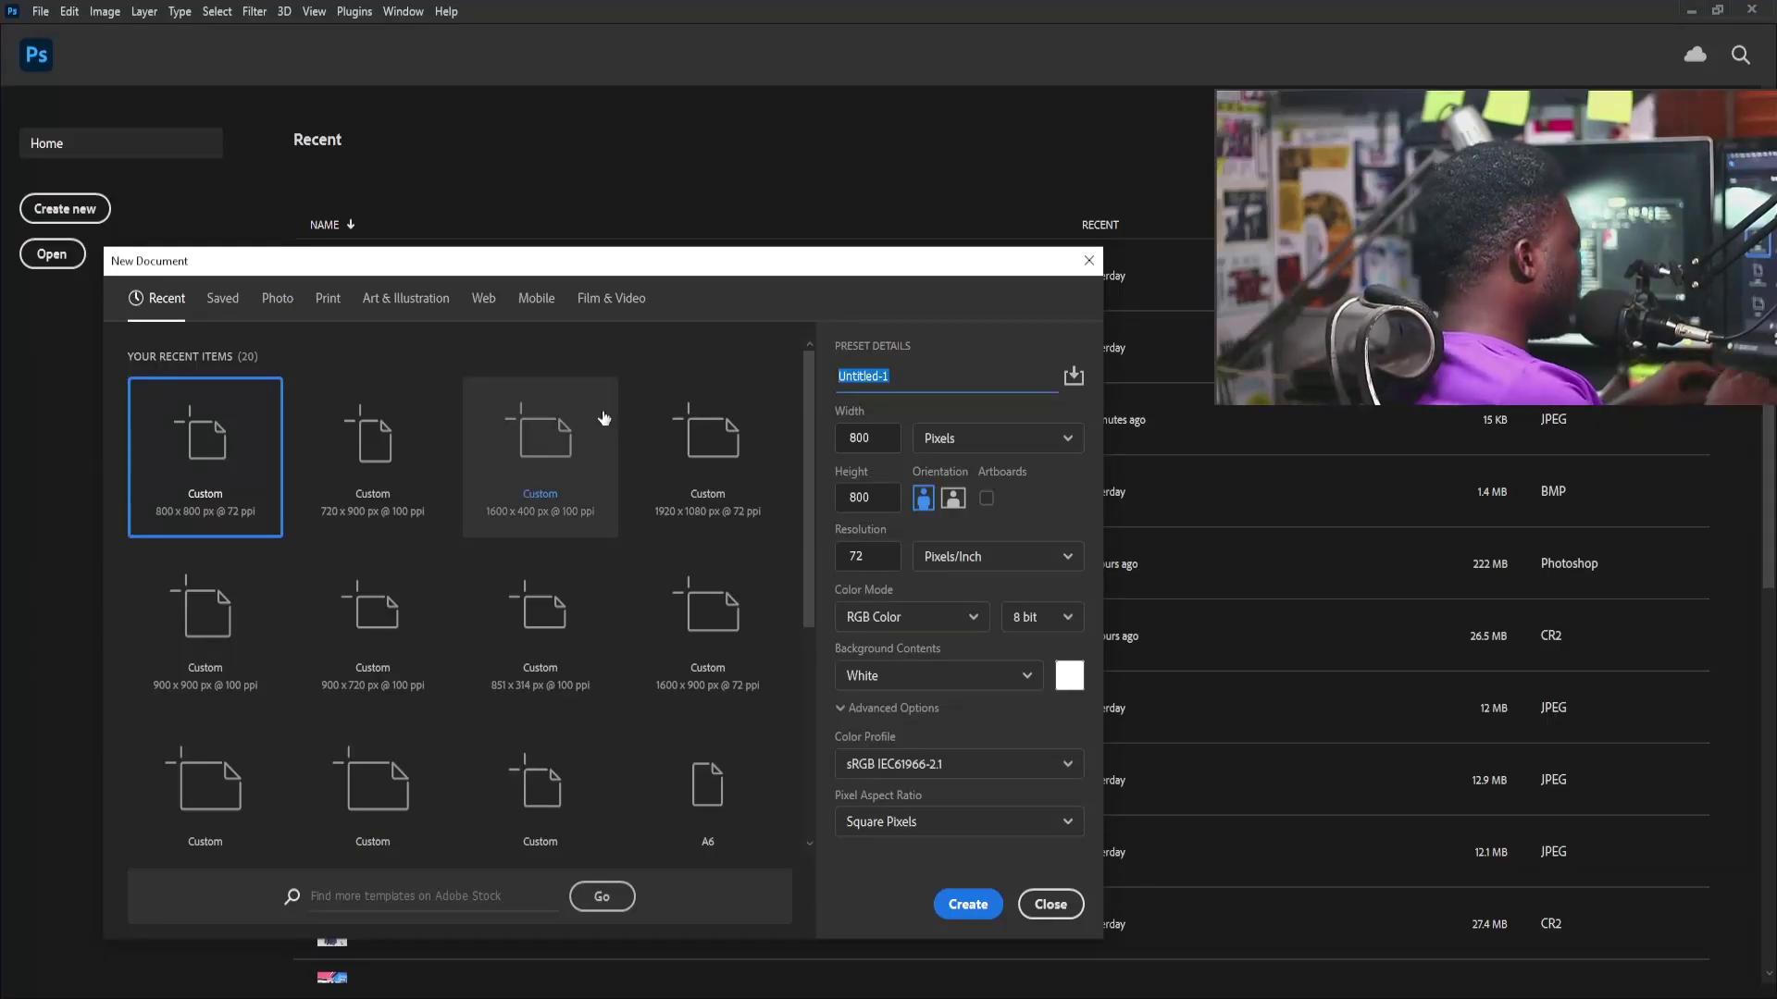
Step: Create a new 800 × 800 px document named Food Poster with a resolution of 100 pixels/inch
type("ood Poster")
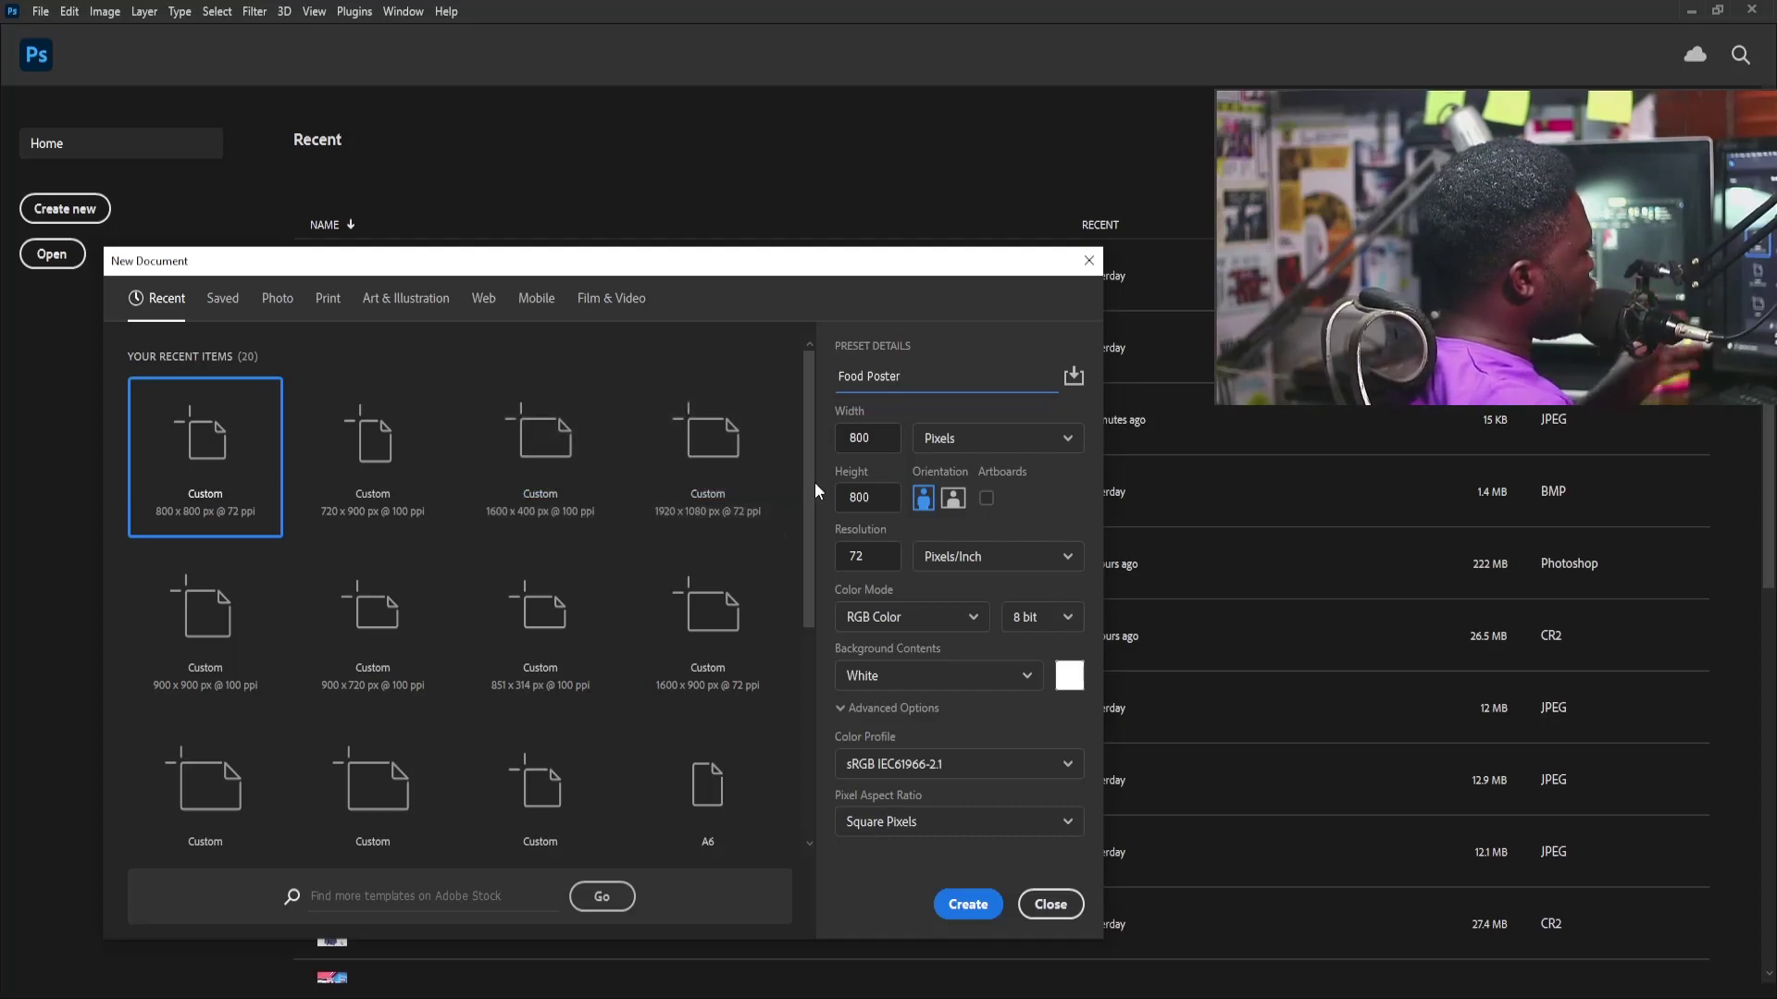
double_click(865, 563)
type("100")
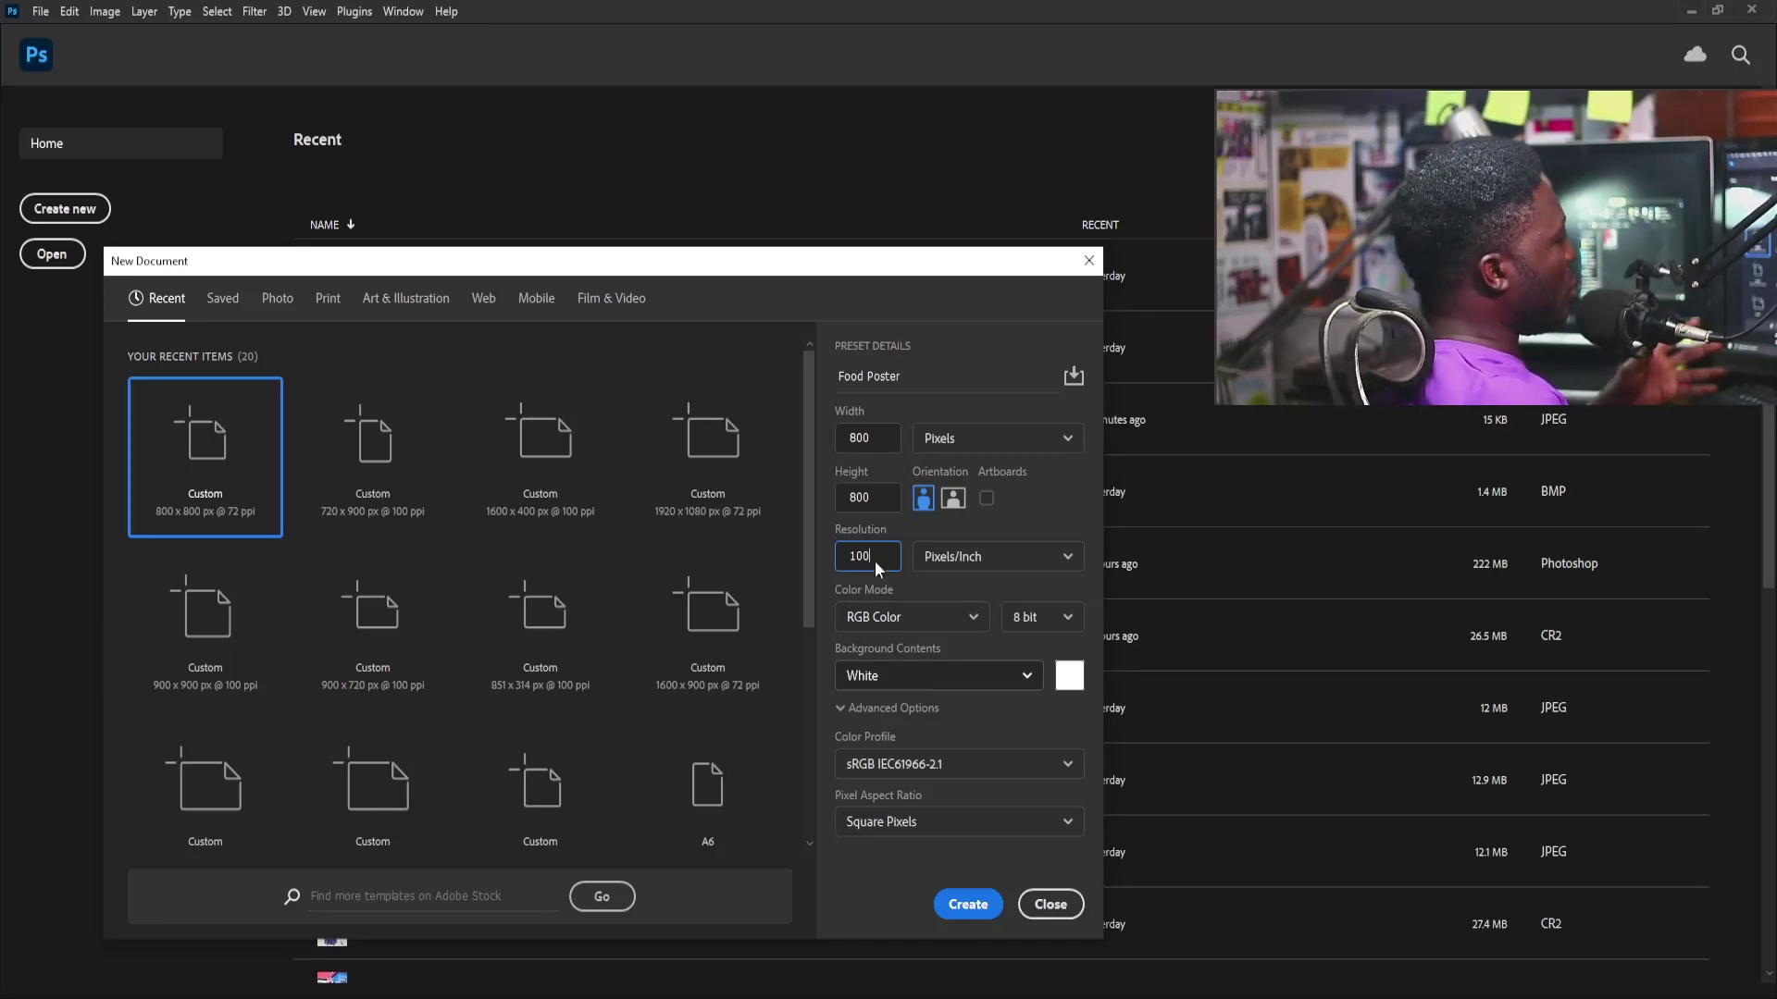
left_click(968, 914)
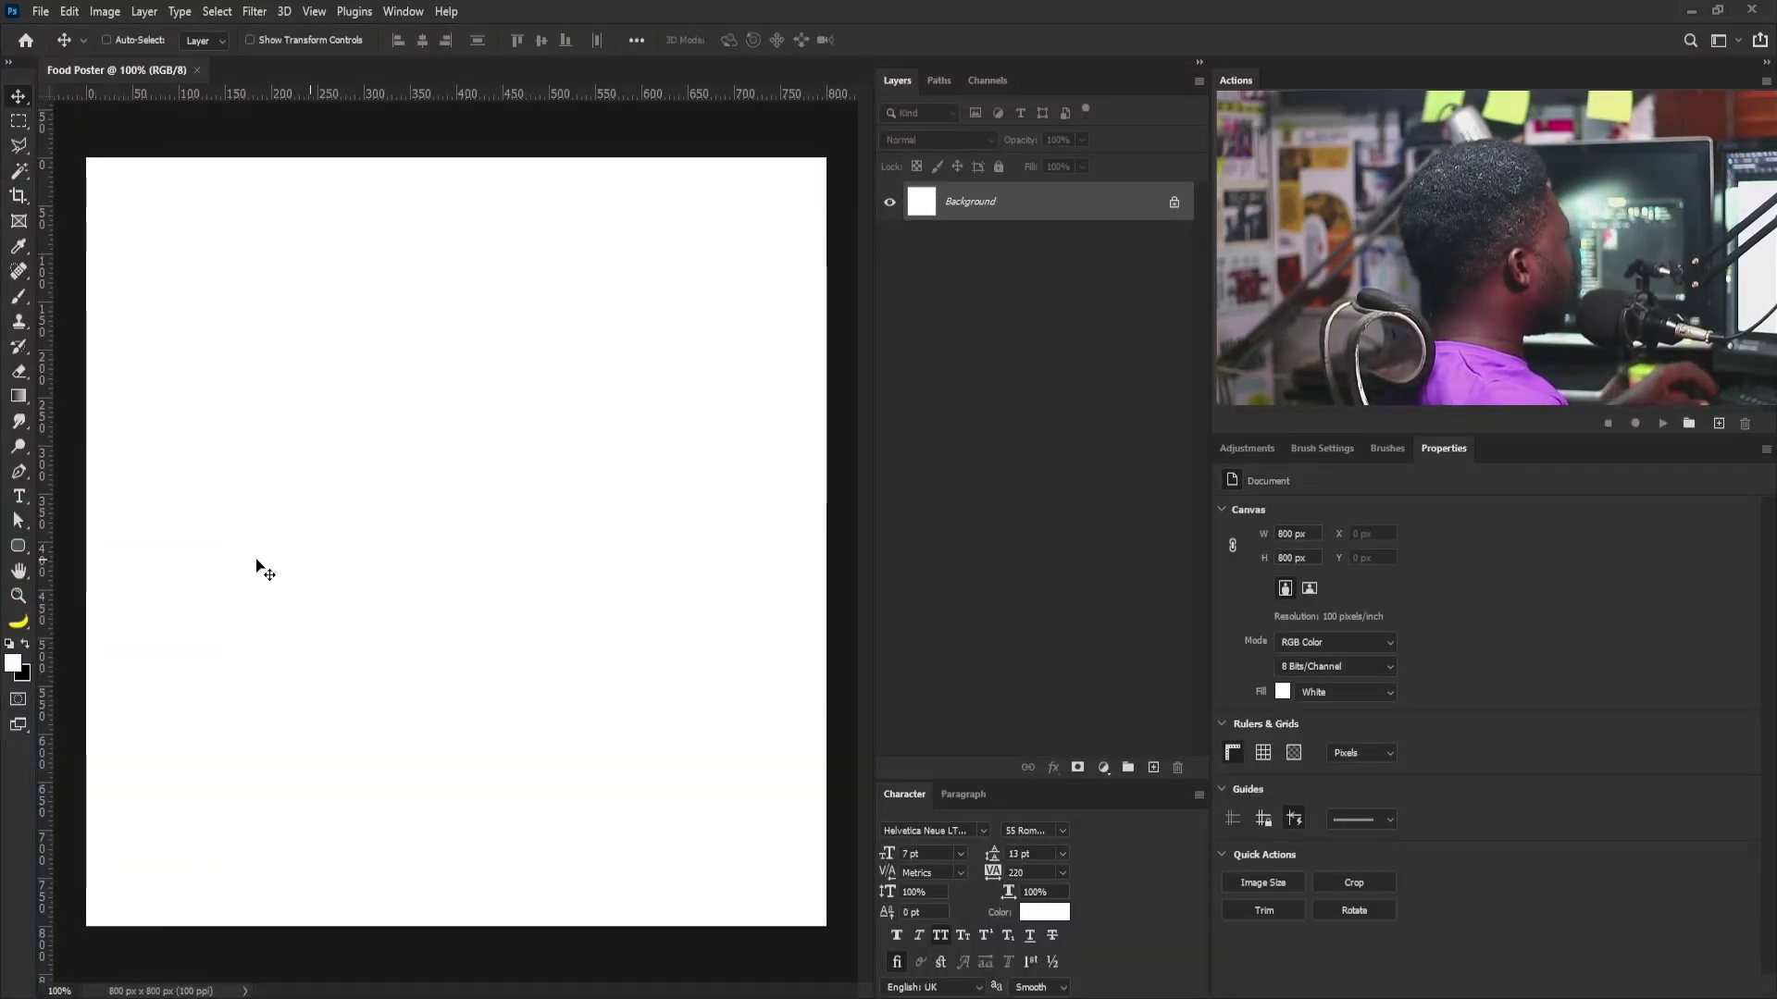
Step: Place the pizza photo a025-edgarc-48_1, enlarge it to about 940 × 1176 px and move it up, leaving an empty strip below
key("ctrl+v")
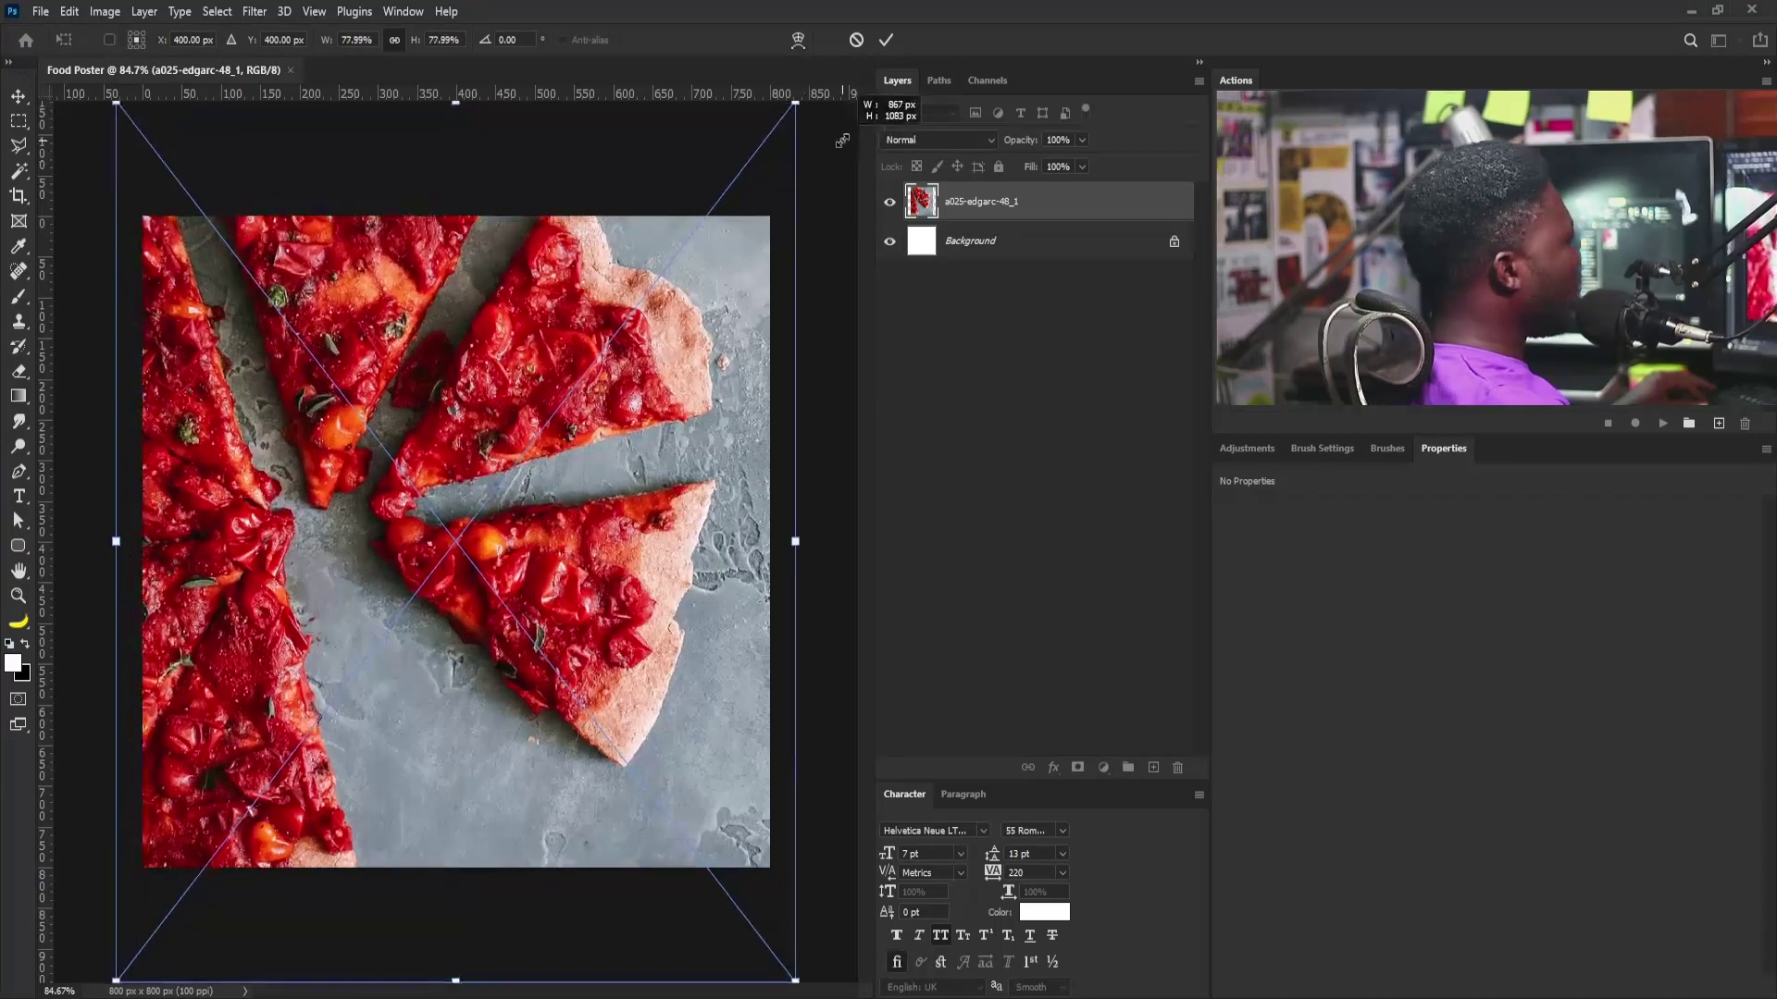
left_click_drag(384, 663, 400, 510)
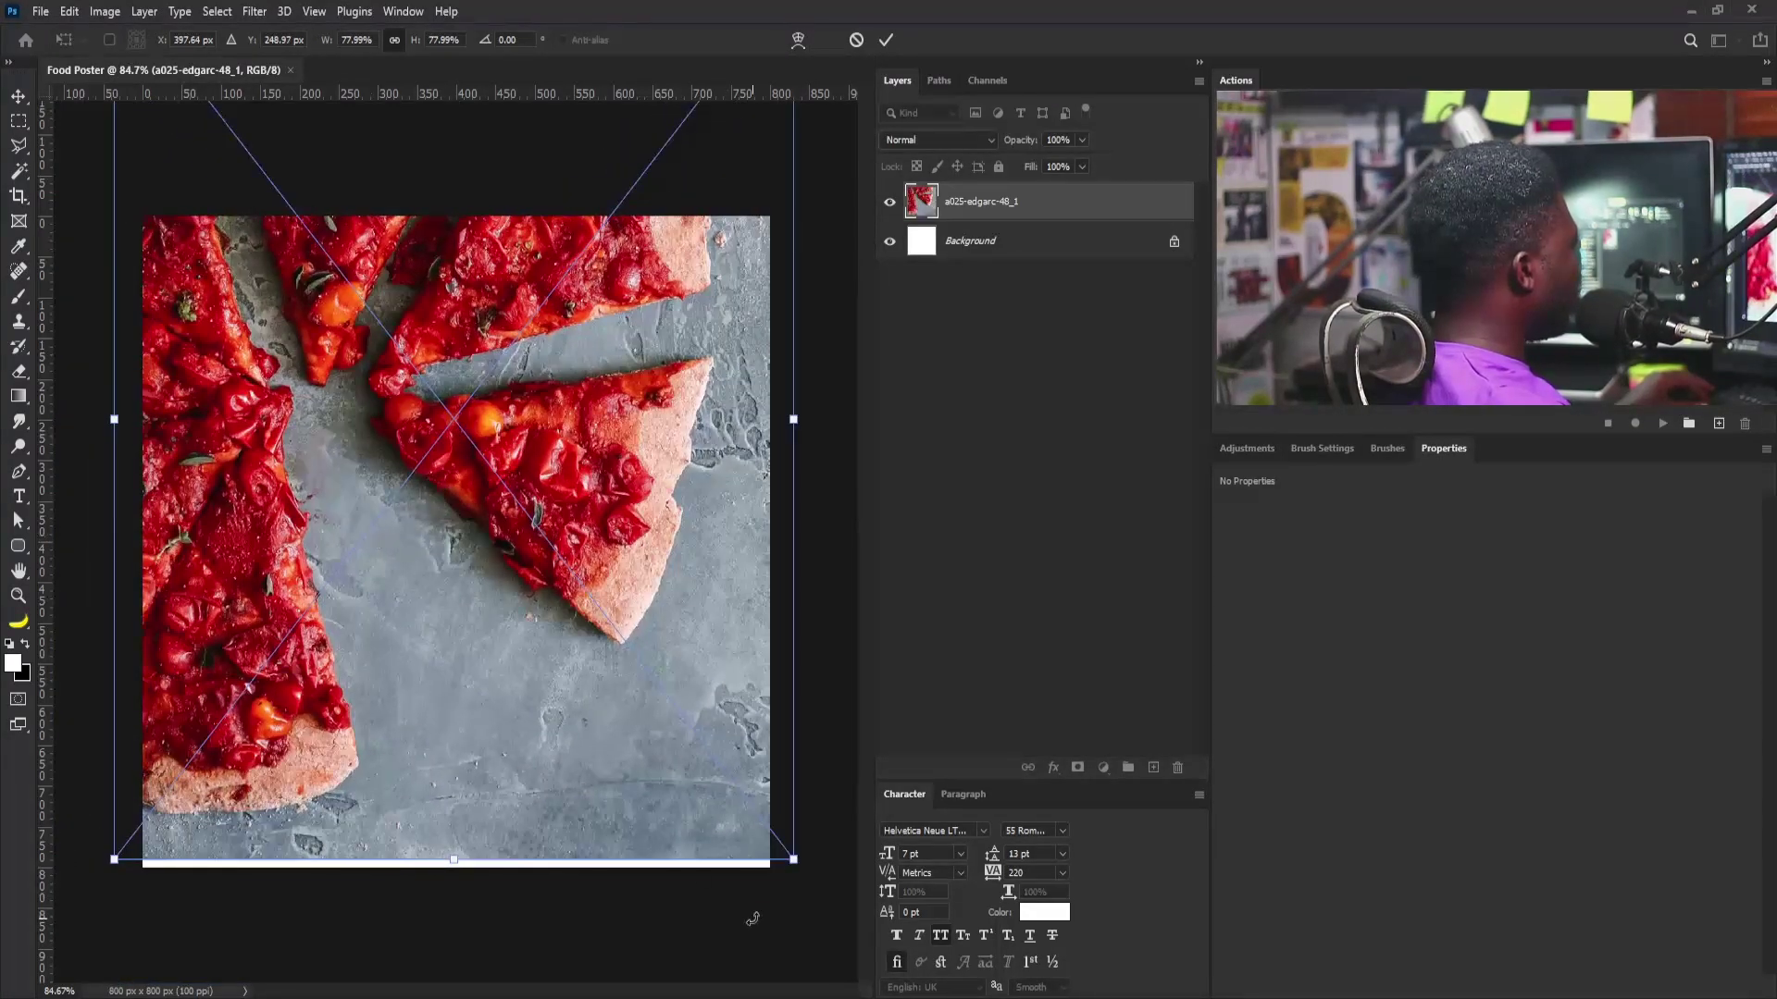
left_click_drag(800, 871, 826, 896)
left_click_drag(599, 798, 586, 685)
key("Return")
Step: Duplicate the pizza photo layer and rasterize the copy
left_click_drag(1064, 216, 1153, 767)
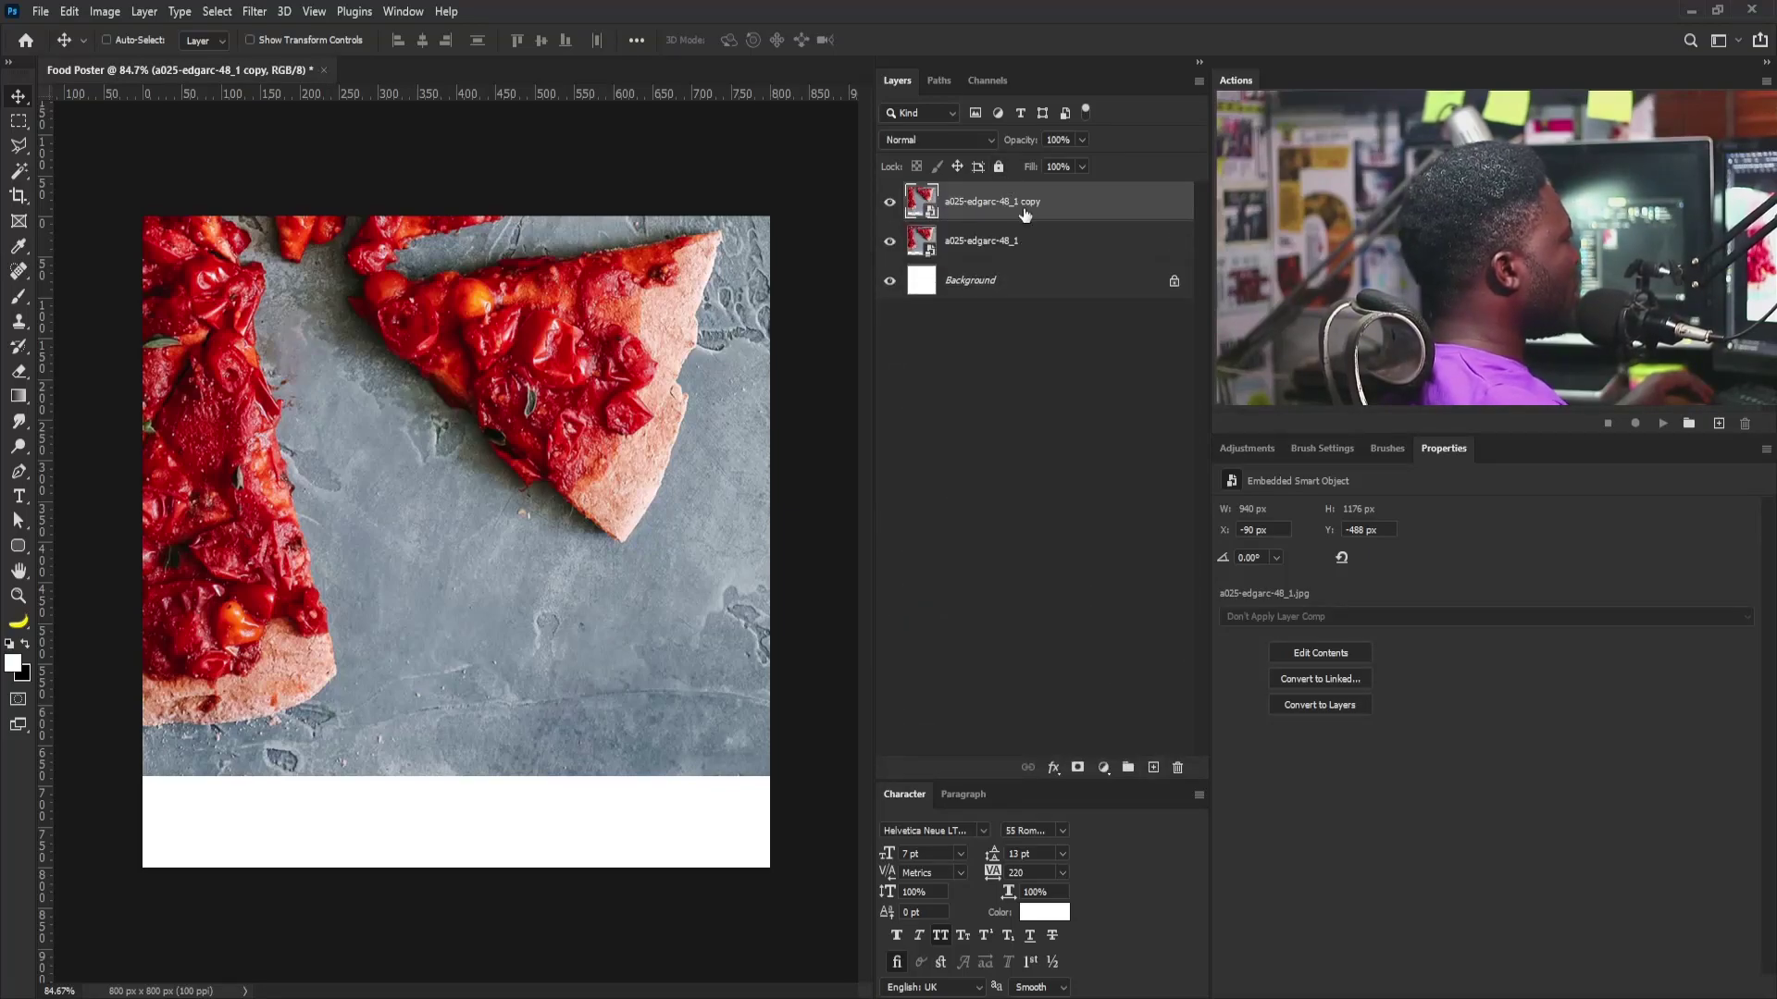
right_click(1025, 215)
left_click(1111, 530)
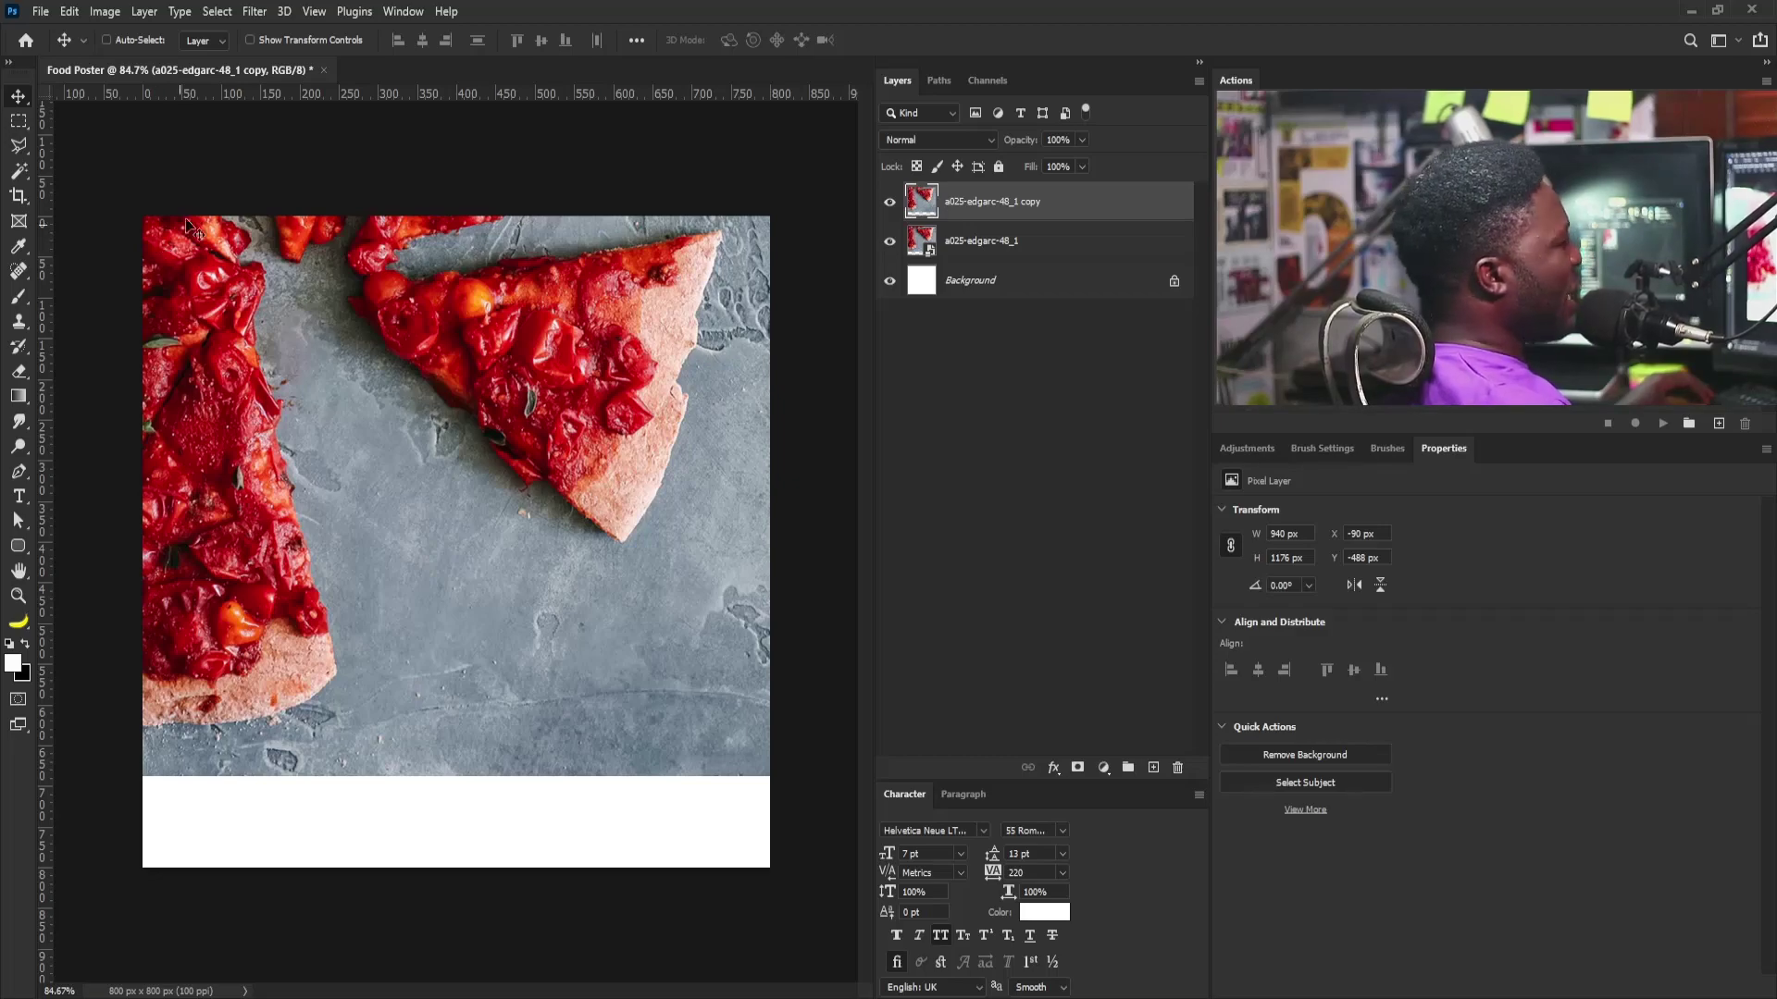
Step: Select the full-width strip along the canvas's lower edge, fill it with Content-Aware at 100% opacity, and clear the selection
left_click(18, 121)
left_click_drag(144, 866, 865, 753)
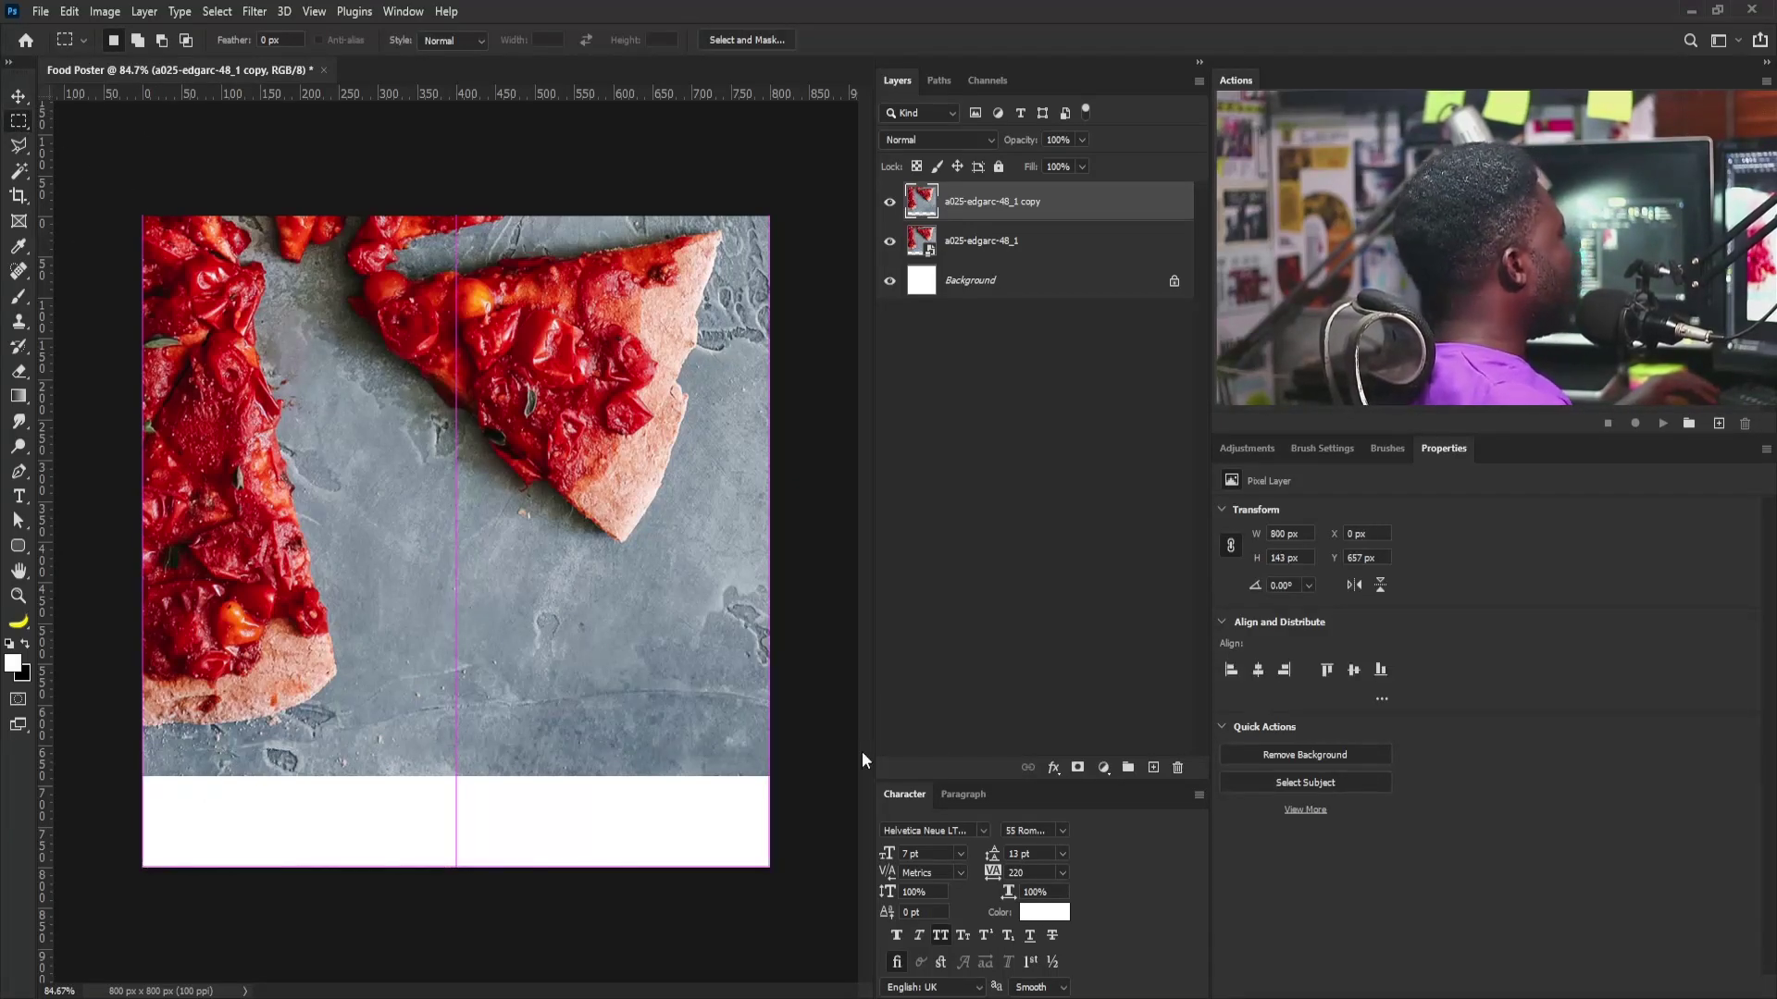
key("shift+F5")
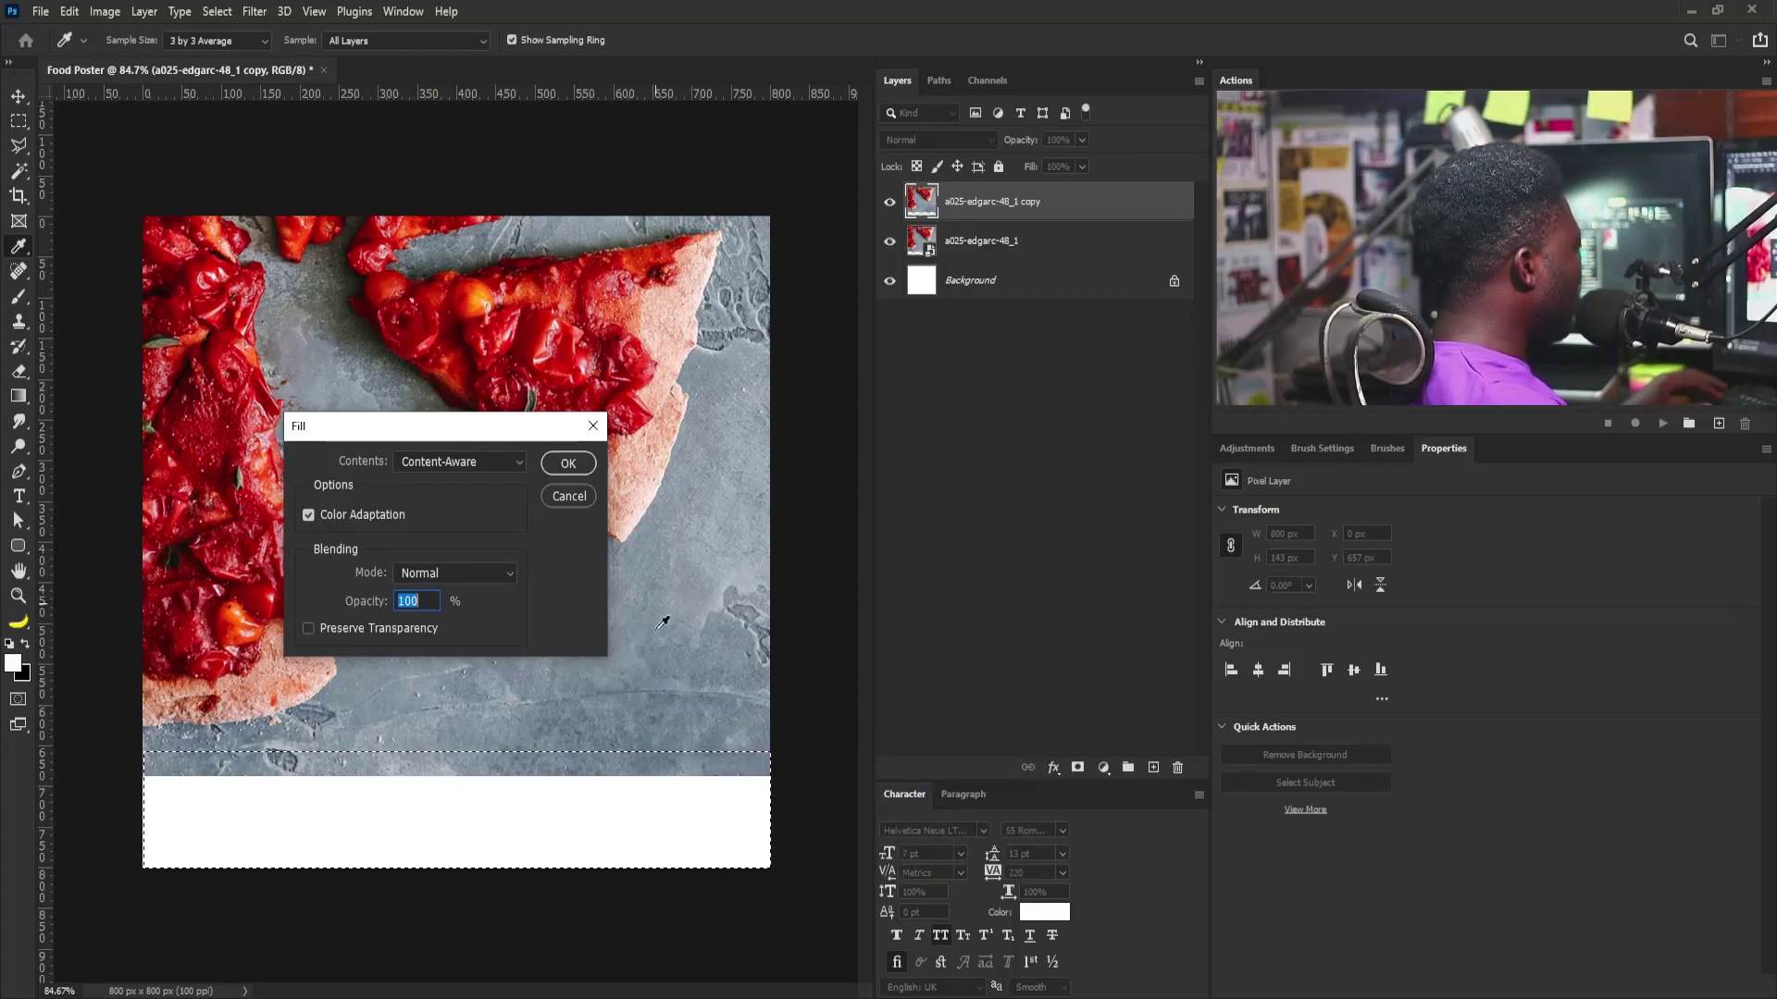
left_click(567, 465)
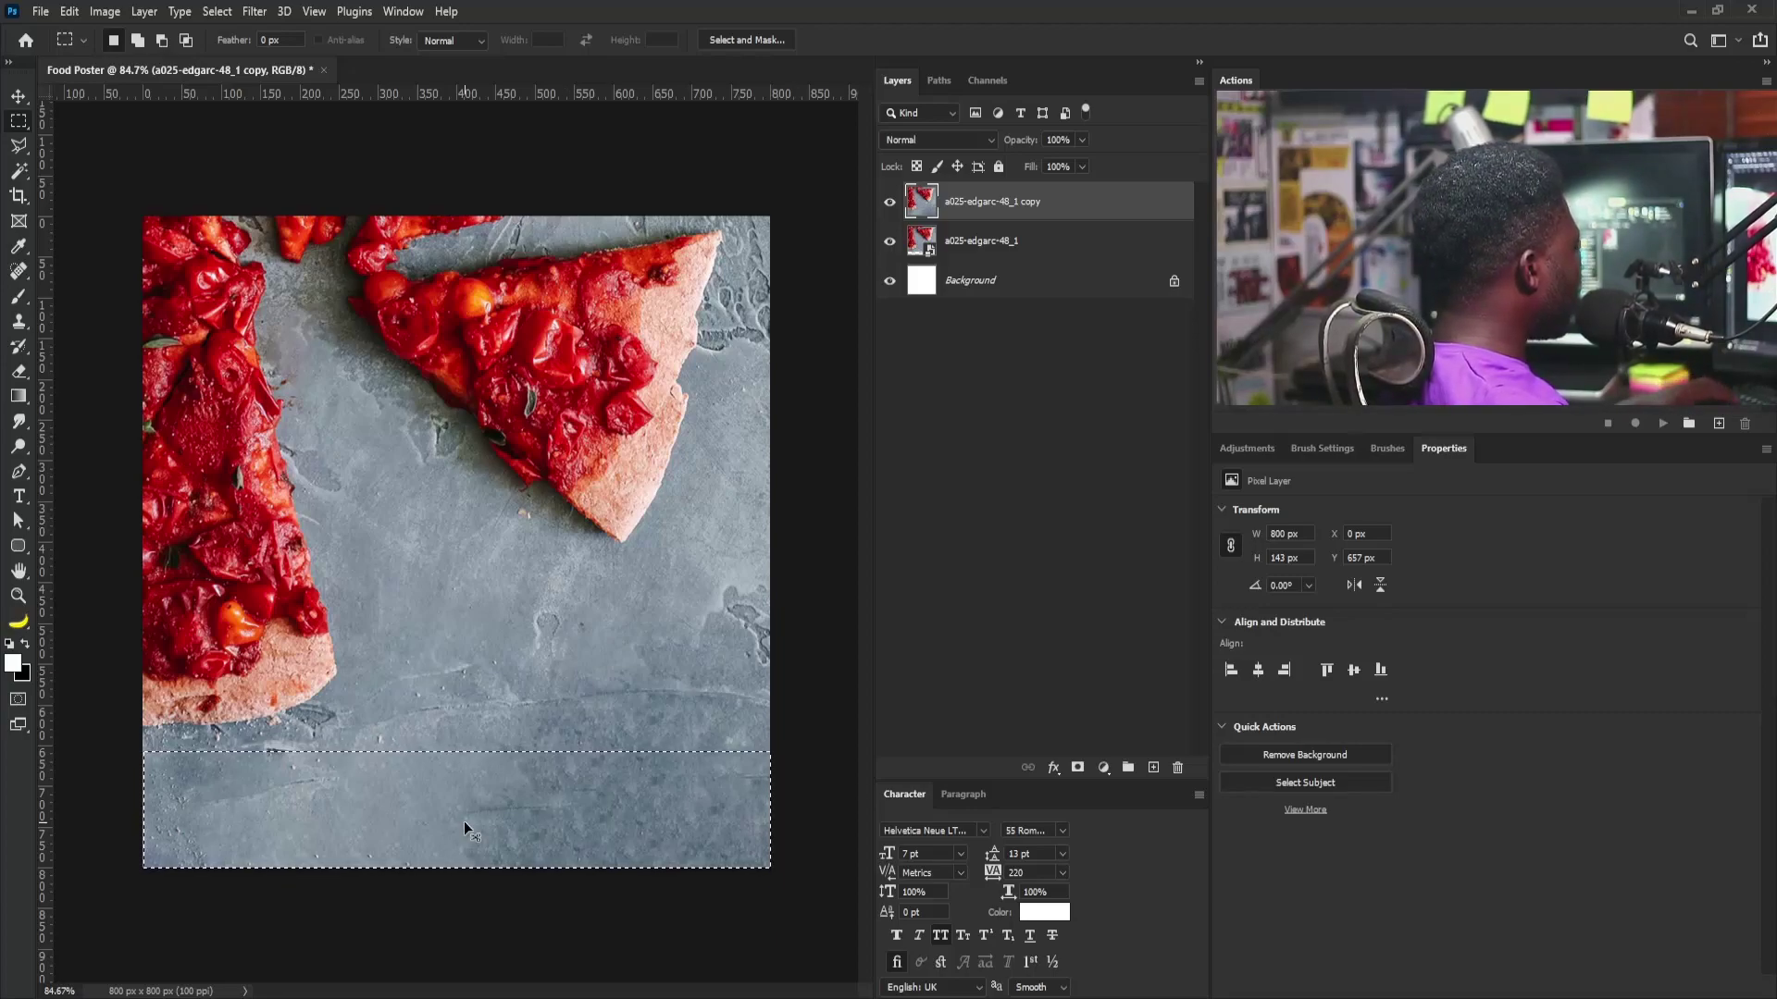
key("ctrl+d")
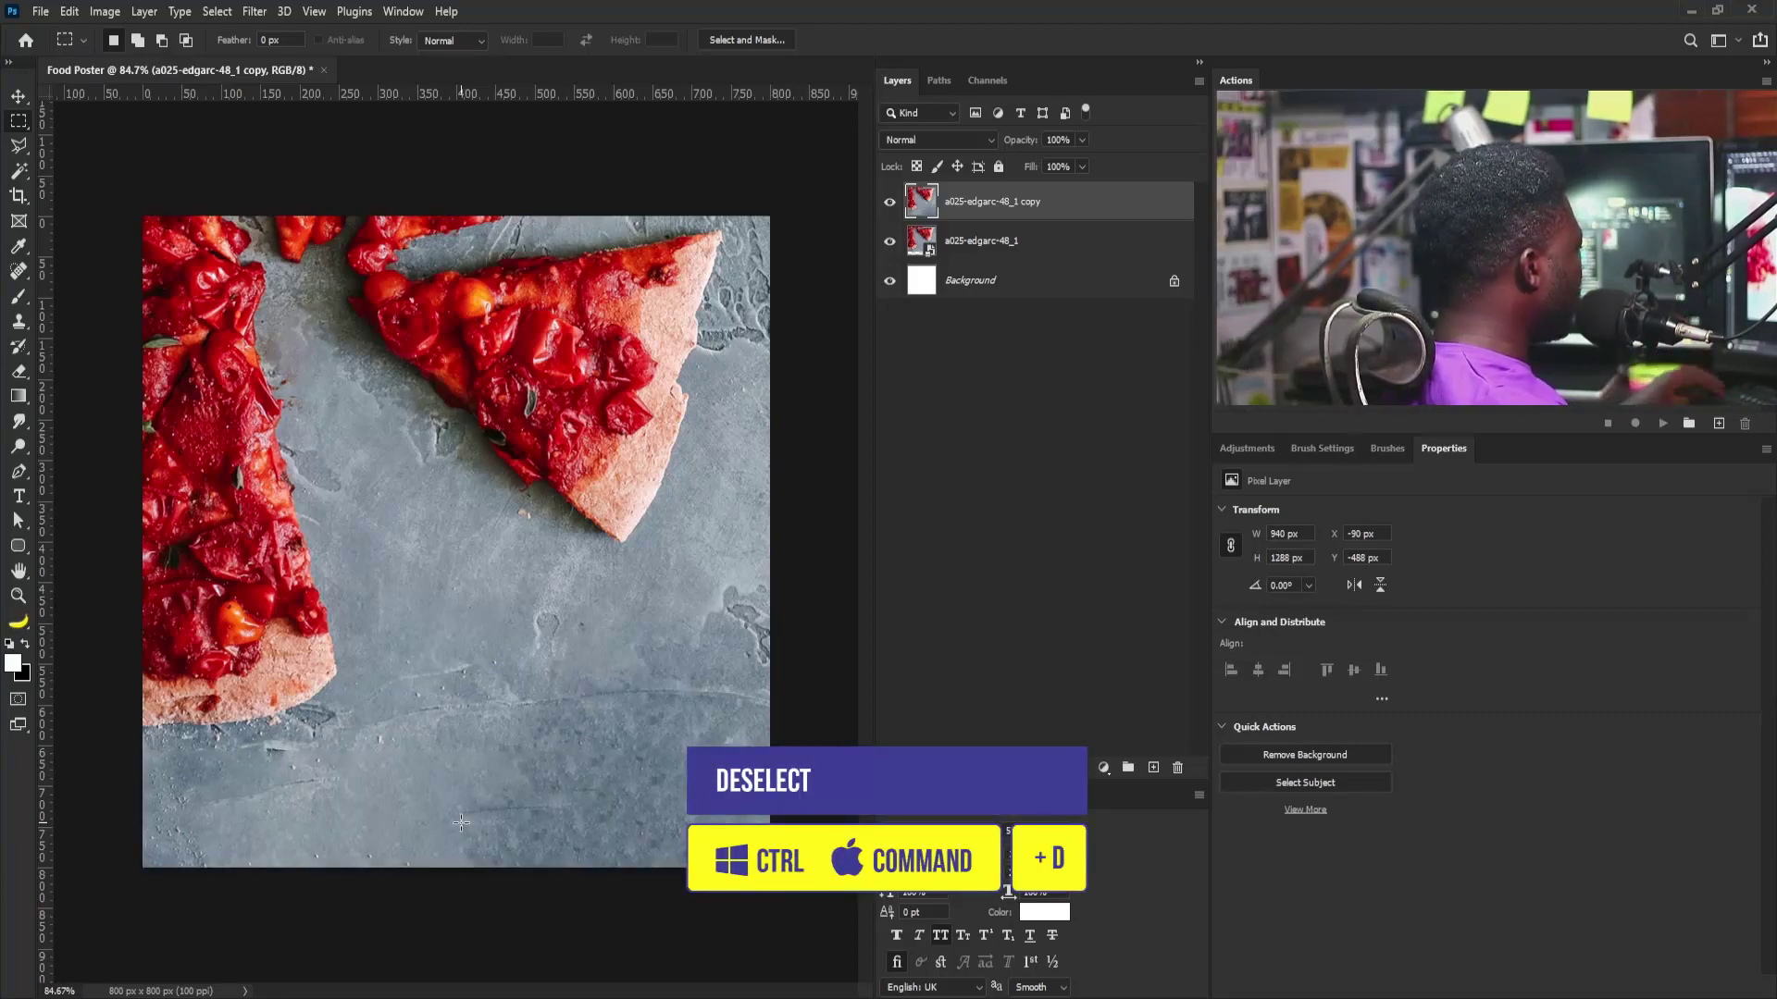
Step: Save the extended background as a JPEG named Food Poster_BG in the Ex File folder
left_click_drag(482, 600, 473, 615)
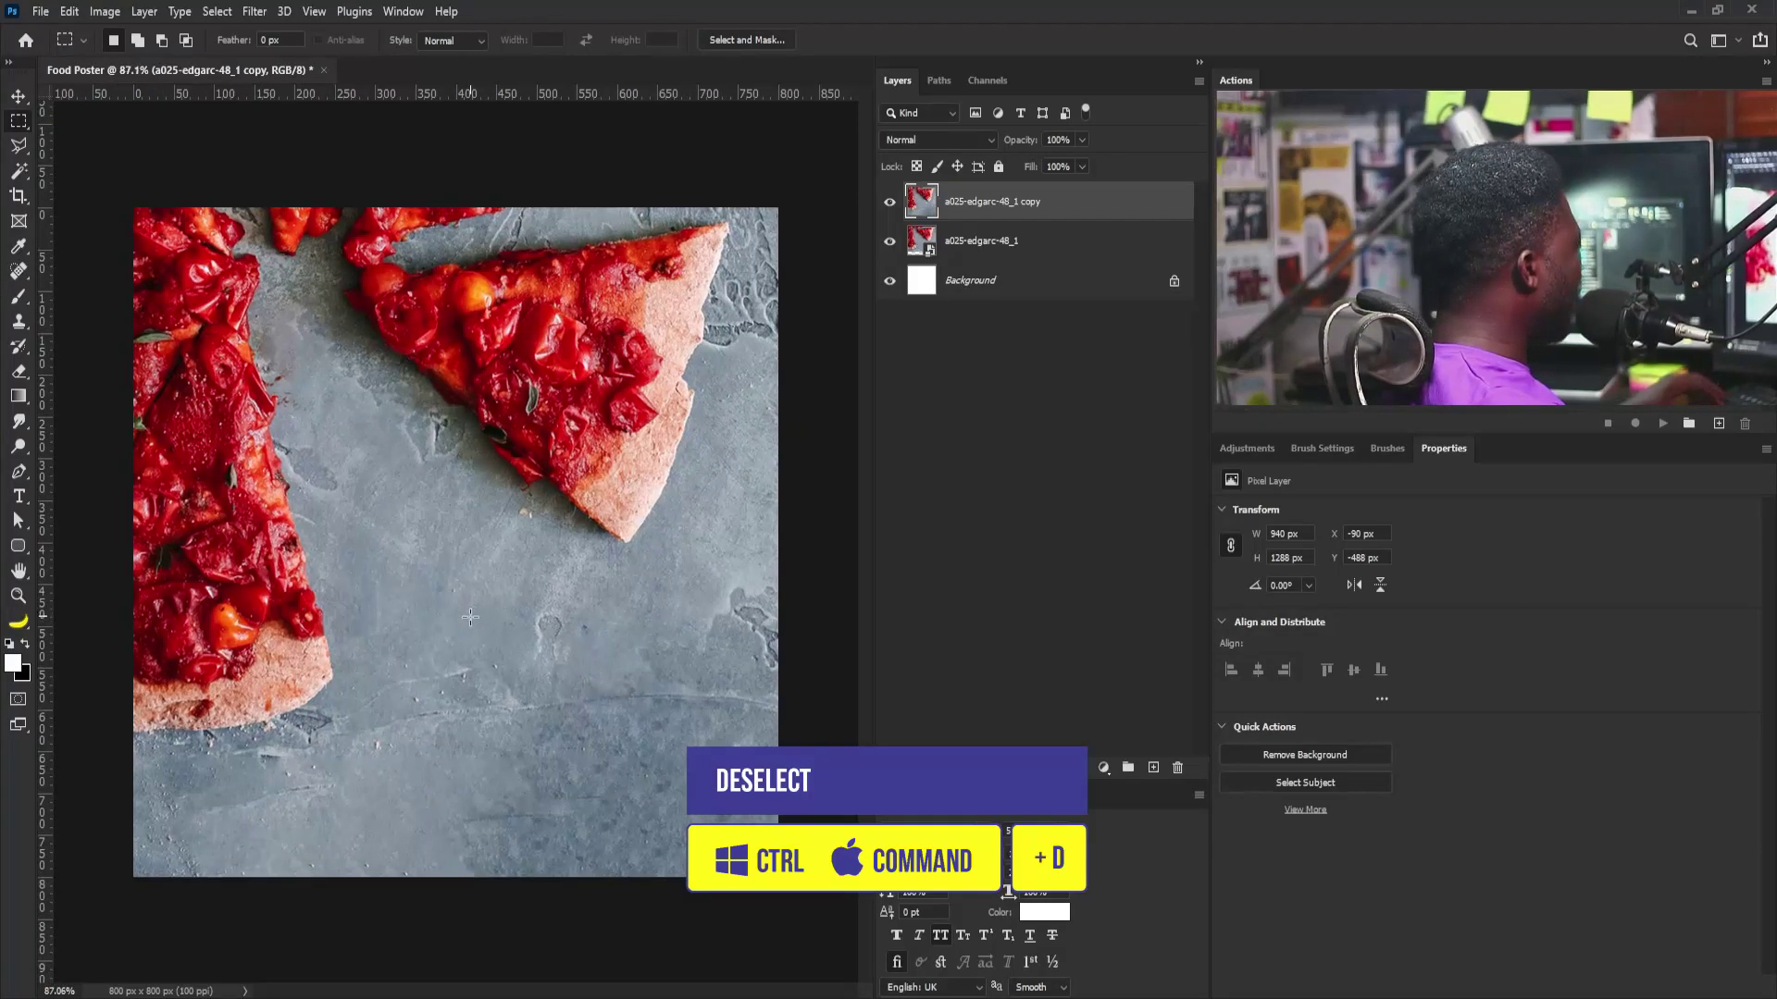
key("v")
key("ctrl+s")
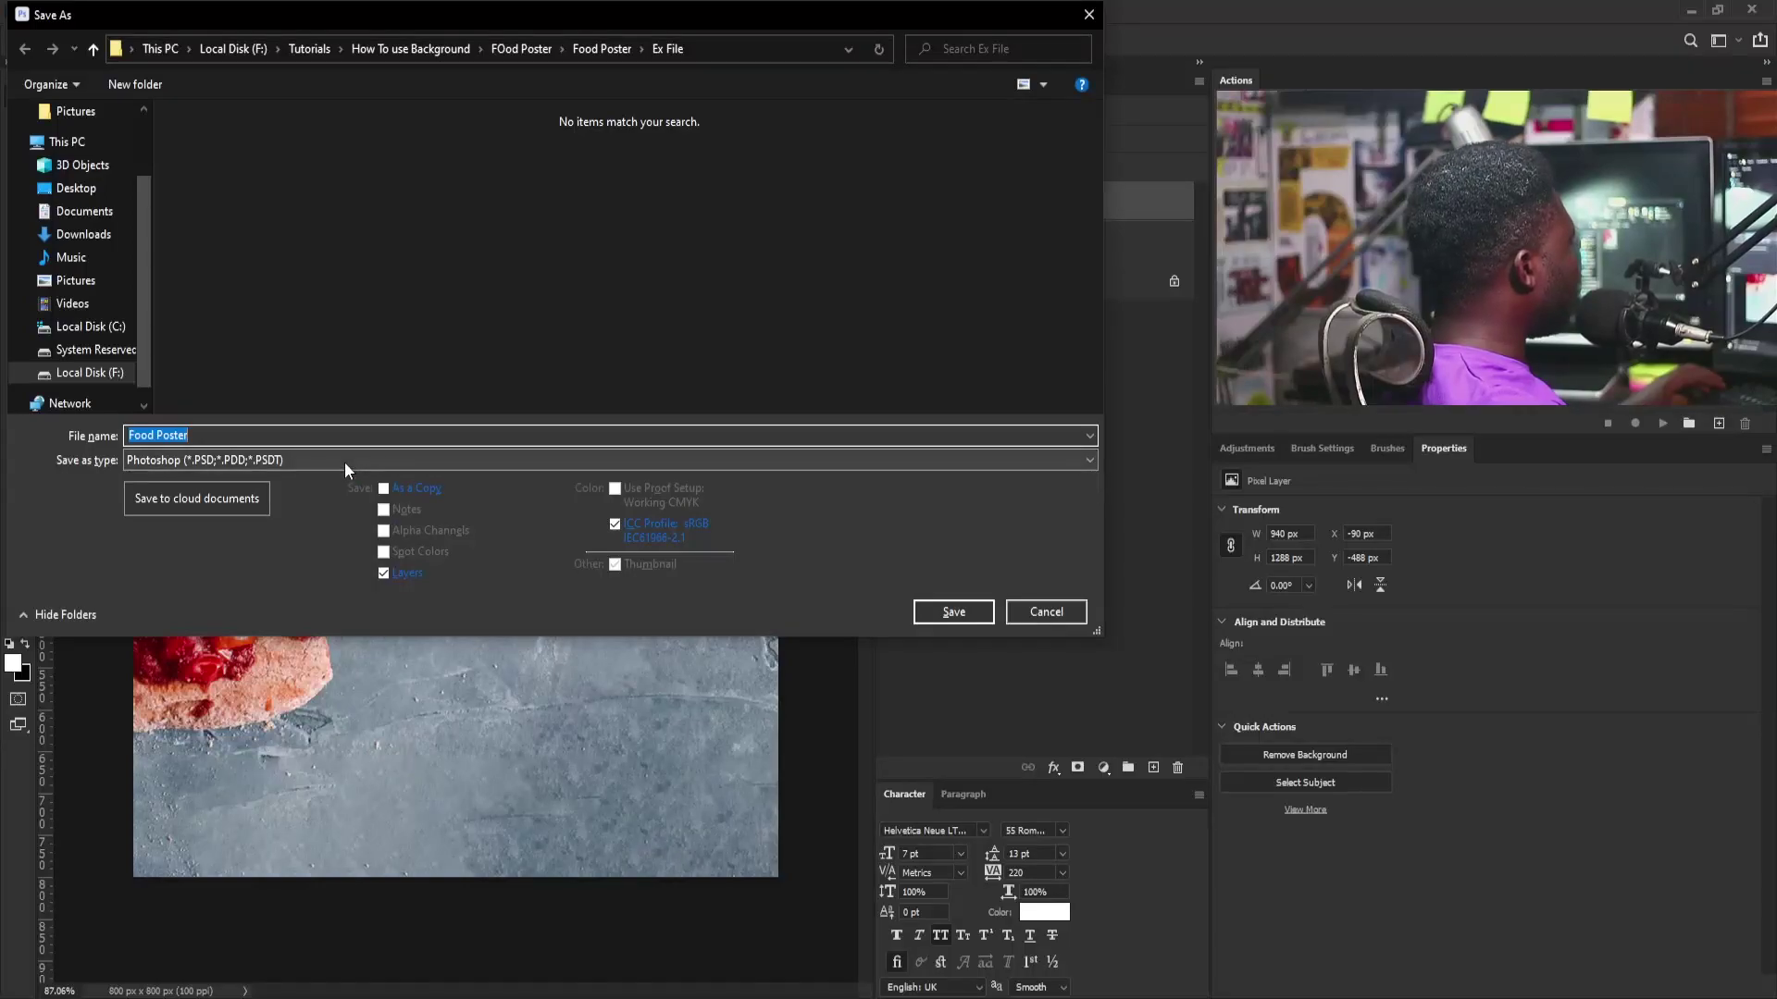
left_click(344, 463)
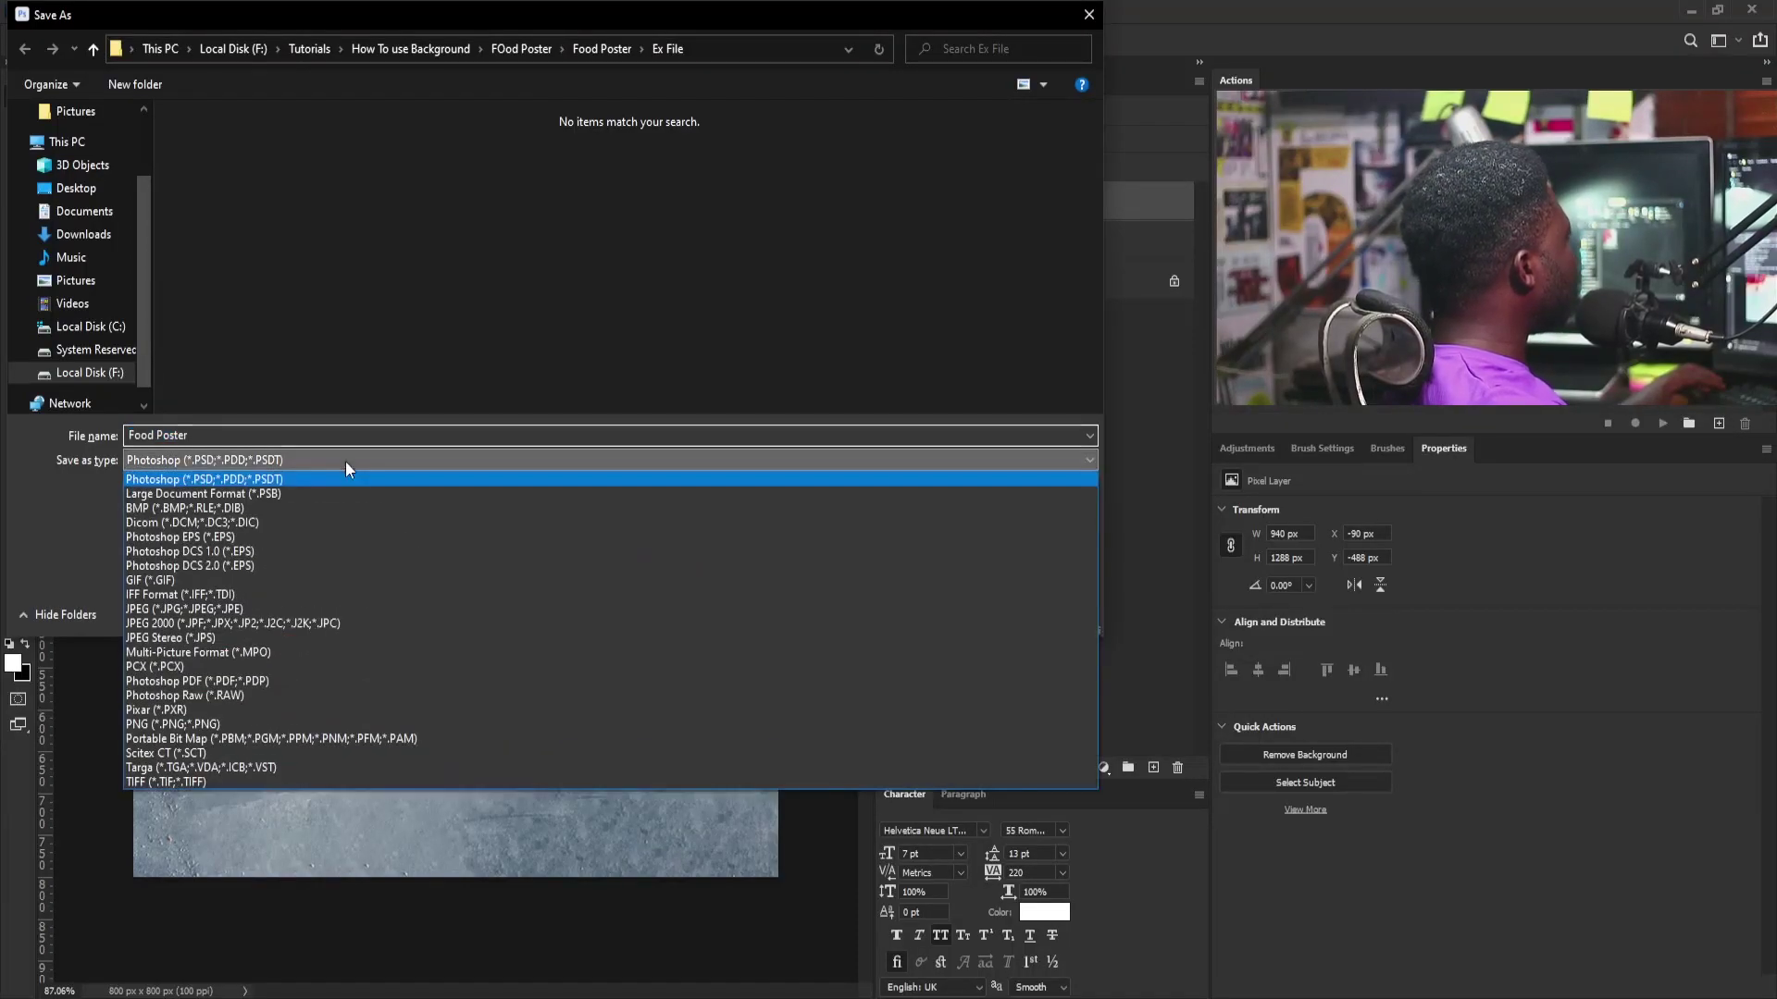
left_click(242, 608)
left_click(198, 436)
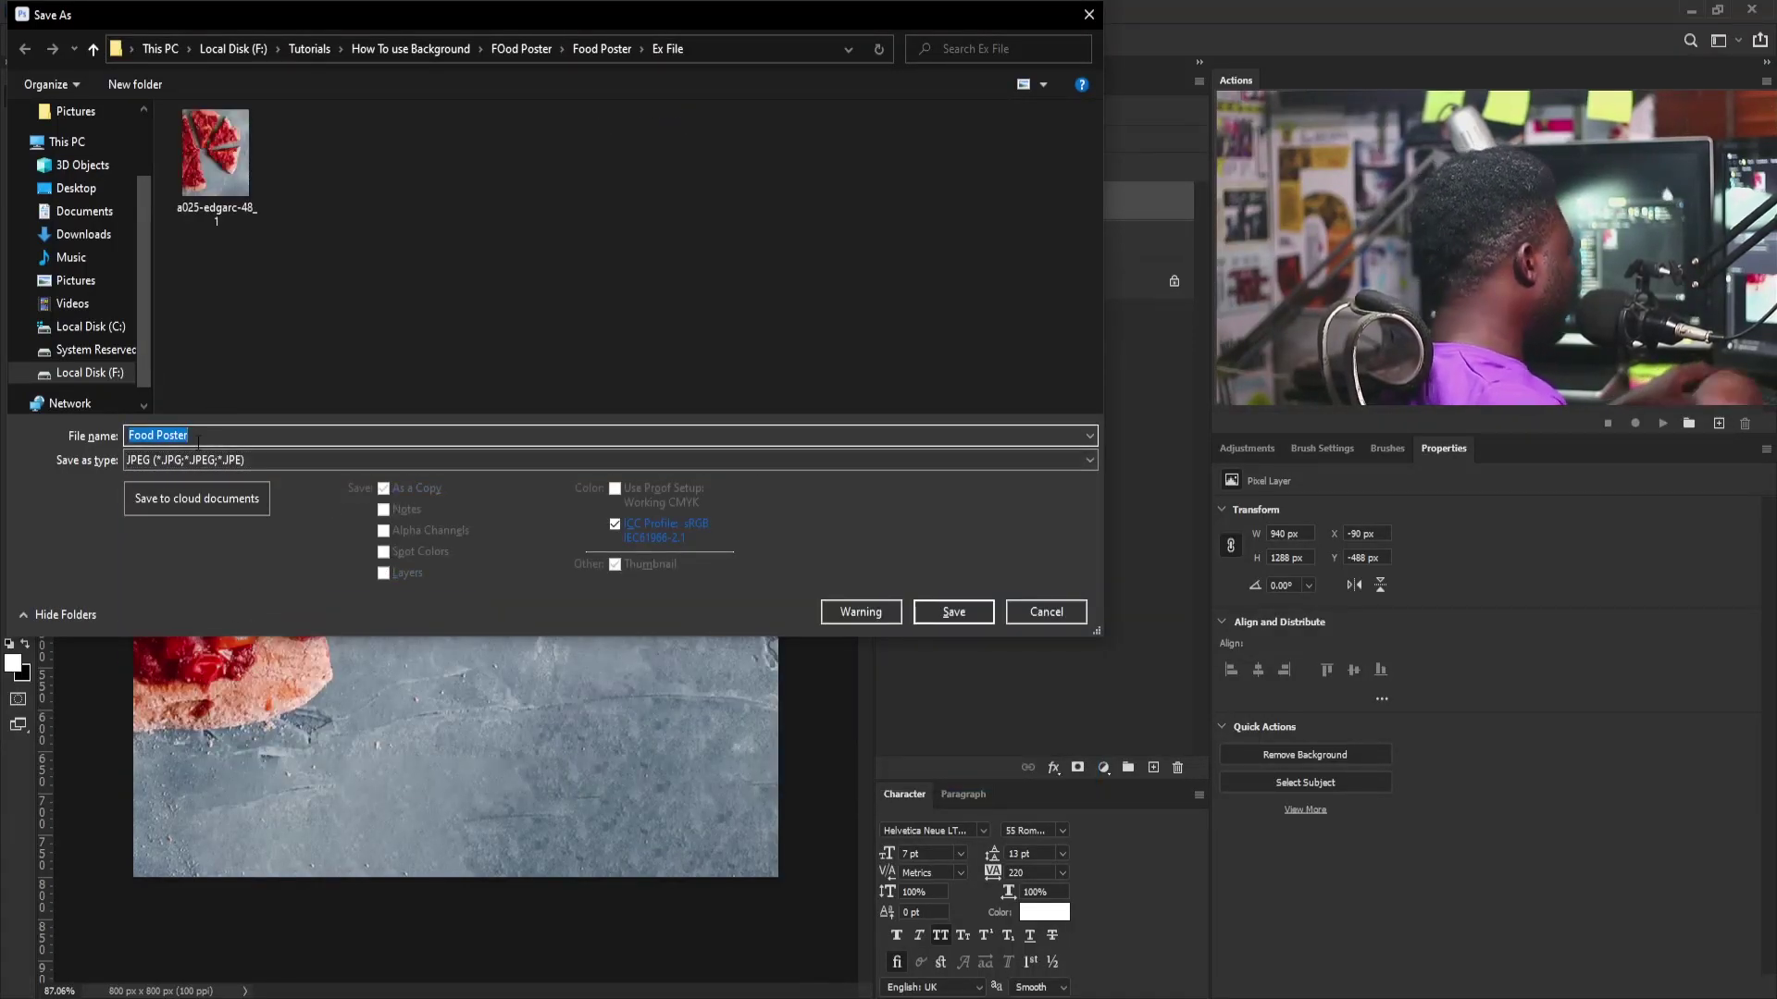
left_click(198, 439)
type("_")
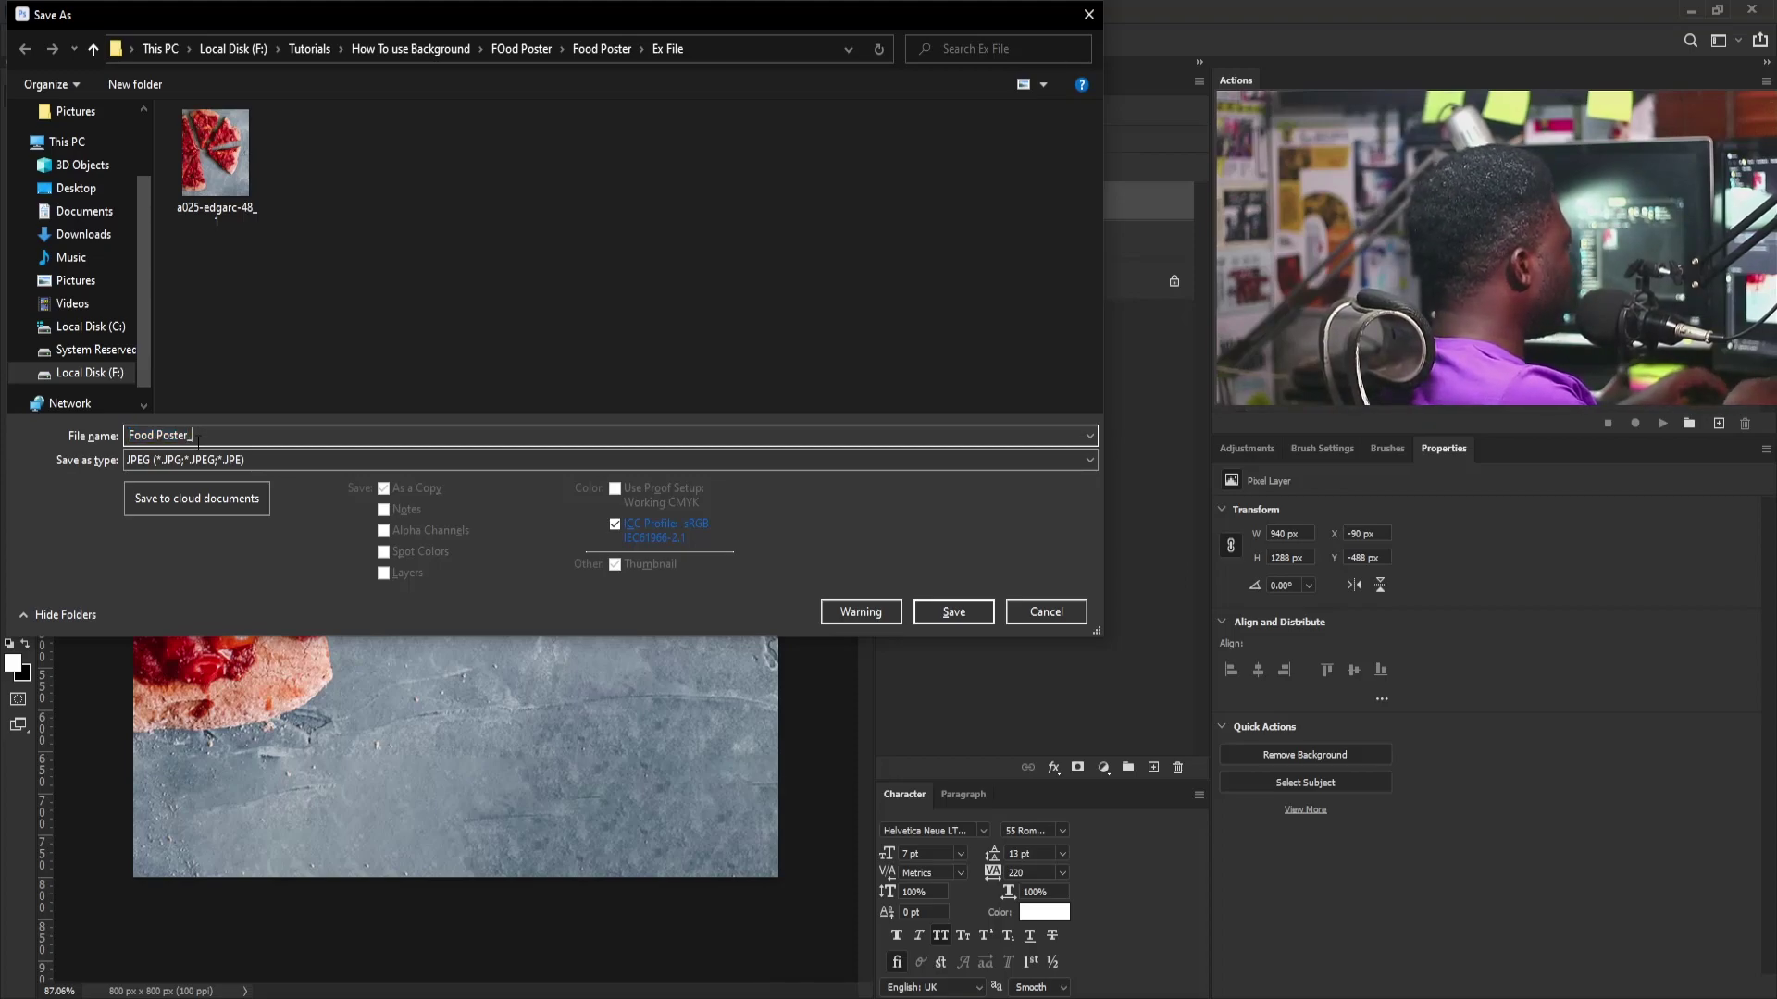
type("01")
key("Return")
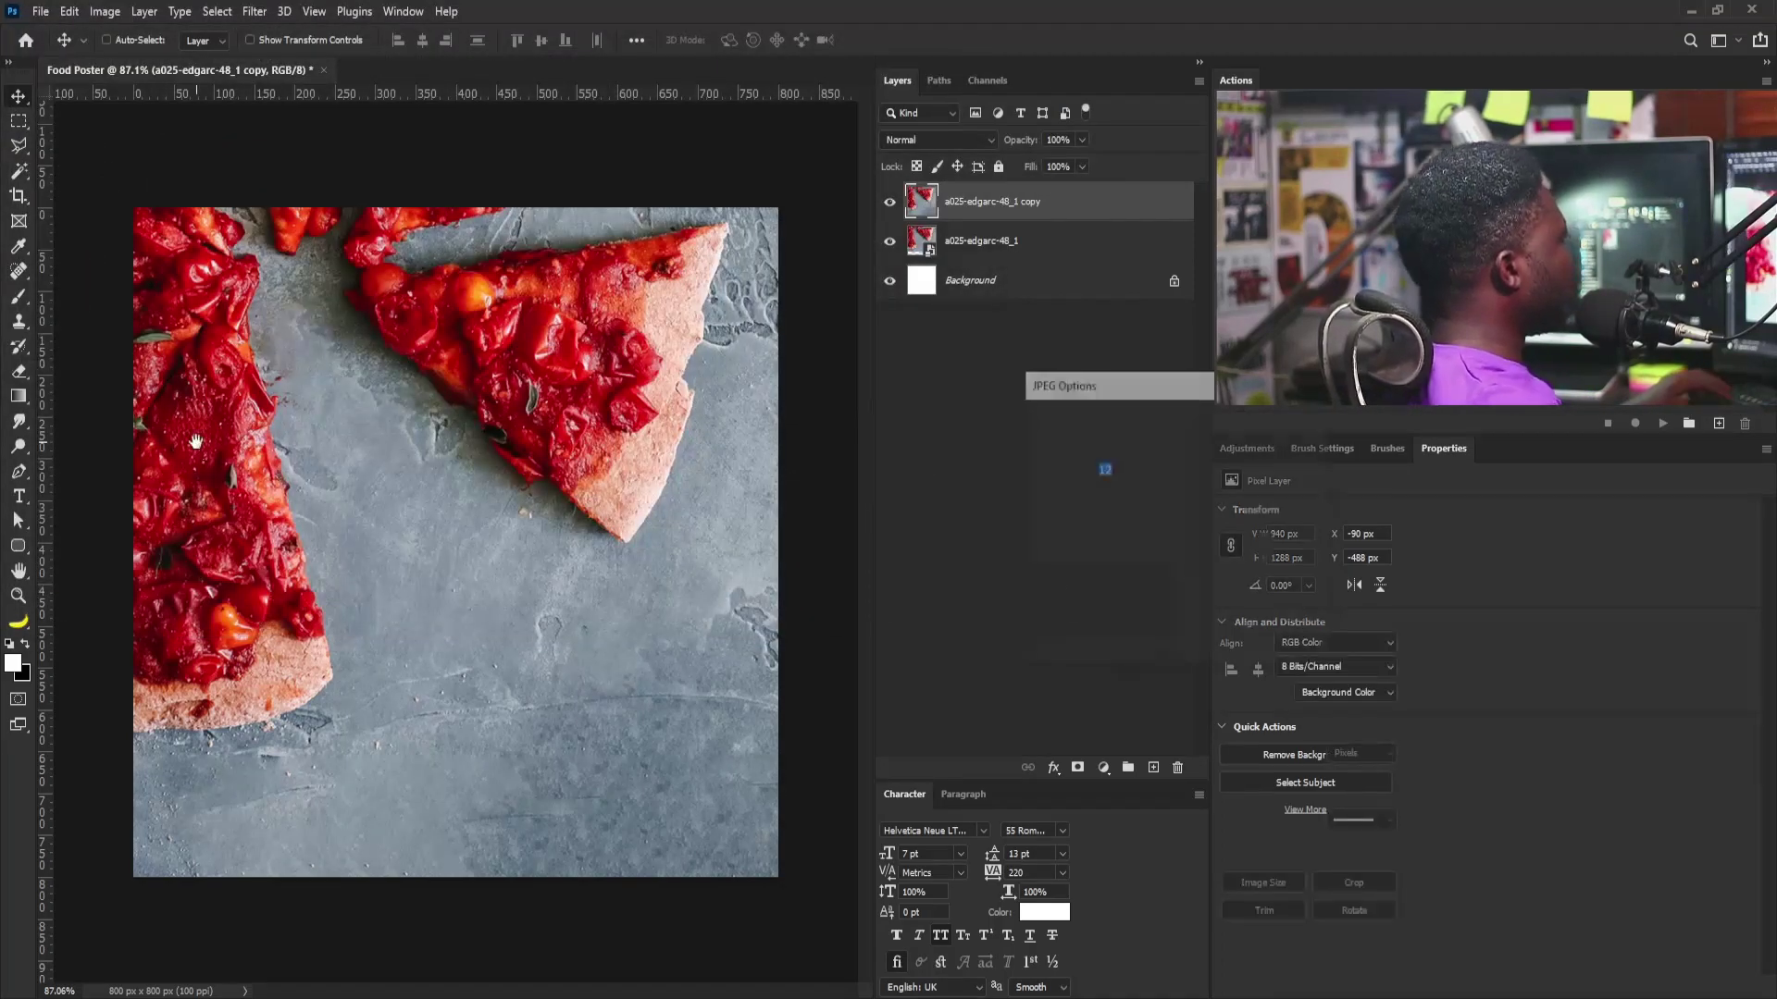
left_click(1293, 421)
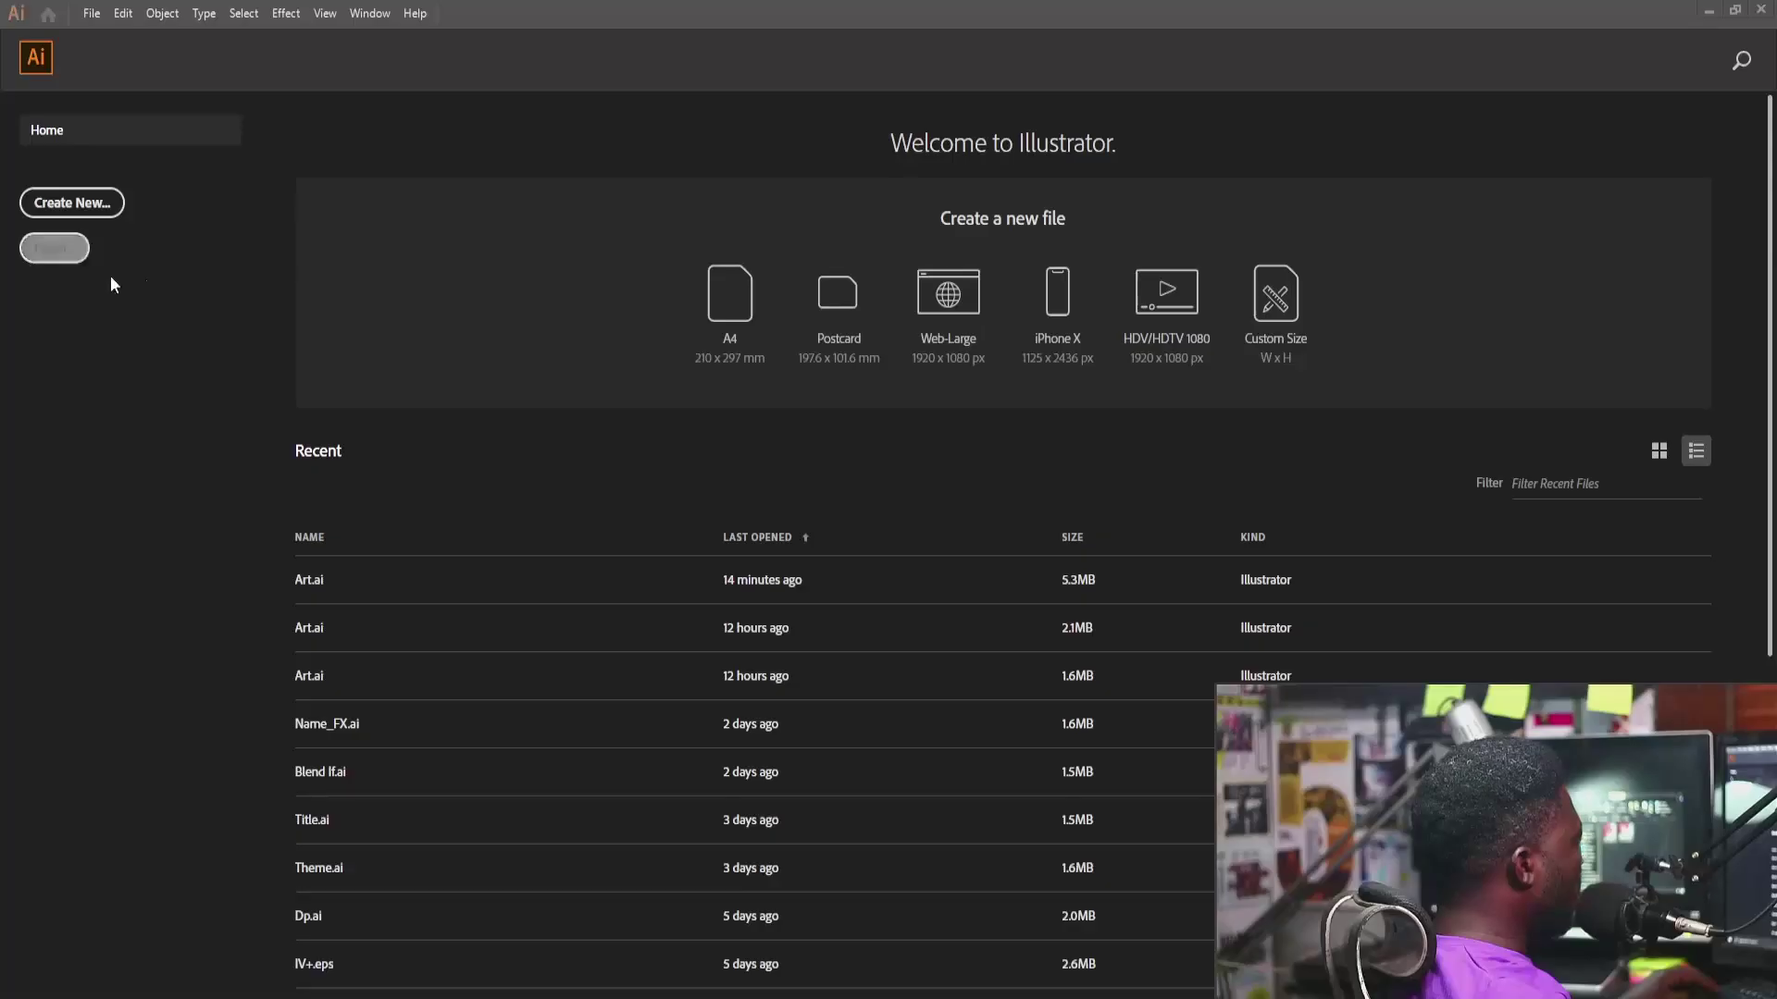
Step: Switch to Illustrator and create a new document 800 px wide and 800 px high
left_click(94, 16)
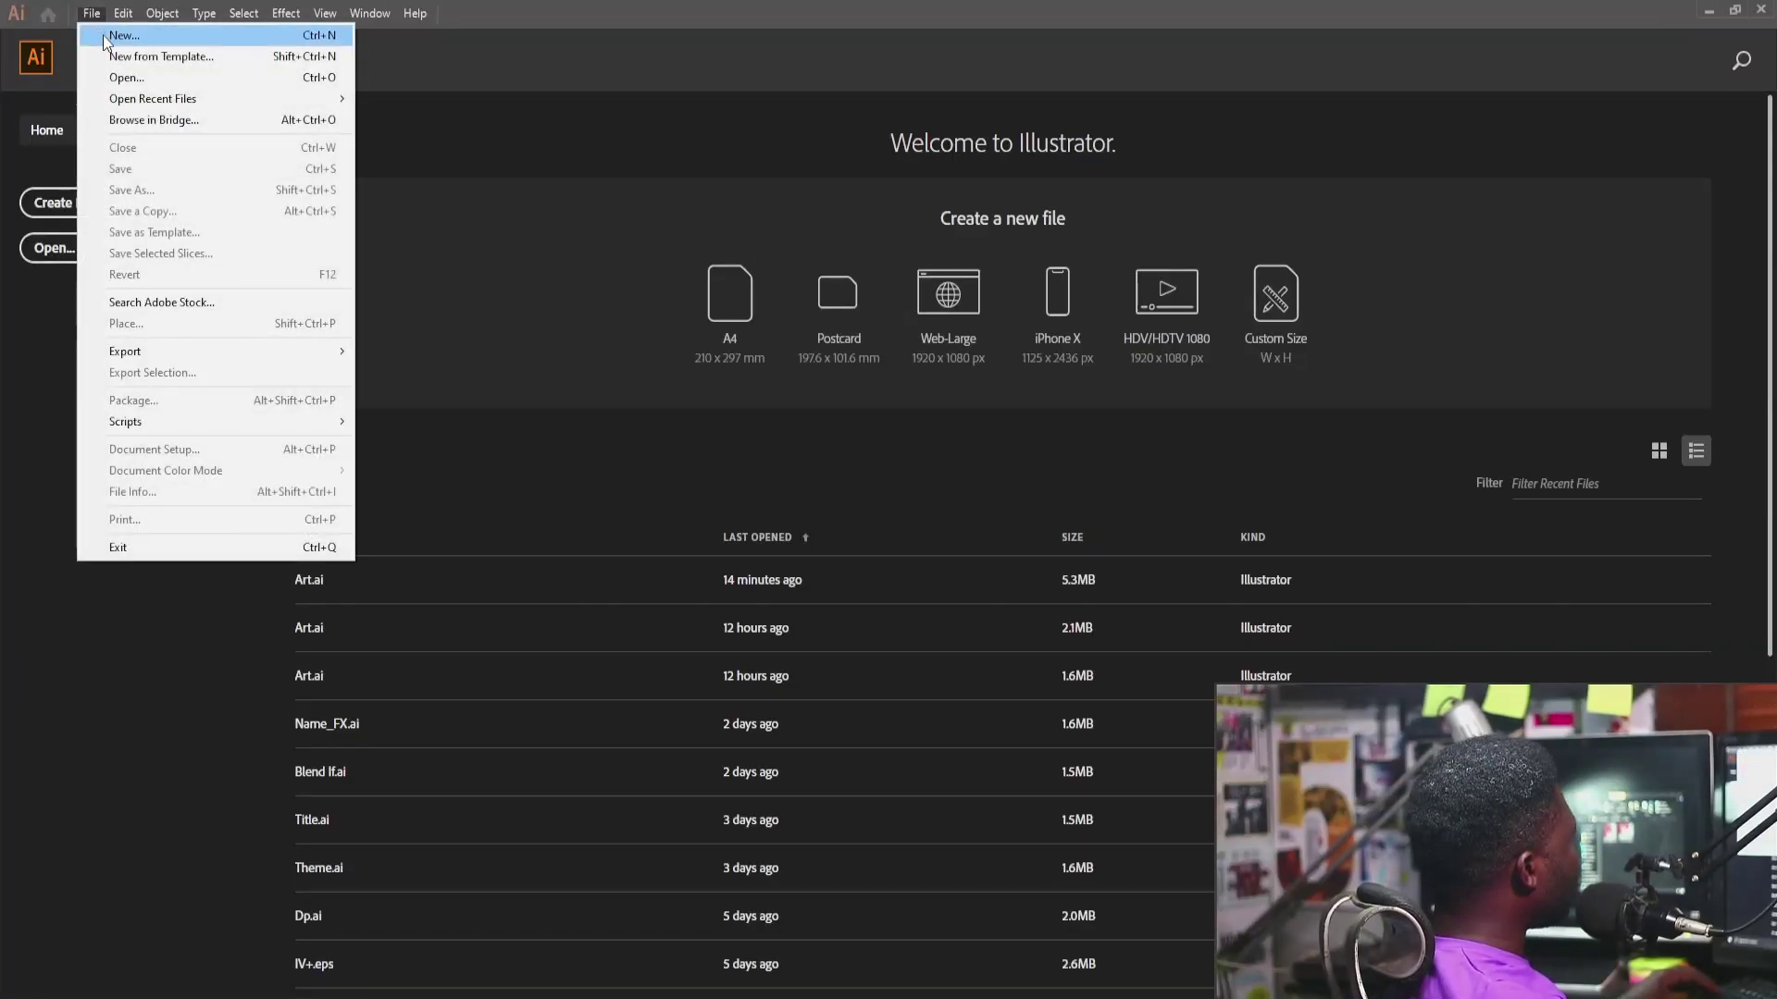
left_click(111, 32)
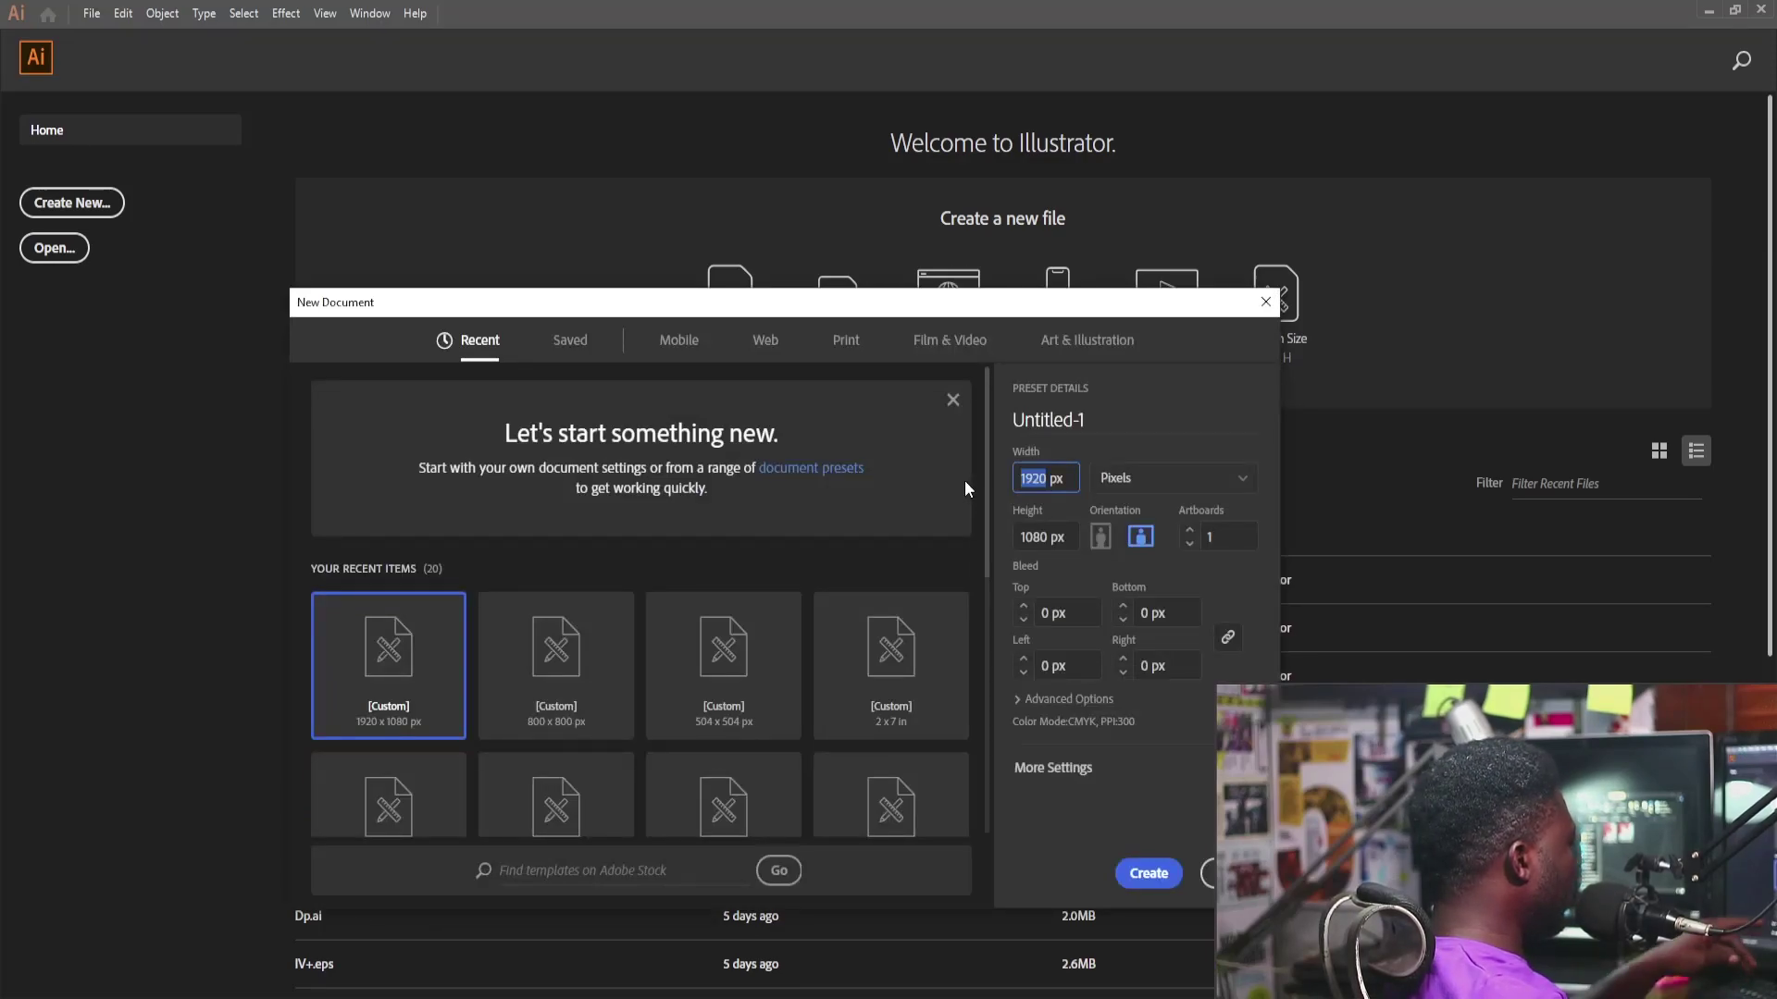
type("800")
key("Tab")
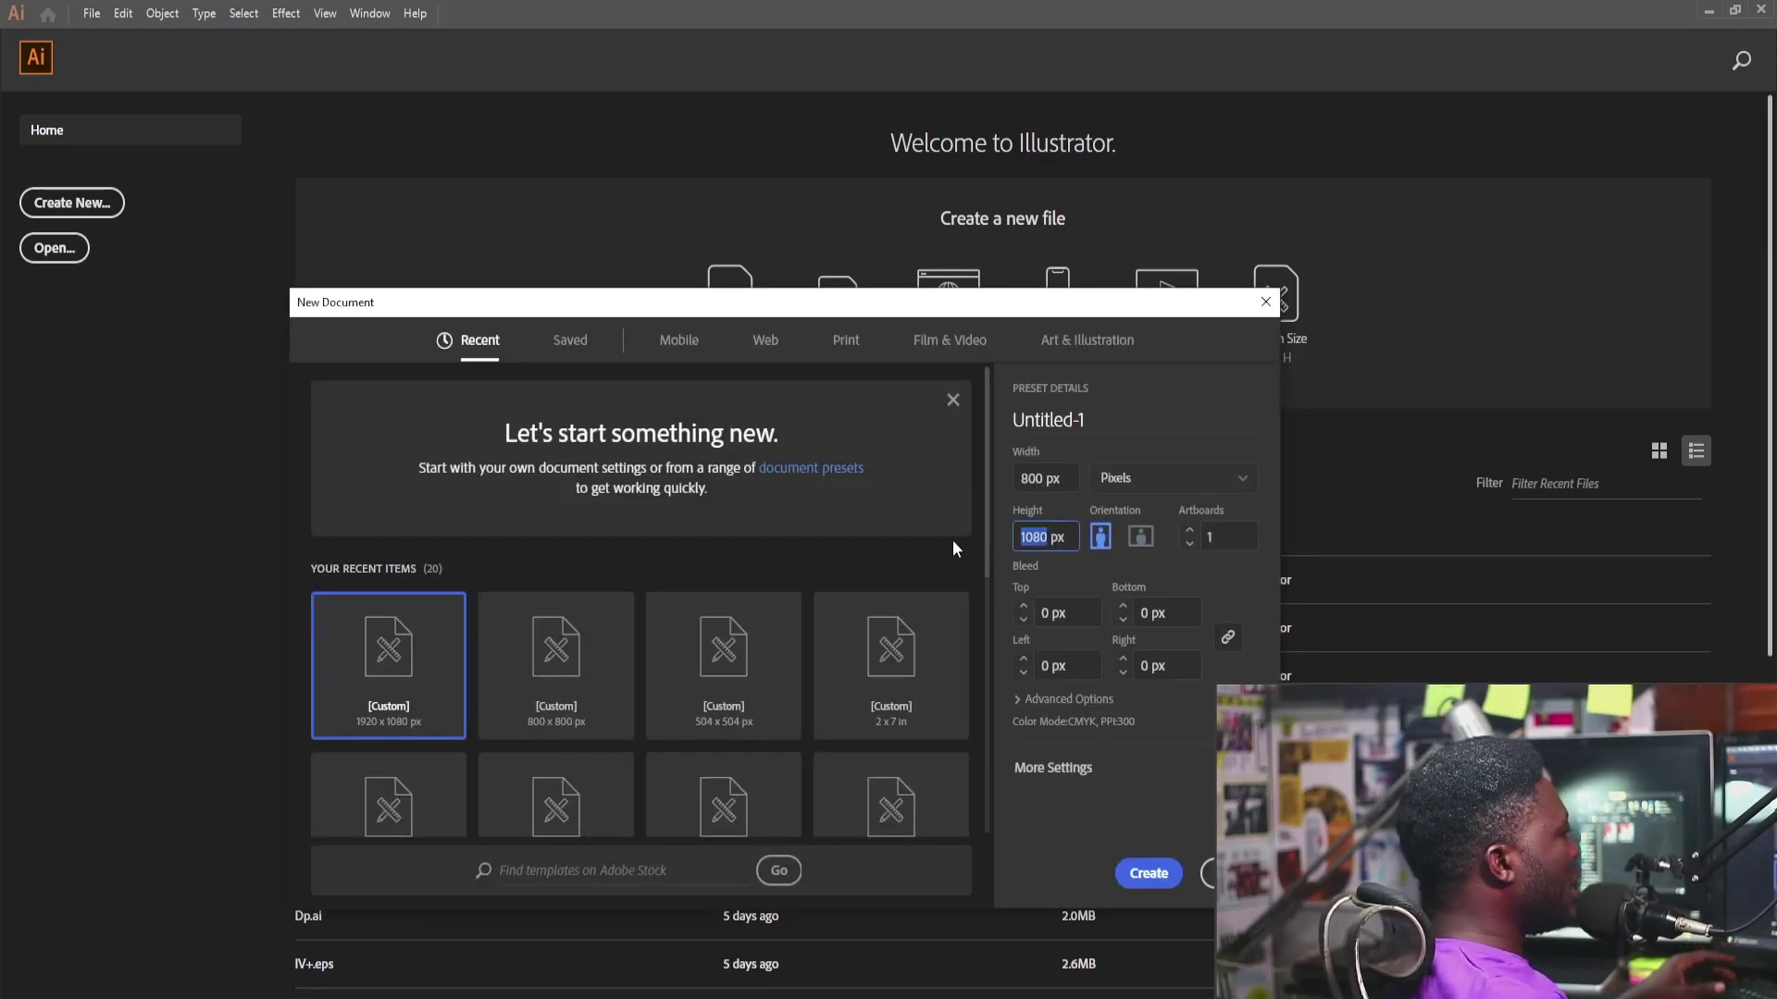
type("800")
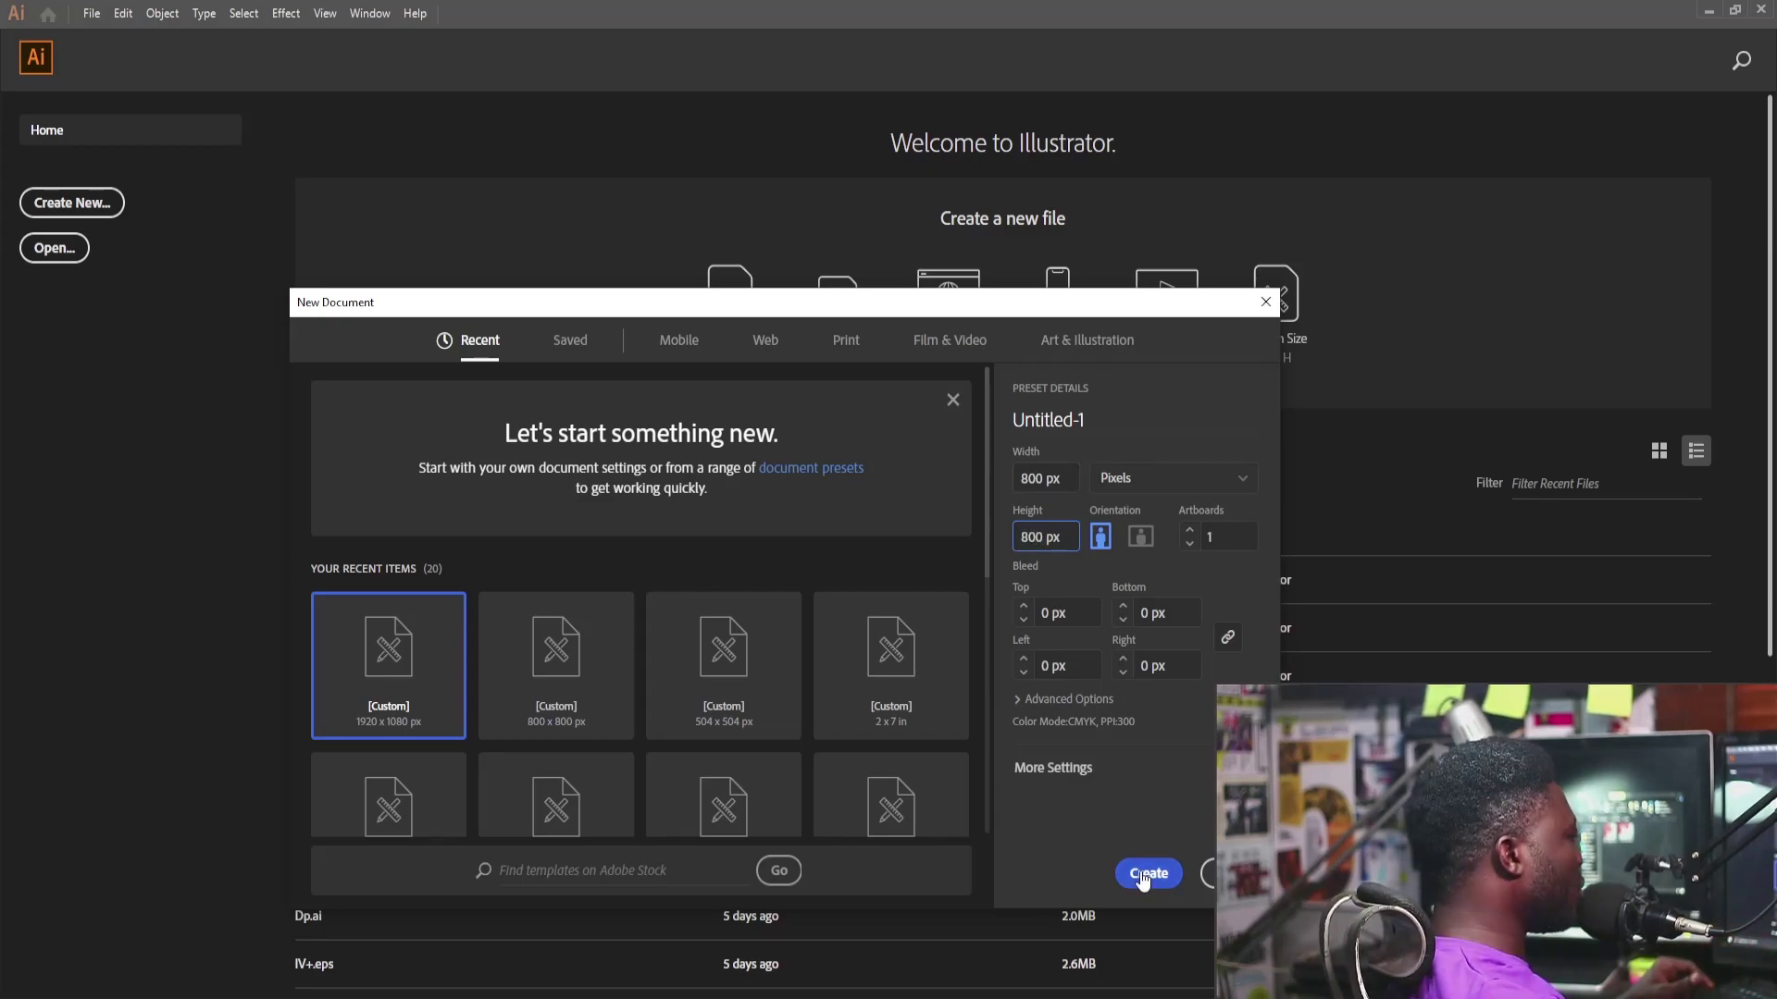
left_click(1148, 874)
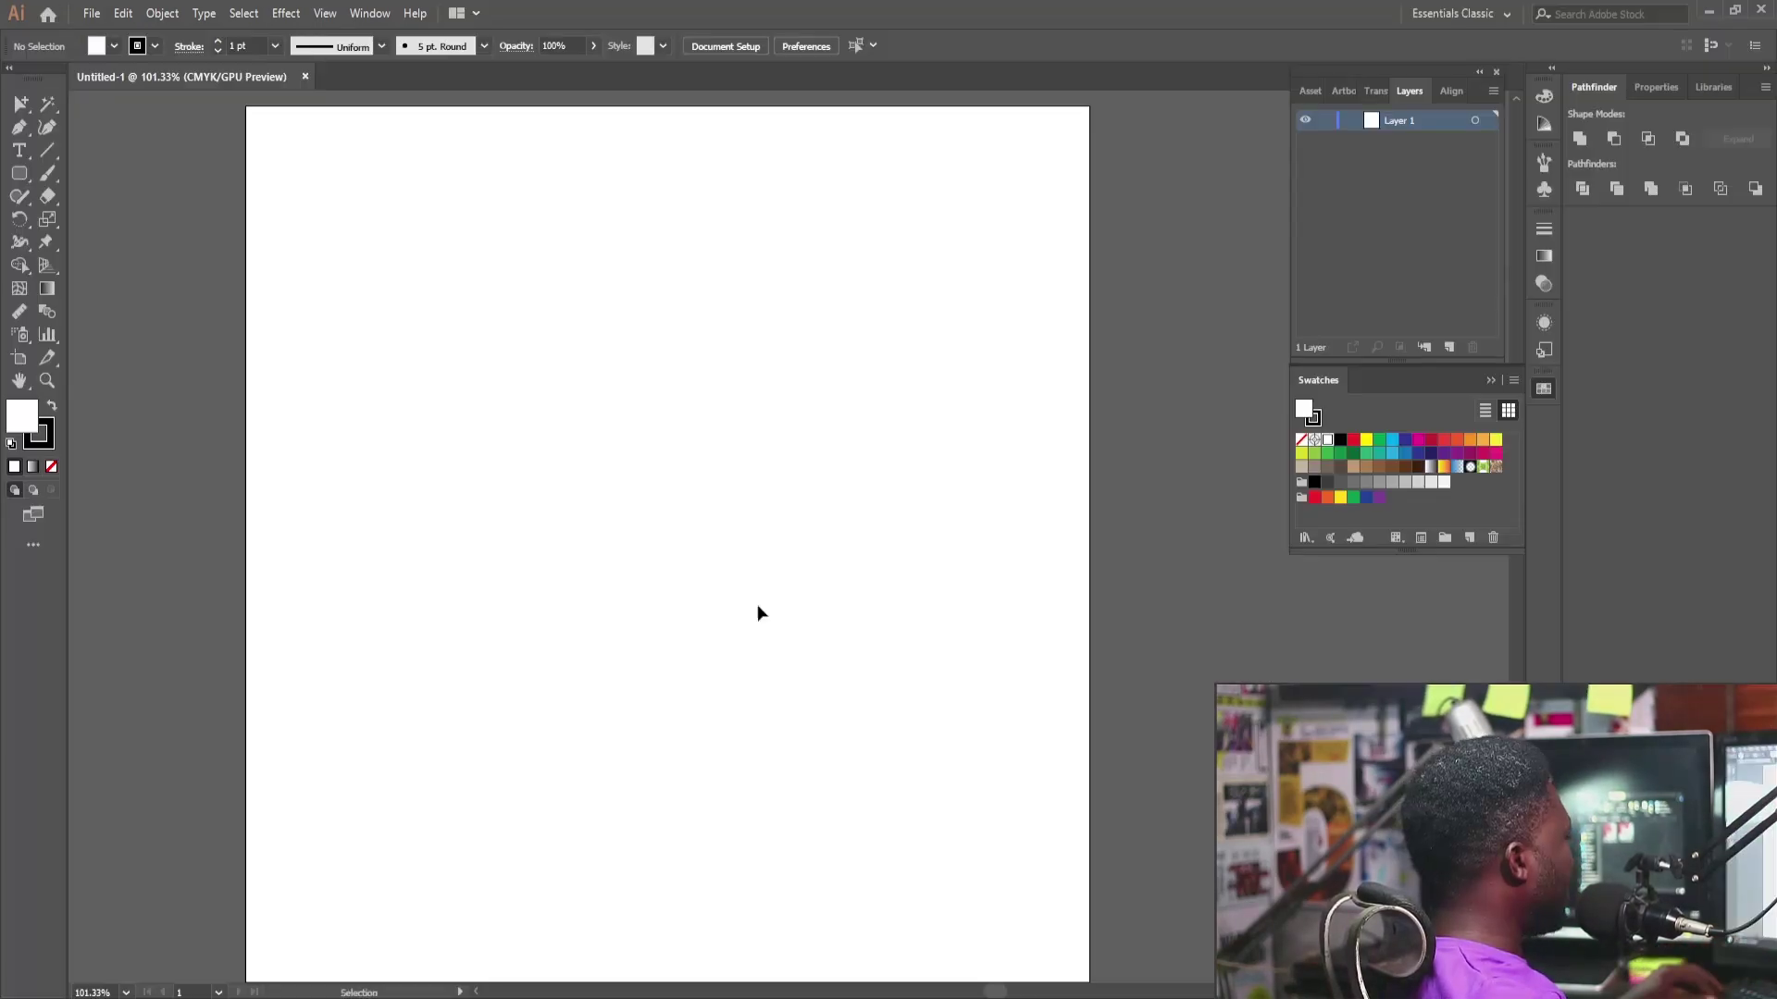
Step: Bring in Food Poster_BG.jpg and scale it to 800 × 800 px so that it covers the whole artboard
left_click_drag(130, 596, 416, 530)
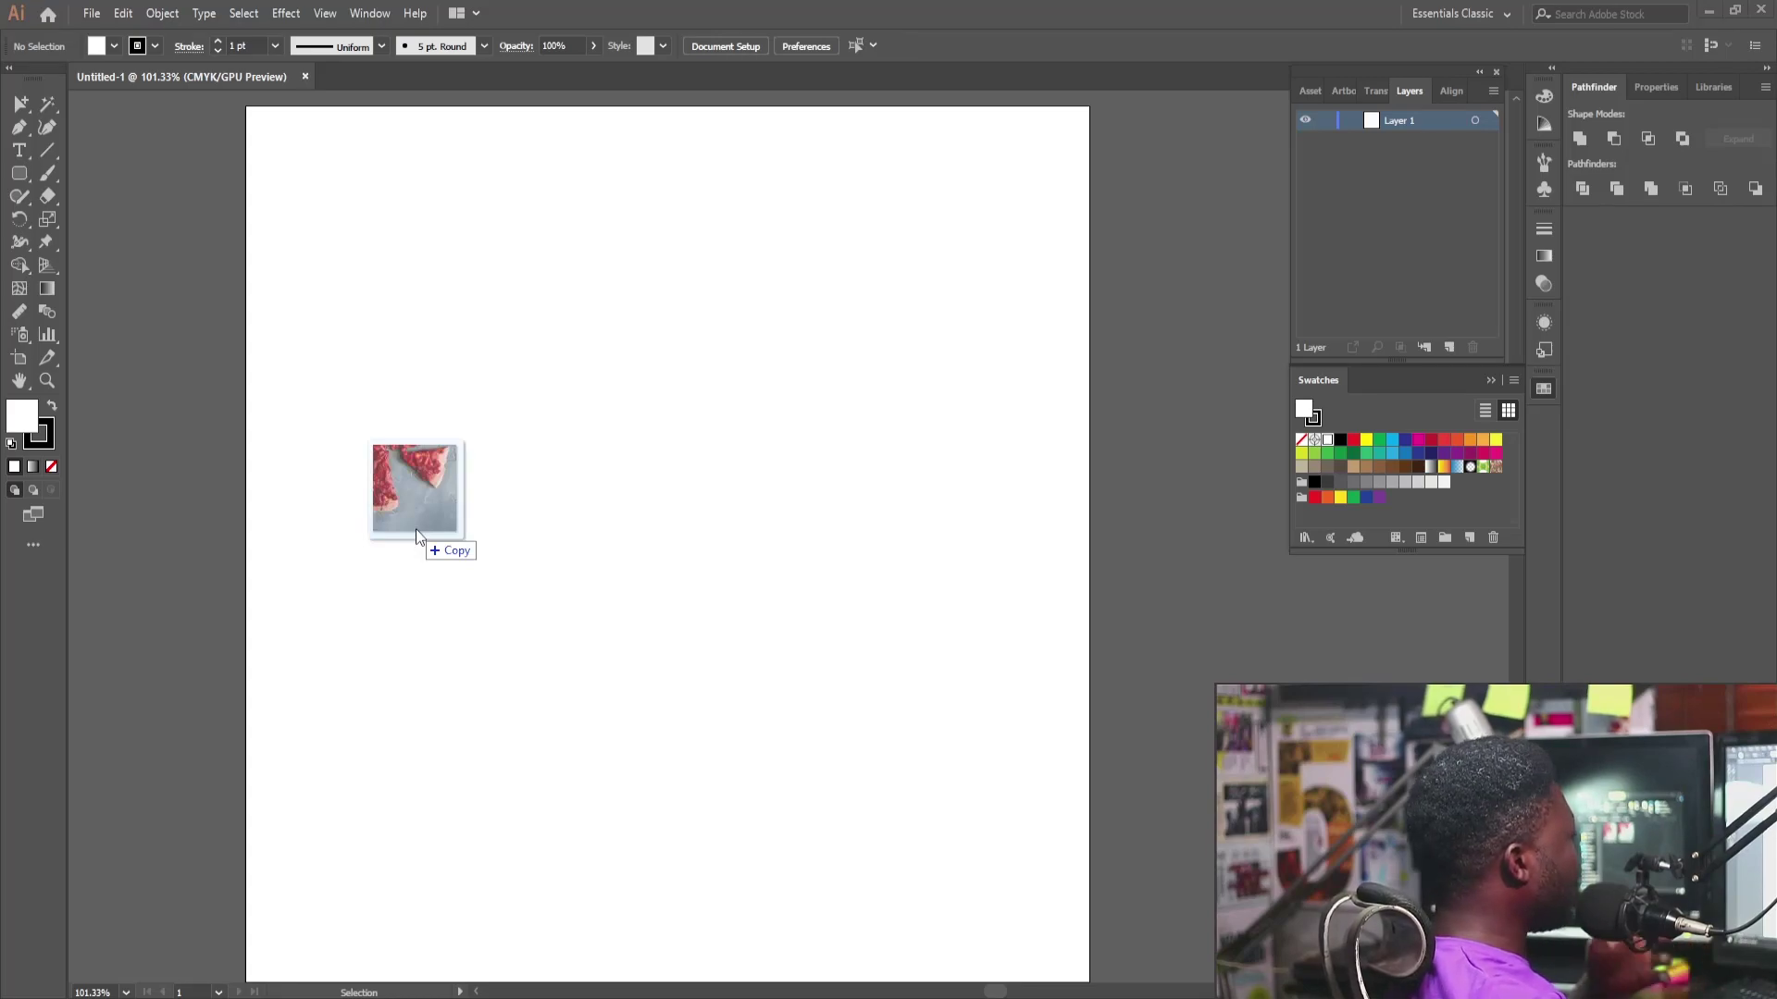
left_click_drag(415, 529, 415, 529)
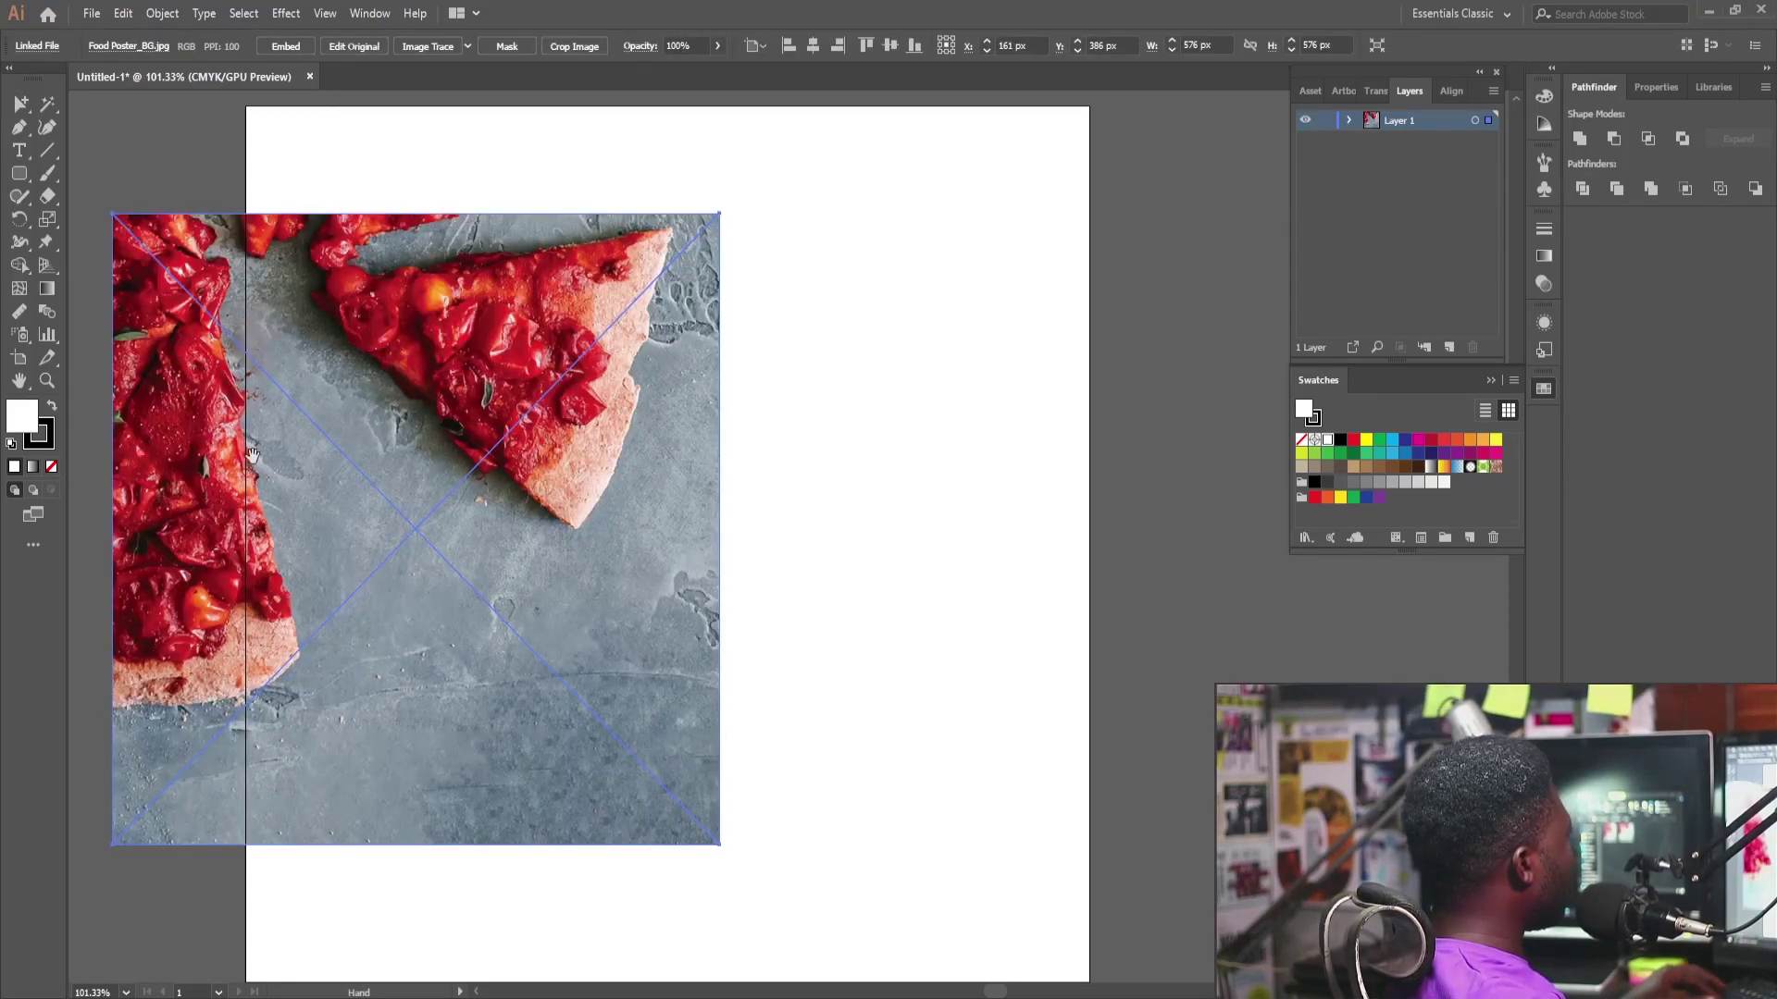
left_click_drag(199, 324, 332, 217)
left_click_drag(853, 743, 1090, 783)
left_click_drag(812, 453, 723, 626)
Step: Lock the layer holding the background image and add a new layer above it
scroll(674, 553, "down", 2)
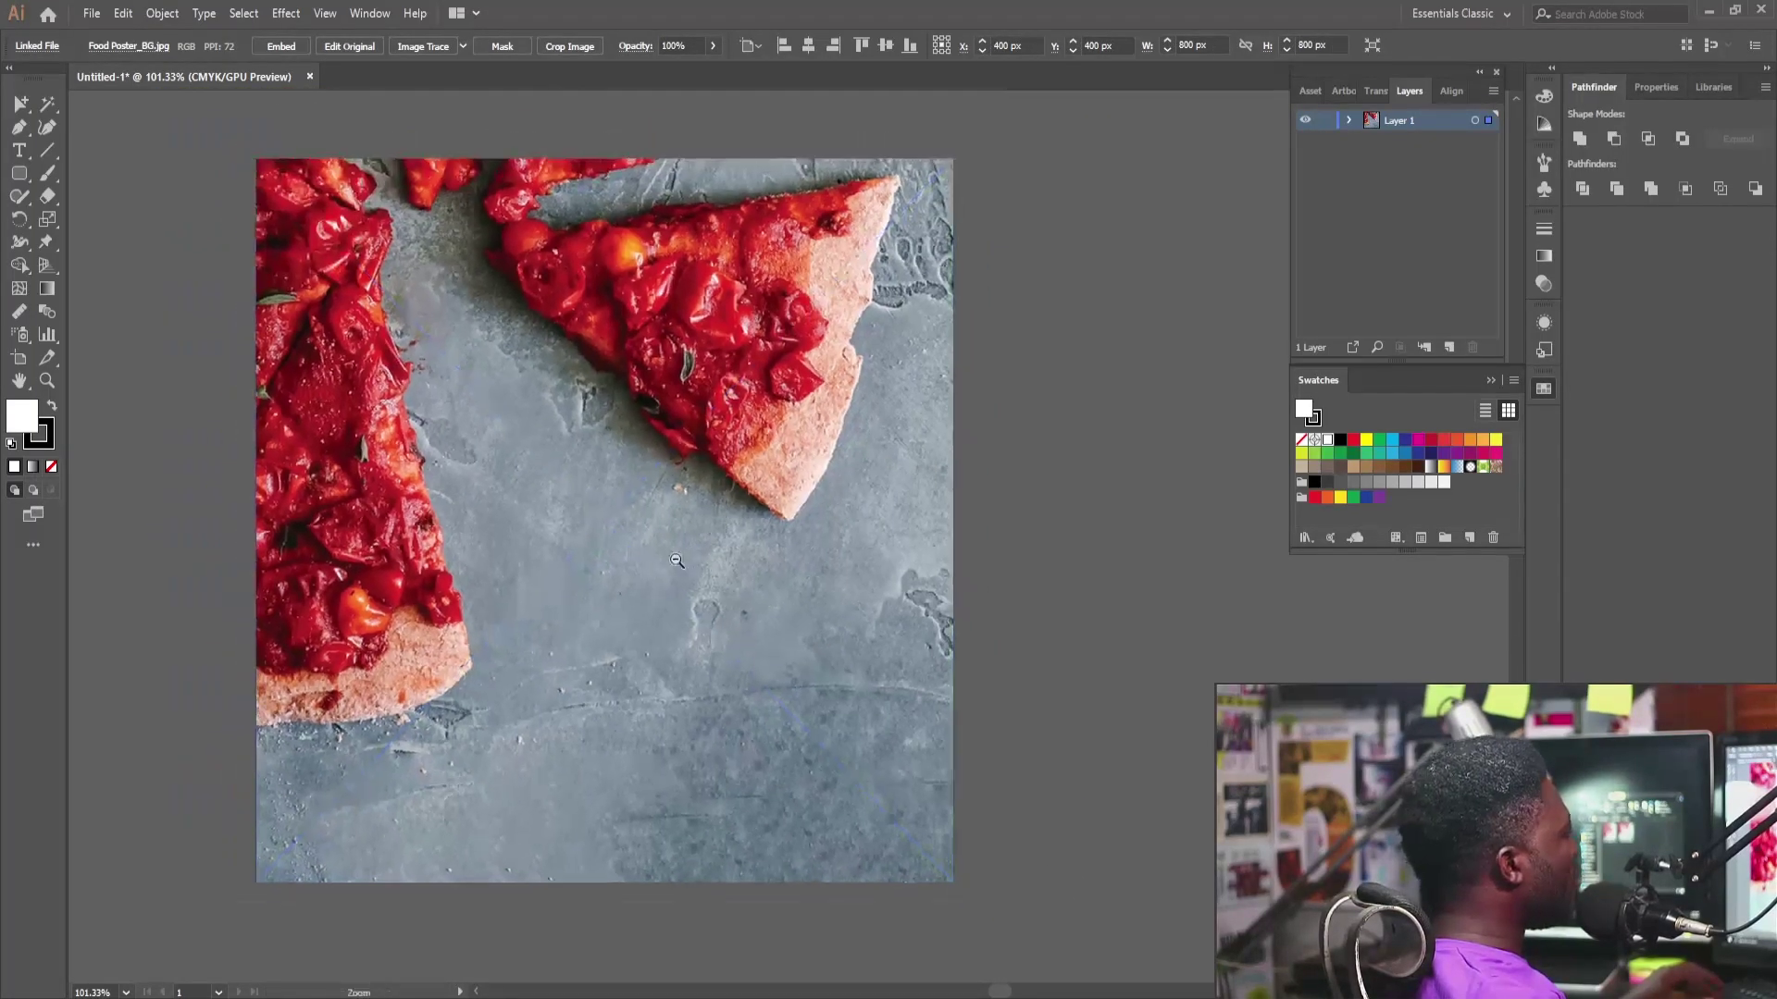
left_click_drag(590, 527, 586, 525)
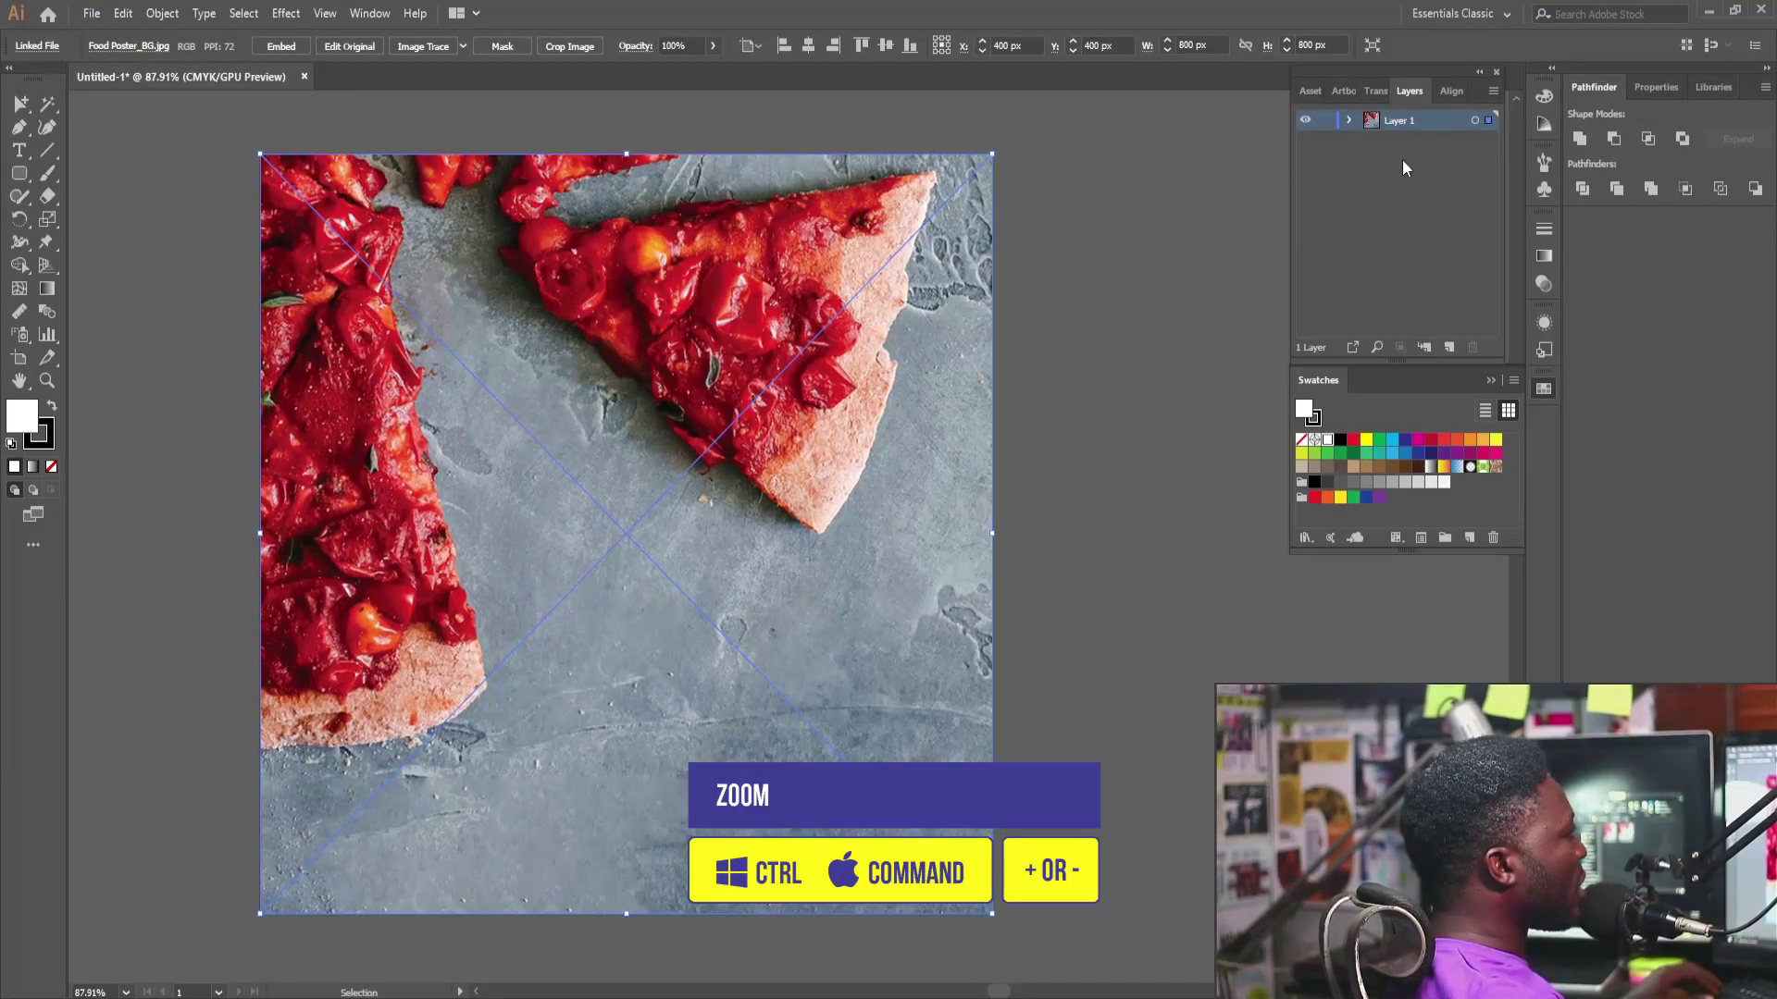
left_click(1324, 121)
left_click(1449, 347)
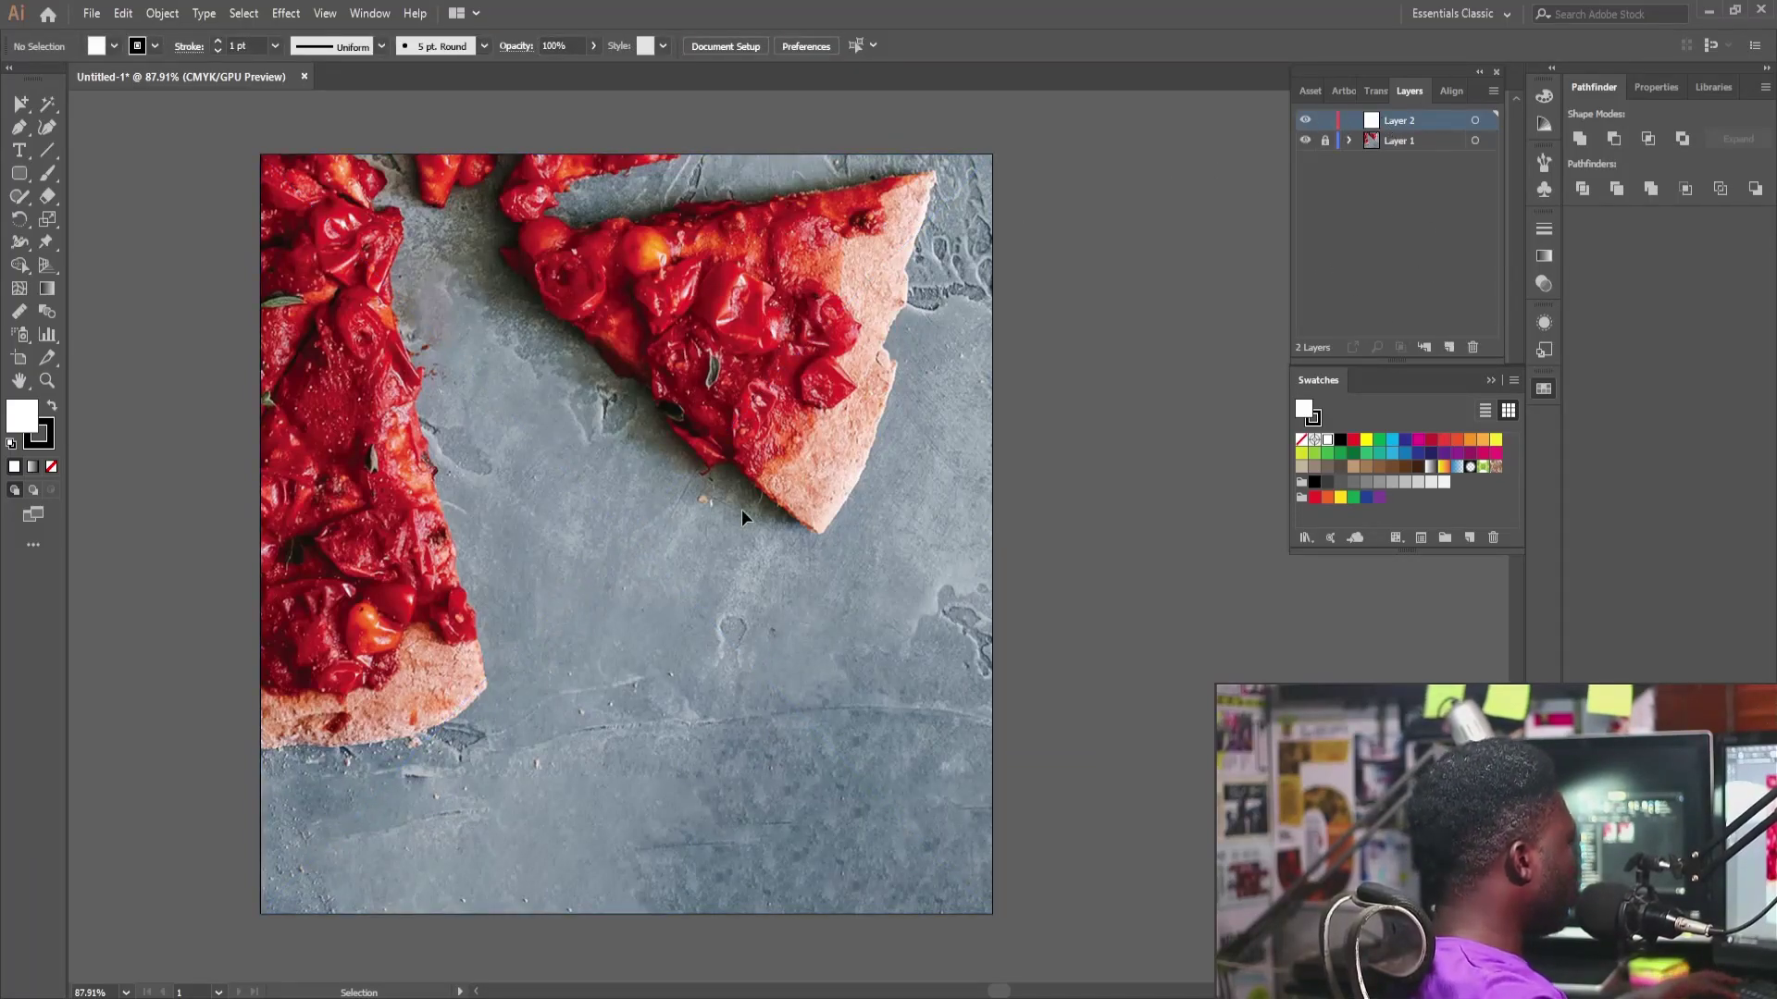
Step: Add a text object reading "A" to the new layer, in the empty area between the pizza slices
key("t")
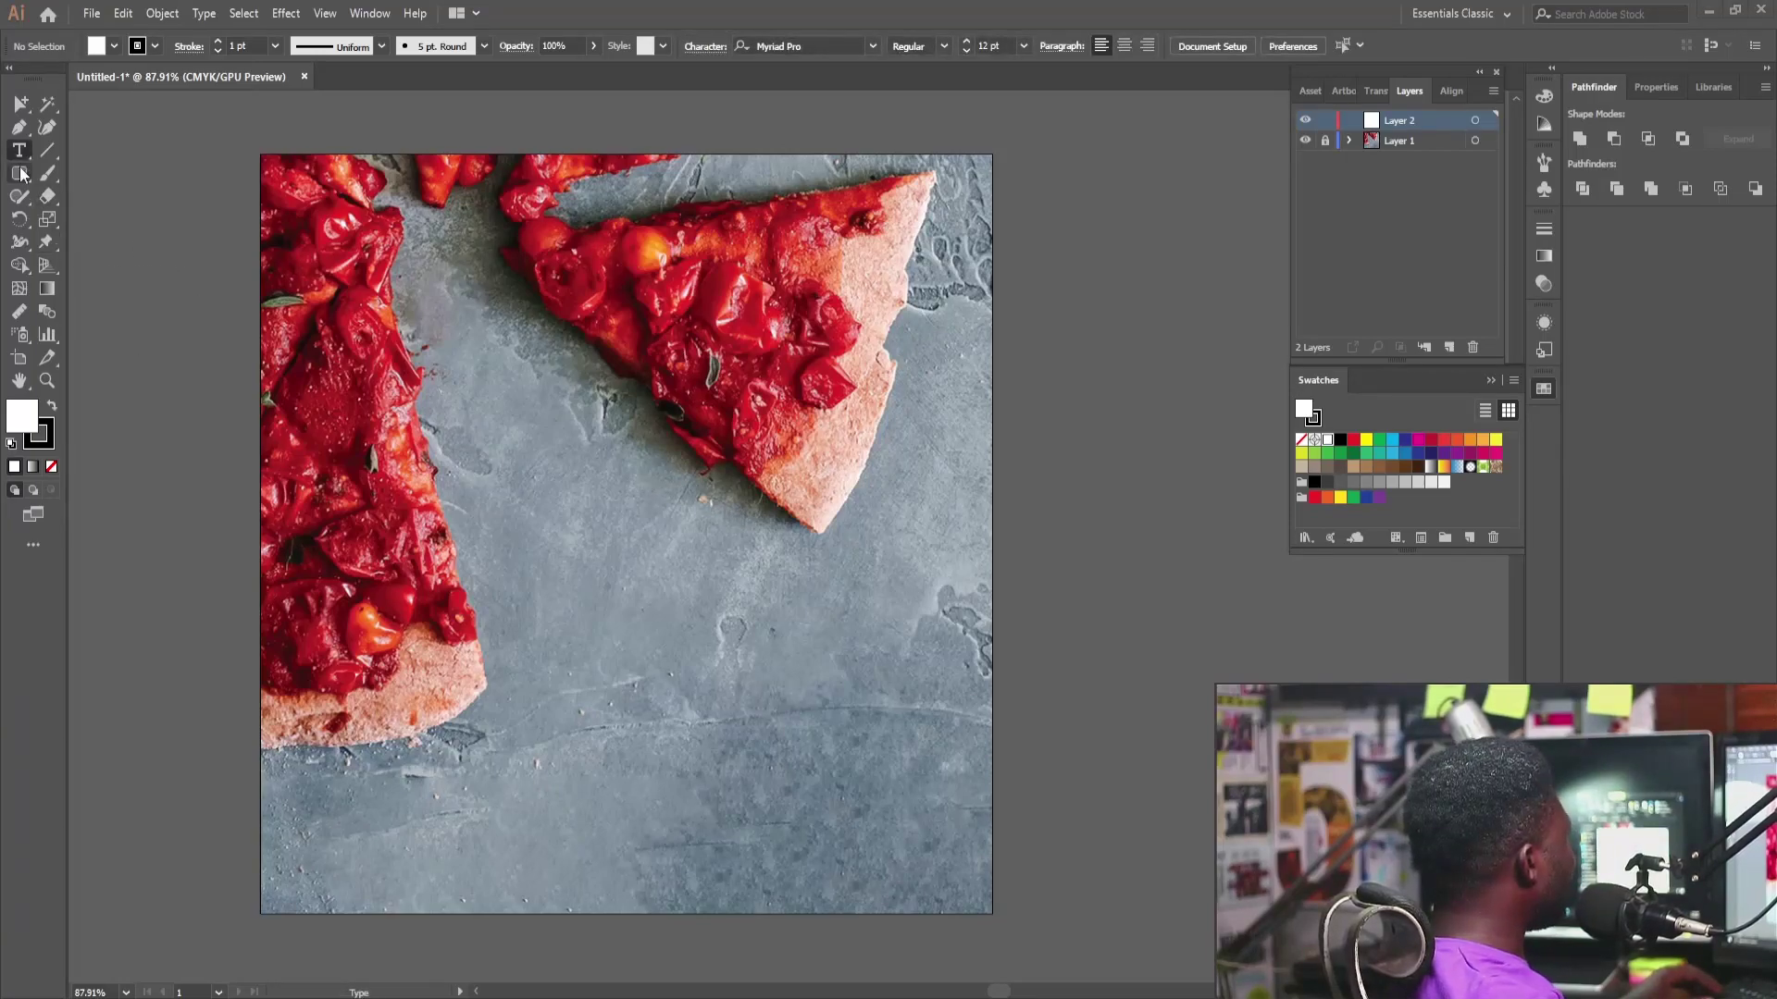
left_click(527, 523)
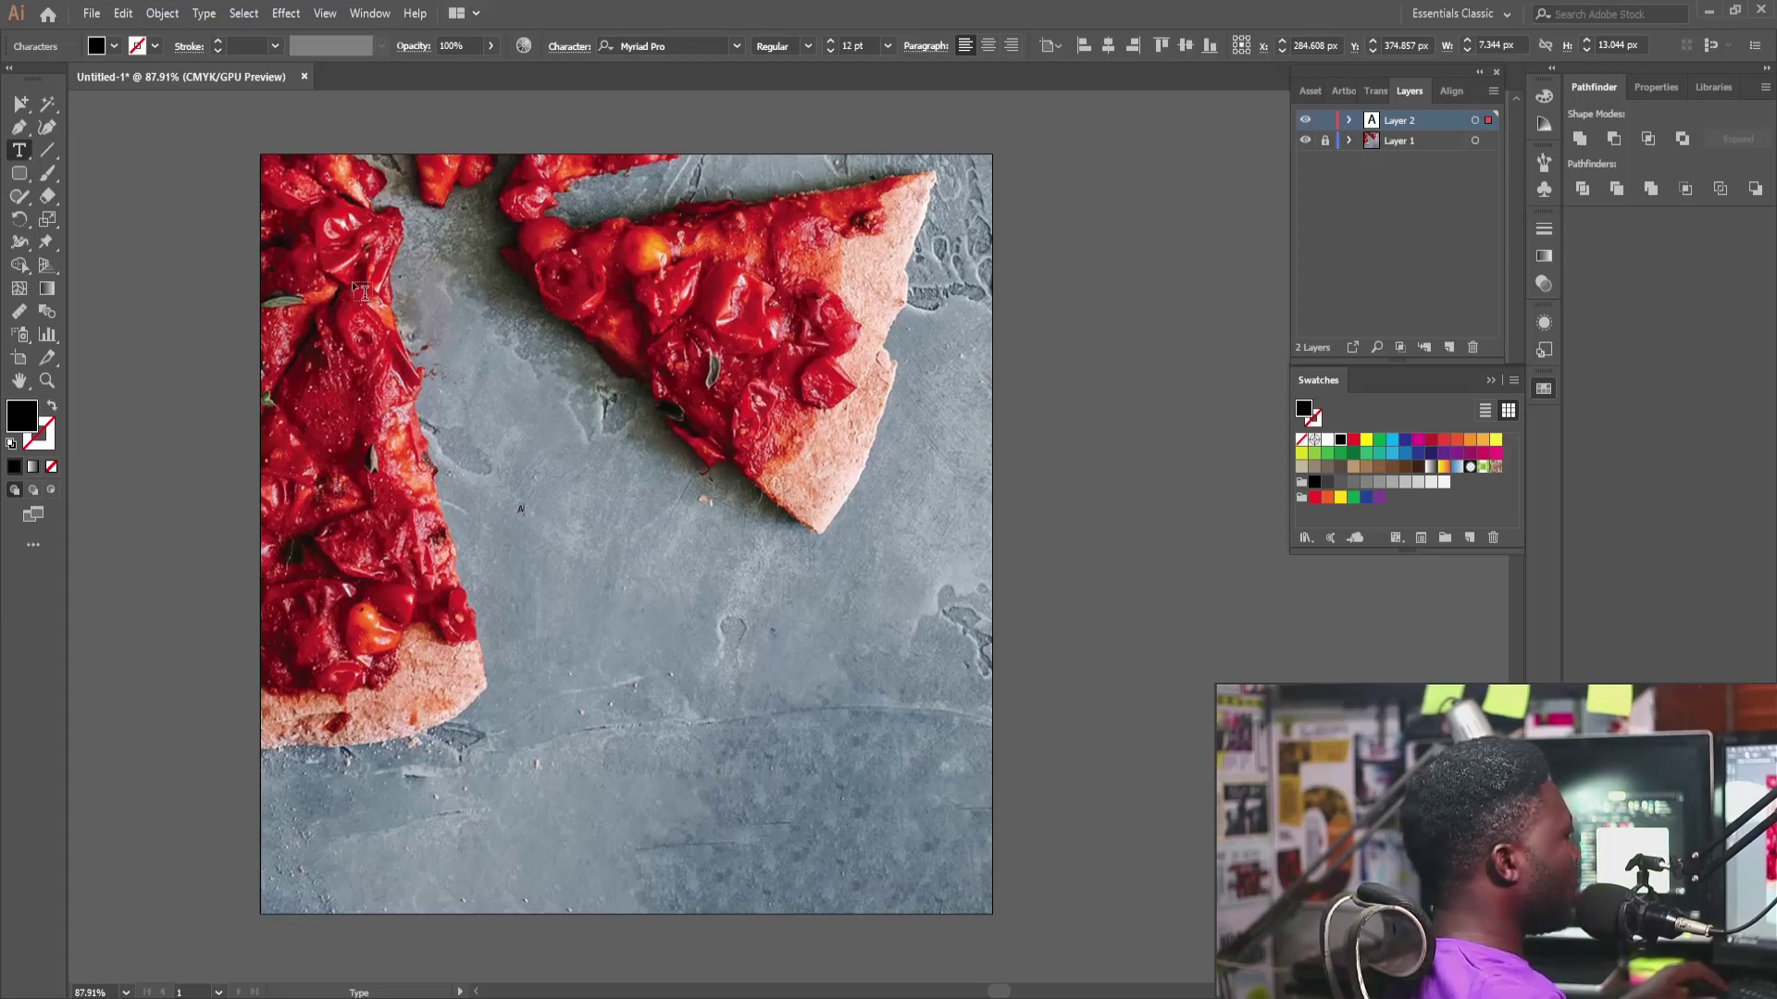
left_click(22, 109)
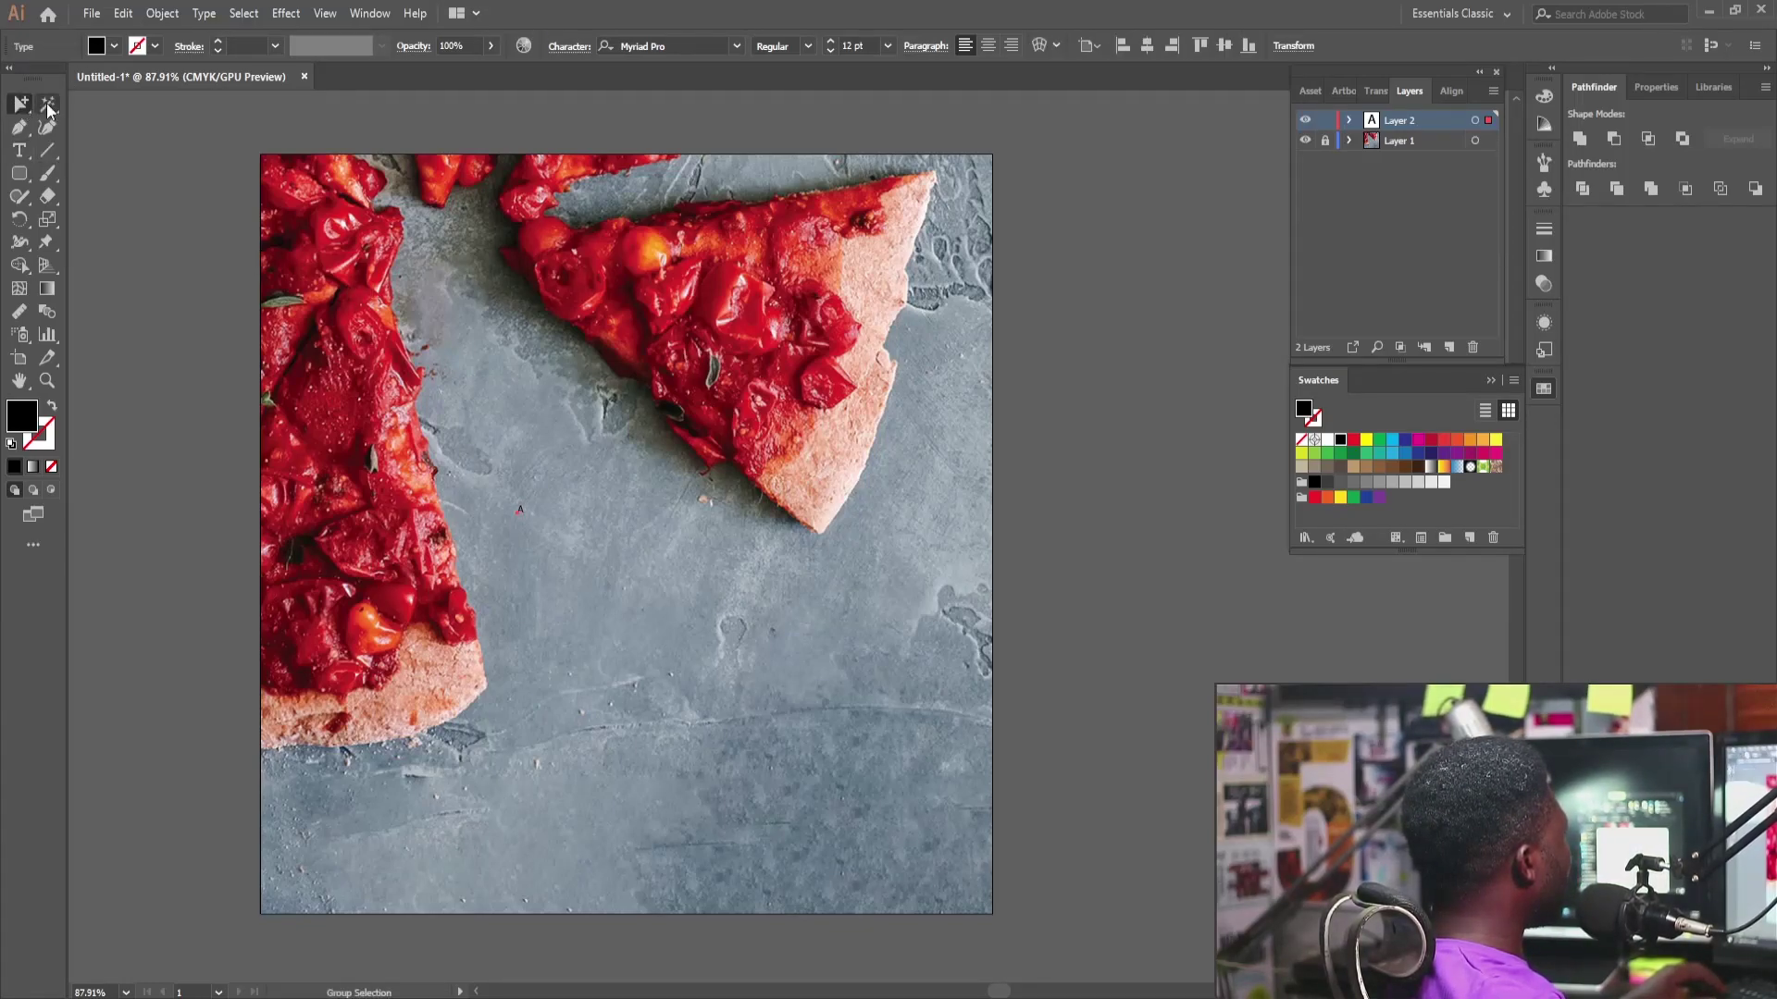
left_click(48, 104)
left_click(123, 137)
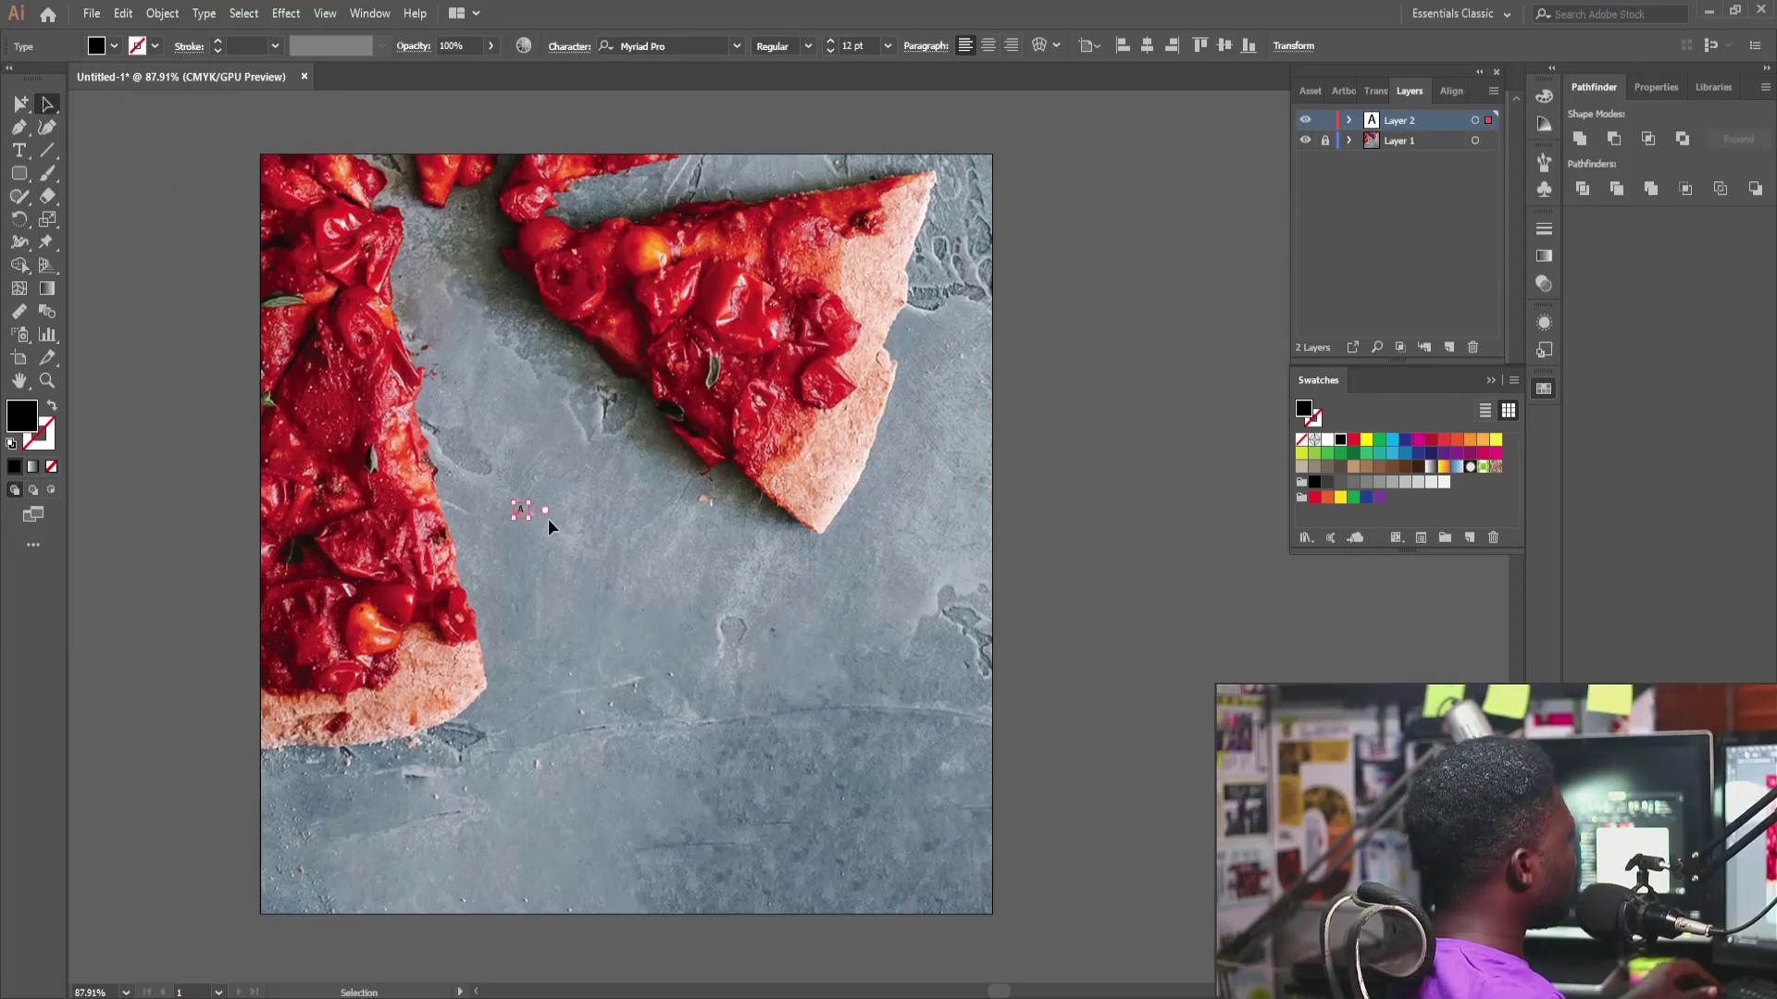
Step: Enlarge the letter A to about 218.5 pt and set its font to Informal 011 BT
left_click_drag(527, 521, 802, 787)
left_click_drag(633, 602, 531, 473)
left_click_drag(546, 467, 651, 655)
left_click(738, 47)
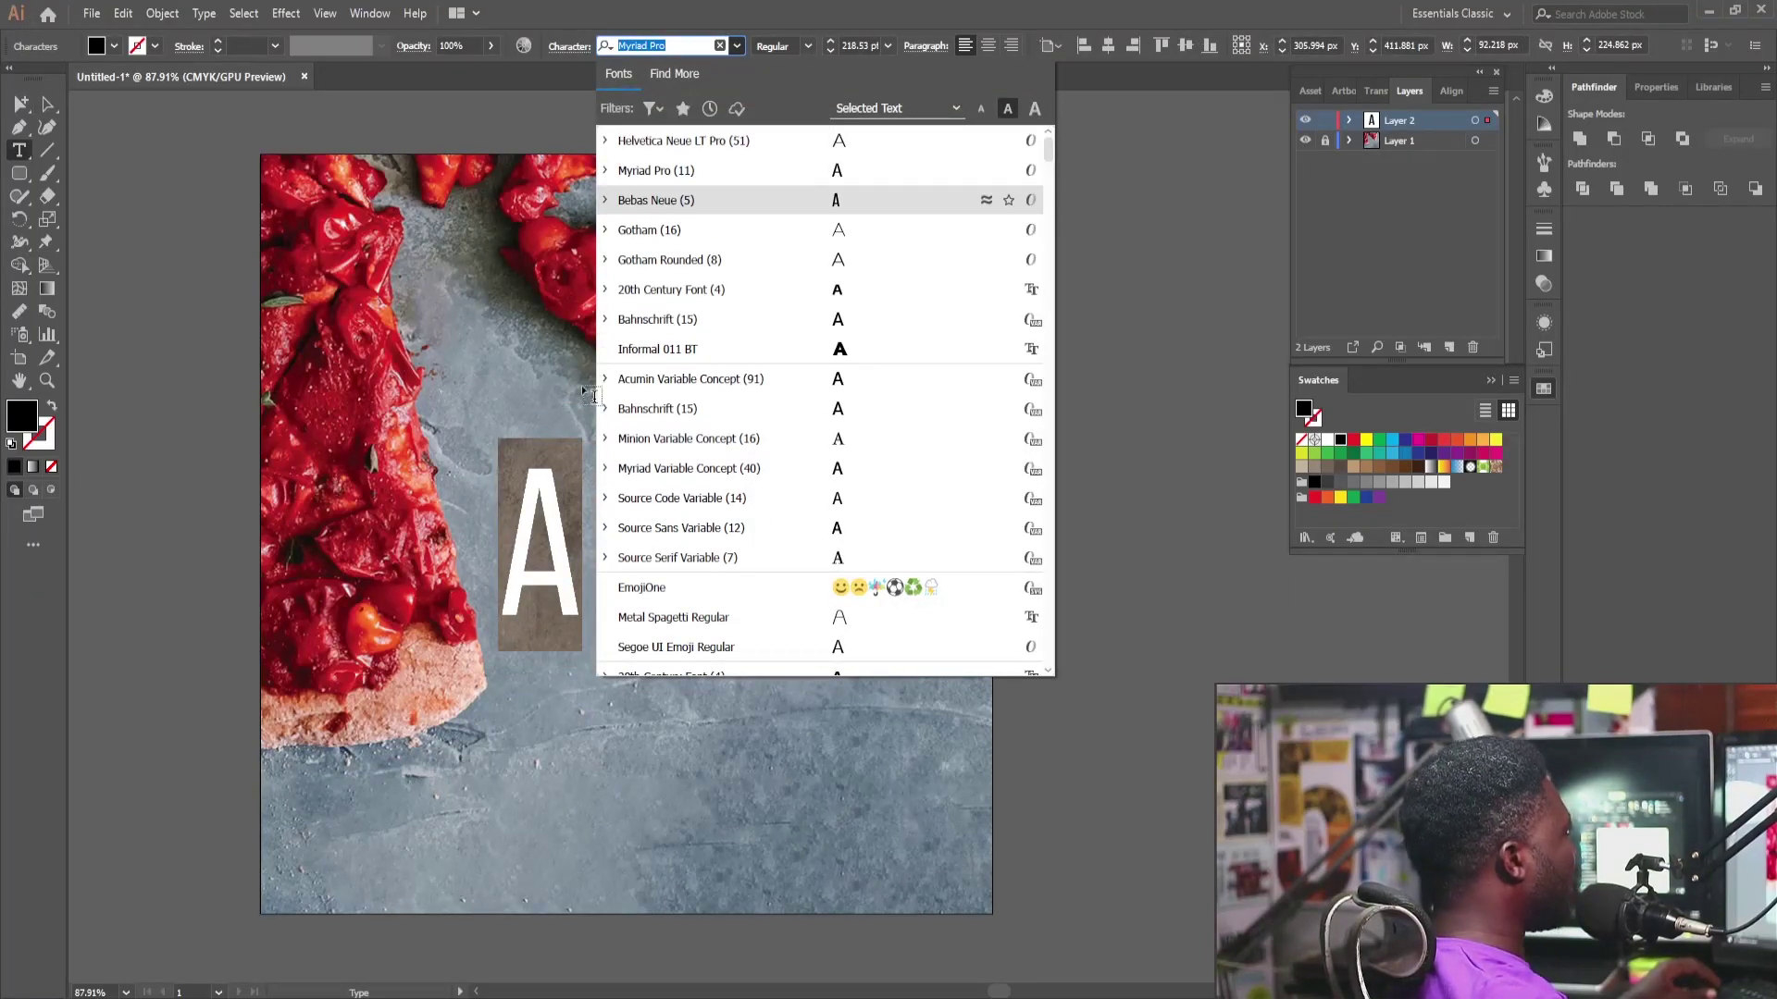
left_click(673, 356)
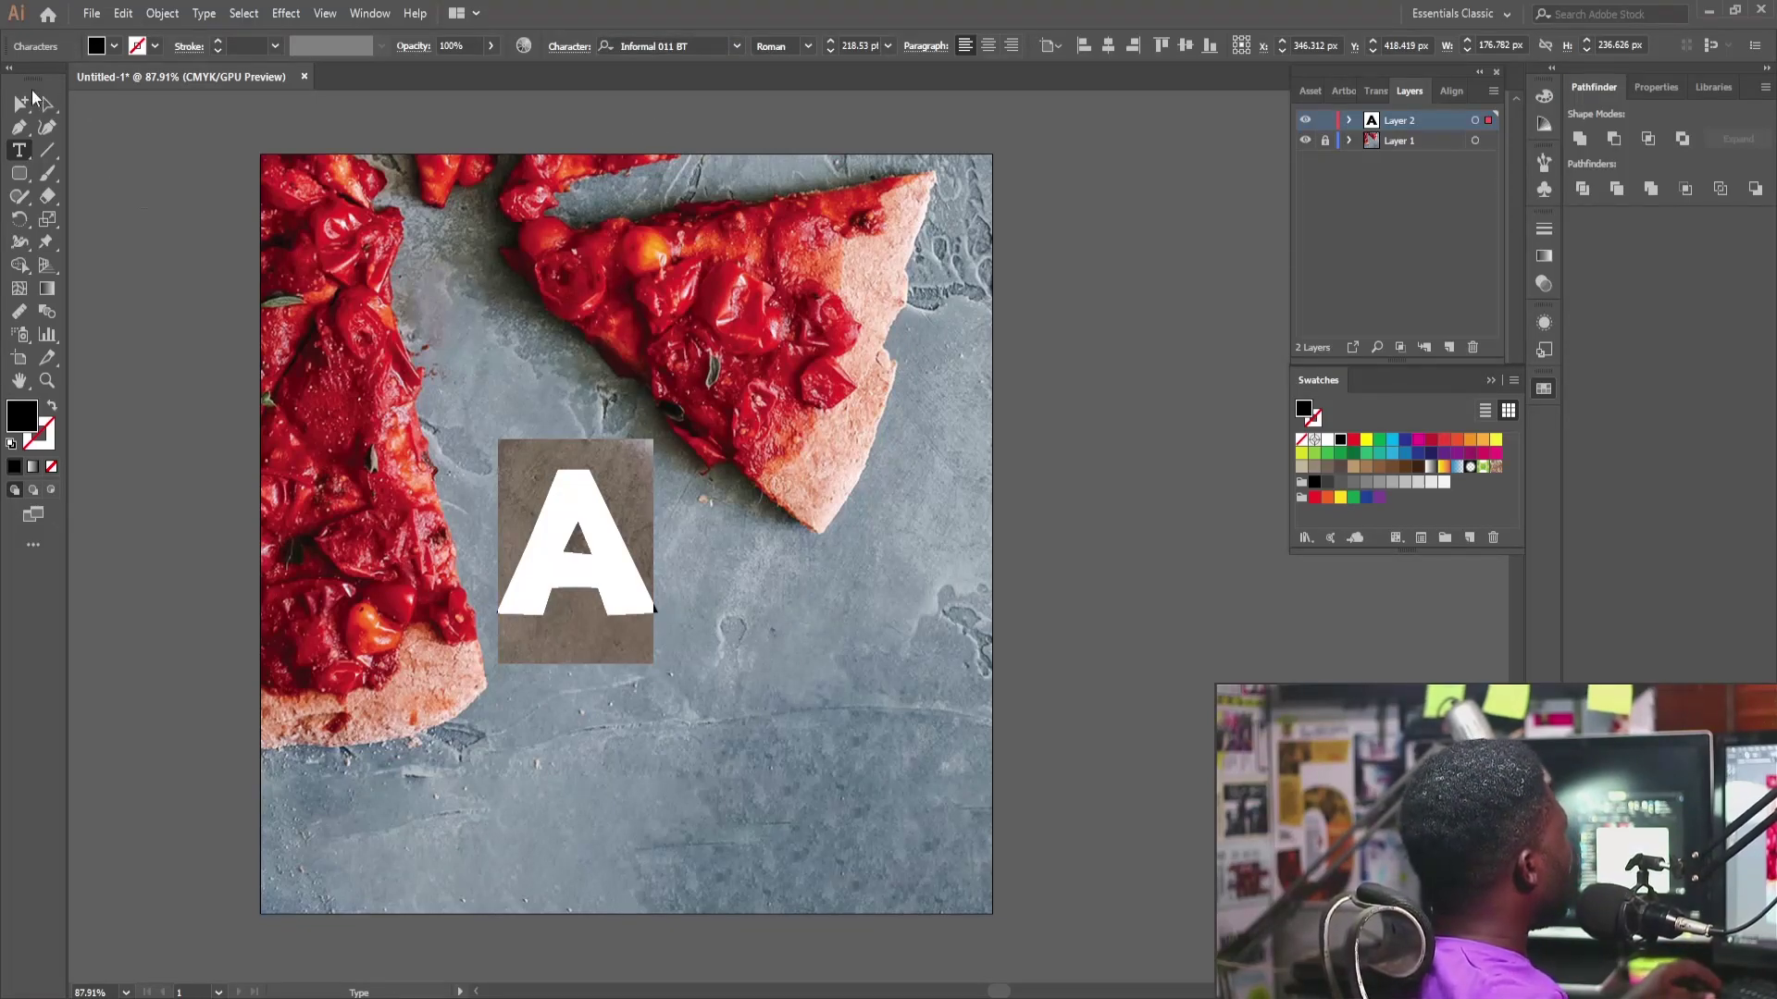
Step: Duplicate the letter A below the original and change the copy's text to "M"
left_click(43, 102)
left_click_drag(590, 558, 623, 748)
left_click_drag(623, 748, 623, 747)
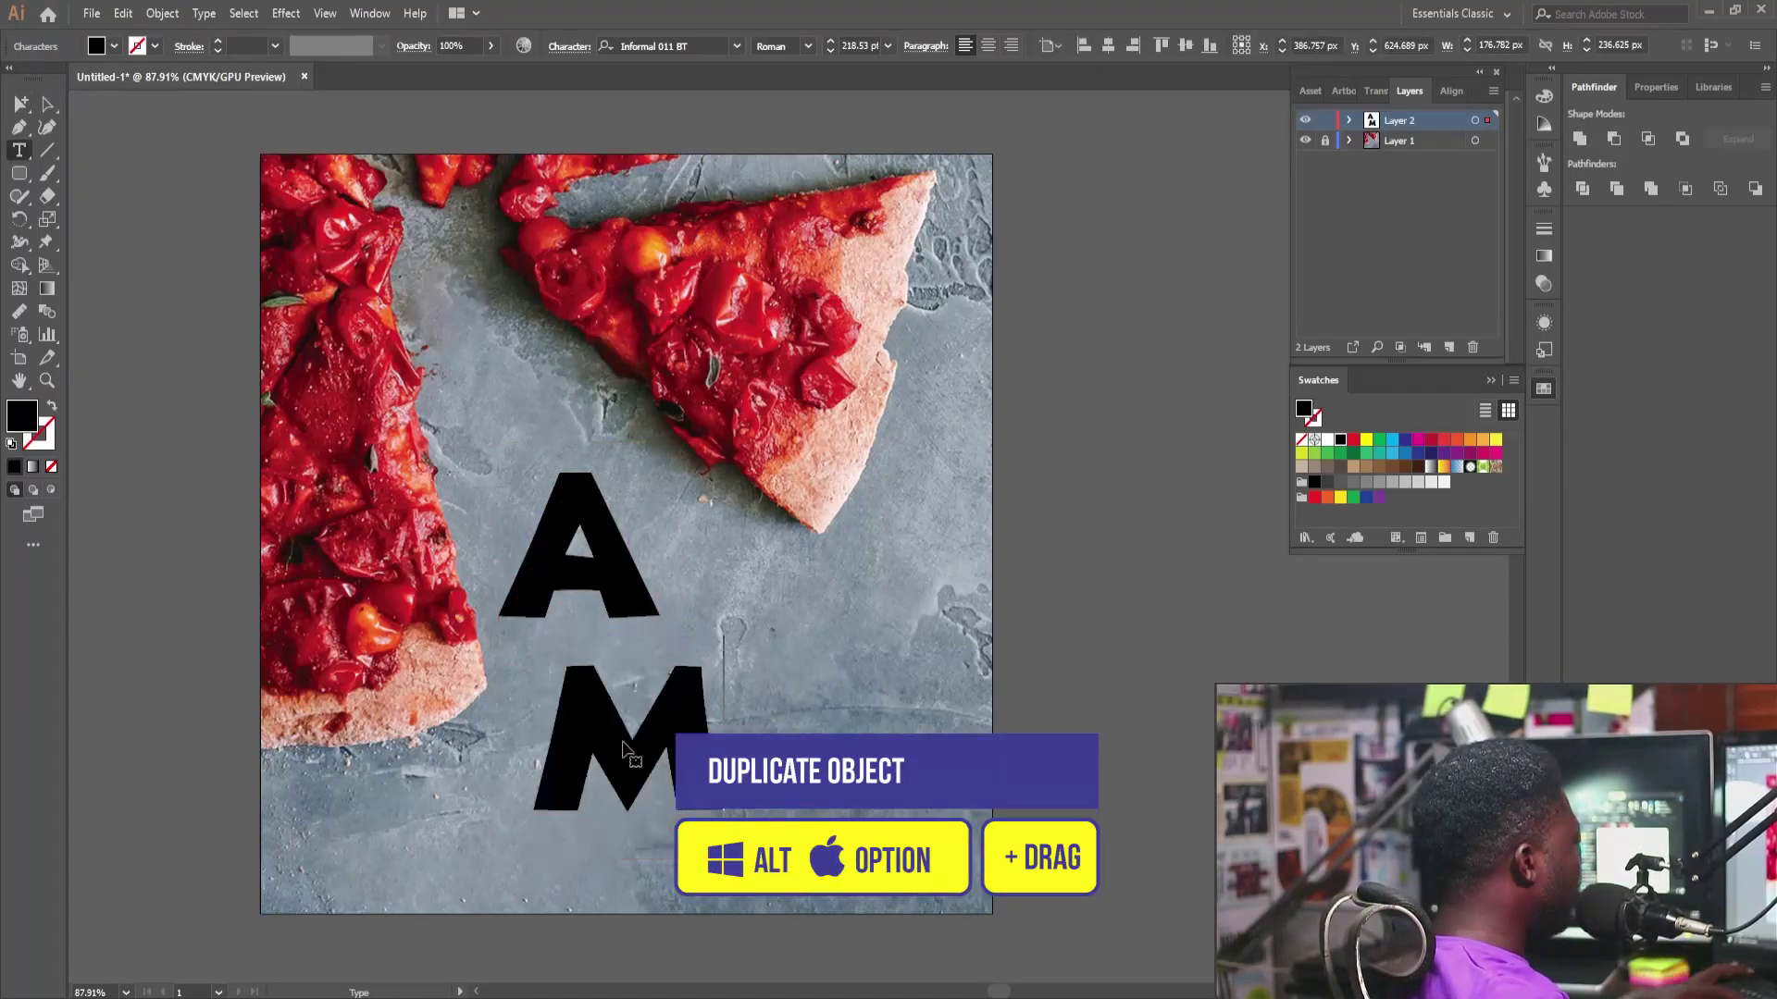
Step: Duplicate the letter M to the right of the original and change the copy's text to "A"
left_click(43, 105)
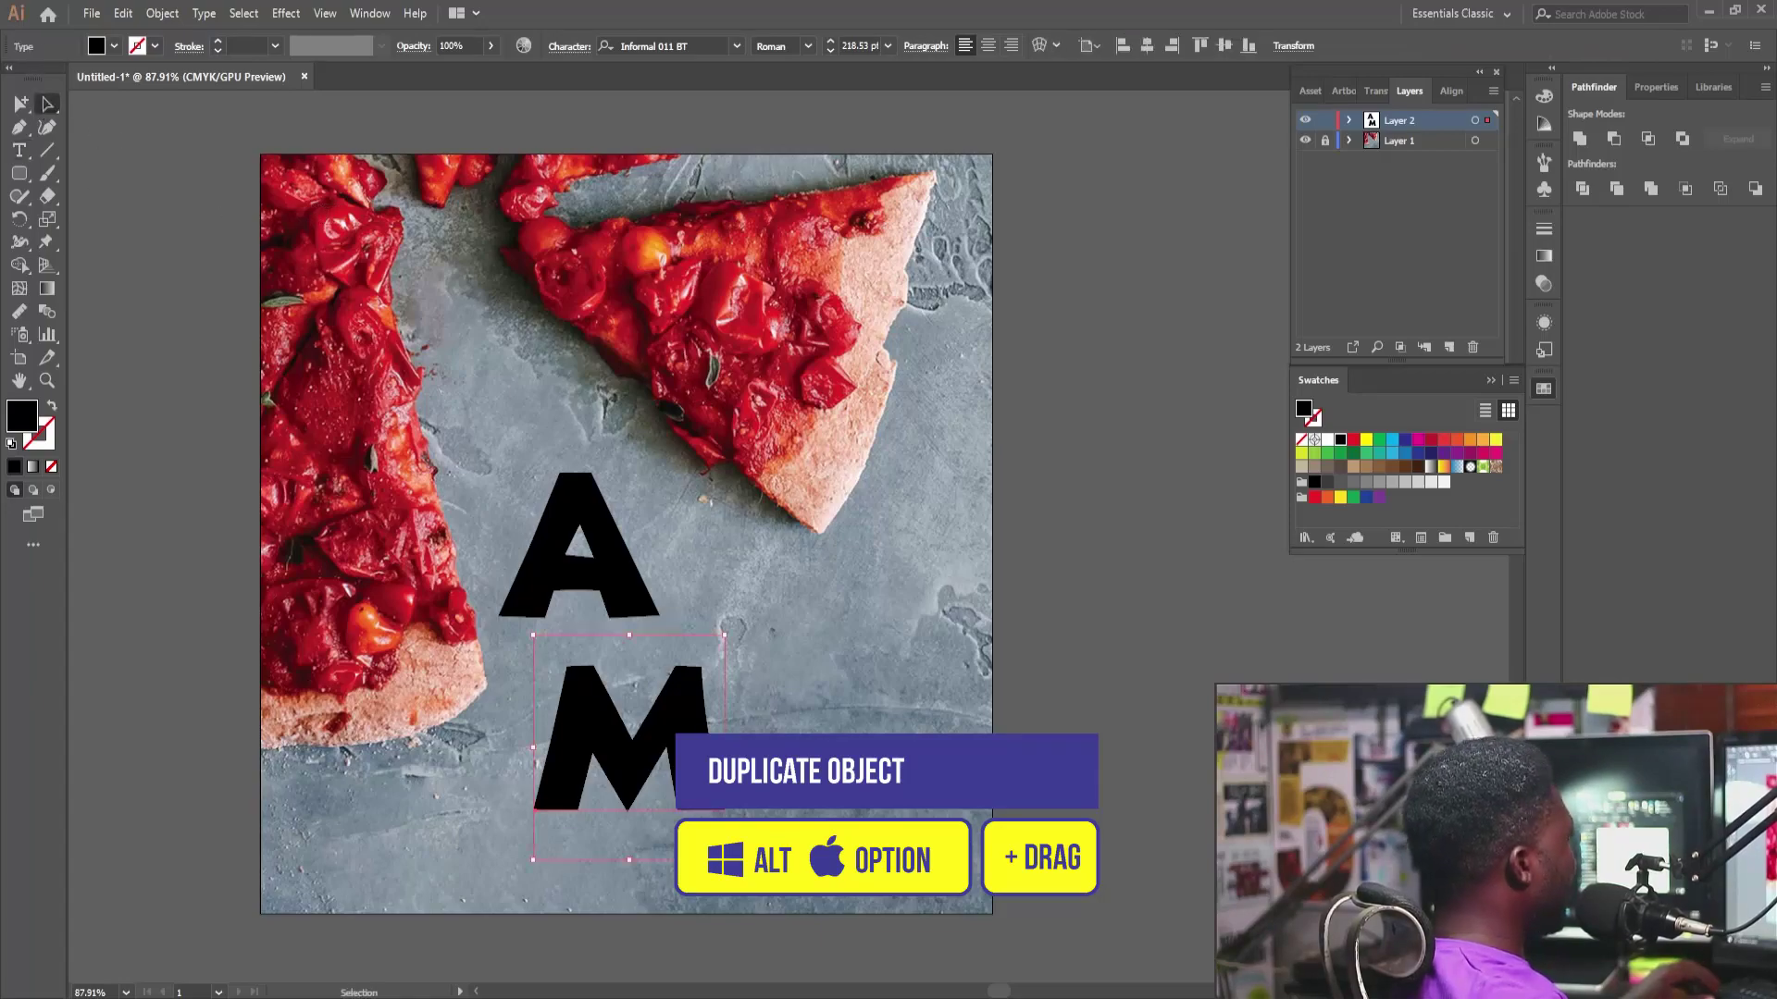
left_click_drag(622, 771, 842, 718)
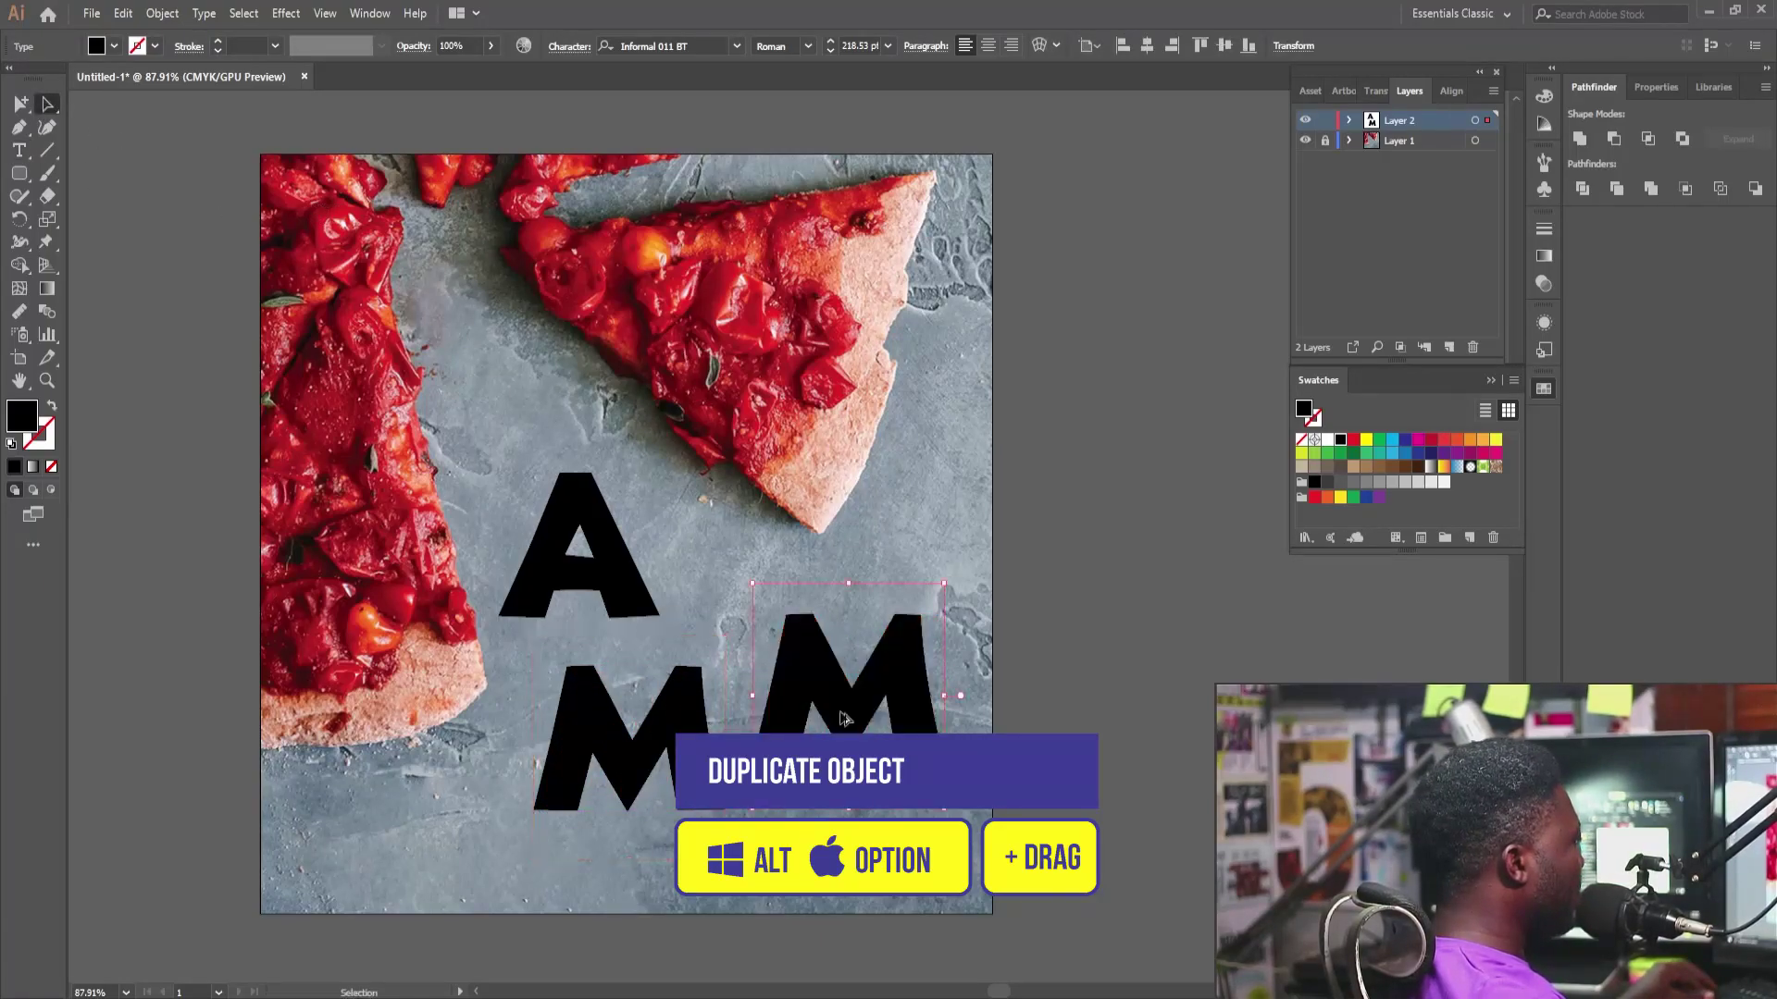
double_click(842, 714)
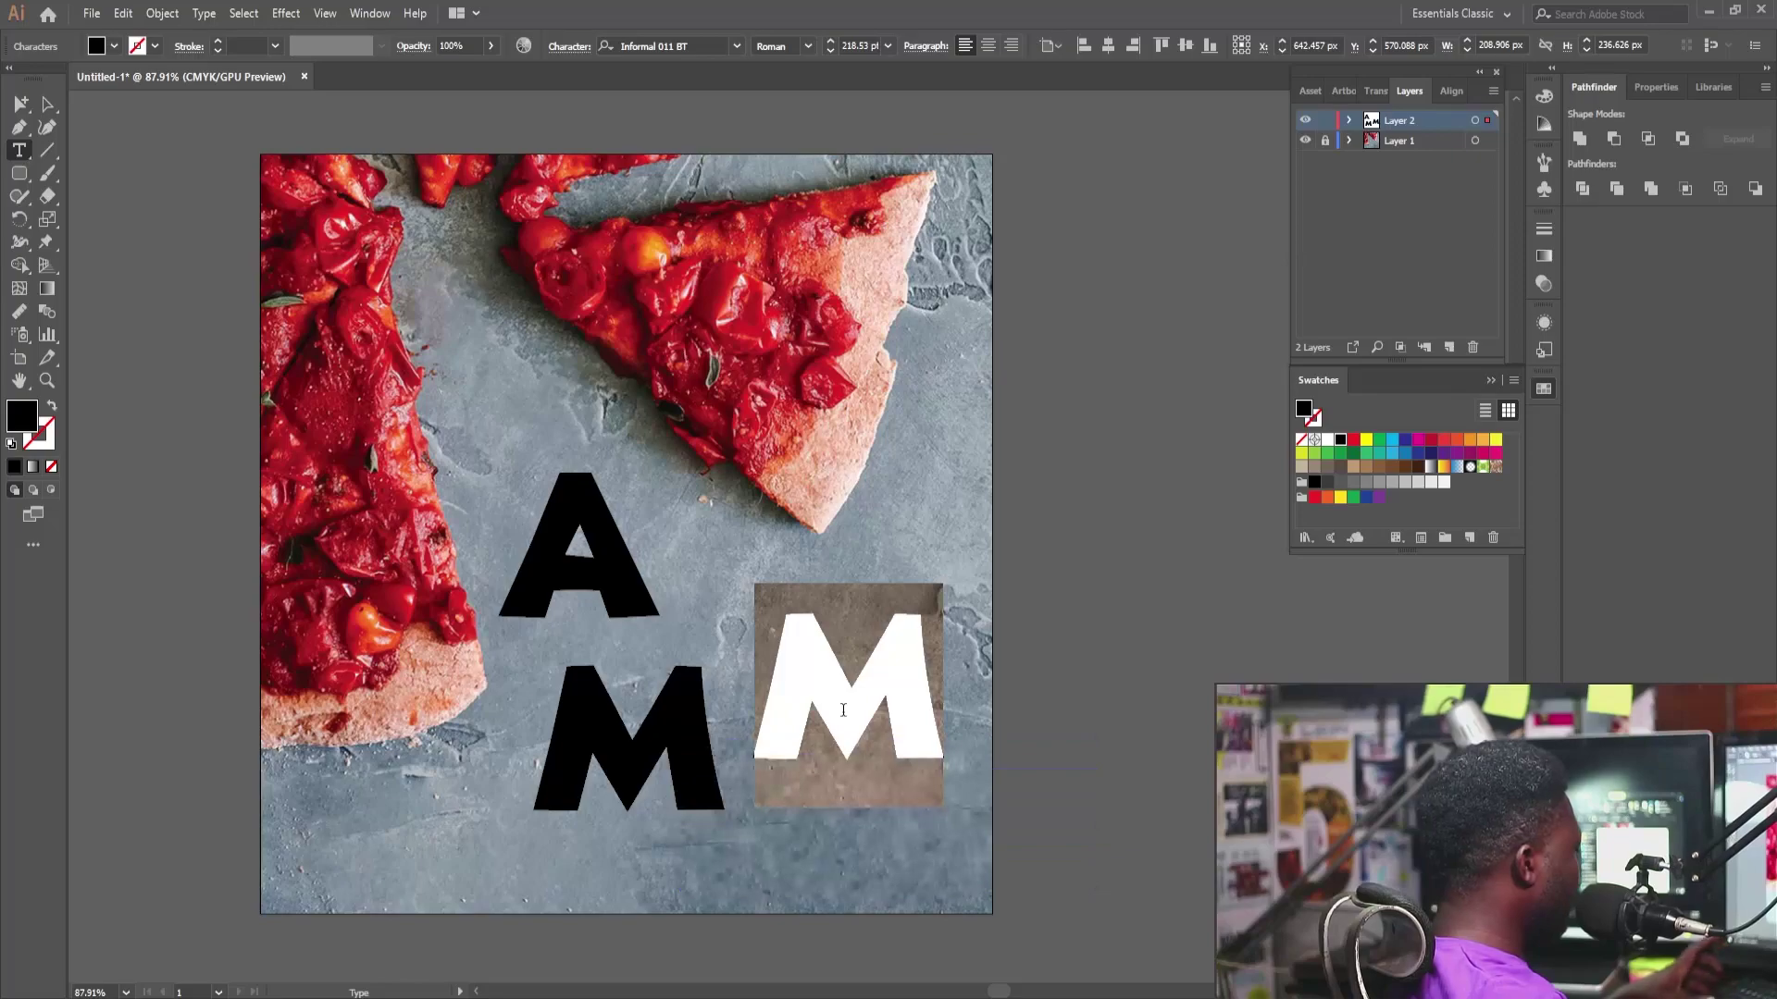
type("A")
key("Escape")
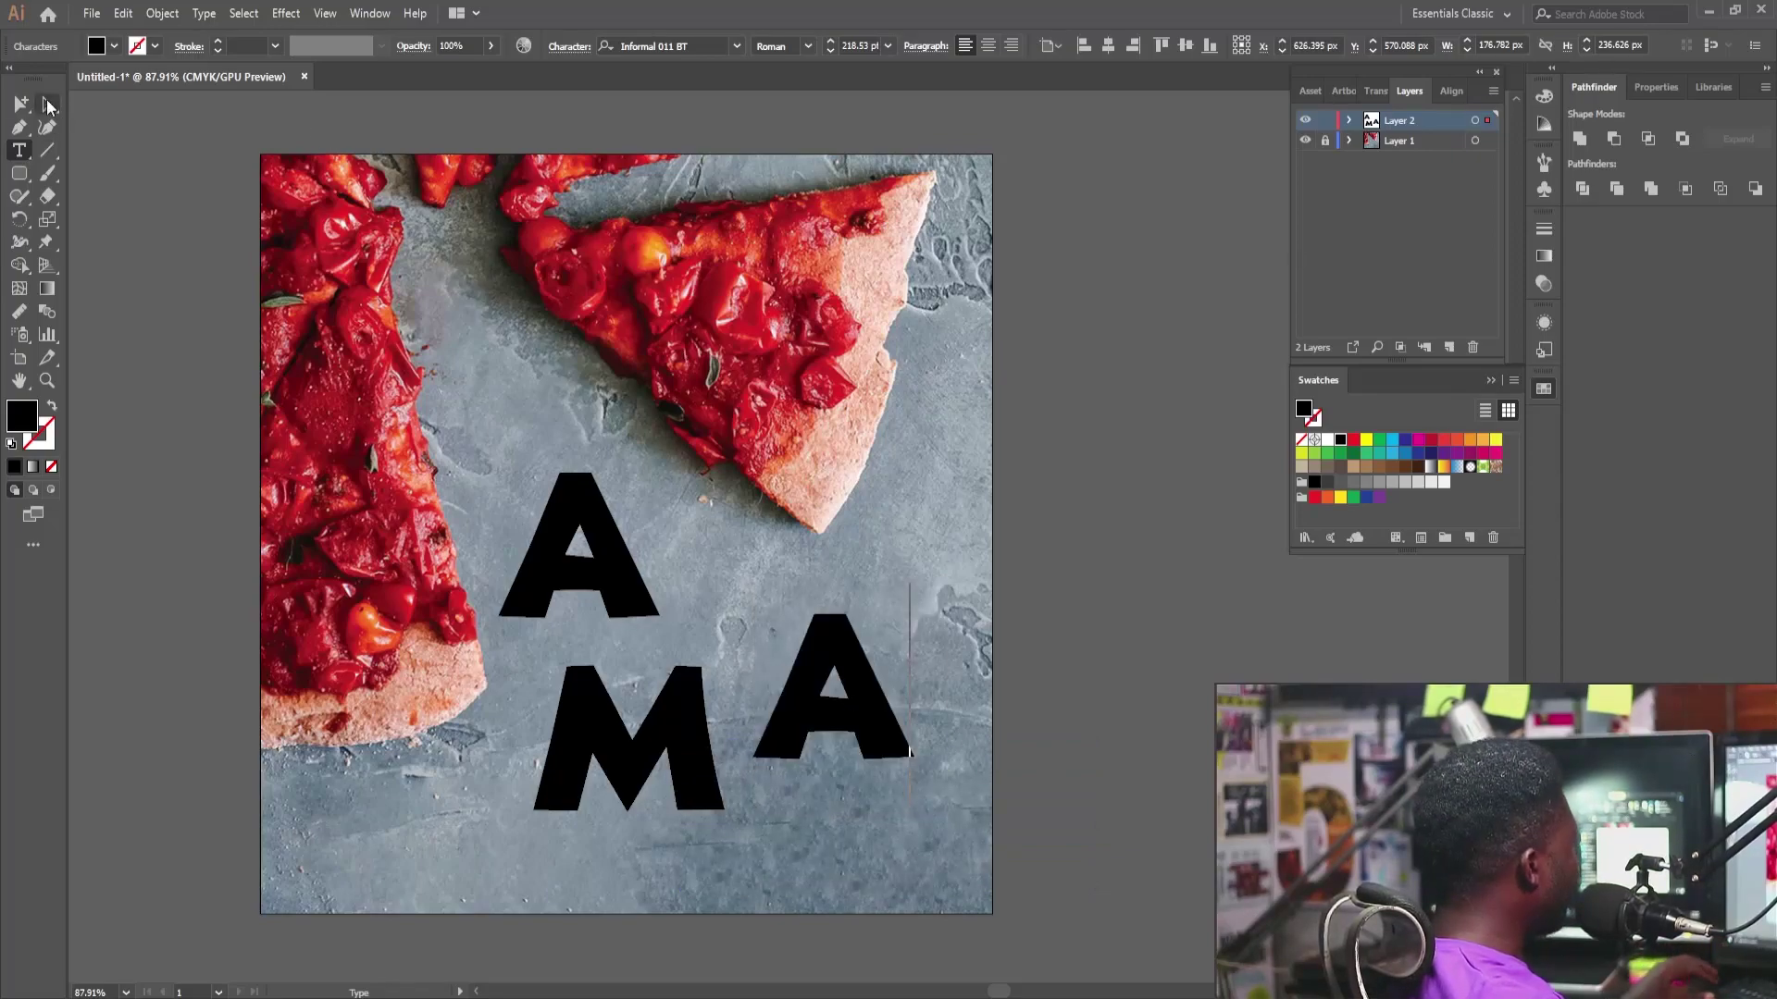
Step: Move the second A slightly higher and bring the M up against the underside of the first A
left_click_drag(840, 673, 880, 559)
left_click_drag(595, 728, 589, 665)
Step: Convert the first letter A to outlines
left_click(583, 515)
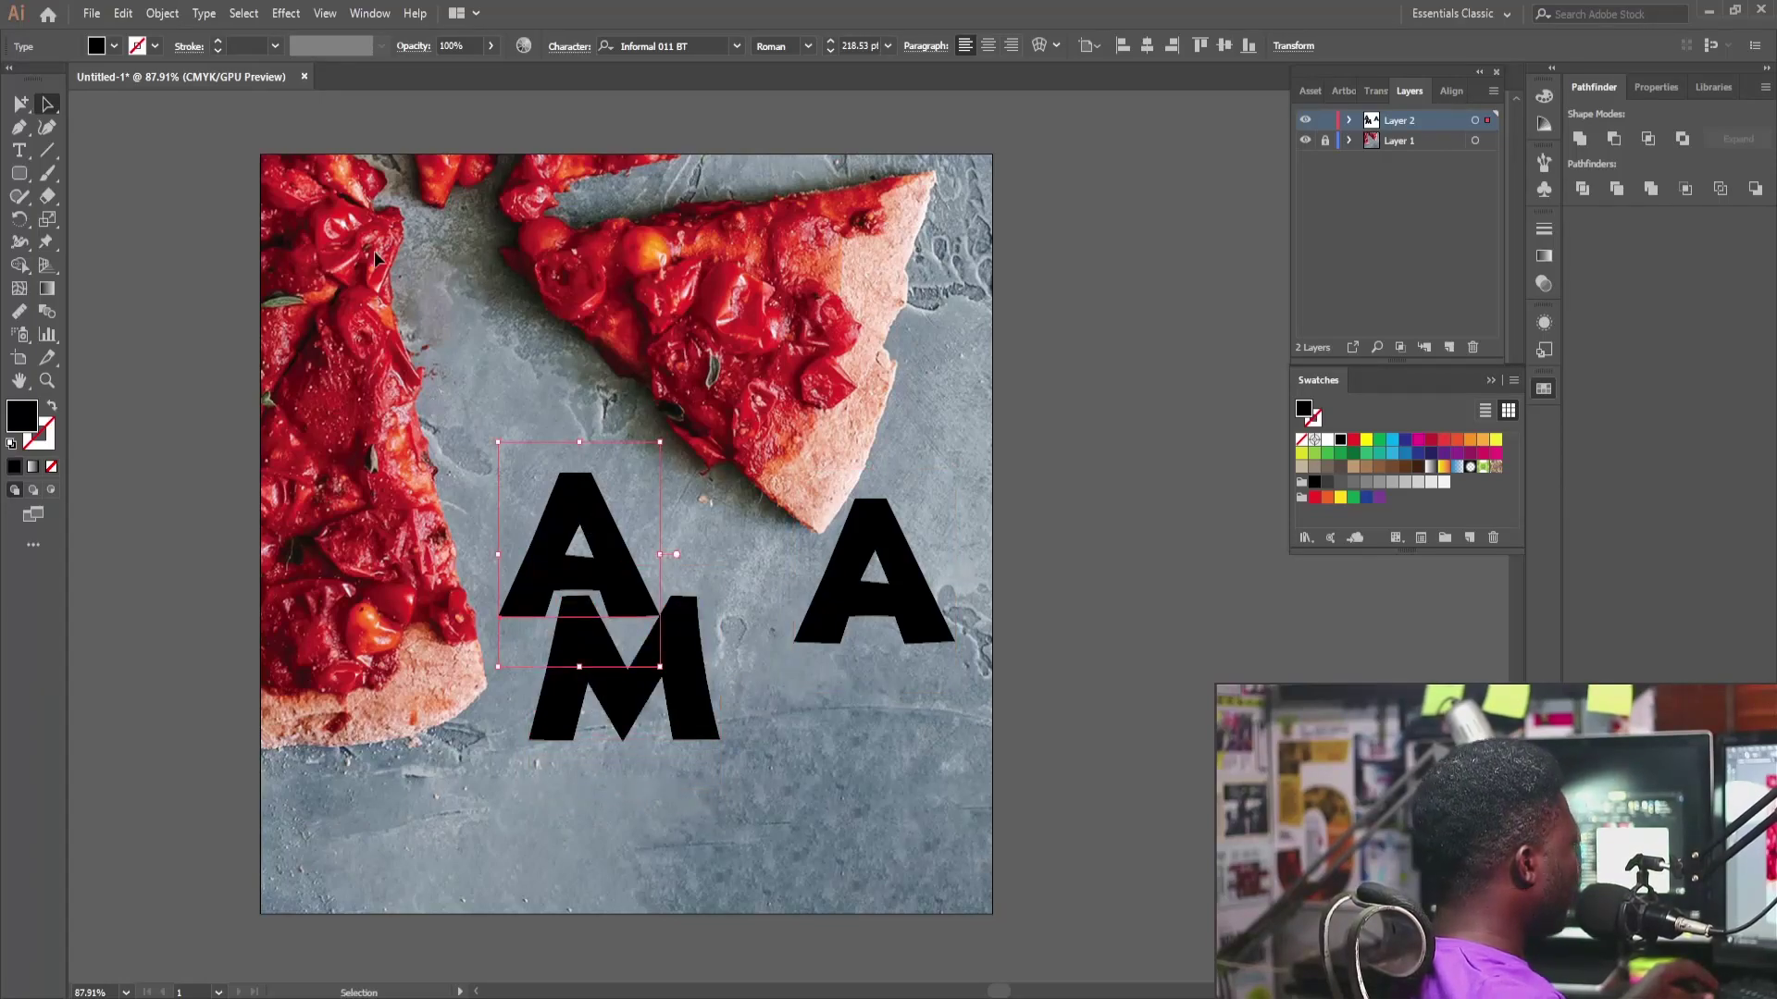
left_click(174, 16)
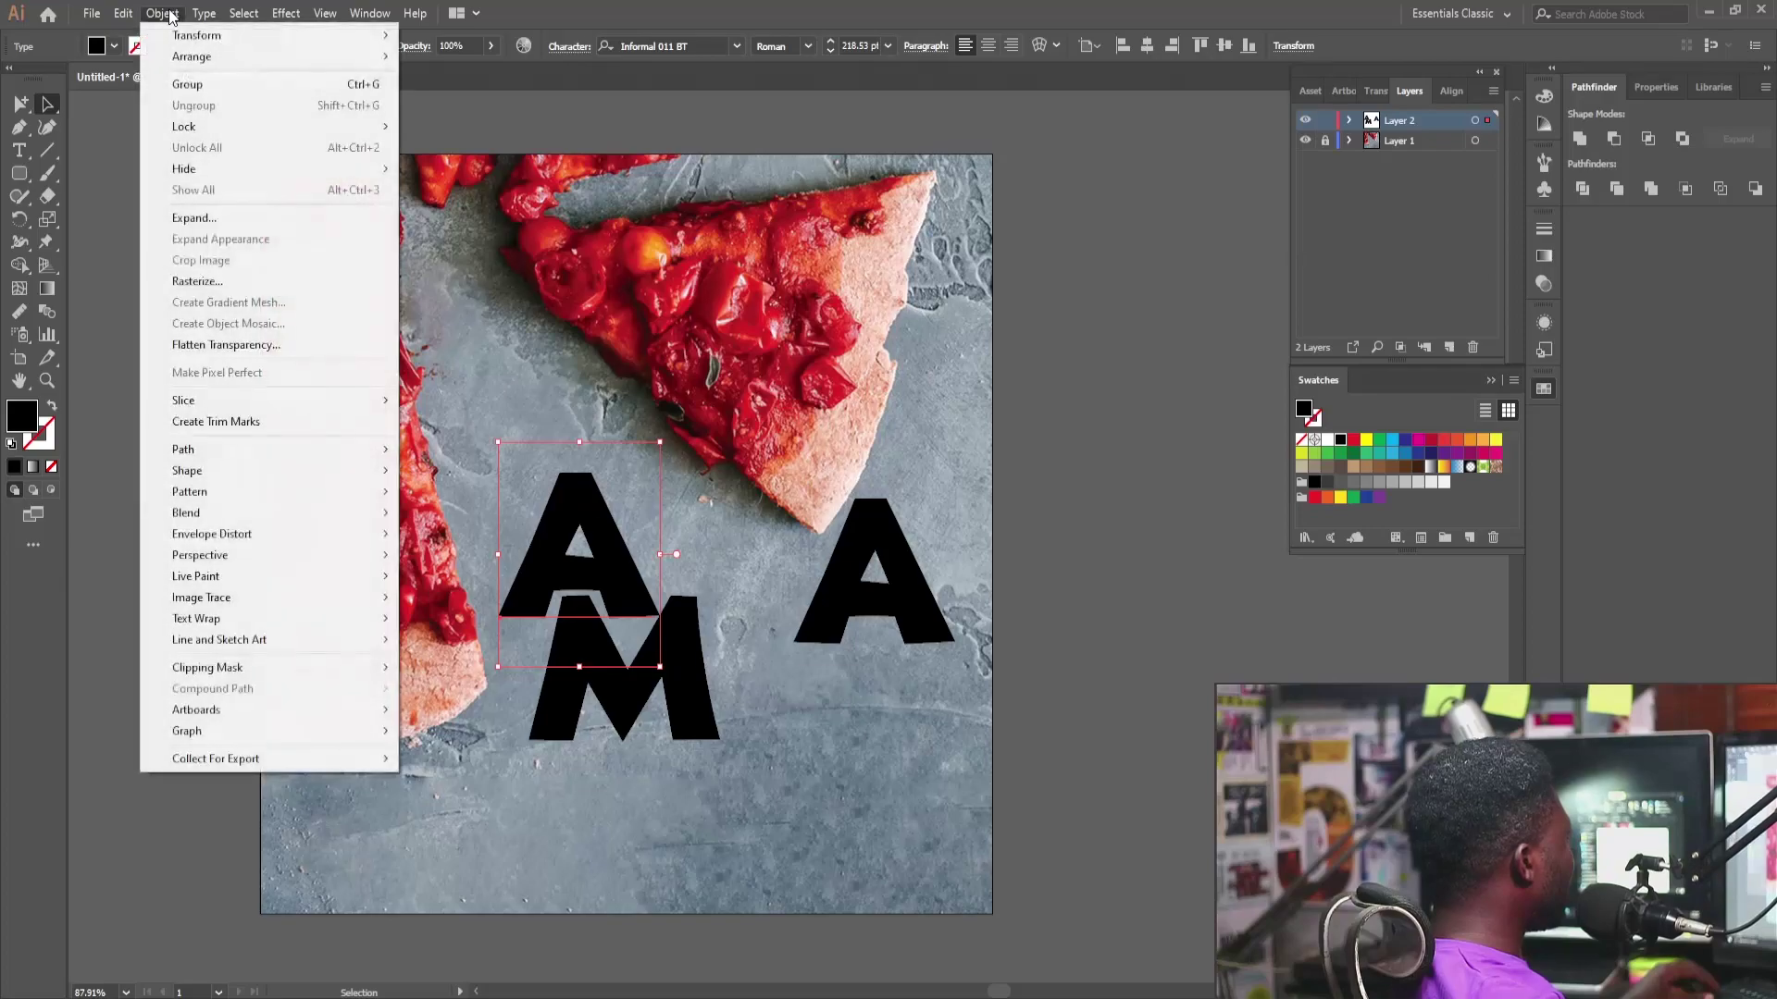
mouse_move(196, 14)
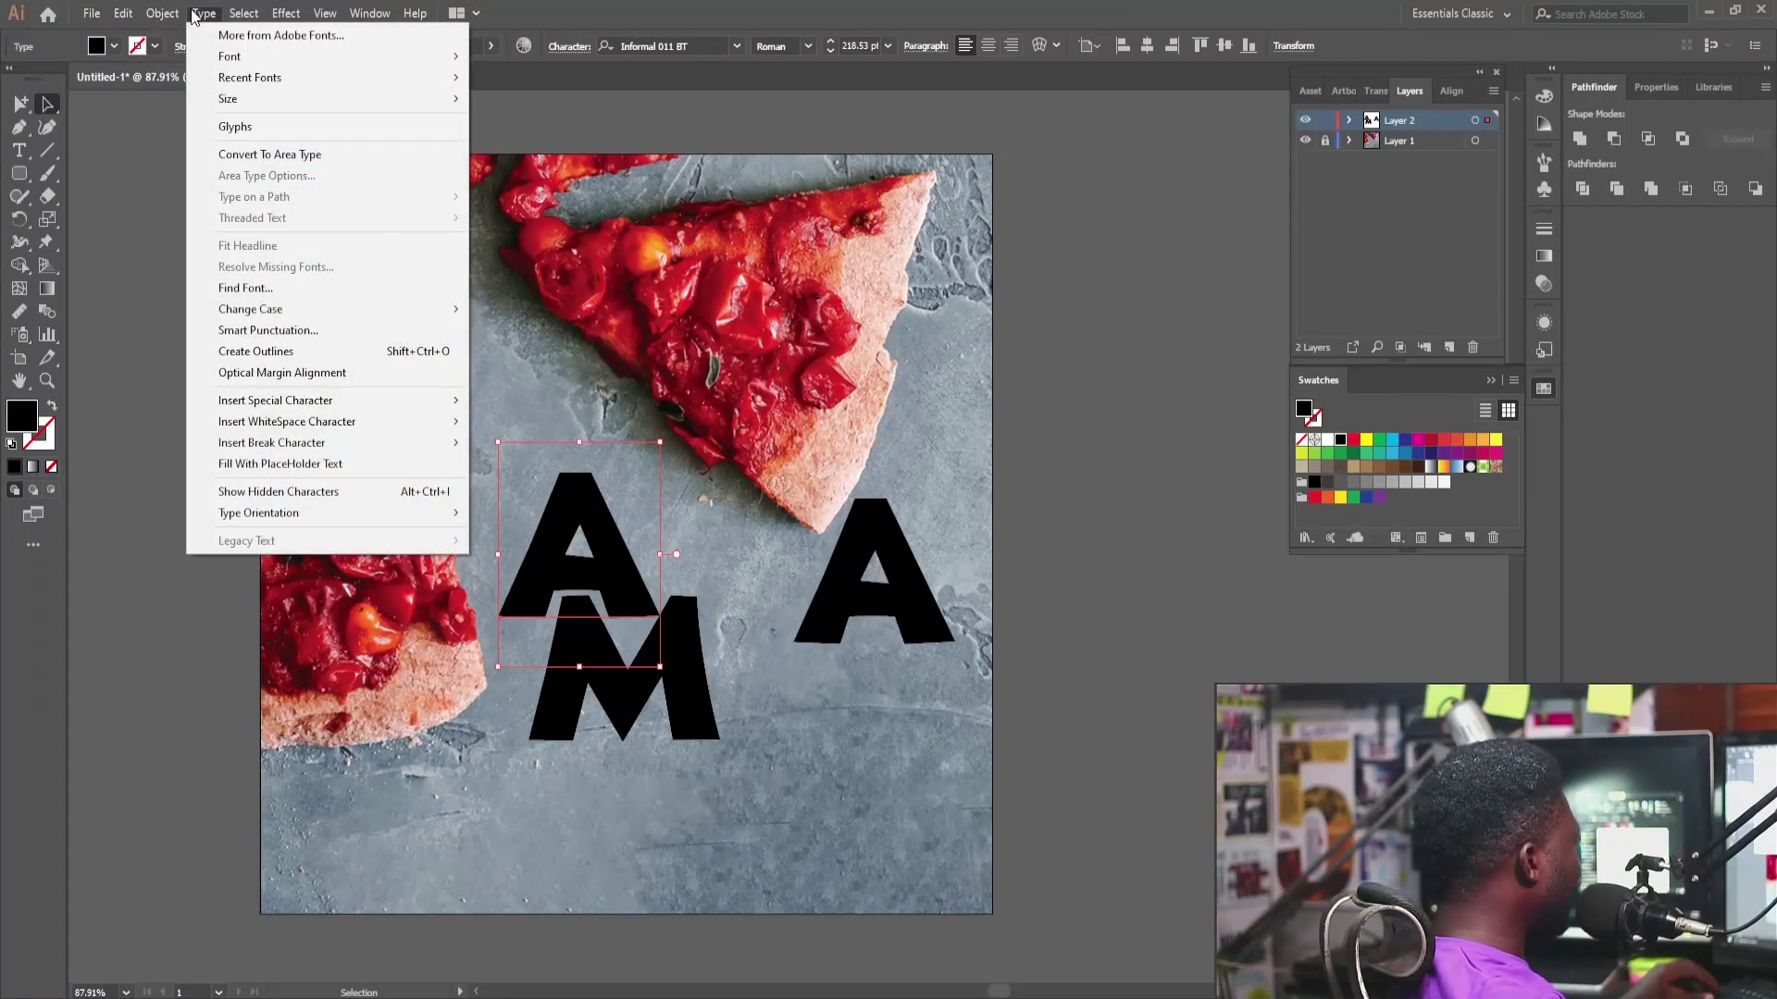
left_click(296, 352)
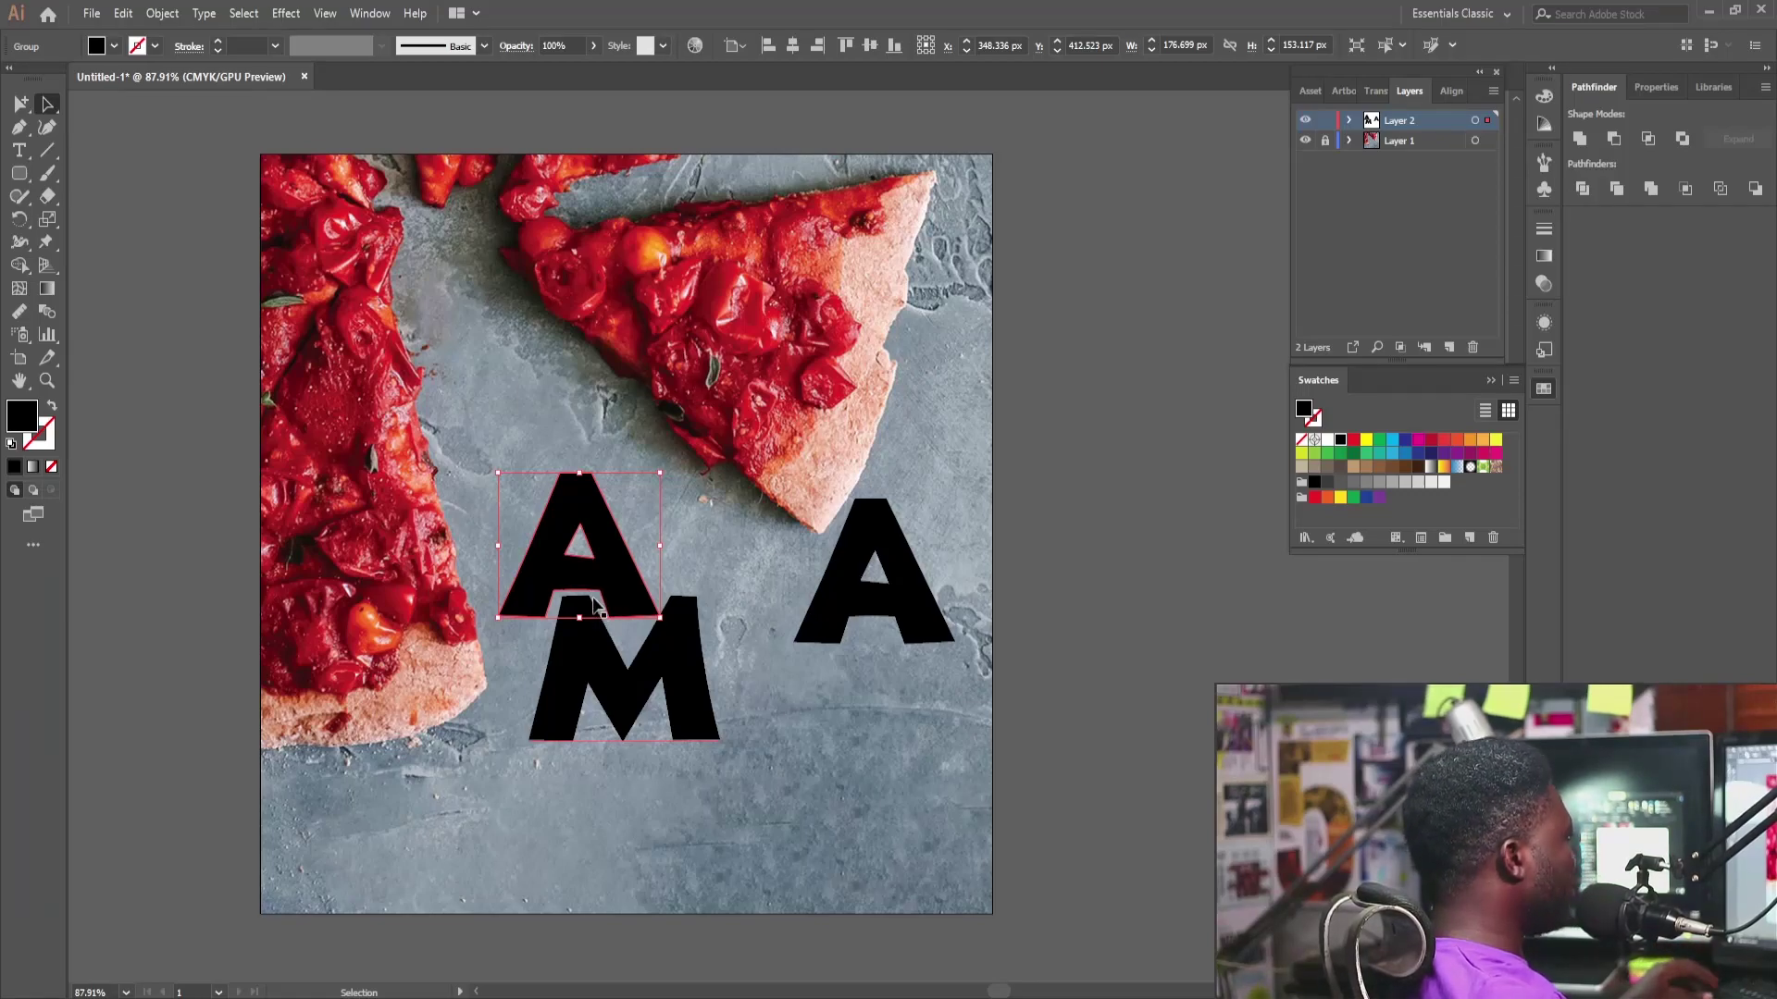
Step: Reshape the right foot of the outlined A into a pointed end that fits into the M's central notch
scroll(574, 634, "up", 3)
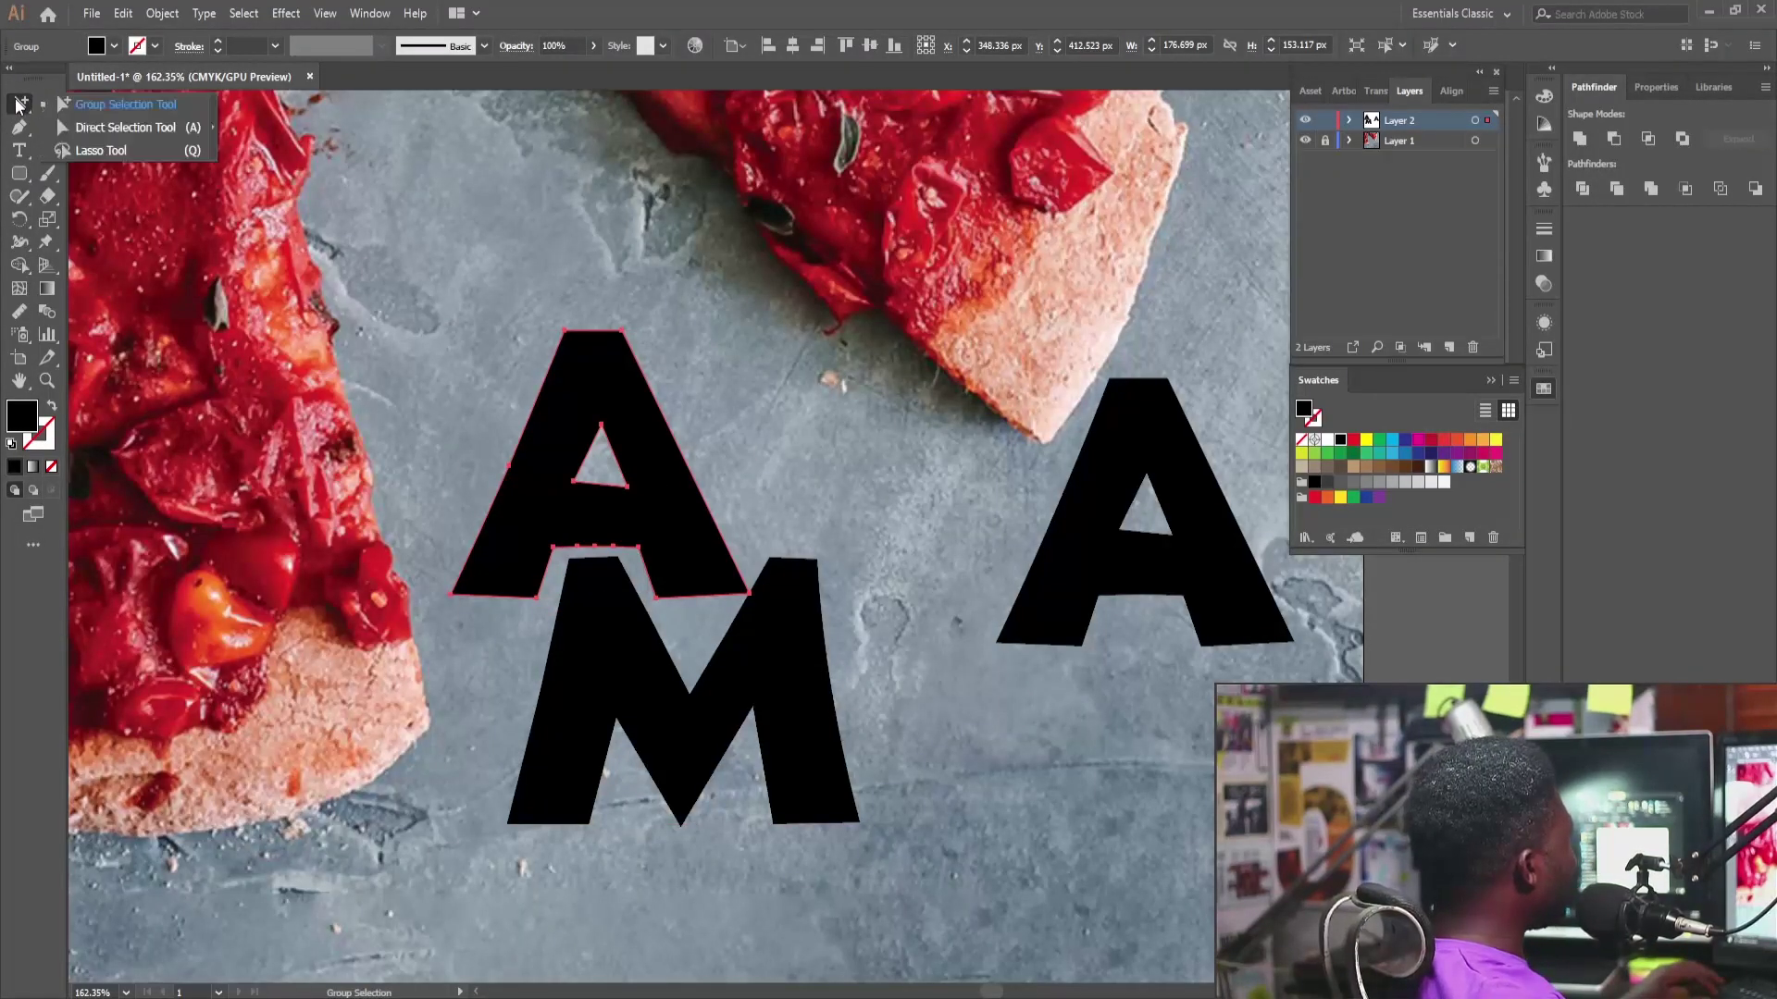
scroll(631, 580, "up", 1)
scroll(631, 580, "up", 2)
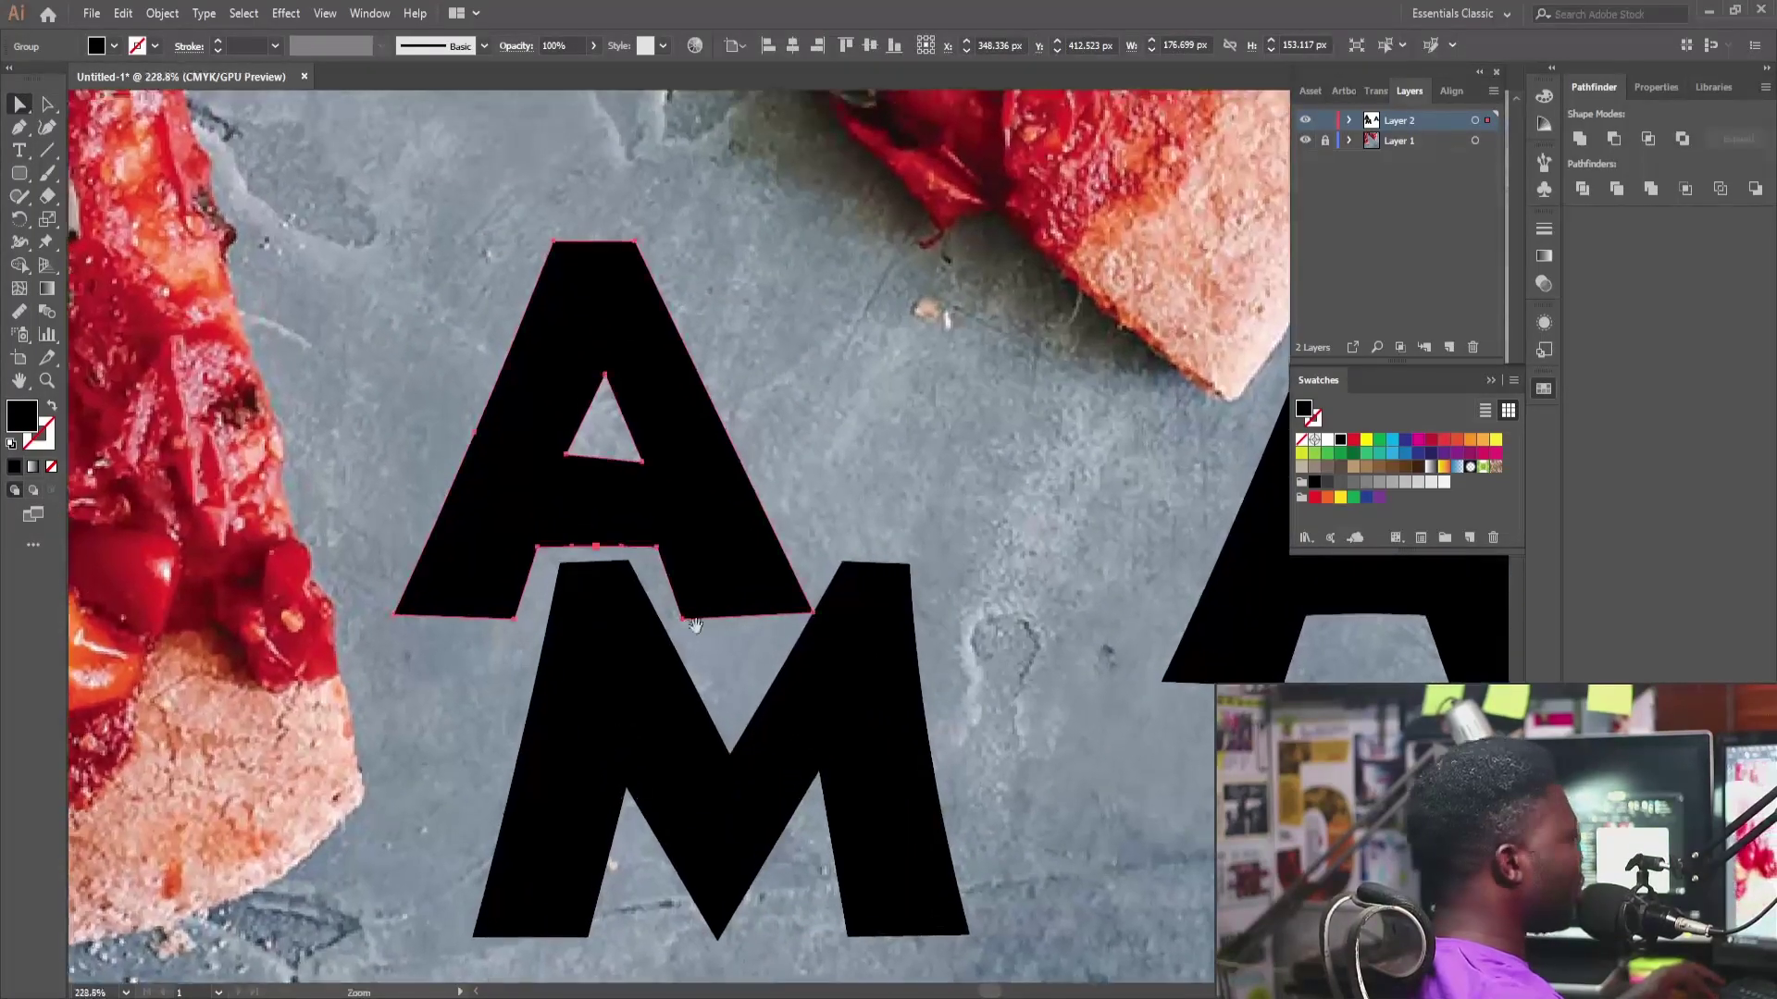
key("a")
left_click(769, 611)
left_click_drag(813, 613, 732, 714)
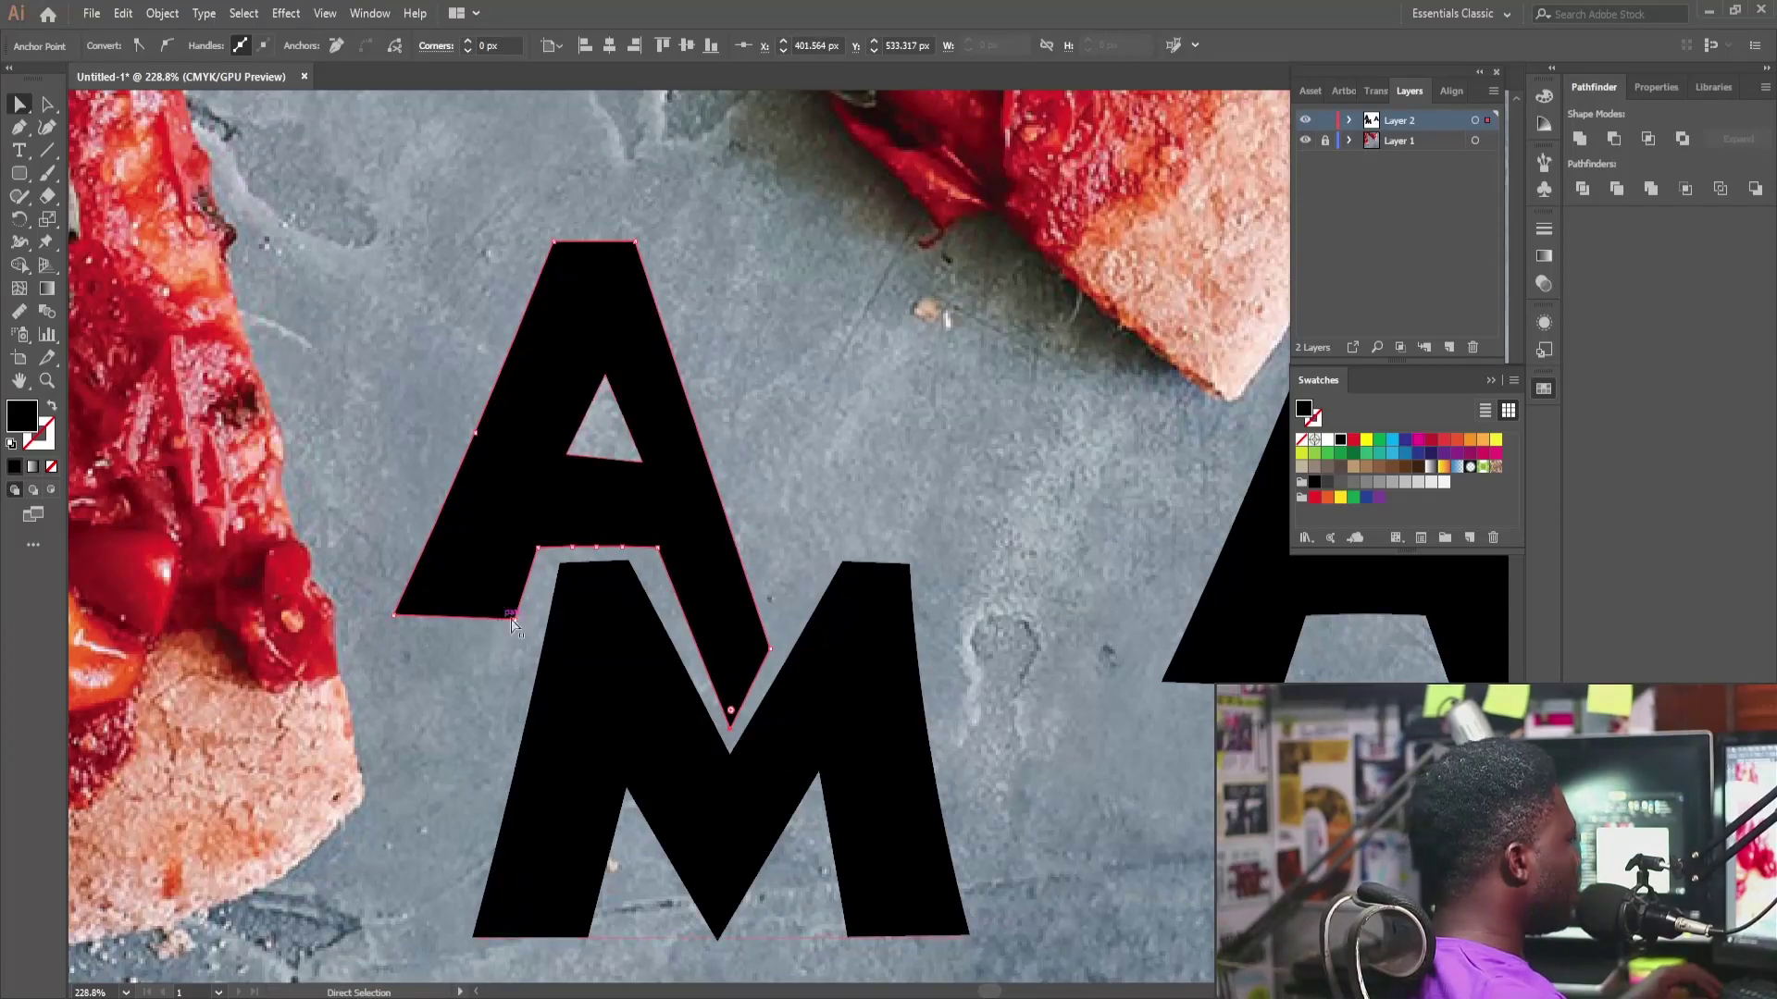
Step: Extend the first A's left leg down along the M's left side to the M's baseline
left_click_drag(519, 648, 604, 565)
left_click(599, 535)
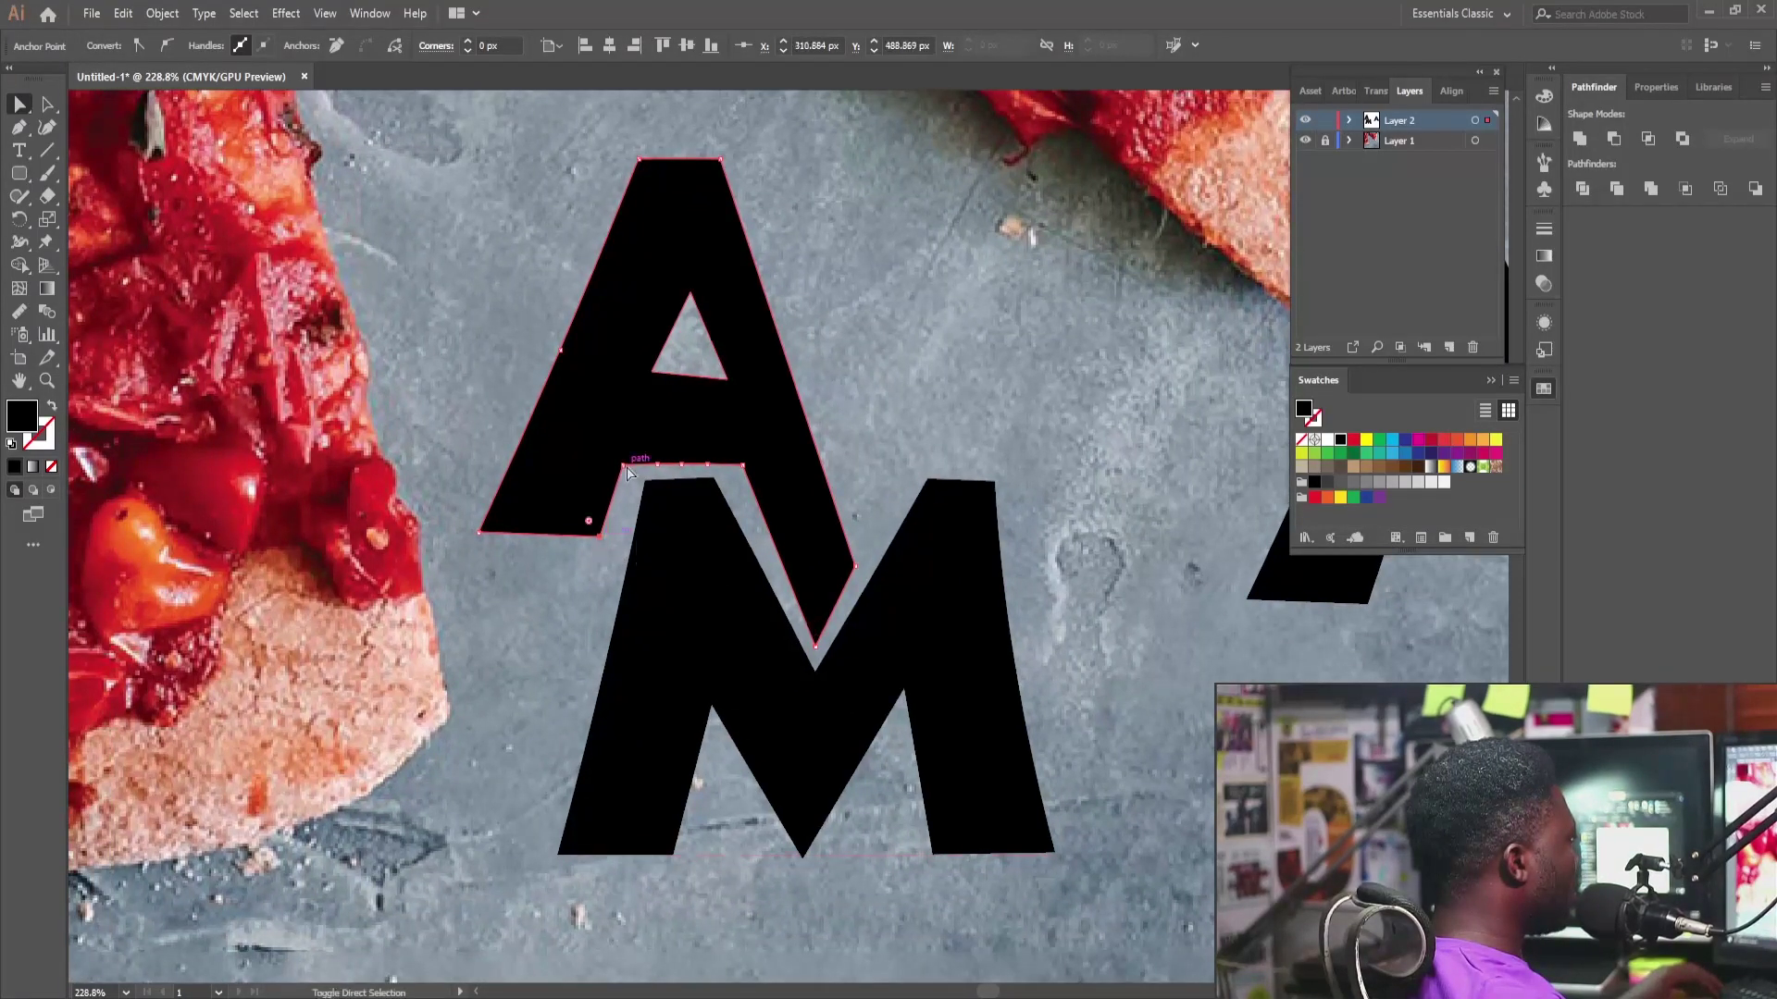
left_click(622, 466, "shift")
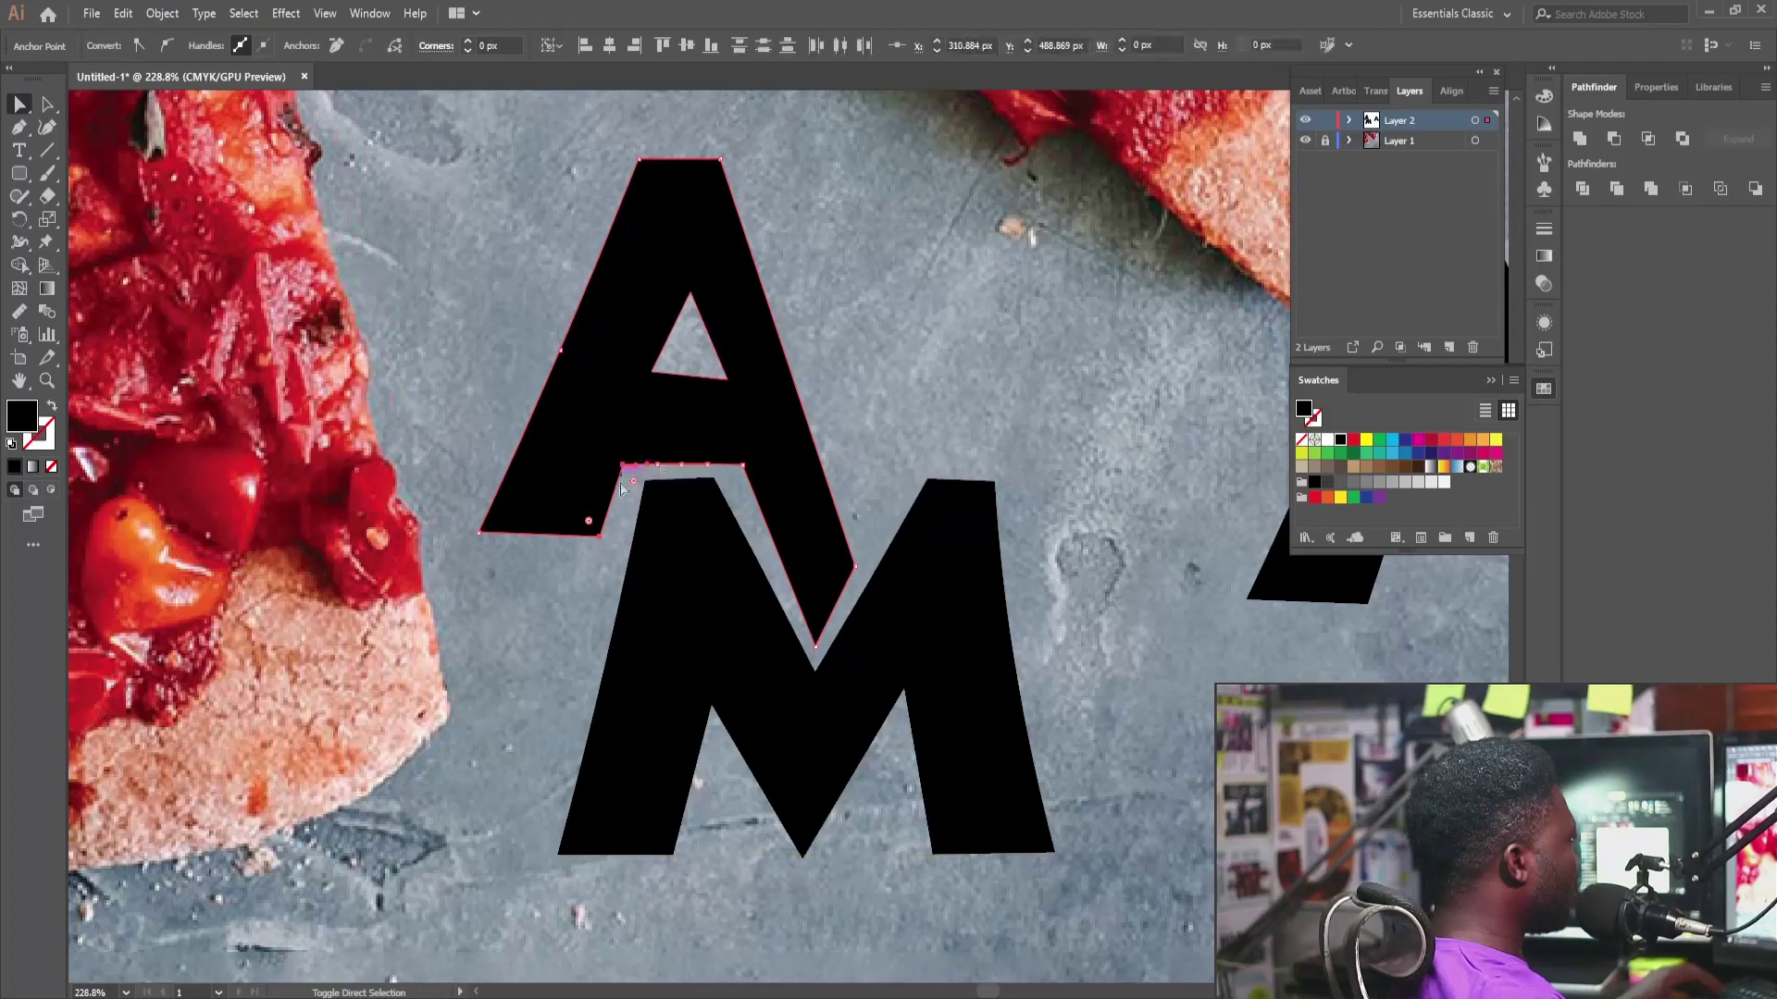
left_click(599, 540)
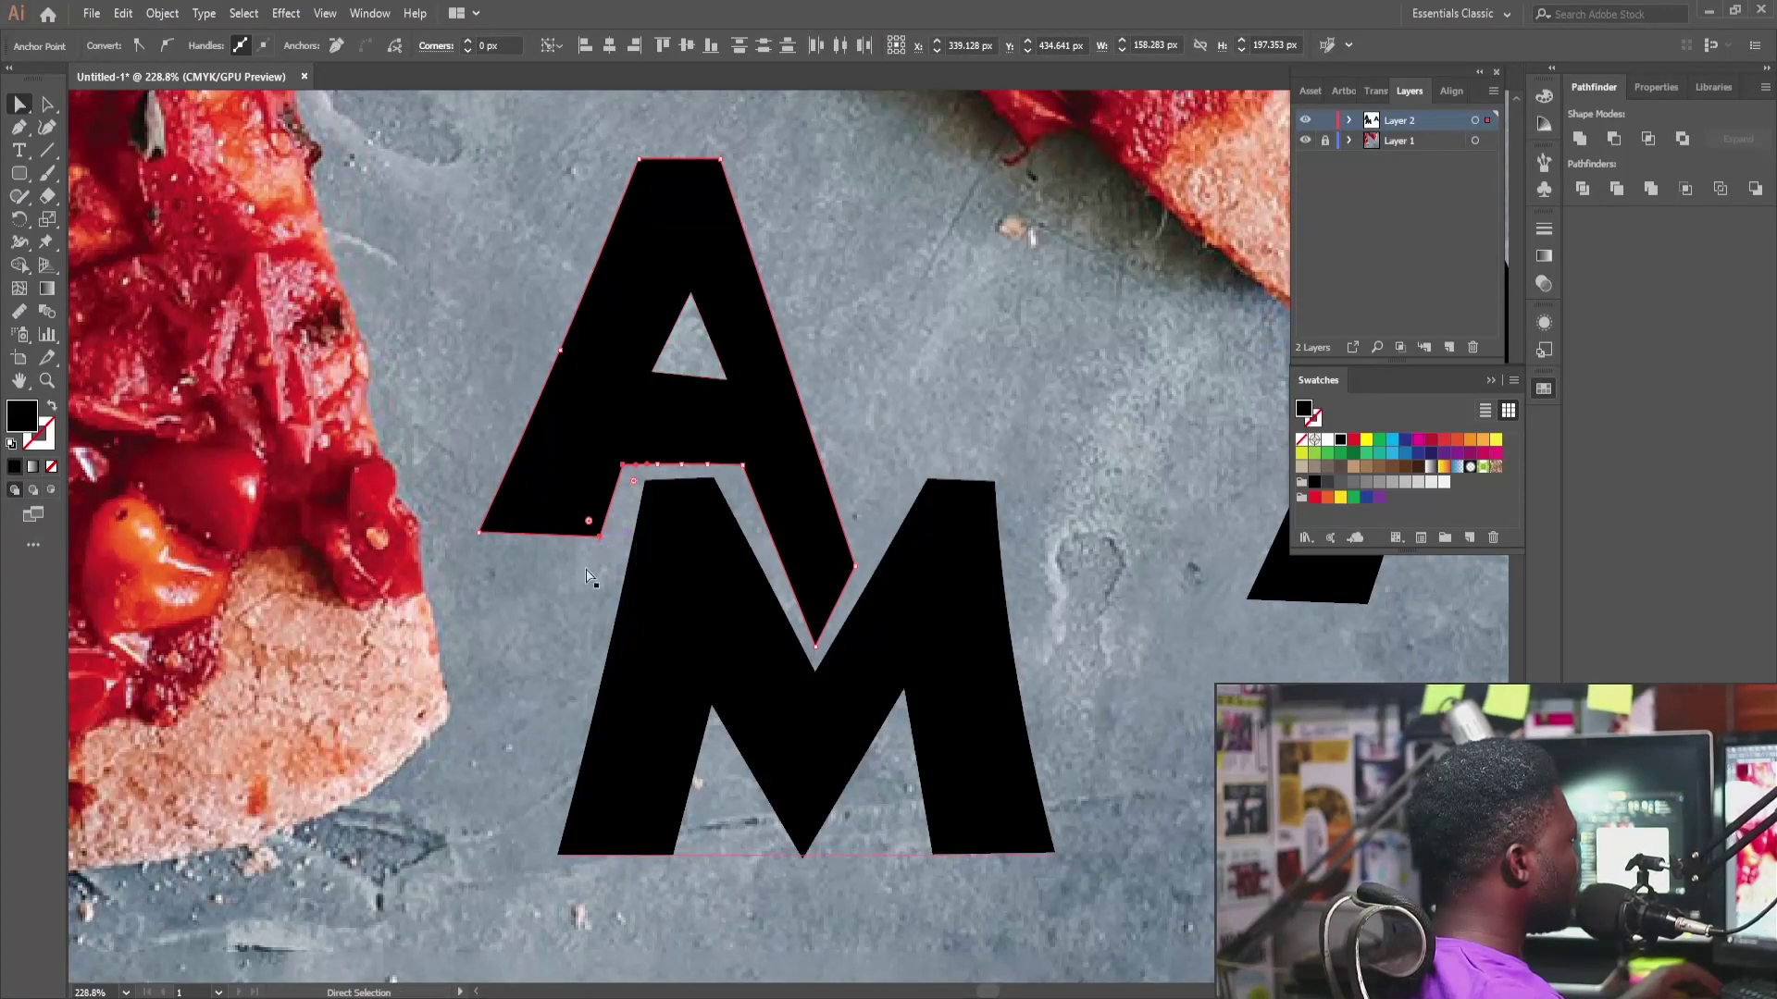
left_click(598, 542)
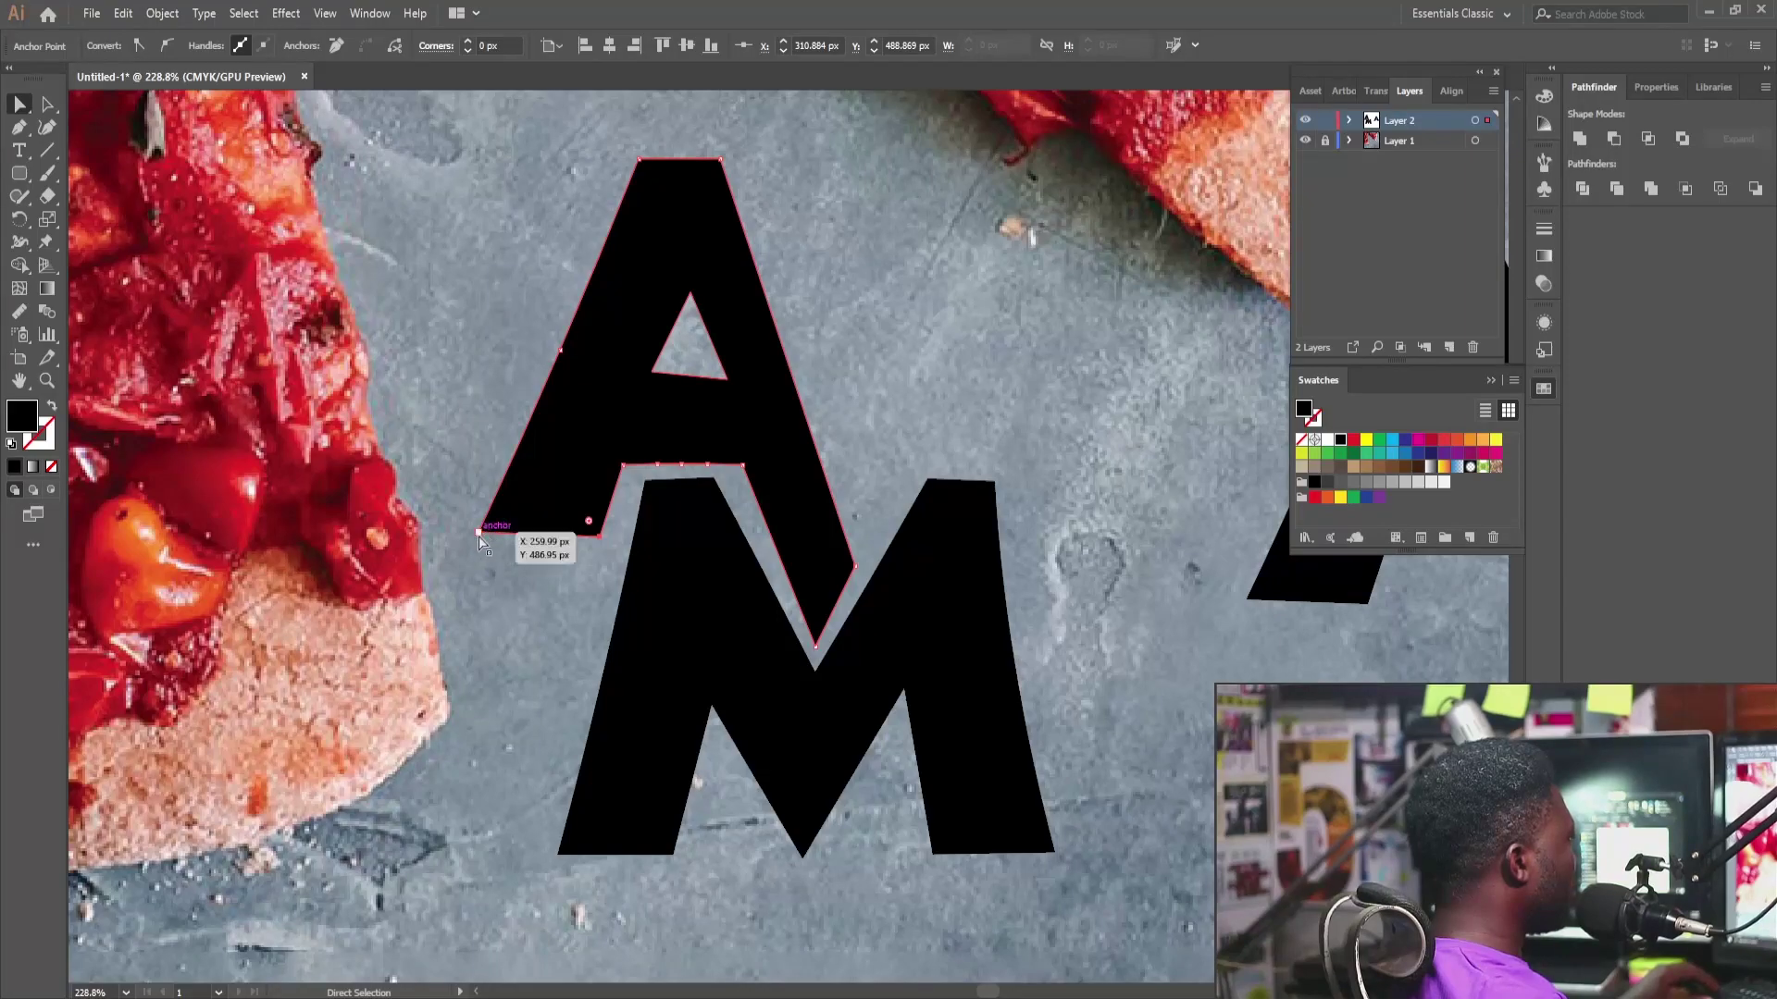
left_click(602, 541, "shift")
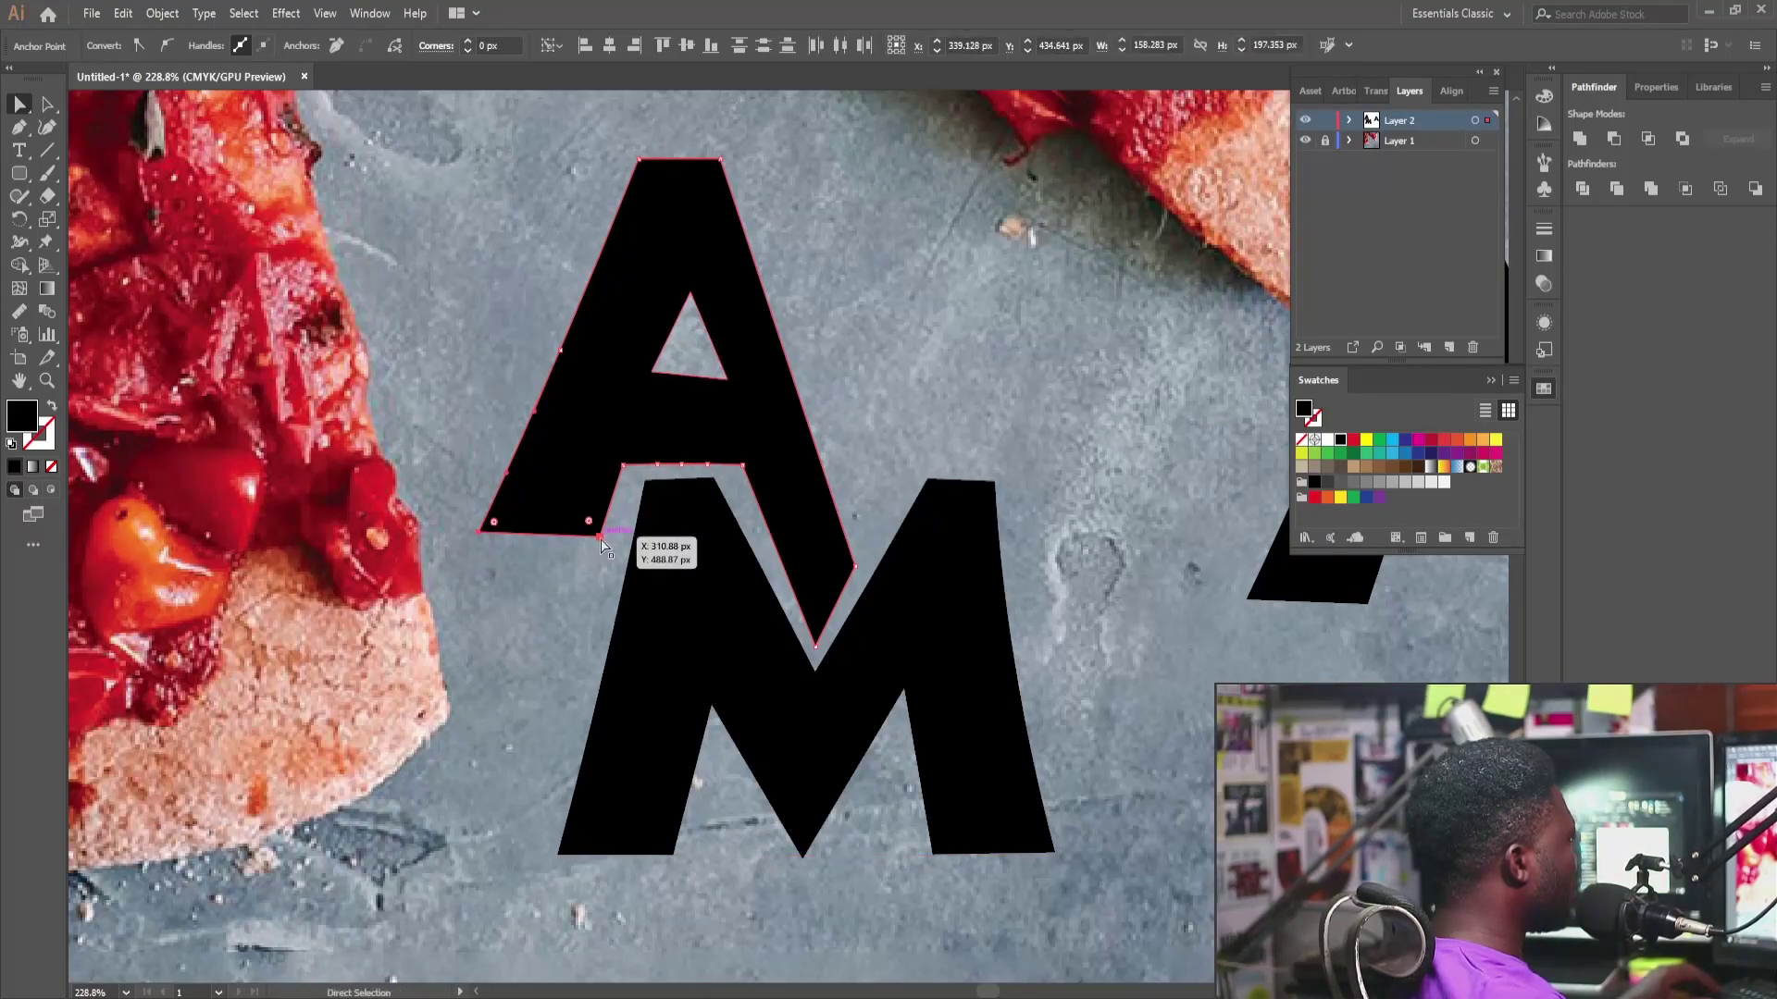
left_click_drag(601, 541, 533, 850)
left_click_drag(662, 579, 529, 606)
Step: Convert the letter M to outlines
left_click(773, 555)
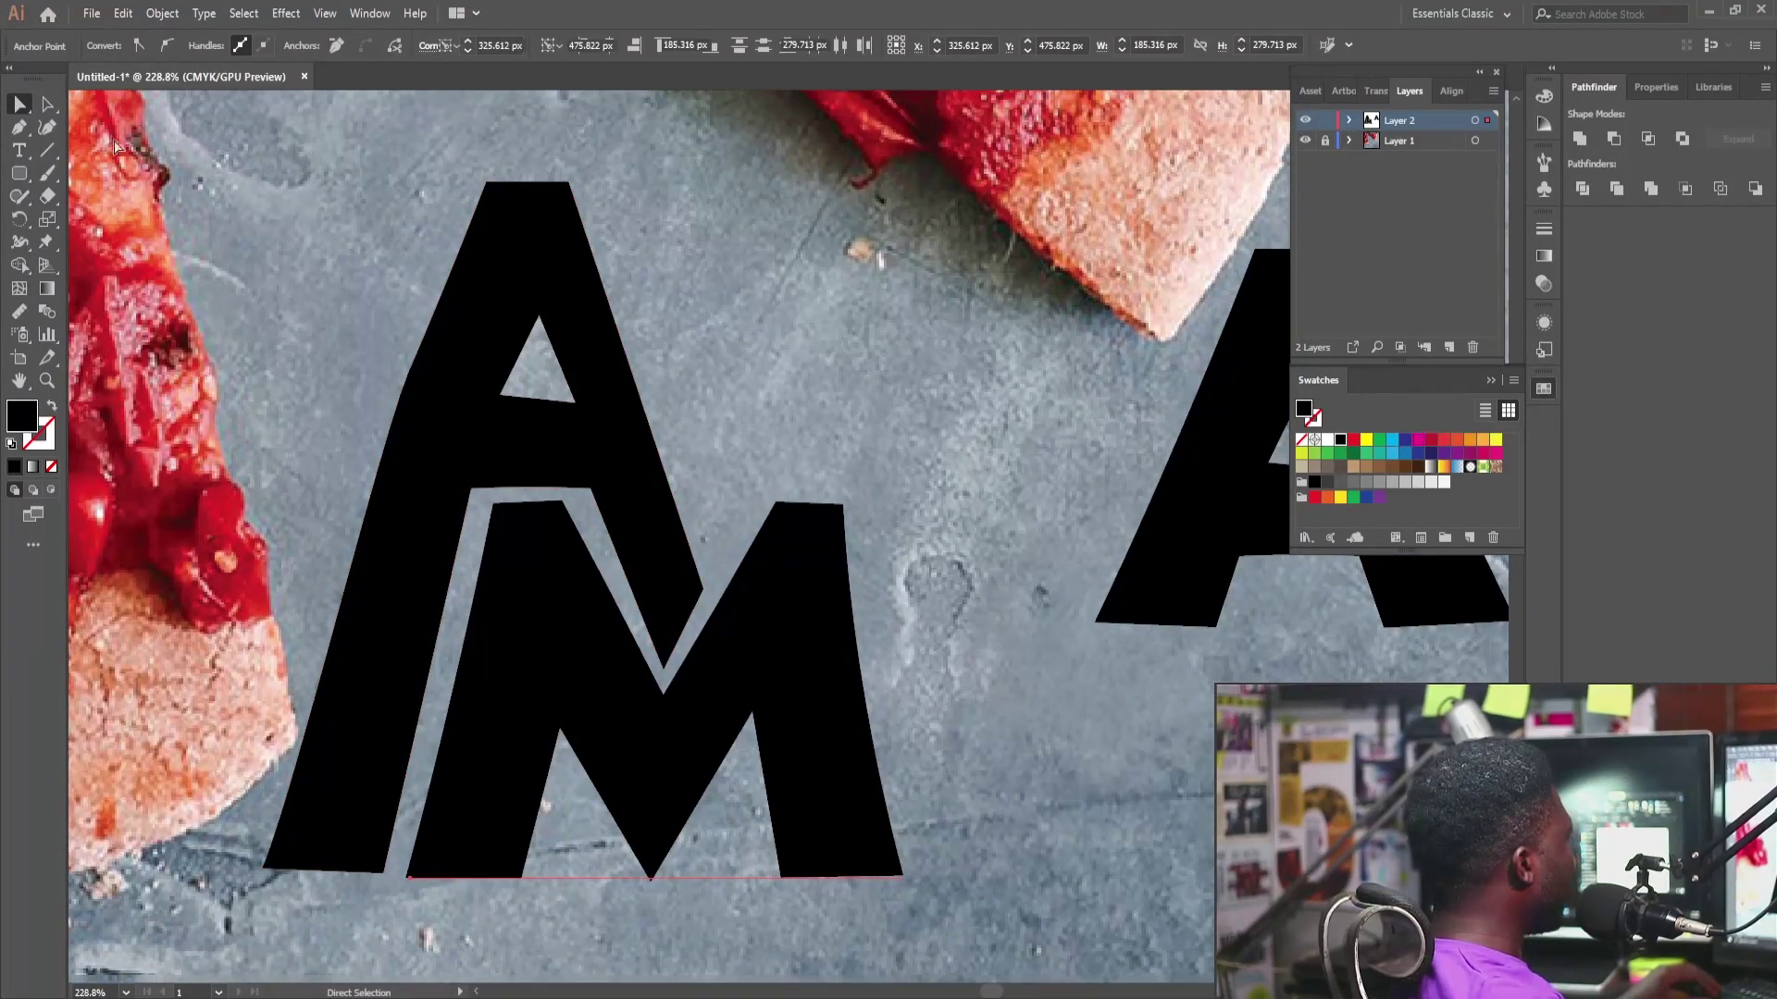
left_click(19, 105)
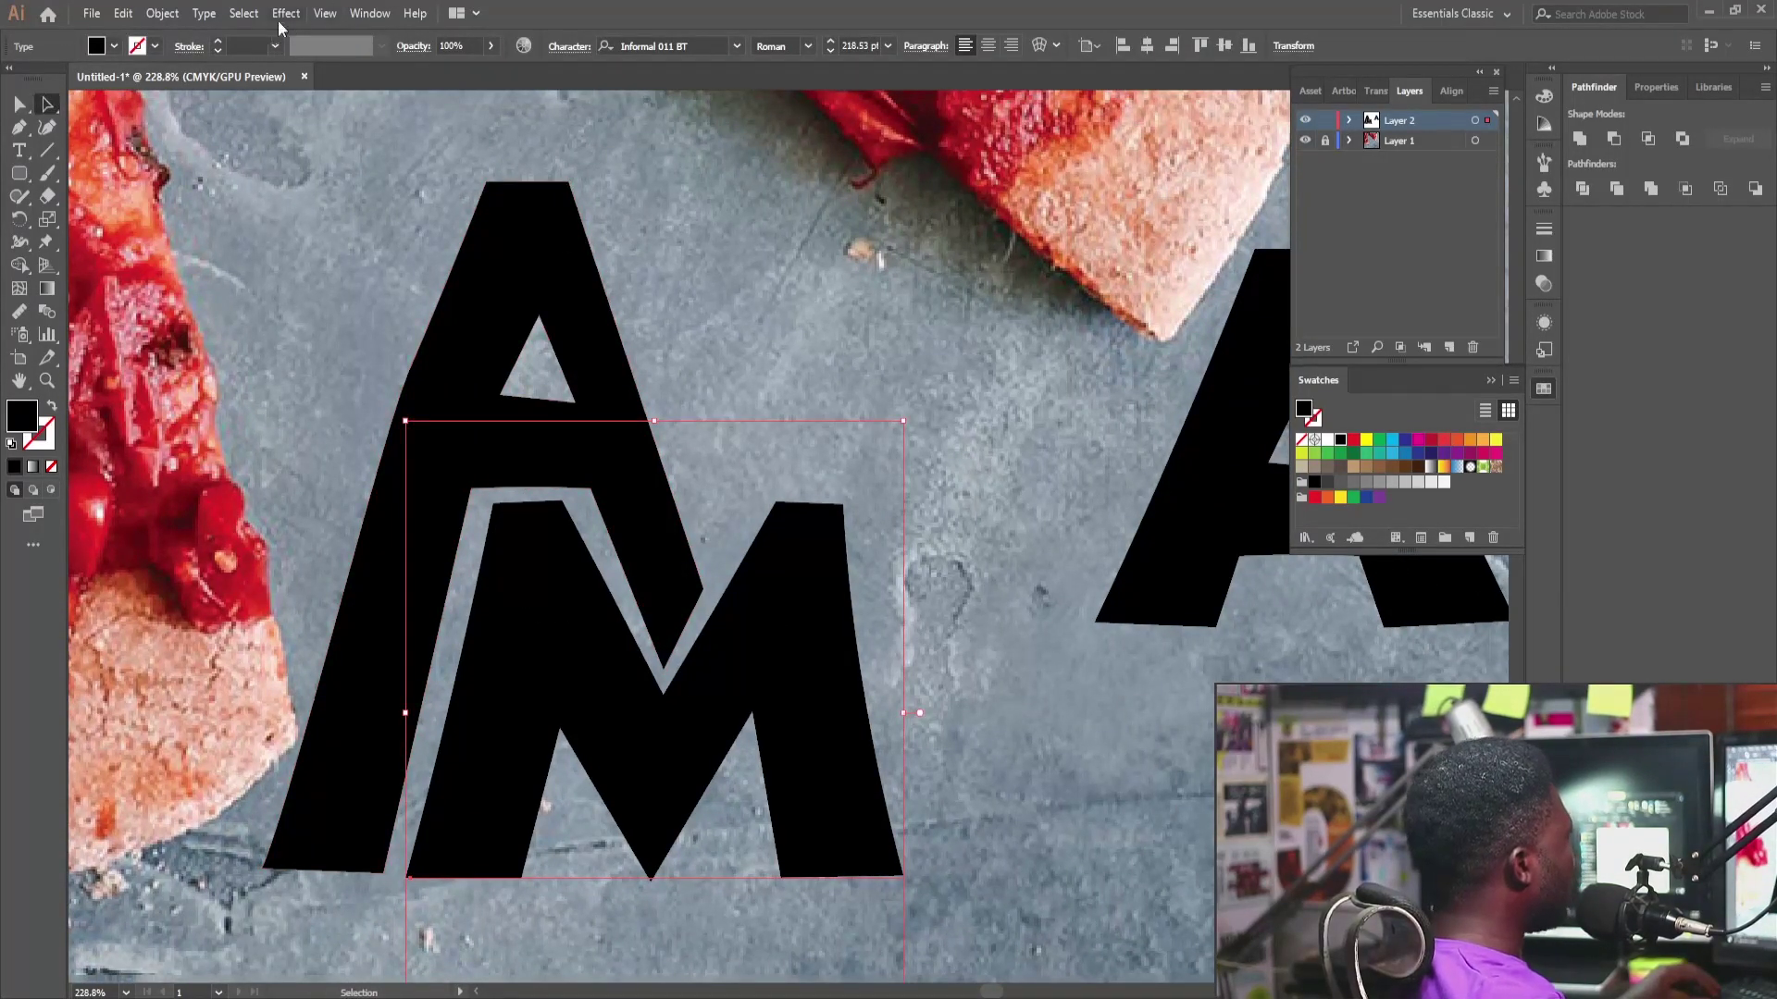
left_click(203, 13)
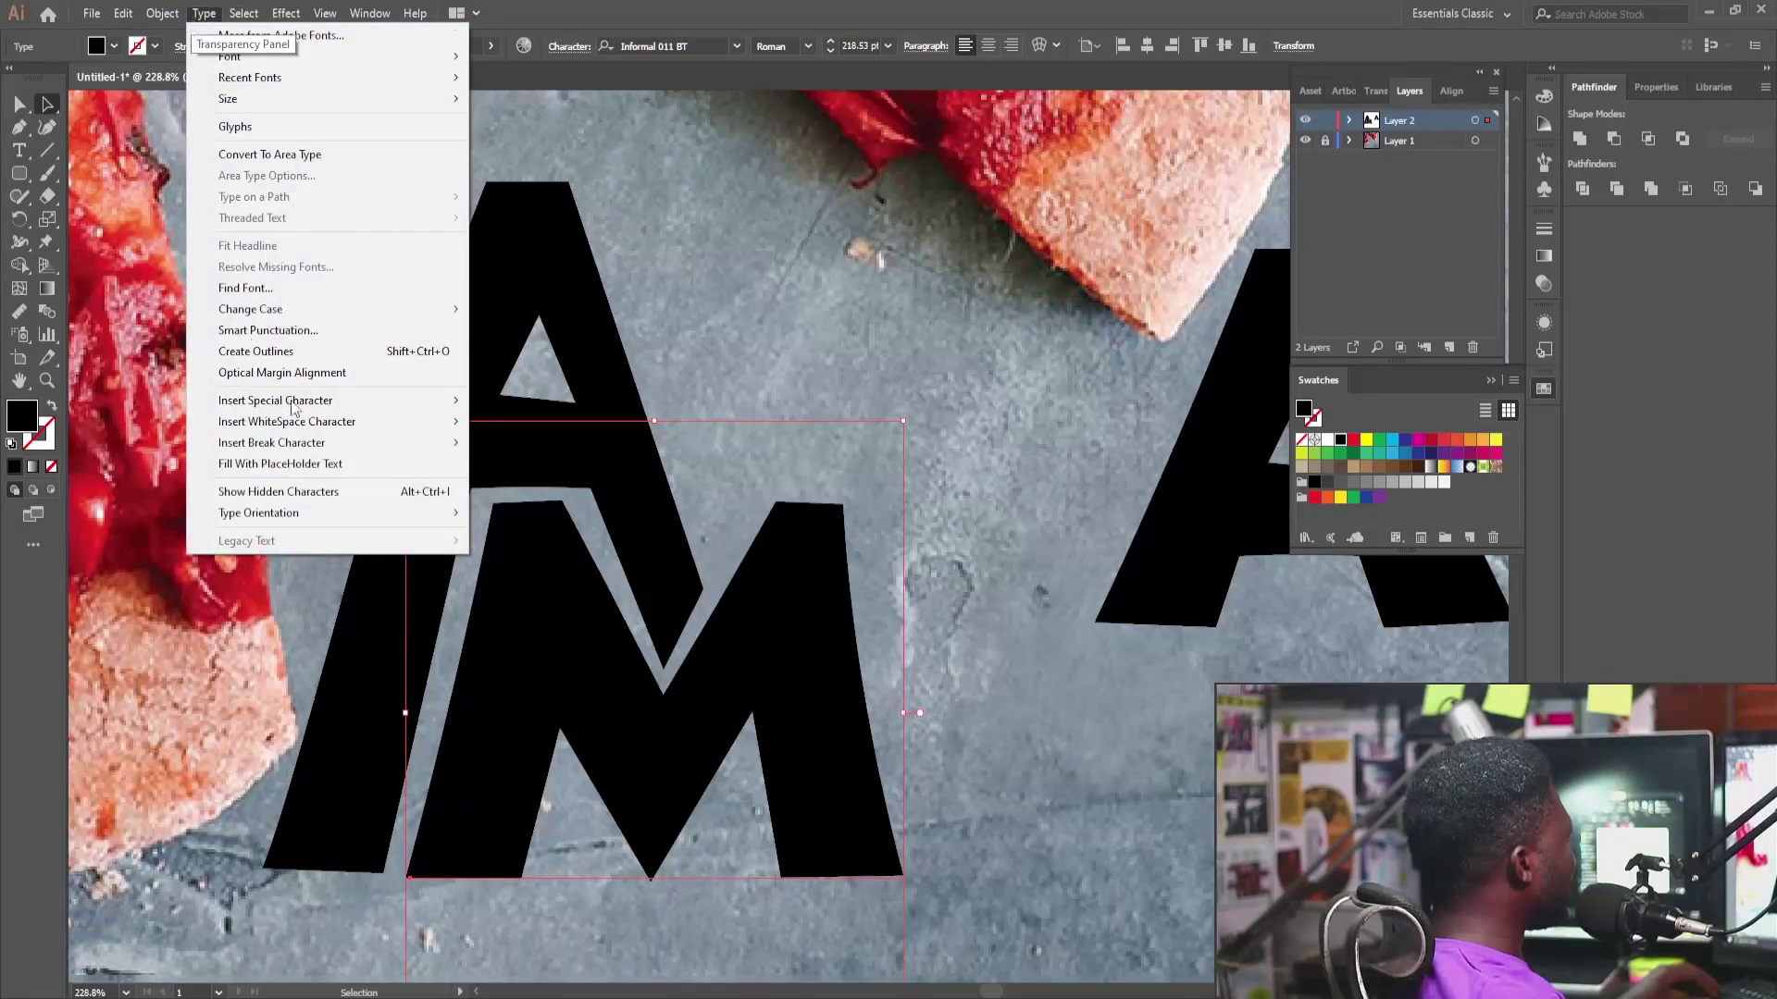
left_click(340, 351)
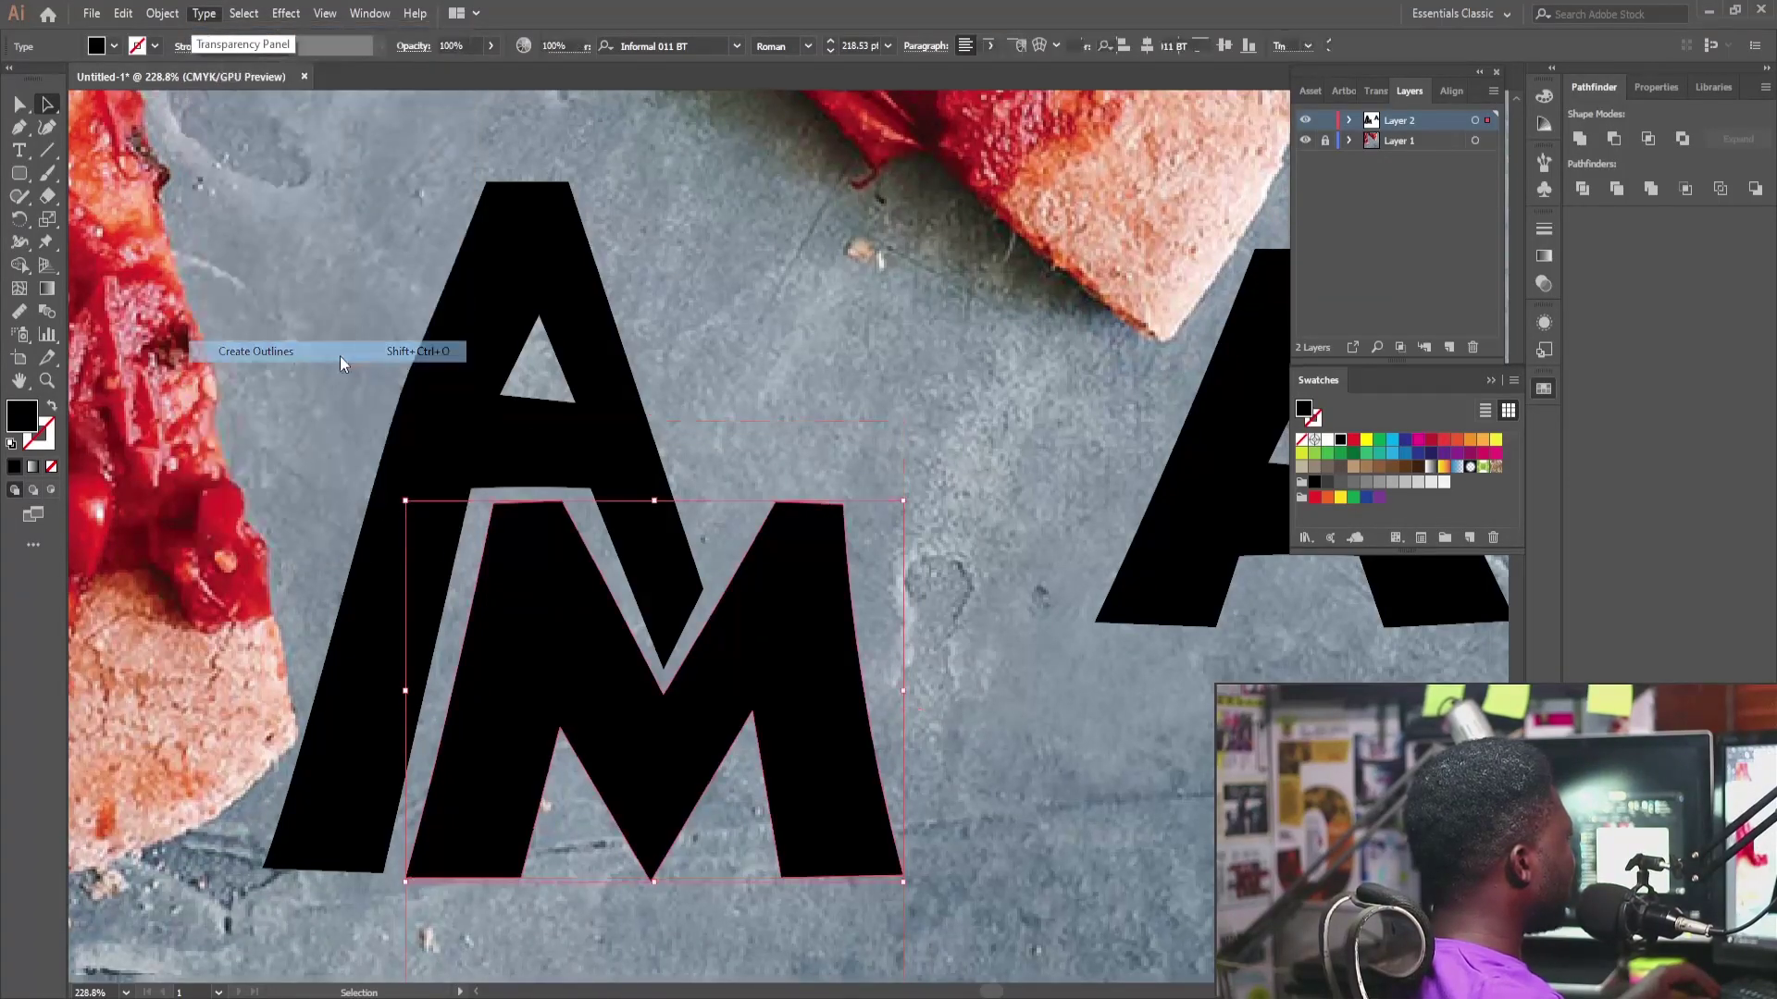
Step: Stretch the top of the M's right stem up along the first A's right side to the A's top edge
left_click(20, 104)
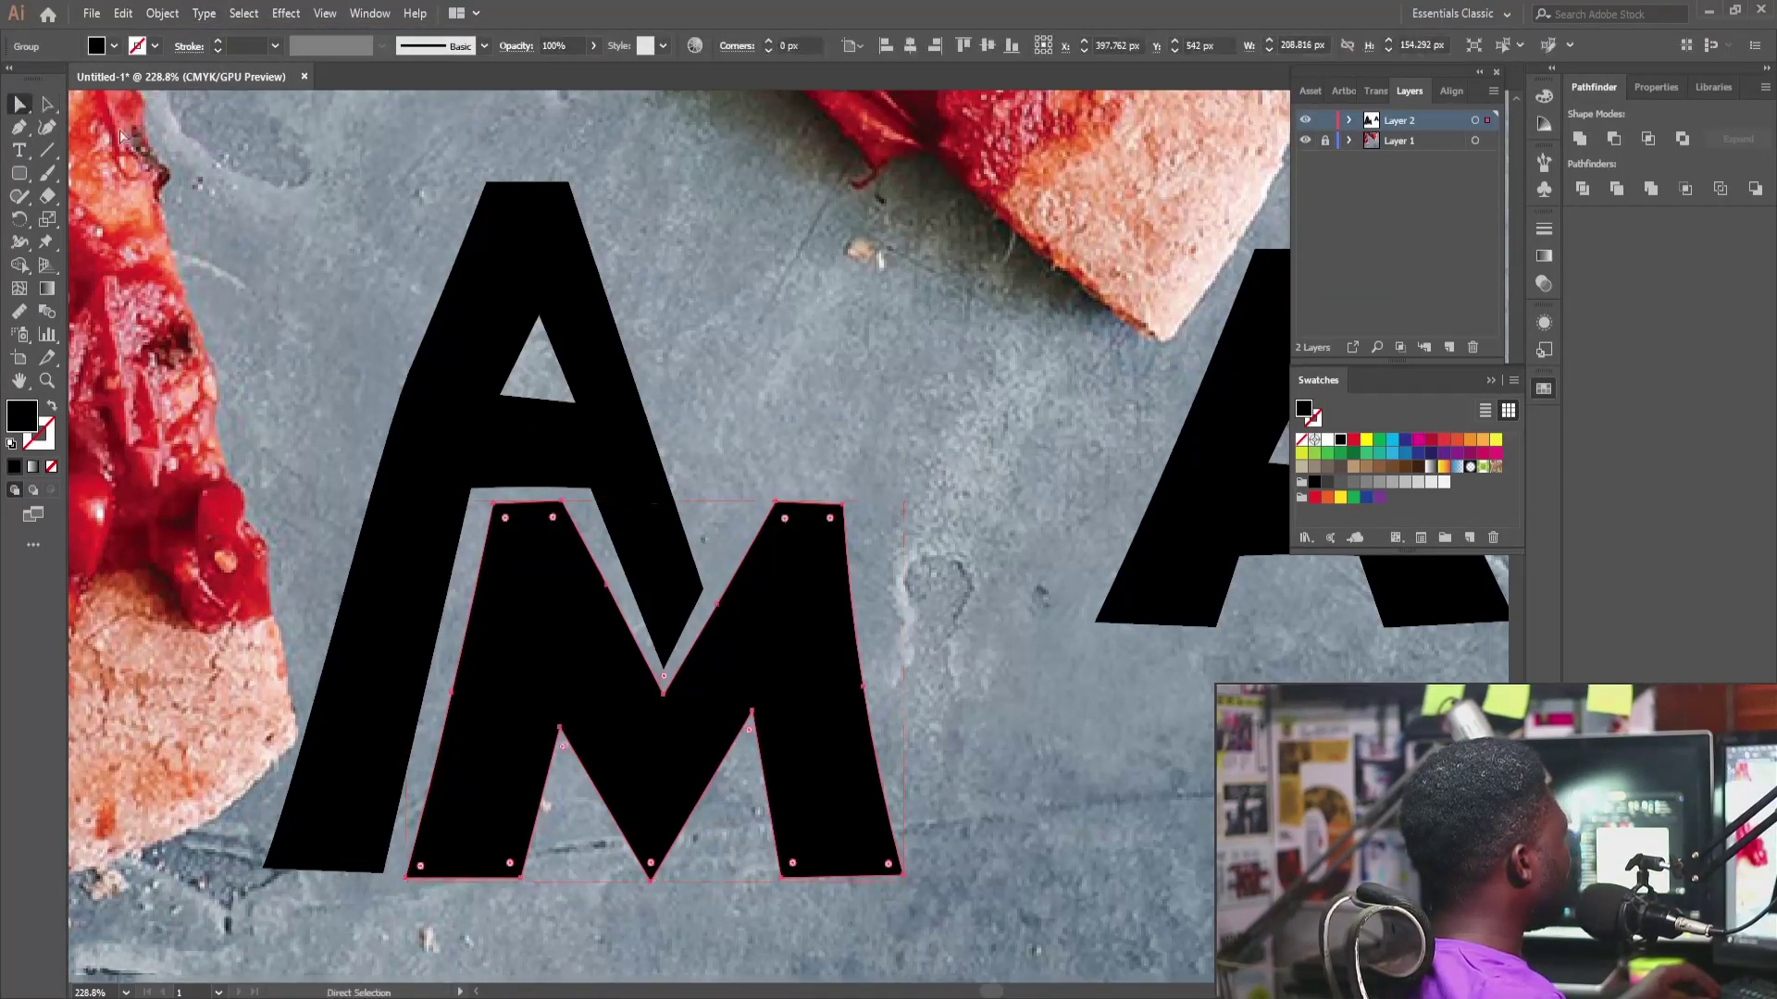
left_click(777, 506)
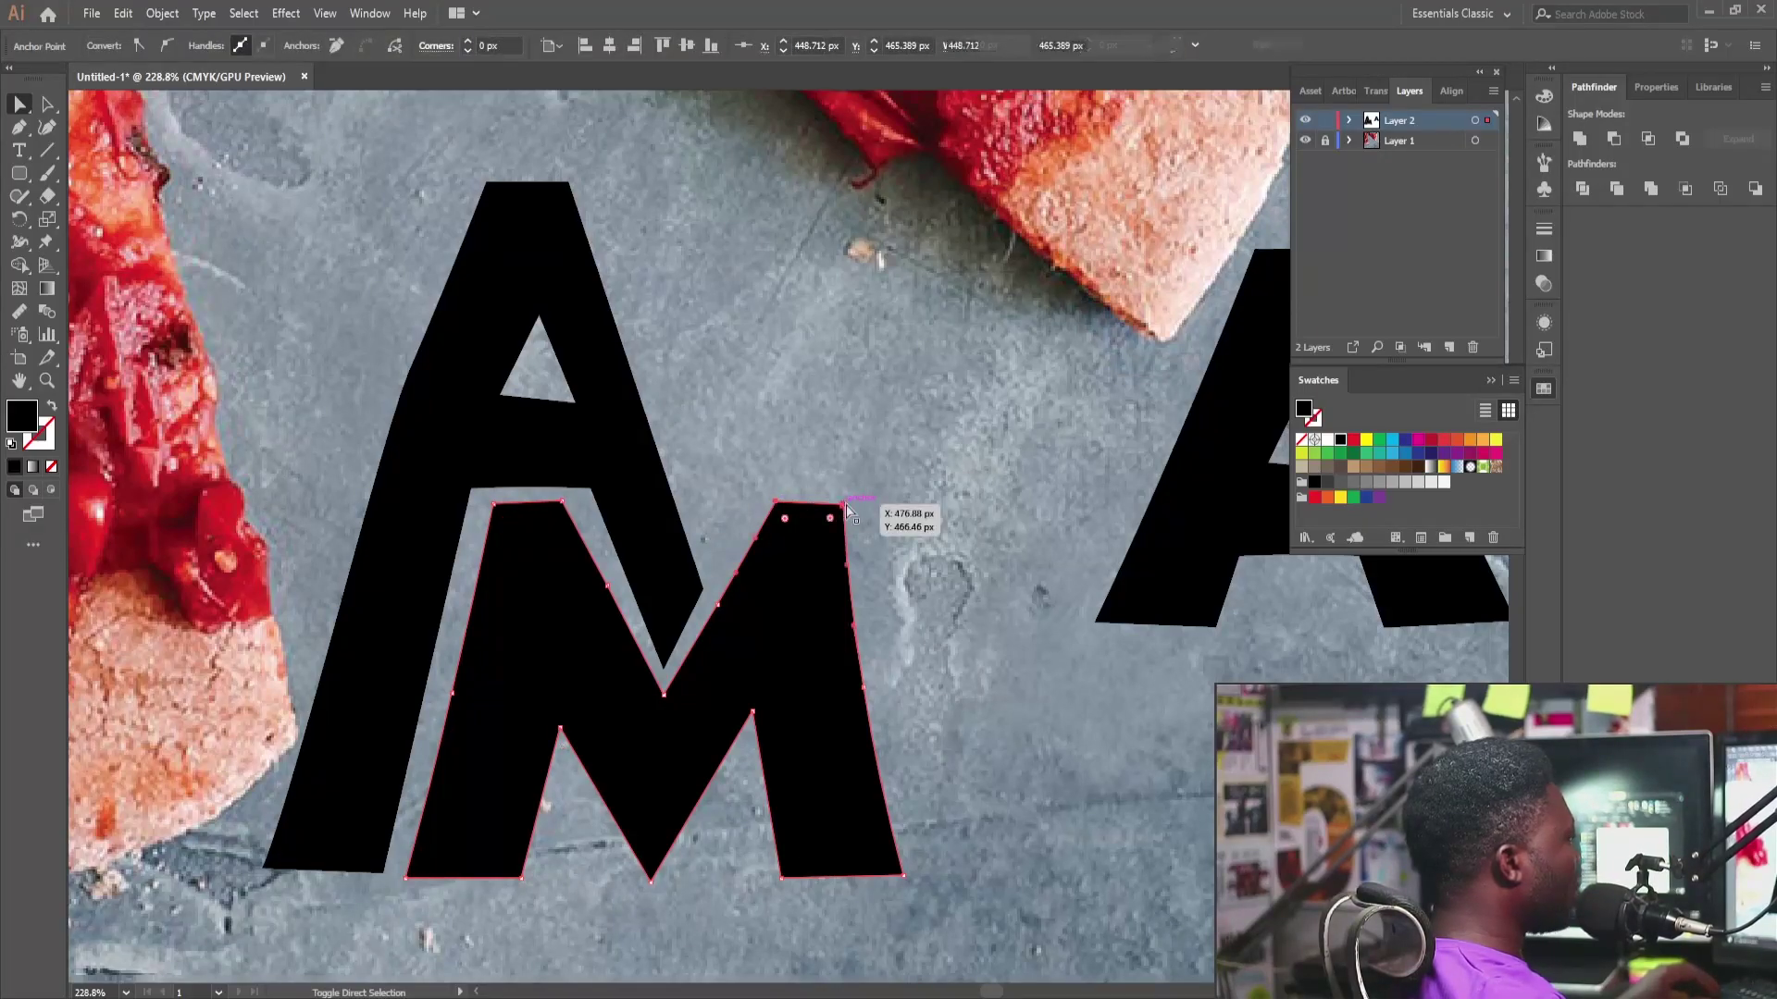
left_click_drag(847, 509, 657, 187)
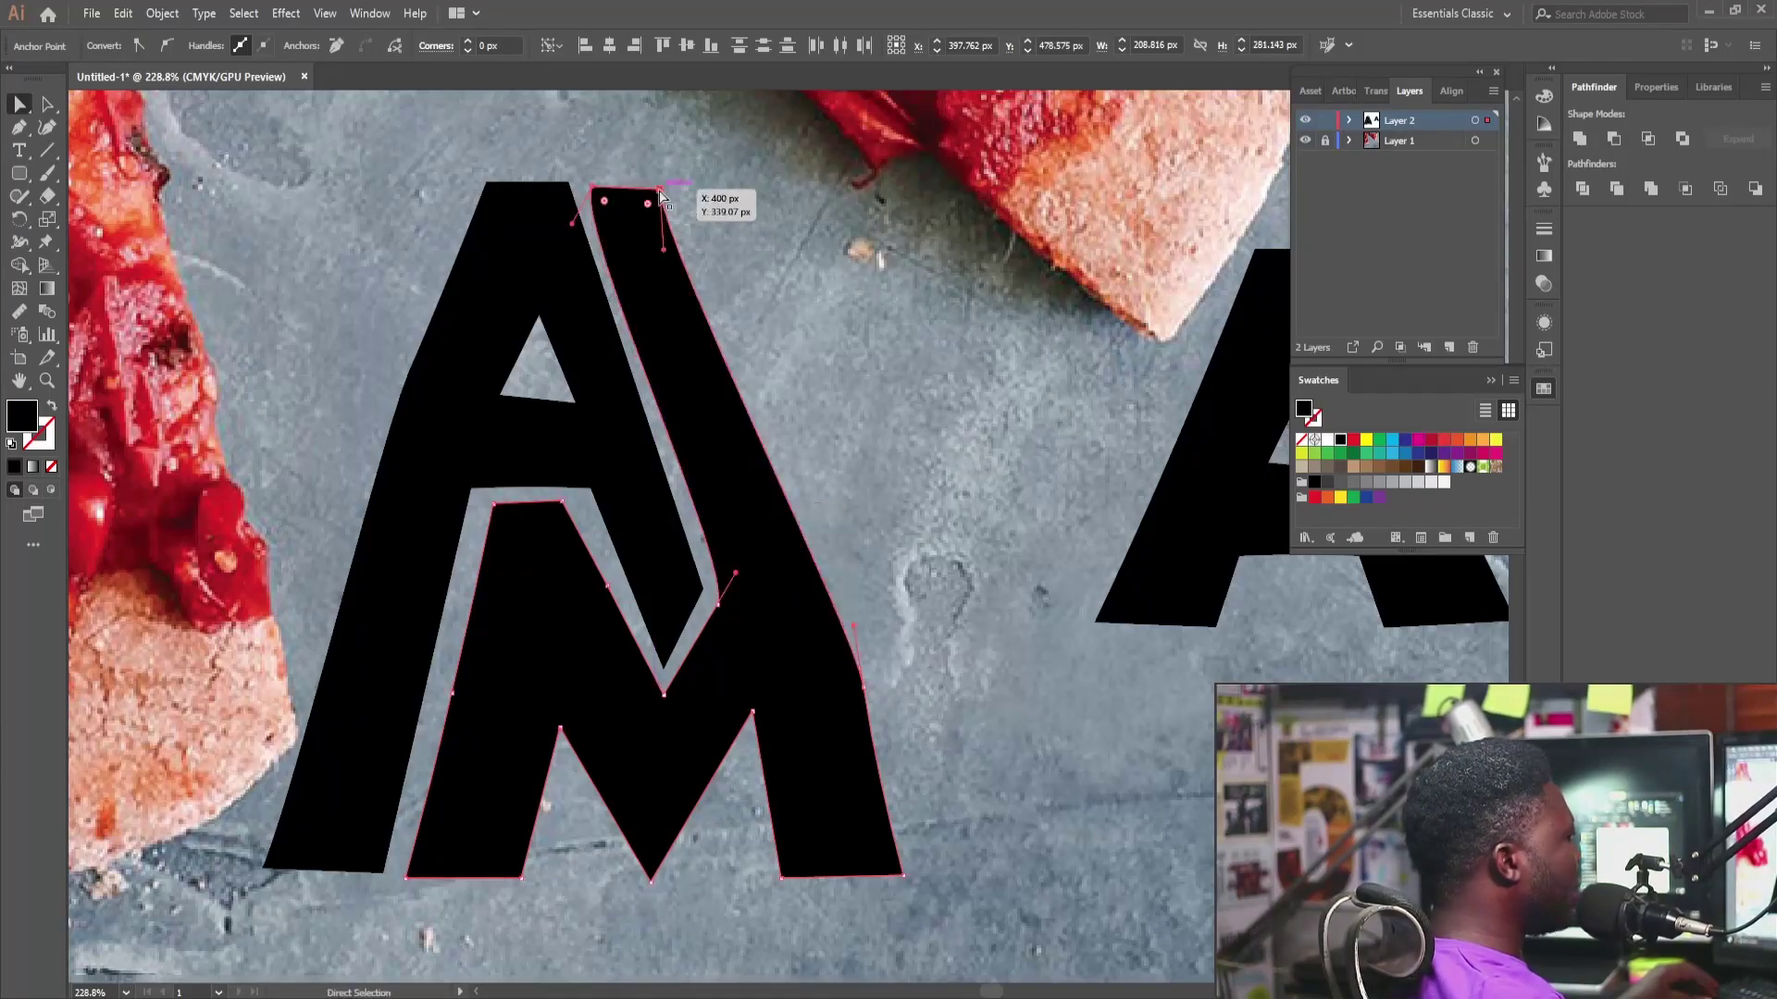
Step: Shape the top of the M's extended right stem into a slanted tip by lowering its outer corner
scroll(625, 392, "down", 5)
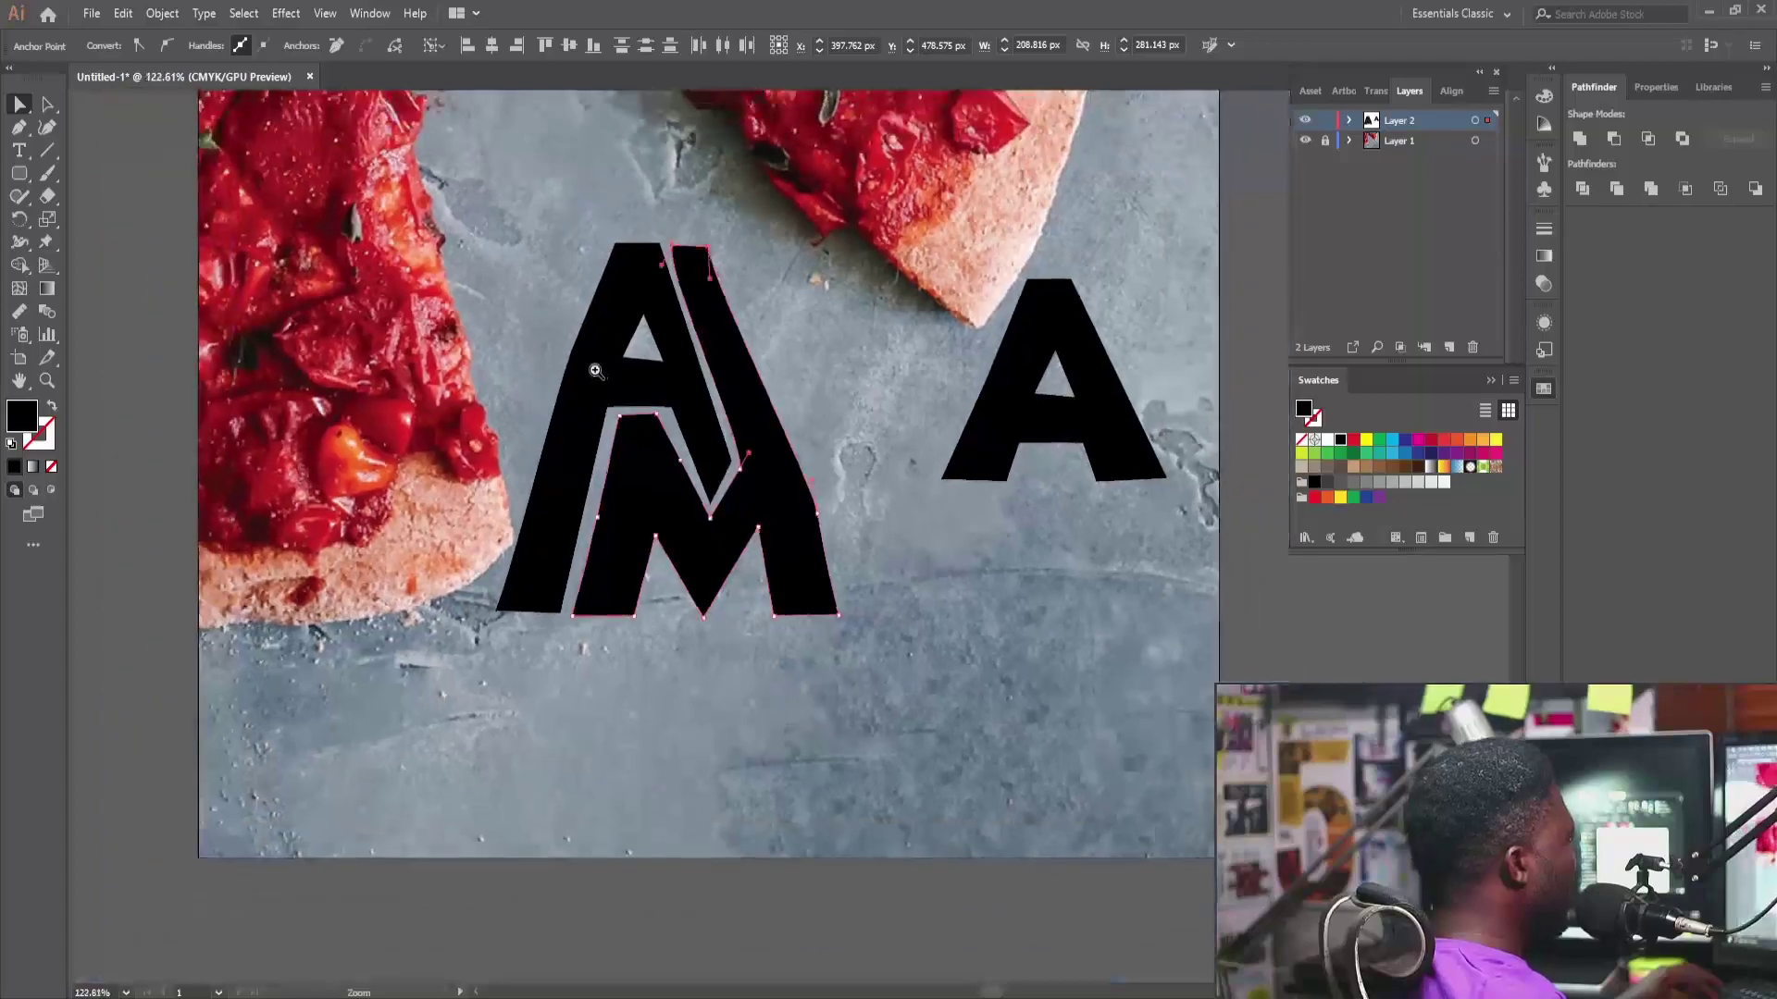
scroll(885, 270, "up", 5)
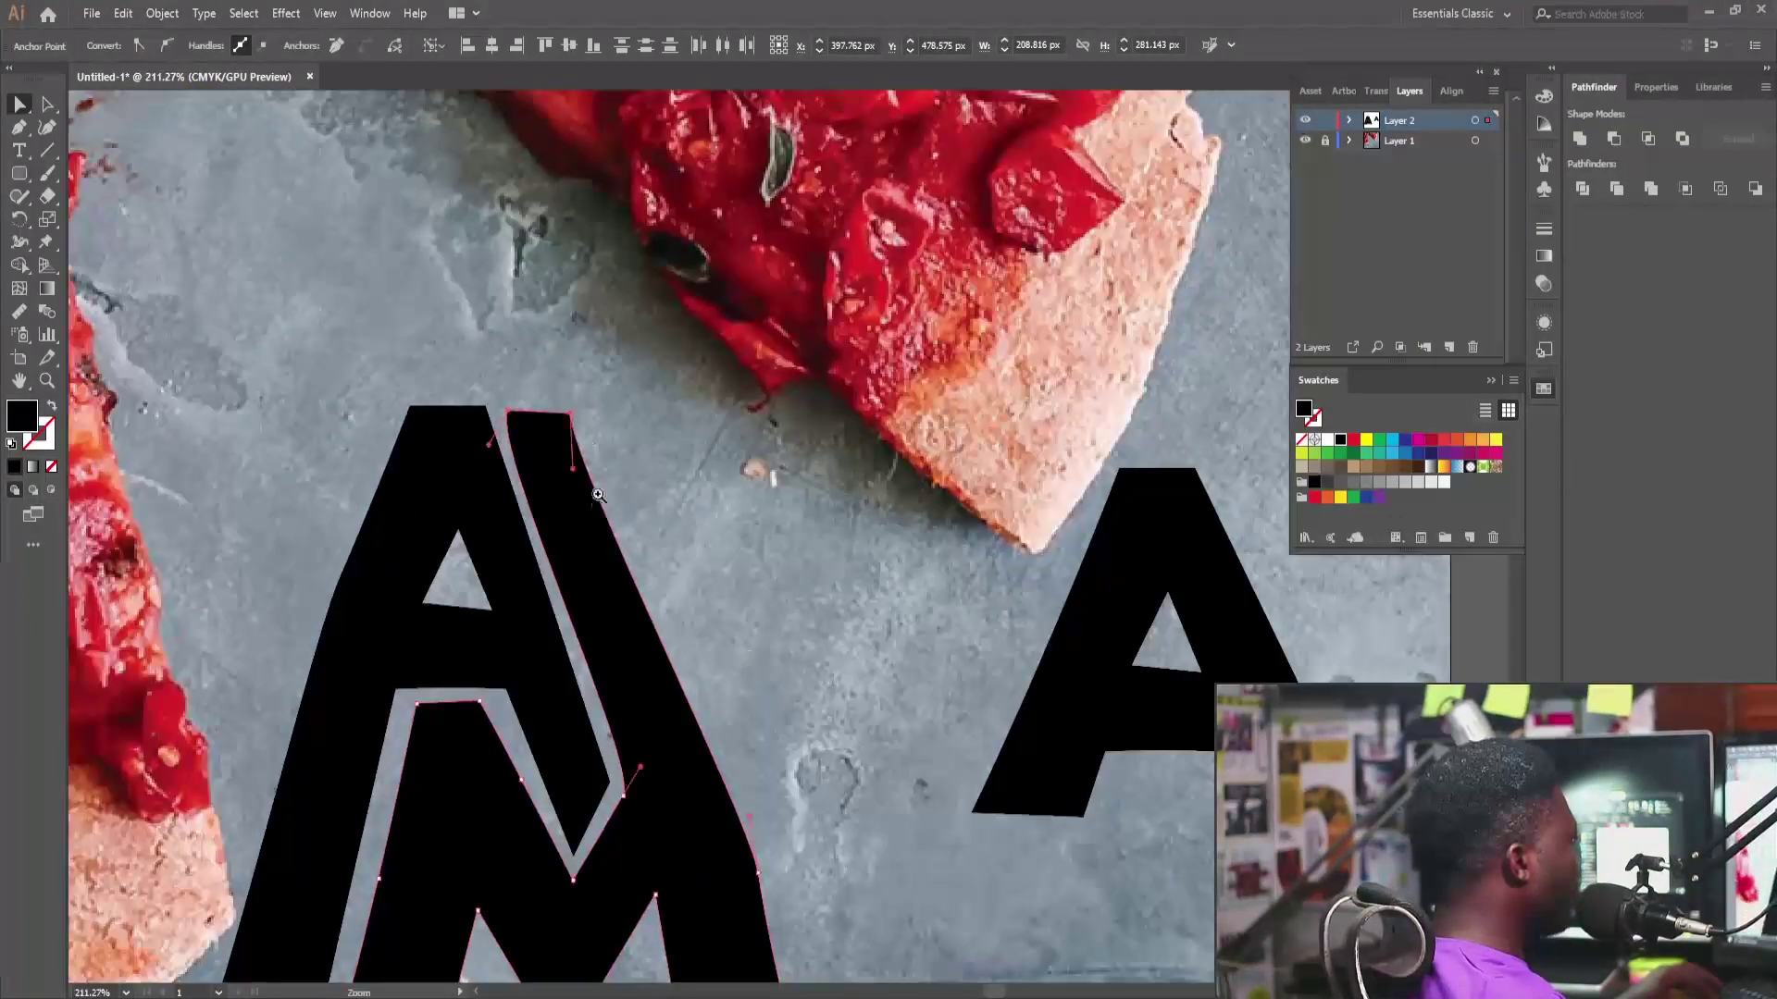
left_click_drag(598, 495, 566, 454)
left_click(572, 373)
left_click_drag(572, 375, 600, 477)
left_click_drag(629, 692, 637, 473)
left_click_drag(456, 559, 514, 602)
left_click_drag(596, 476, 539, 543)
left_click_drag(405, 481, 534, 489)
left_click_drag(493, 426, 518, 428)
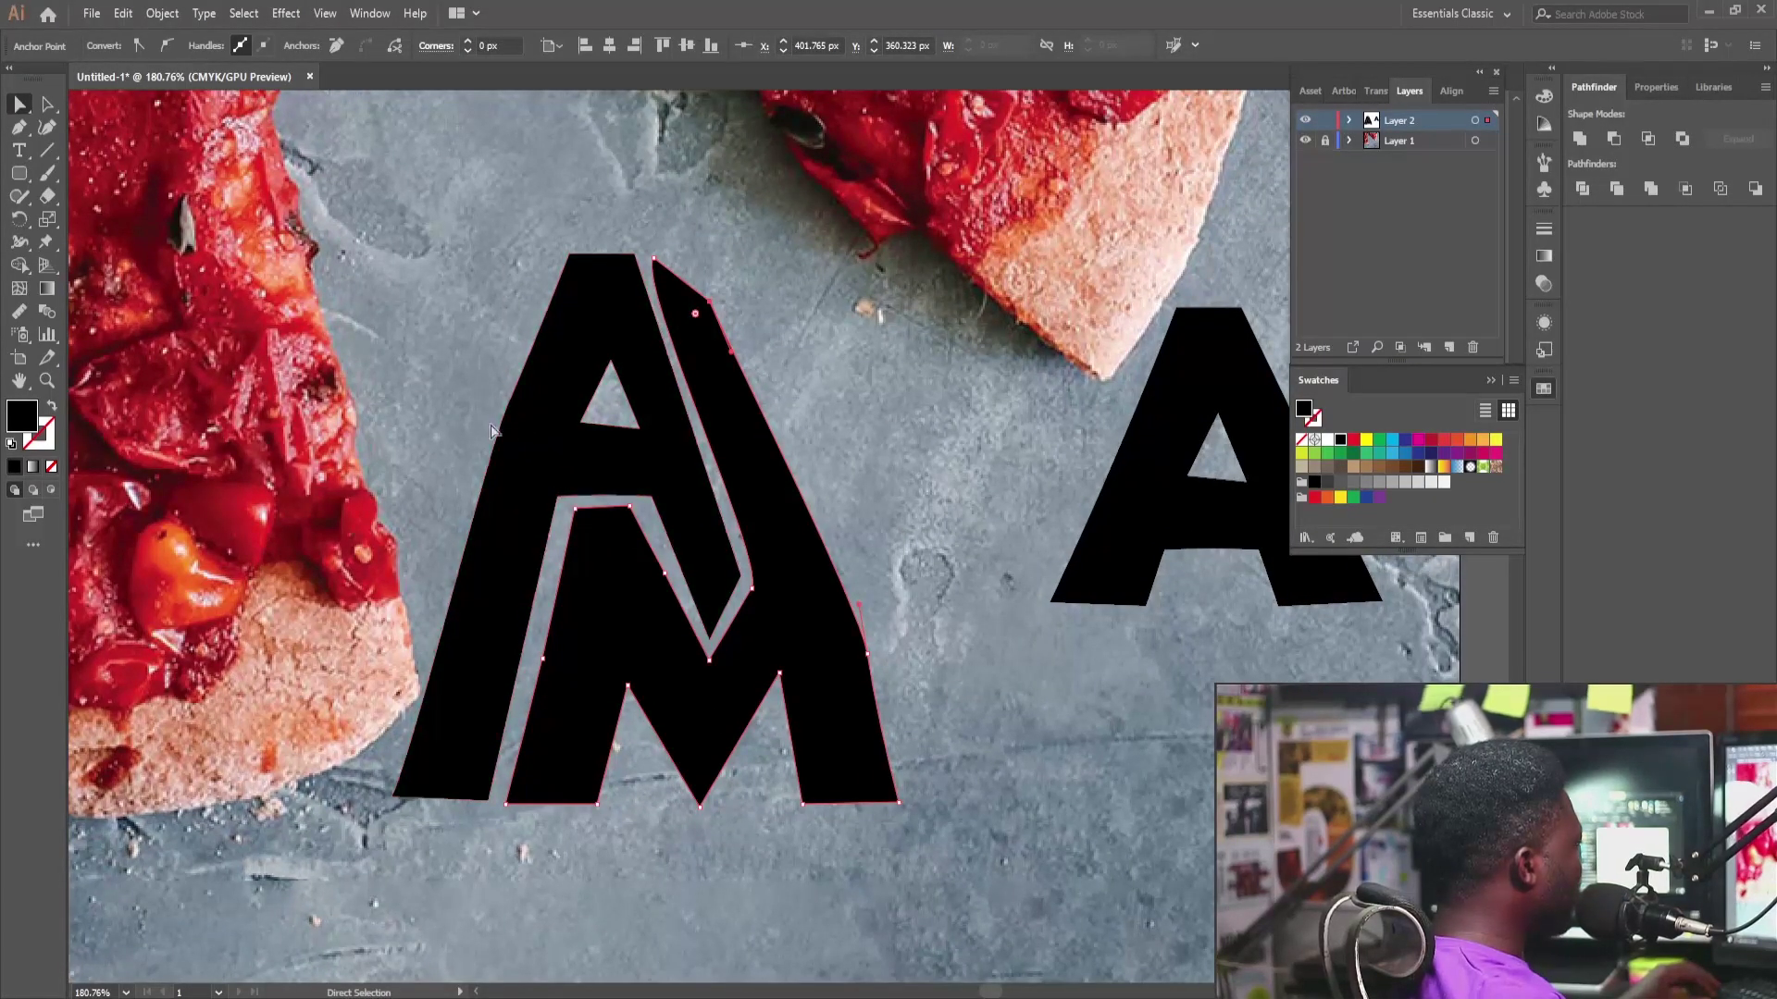
Step: Remove the extra anchor point from the outer left edge of the first A to straighten it
left_click(491, 427)
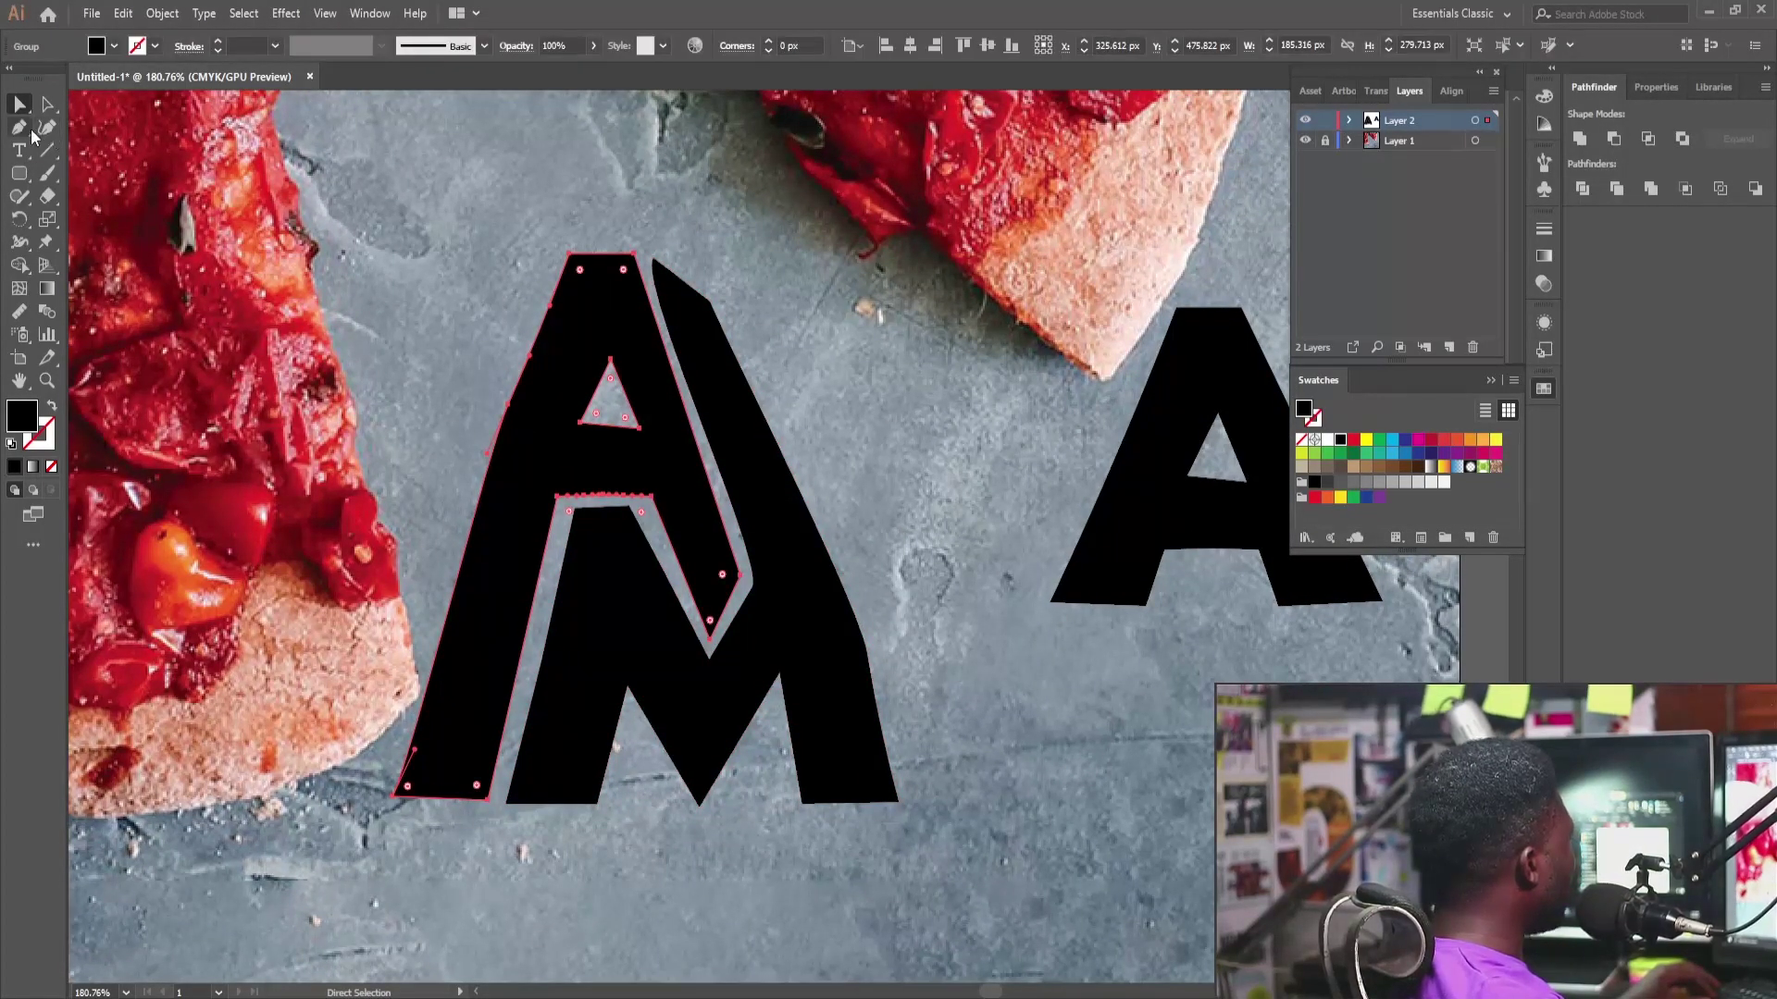
left_click(31, 135)
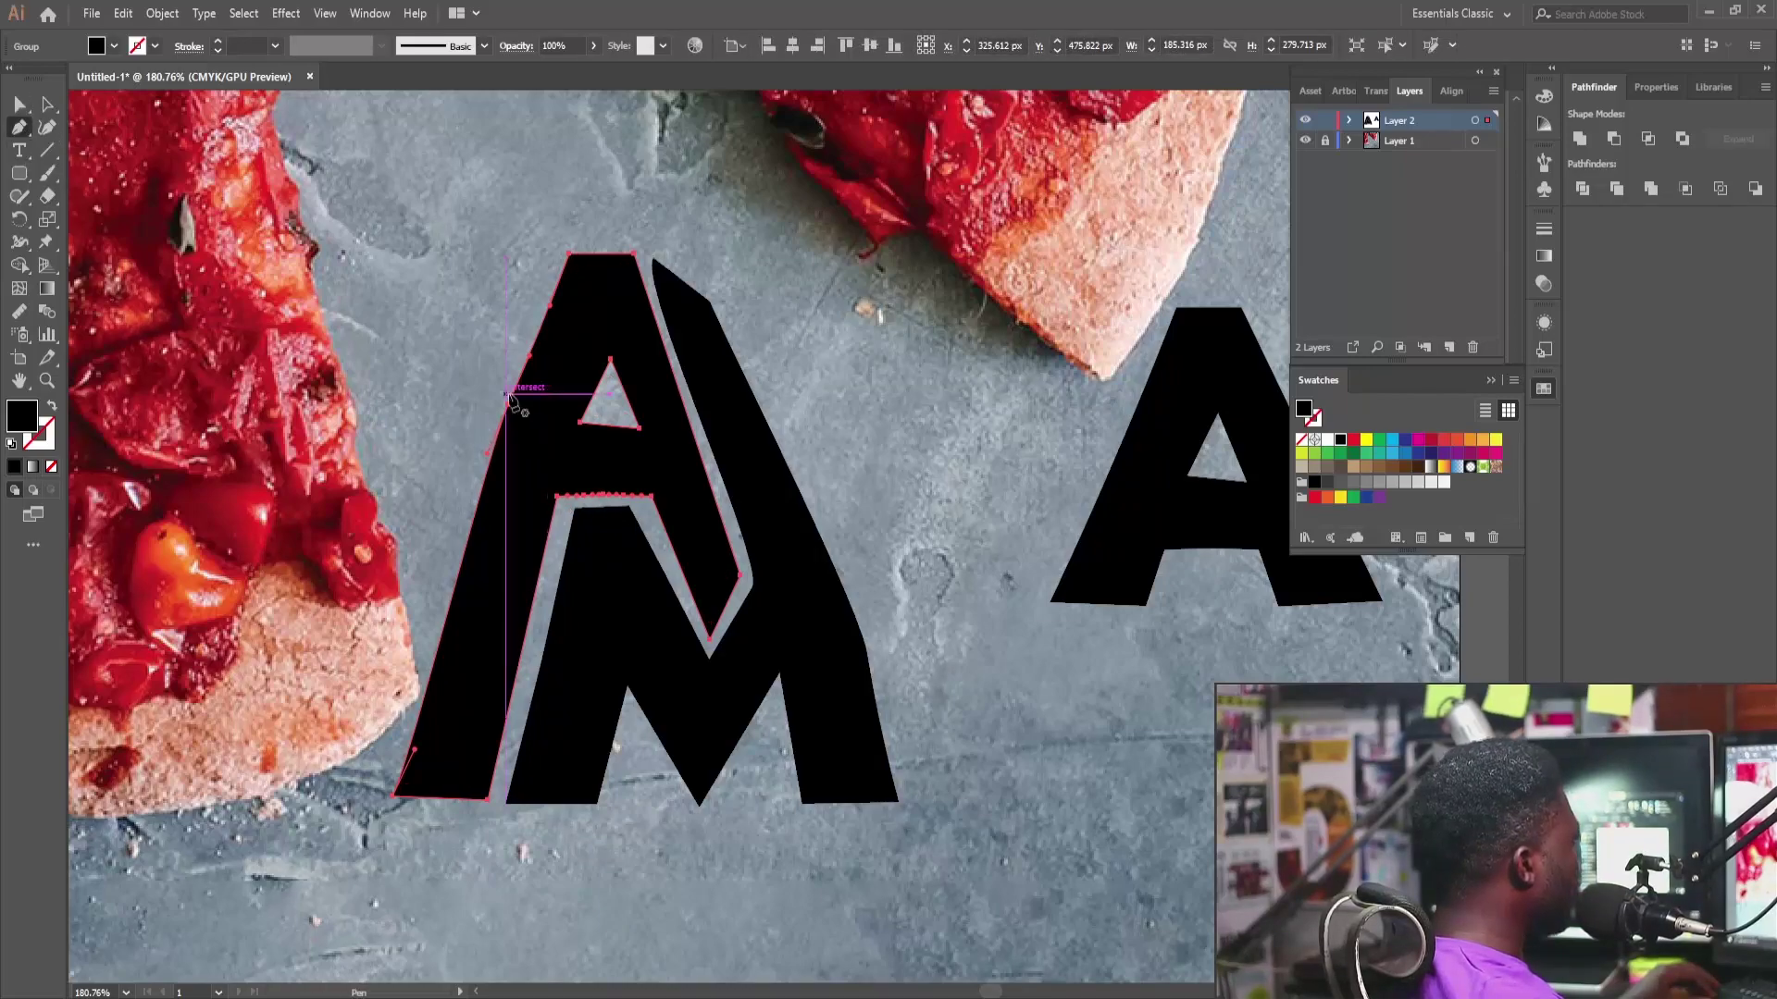
left_click(508, 394)
left_click(21, 105)
left_click(400, 272)
Step: Convert the separate A beside the interlocked lettering to outlines
scroll(833, 347, "down", 3)
left_click_drag(768, 387, 610, 398)
left_click(870, 526)
left_click(45, 108)
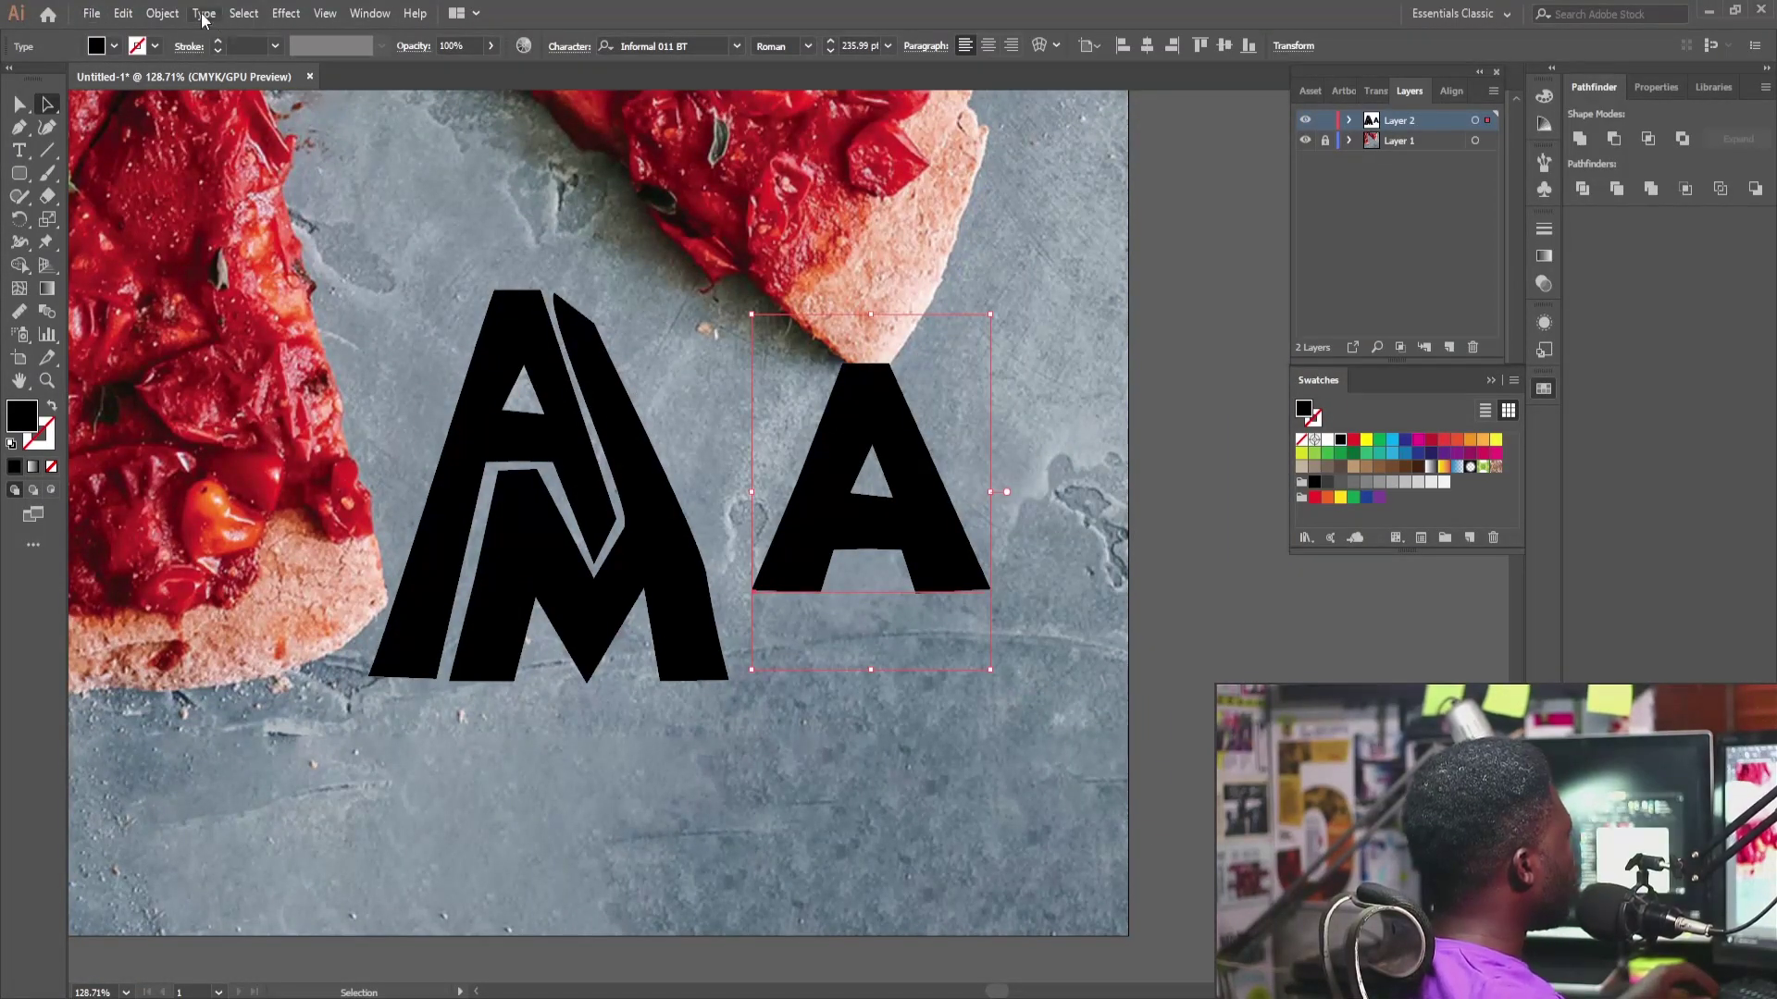
left_click(204, 15)
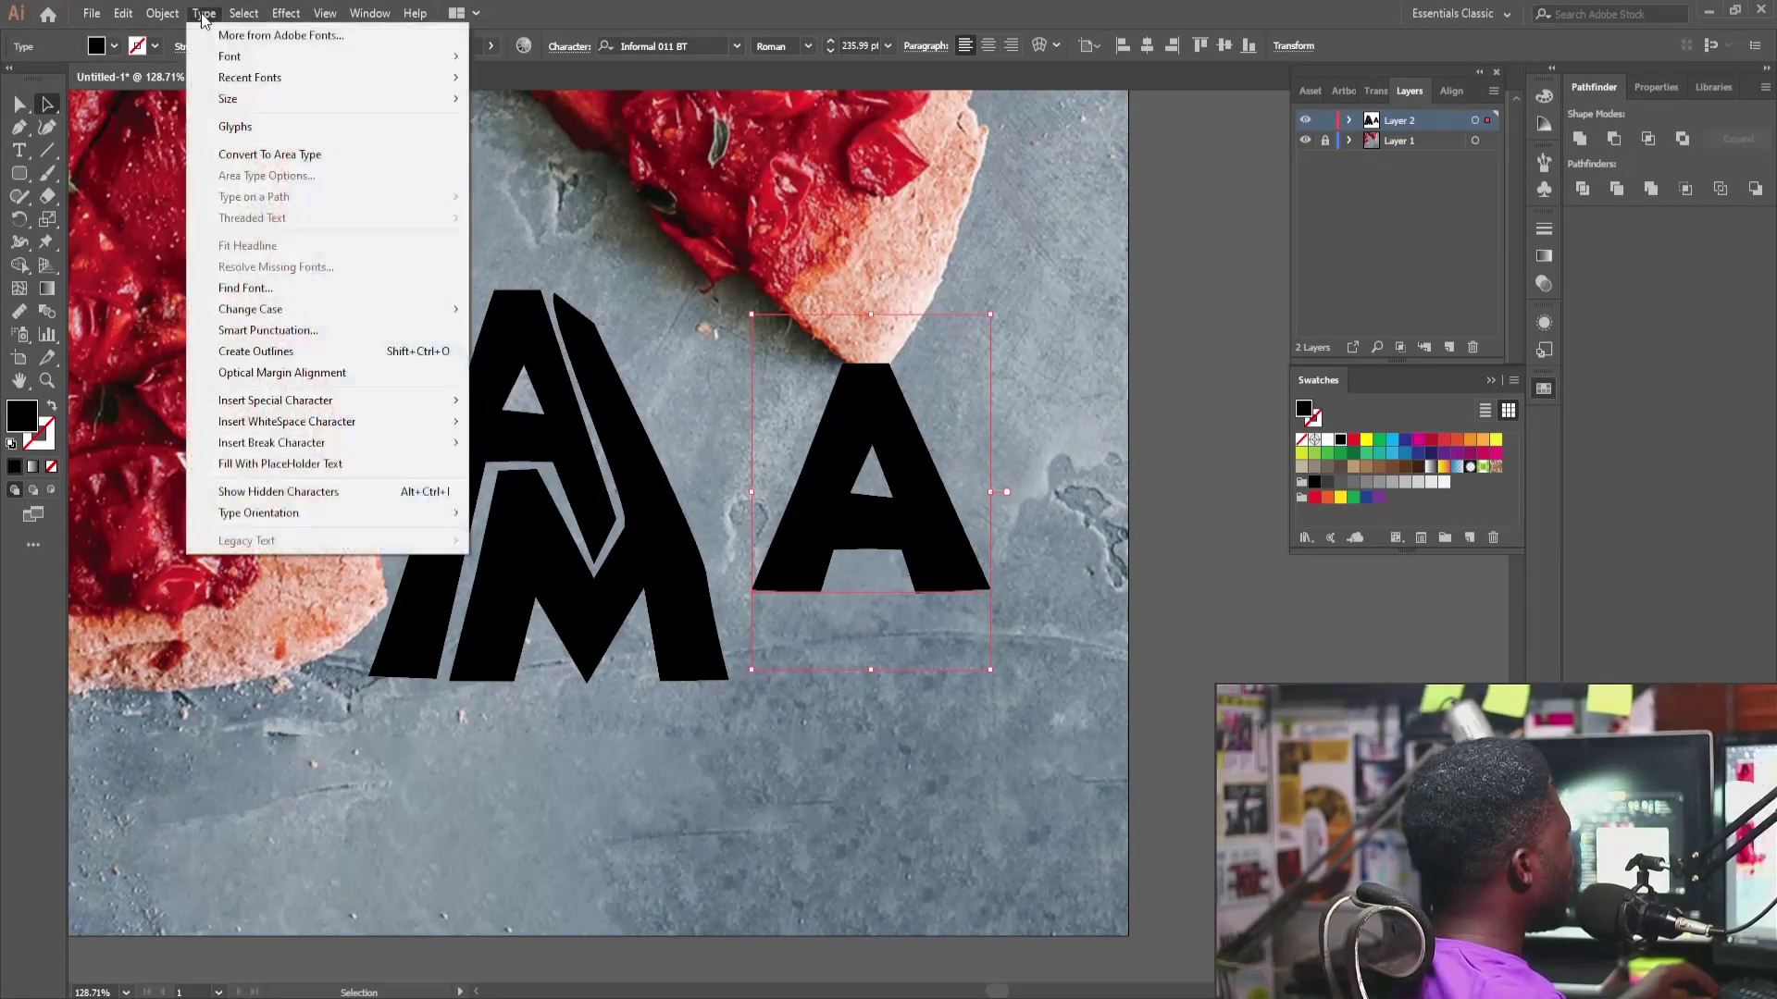
left_click(312, 358)
Step: Move the outlined second A over the M's right leg, align their bases and enlarge it to about 188 px wide
left_click_drag(890, 459, 733, 524)
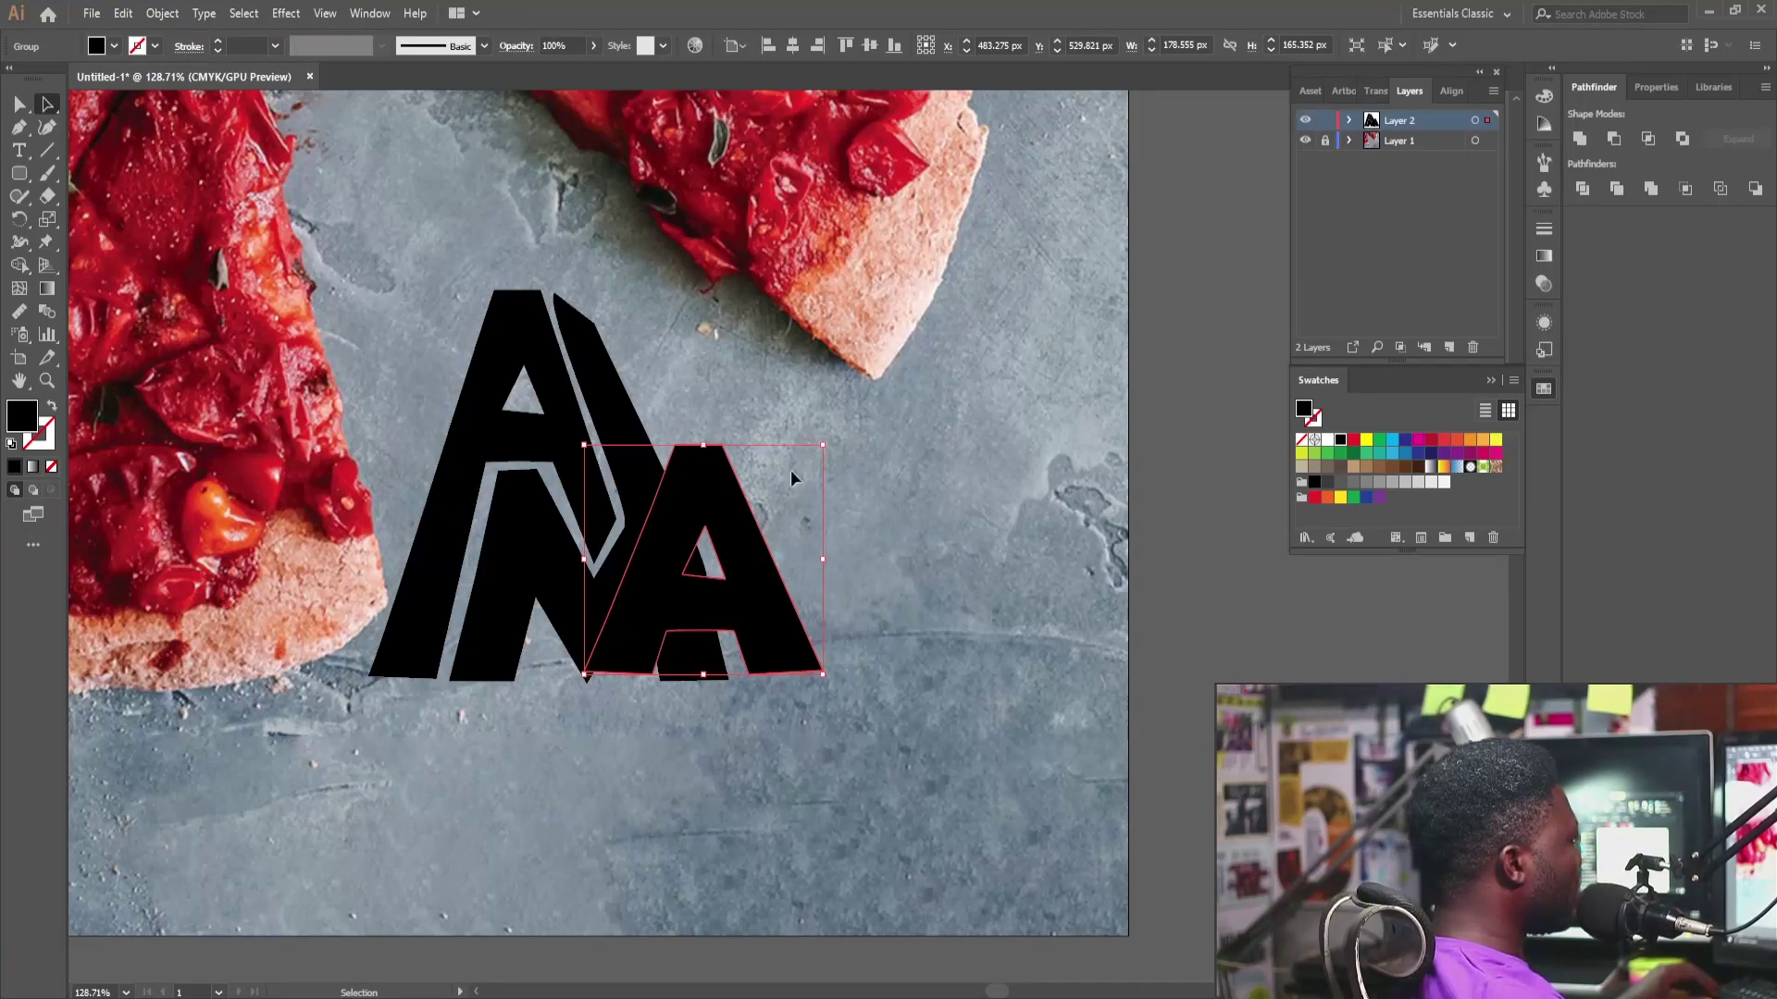
mouse_move(748, 536)
left_mouse_down()
mouse_move(768, 542)
mouse_move(748, 560)
left_mouse_up()
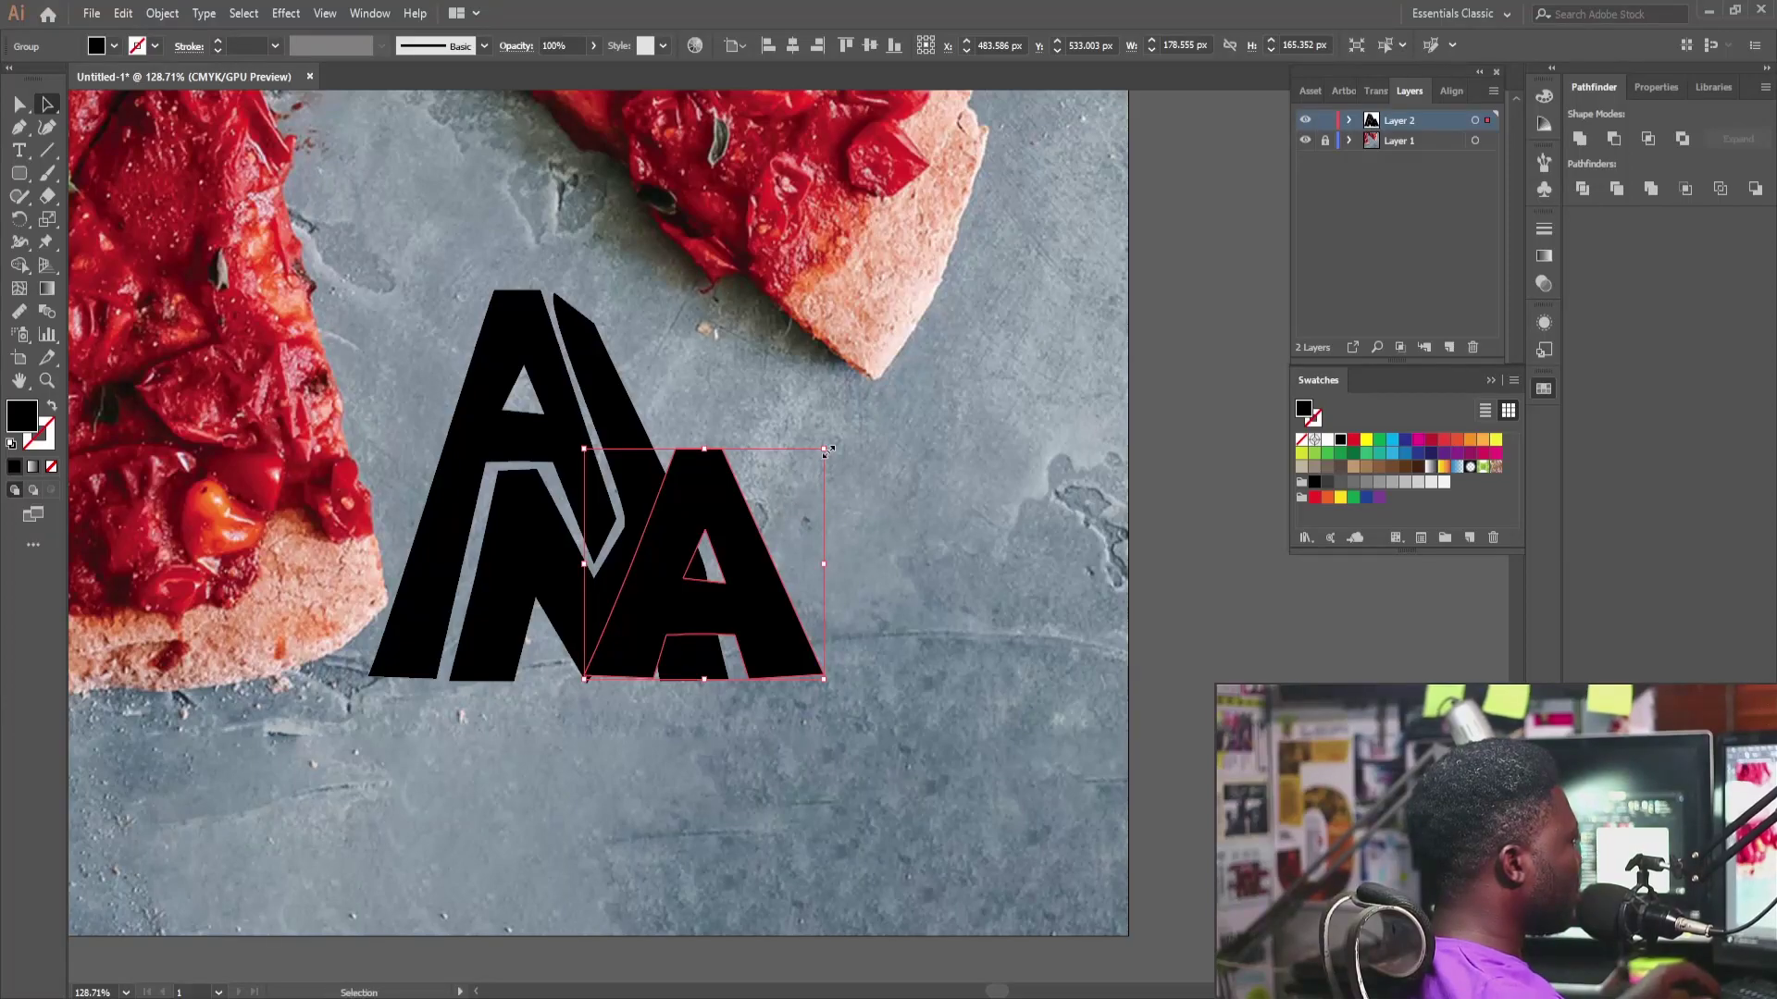
mouse_move(826, 448)
left_mouse_down()
mouse_move(870, 434)
mouse_move(852, 451)
left_mouse_up()
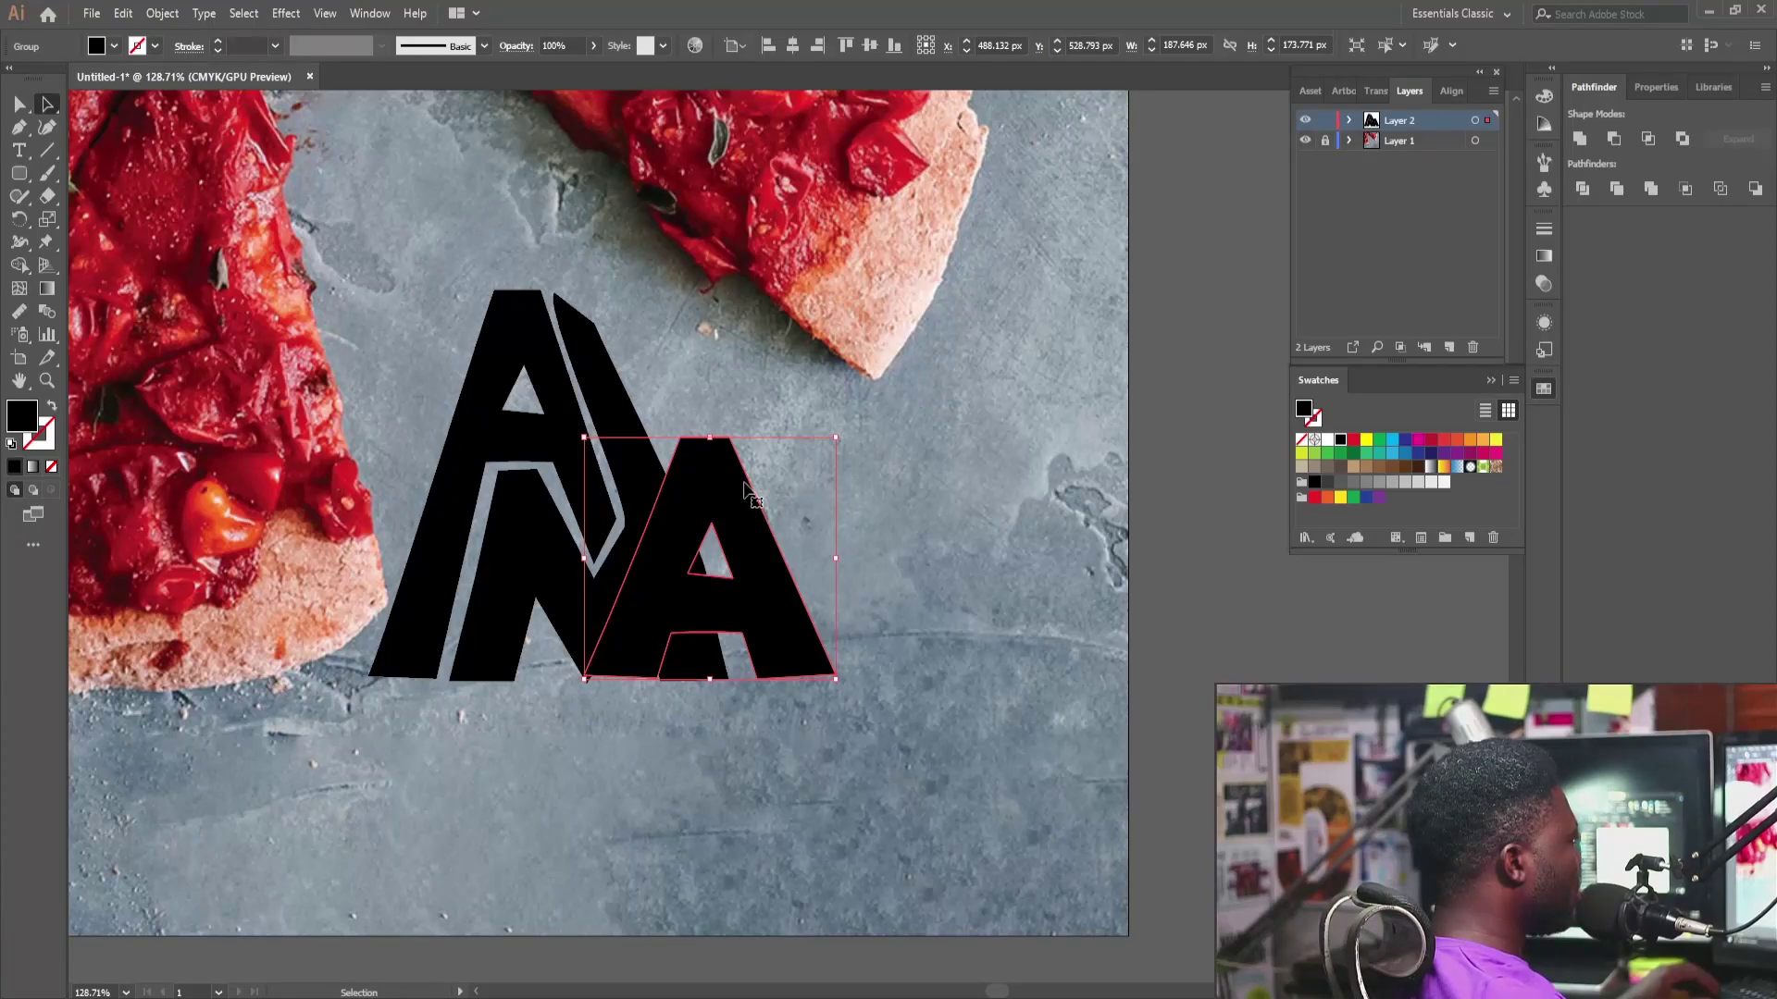
Step: Draw a closed triangular shape with the Pen tool over the second A's left leg, following the M's right edge with a narrow gap
left_click(18, 126)
left_click(663, 446)
left_click(720, 582)
left_click(745, 705)
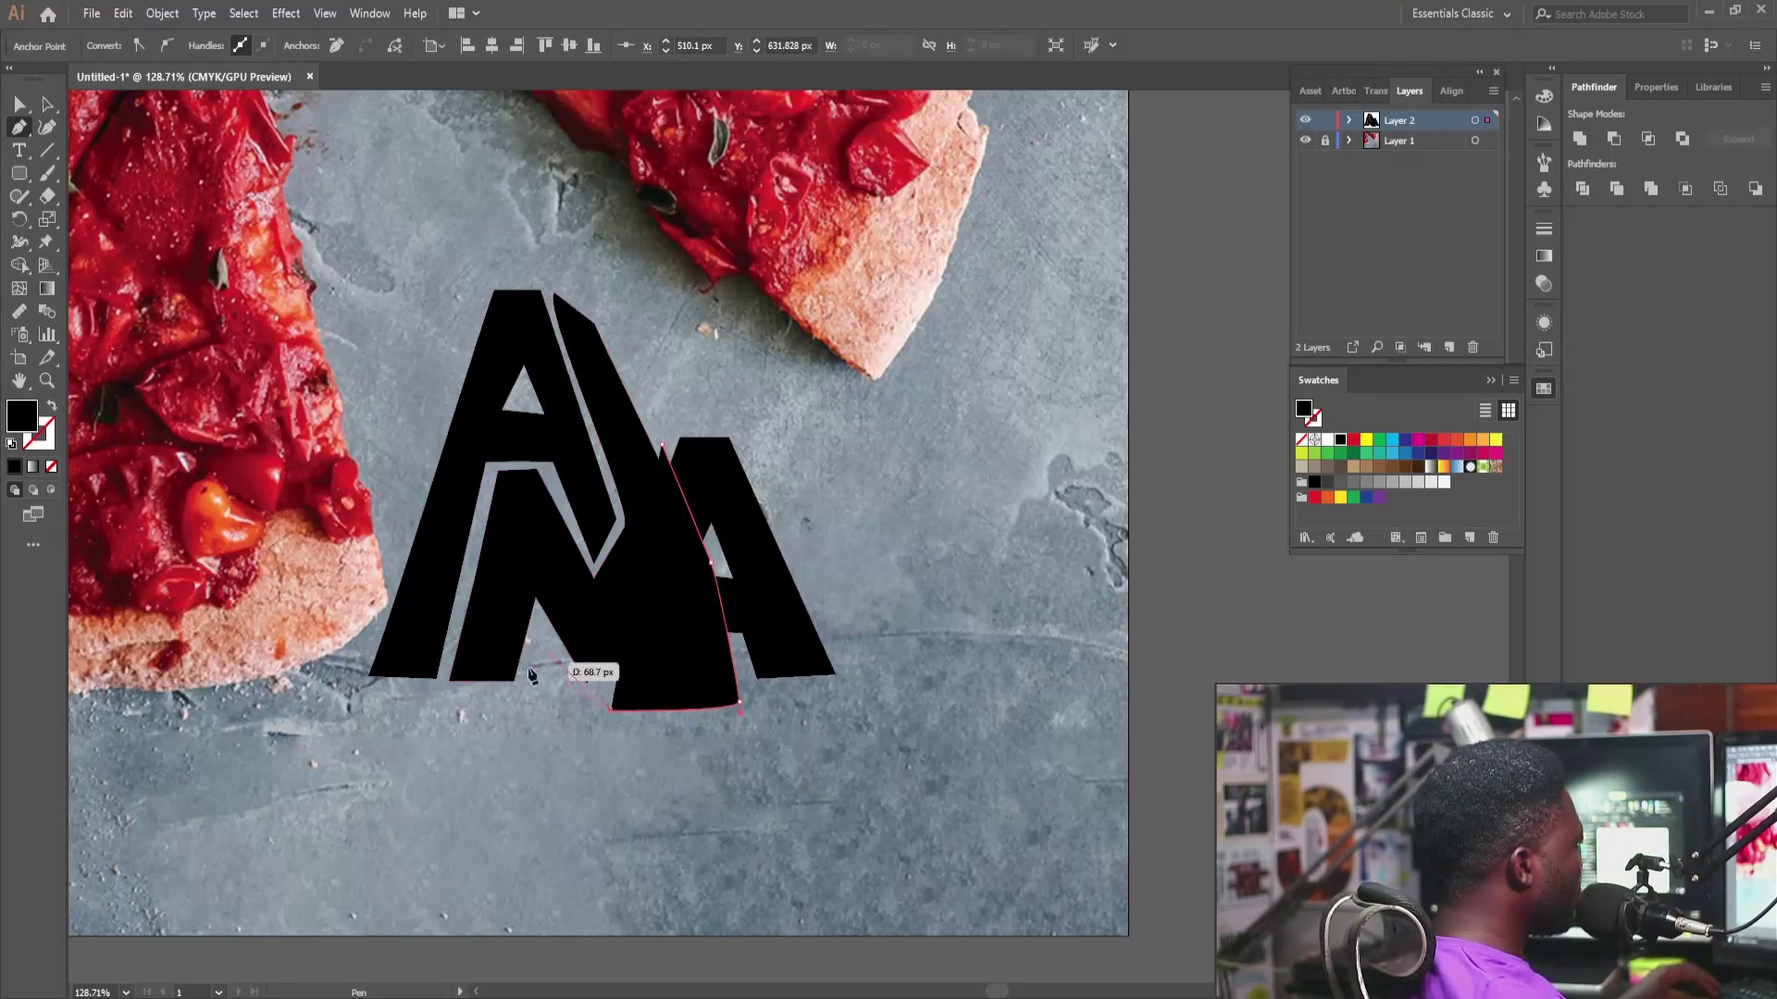
left_click(551, 709)
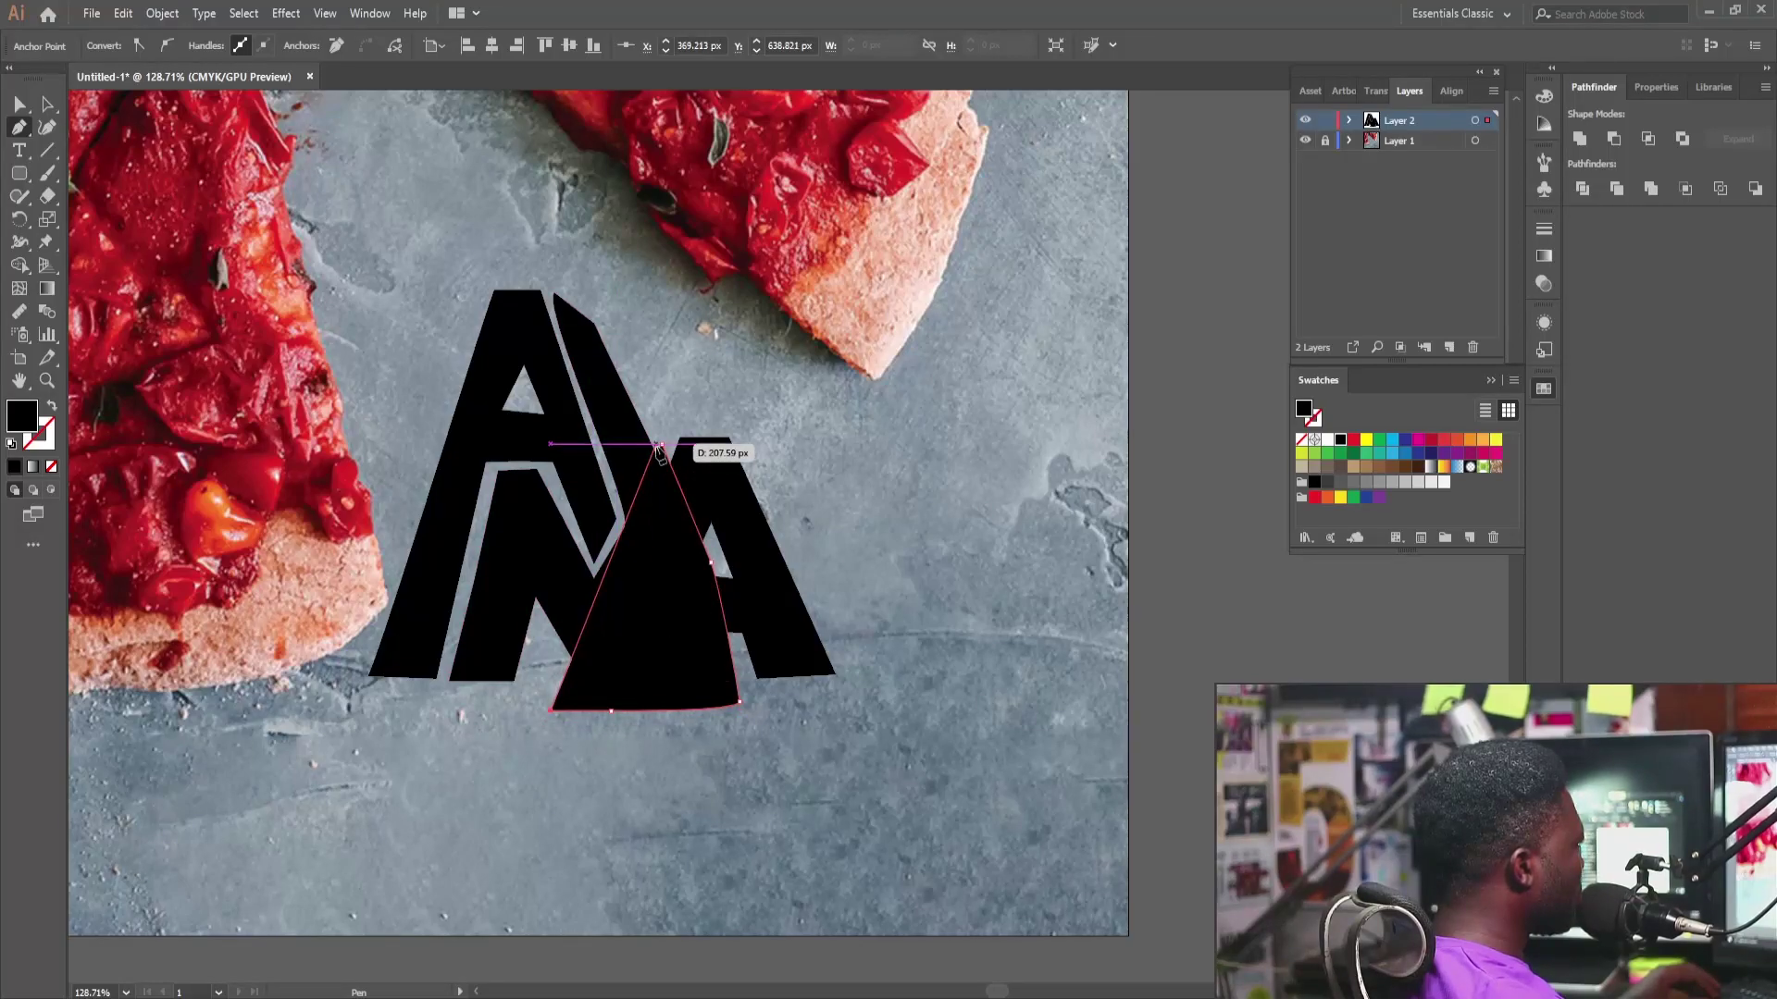
left_click(660, 446)
Step: Cut the triangular shape out of the second A so its remaining part sits beside the M's right leg with a gap
left_click(47, 104)
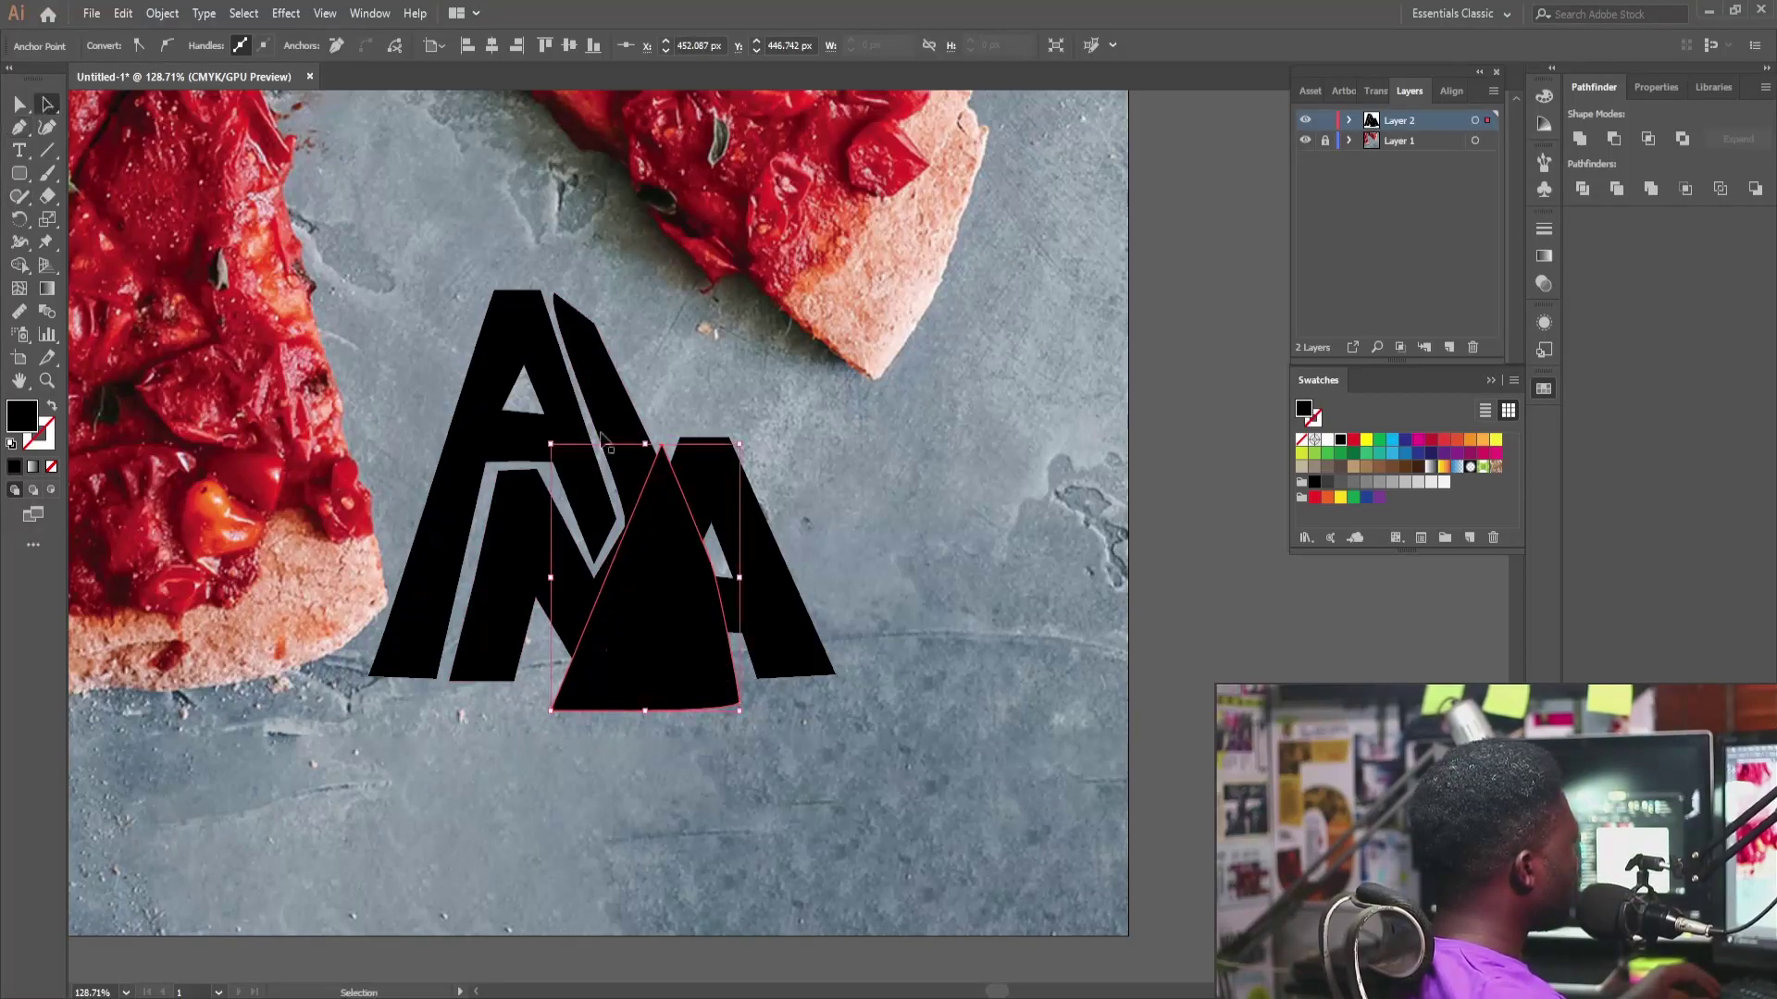
left_click(704, 446, "shift")
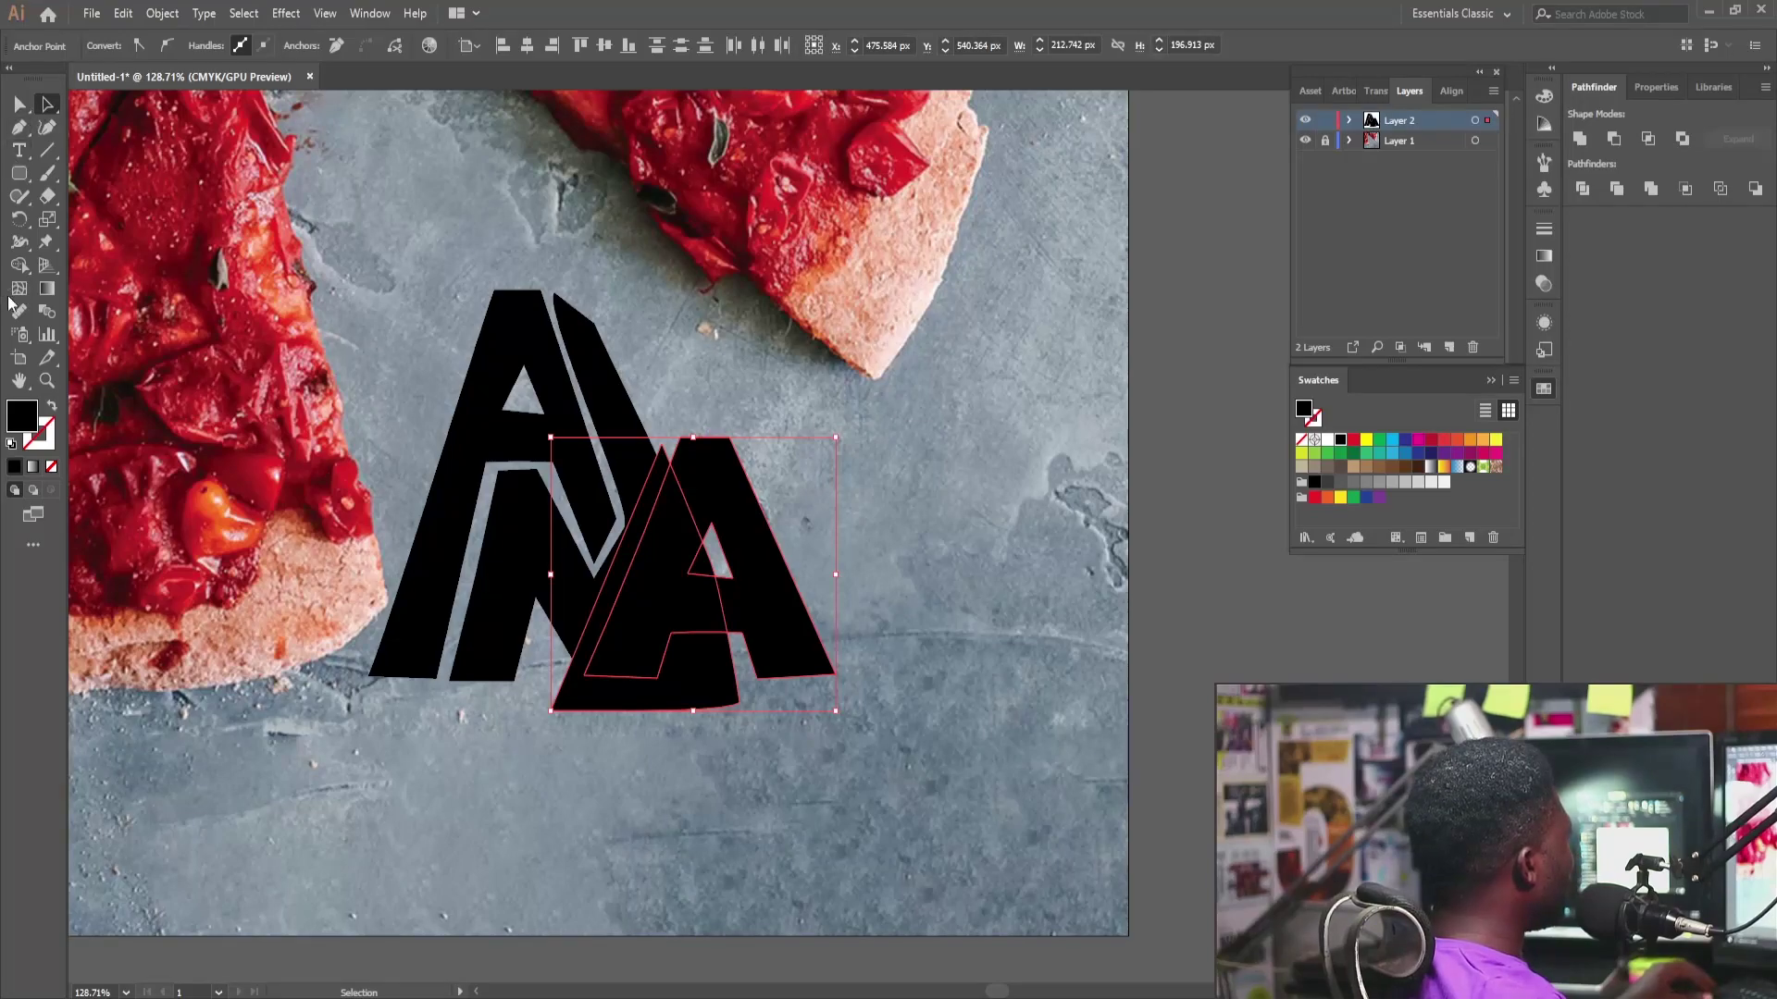
left_click(20, 264)
mouse_move(653, 785)
left_mouse_down()
mouse_move(689, 576)
mouse_move(712, 550)
left_mouse_up()
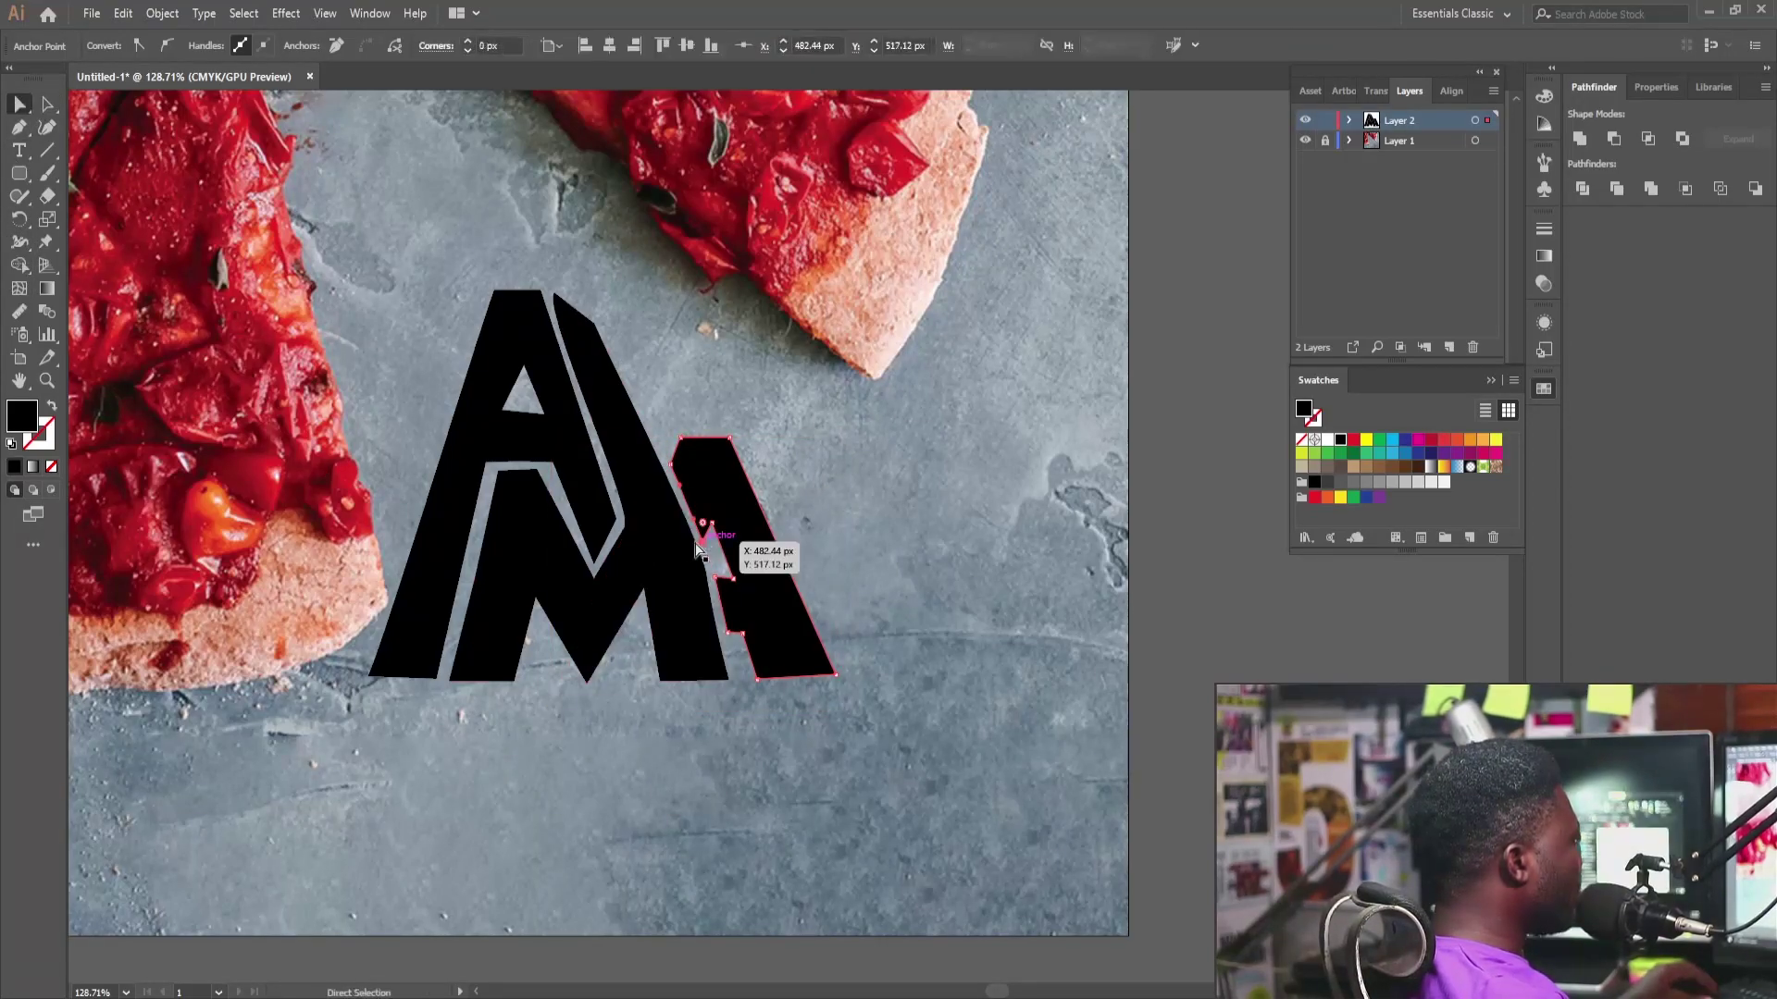
key("a")
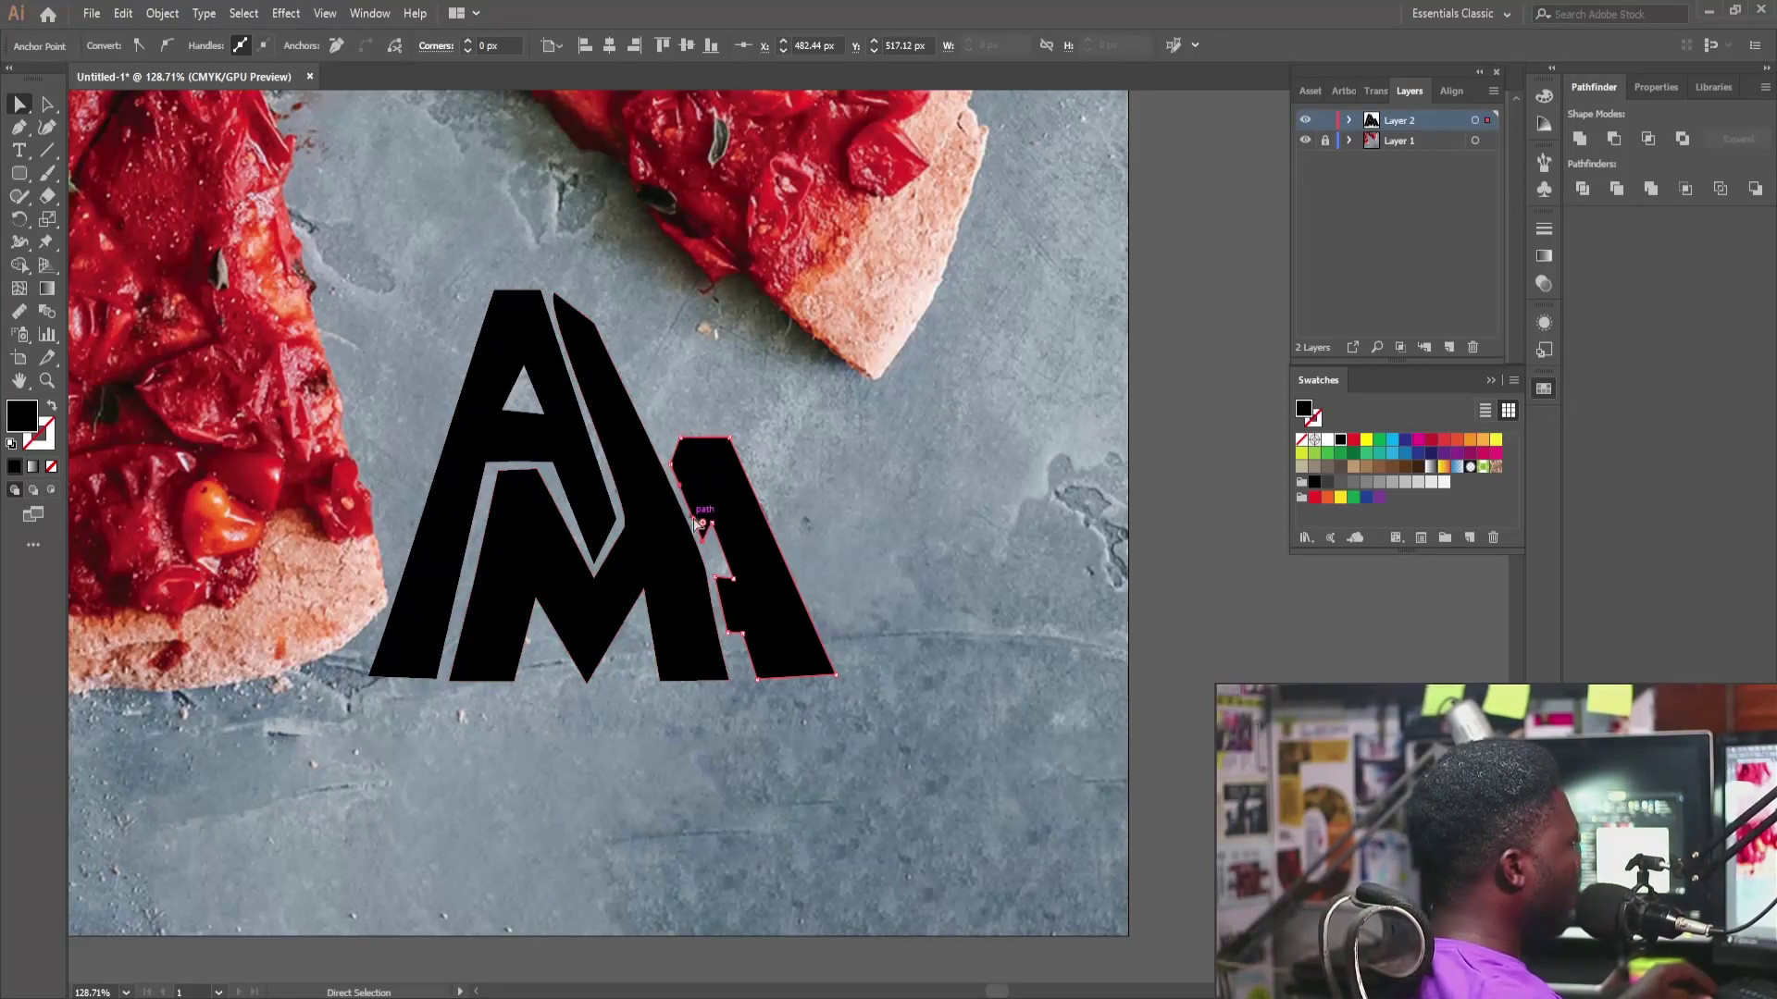
Step: Reshape the trimmed second A by raising the corner at its counter and bringing its flat top to a point
left_click_drag(704, 542, 703, 525)
left_click(820, 470, "ctrl")
left_click_drag(820, 471, 699, 365)
left_click(629, 305)
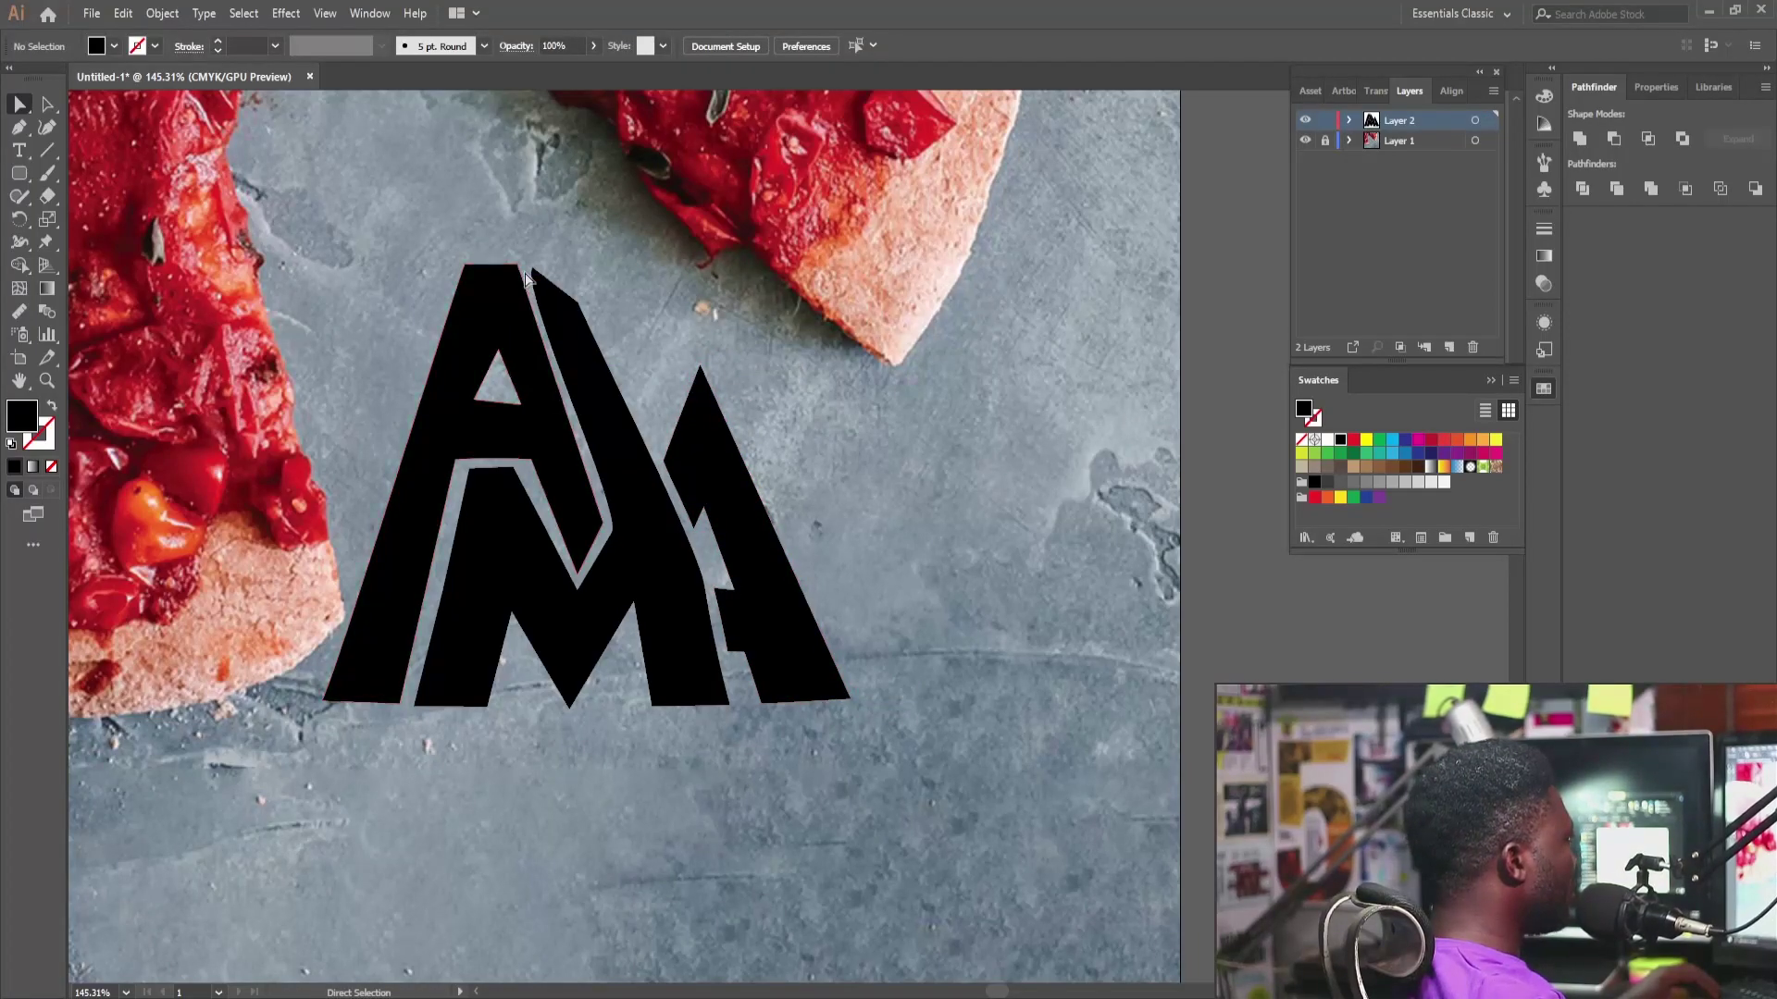
Step: Pull the first A's flat top up into a sharp central peak and straighten the lower part of its outer left edge
left_click(464, 265)
left_click(467, 266)
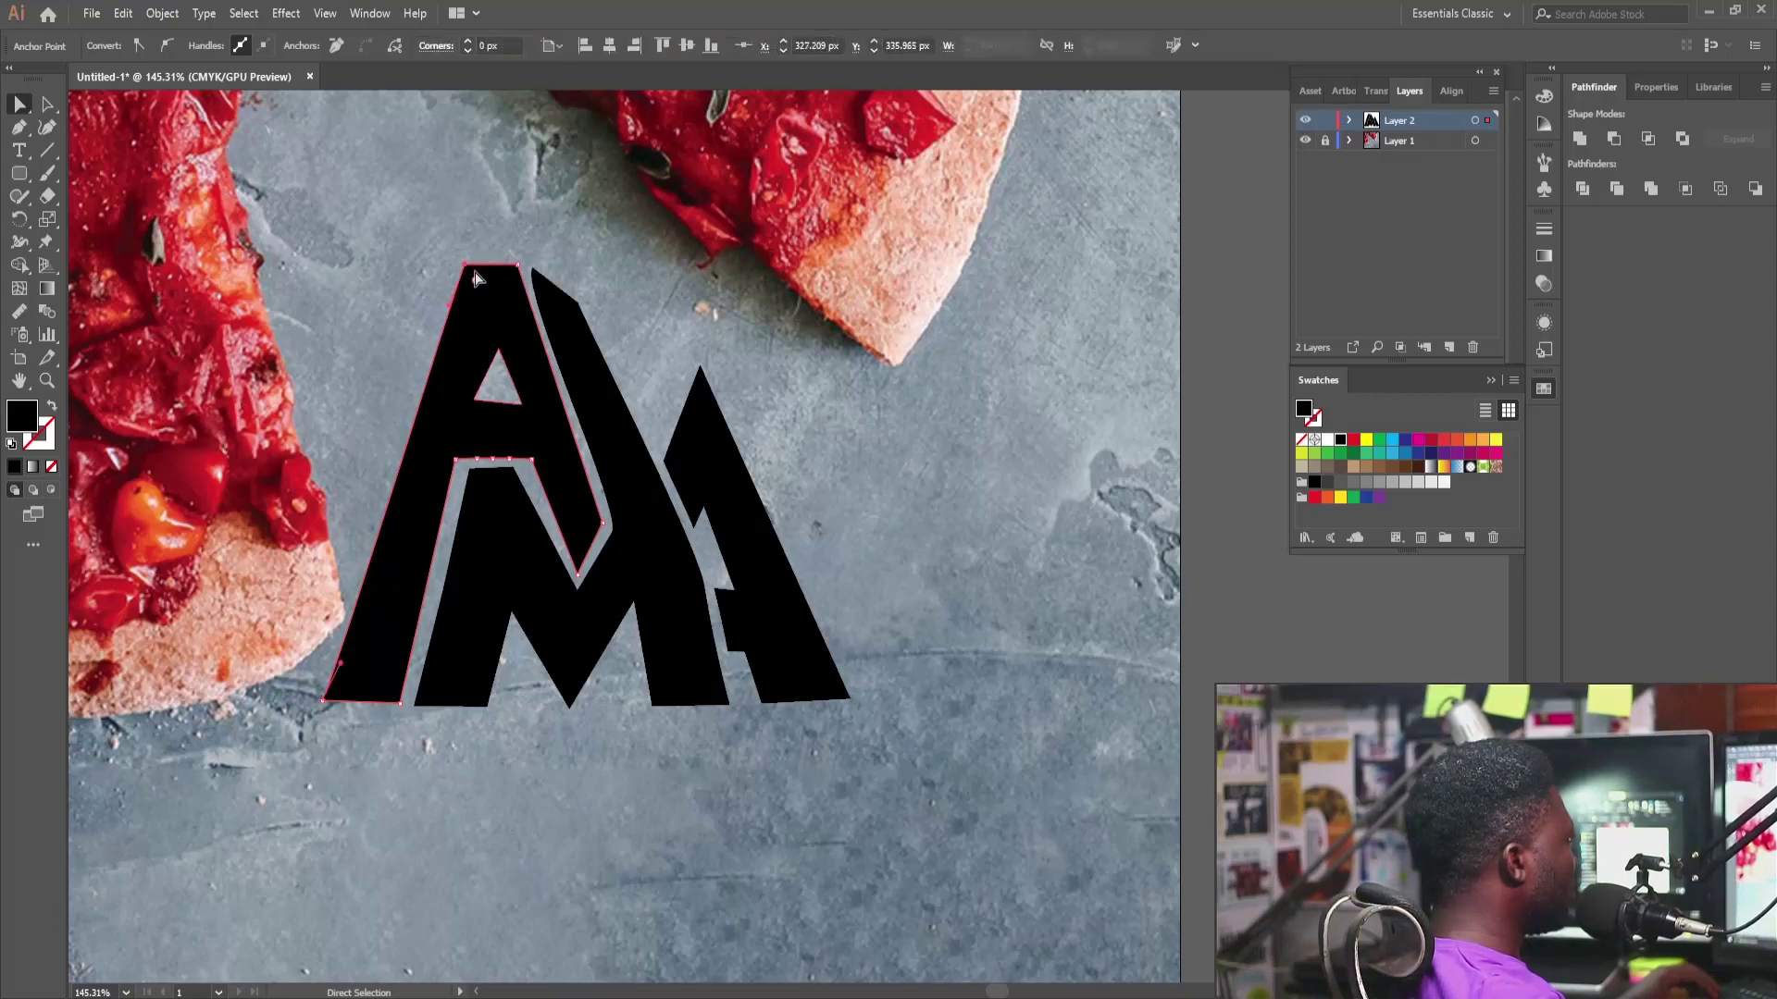
left_click_drag(469, 266, 500, 205)
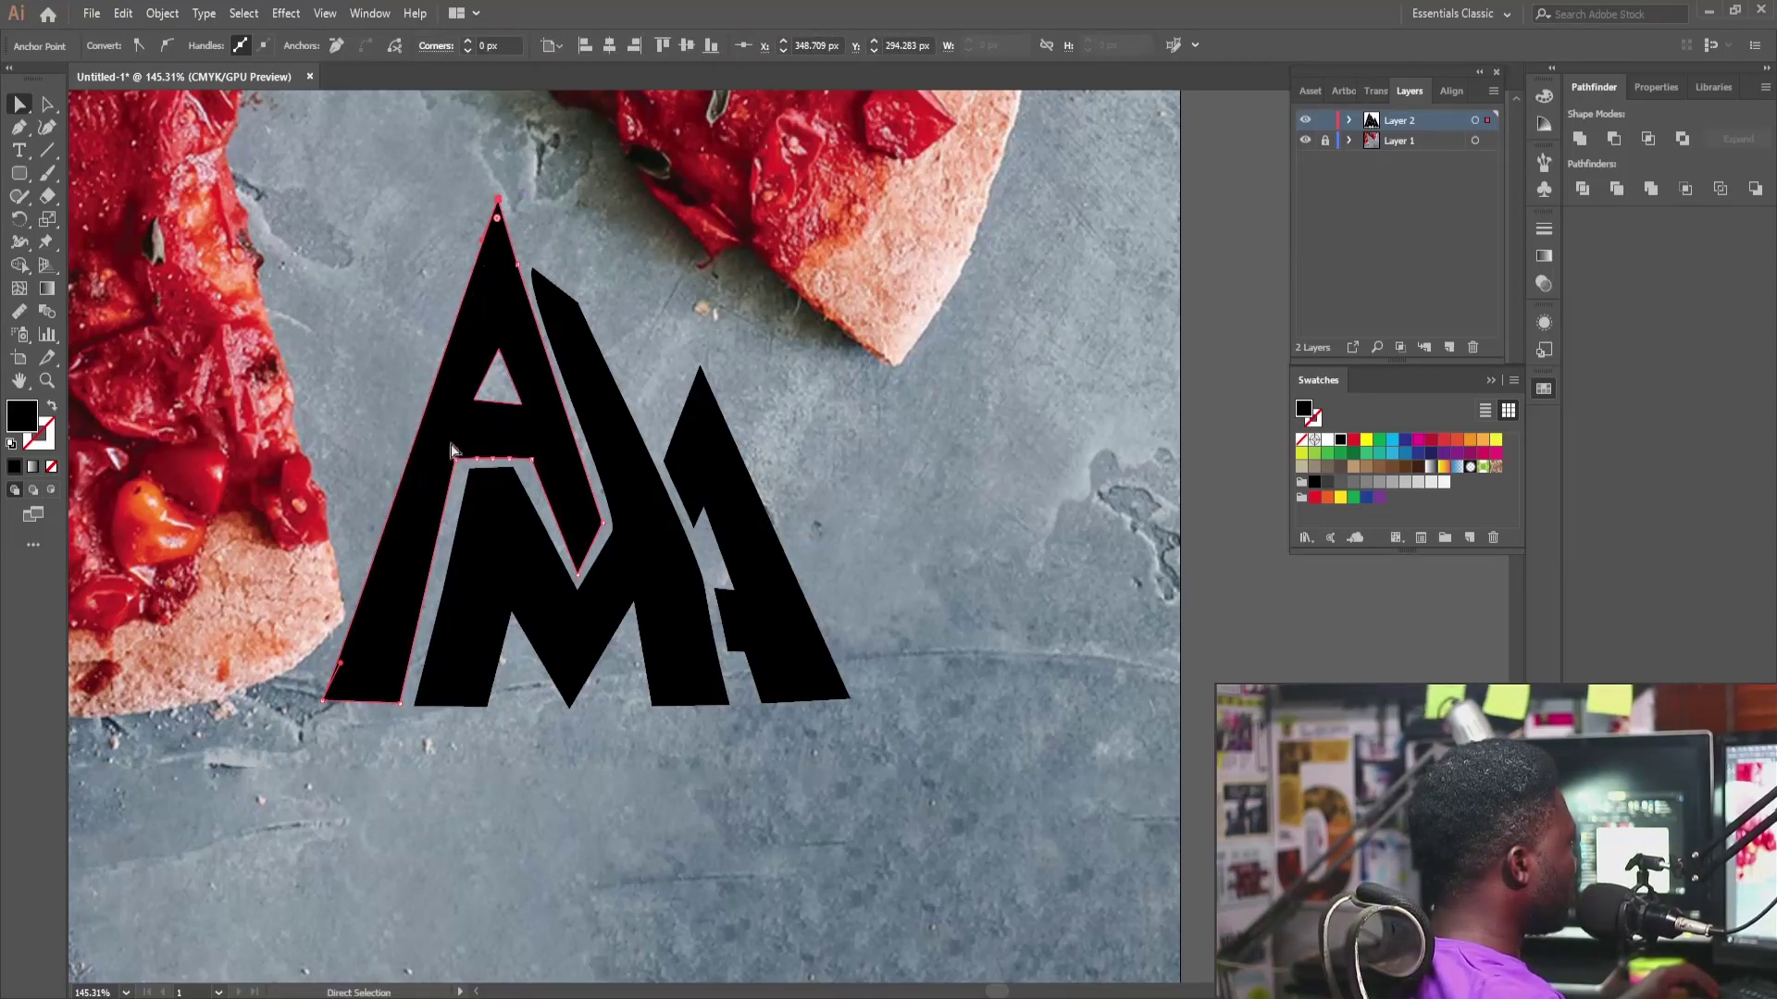
left_click_drag(342, 669, 335, 661)
Step: Shift the second A's peak toward the M and remove the extra anchor point from its inner left edge
left_click(700, 423)
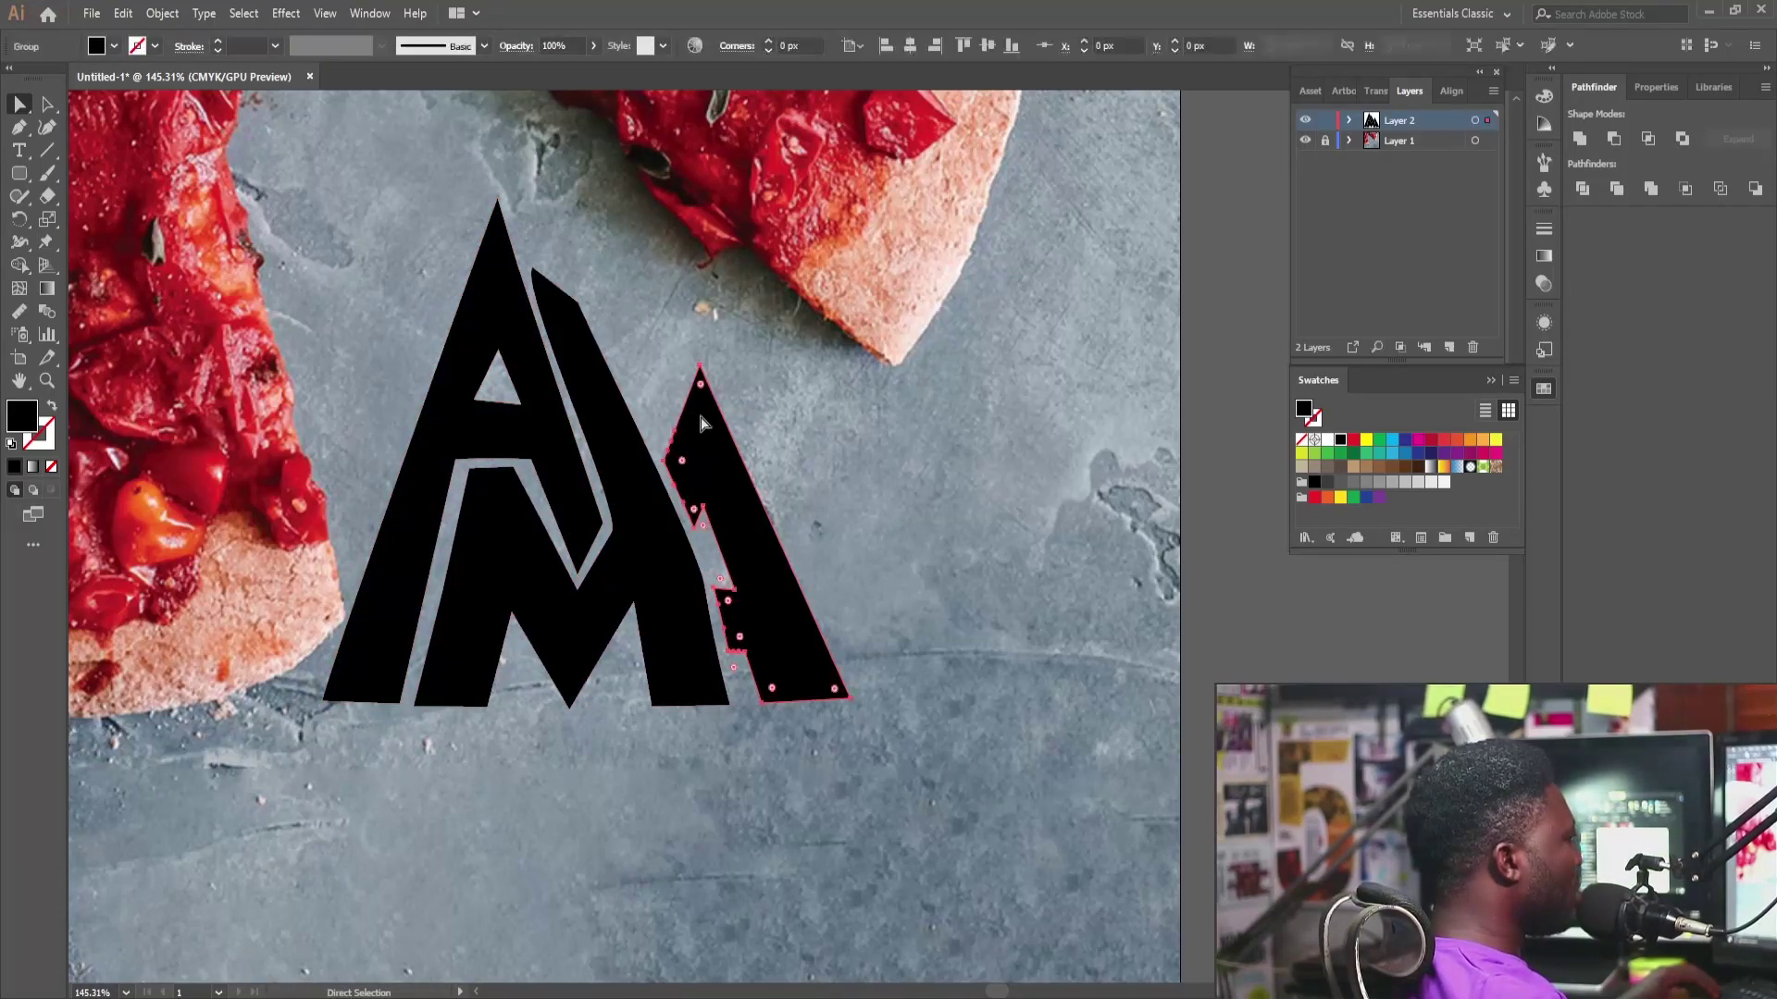
left_click_drag(700, 368, 663, 363)
left_click(678, 437)
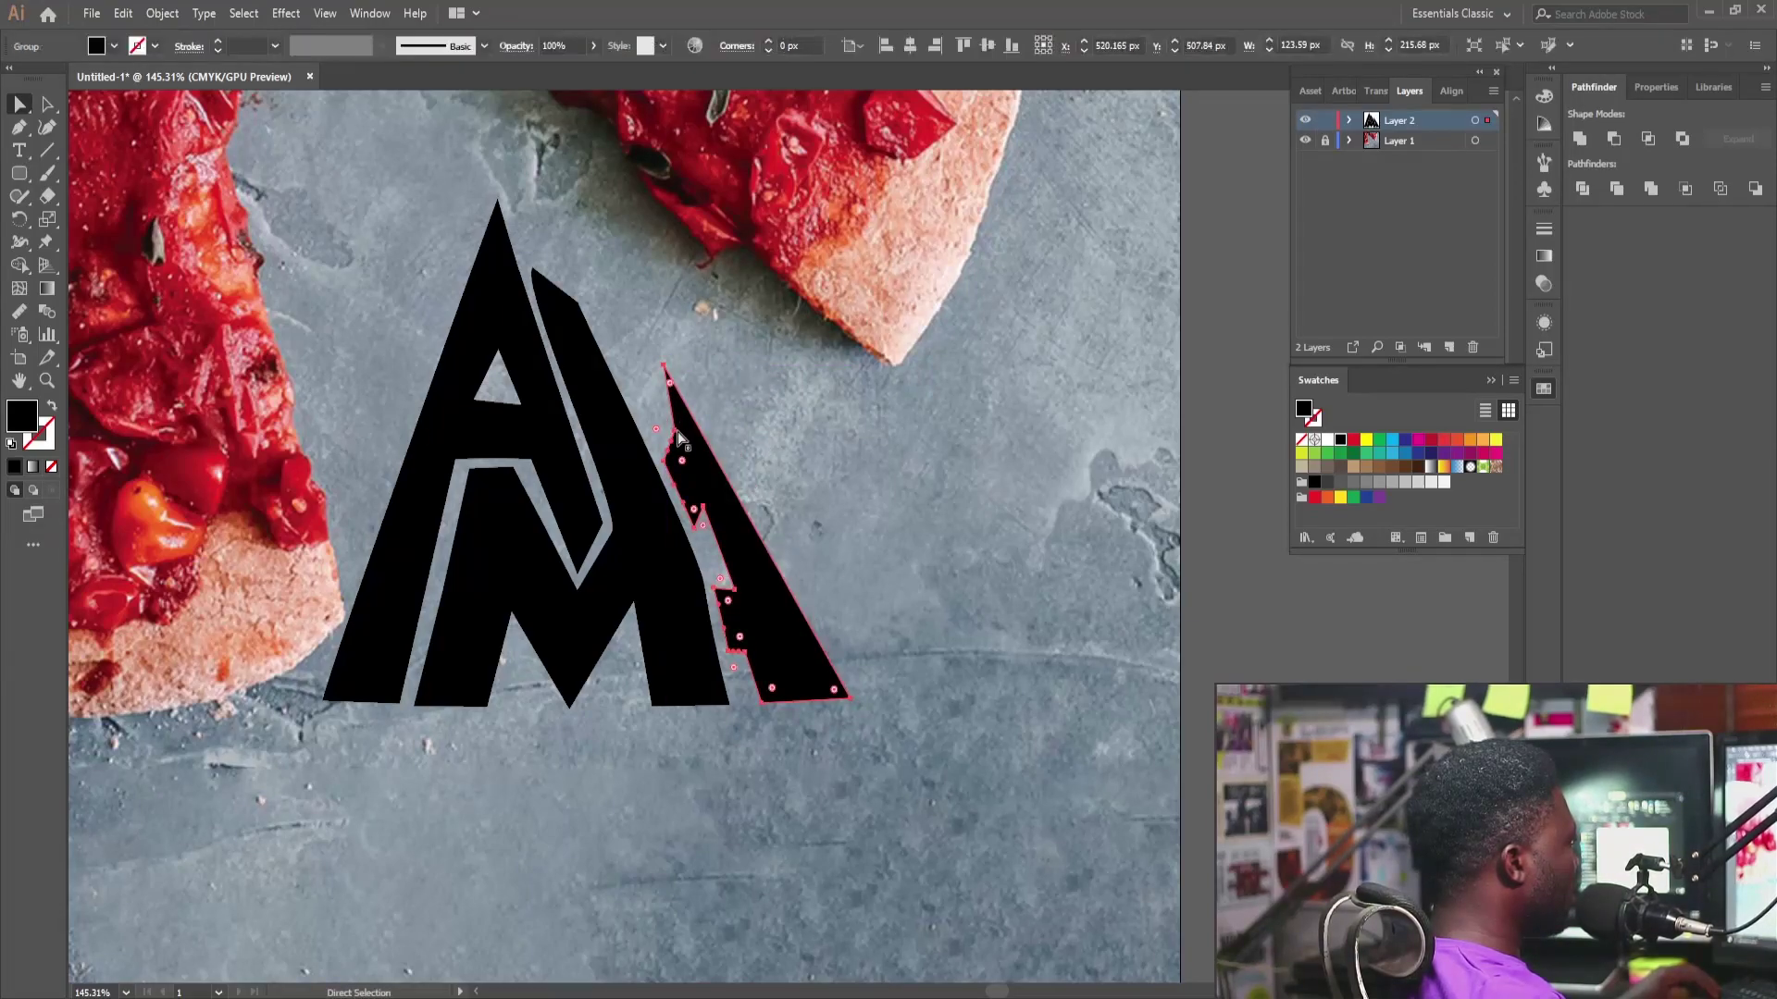
key("p")
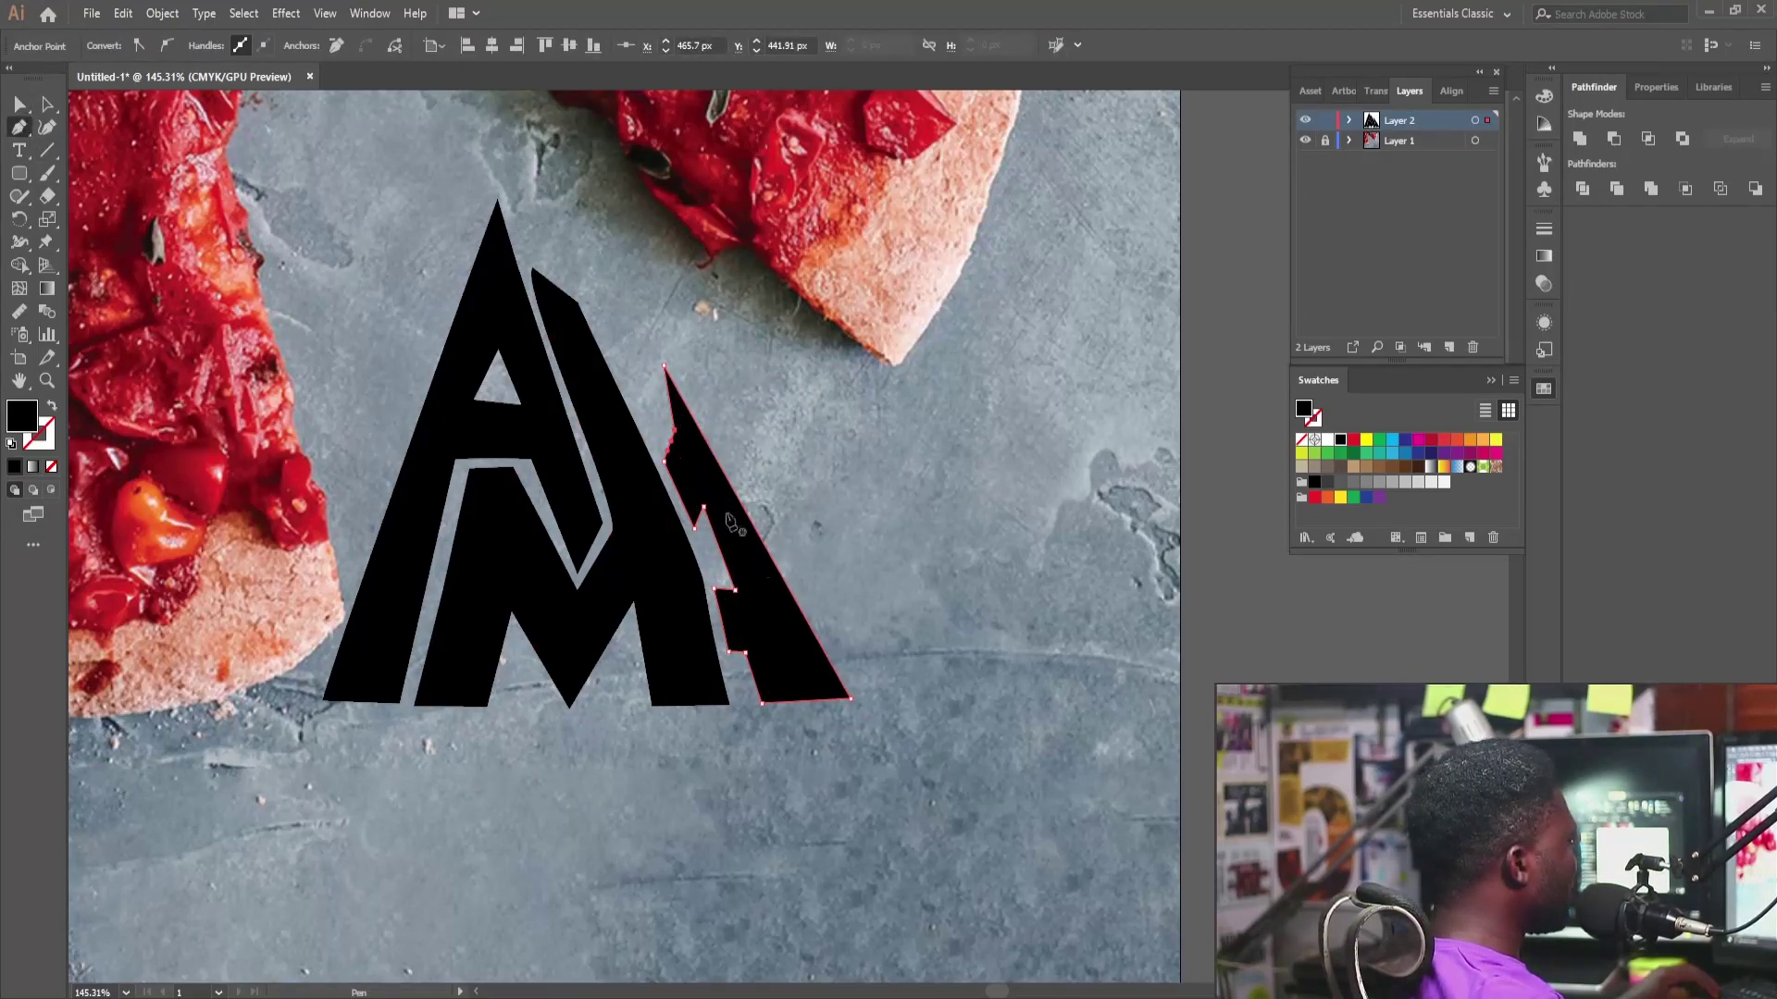
left_click(675, 432)
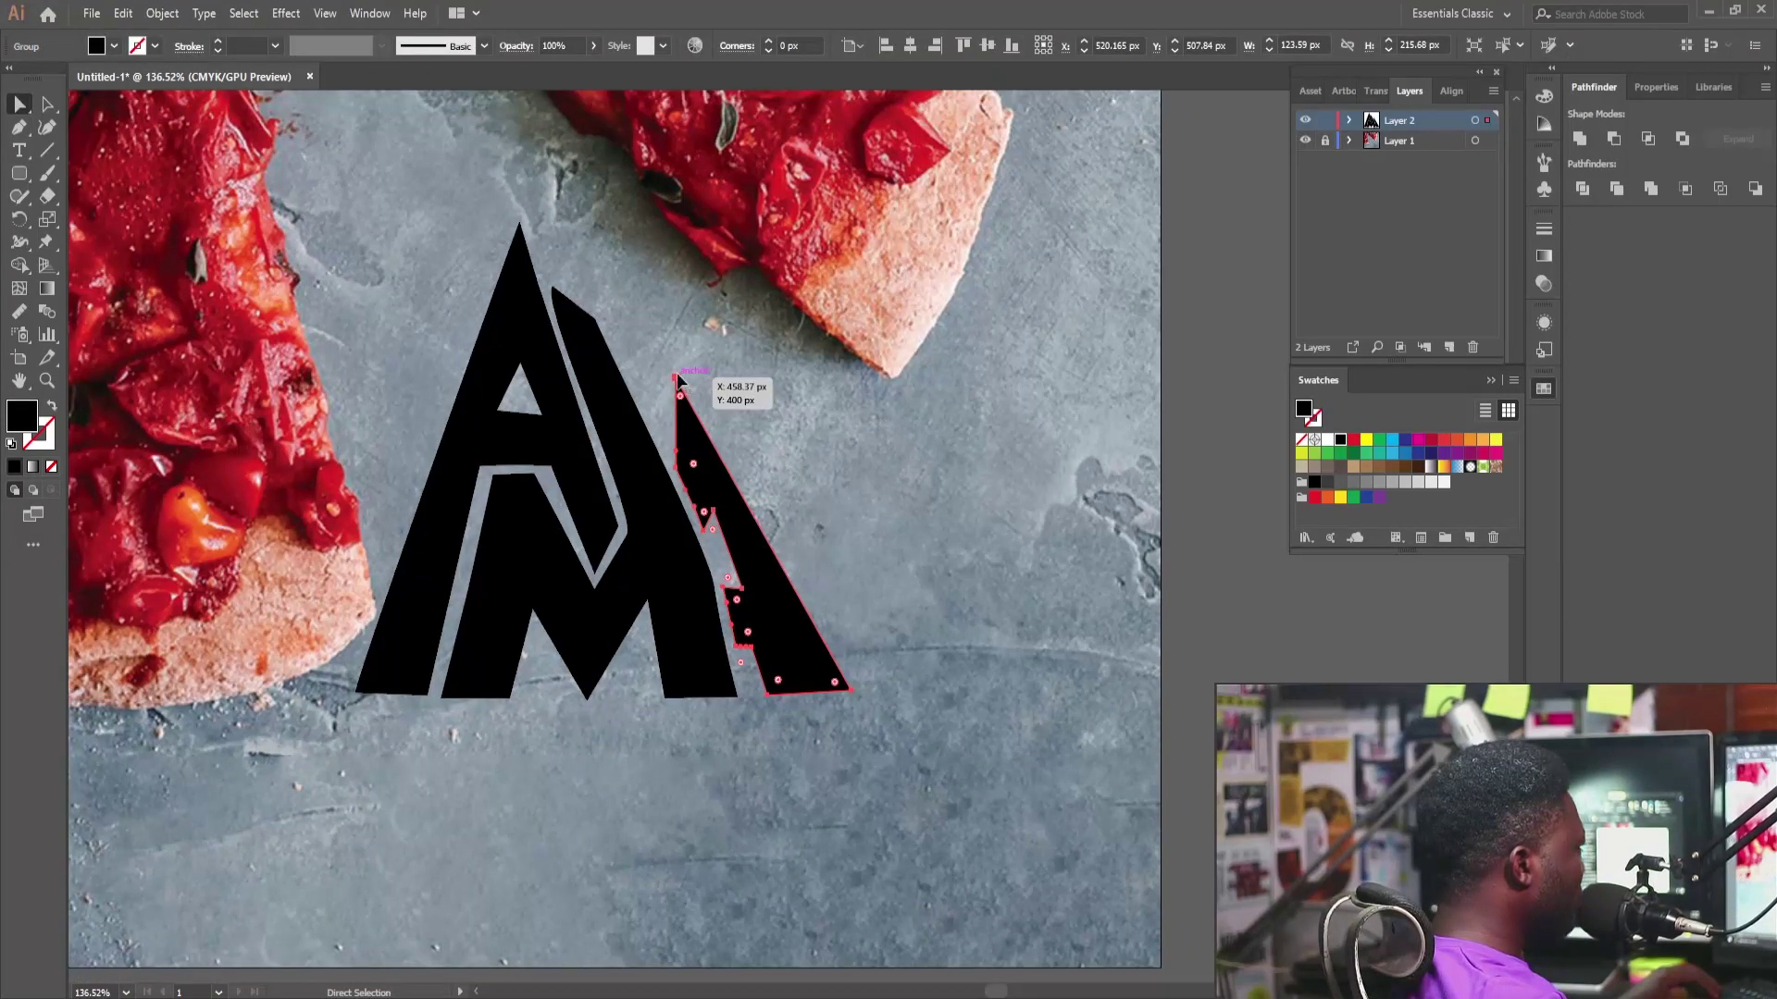
Step: Lower the second A's peak and move it slightly outward to form a compact slanted tip beside the M
left_click(677, 375)
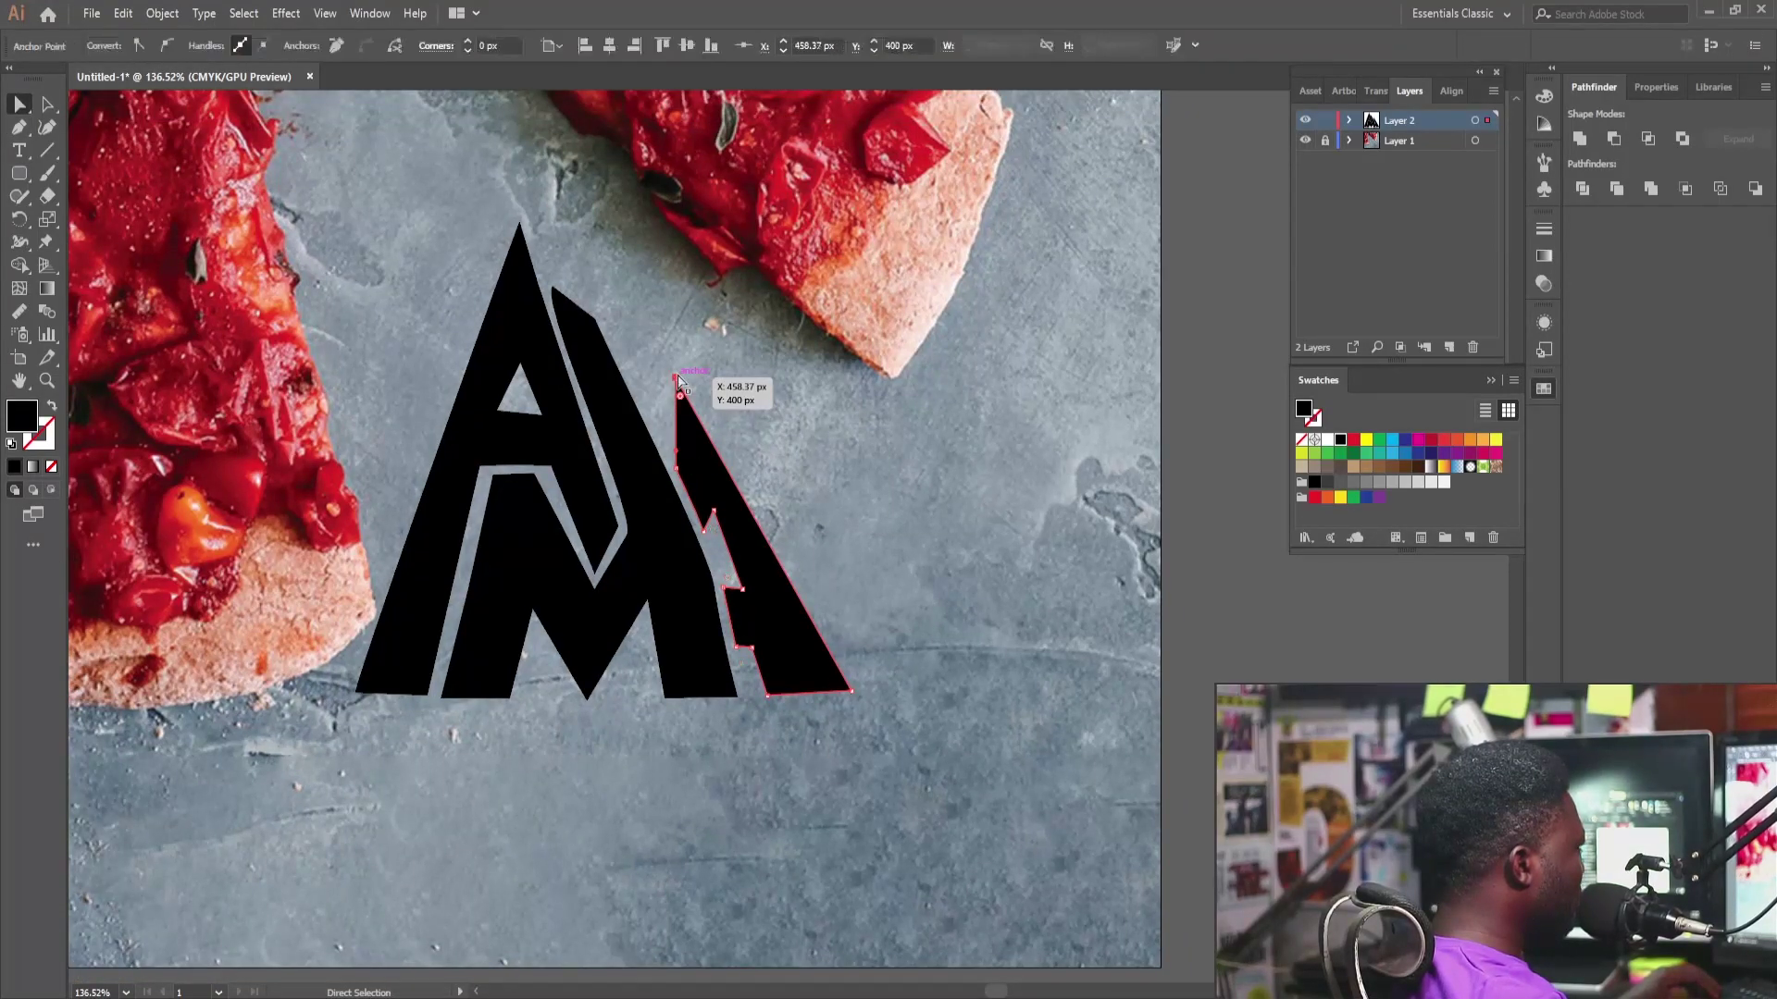
left_click_drag(677, 376, 687, 404)
left_click(705, 389)
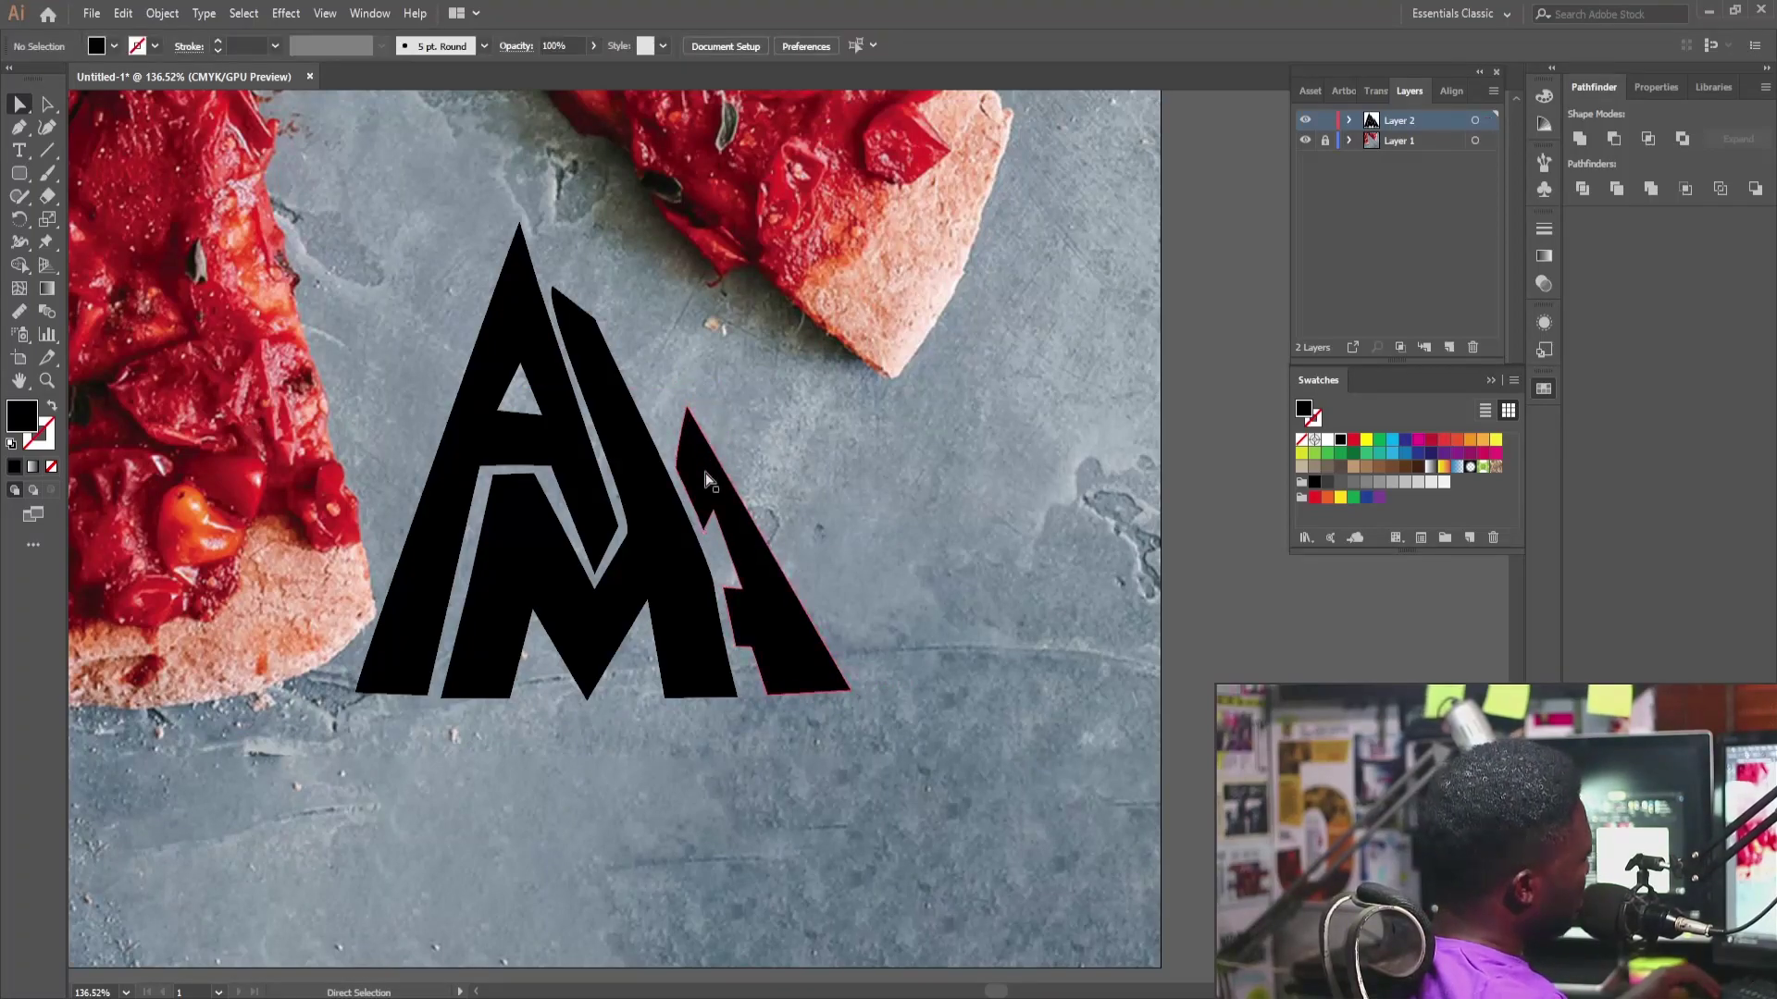
left_click_drag(687, 408, 692, 417)
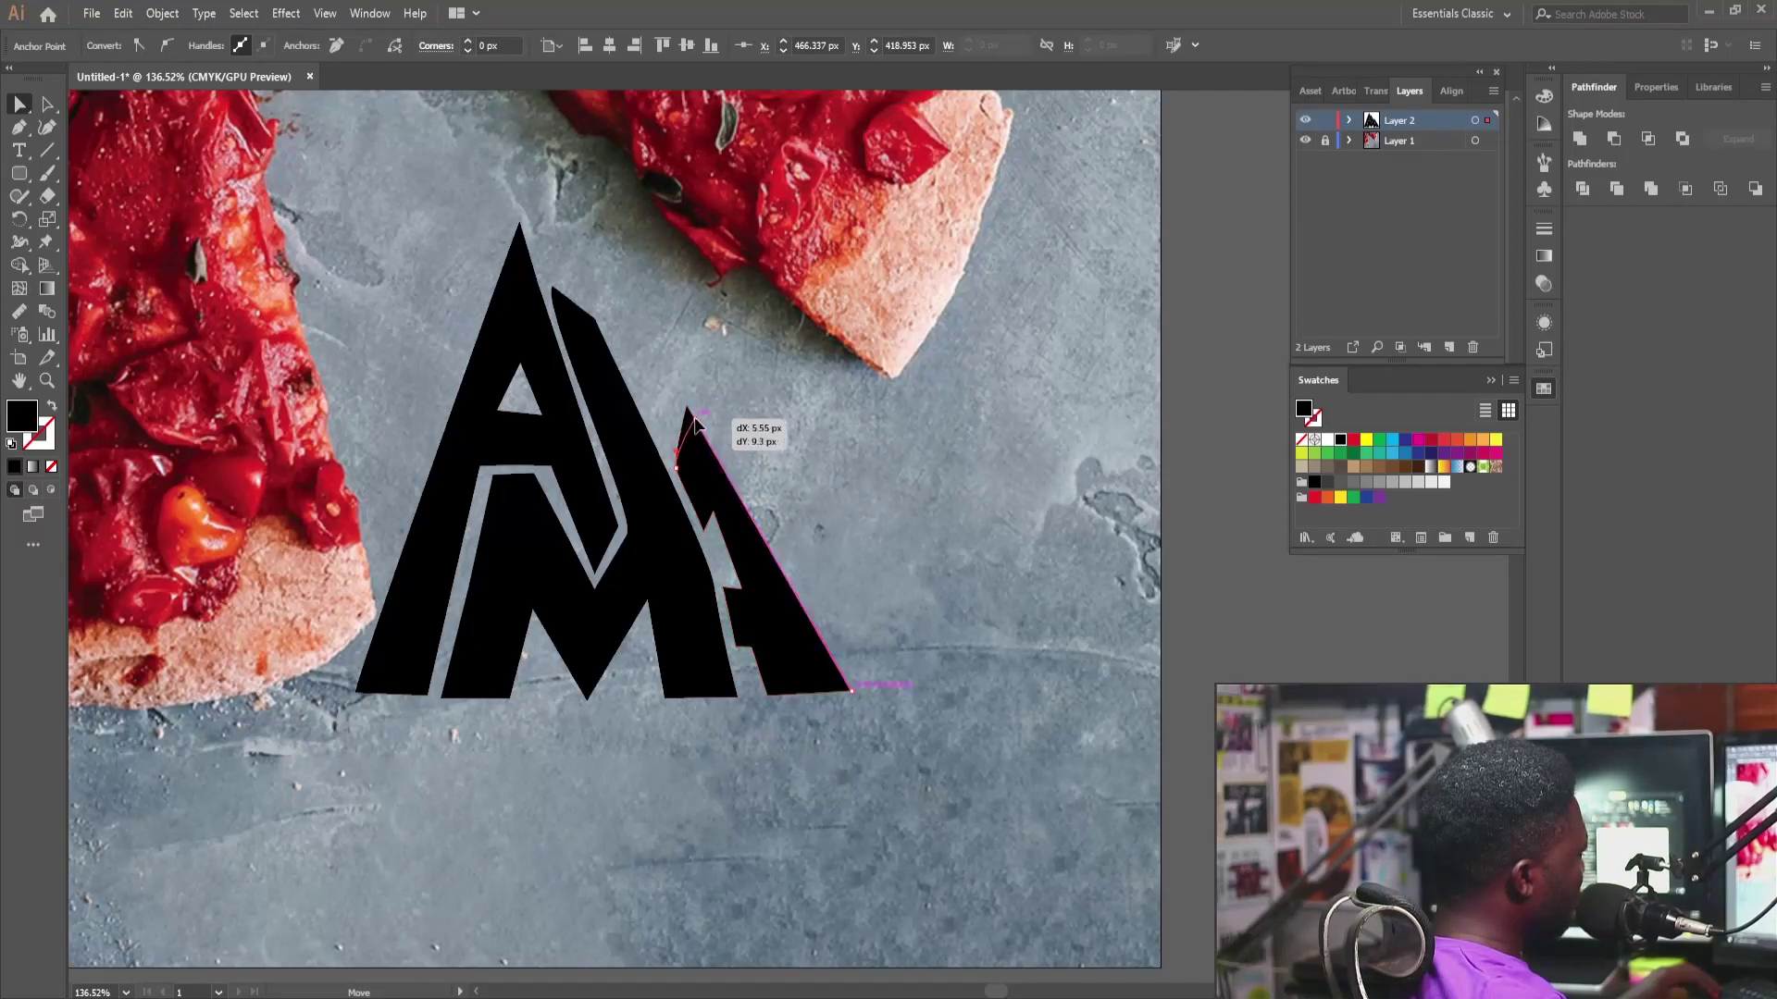
left_click(711, 393)
Step: Round the upper tips of the first A, the M's extended stem and the second A with the Anchor Point tool
scroll(520, 283, "up", 3)
left_click_drag(520, 283, 505, 367)
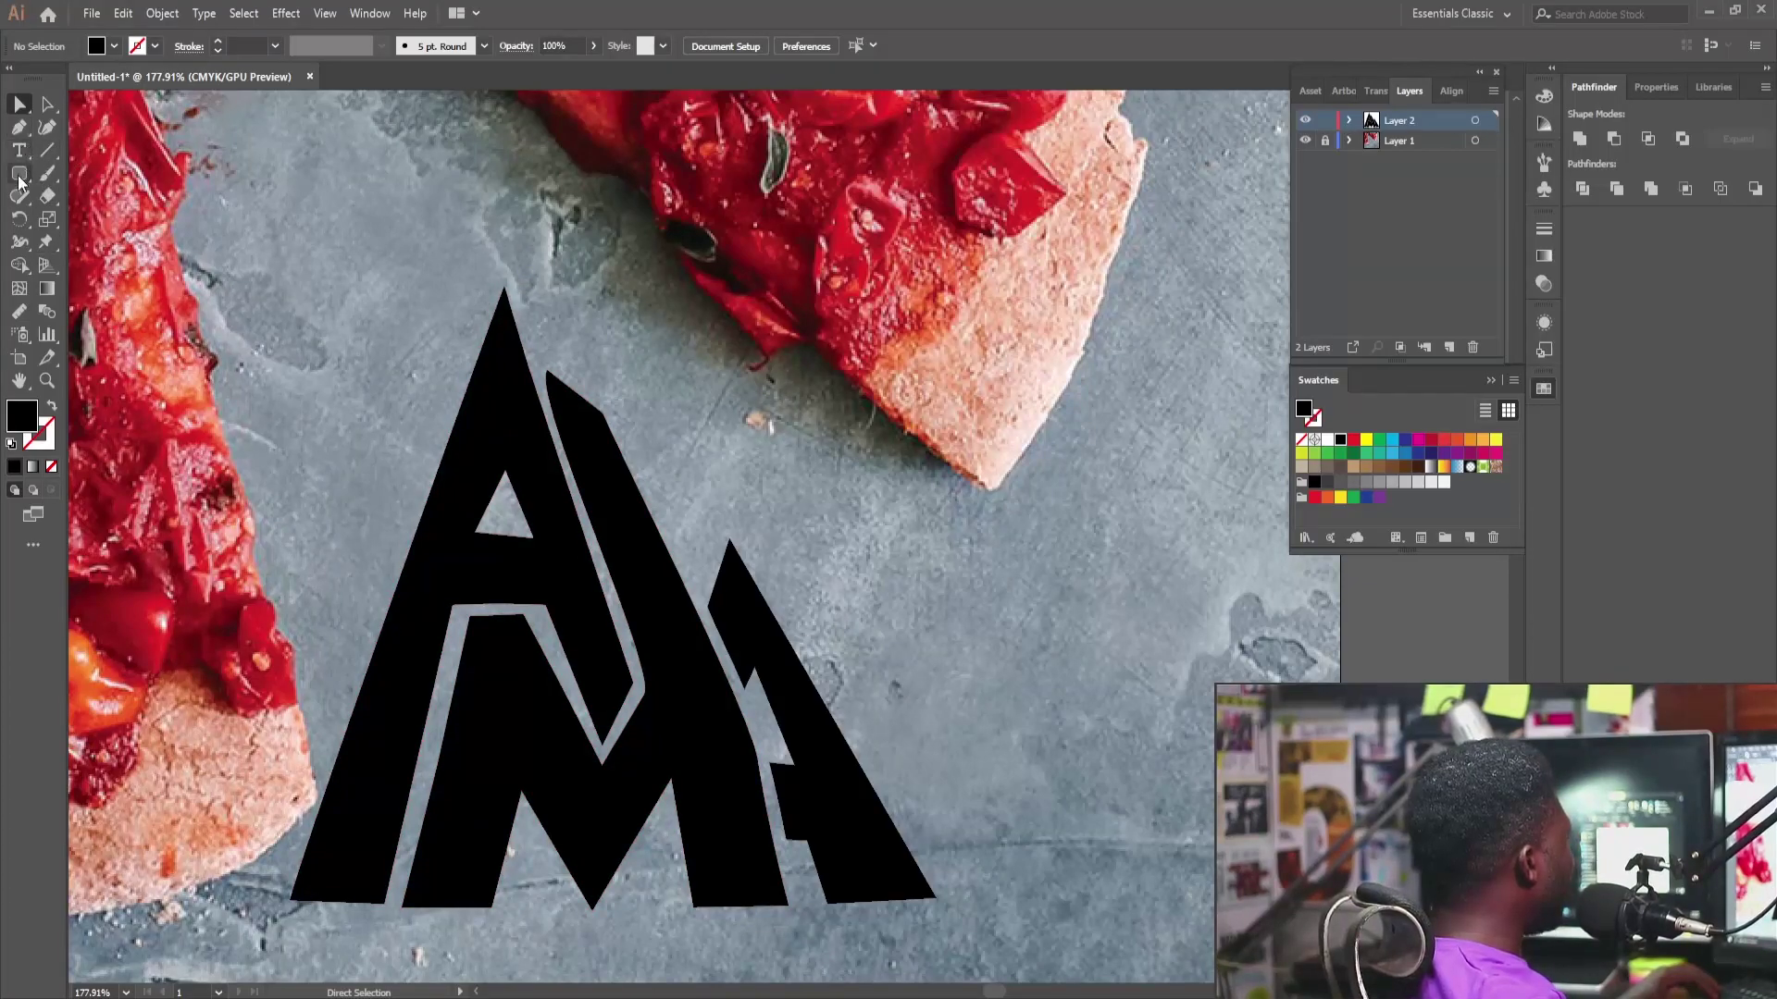
key("shift+c")
left_click_drag(506, 291, 519, 288)
left_click_drag(547, 374, 563, 366)
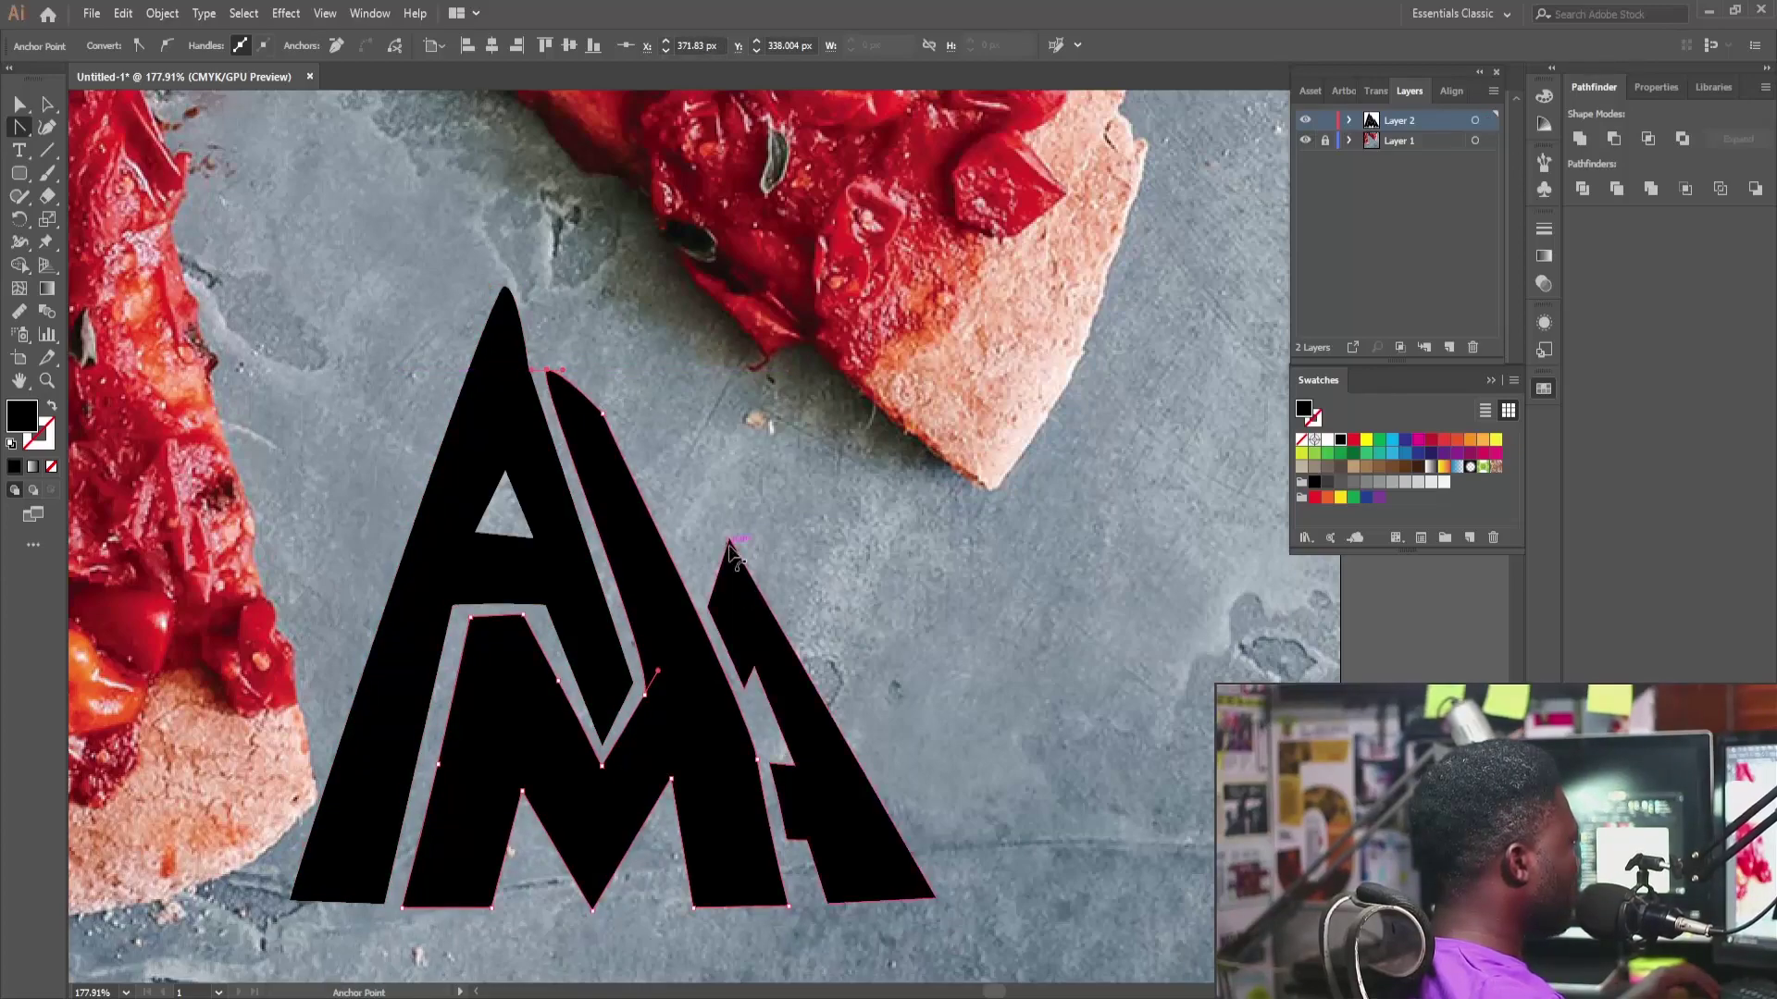
left_click_drag(730, 540, 745, 537)
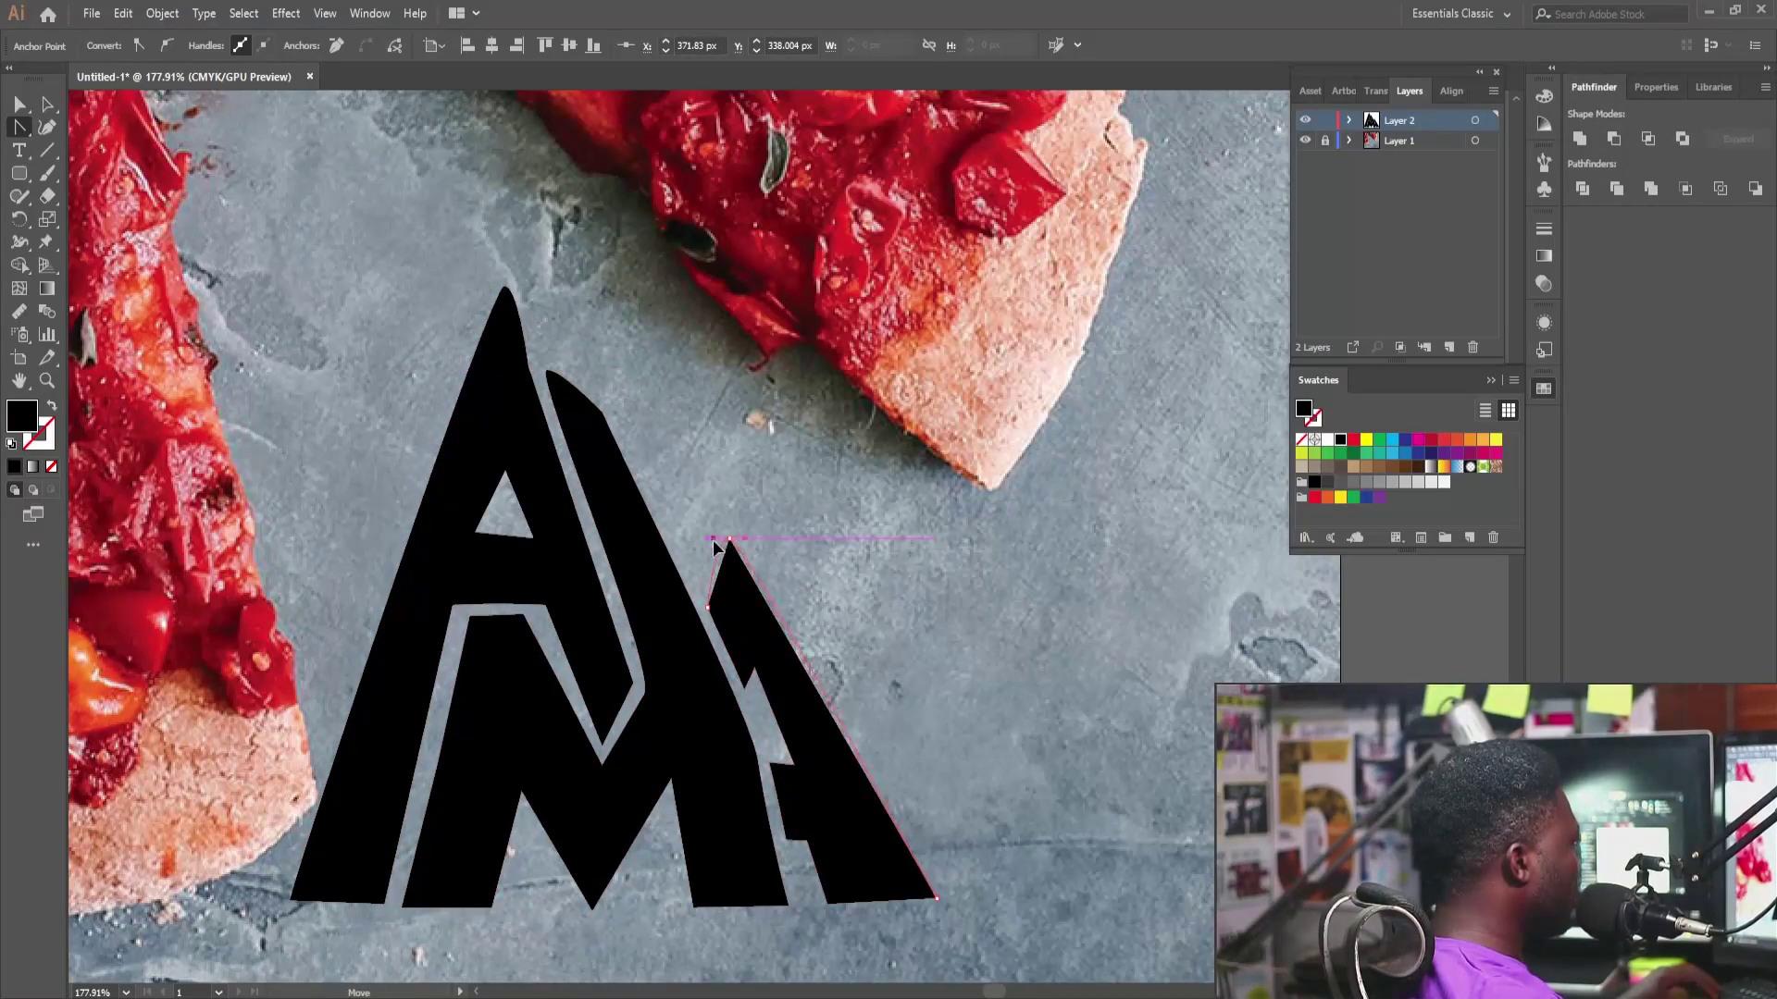
Step: Round the bottom corners of the feet of both A's and the M with the Anchor Point tool
left_click_drag(596, 915, 577, 909)
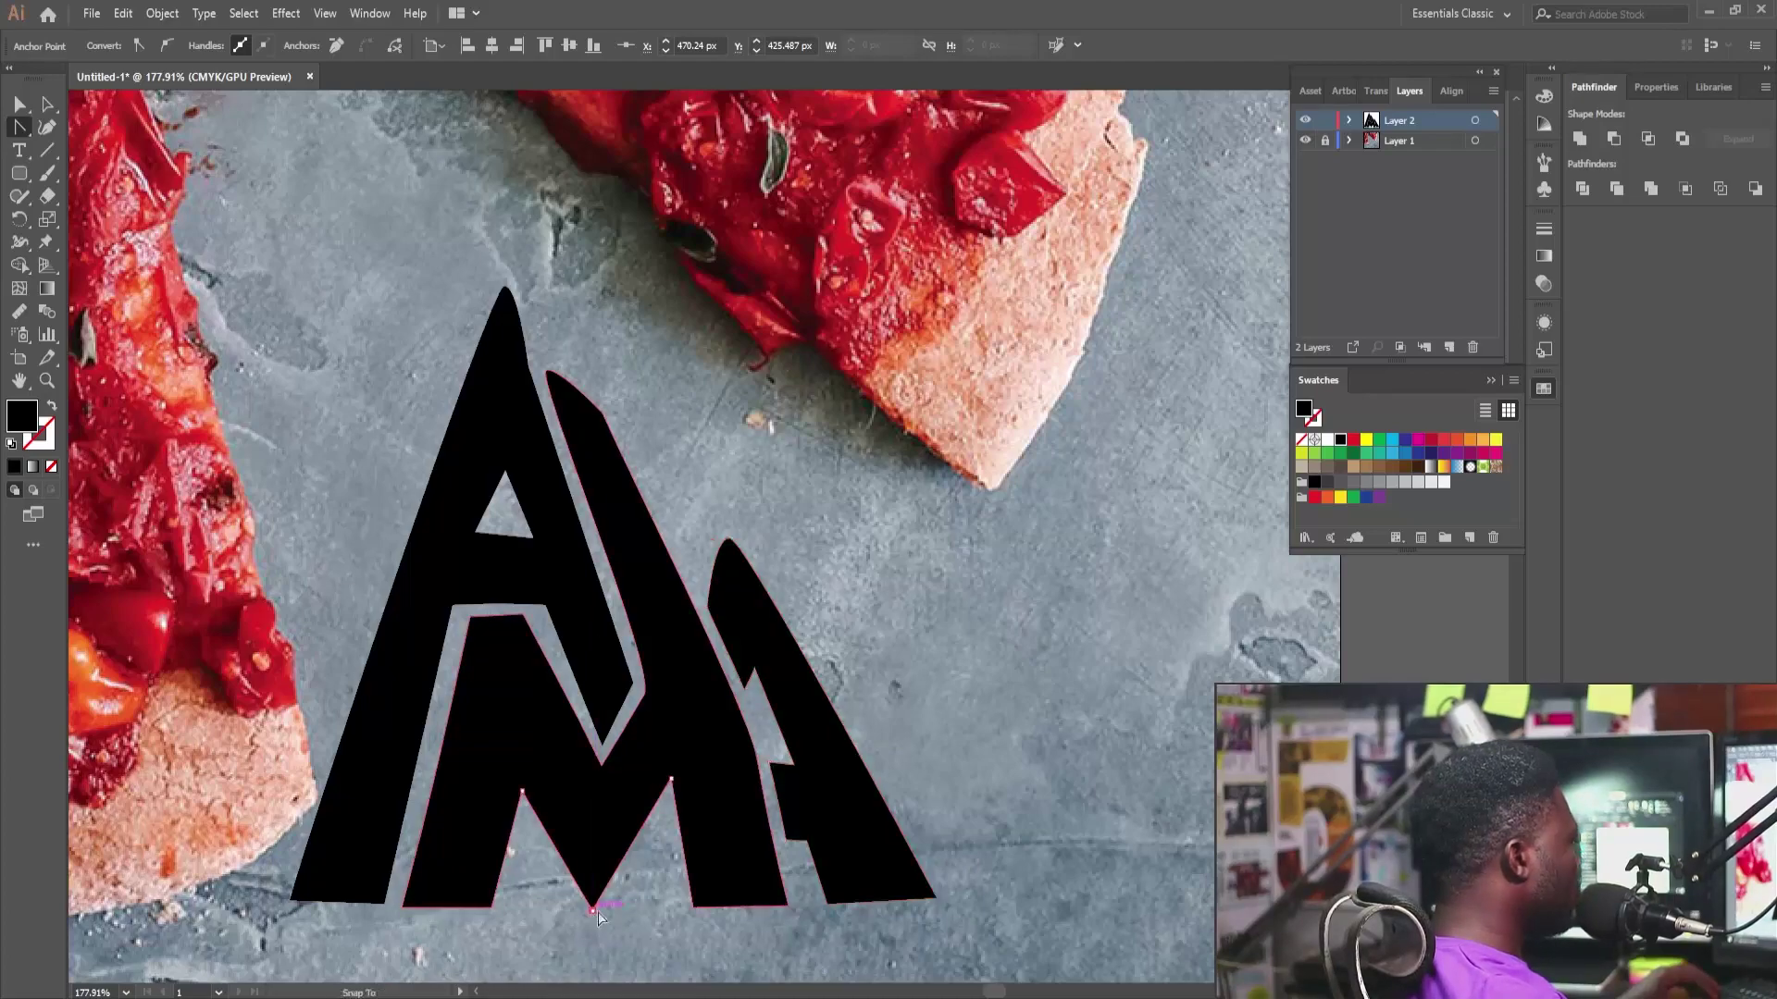
left_click(389, 900)
left_click_drag(375, 913, 374, 913)
left_click_drag(713, 608, 555, 536)
left_click_drag(778, 826, 780, 823)
left_click(685, 846)
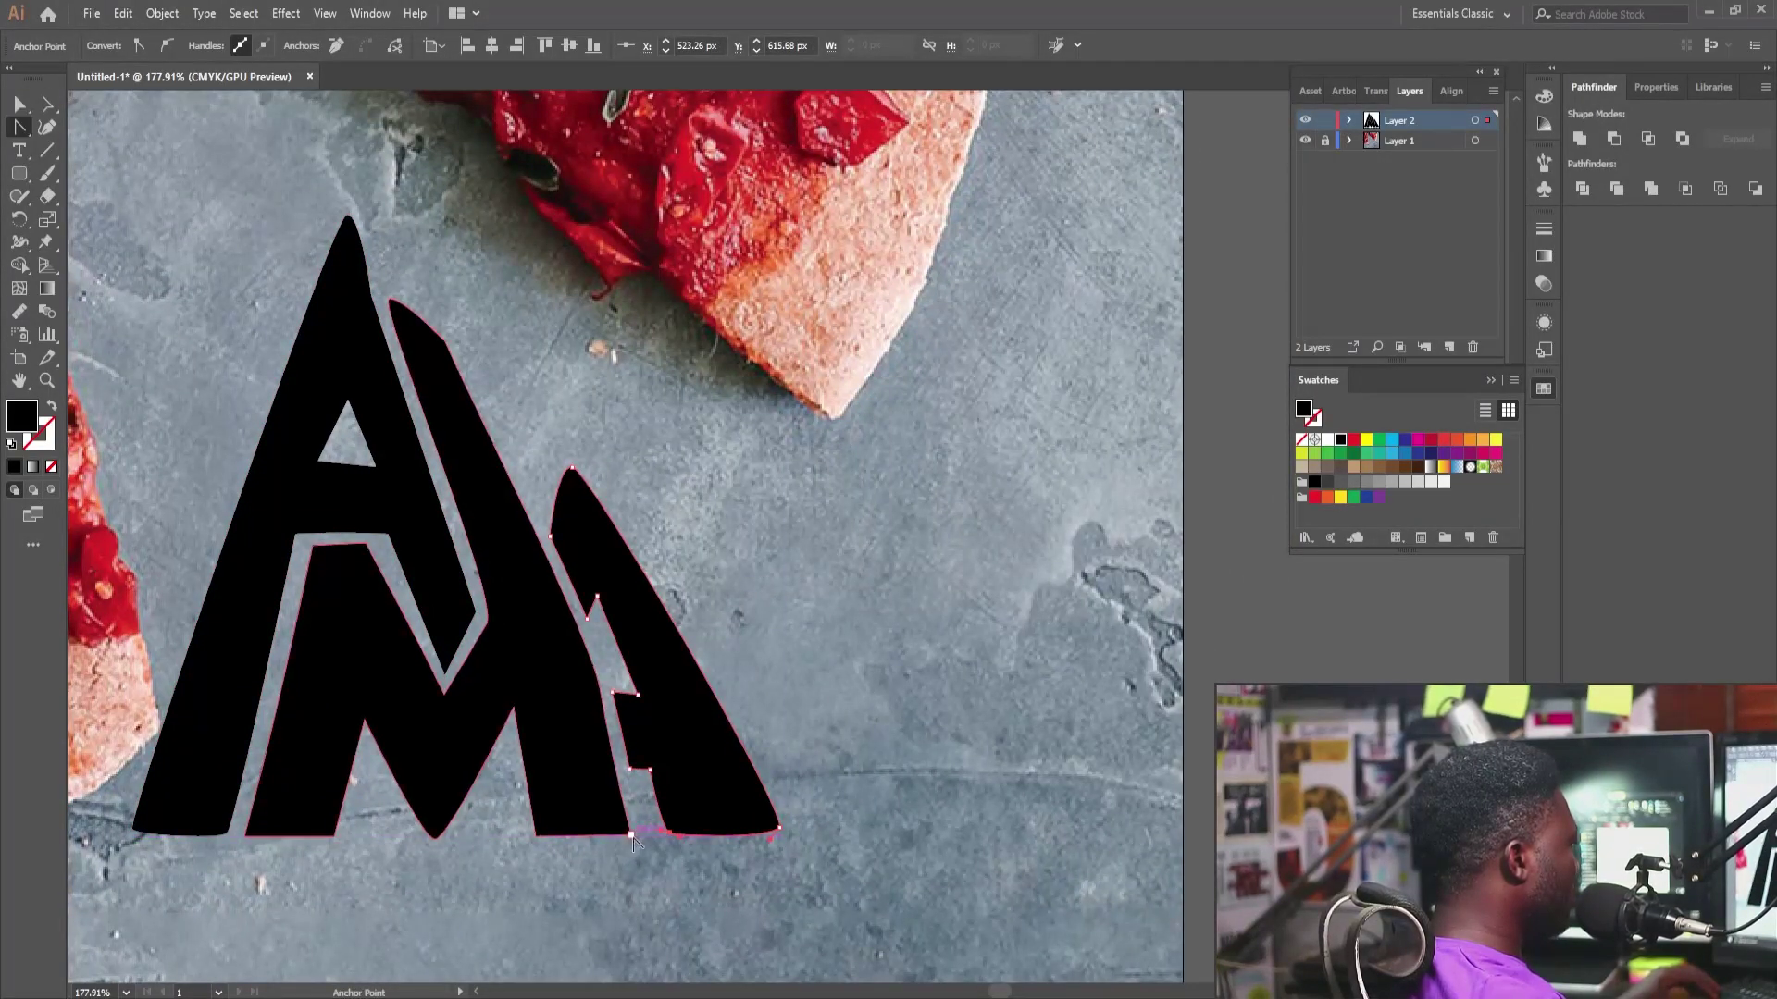
left_click(626, 844)
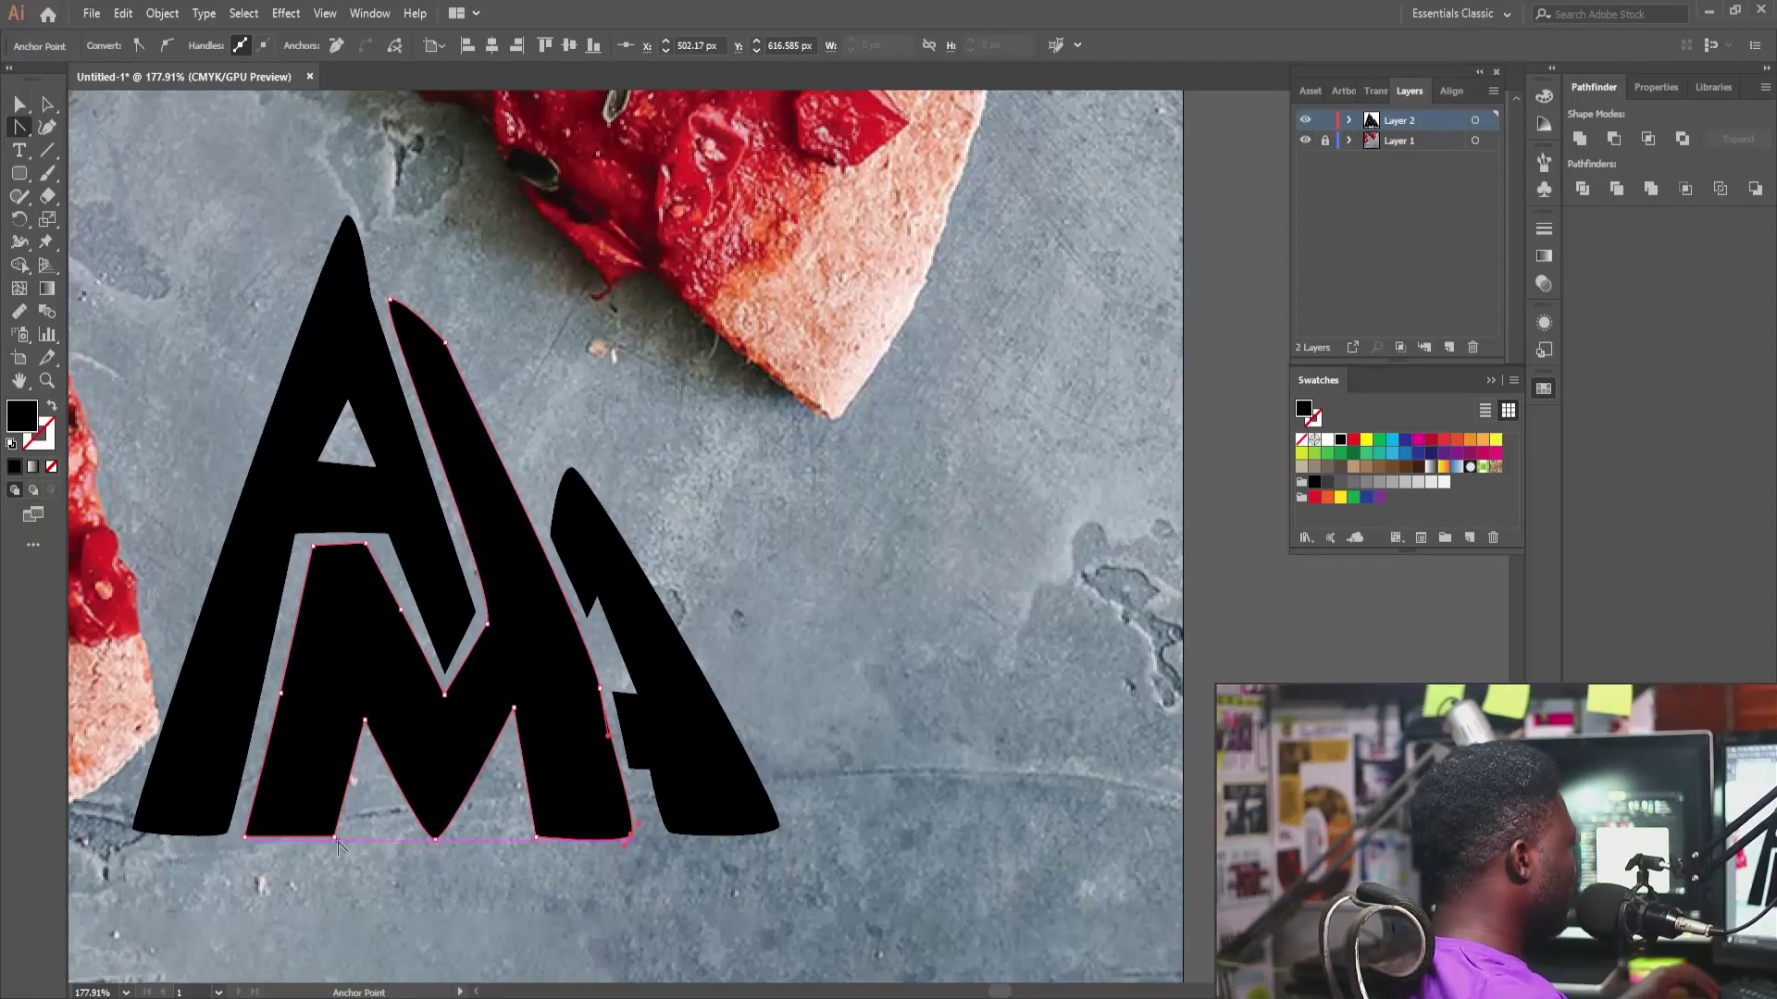
left_click(325, 842)
left_click(537, 837)
left_click_drag(524, 830, 522, 827)
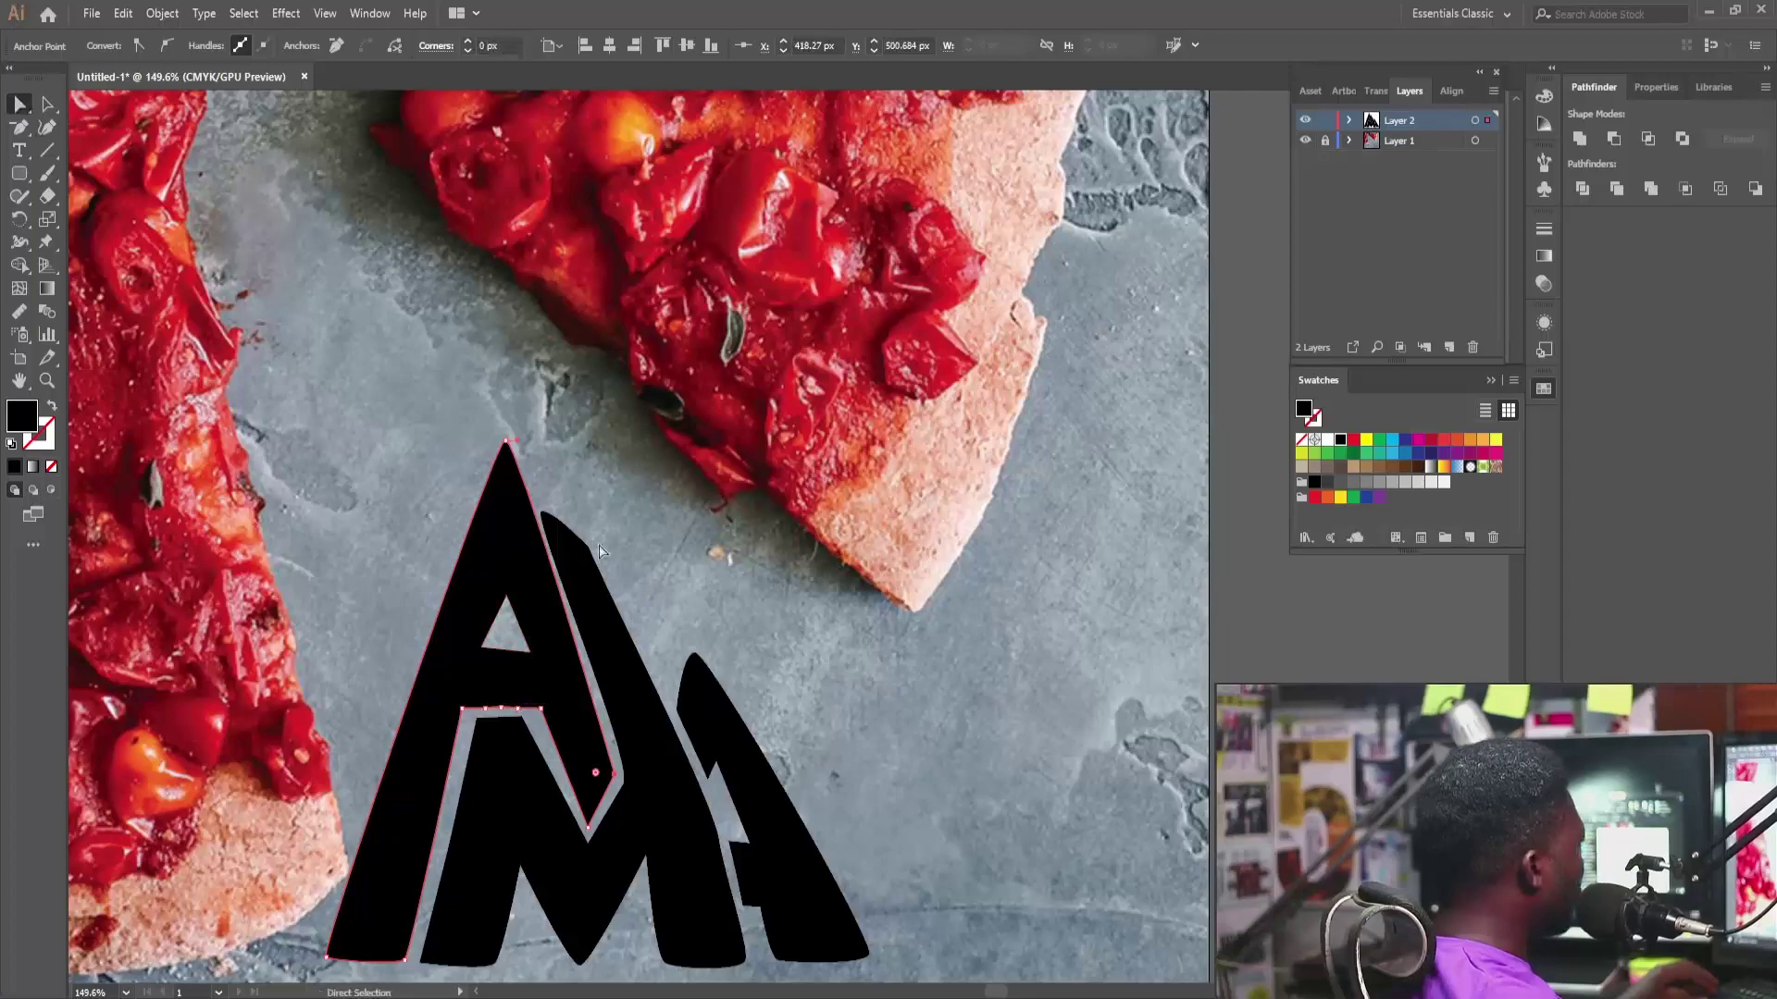
Step: Refine the rounded tip of the M's extended right stem by adjusting its curve handle
left_click(544, 513)
scroll(545, 515, "up", 3)
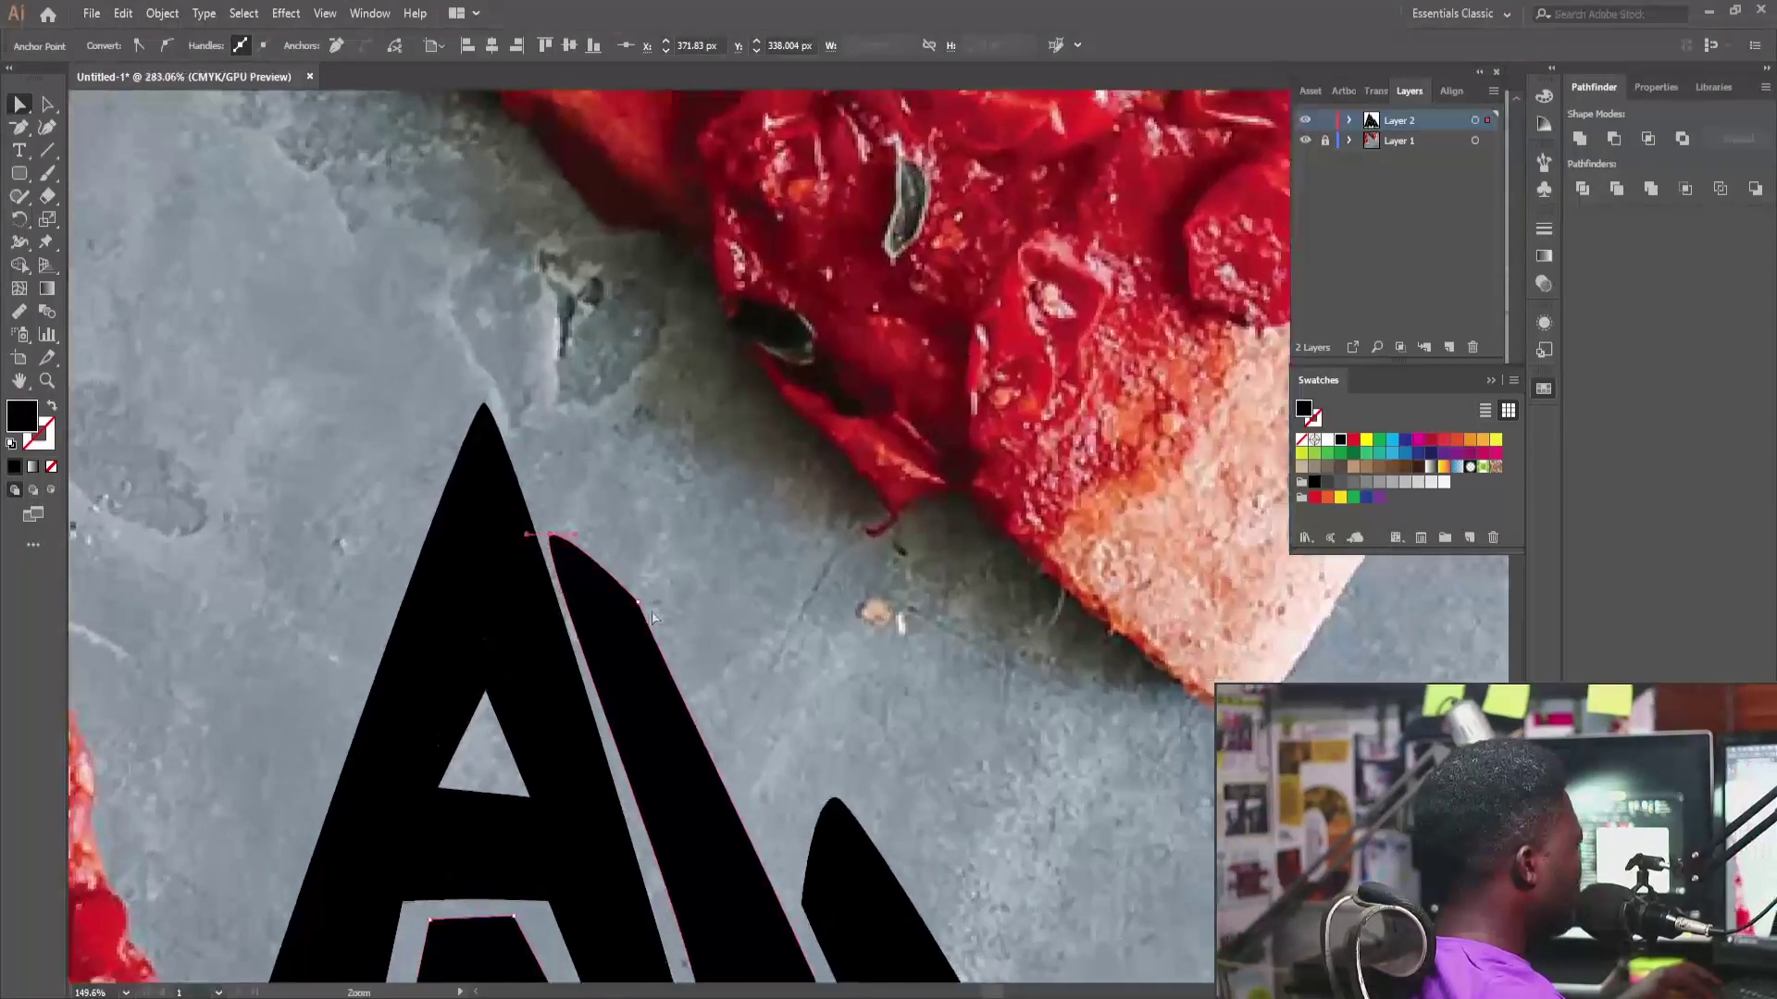
left_click_drag(550, 536, 558, 536)
left_click(672, 514)
left_click_drag(672, 514, 518, 611)
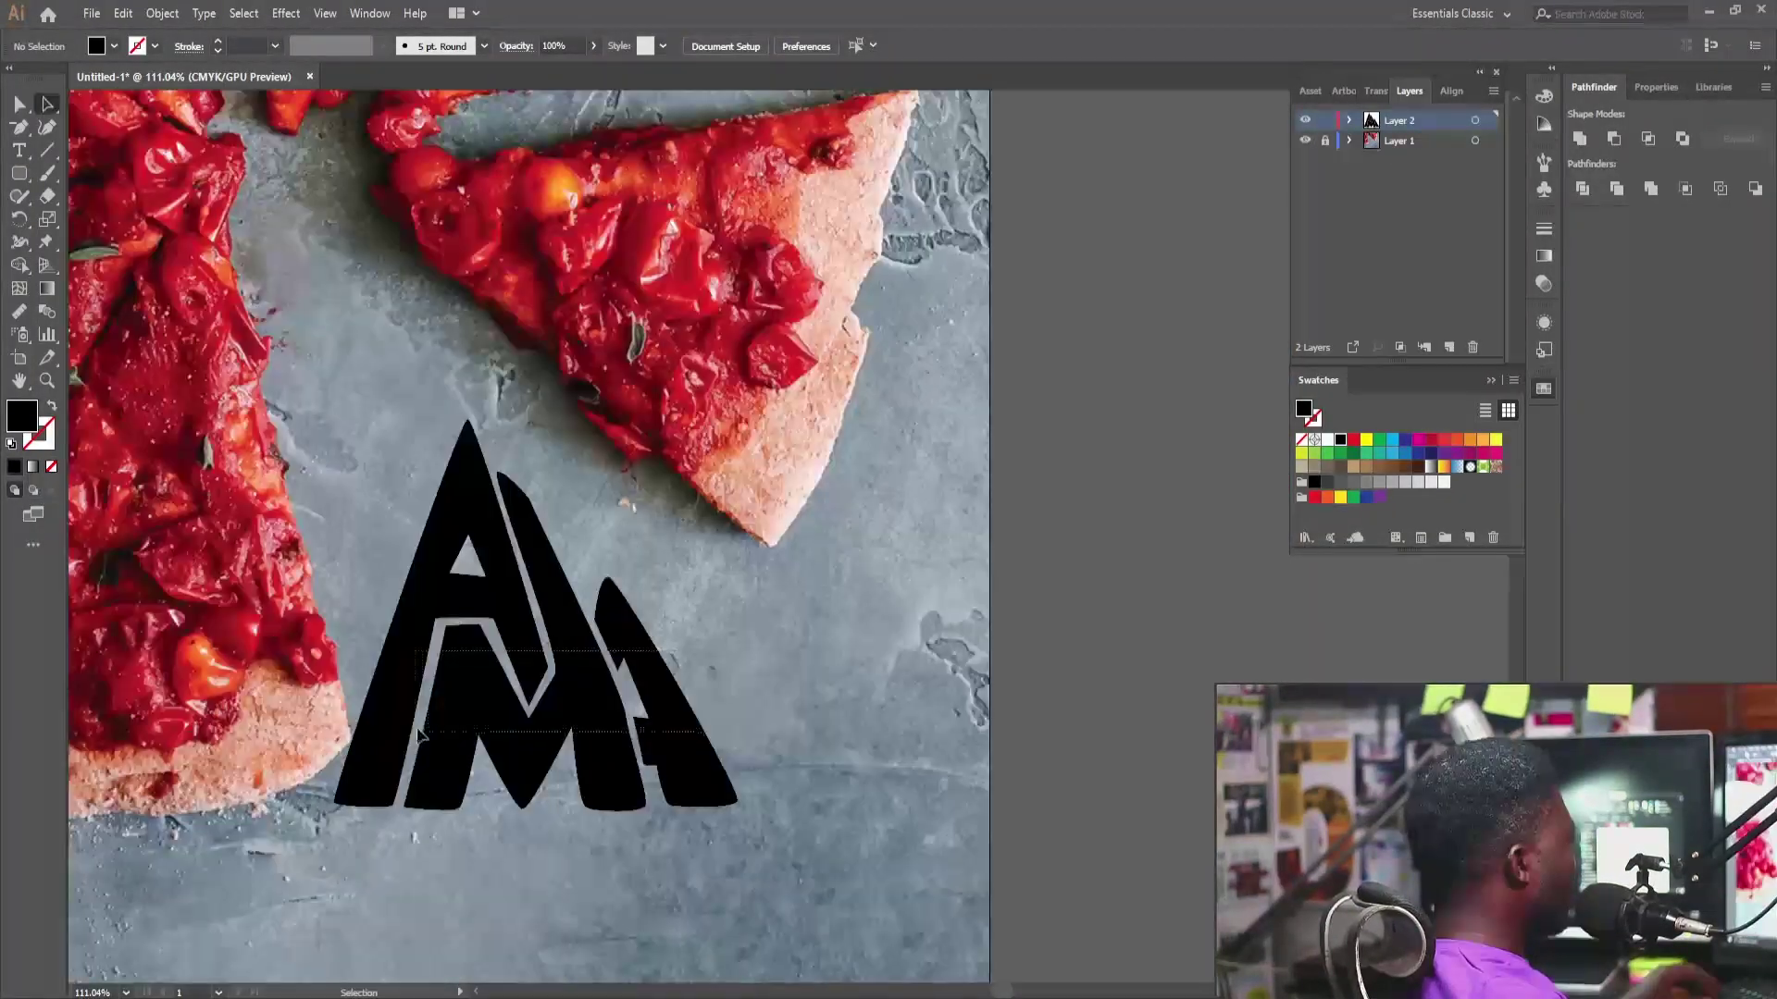
Step: Select all the interlocked letters and narrow them slightly while keeping their height
left_click_drag(418, 734, 398, 745)
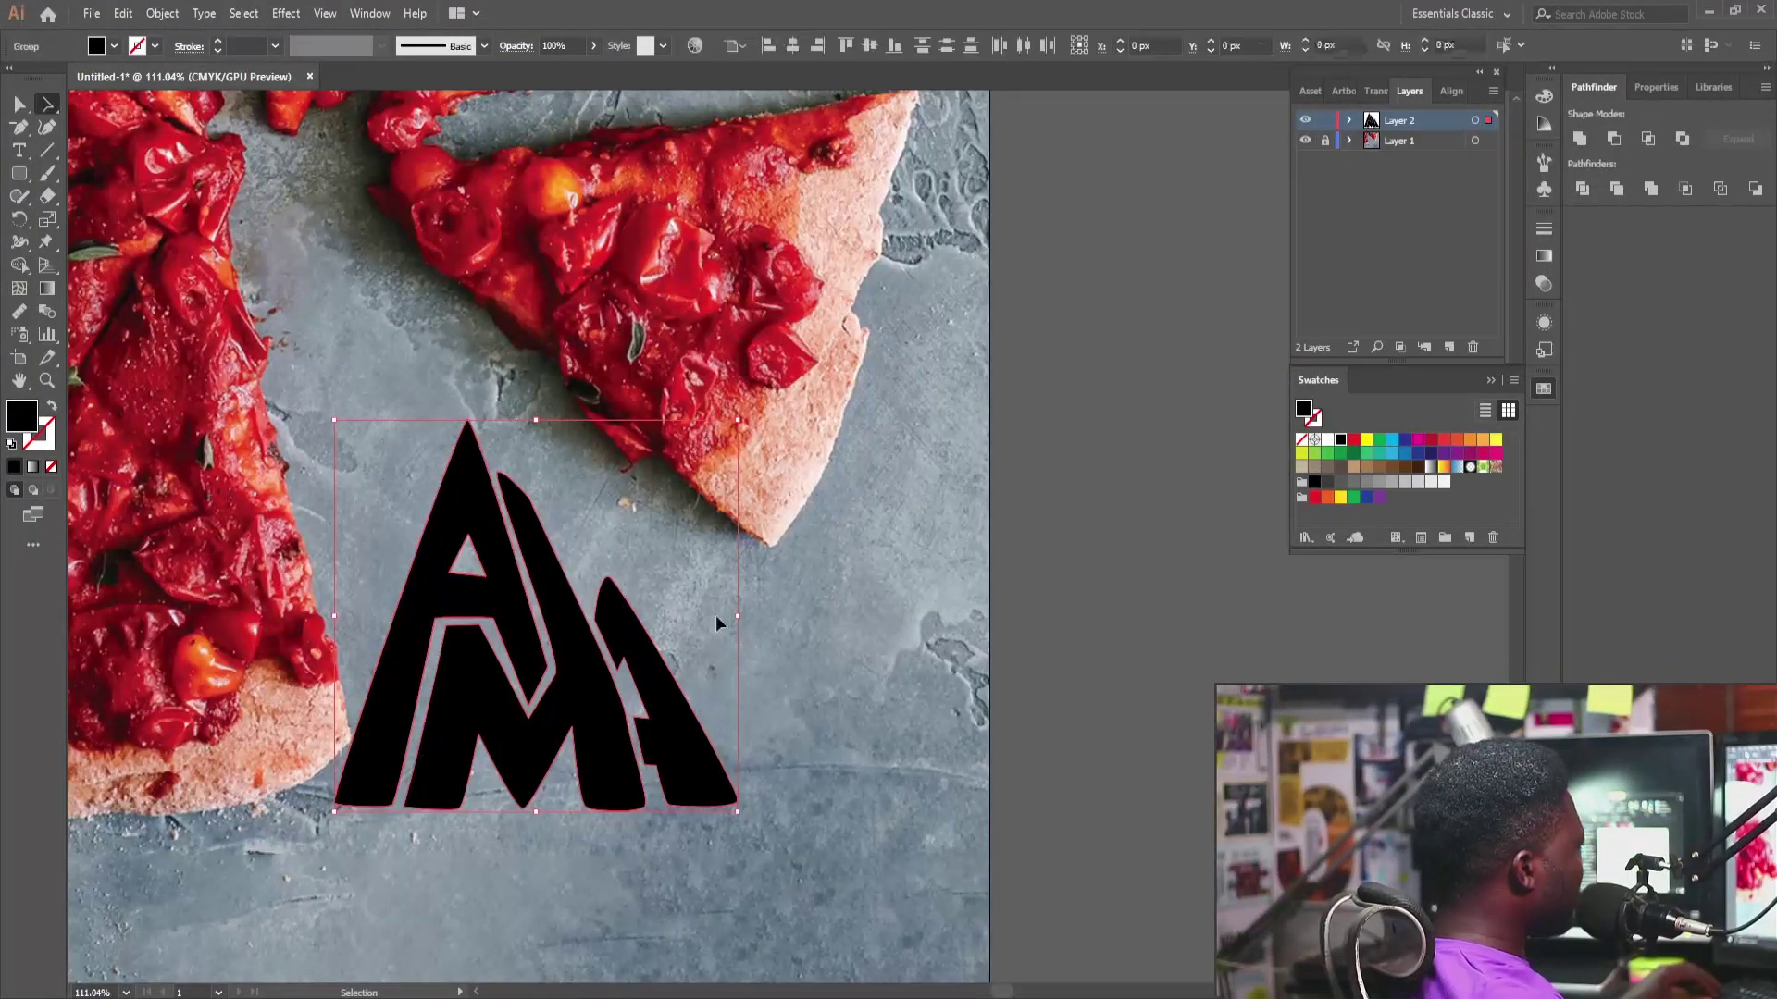
left_click_drag(740, 617, 747, 565)
left_click(700, 668)
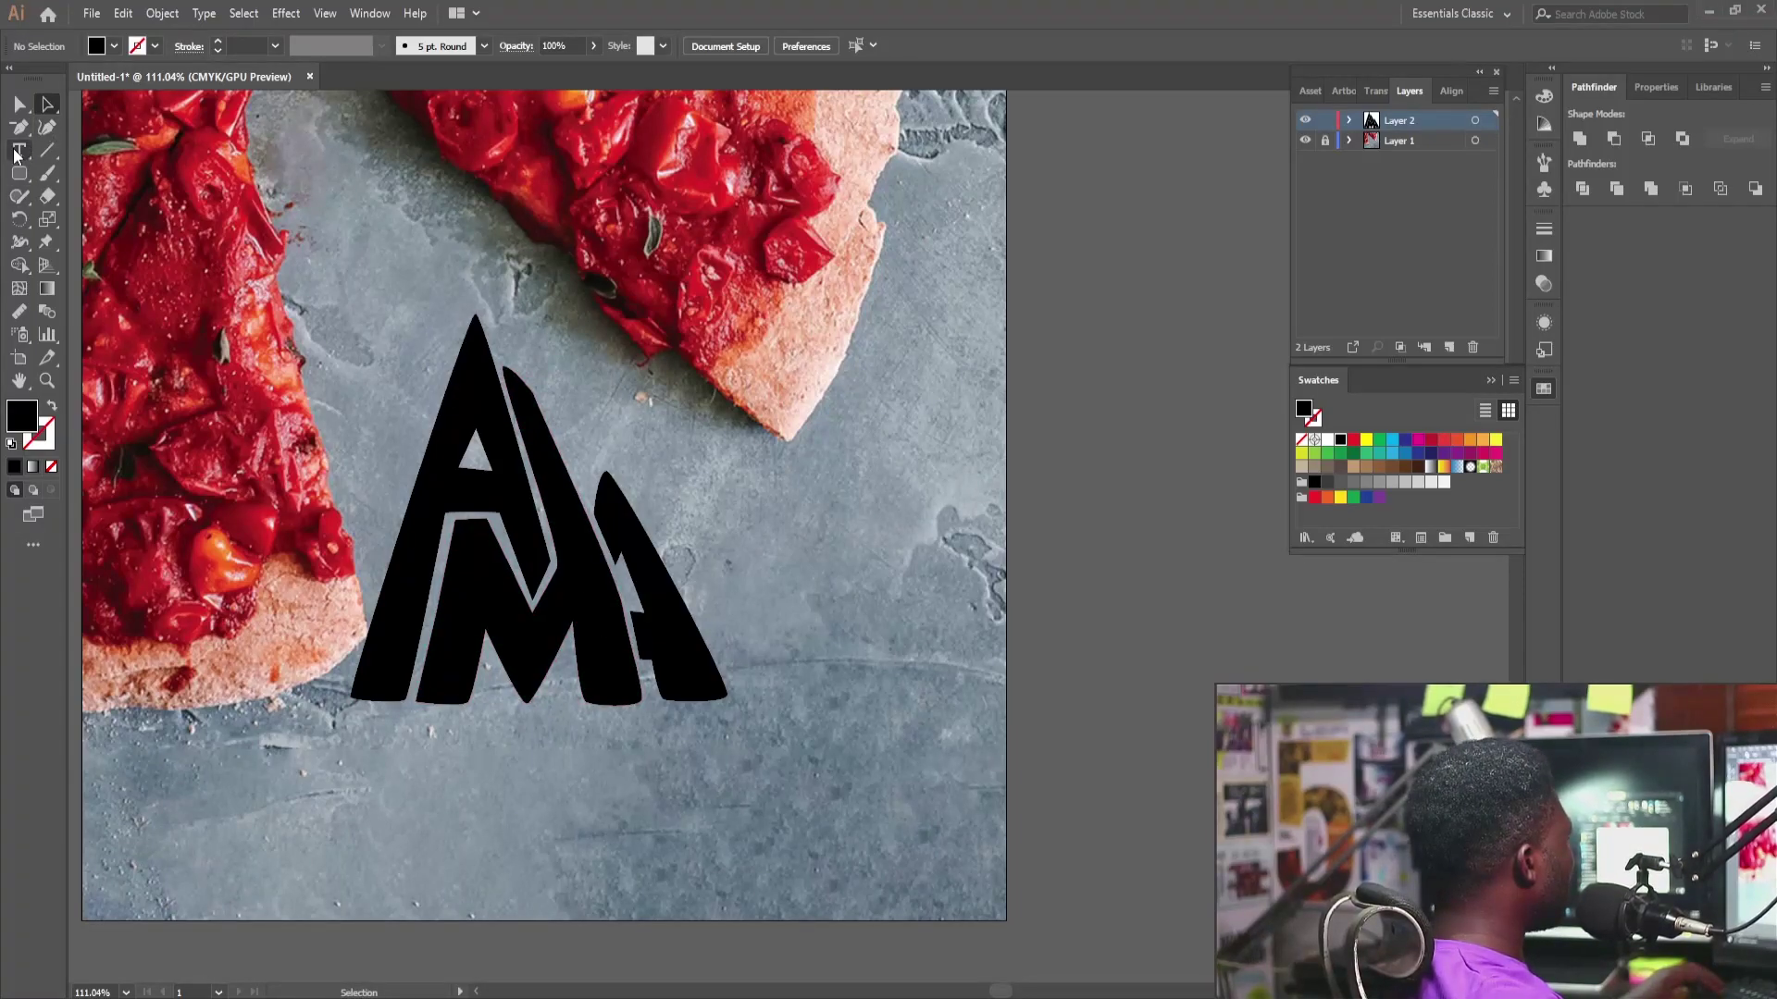
Step: Add the text KITCHEN below the lettering, enlarge it to about 103 pt and align it with the letters' left edge
left_click(377, 835)
type("KITCHEN")
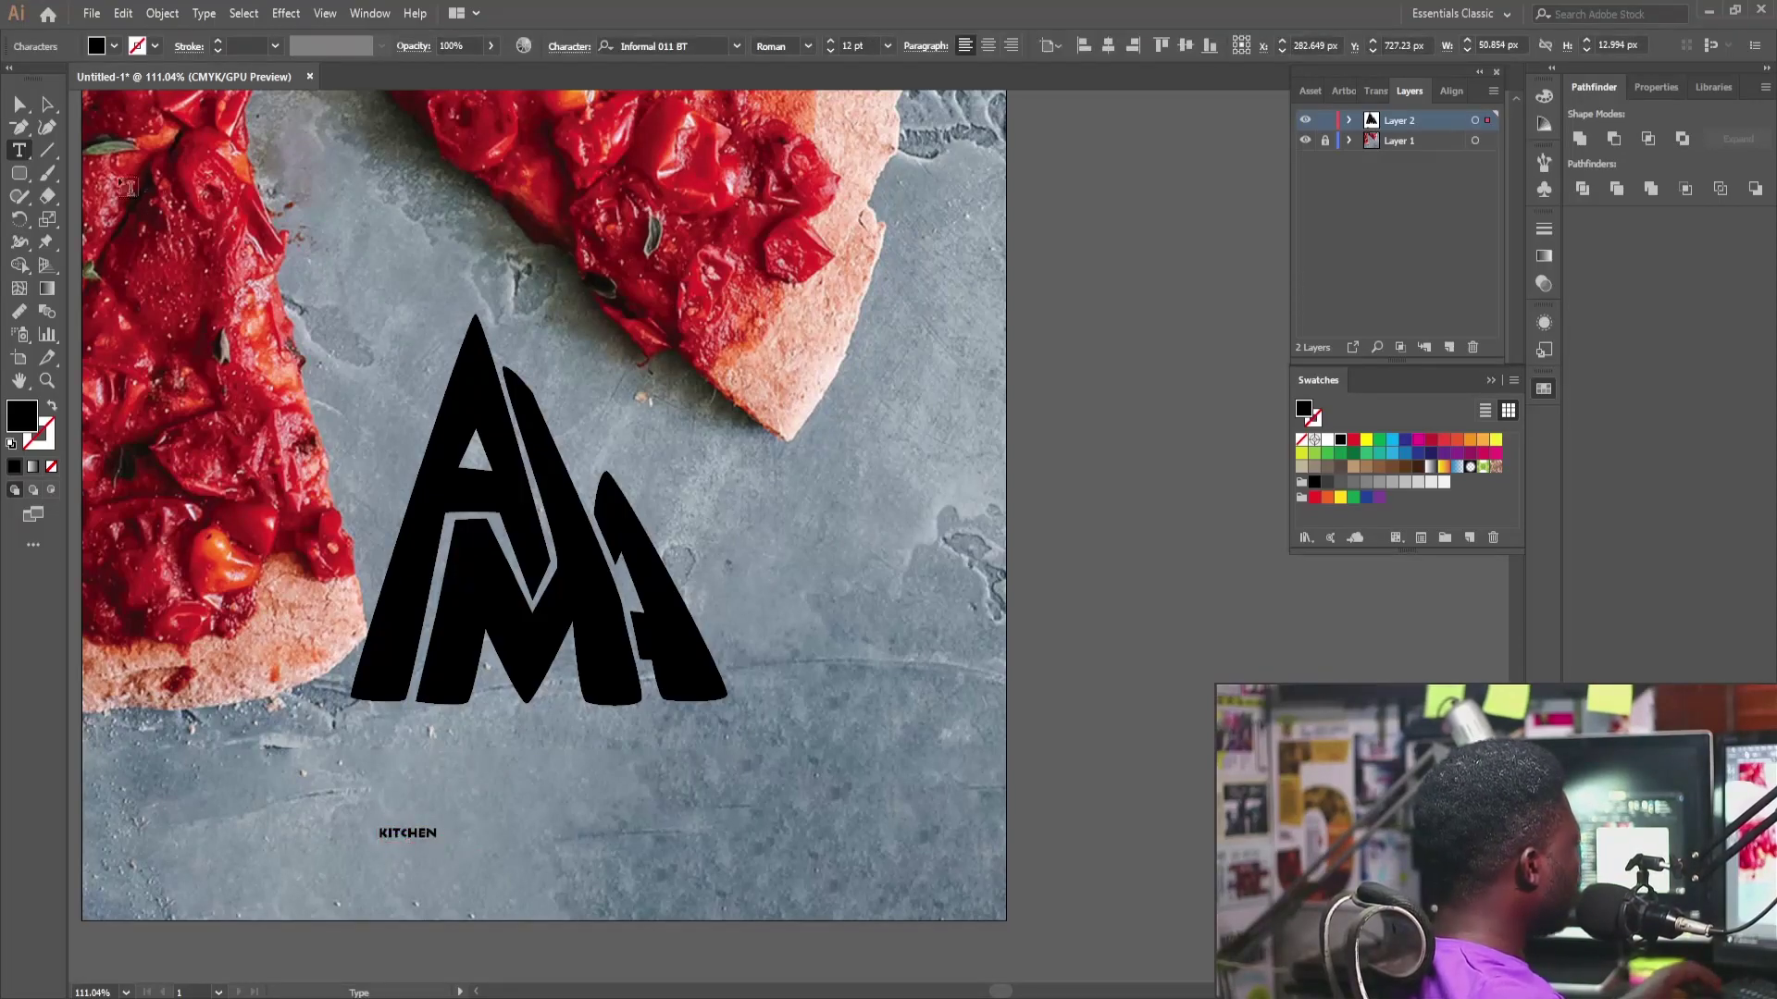
left_click(42, 105)
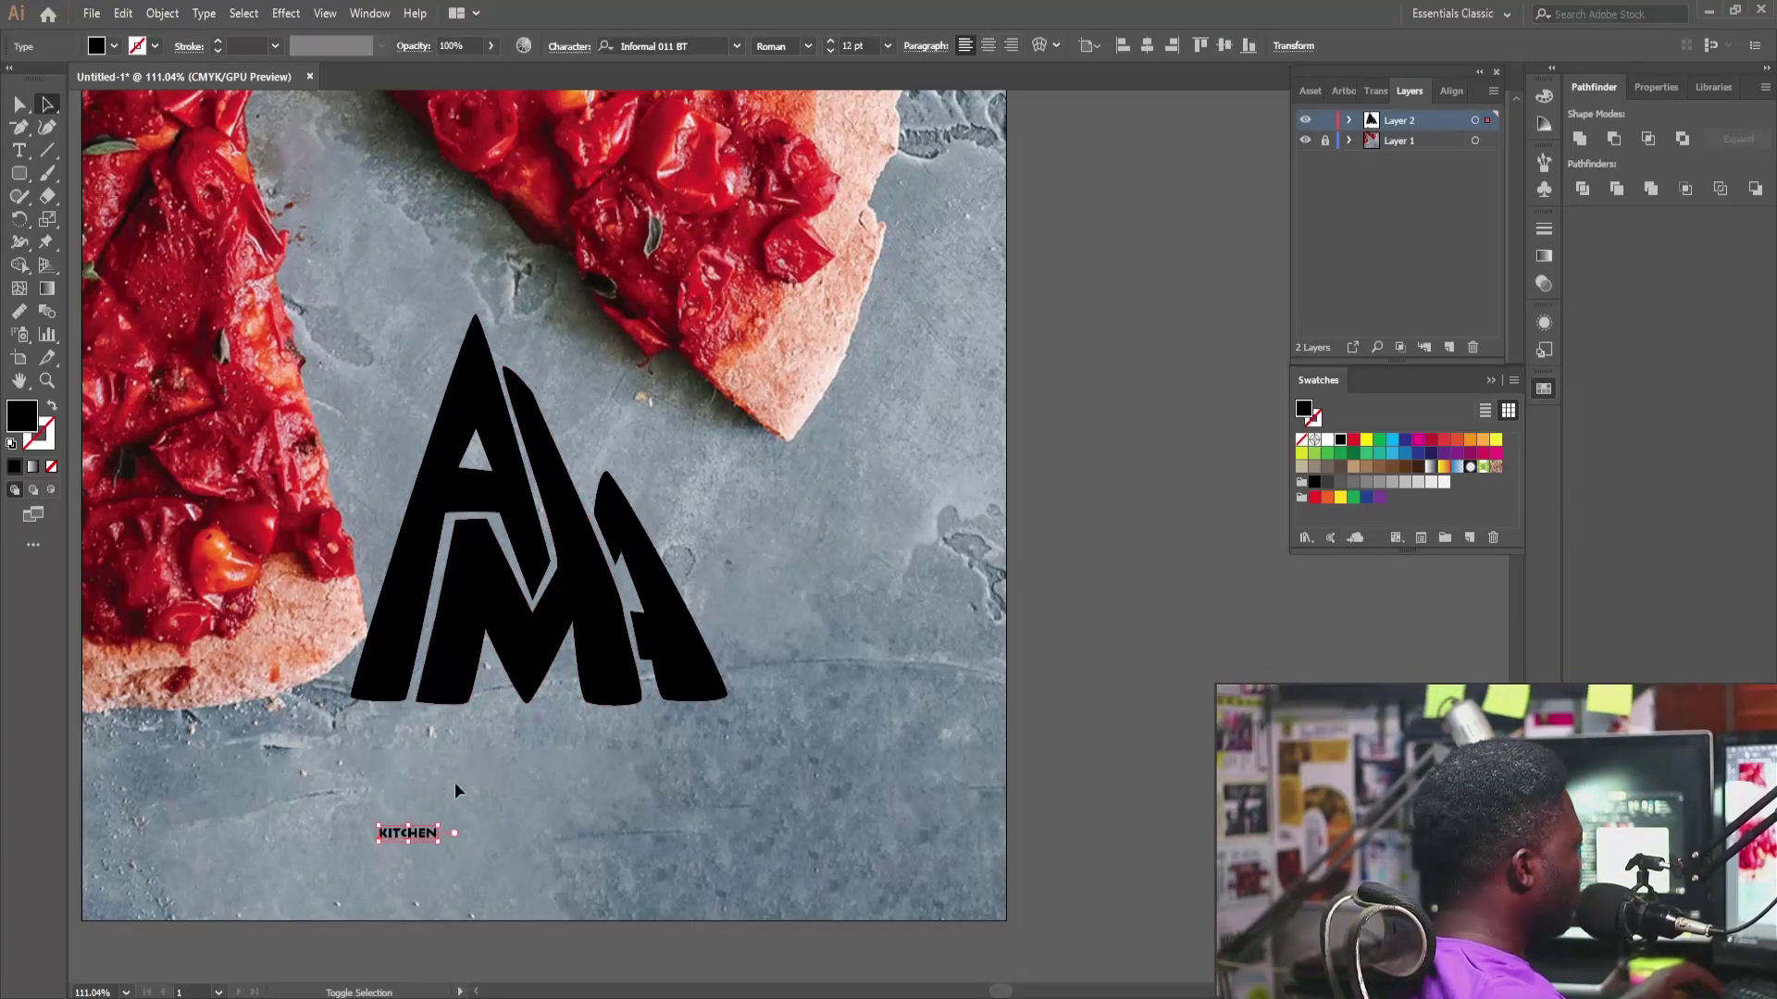
left_click_drag(441, 824, 884, 707)
left_click_drag(641, 783, 543, 818)
left_click_drag(393, 782, 483, 784)
left_click_drag(680, 801, 669, 801)
Step: Shrink the I in KITCHEN with the Touch Type tool so it sits small on the baseline beside the K
left_click(18, 151)
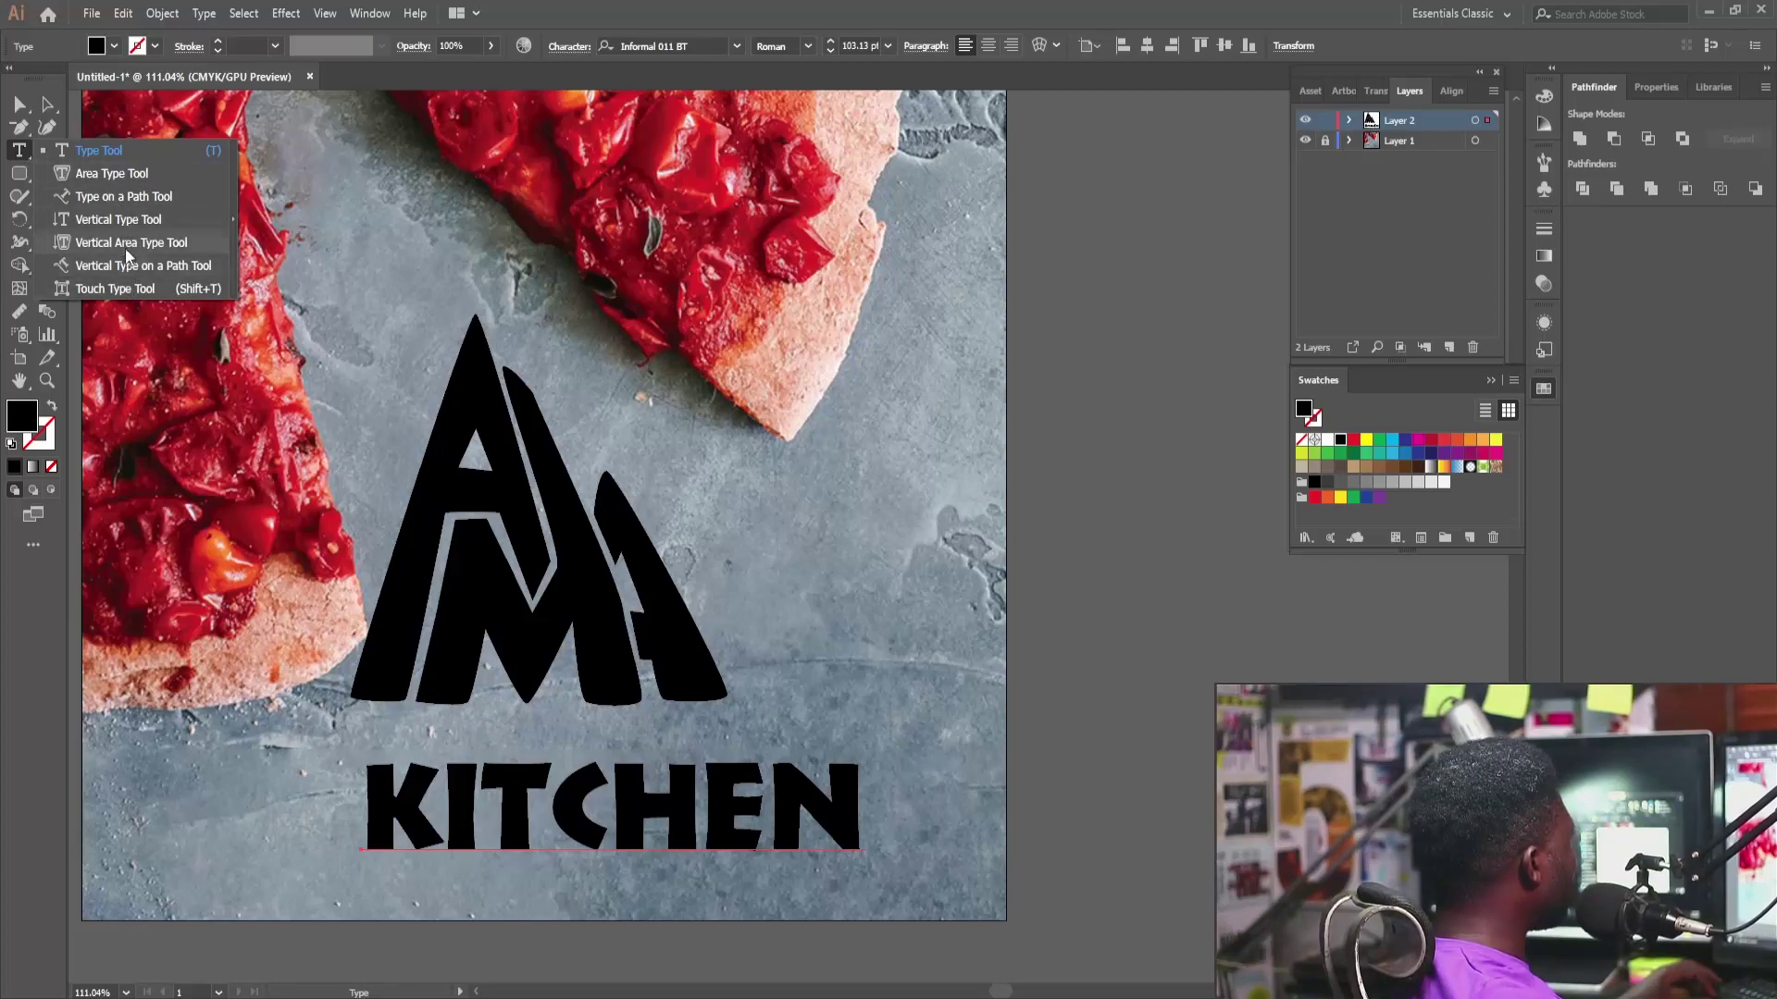
left_click(116, 289)
scroll(713, 148, "down", 2)
left_click(478, 699)
left_click_drag(493, 654, 519, 690)
left_click(515, 687)
left_click(467, 702)
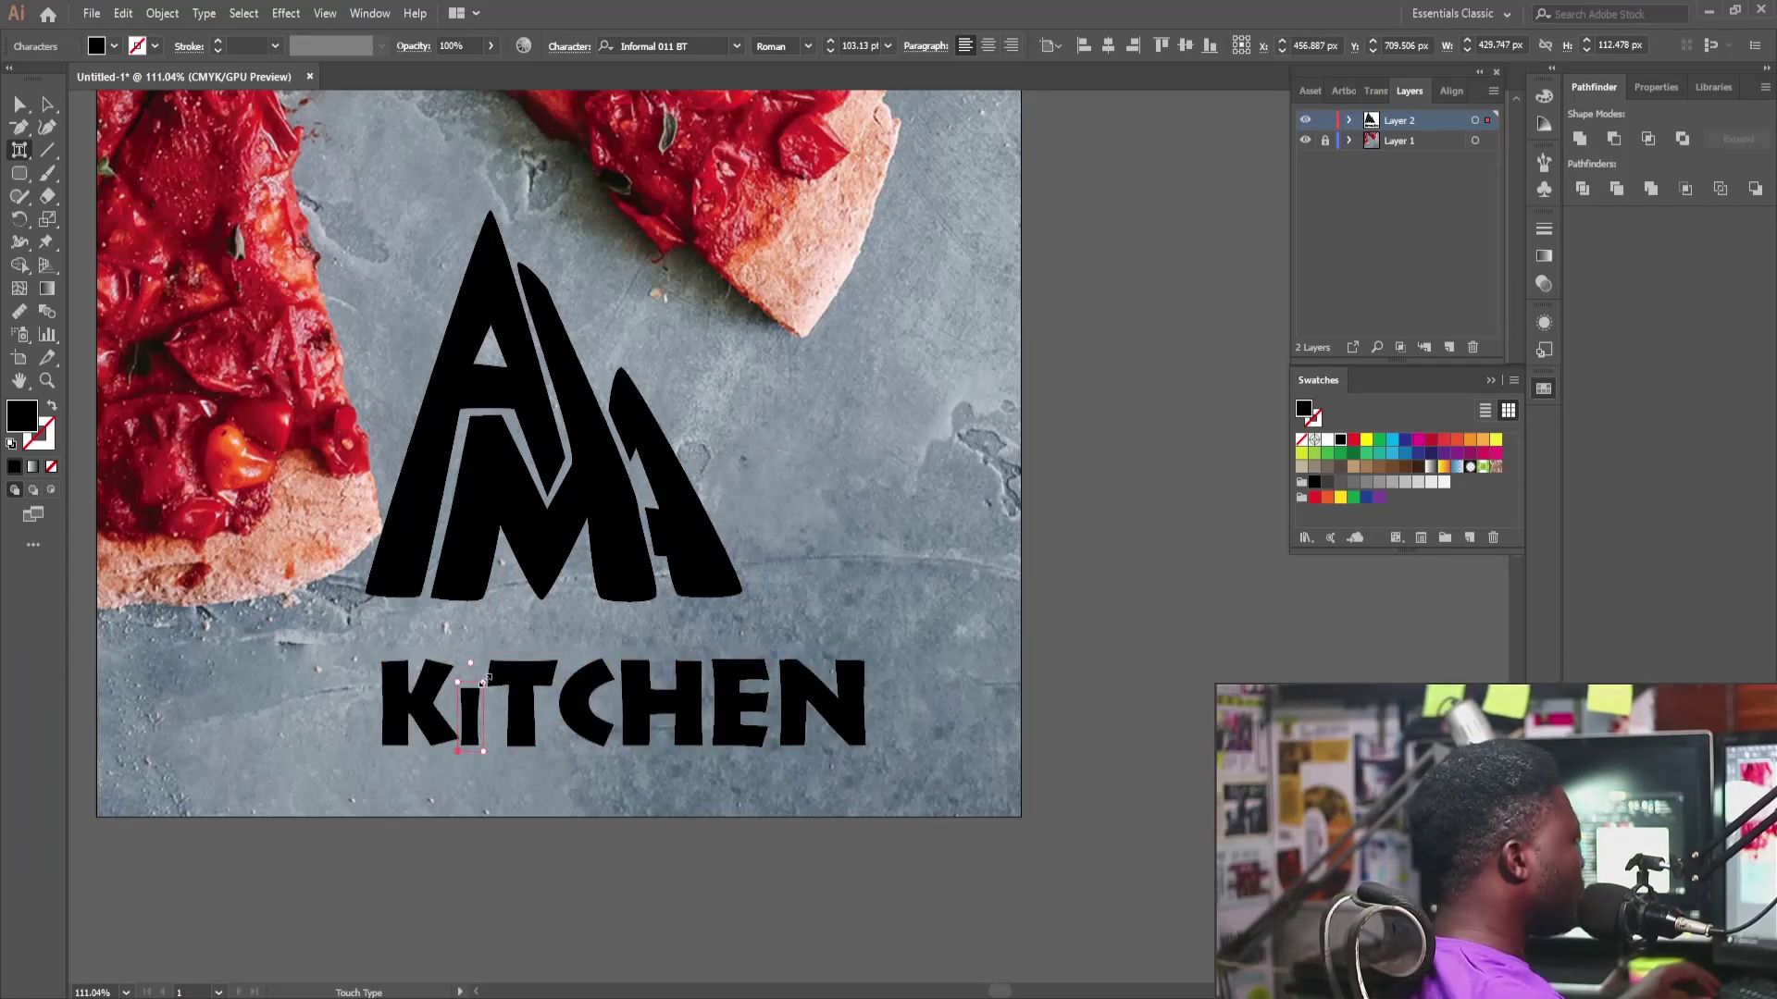
left_click_drag(485, 679, 493, 753)
Step: Tuck the T over the small I, shrink the C to sit low, and close up the remaining letters of KITCHEN
left_click_drag(530, 685, 432, 707)
left_click(605, 685)
left_click_drag(607, 650, 583, 685)
left_click_drag(588, 757, 547, 729)
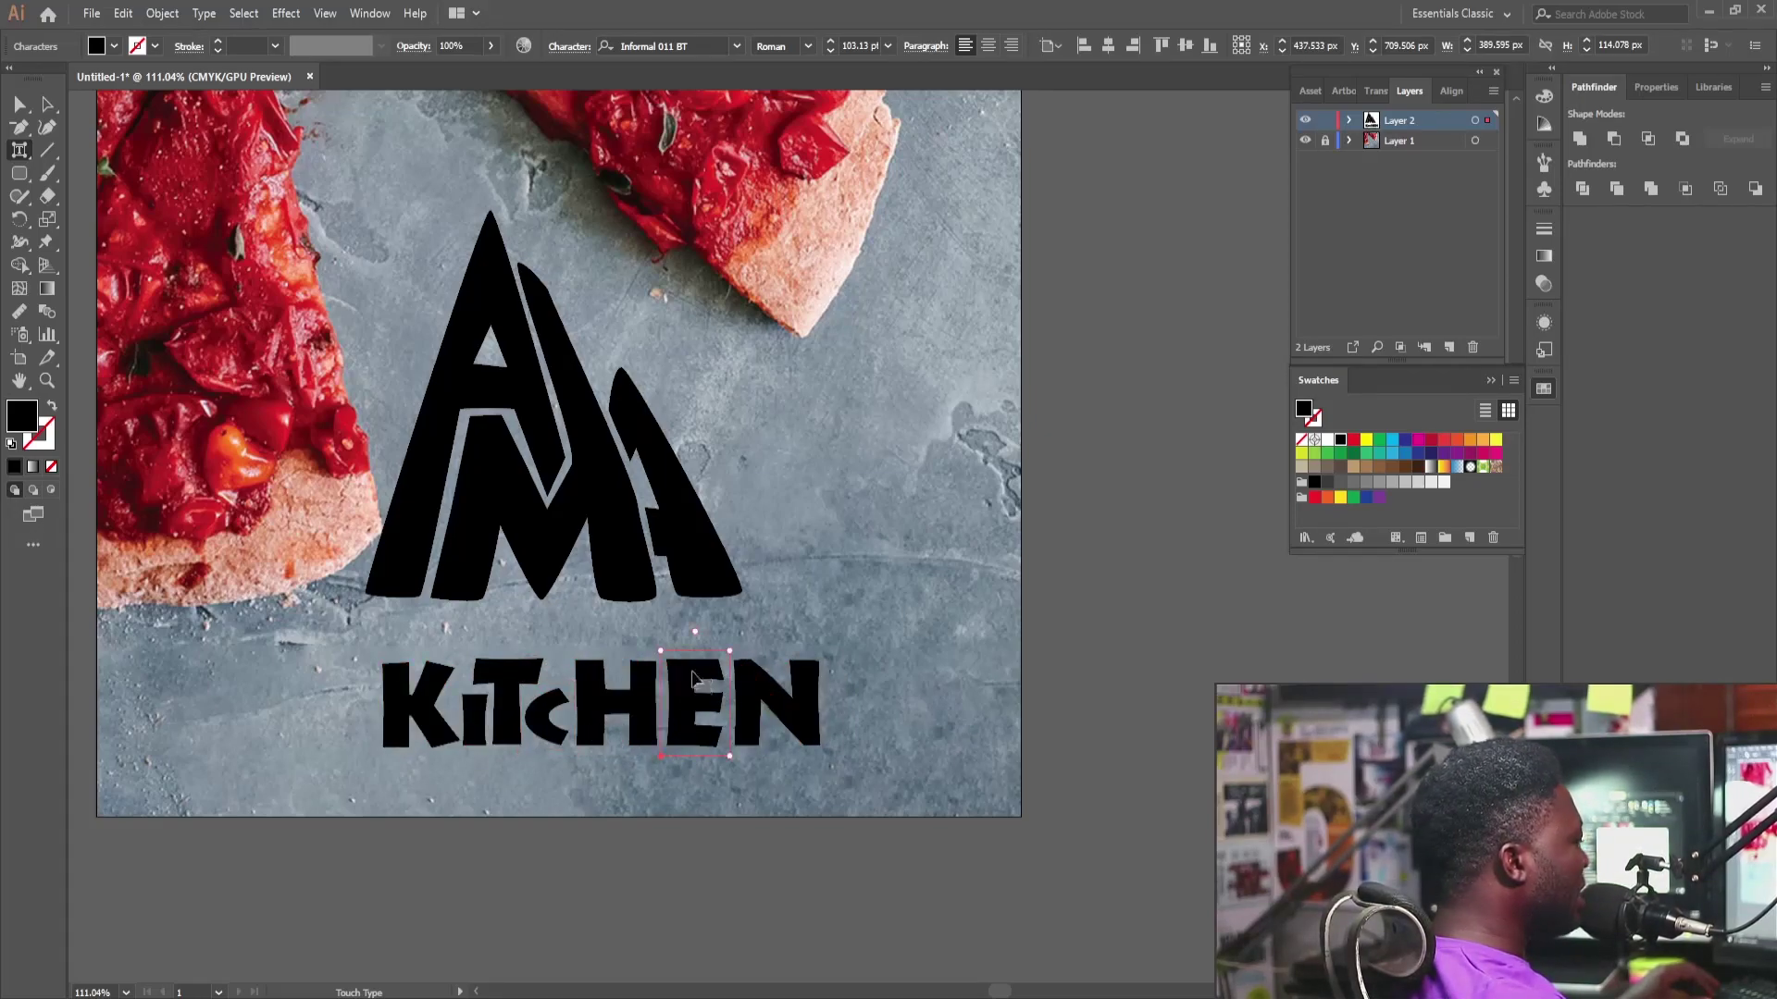
mouse_move(726, 696)
left_mouse_down()
mouse_move(692, 680)
mouse_move(748, 681)
left_mouse_up()
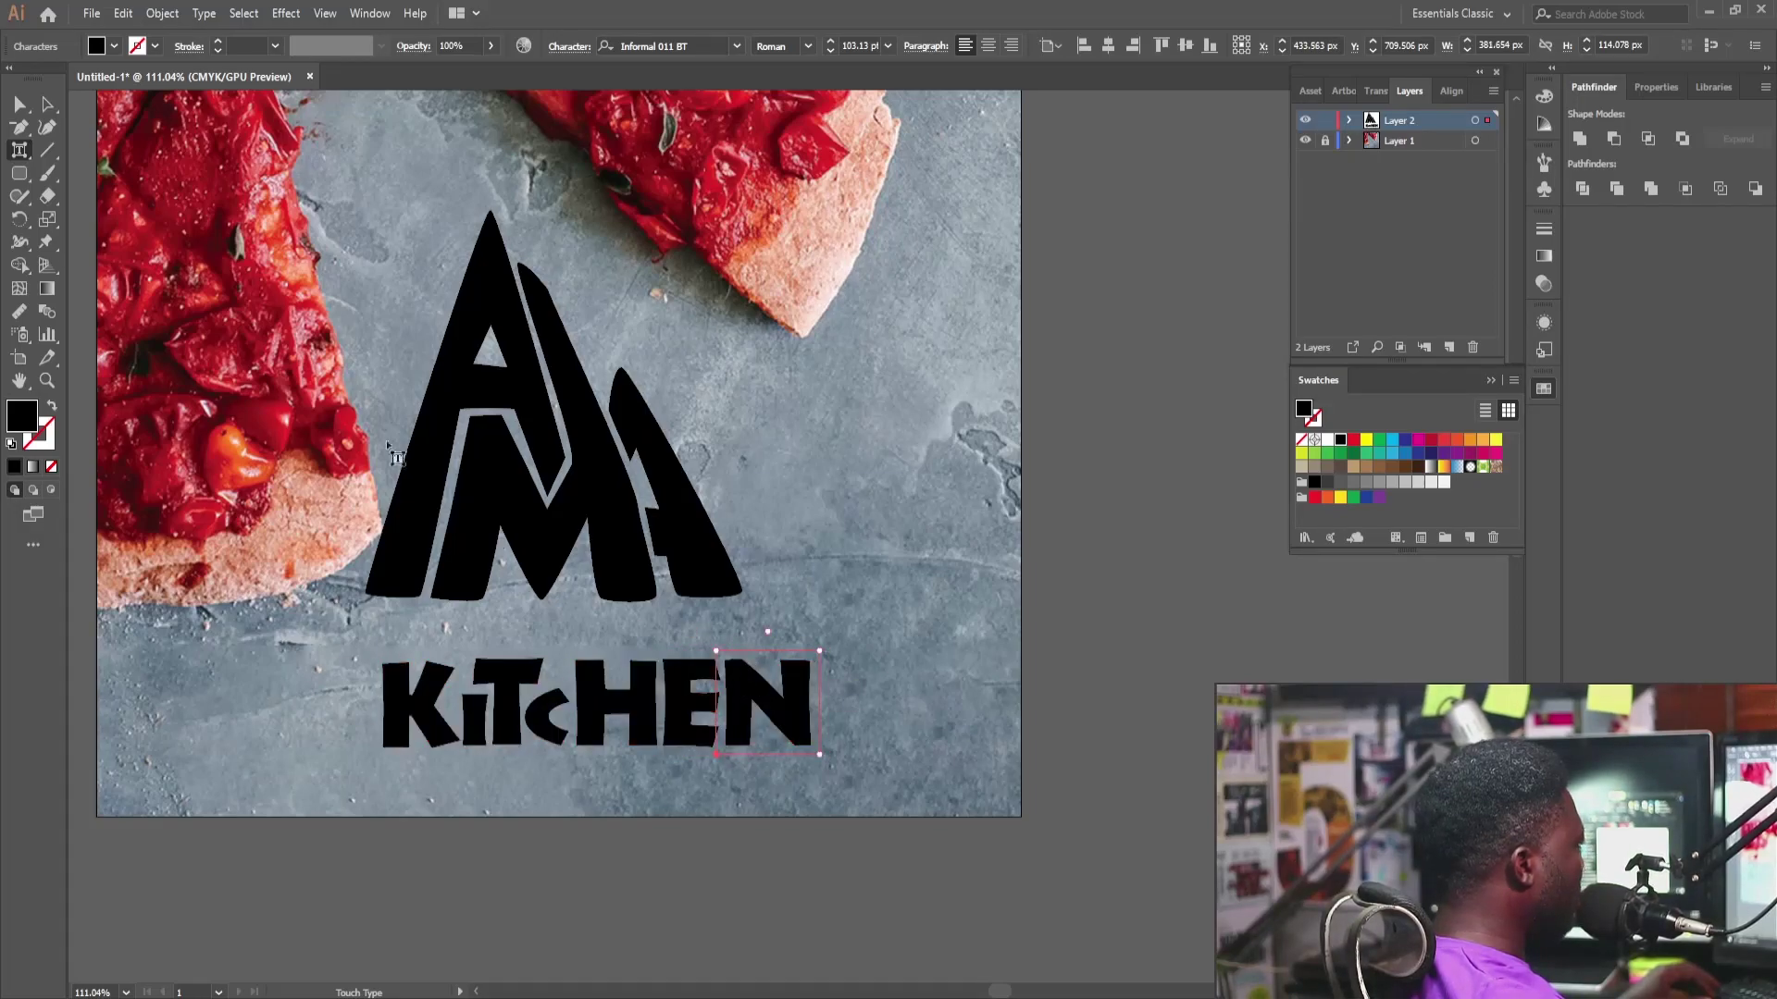
Step: Return to the Selection tool and convert the KITCHEN text to outlines
left_click(22, 106)
left_click_drag(39, 113, 202, 85)
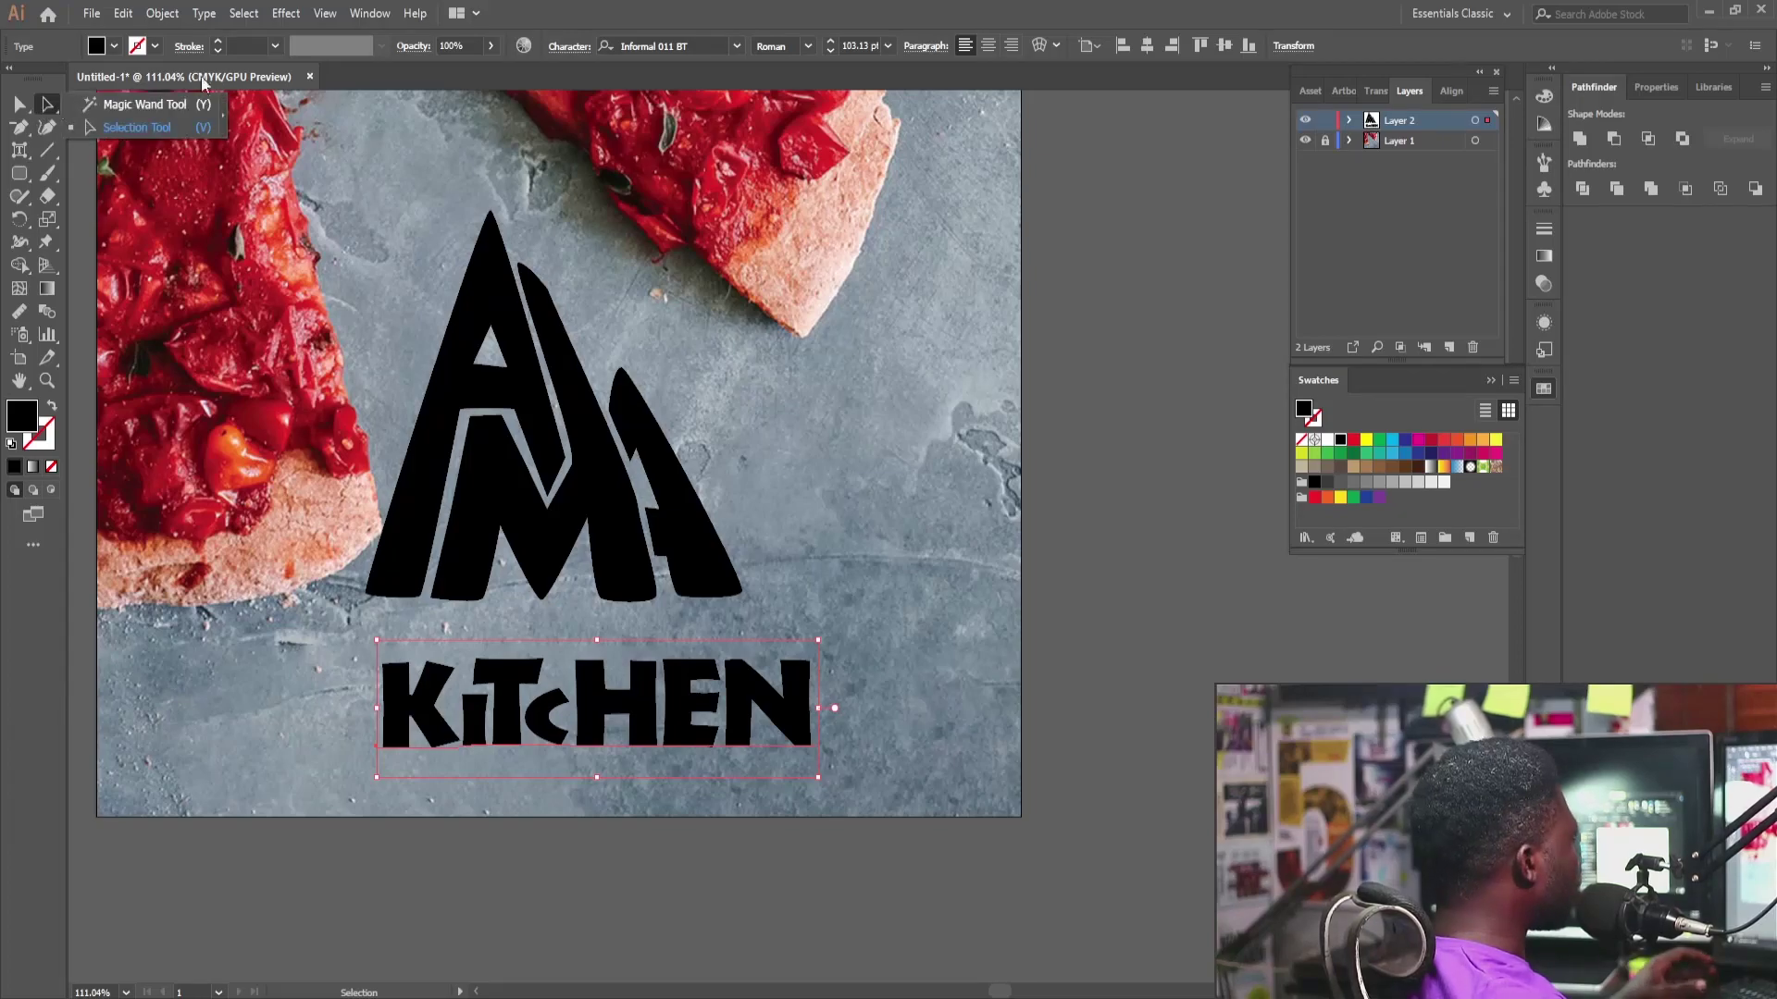
left_click(205, 14)
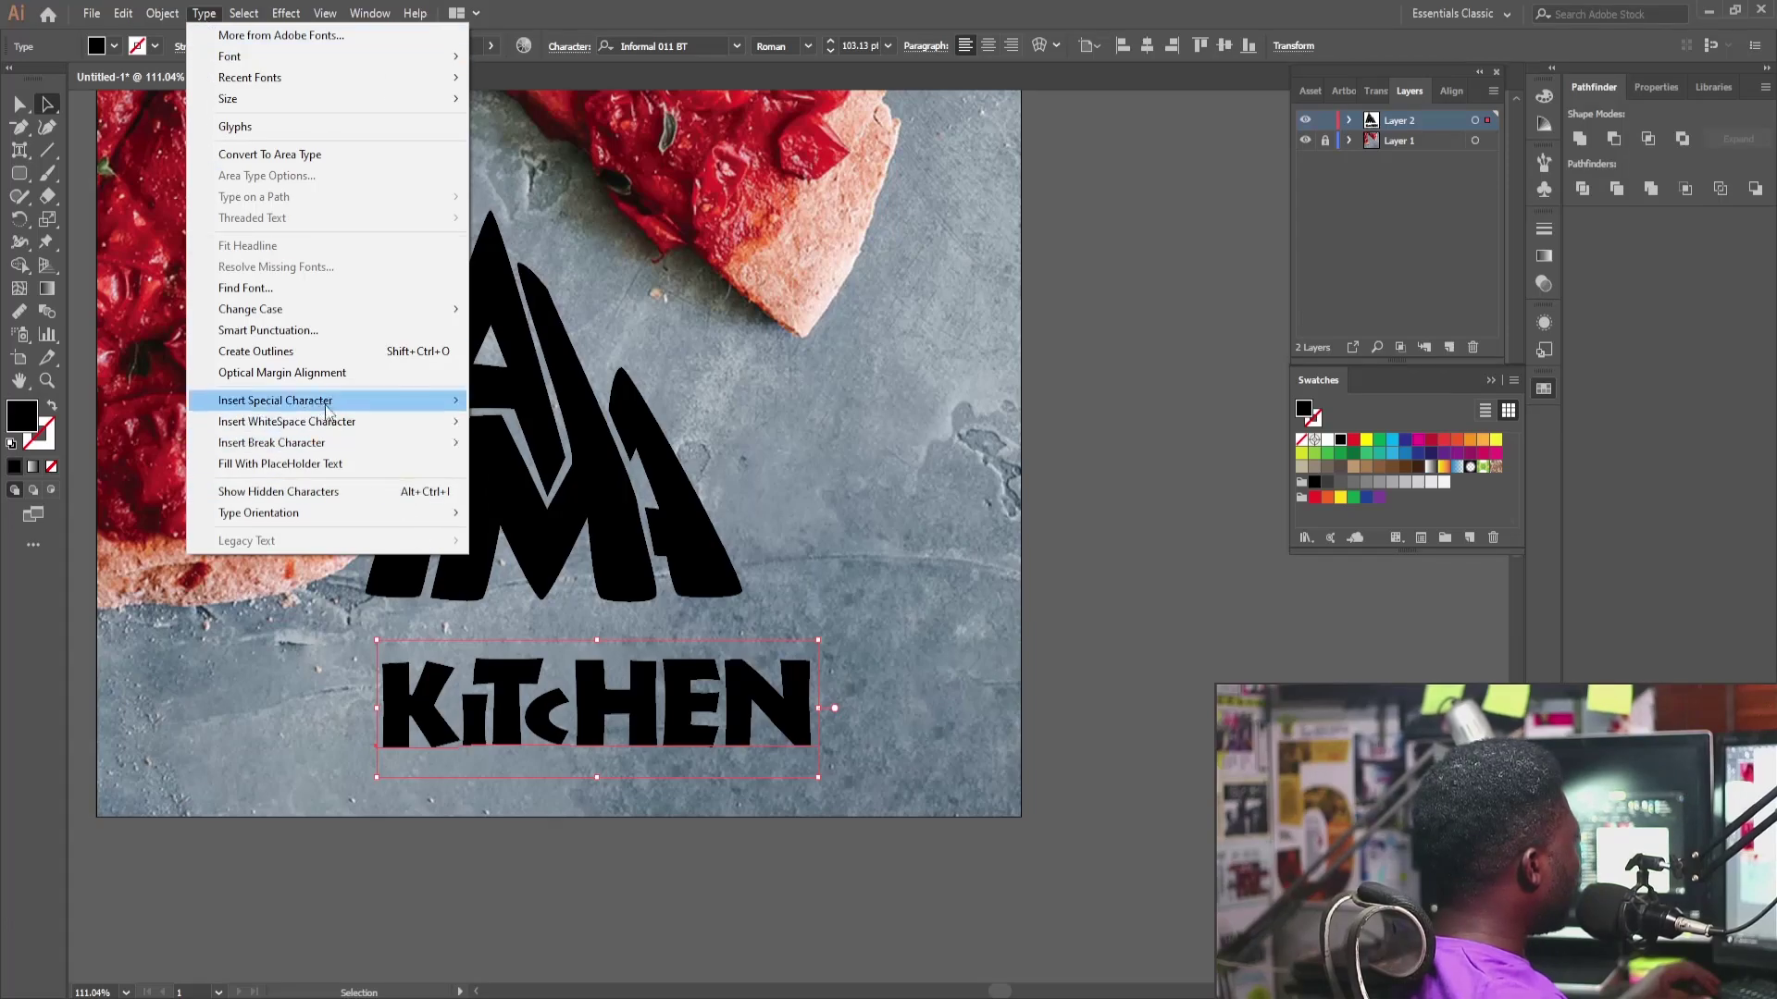
left_click(282, 352)
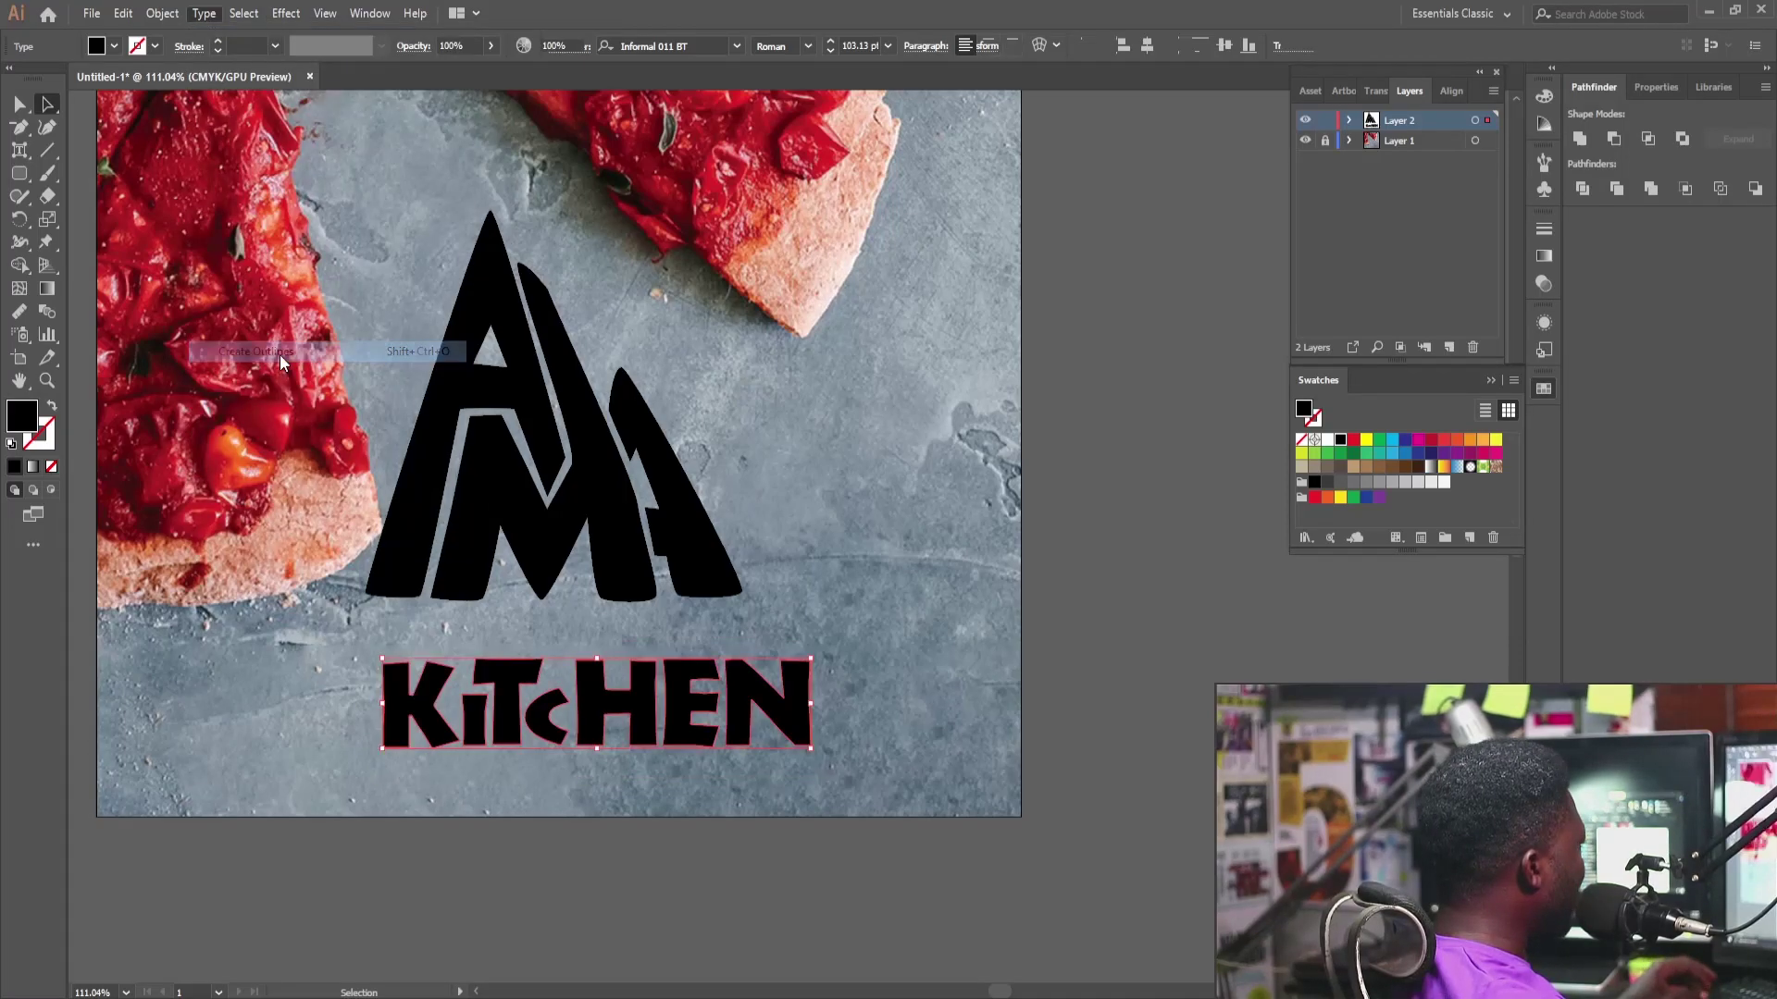
left_click_drag(617, 779, 555, 746)
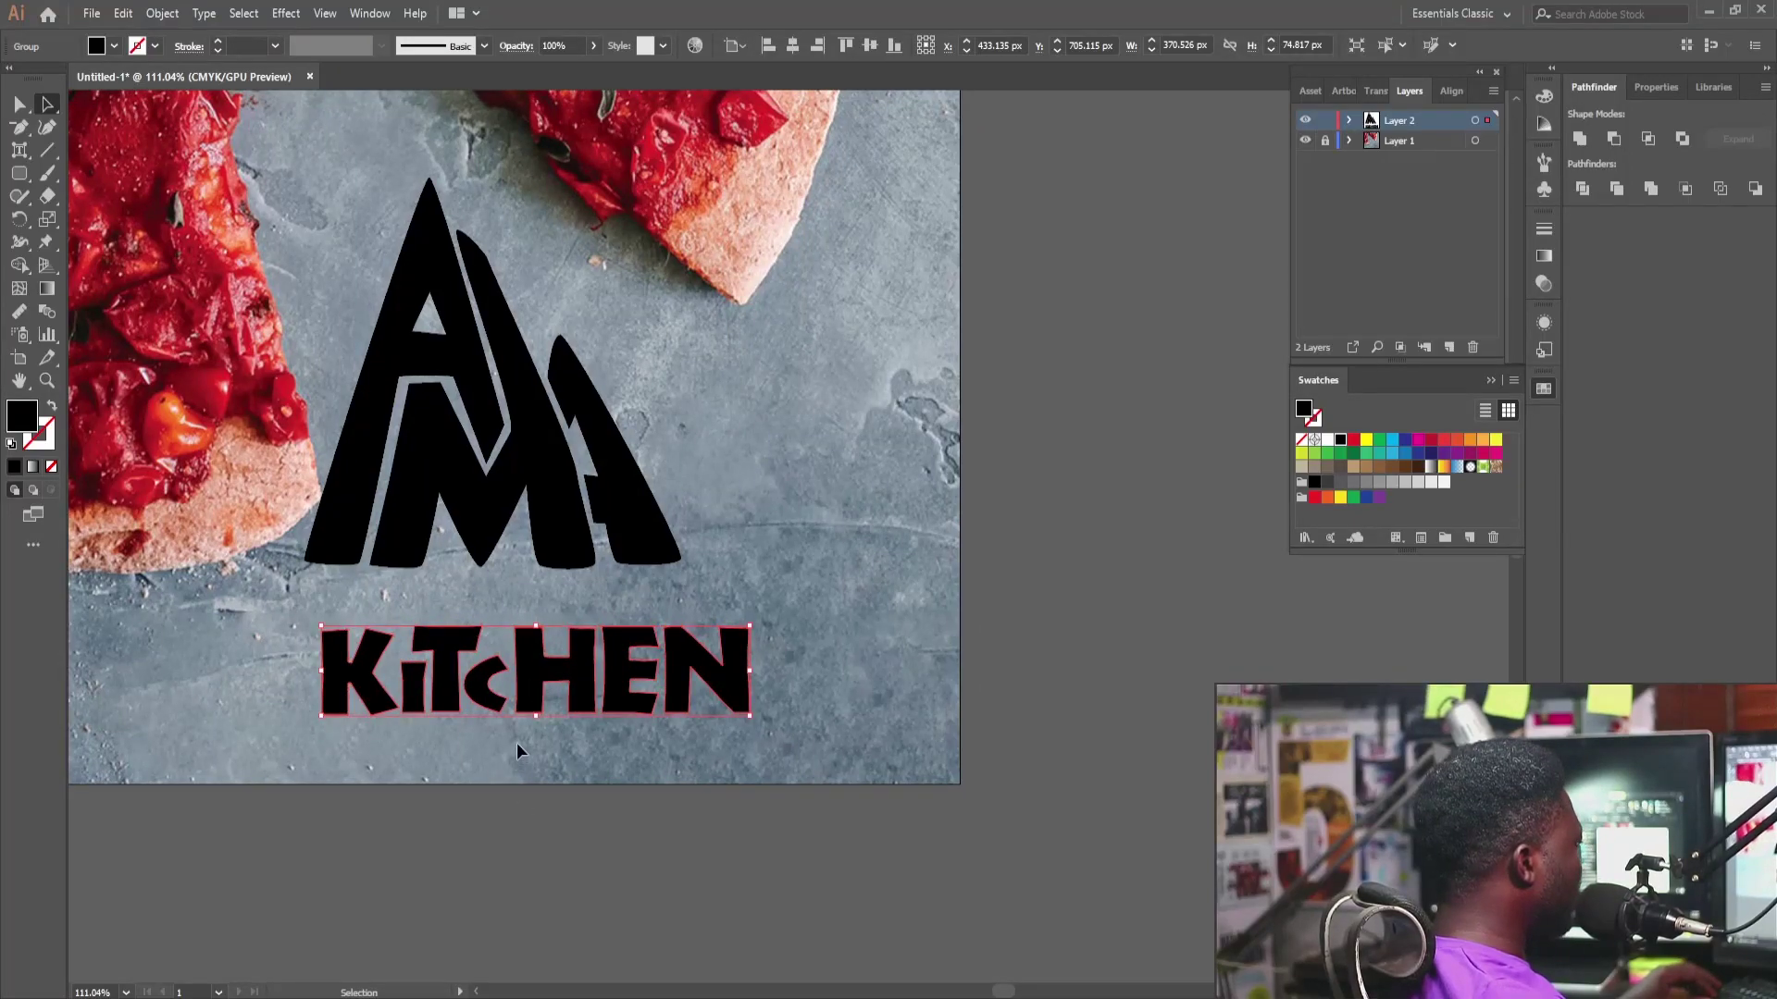
Step: Lengthen both ends of the T's crossbar in KITCHEN so it reaches over the small I and C, about 93 px wide
left_click(45, 108)
key("v")
scroll(482, 656, "up", 10)
left_click_drag(482, 656, 520, 726)
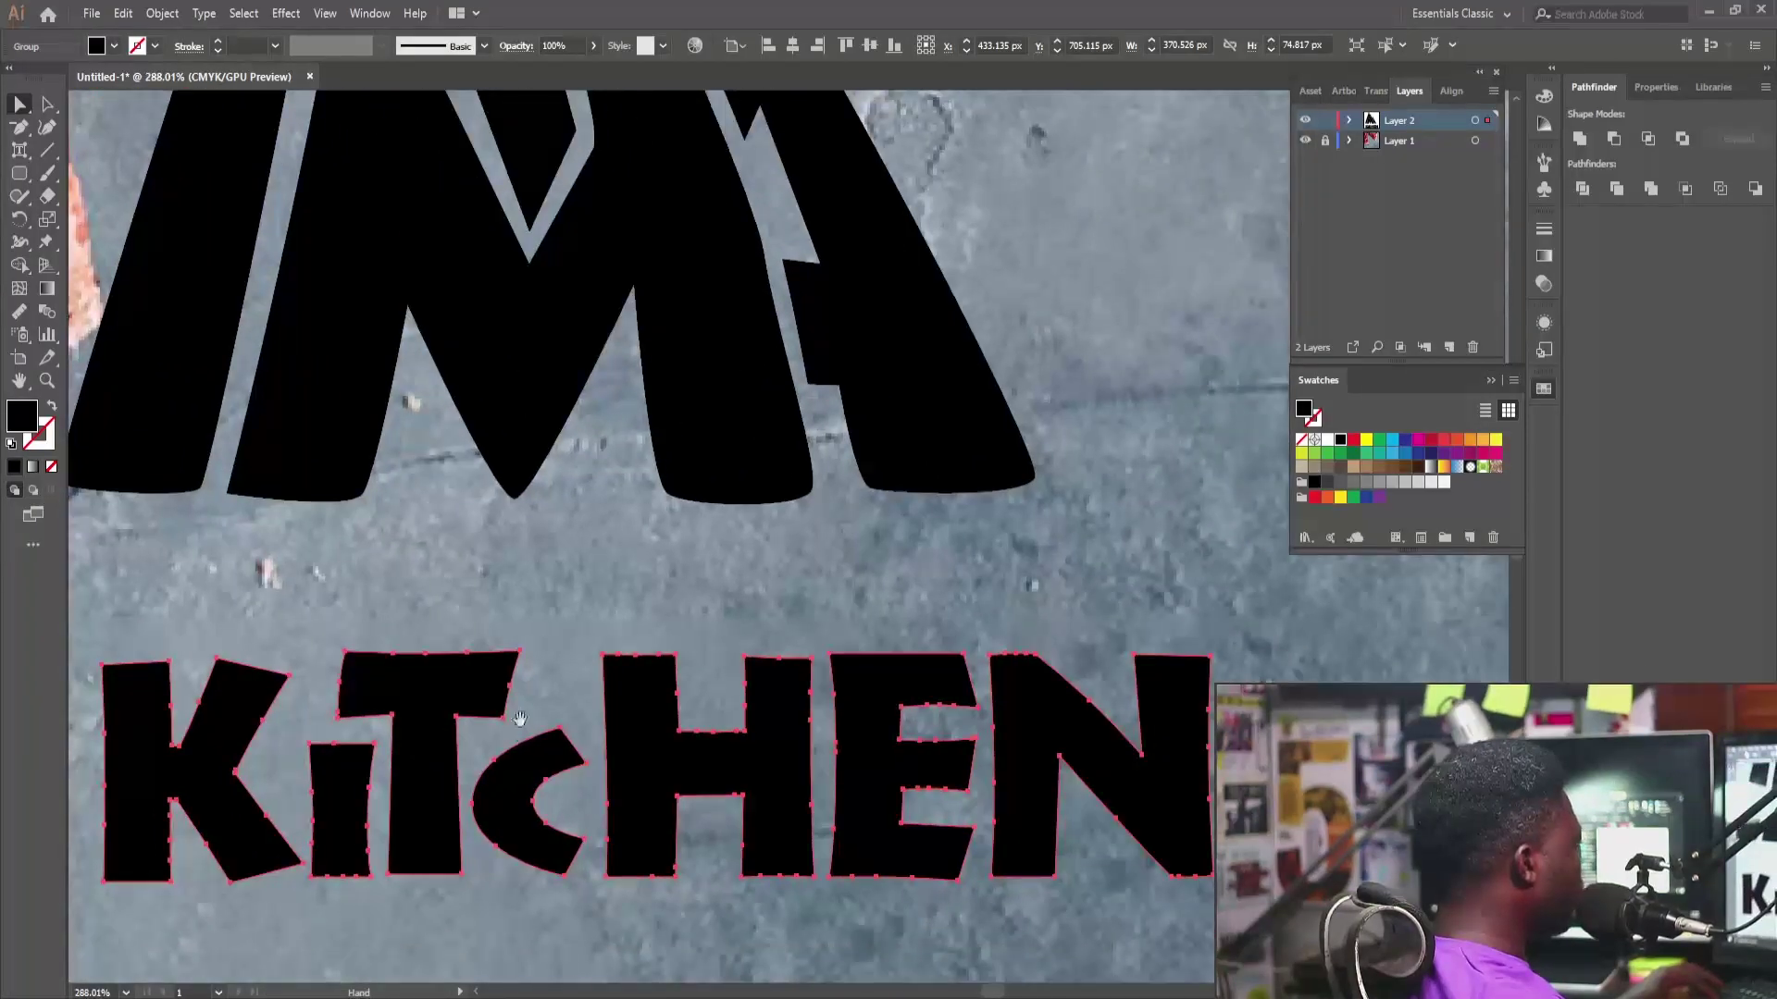
key("a")
left_click(516, 700)
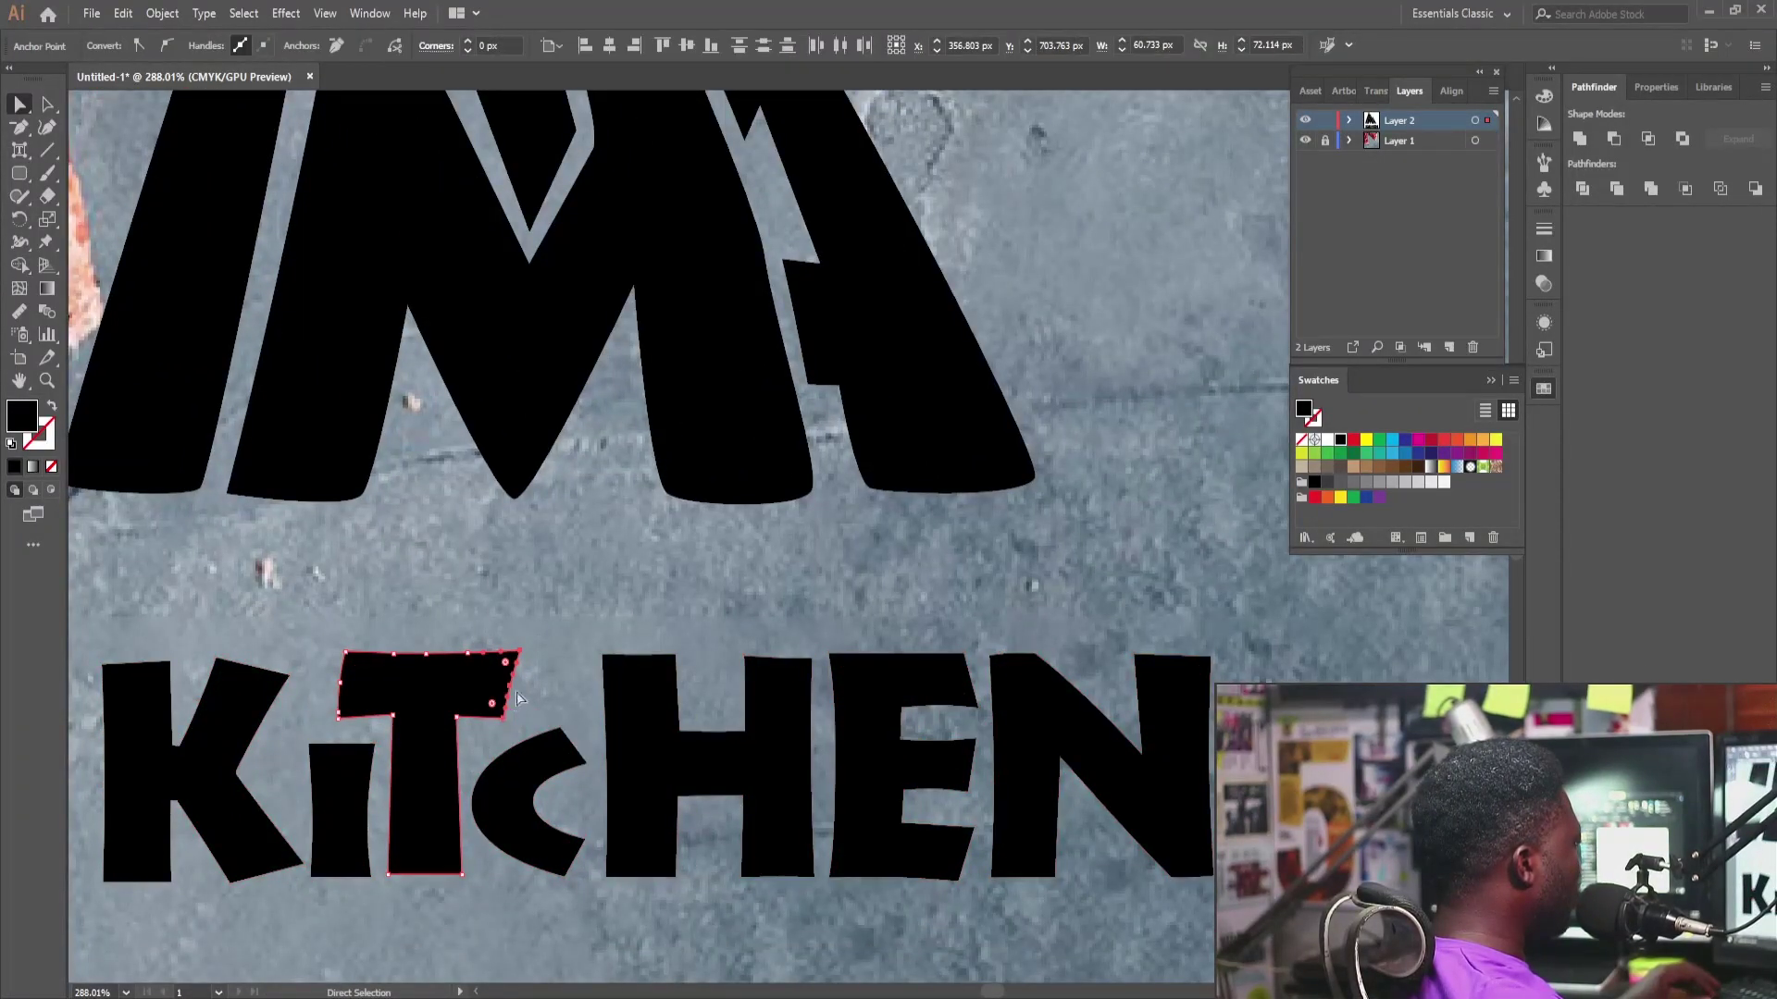
left_click_drag(524, 649, 575, 718)
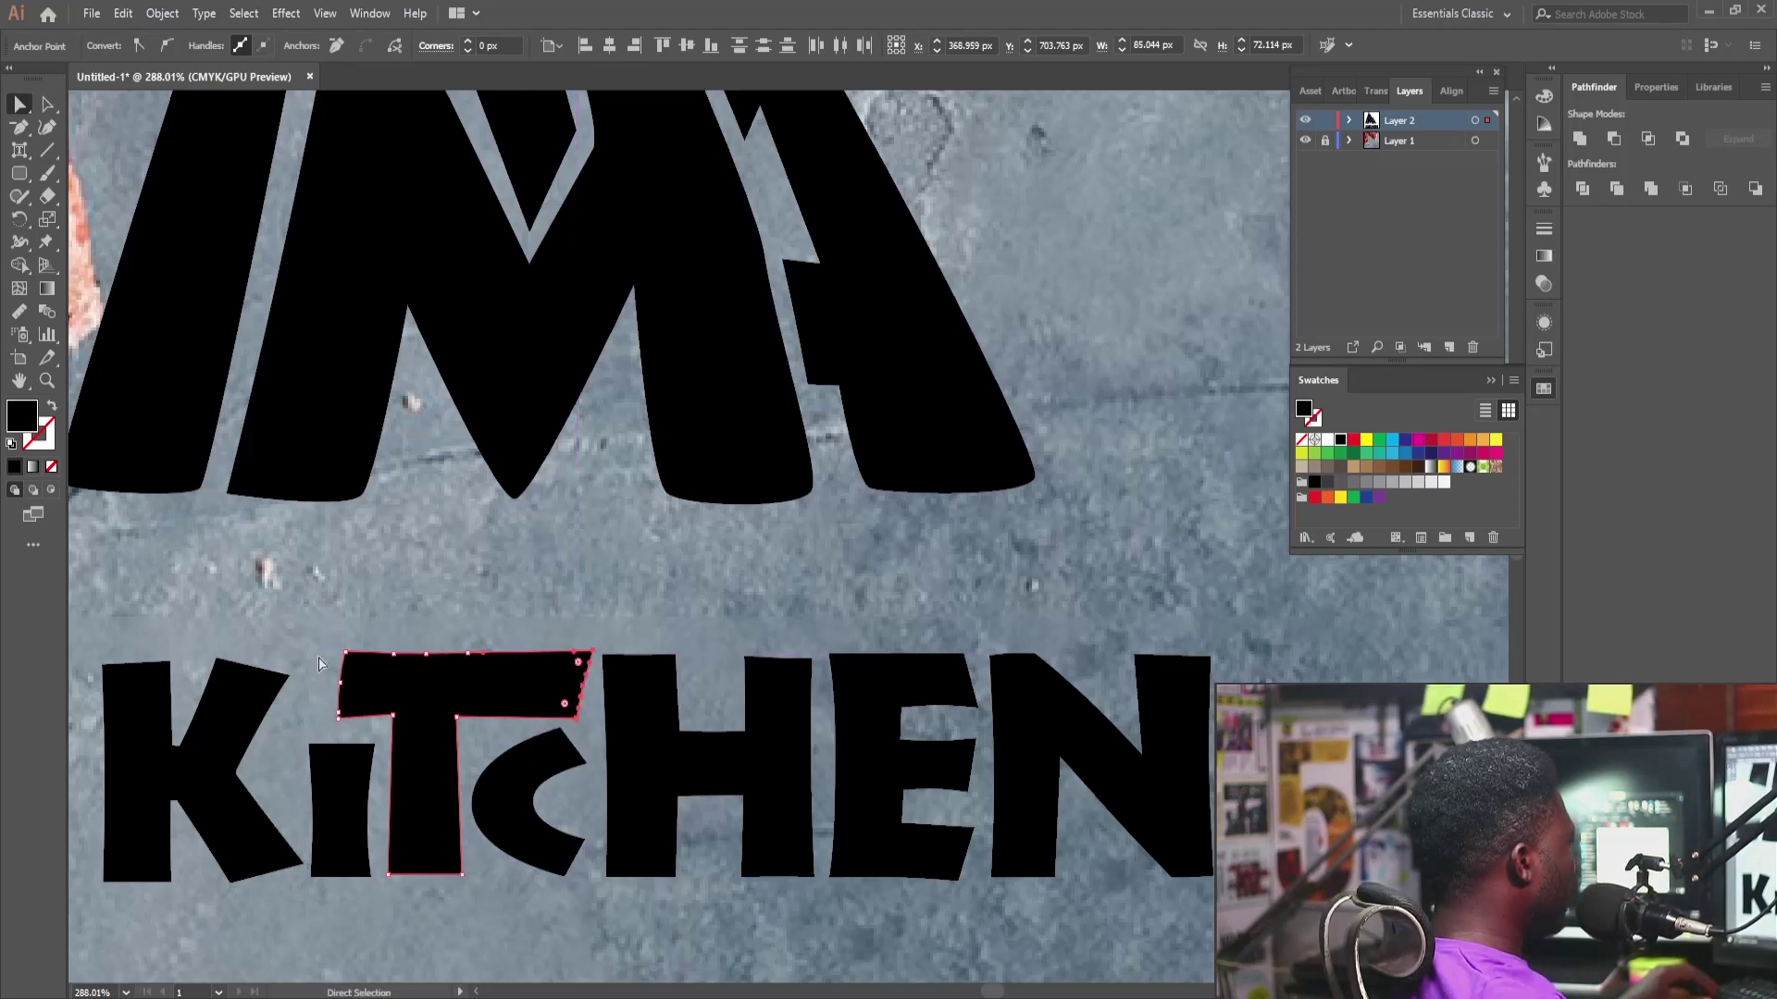
left_click_drag(356, 732, 313, 728)
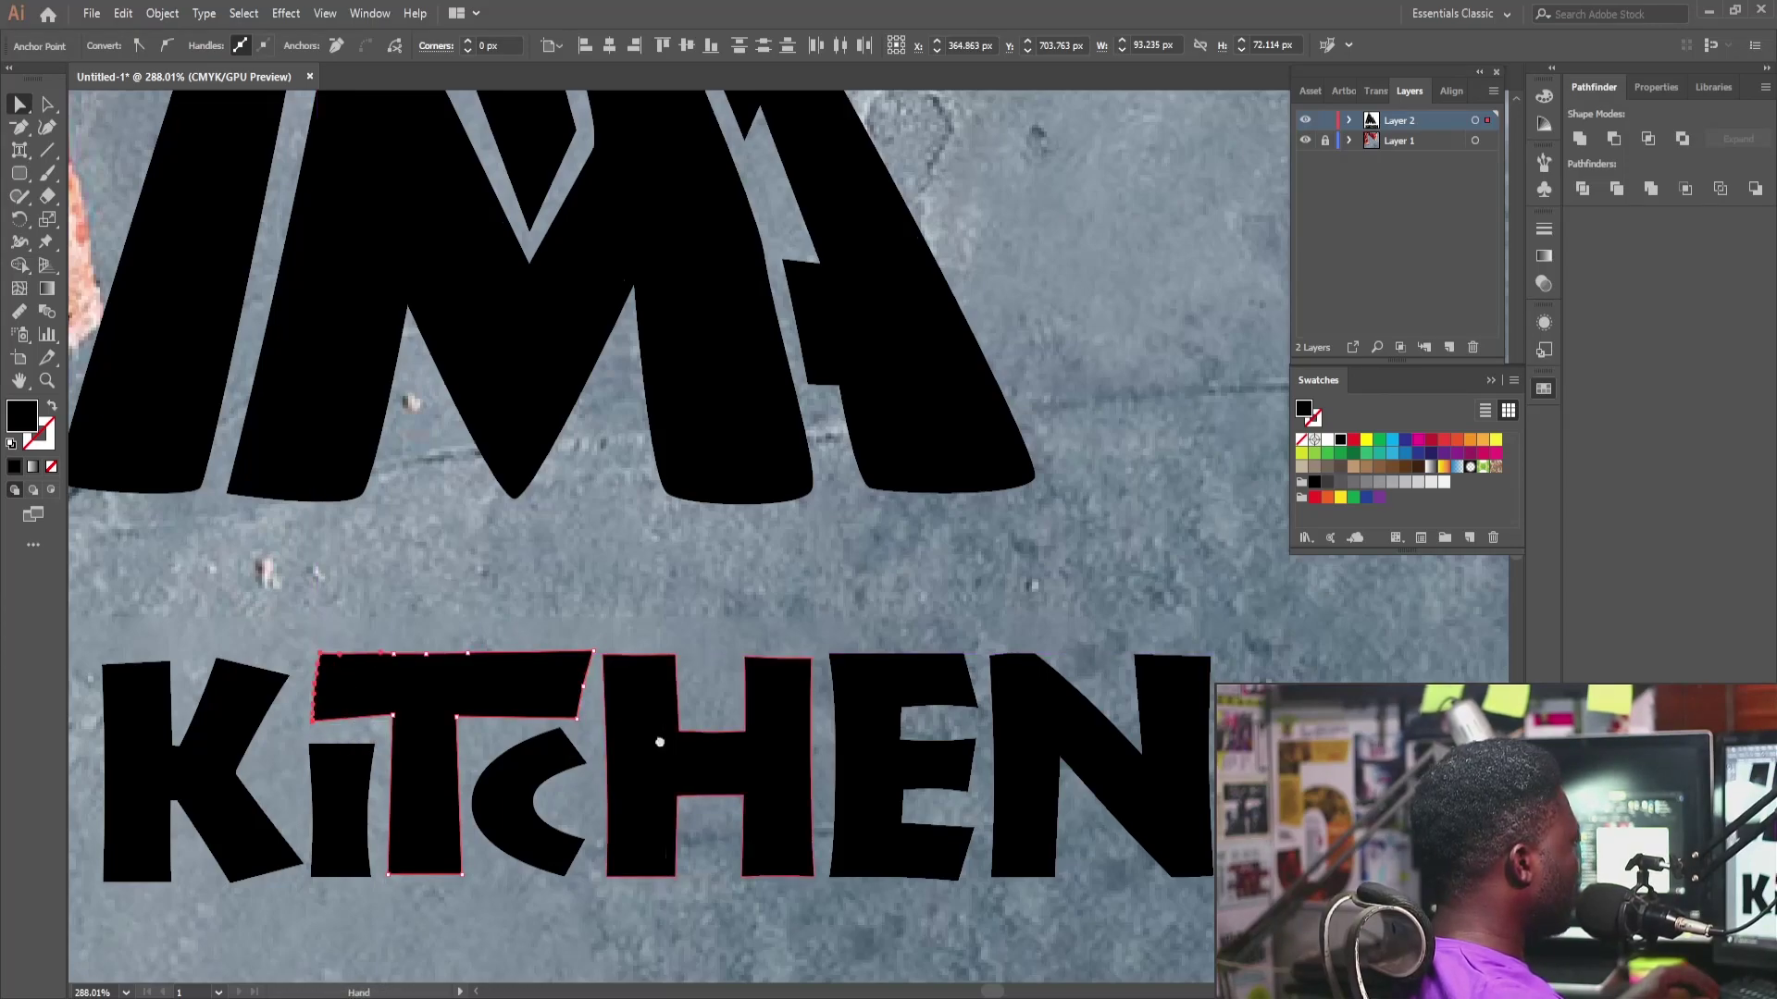
Step: Delete the extra anchor points along the outer edge of the N's first stem in KITCHEN
left_click_drag(832, 791, 567, 730)
left_click(771, 752)
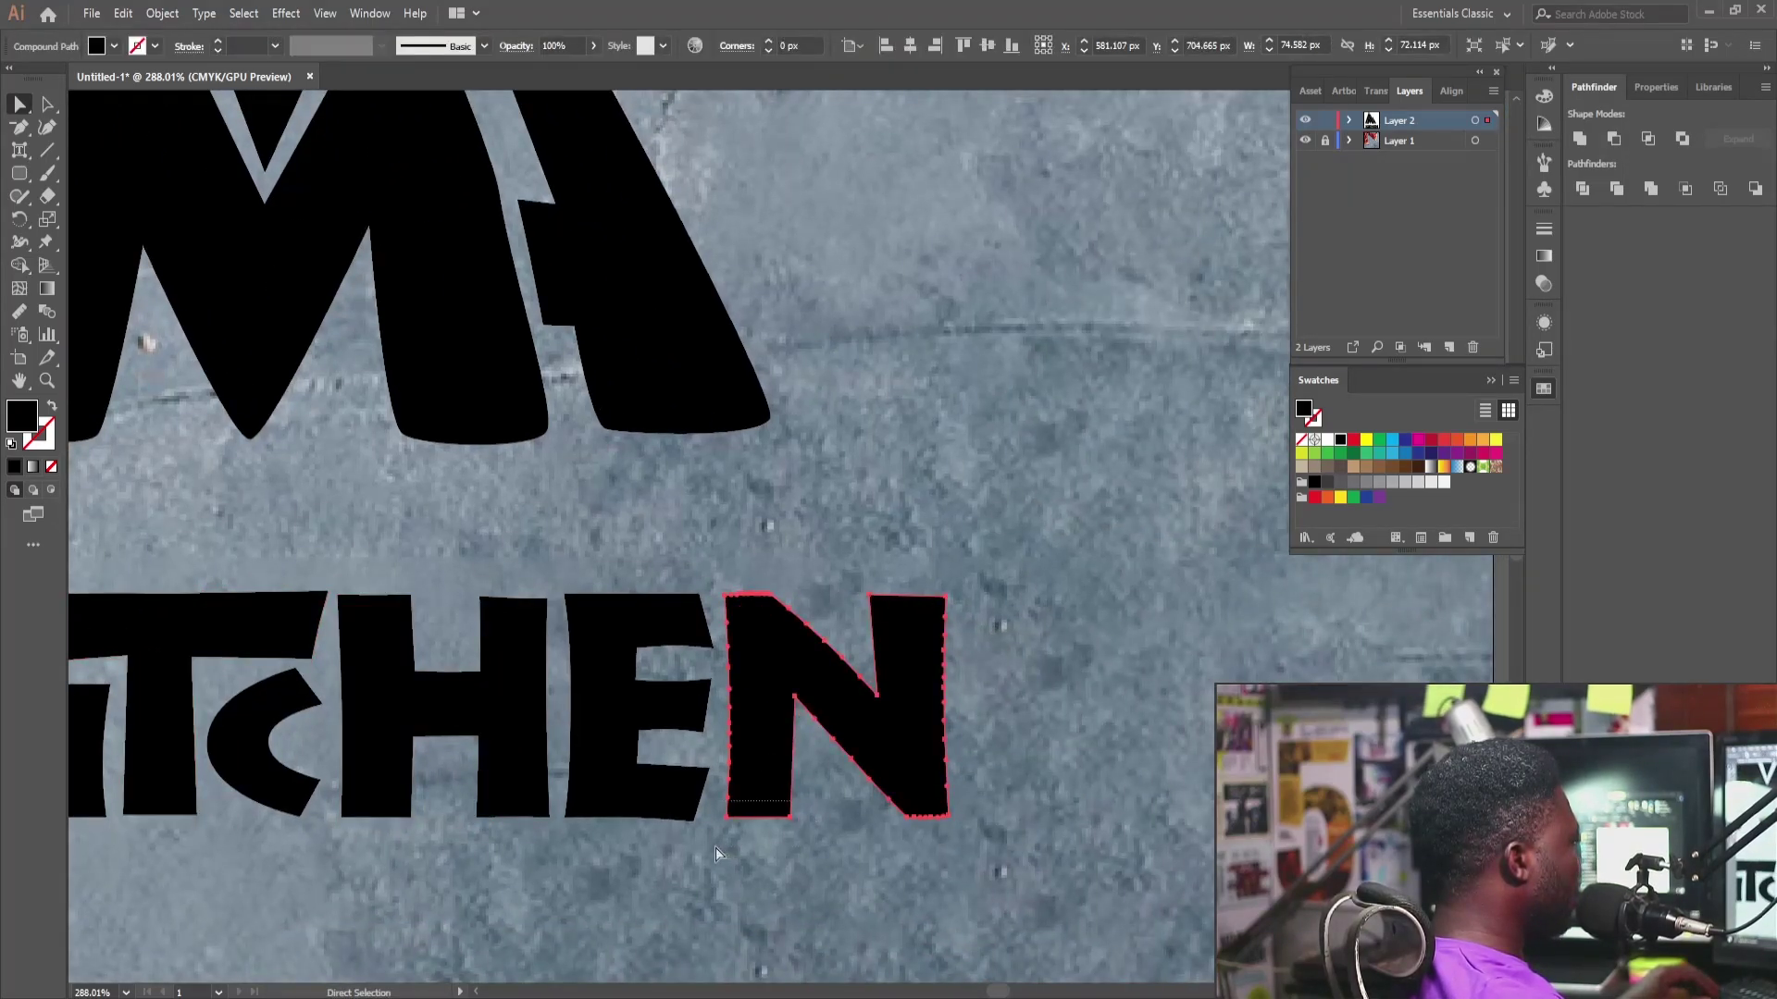
left_click(718, 850)
left_click(745, 759)
left_click_drag(21, 127, 77, 174)
scroll(741, 731, "up", 3)
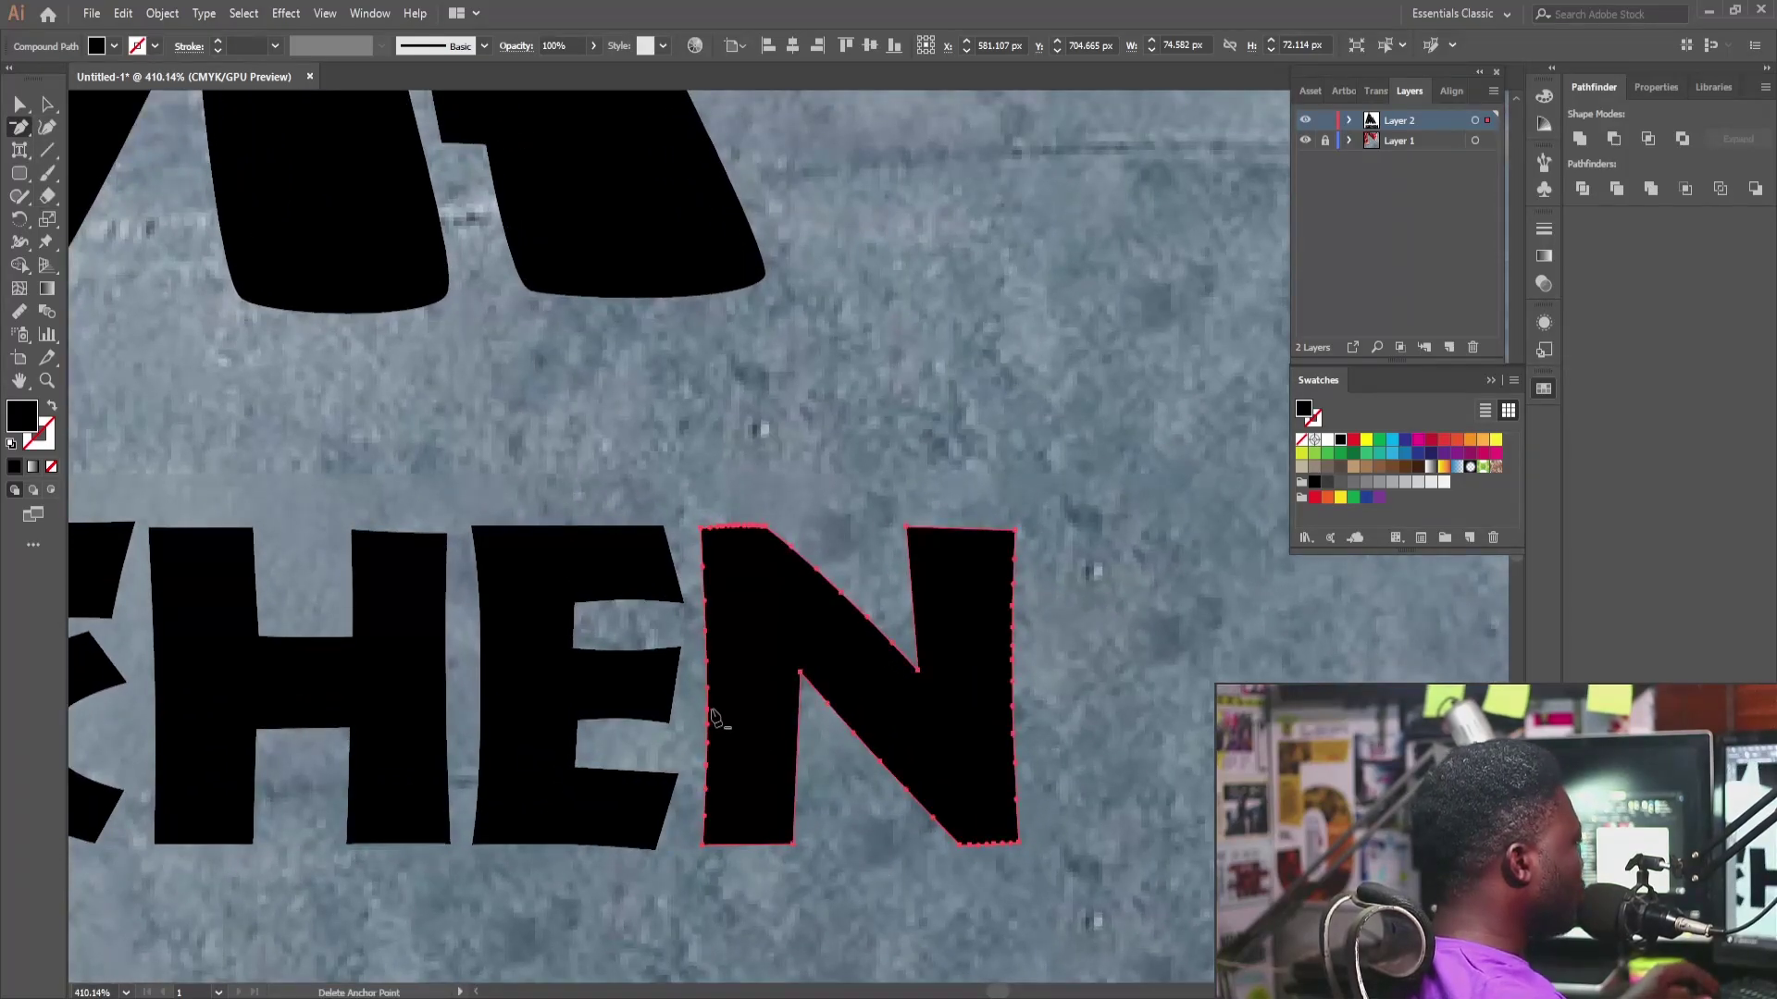
left_click(709, 714)
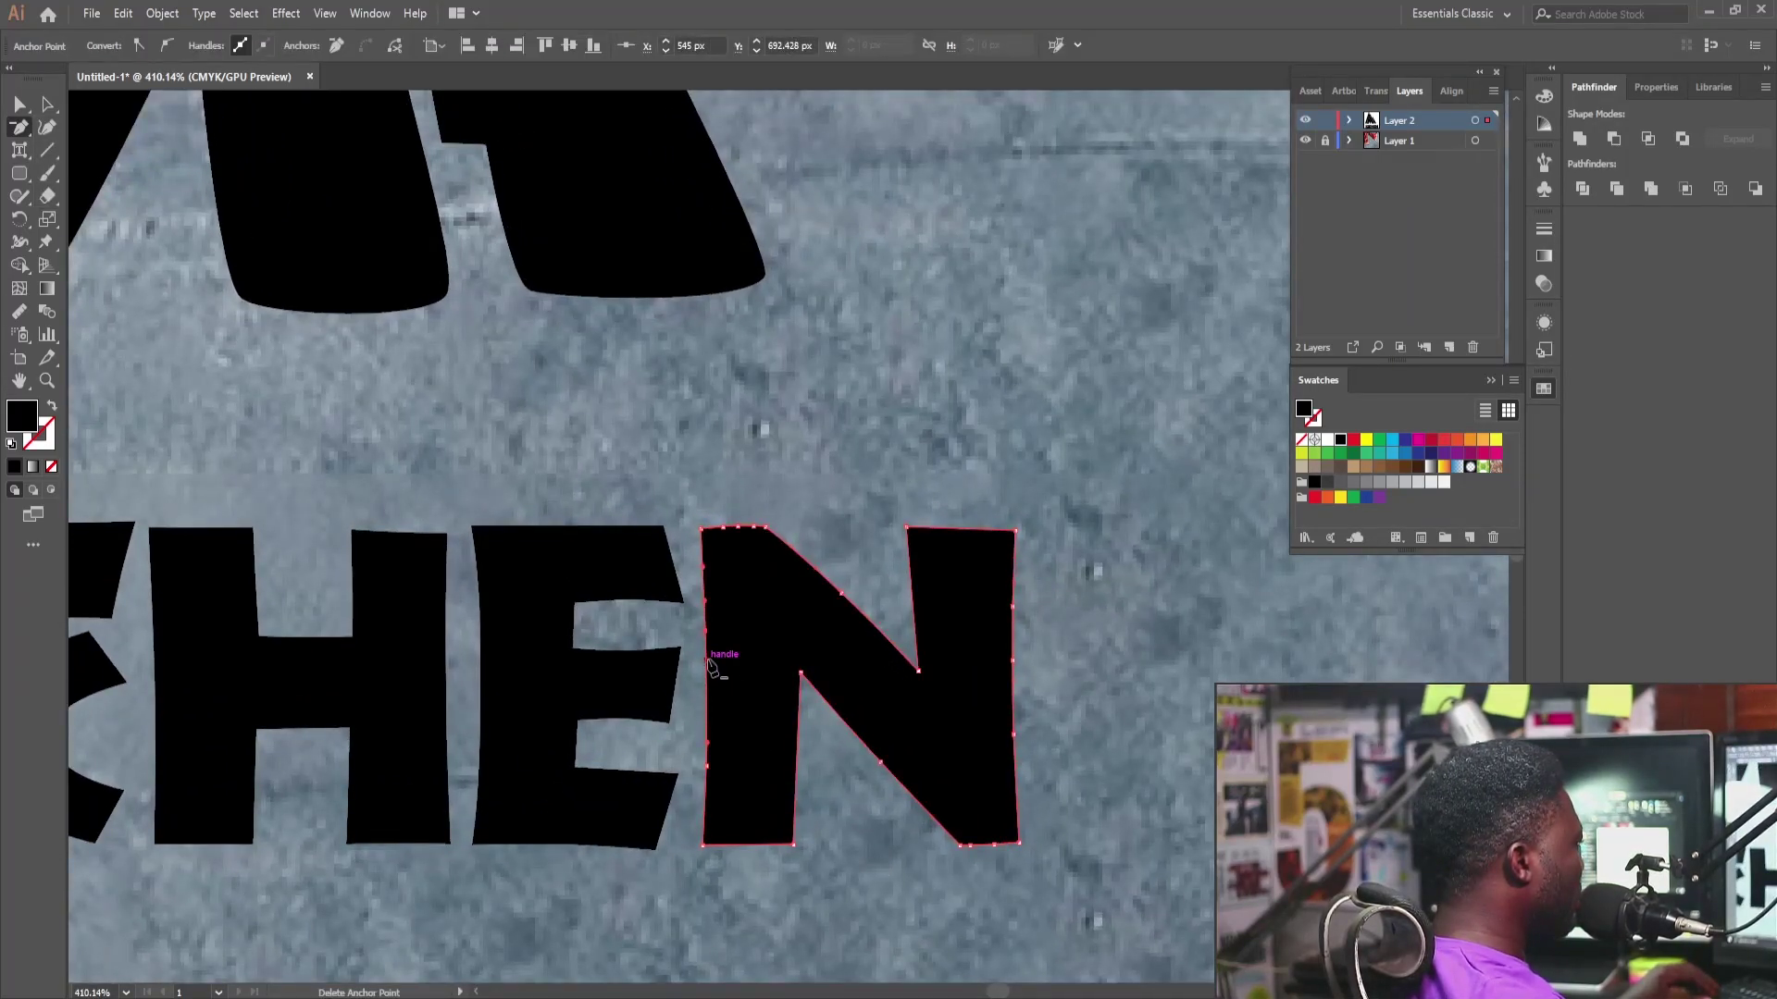
left_click(706, 631)
left_click(707, 766)
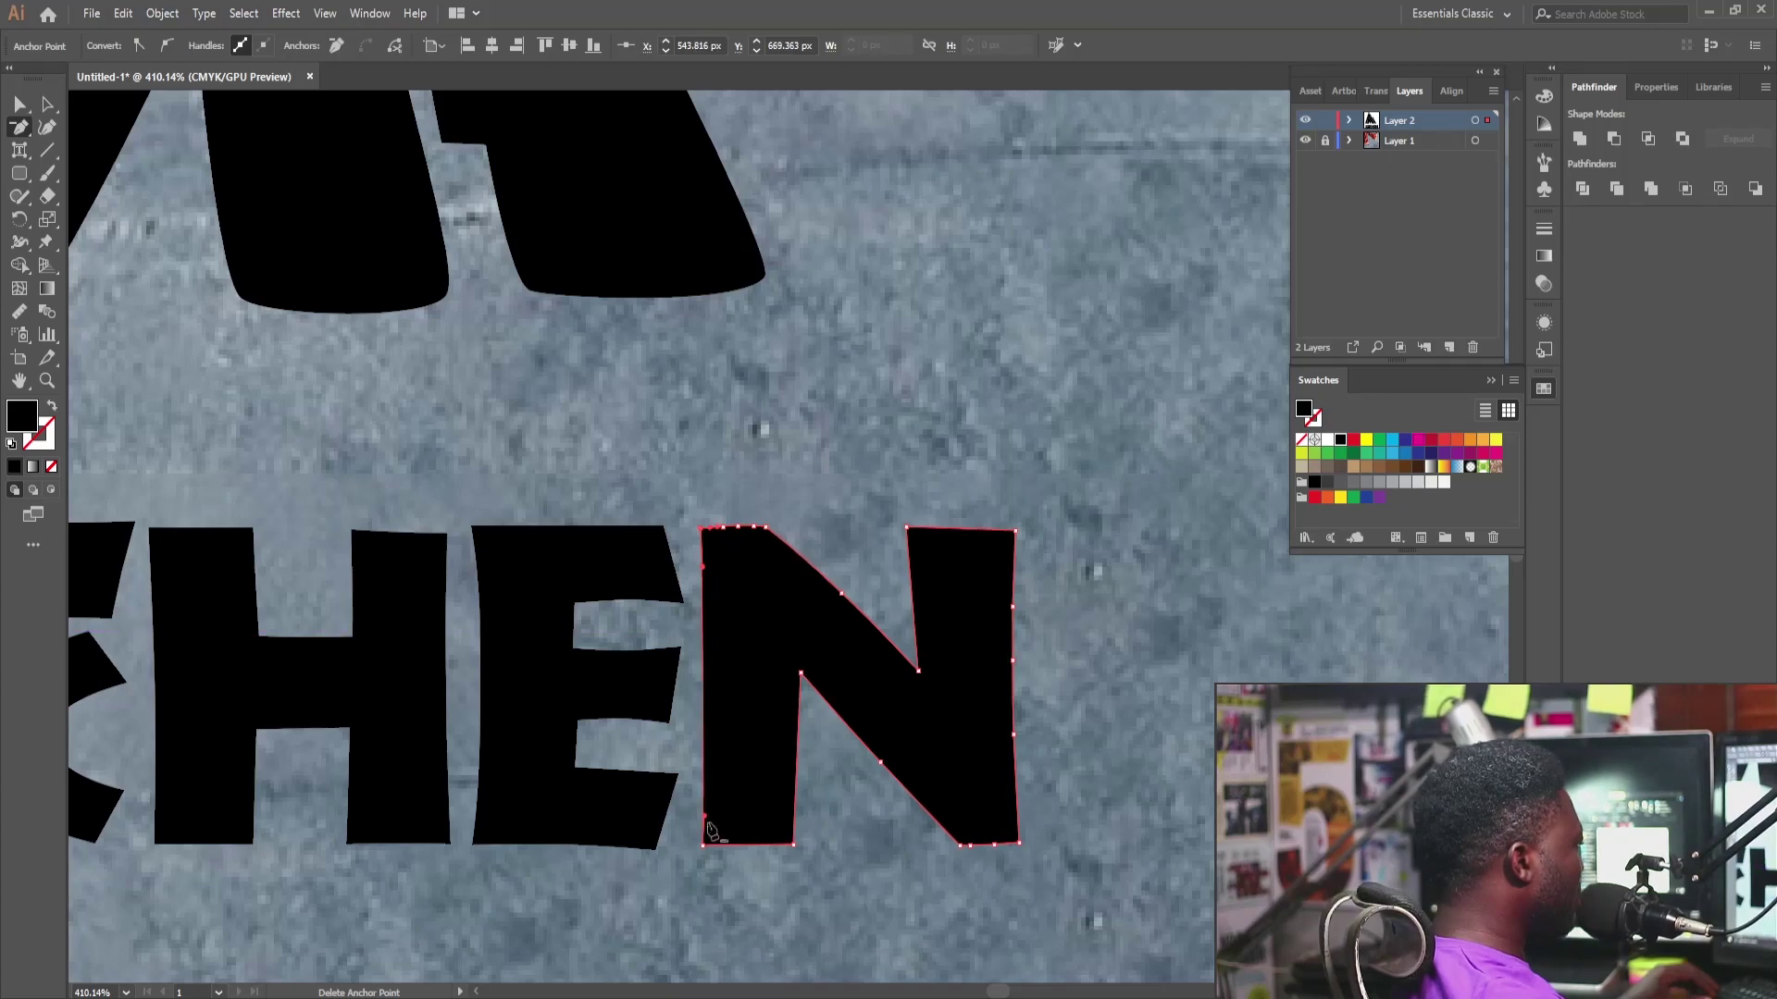
Step: Shorten the N's first stem from below and extend the E's lowest arm into the space beneath it
left_click(44, 104)
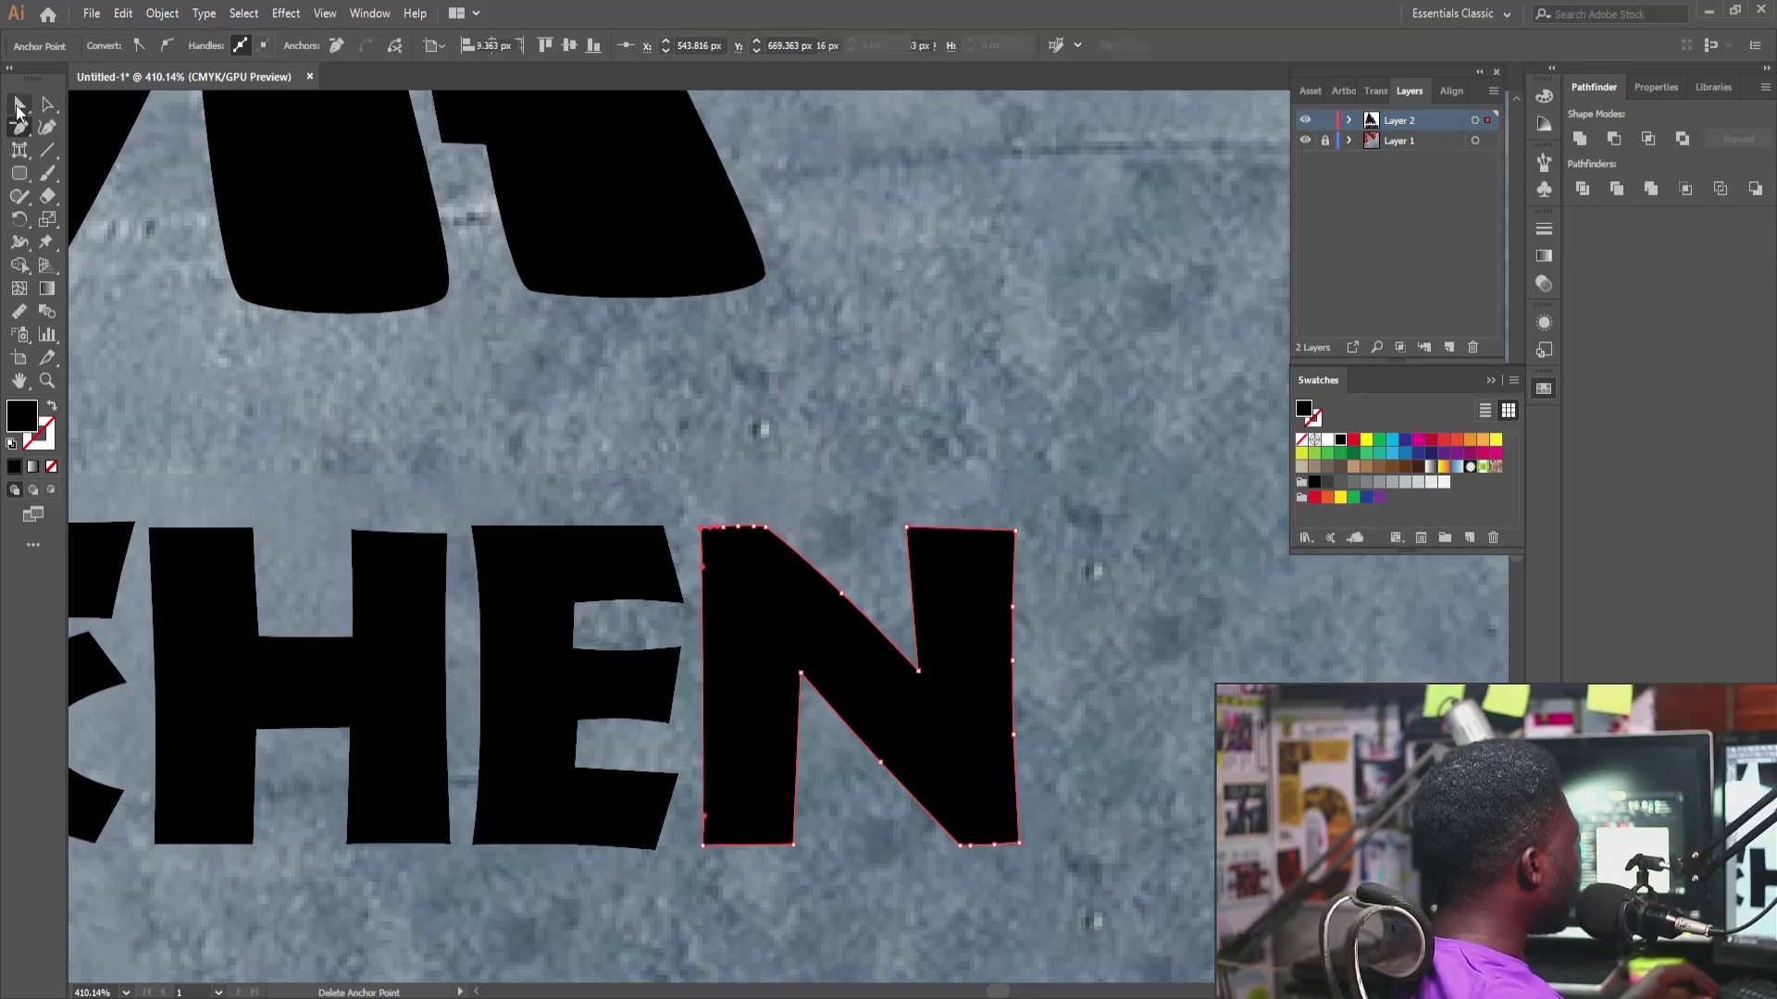
left_click_drag(794, 810, 702, 751)
left_click(671, 782)
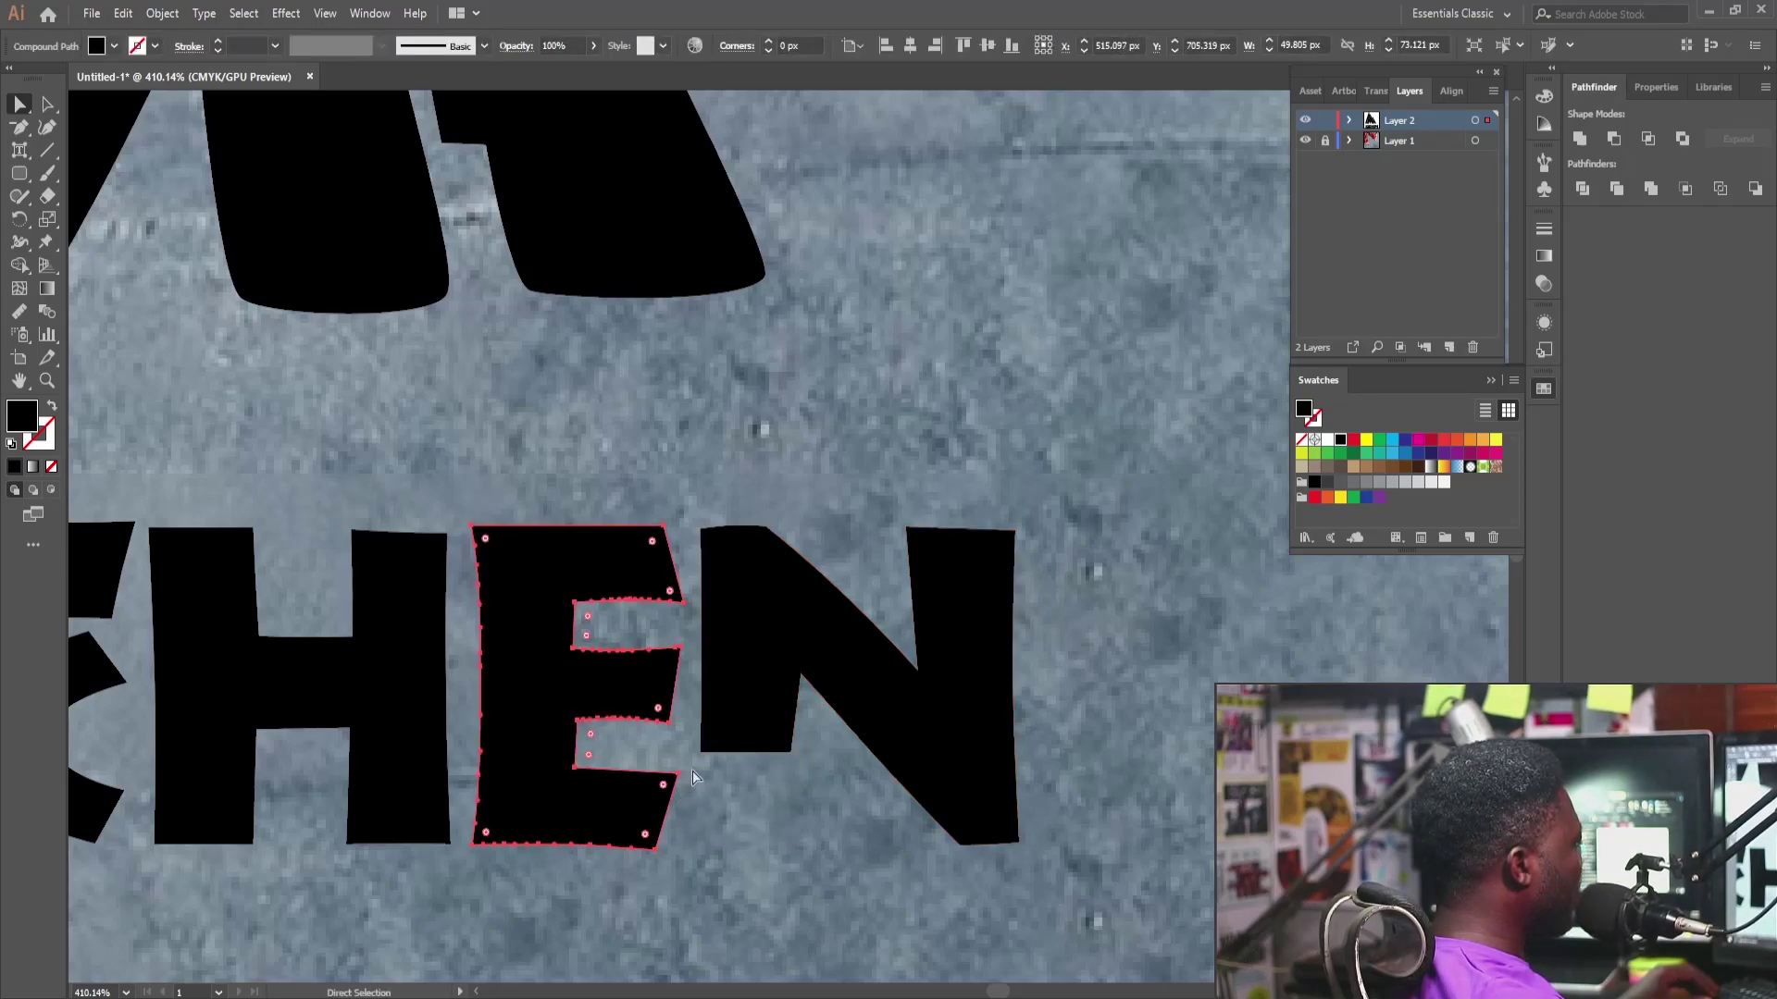
left_click_drag(633, 847, 770, 847)
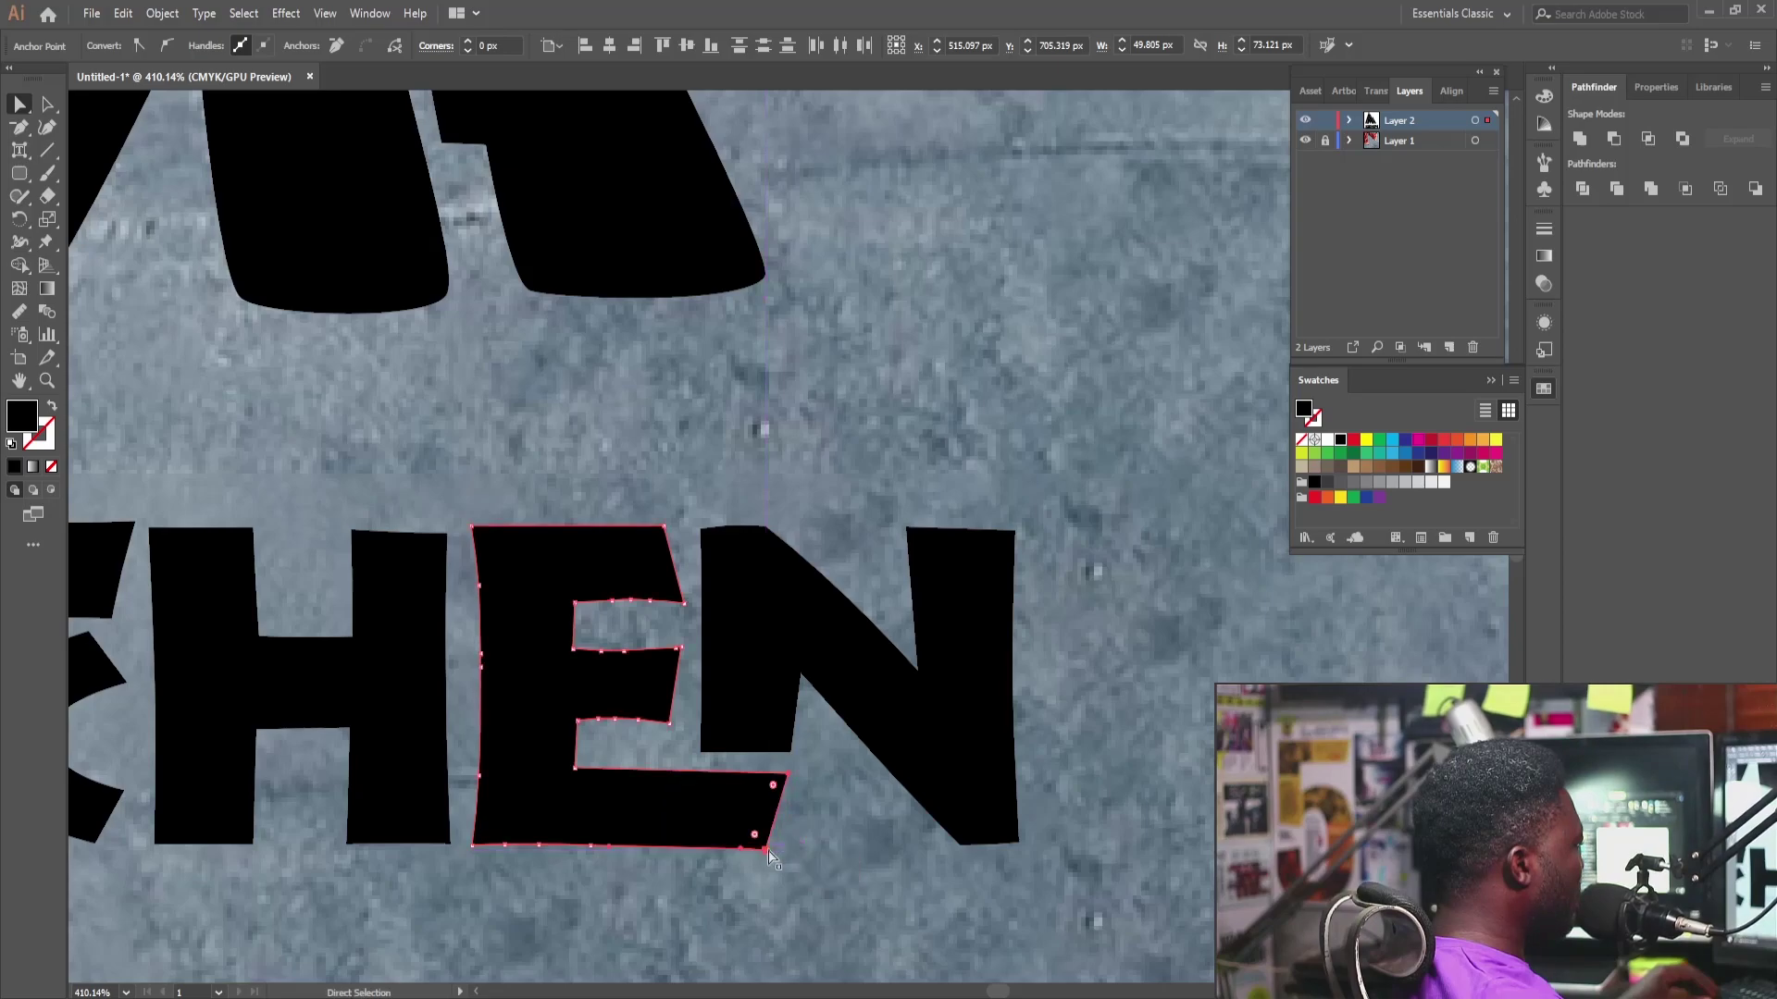
left_click(834, 733)
Step: Scale KITCHEN down proportionally to about 334 px wide and place it directly beneath the AMA lettering, spanning its width
key("ctrl+0")
key("v")
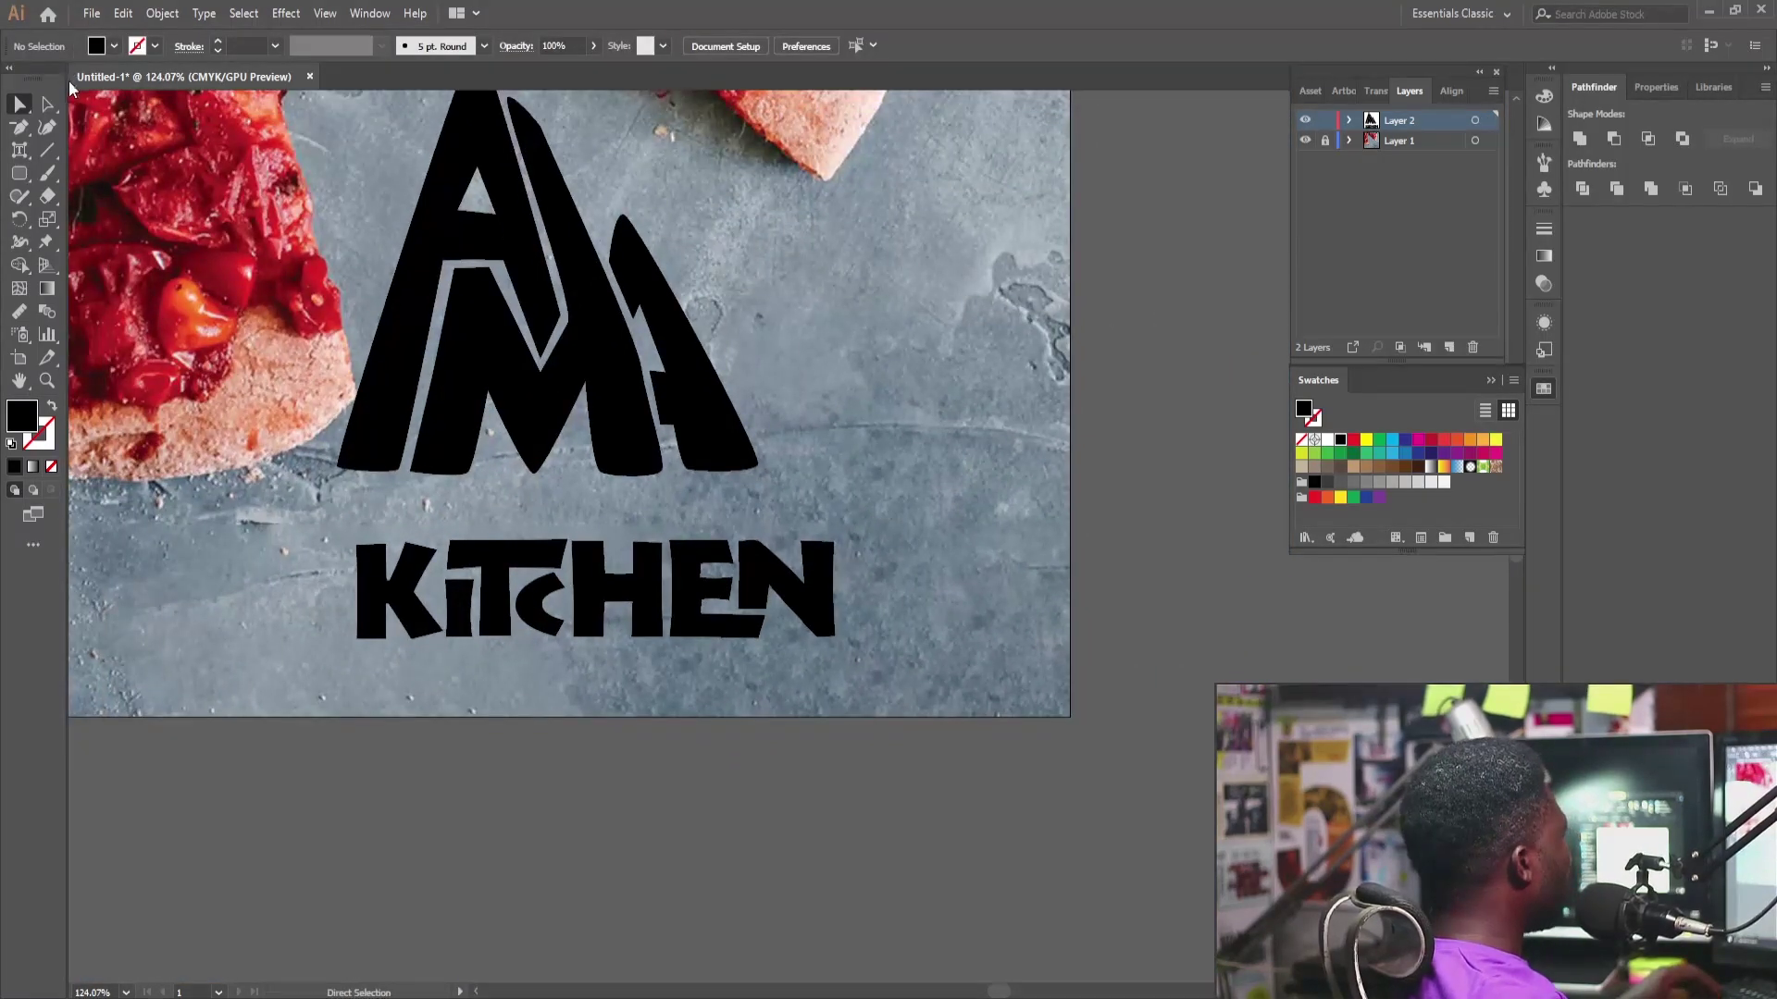
left_click(809, 599)
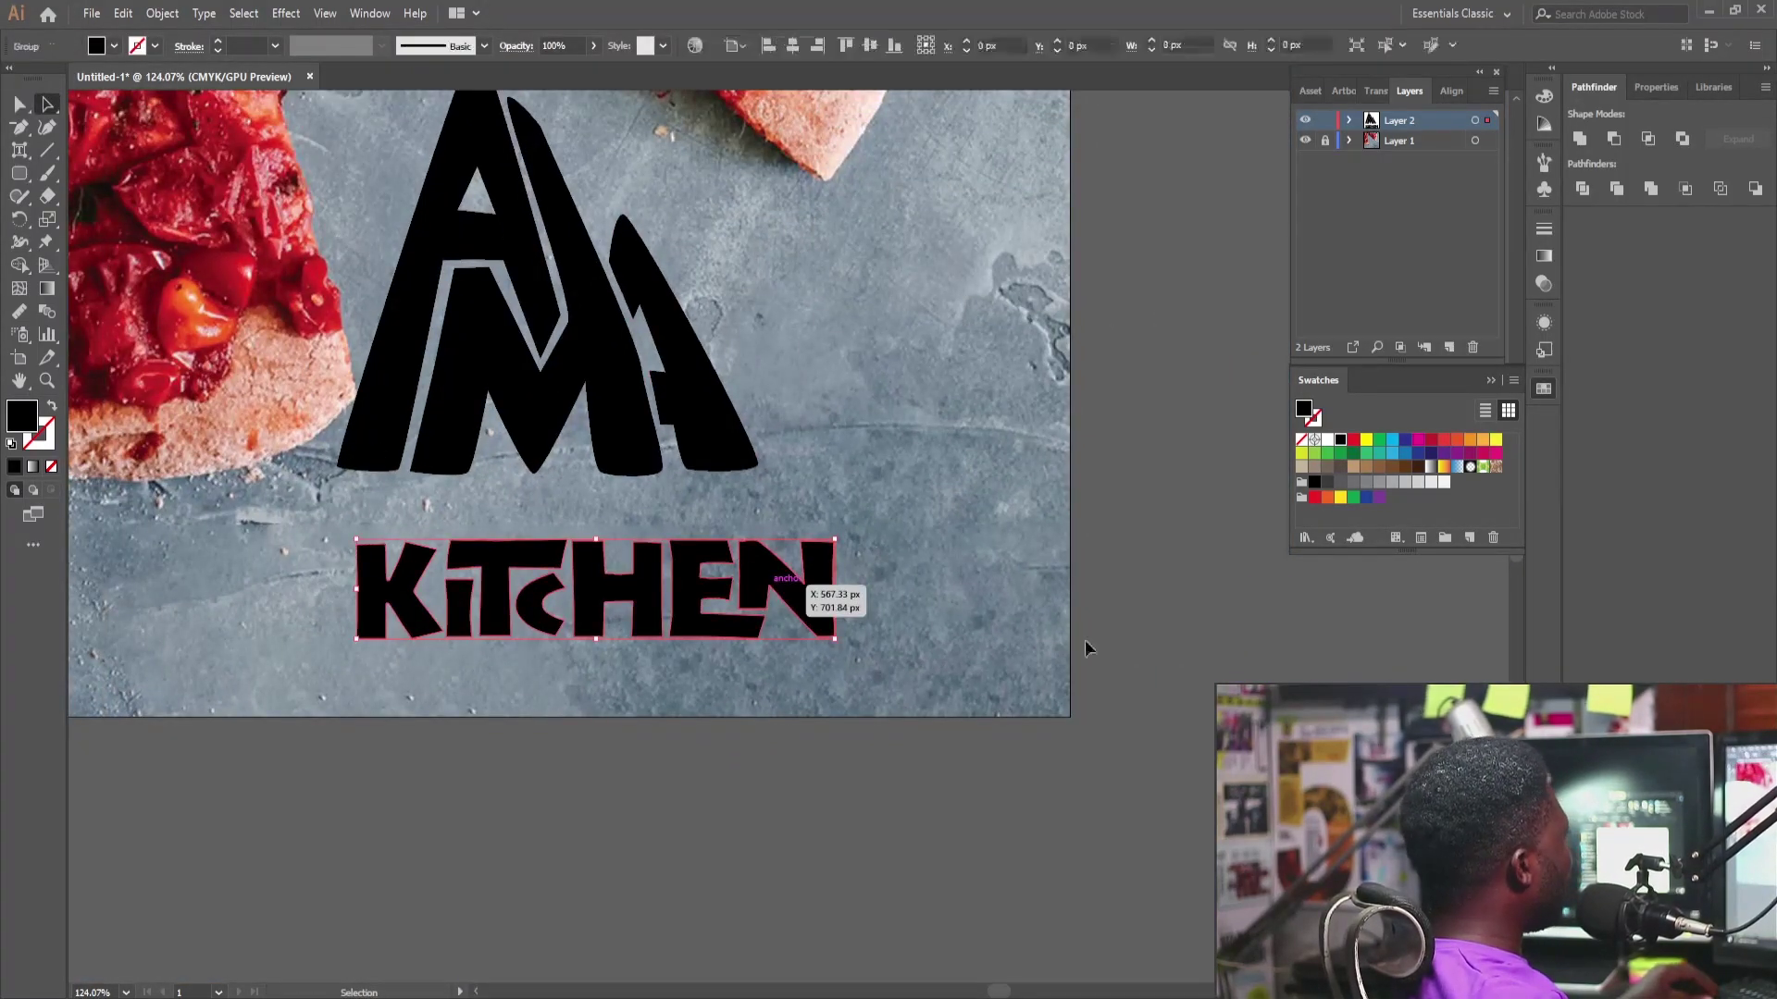
left_click_drag(833, 542, 782, 488)
scroll(758, 475, "up", 4)
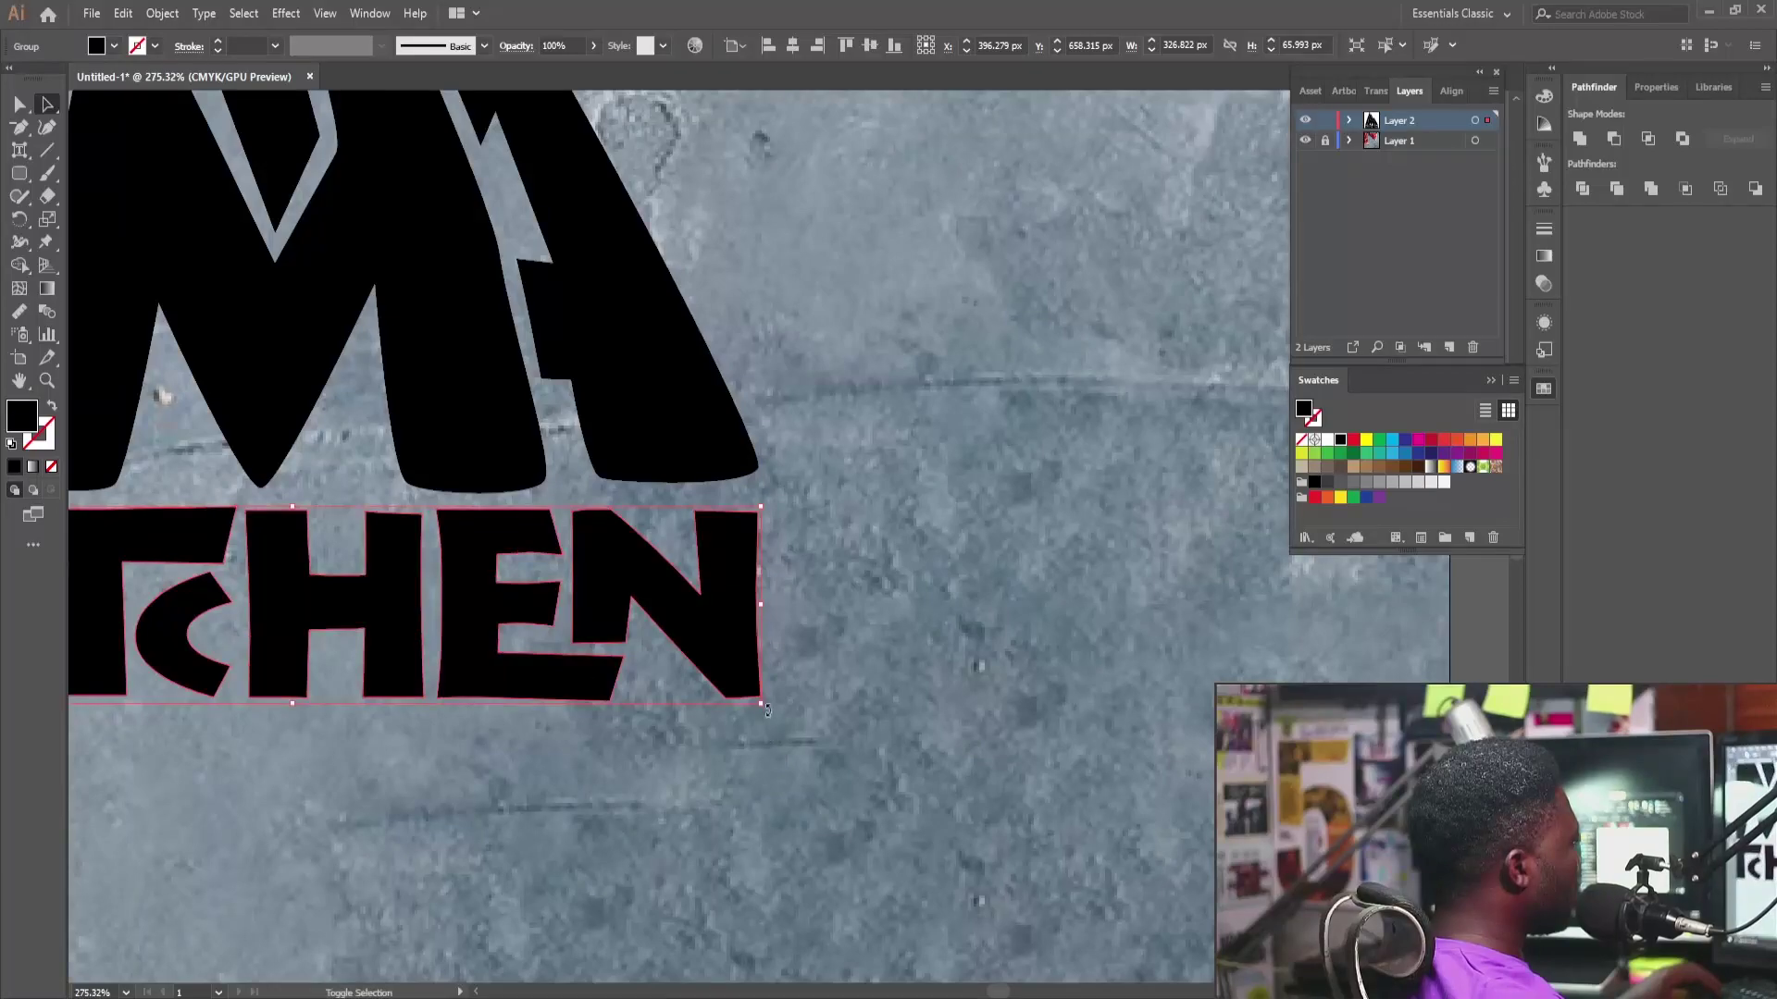
left_click_drag(761, 705, 787, 712)
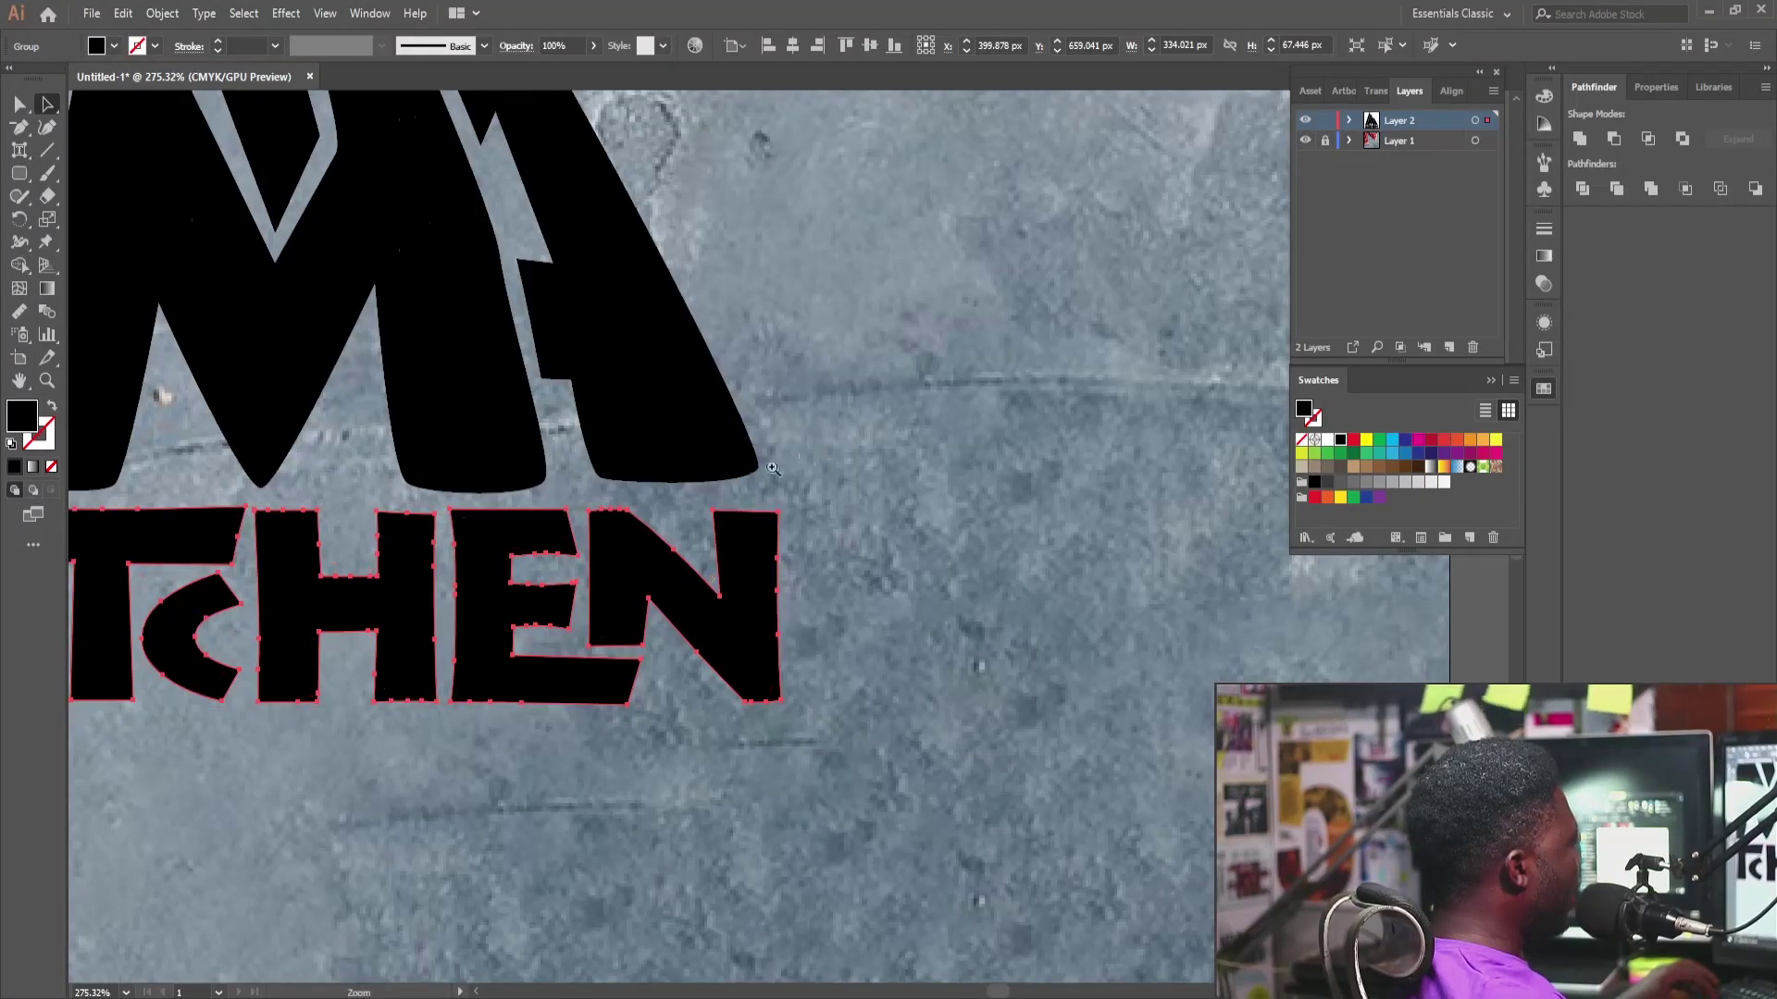
Step: Apply an envelope distort mesh with 1 row and 1 column to KITCHEN
scroll(528, 578, "down", 5)
scroll(528, 578, "up", 2)
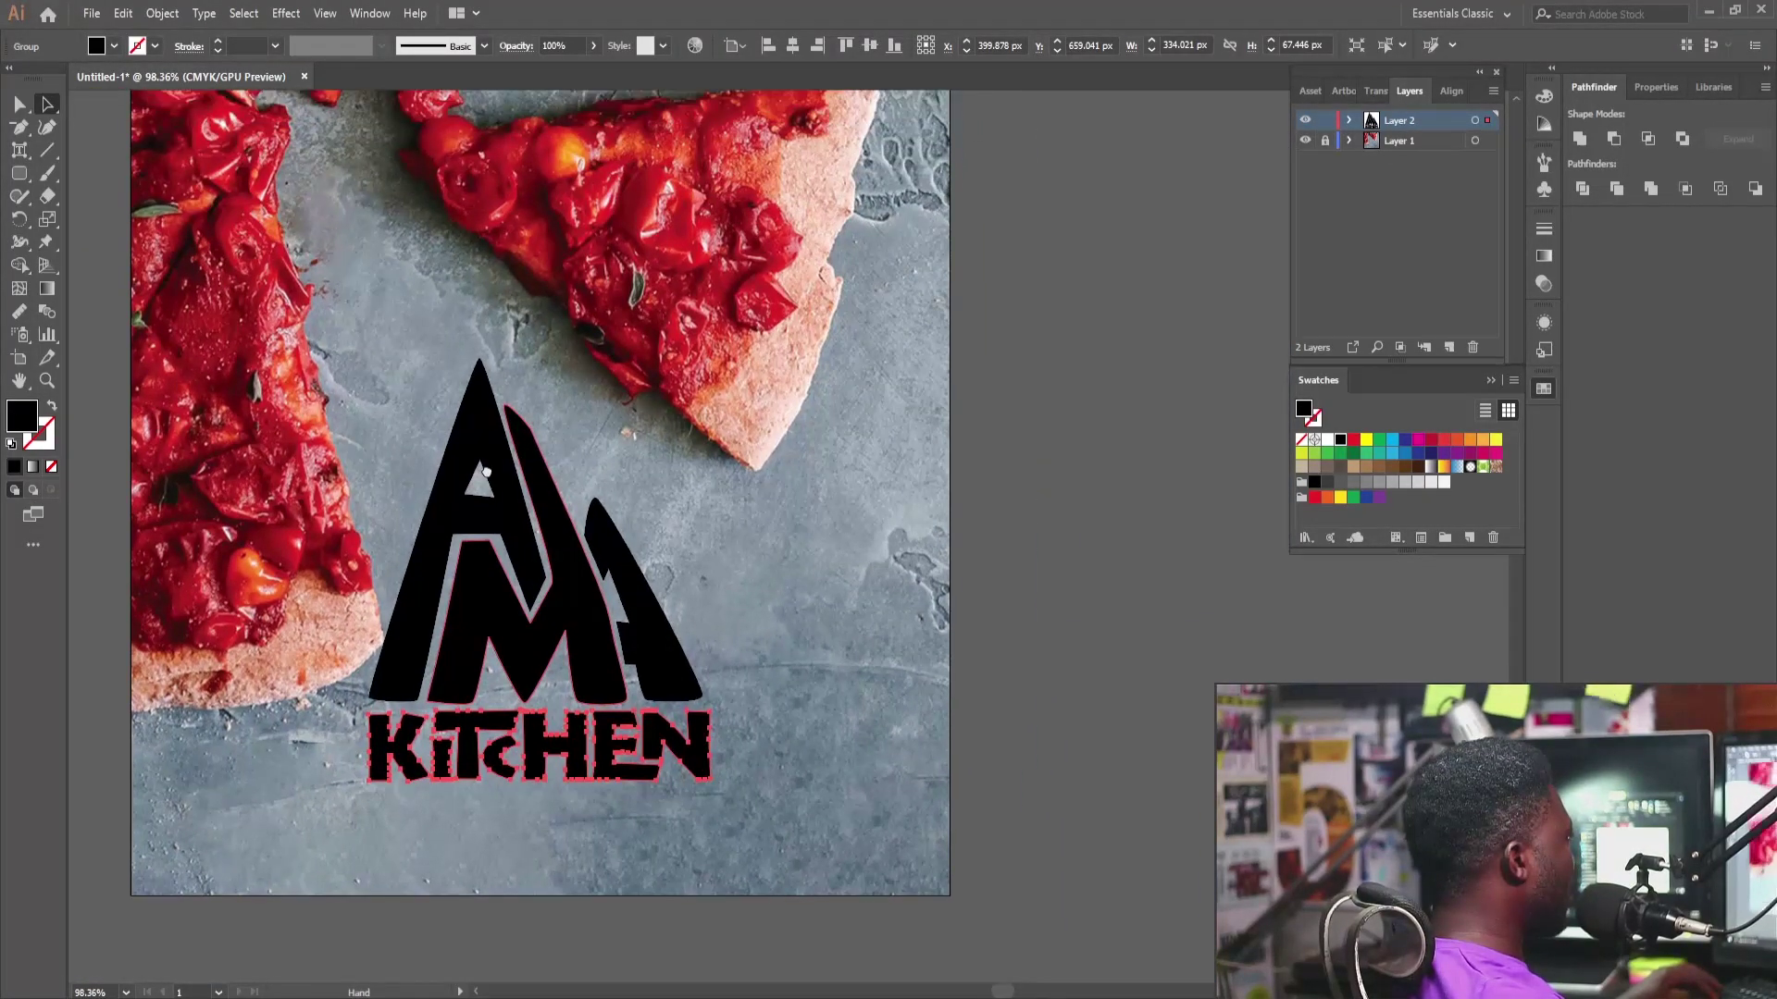
left_click_drag(542, 580, 603, 664)
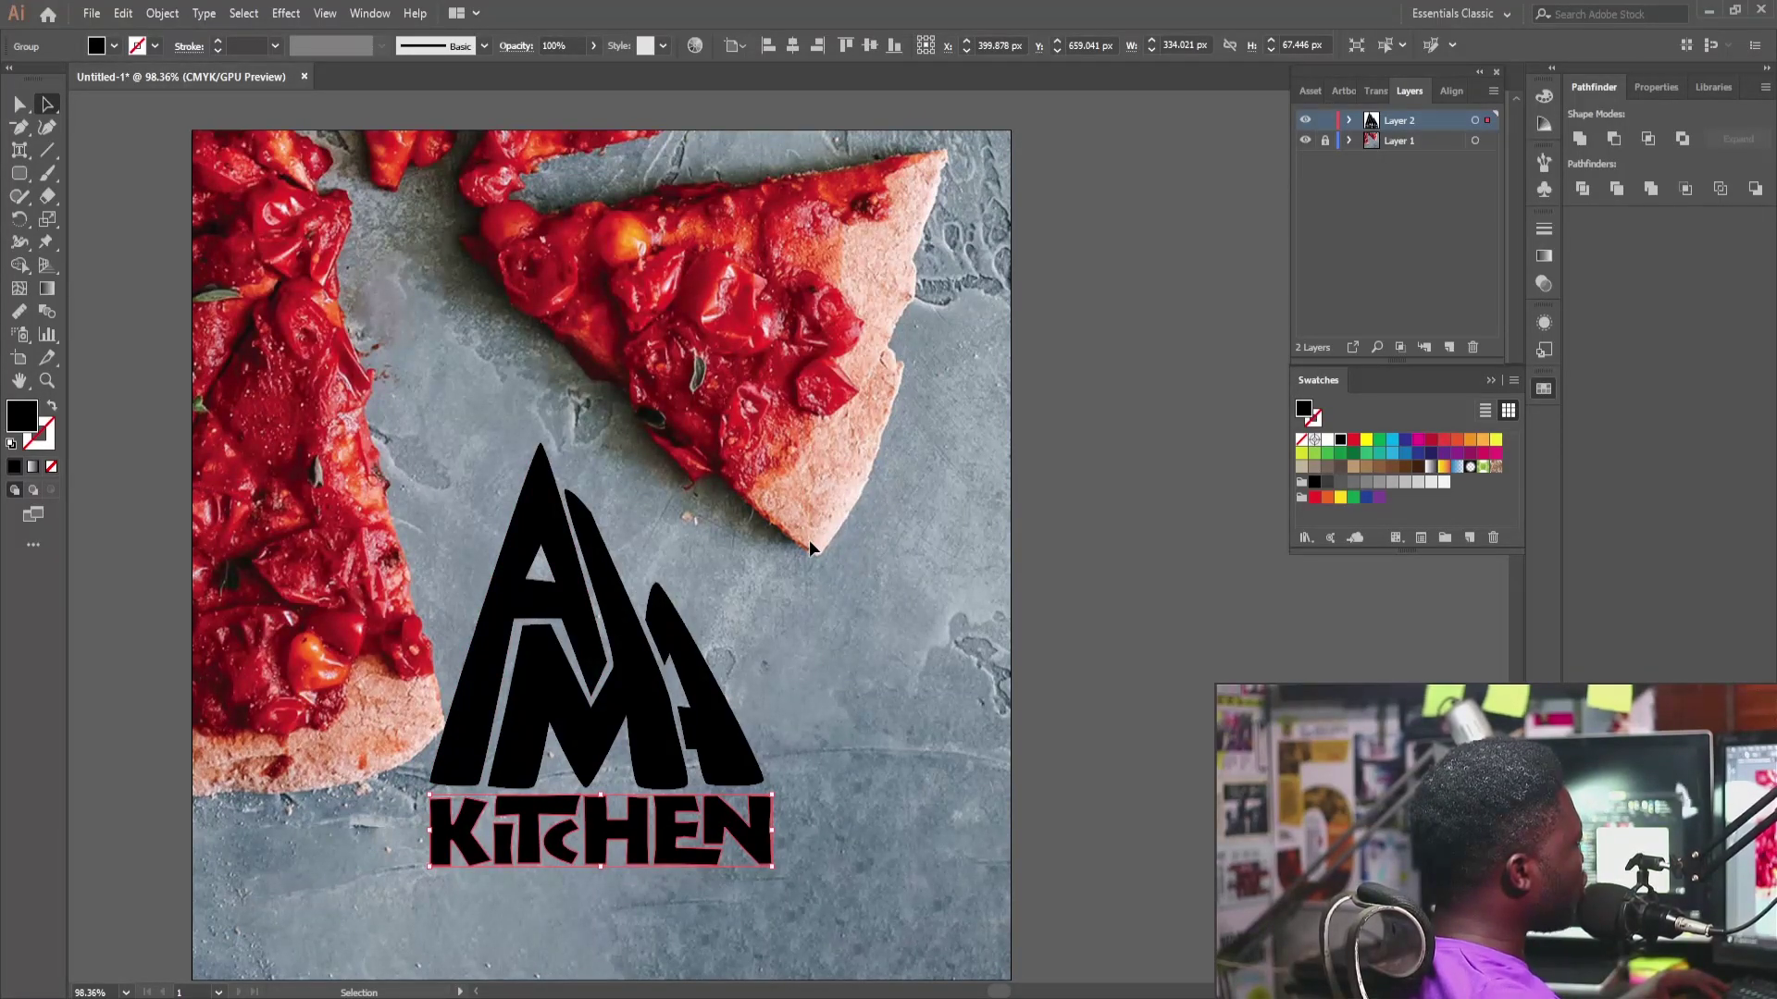
left_click_drag(657, 714, 644, 576)
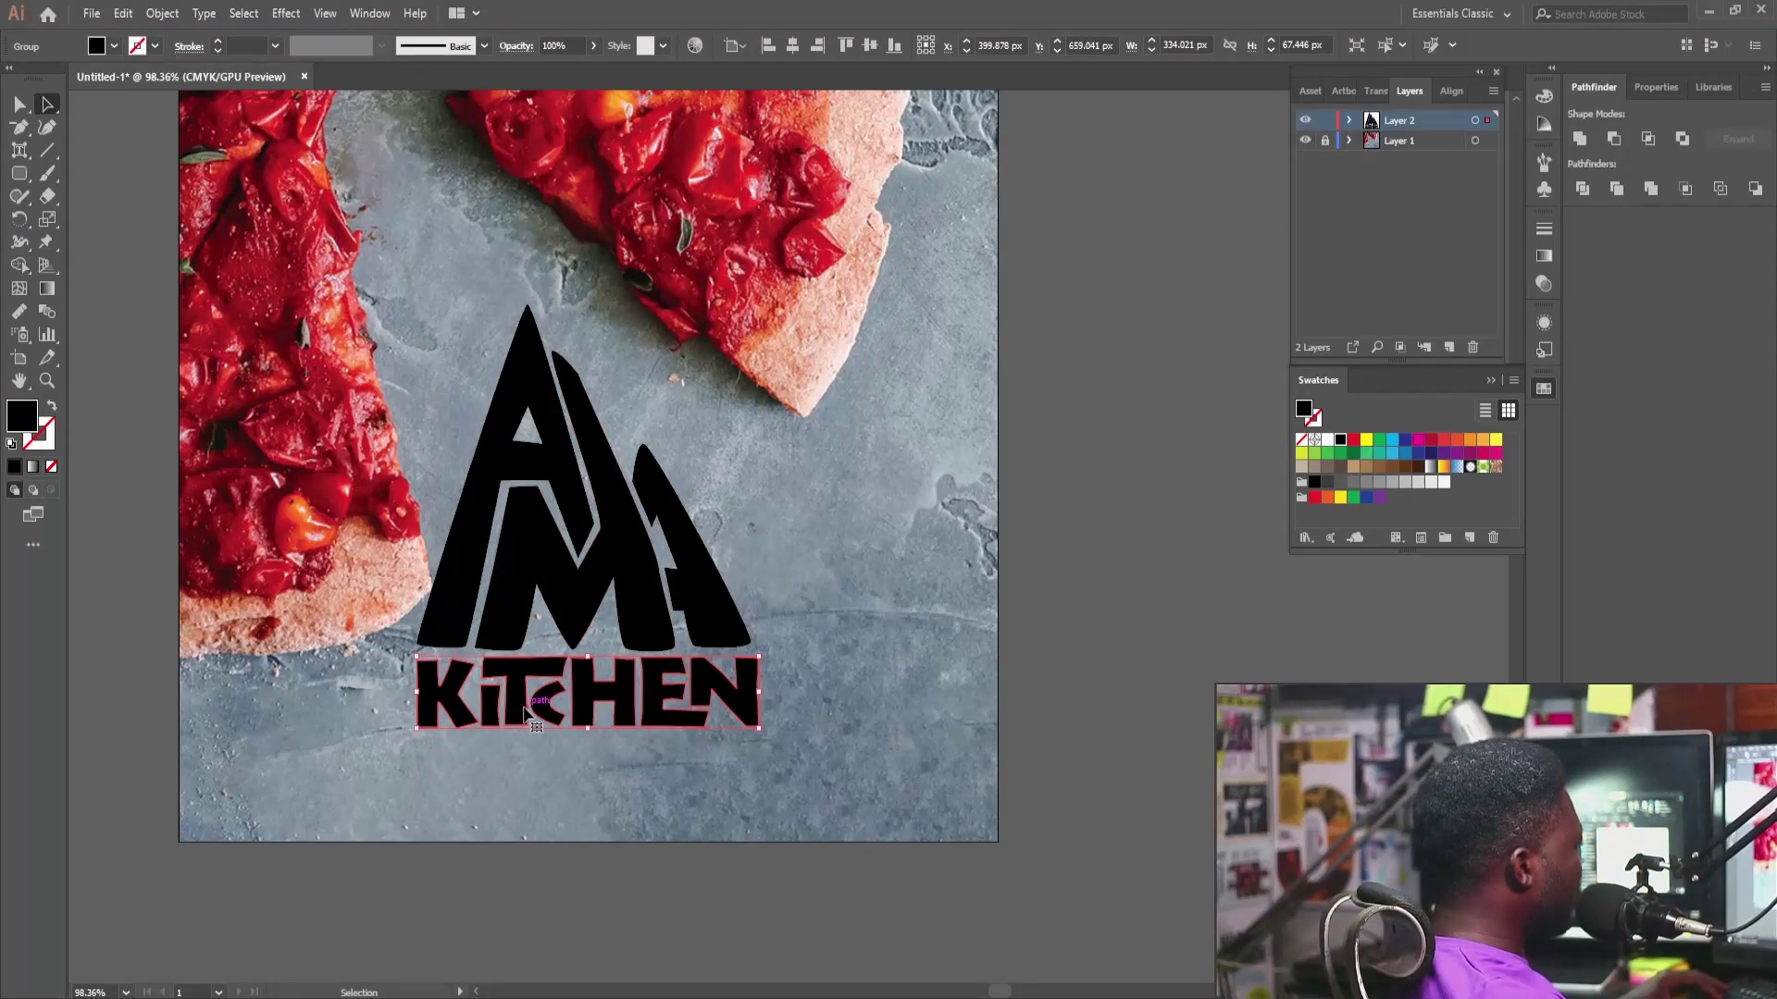
left_click(161, 13)
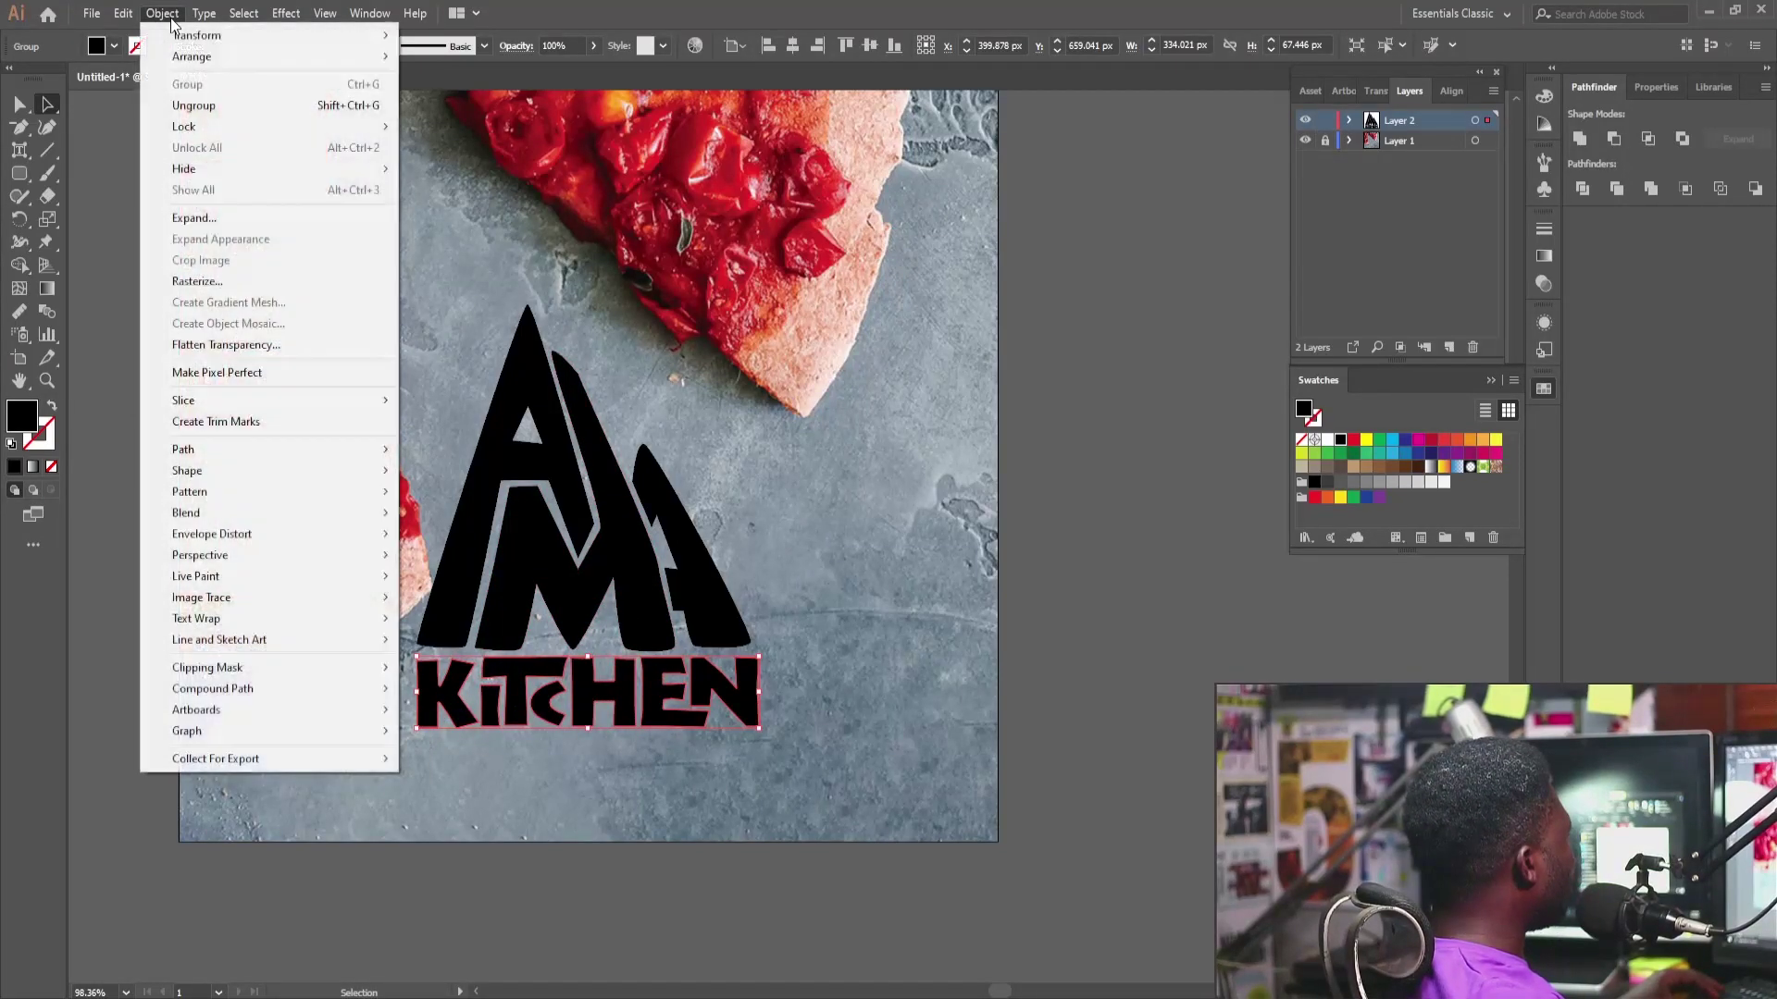
mouse_move(286, 541)
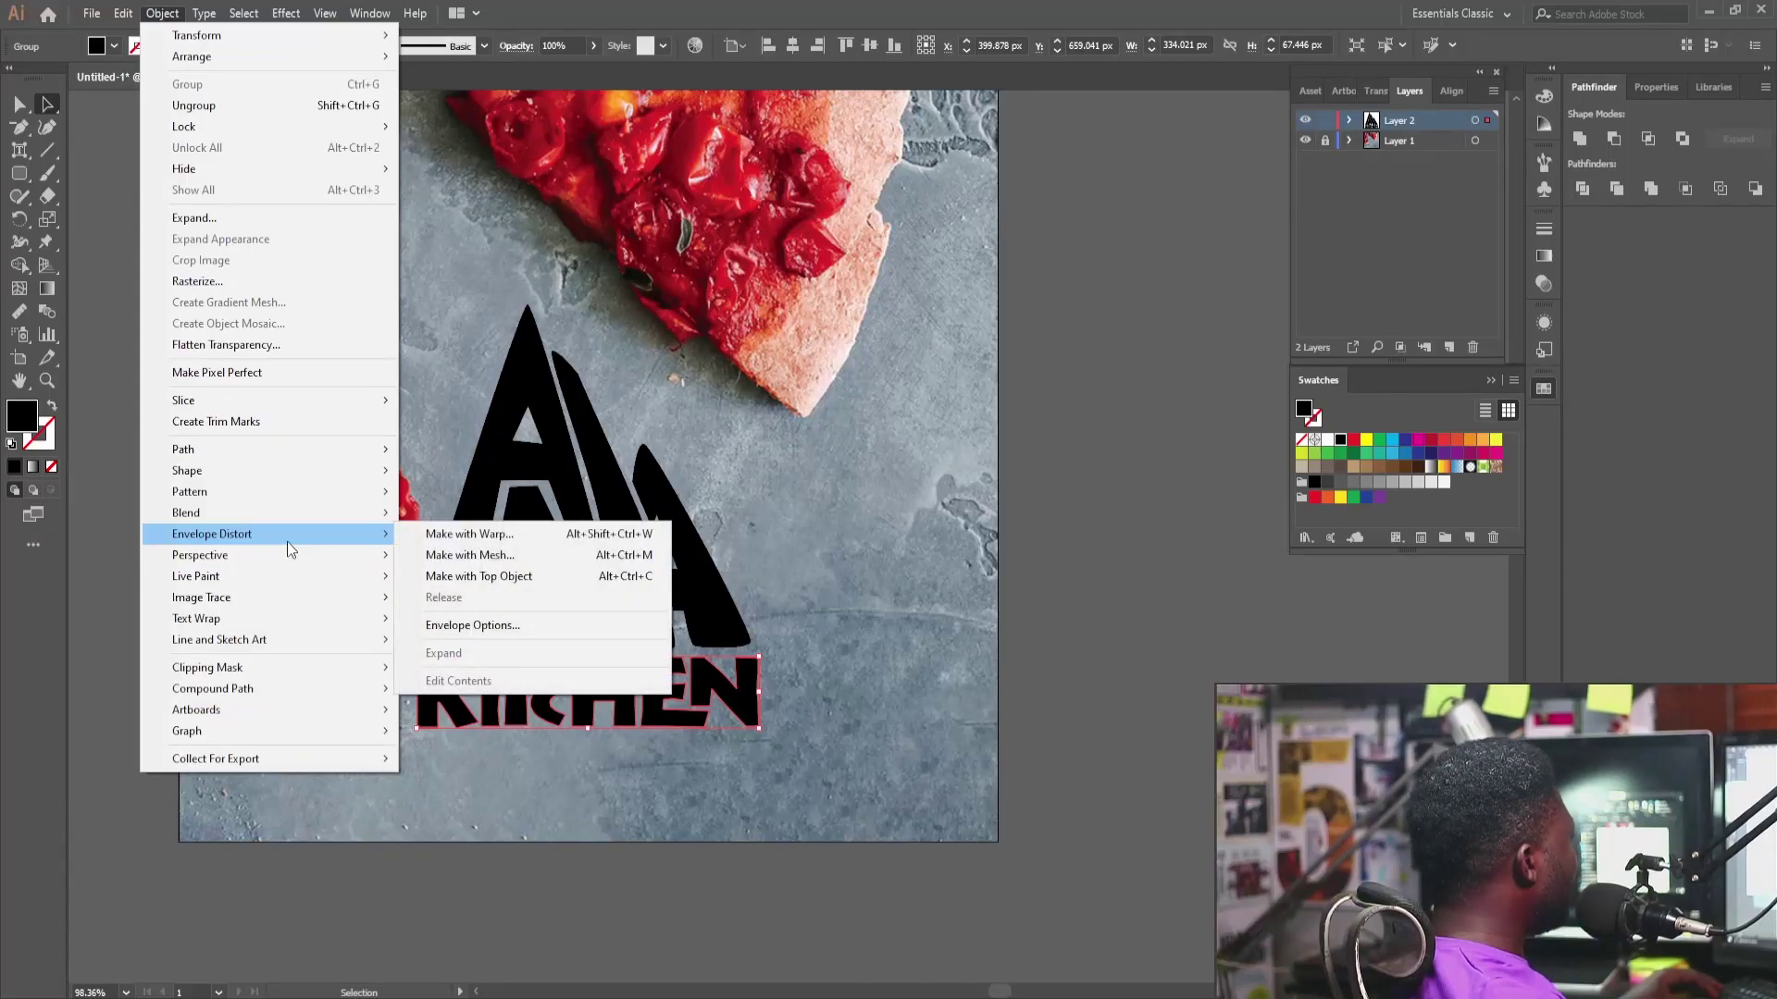
left_click(511, 555)
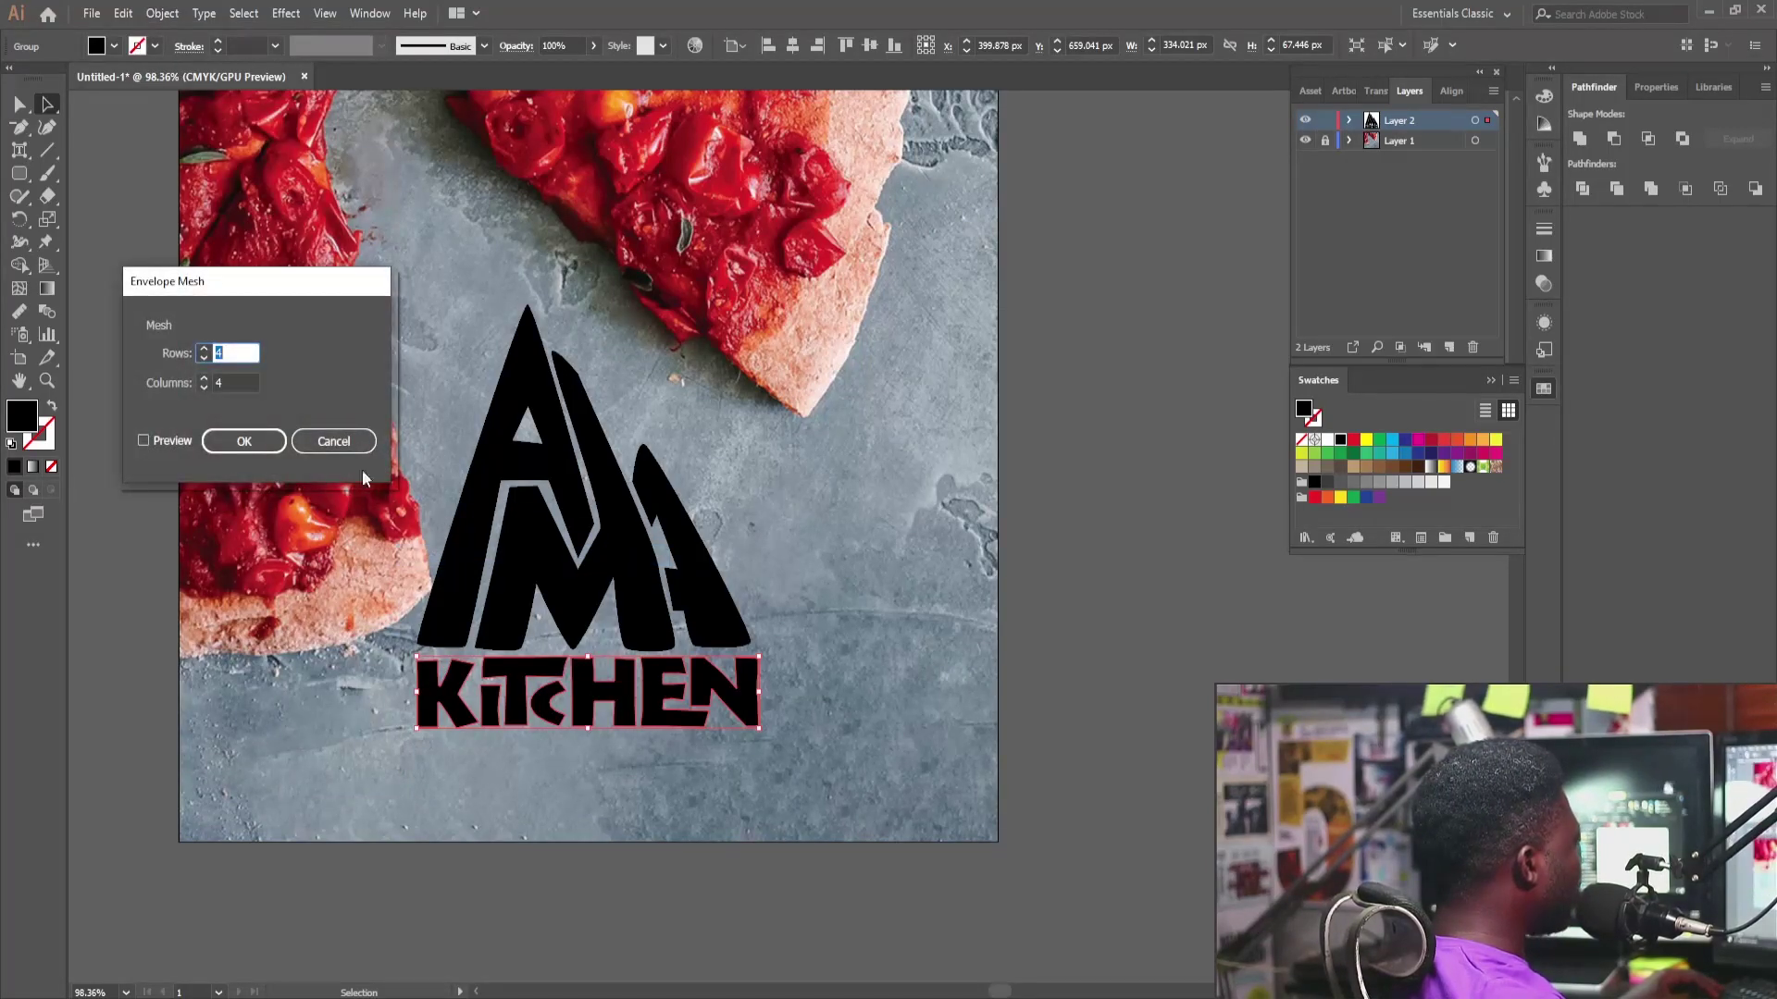
type("1")
key("Tab")
type("1")
left_click(235, 441)
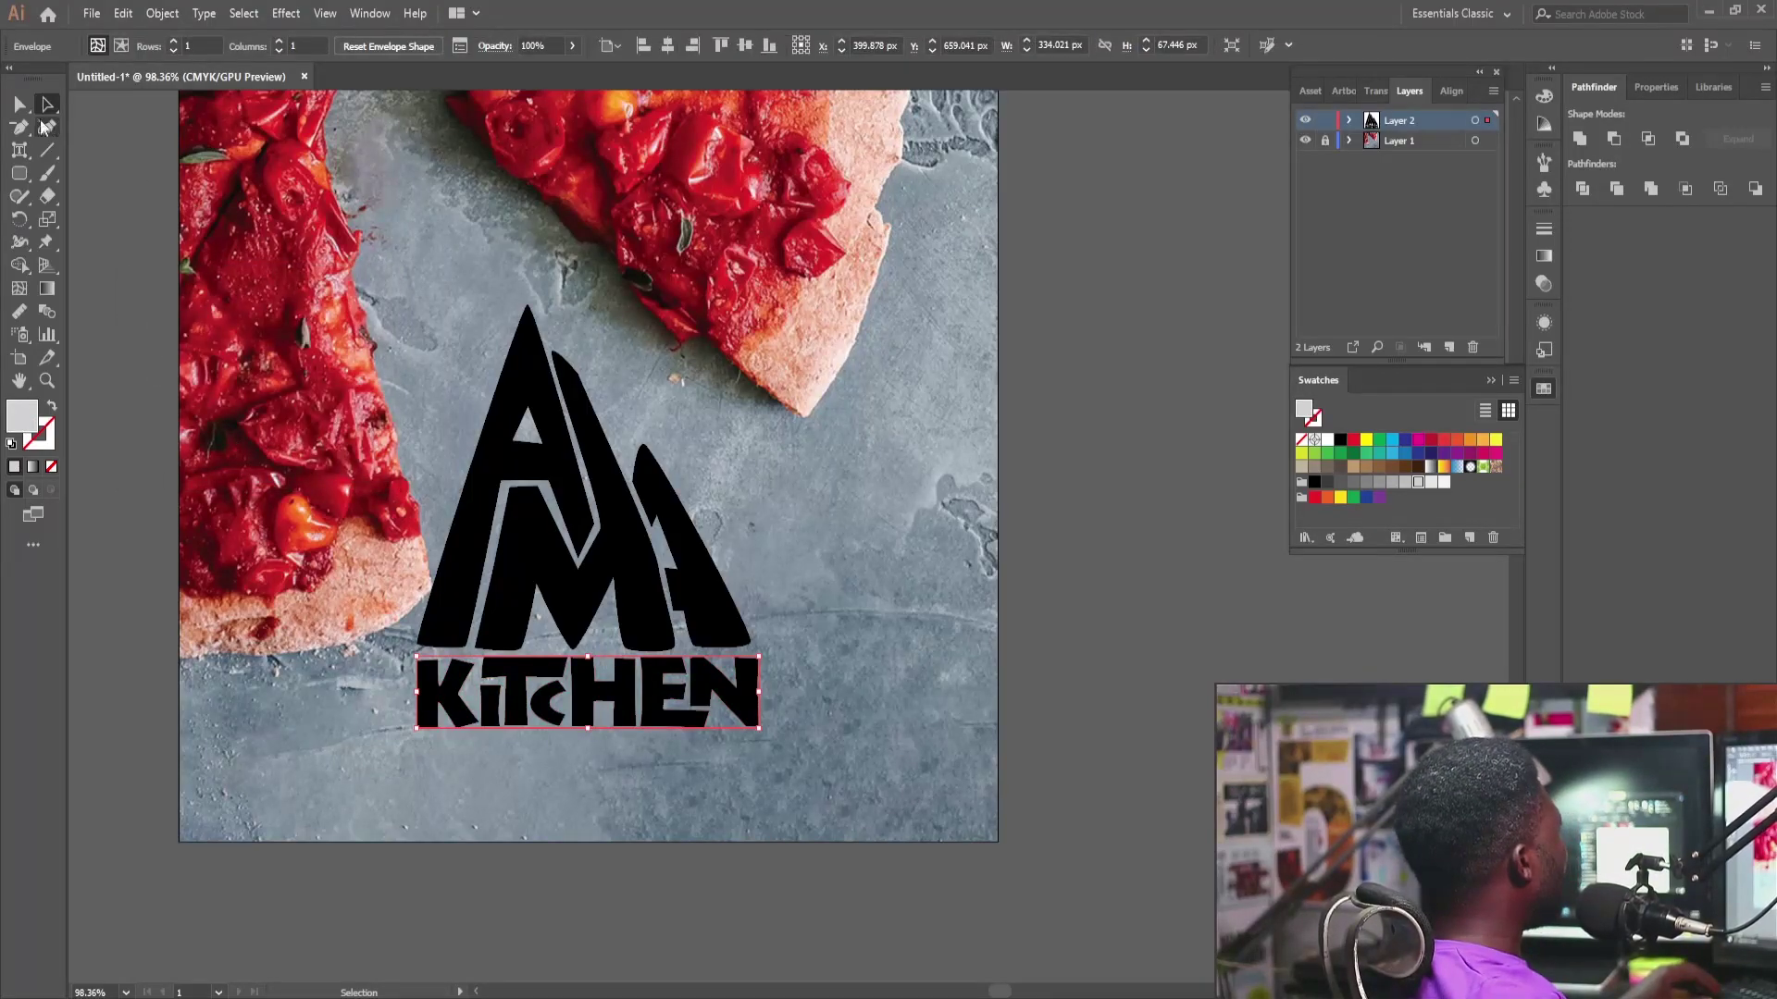
Step: Pull the handles of the mesh's lower edge down so KITCHEN's base bows into a downward curve, about 94 px tall overall
key("a")
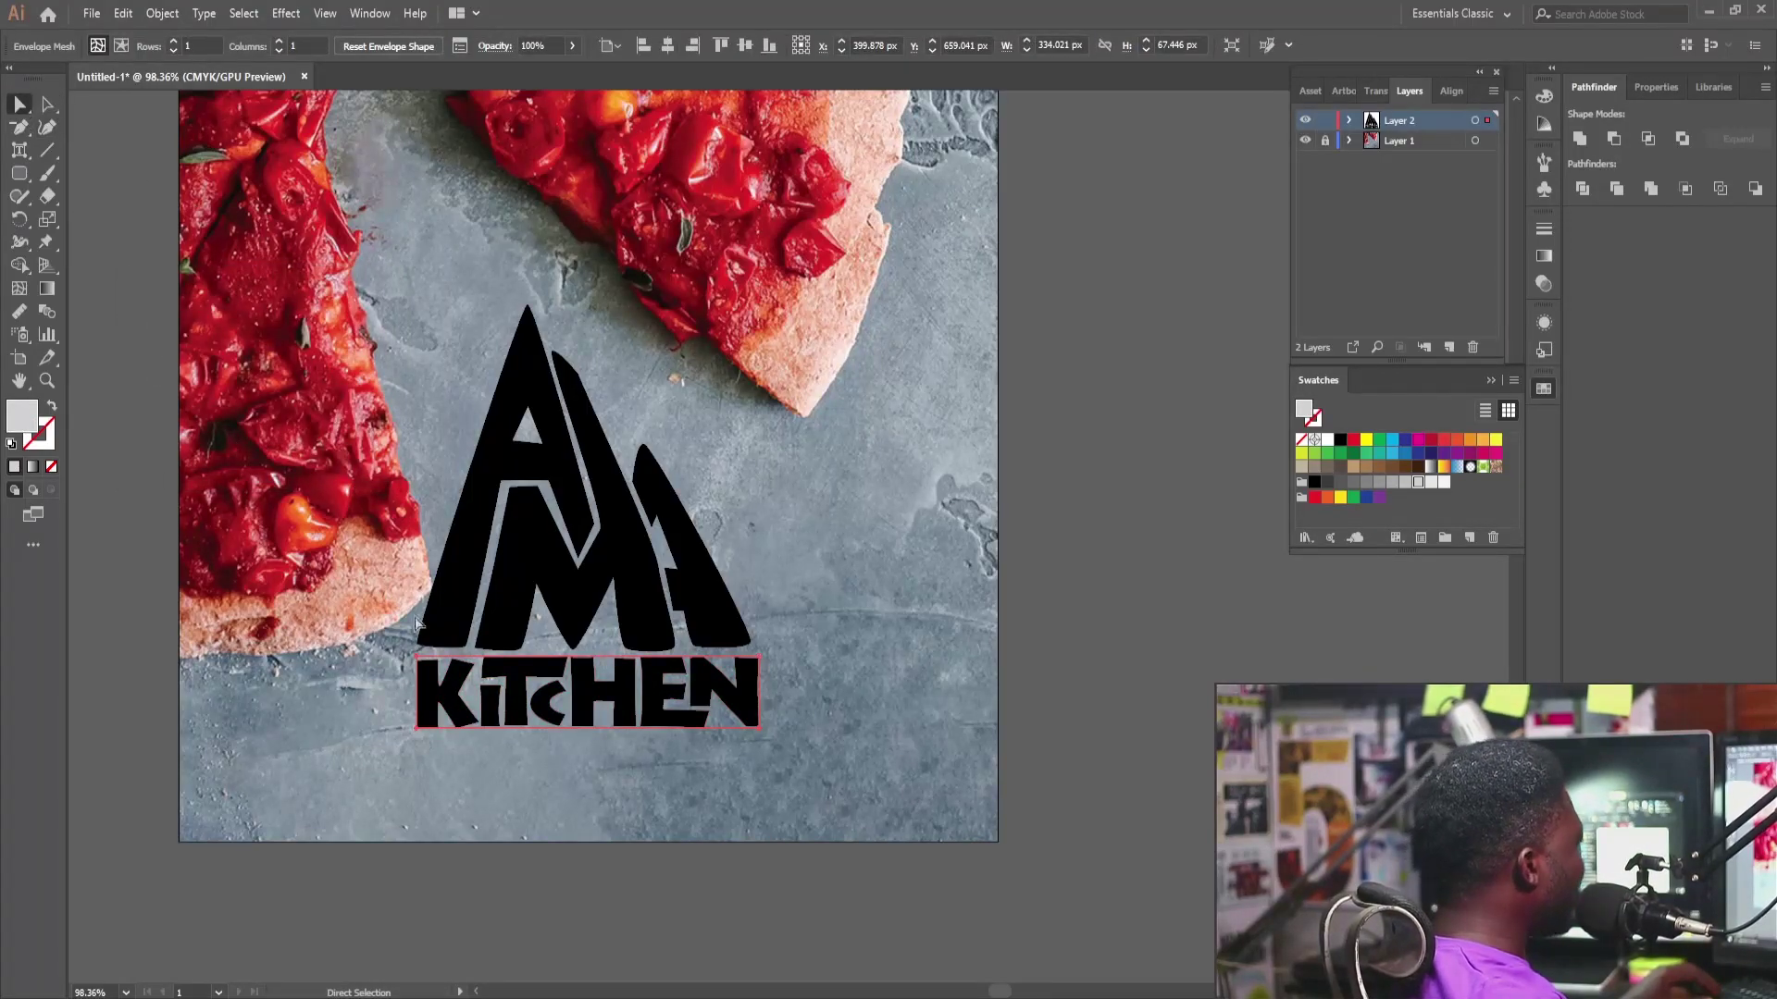
left_click(418, 728)
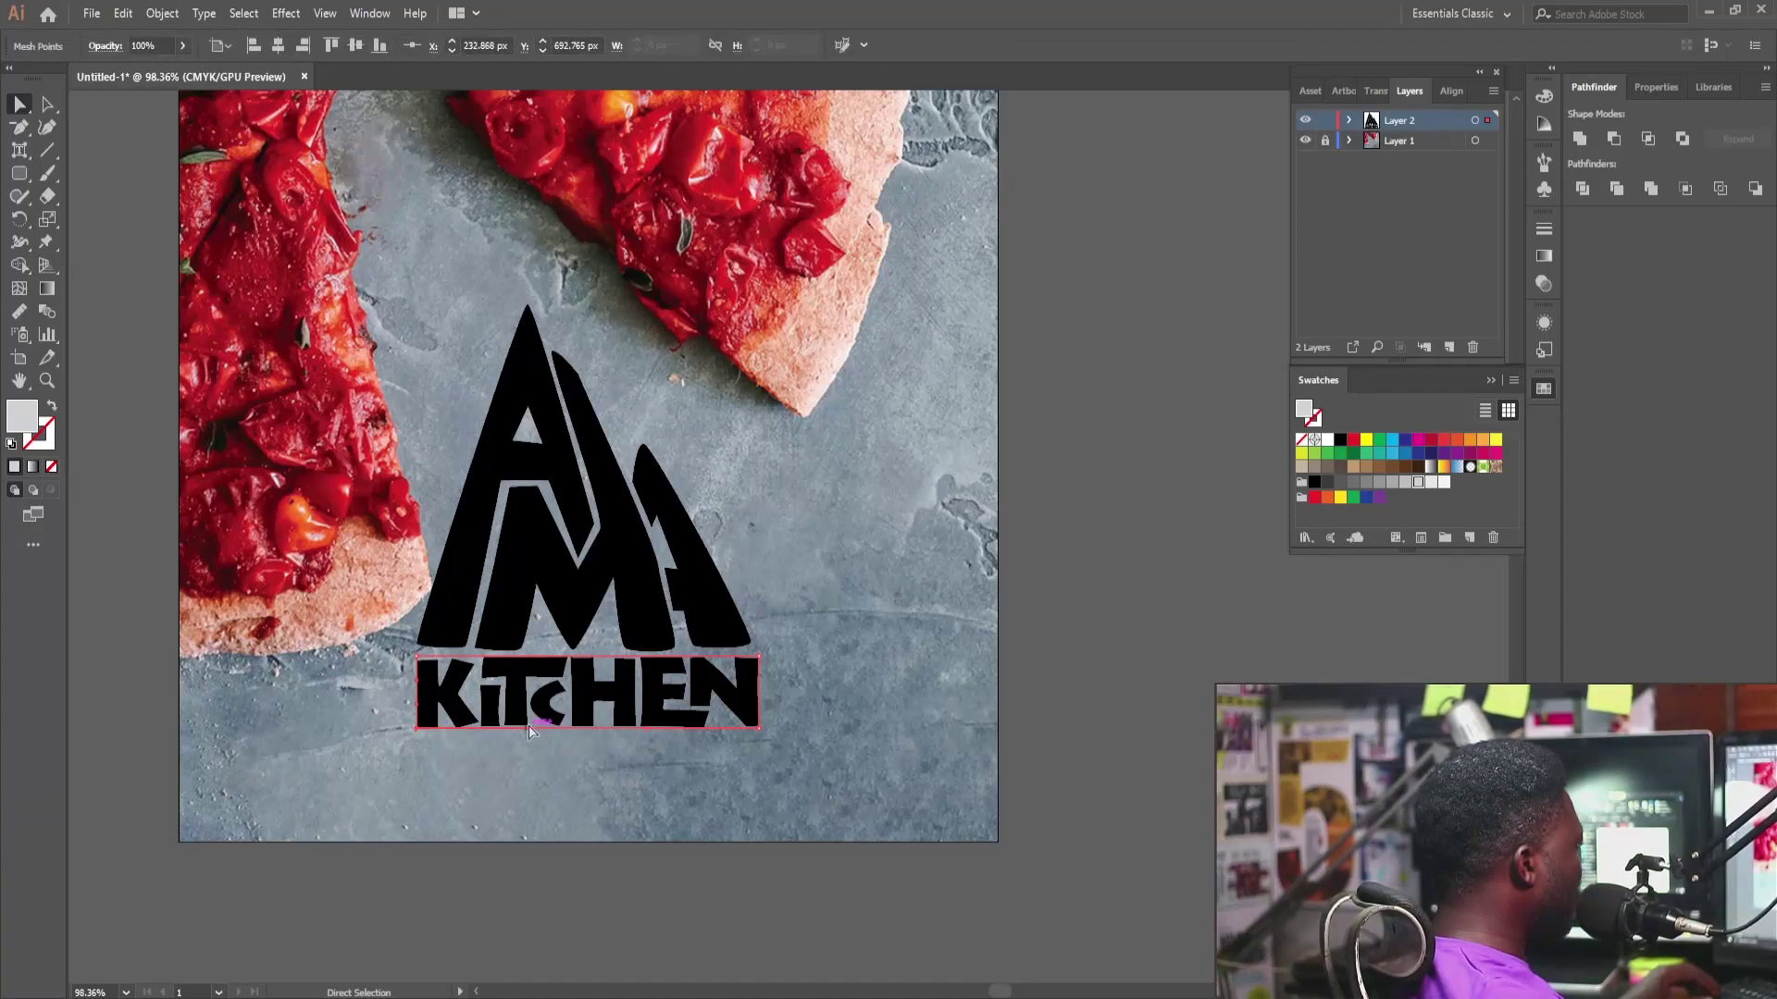
left_click_drag(531, 728, 528, 743)
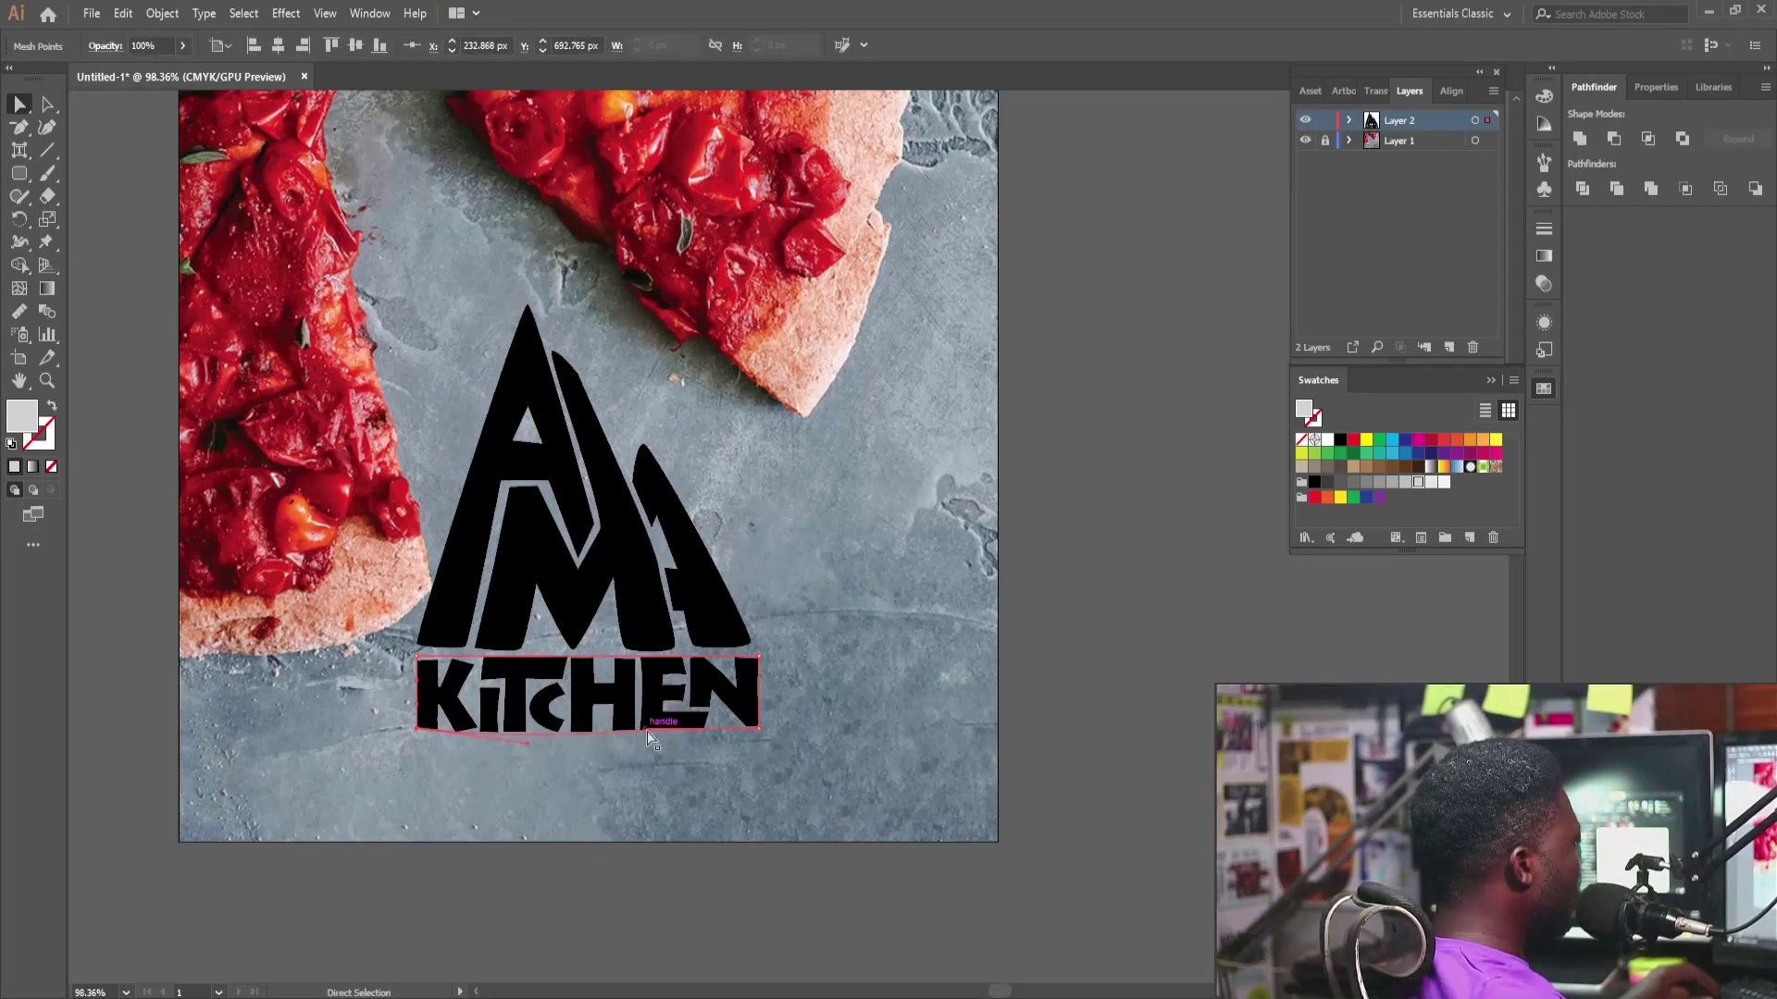
left_click_drag(645, 736, 644, 760)
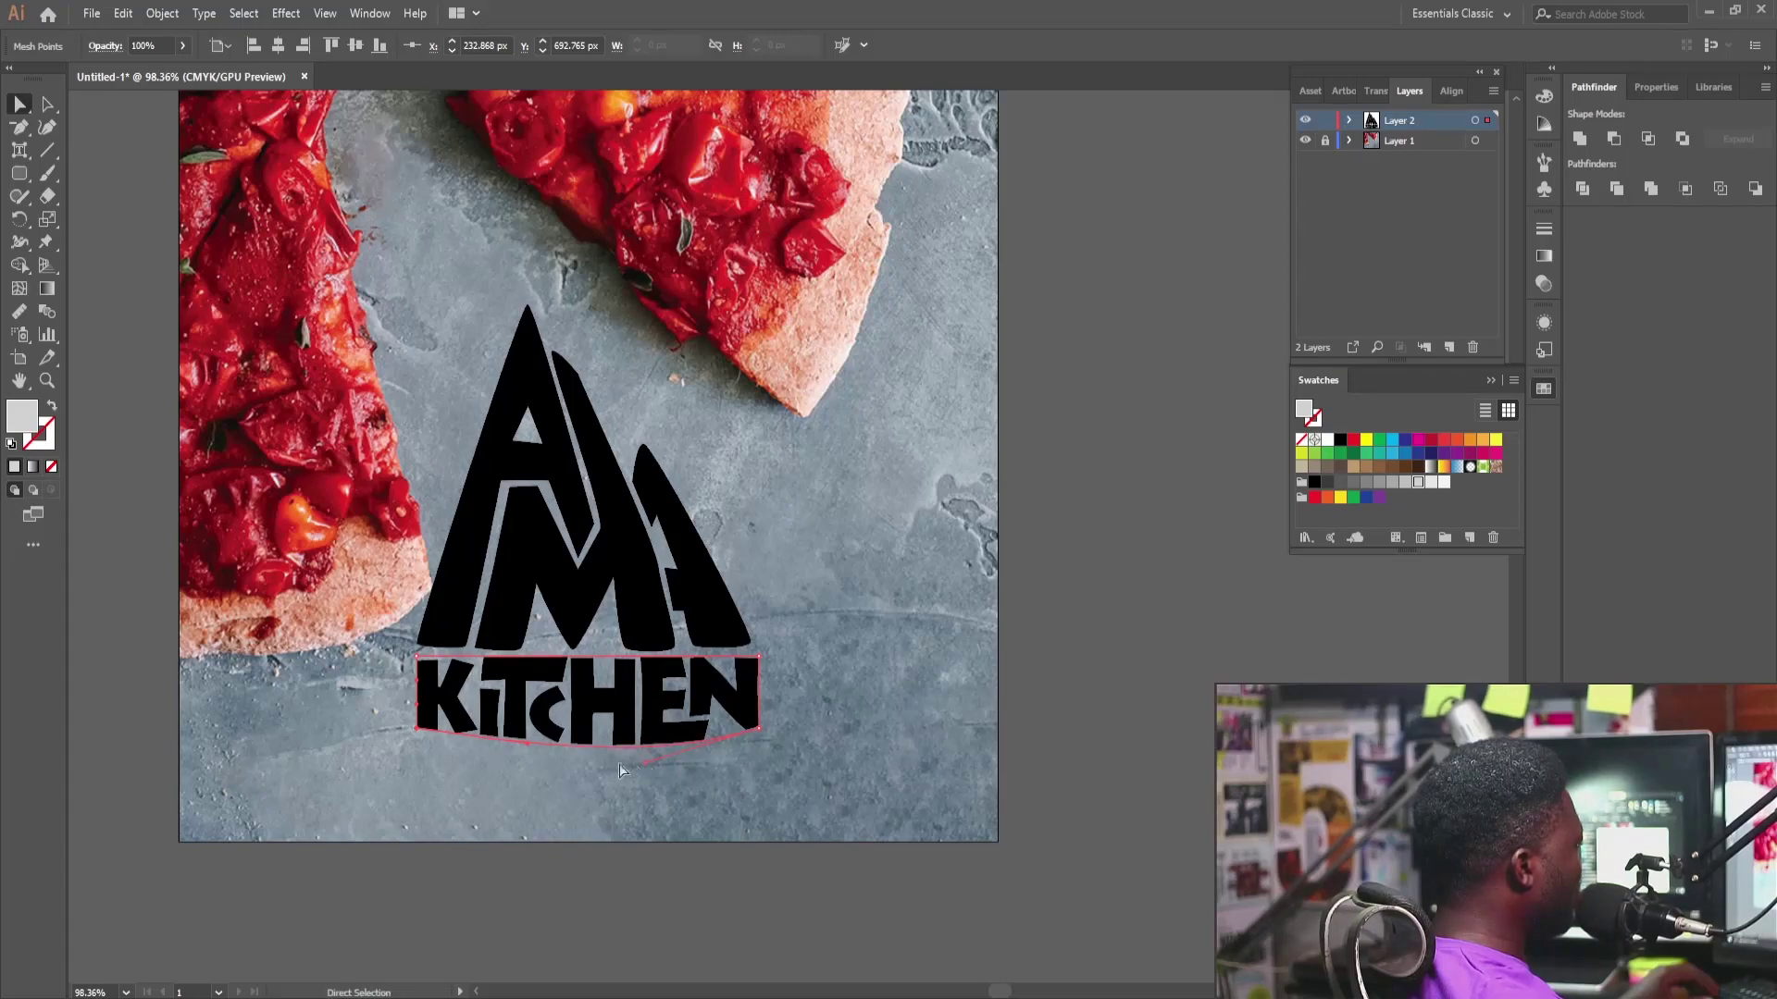
left_click_drag(531, 749, 528, 766)
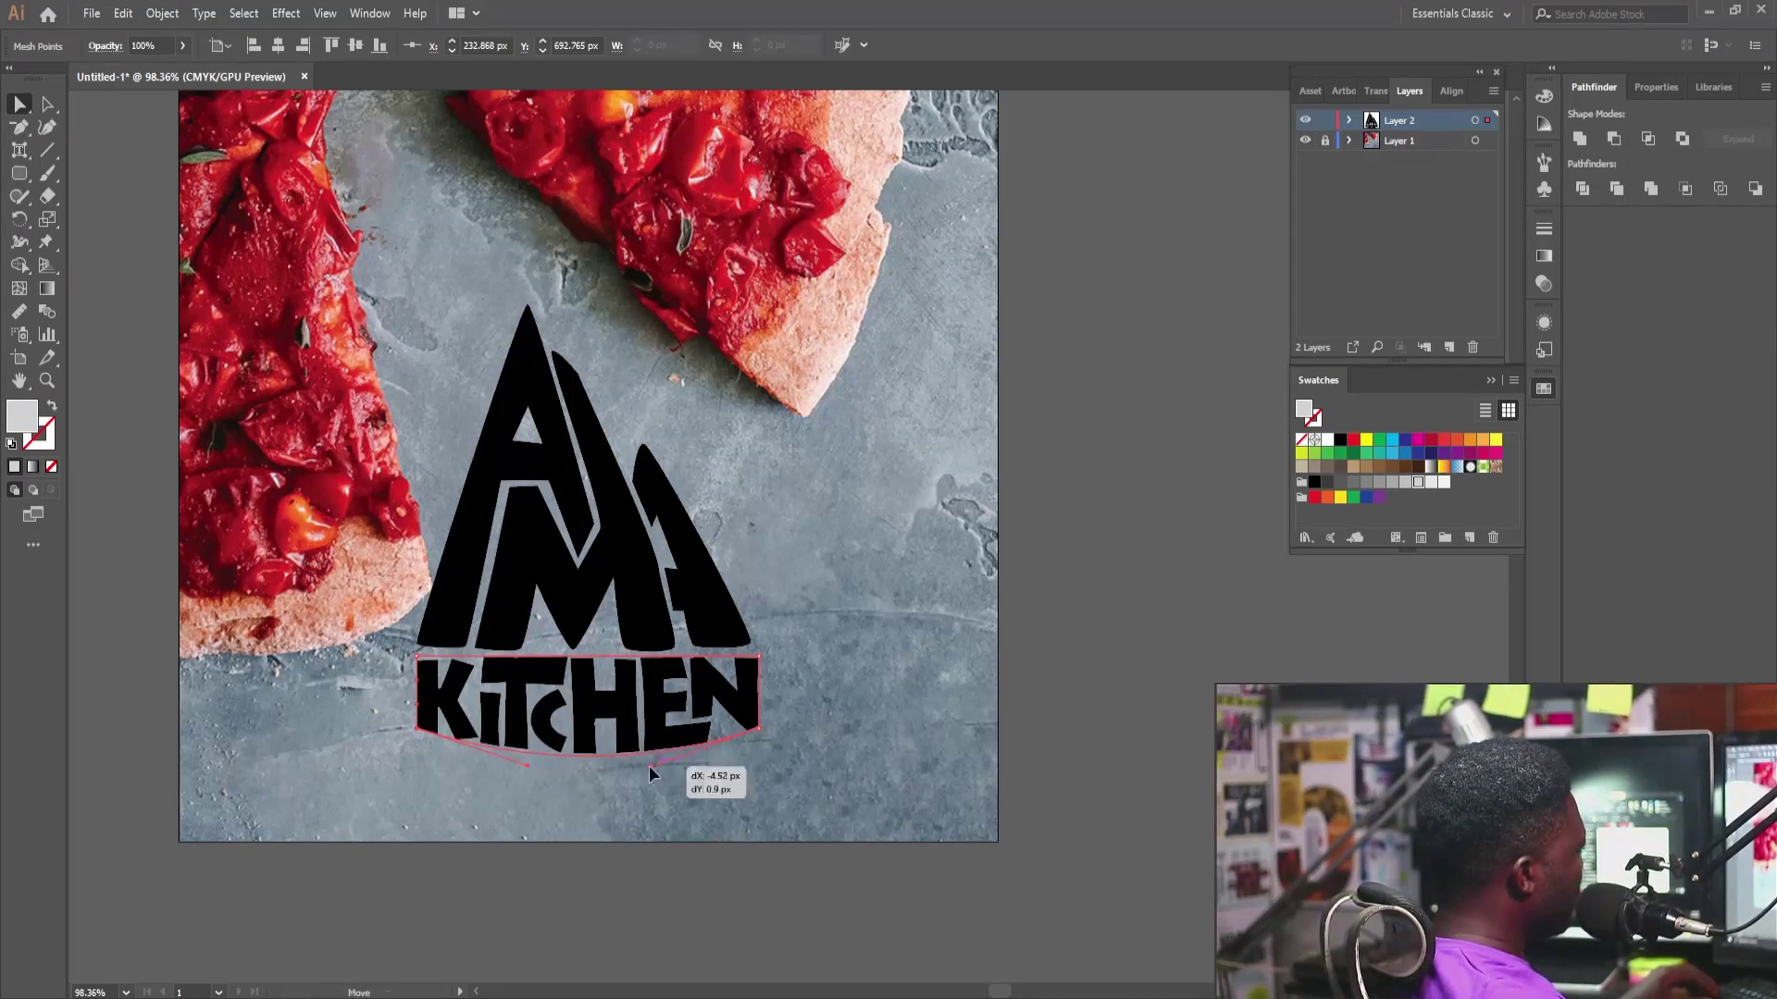
key("v")
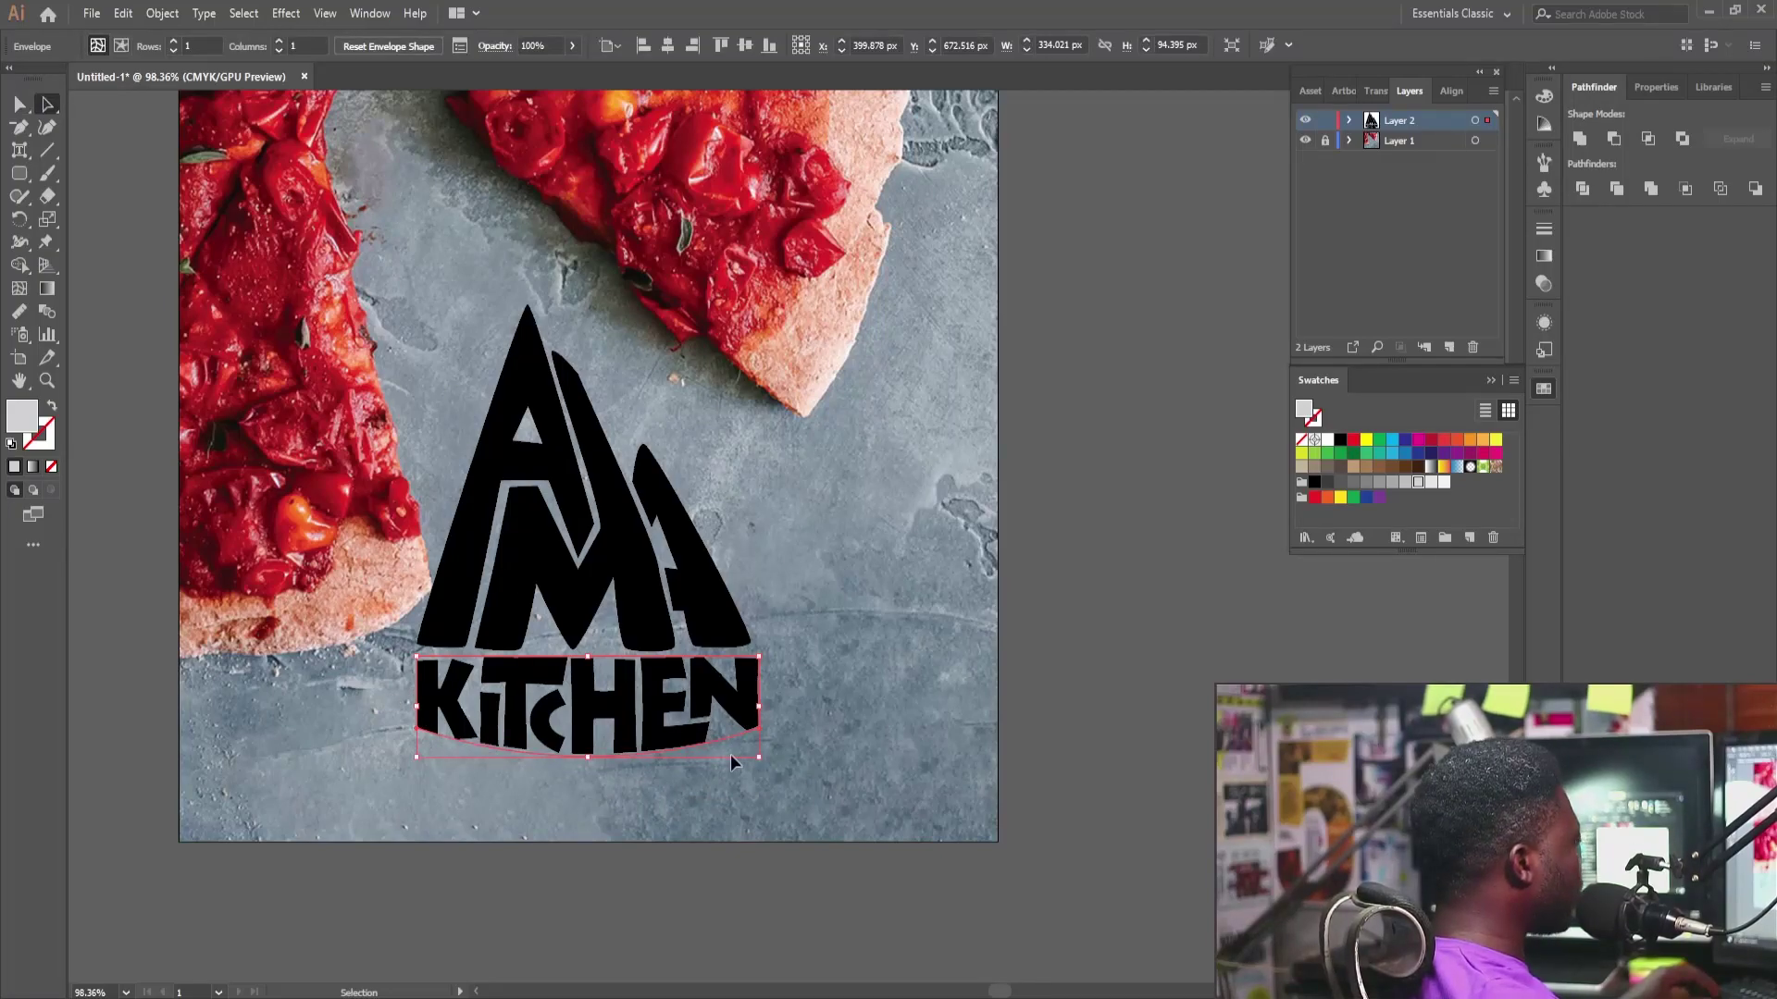
Step: Expand the object and fill of the warped KITCHEN, and select it together with the AMA lettering
left_click(162, 13)
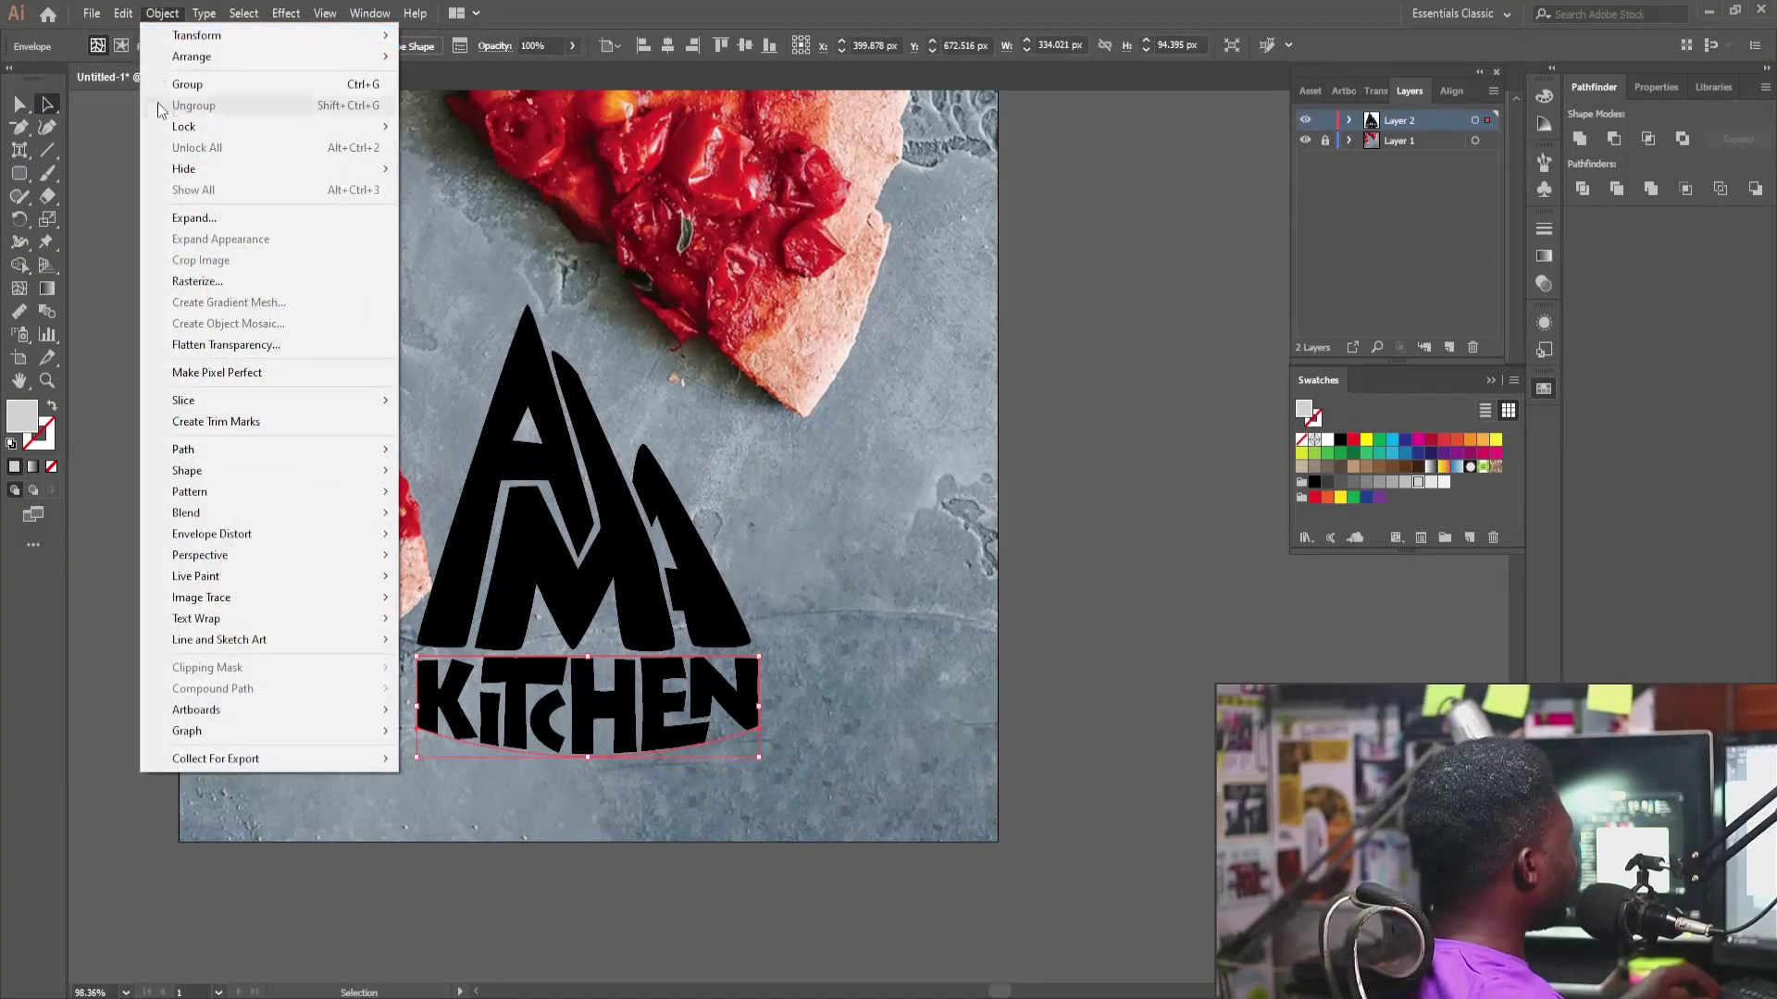
left_click(174, 218)
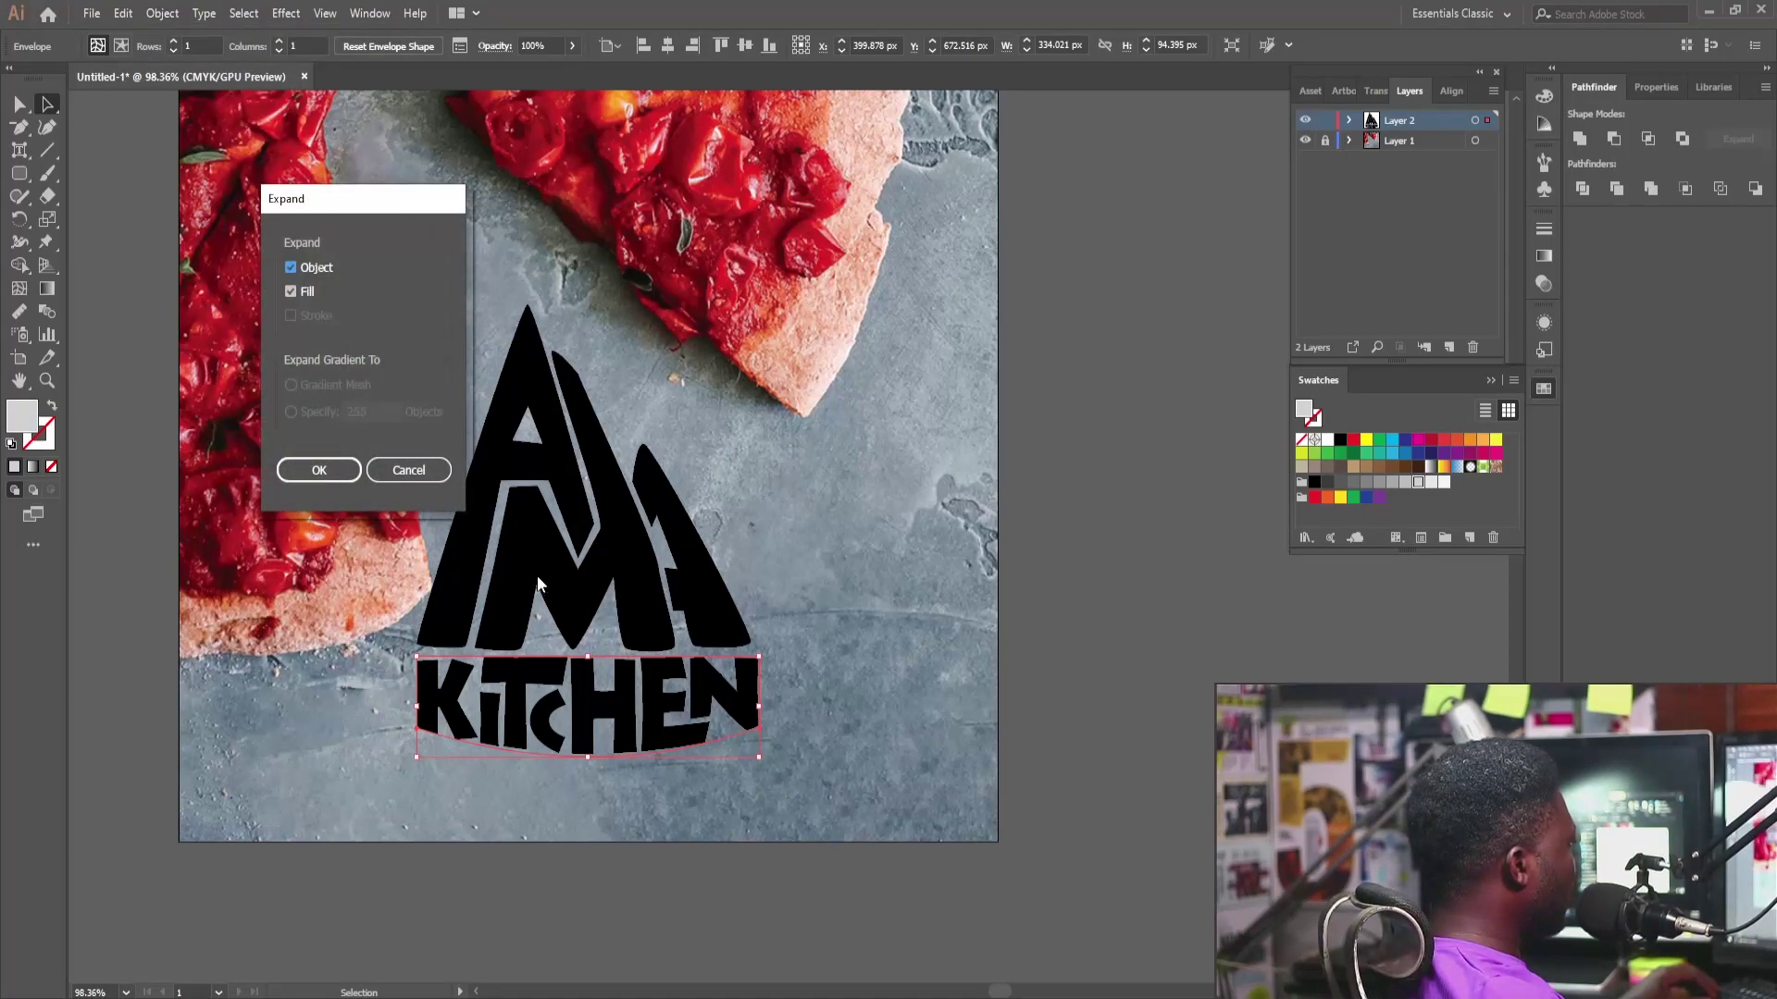
left_click(320, 469)
left_click_drag(743, 513, 615, 590)
left_click(305, 782)
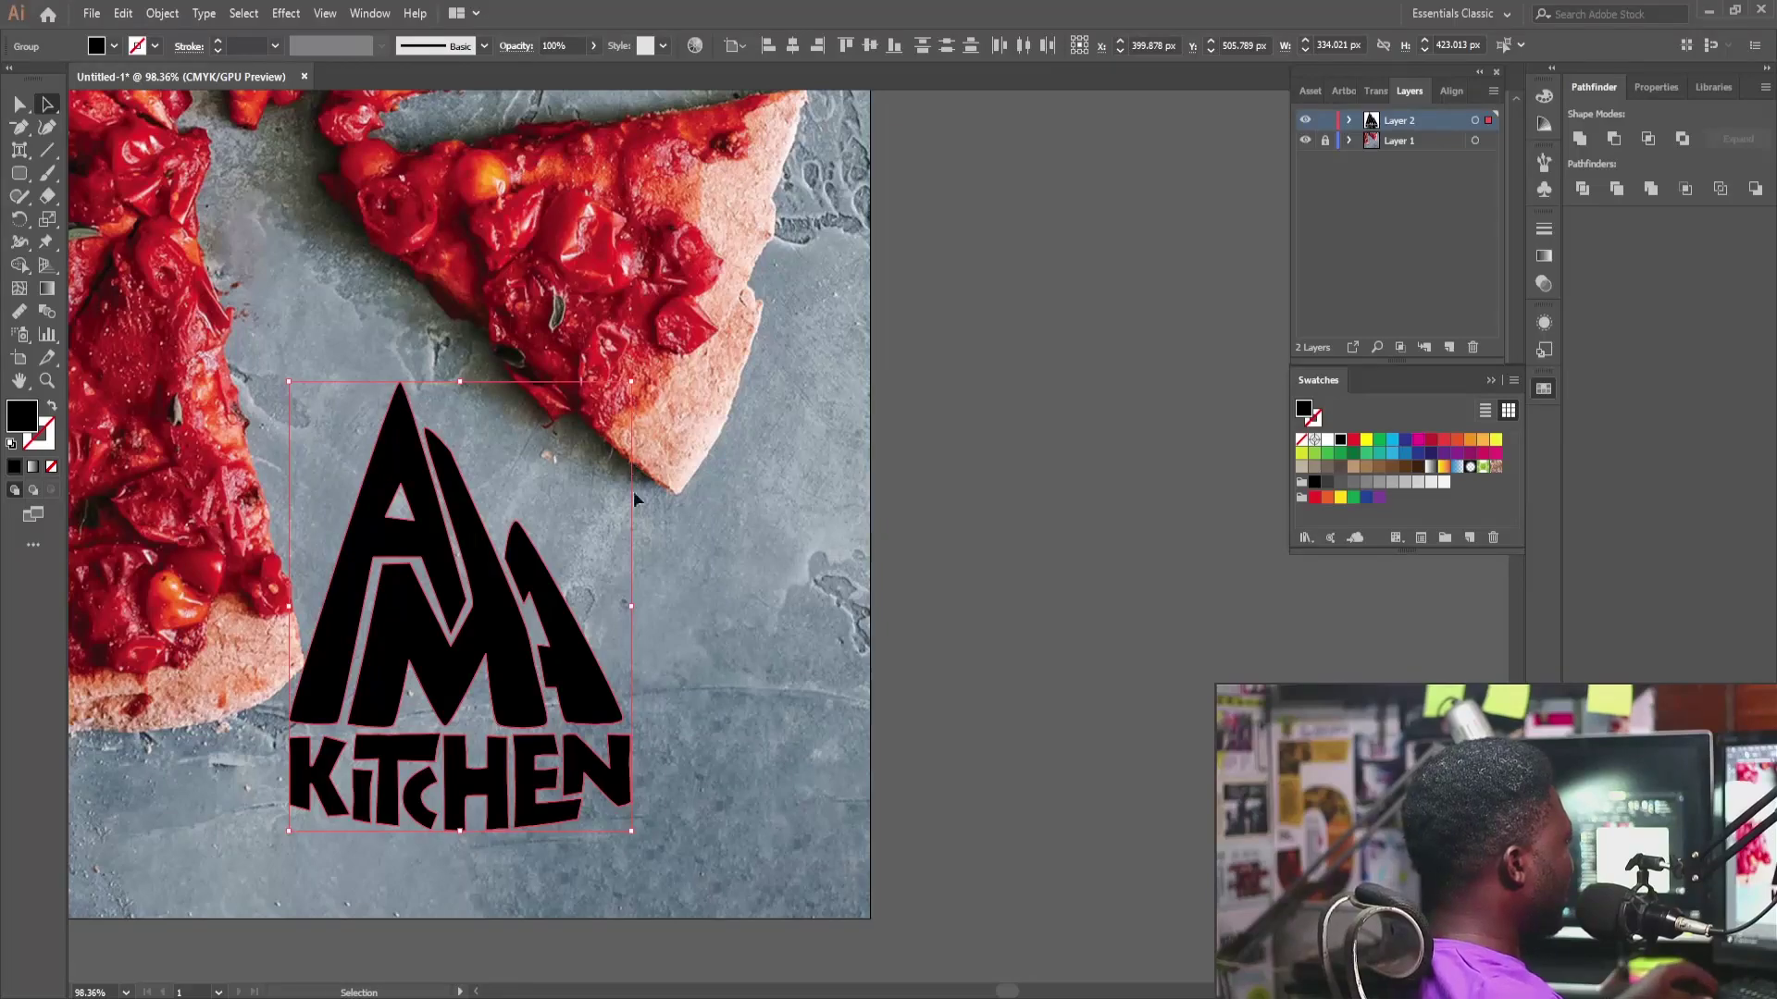
Step: Rotate the AMA KITCHEN logo counterclockwise and place it in the gap between the large pizza and the single slice
left_click_drag(562, 631, 586, 602)
key("ctrl")
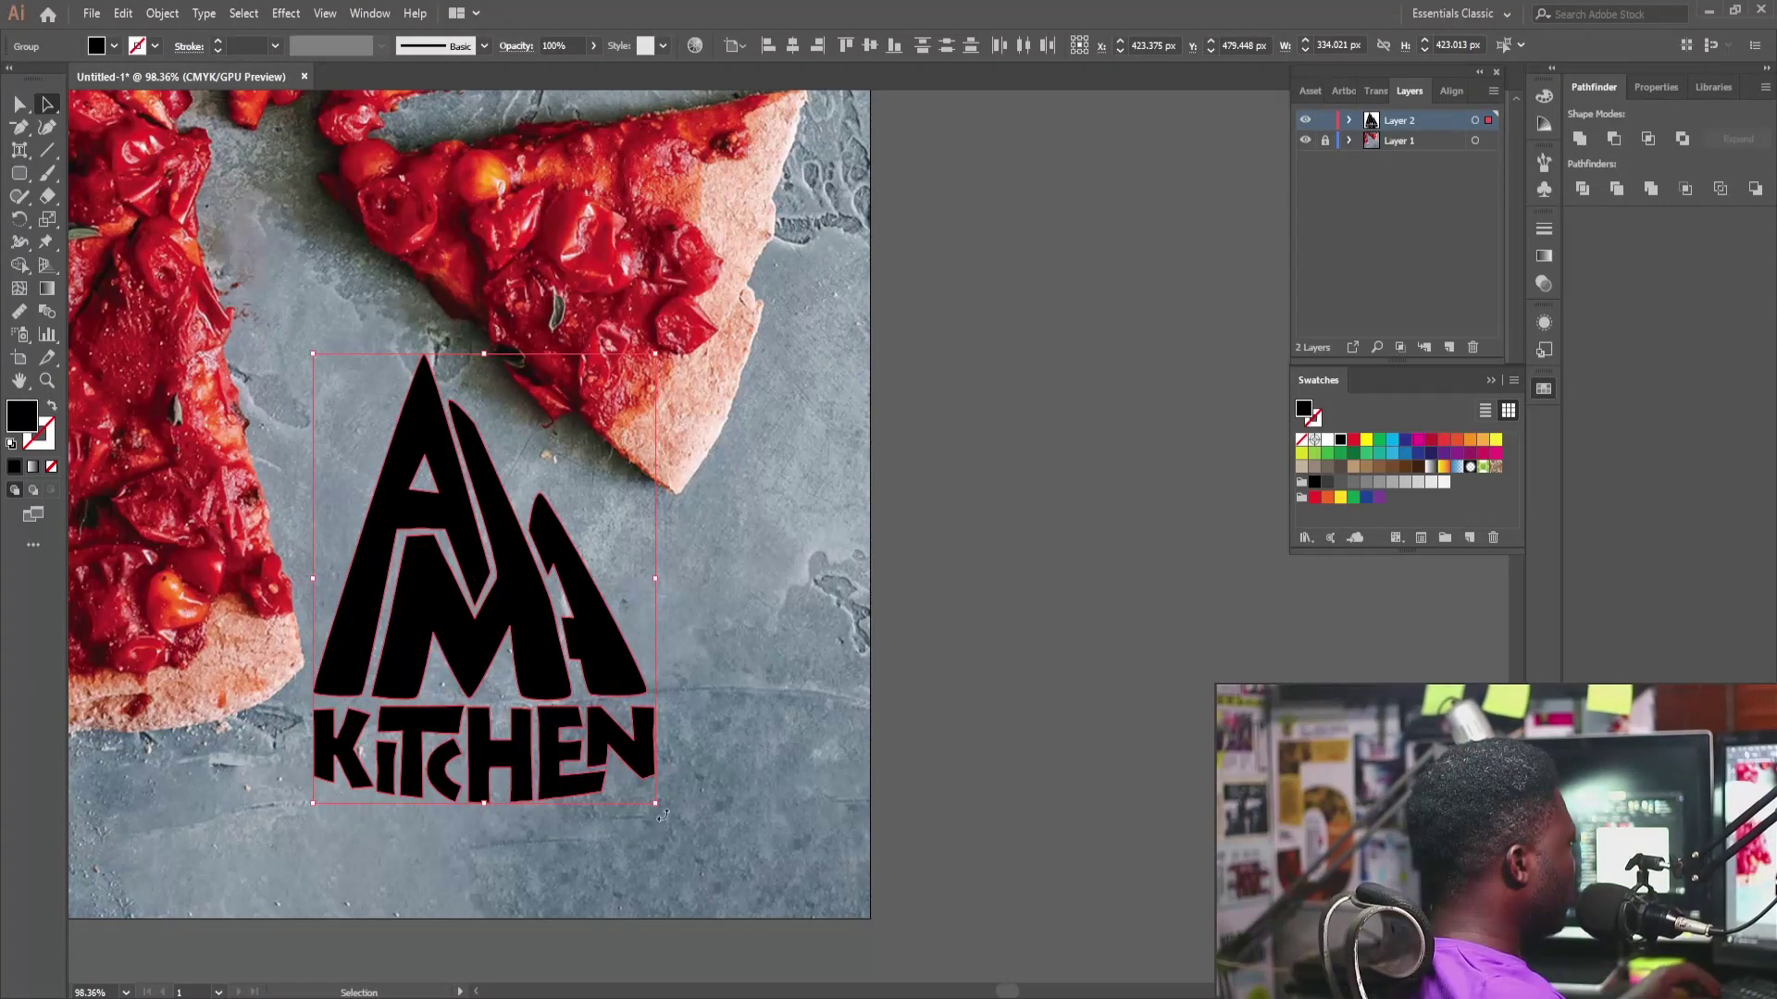
left_click_drag(663, 814, 758, 712)
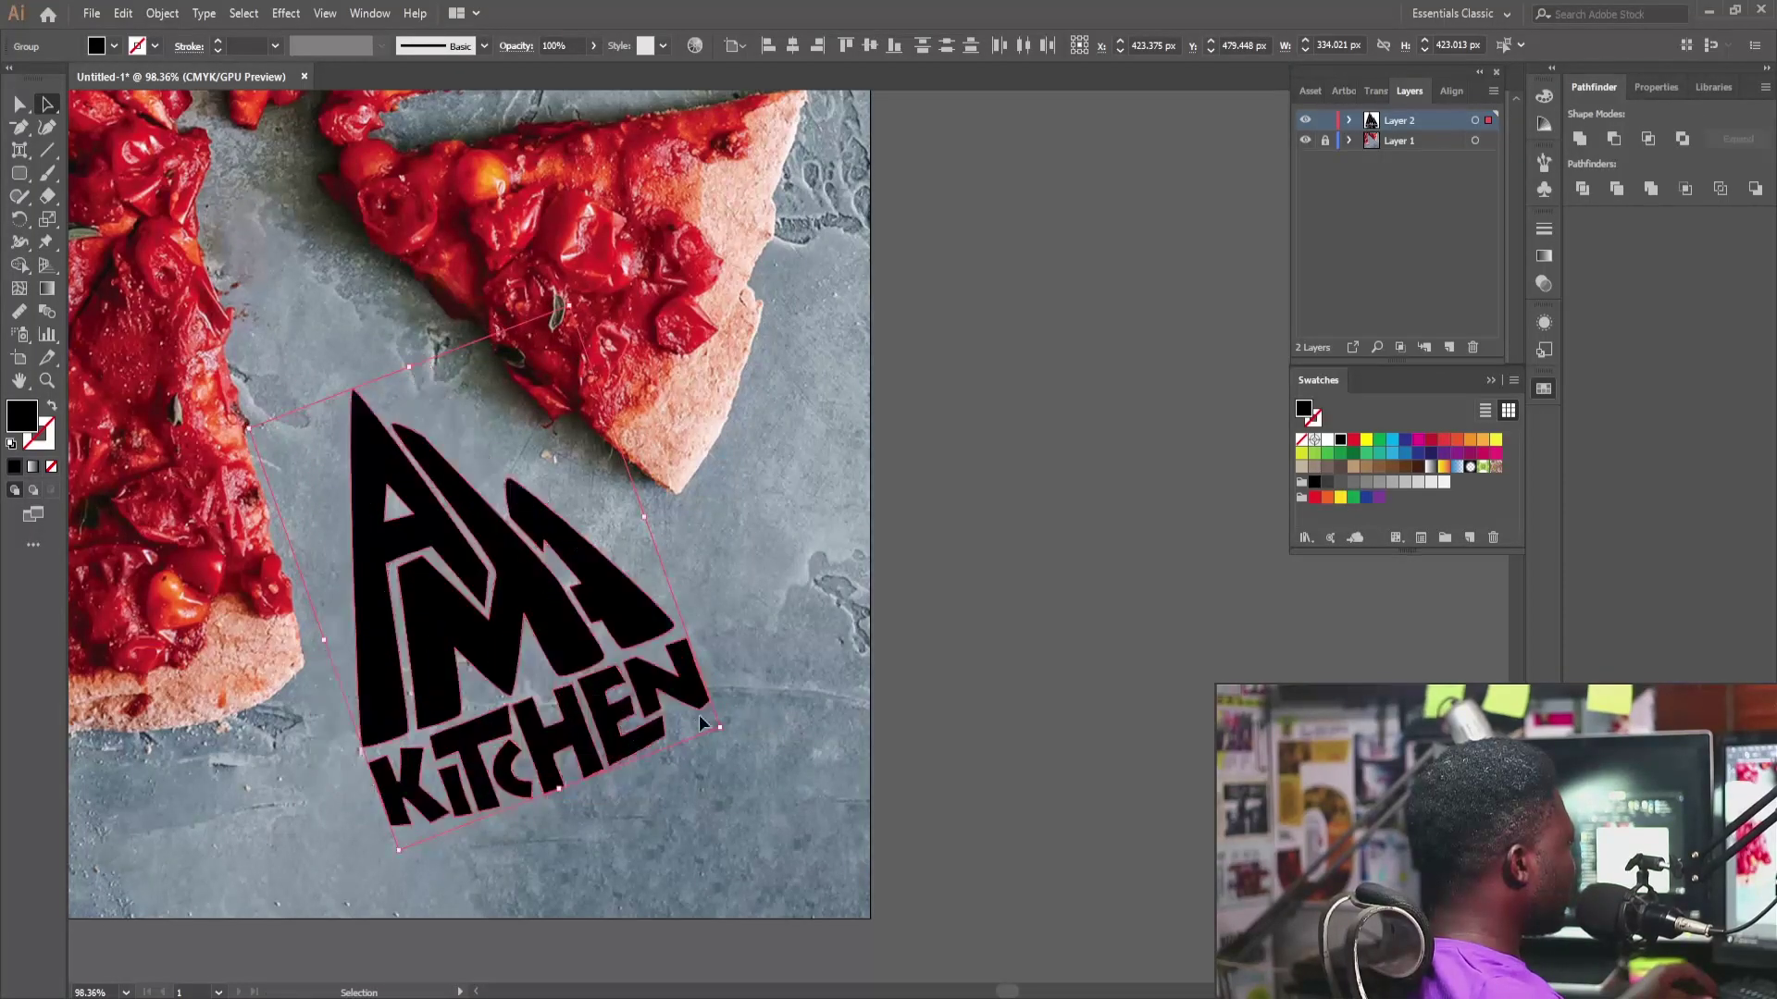
left_click_drag(570, 308, 552, 396)
left_click_drag(505, 606, 443, 453)
left_click_drag(620, 589, 696, 589)
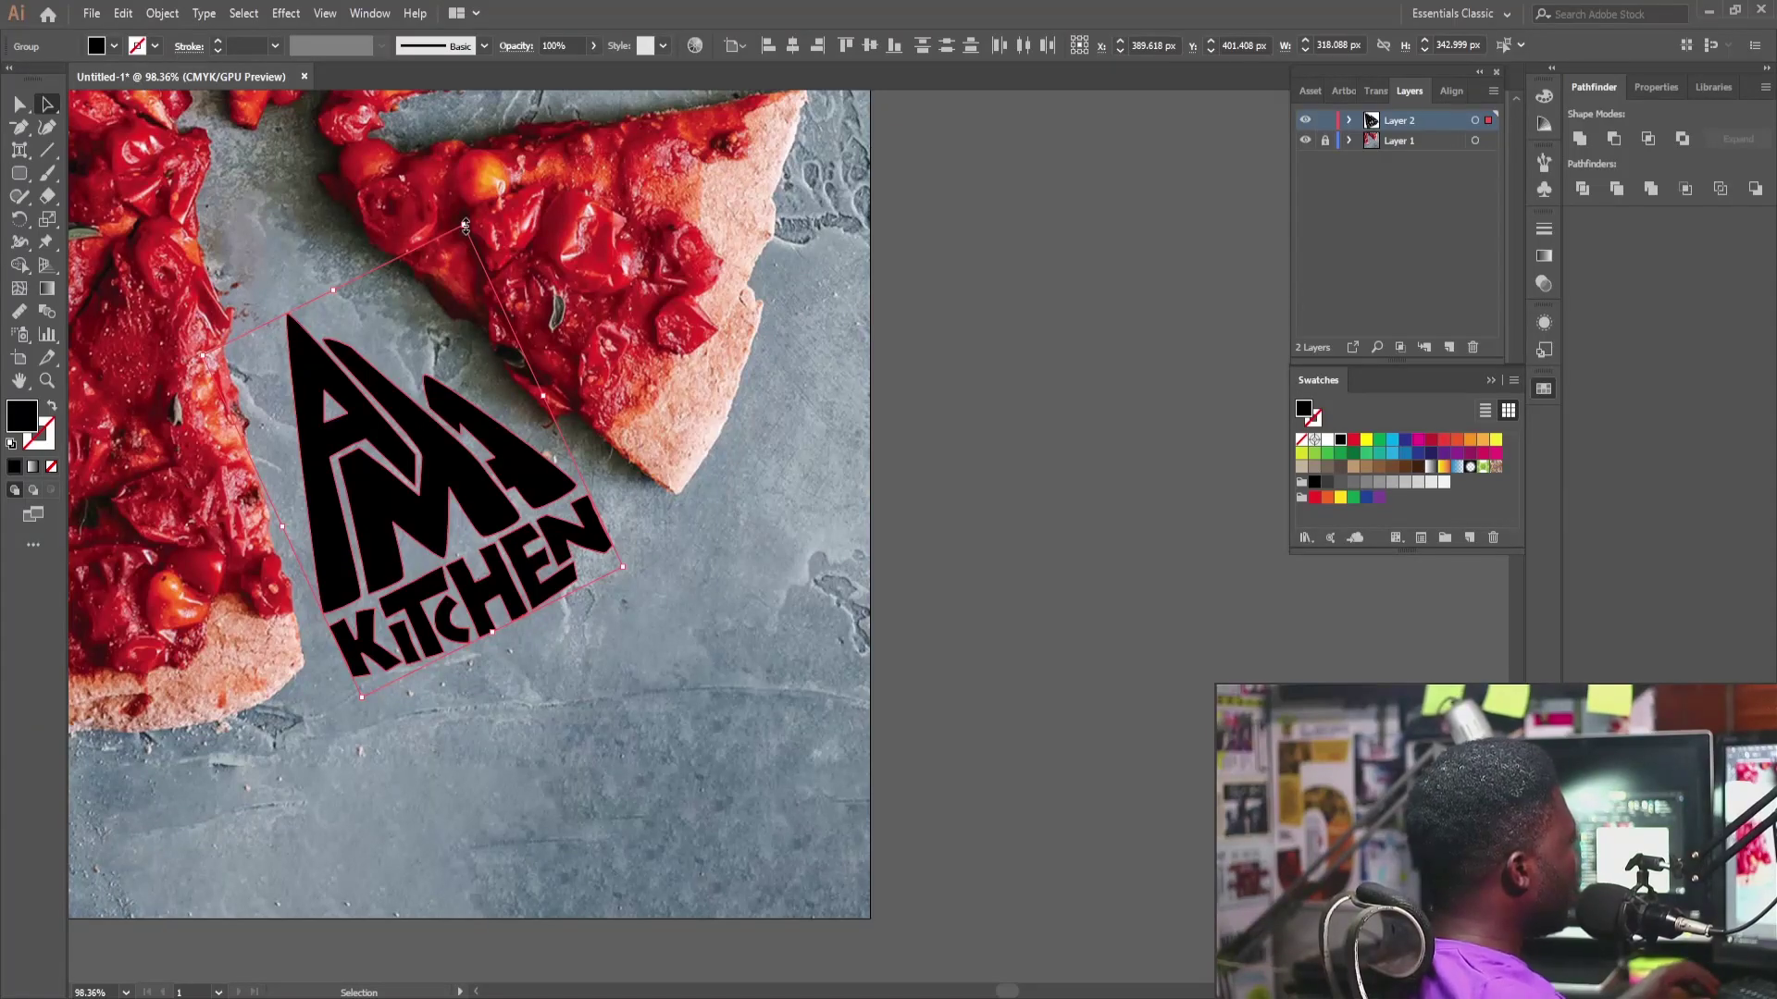
Step: Scale the tilted logo down to about 310 px wide by 335 px high and nudge it towards the large pizza's edge
left_click_drag(466, 225, 487, 272)
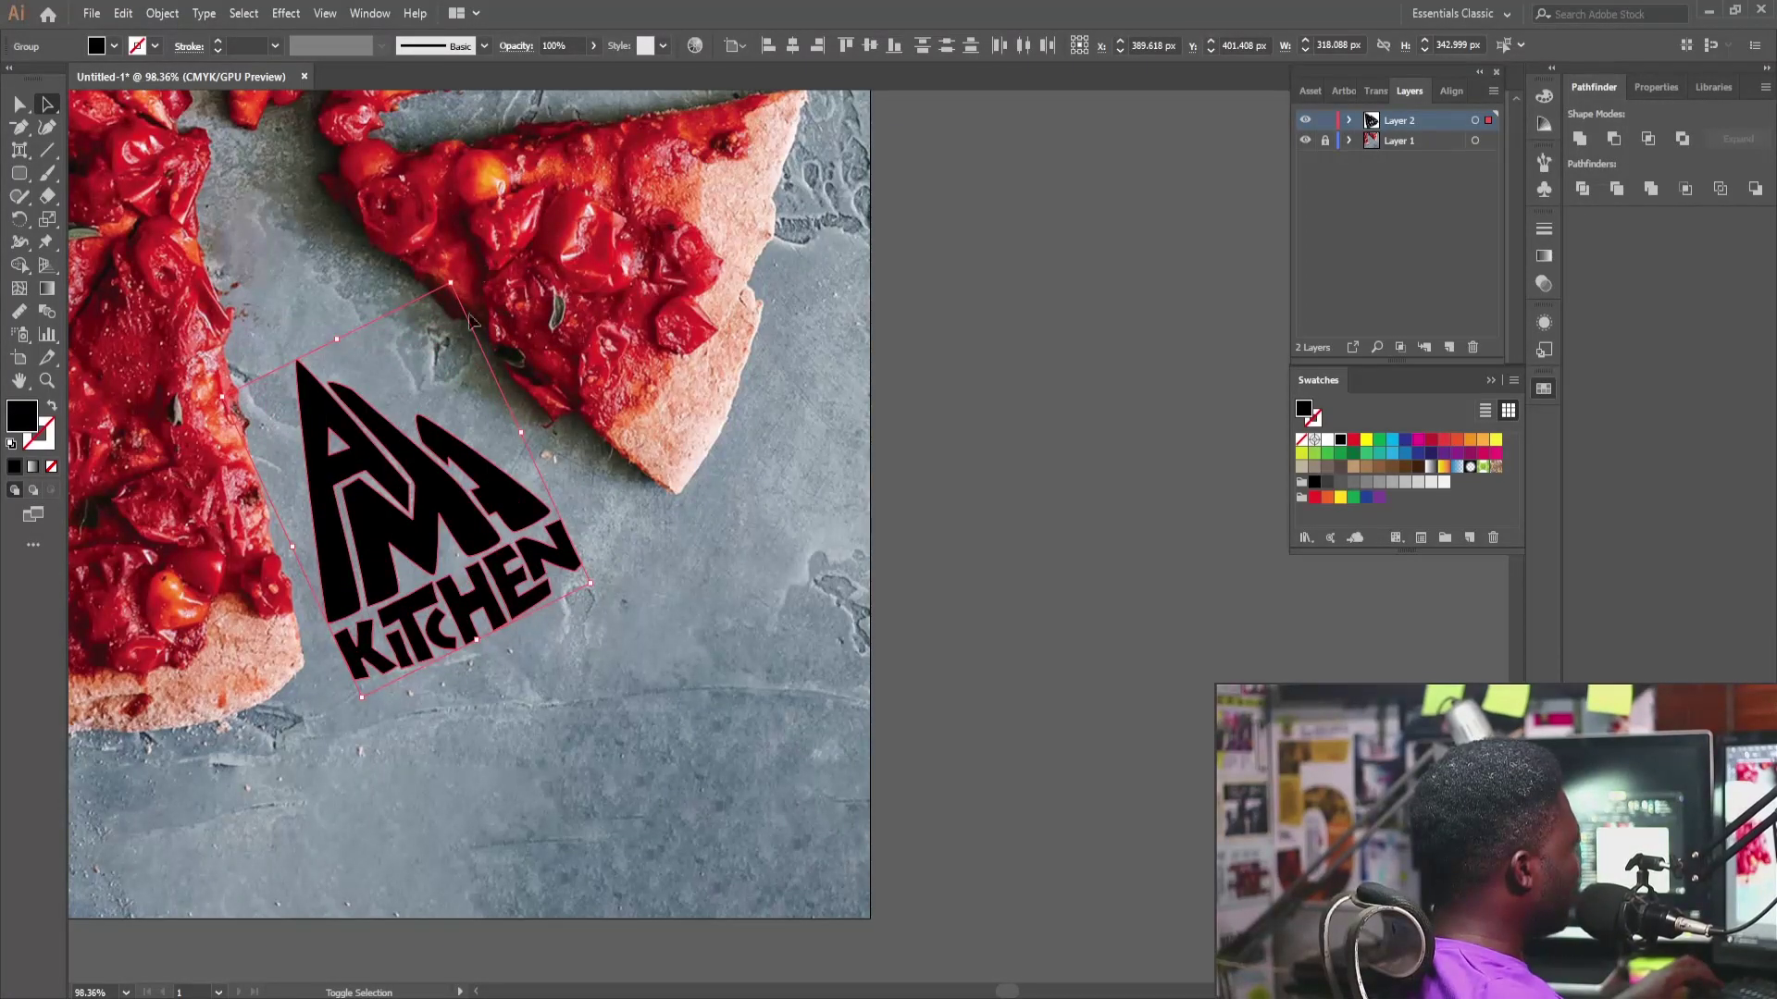
left_click_drag(428, 470, 423, 415)
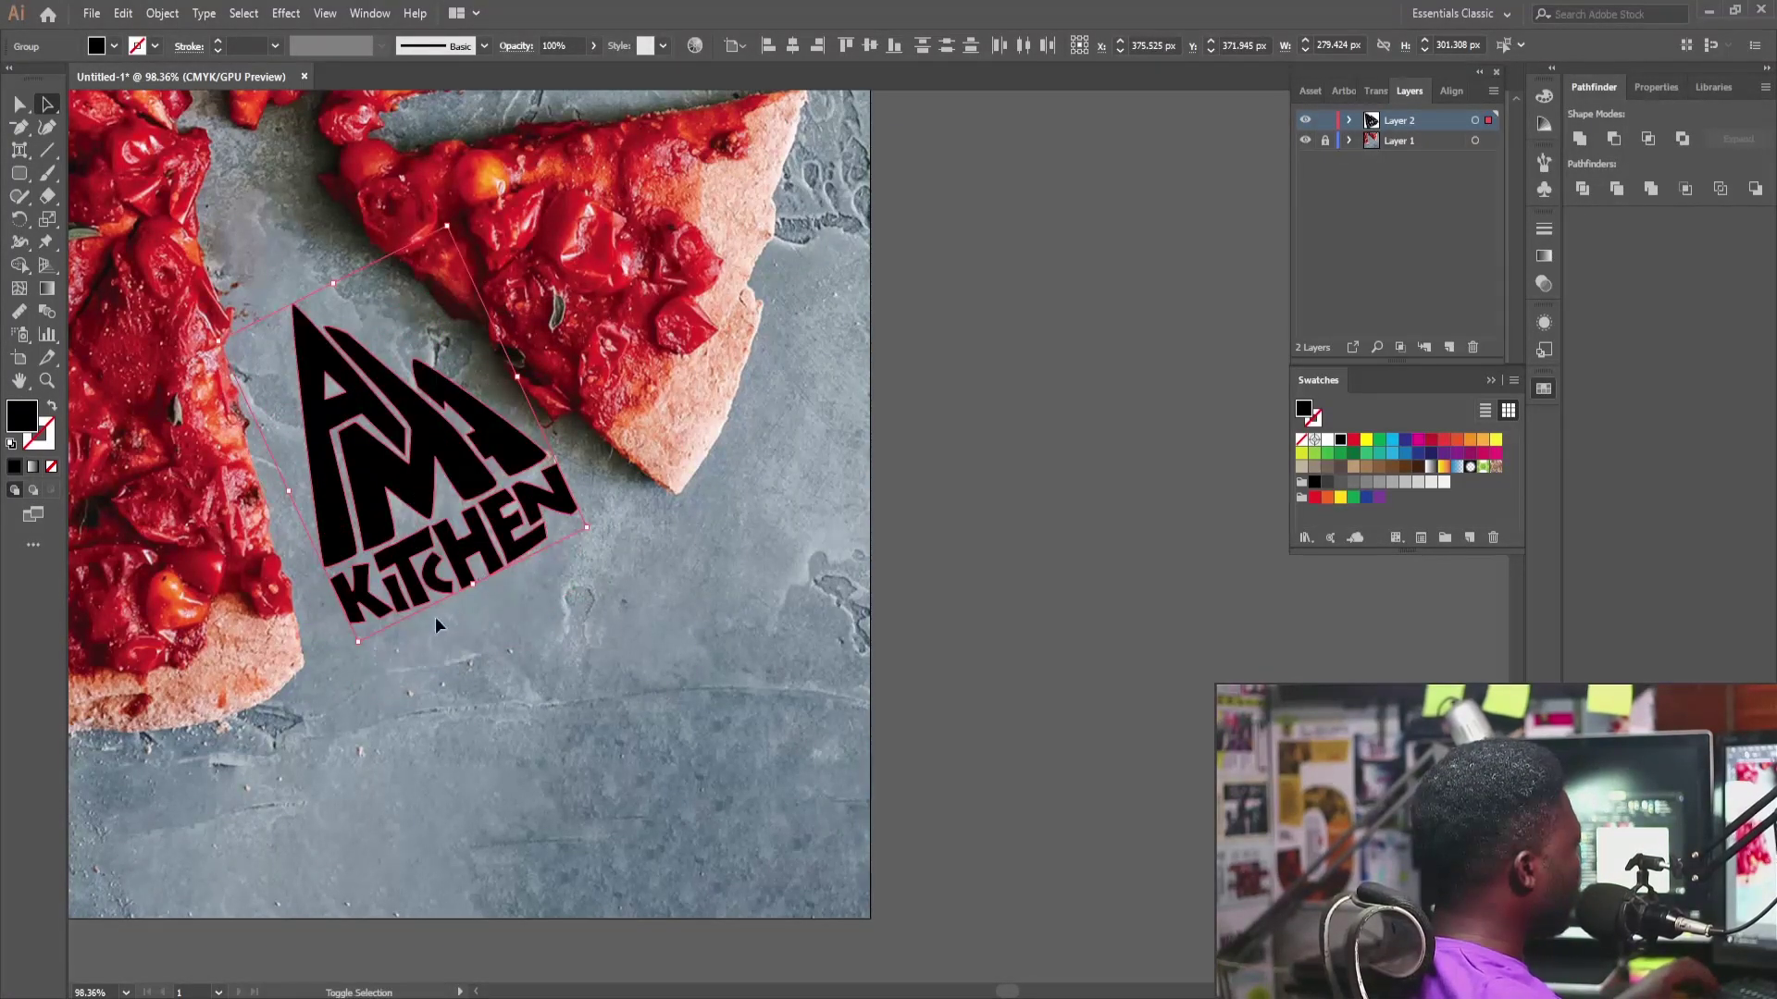
left_click_drag(362, 645, 353, 675)
left_click_drag(389, 513, 385, 507)
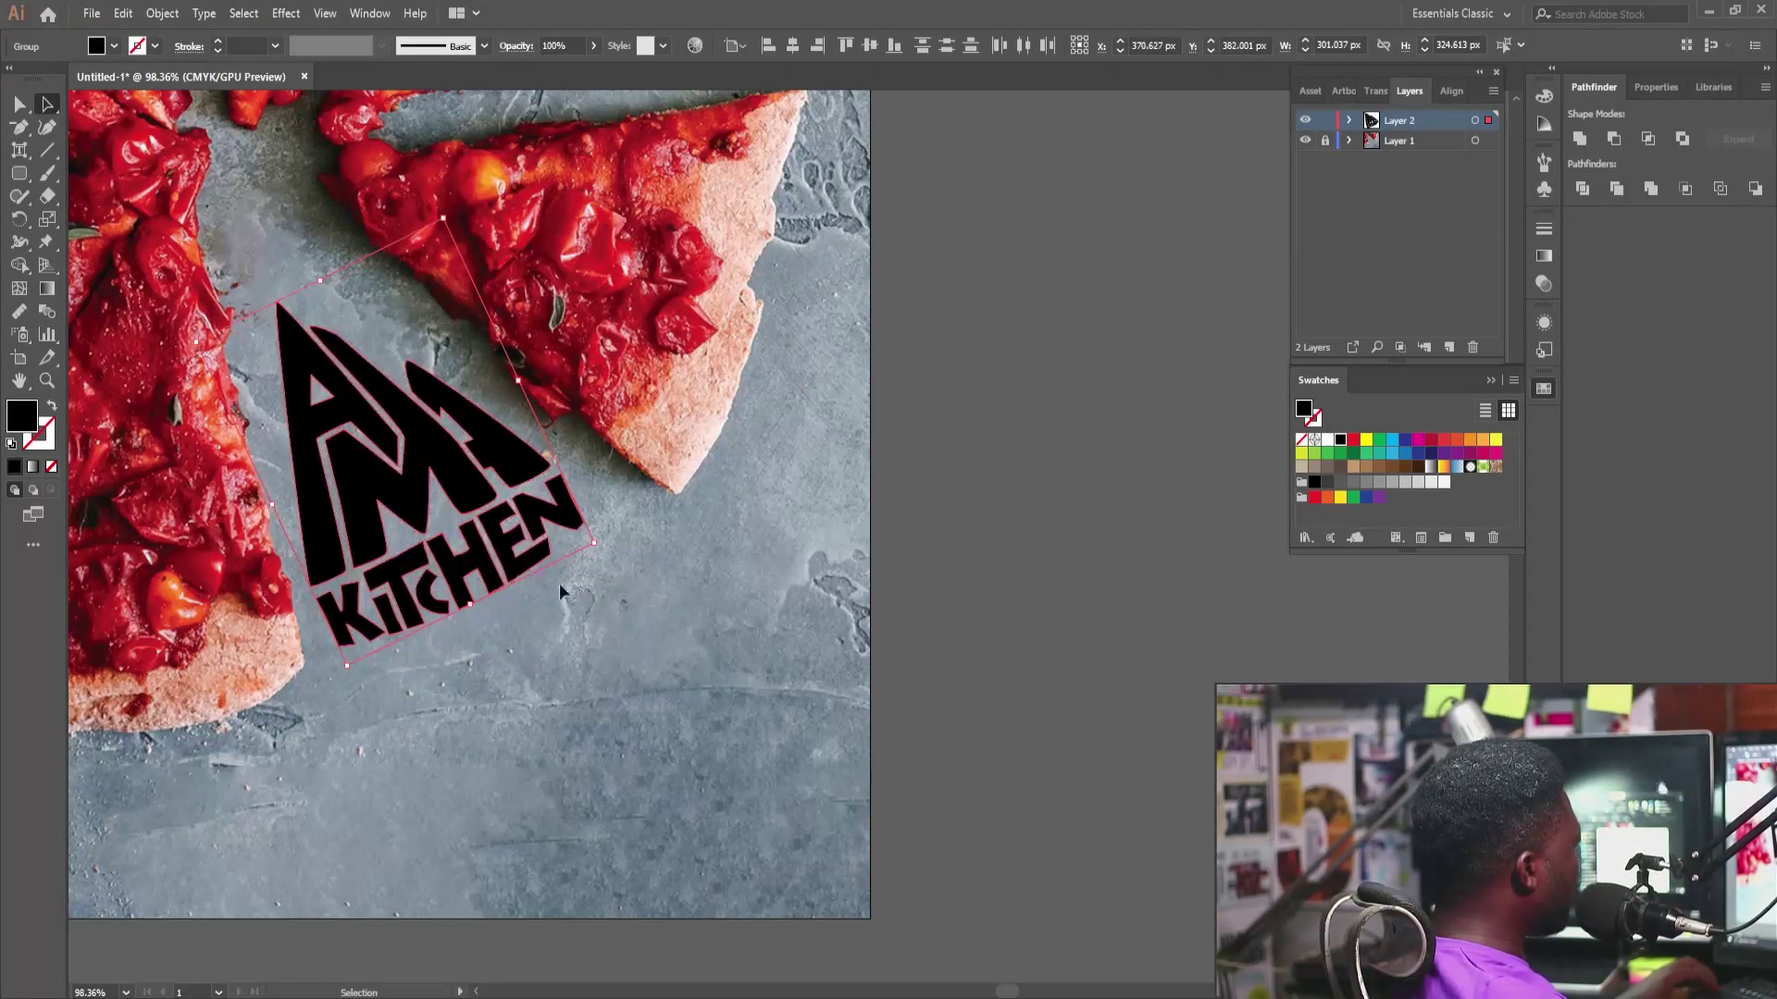
left_click_drag(593, 552, 611, 558)
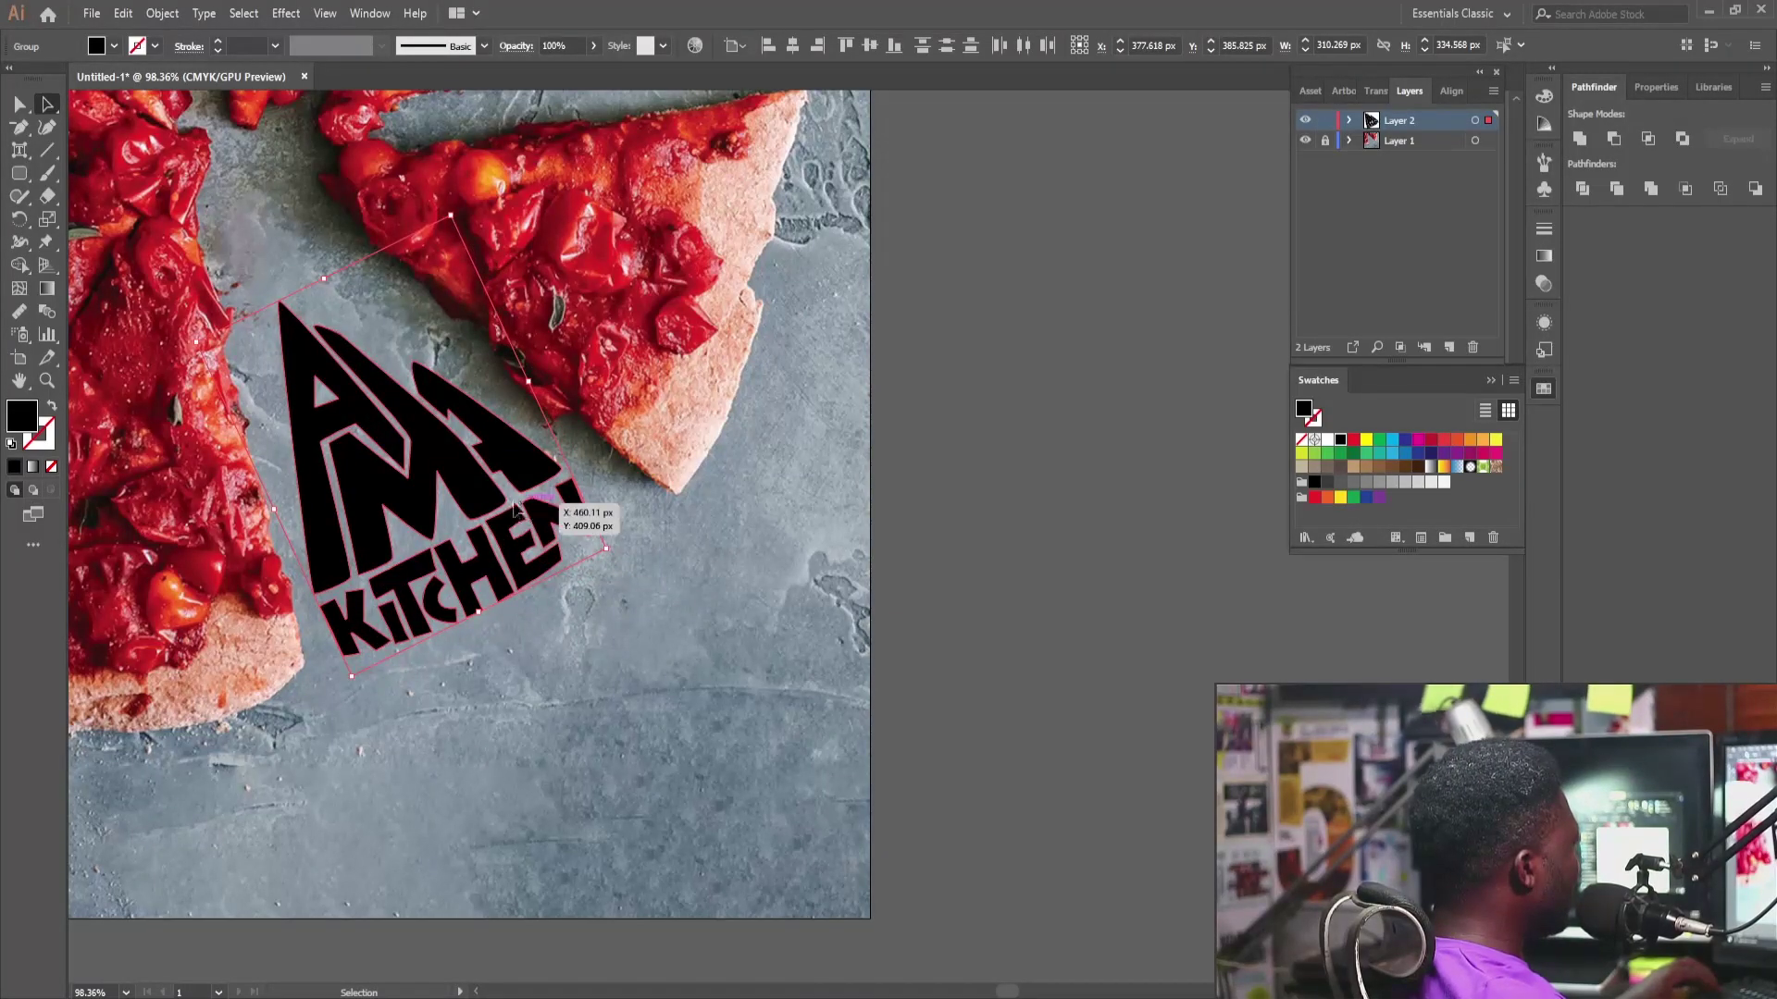
left_click_drag(482, 503, 480, 496)
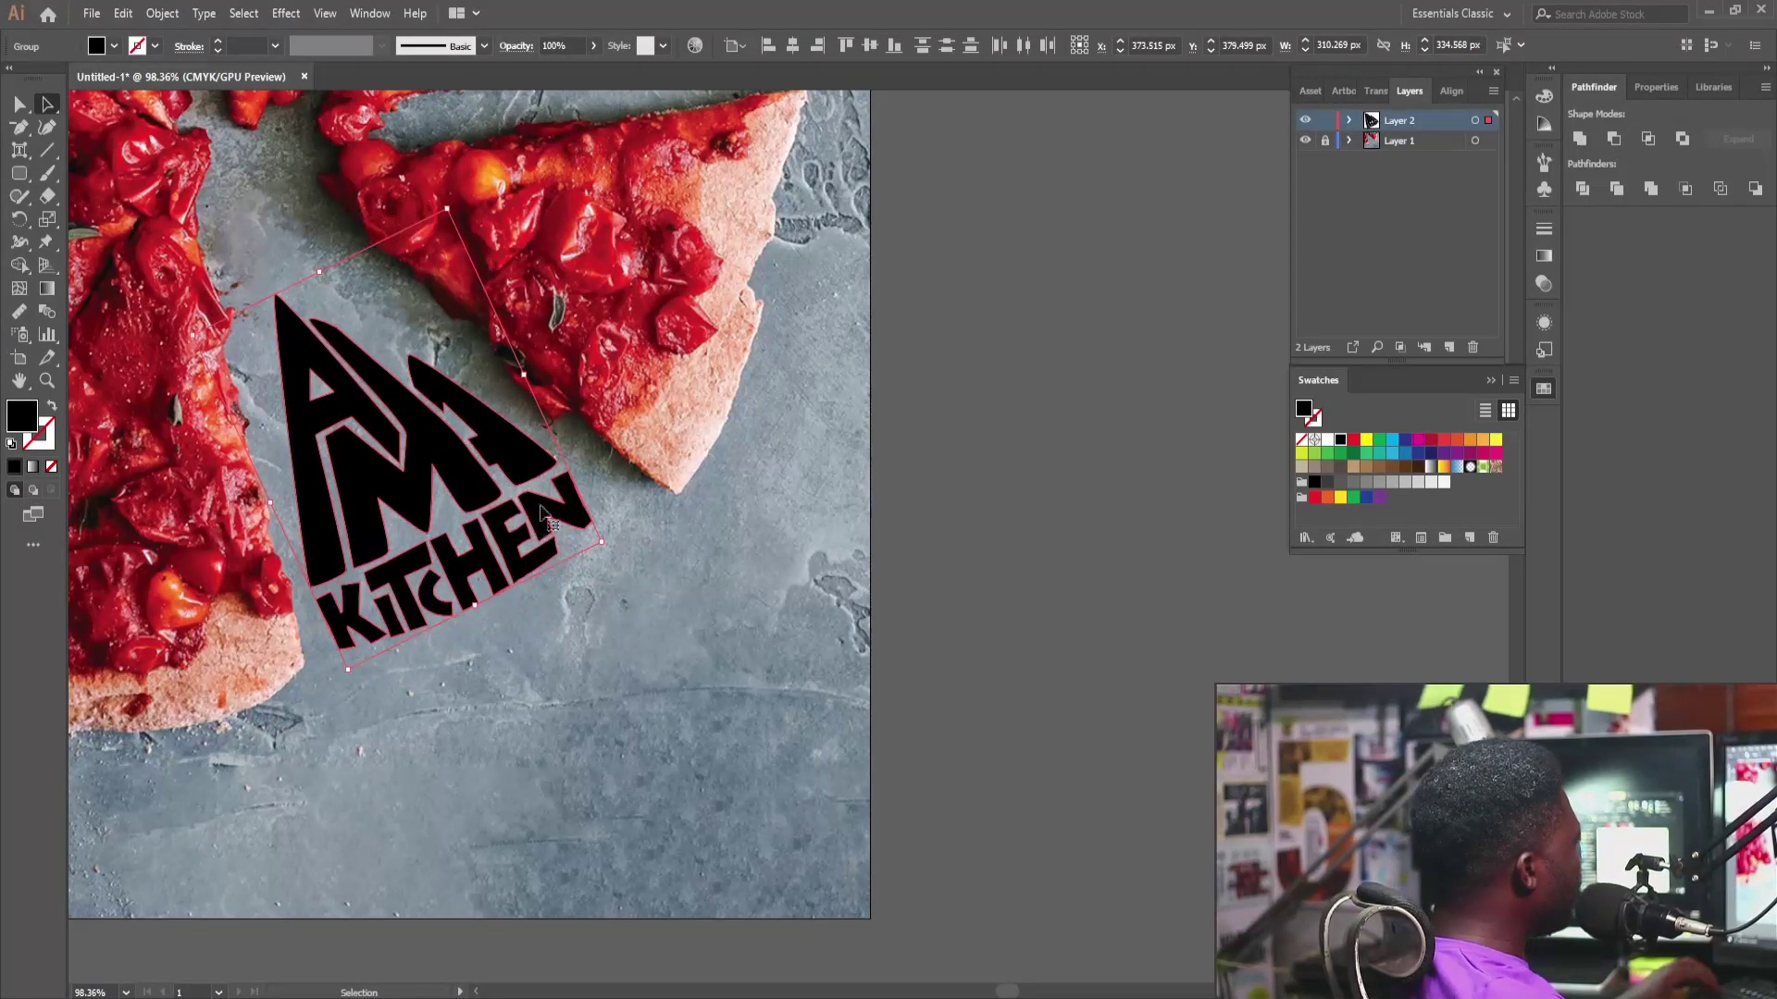
Step: Enlarge the logo slightly to about 324 by 342 px, settle it between the two pizza pieces and deselect it
scroll(546, 481, "down", 3)
scroll(564, 444, "up", 3)
mouse_move(427, 430)
left_mouse_down()
mouse_move(459, 438)
mouse_move(417, 418)
left_mouse_up()
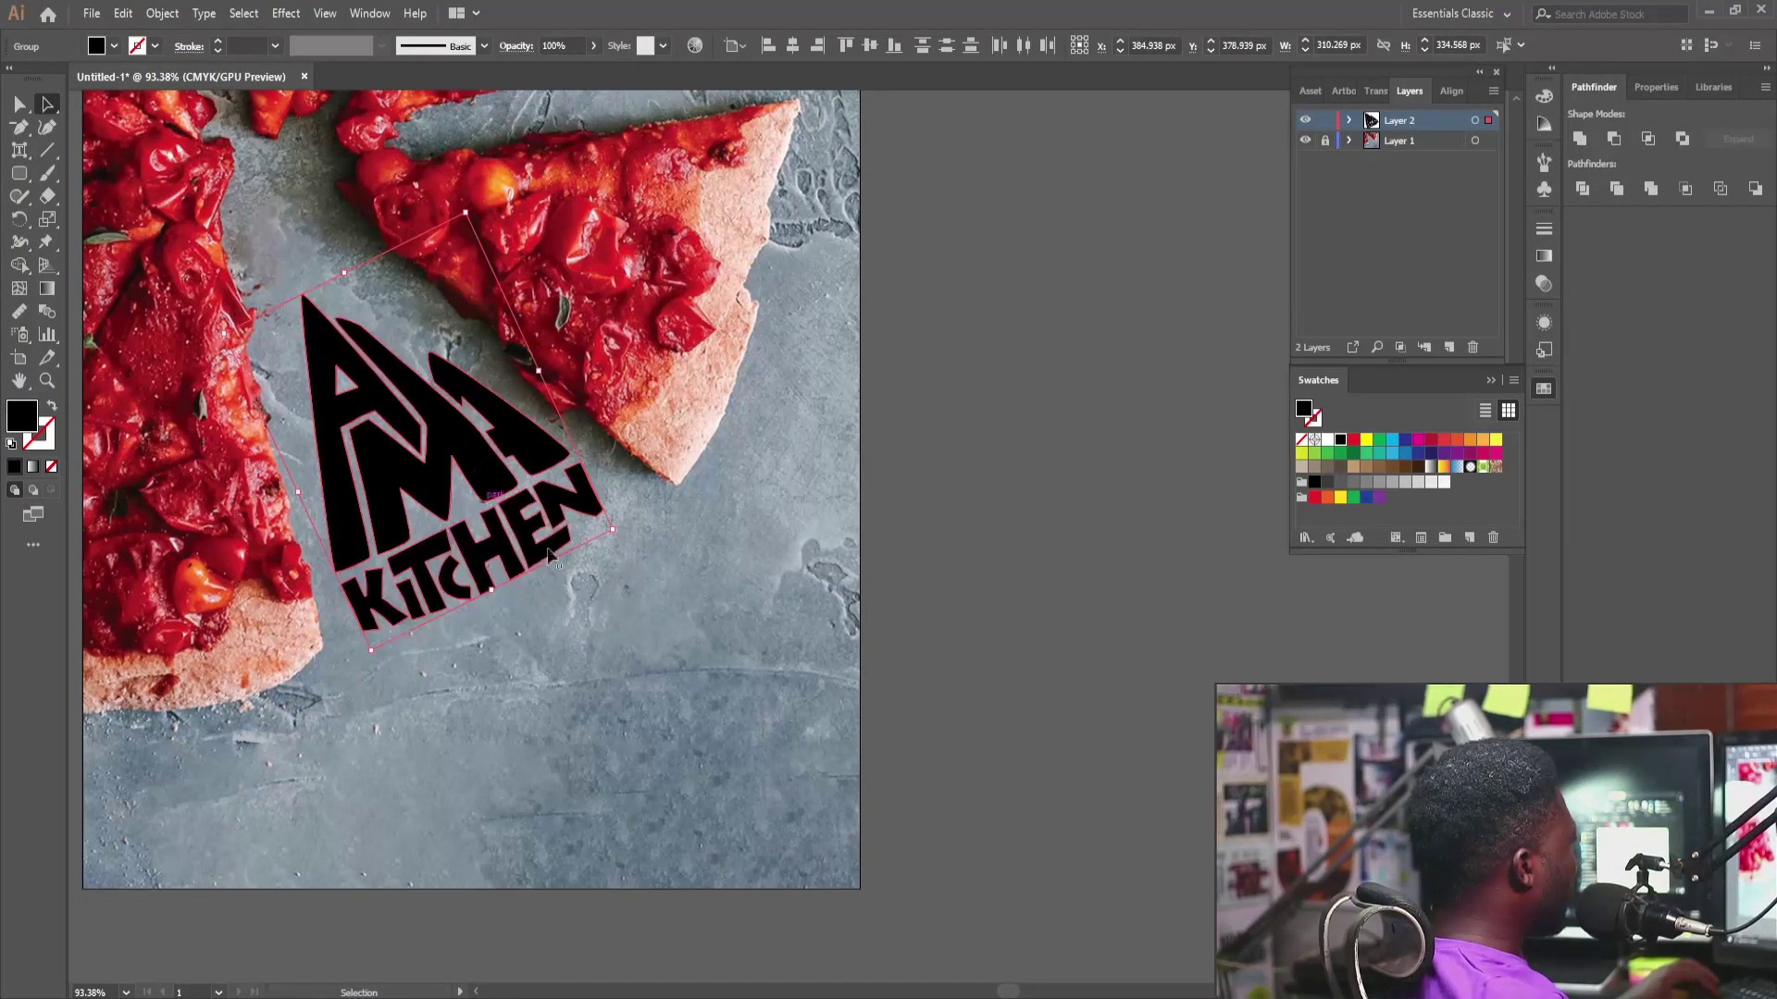
left_click_drag(617, 531, 629, 528)
left_click_drag(510, 488, 497, 489)
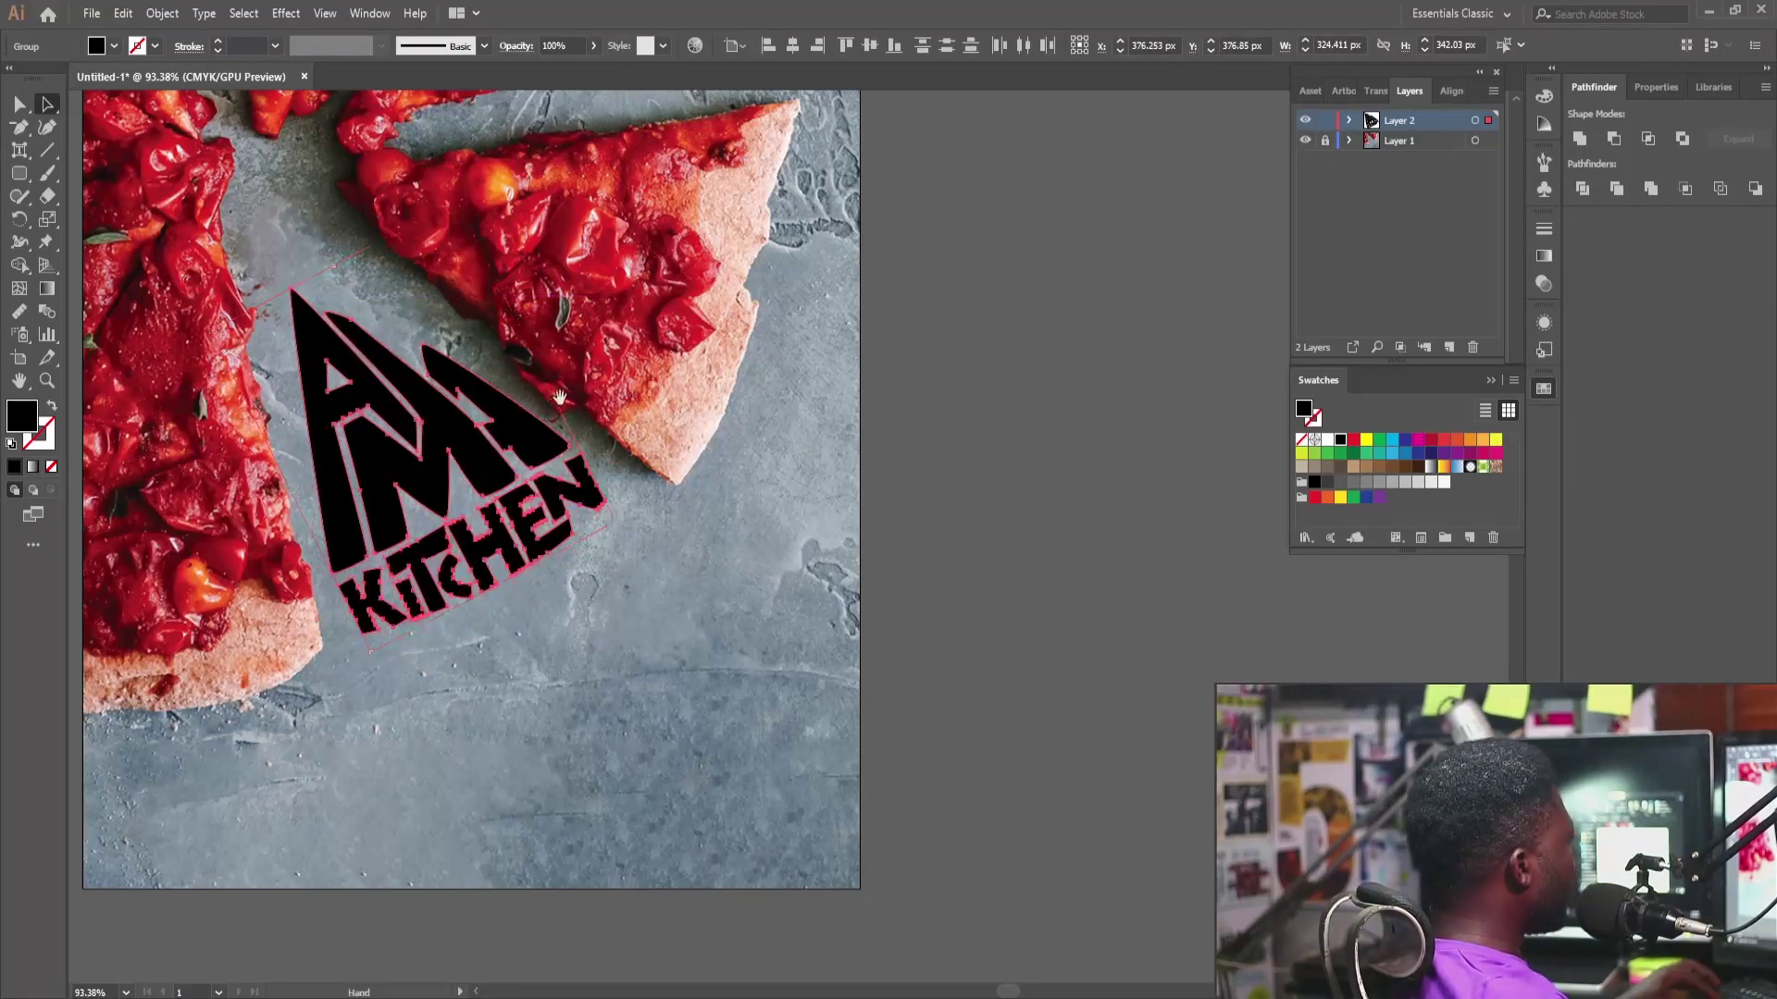
left_click_drag(600, 618, 824, 783)
left_click_drag(865, 699, 589, 596)
left_click(778, 603)
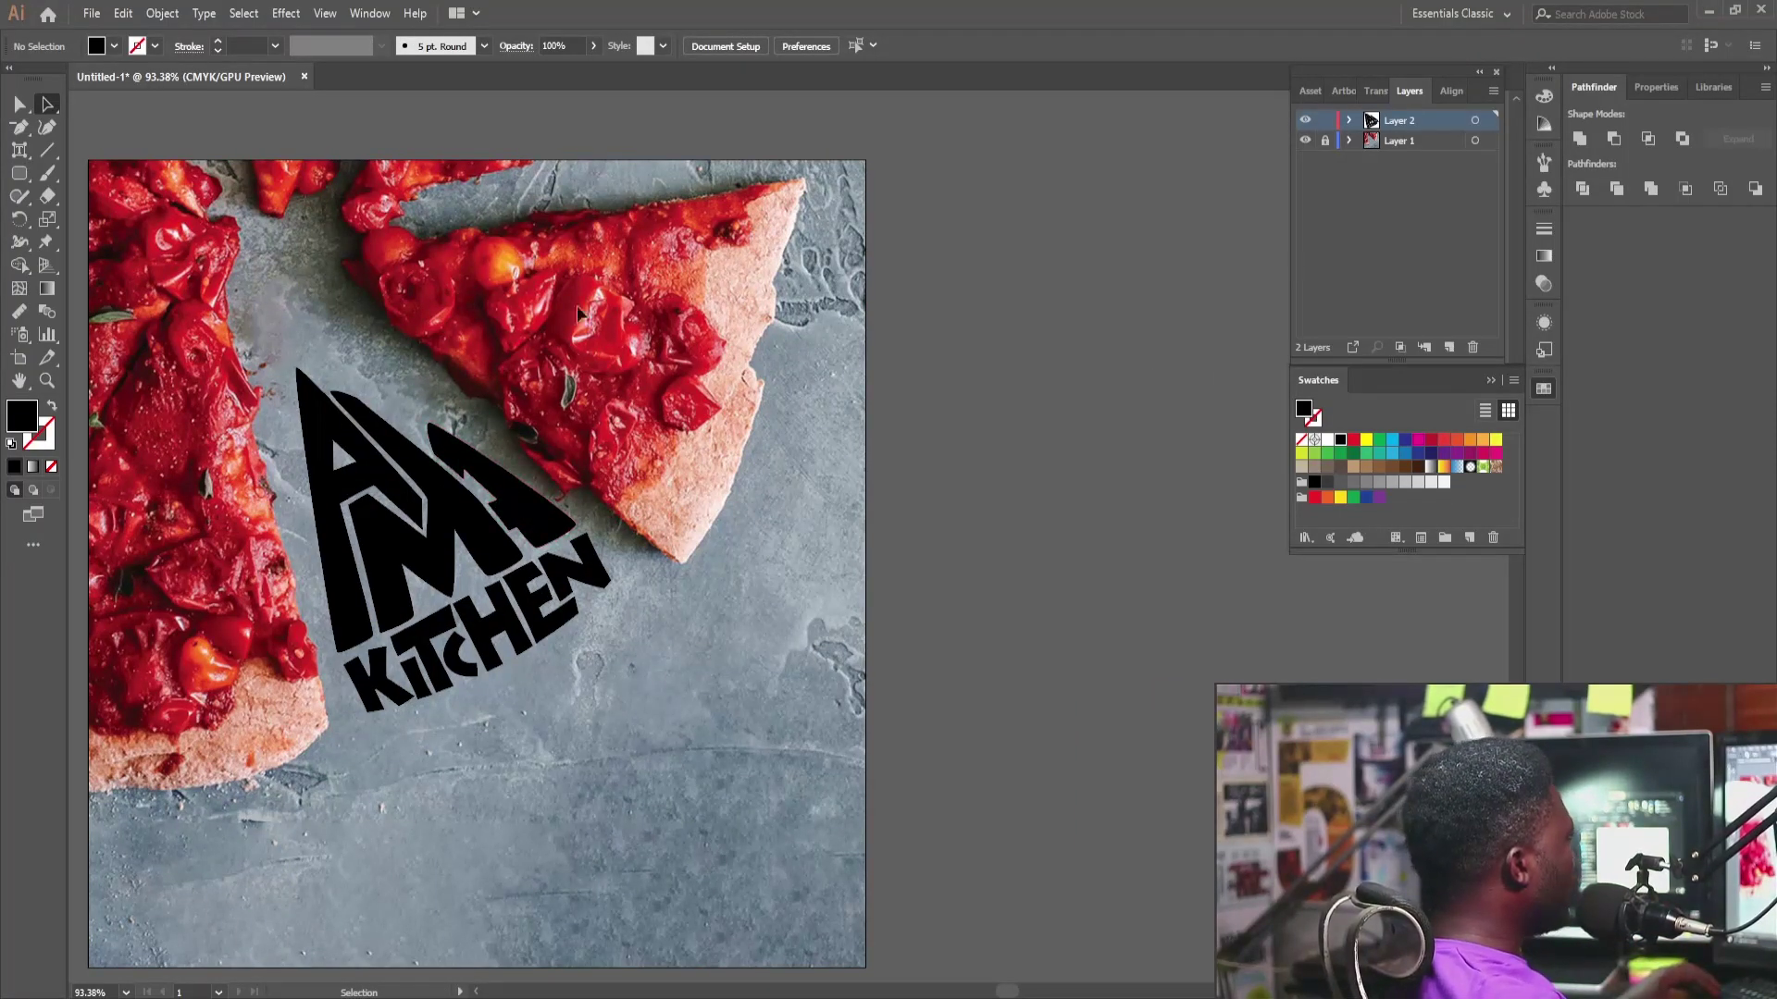
Step: Fill all of the AMA lettering with dark red and the KITCHEN lettering with light green
left_click(423, 520)
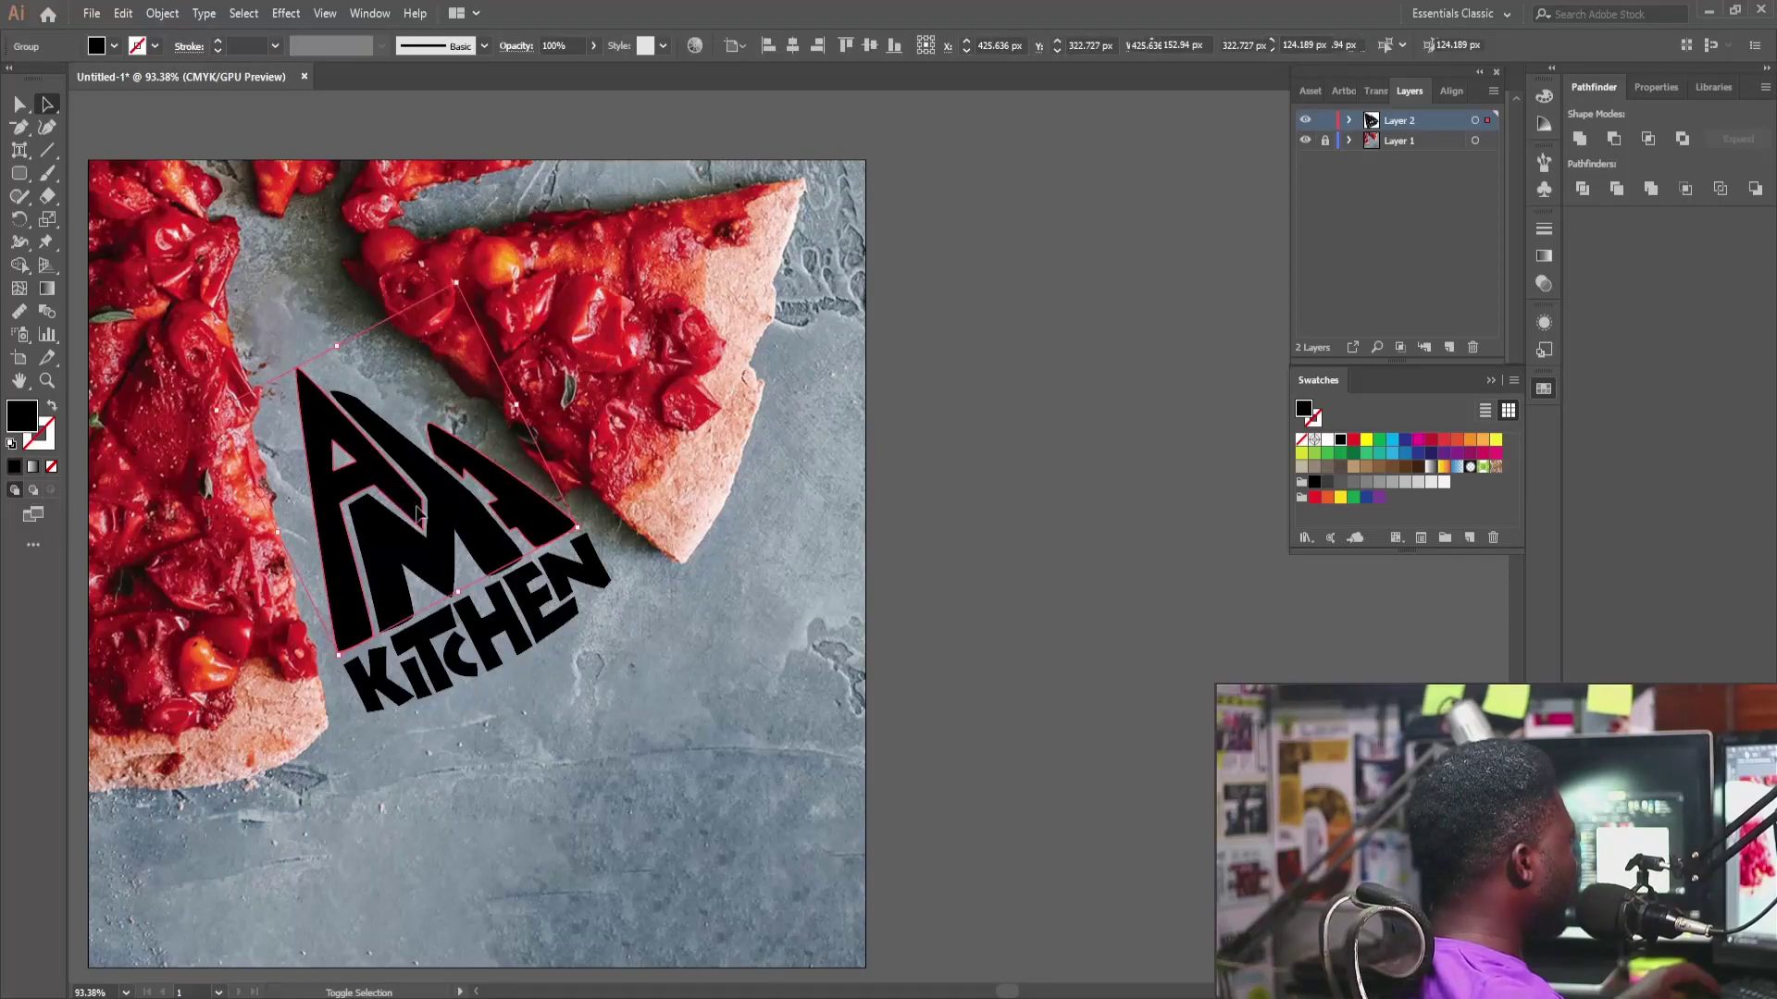
left_click(404, 477, "shift")
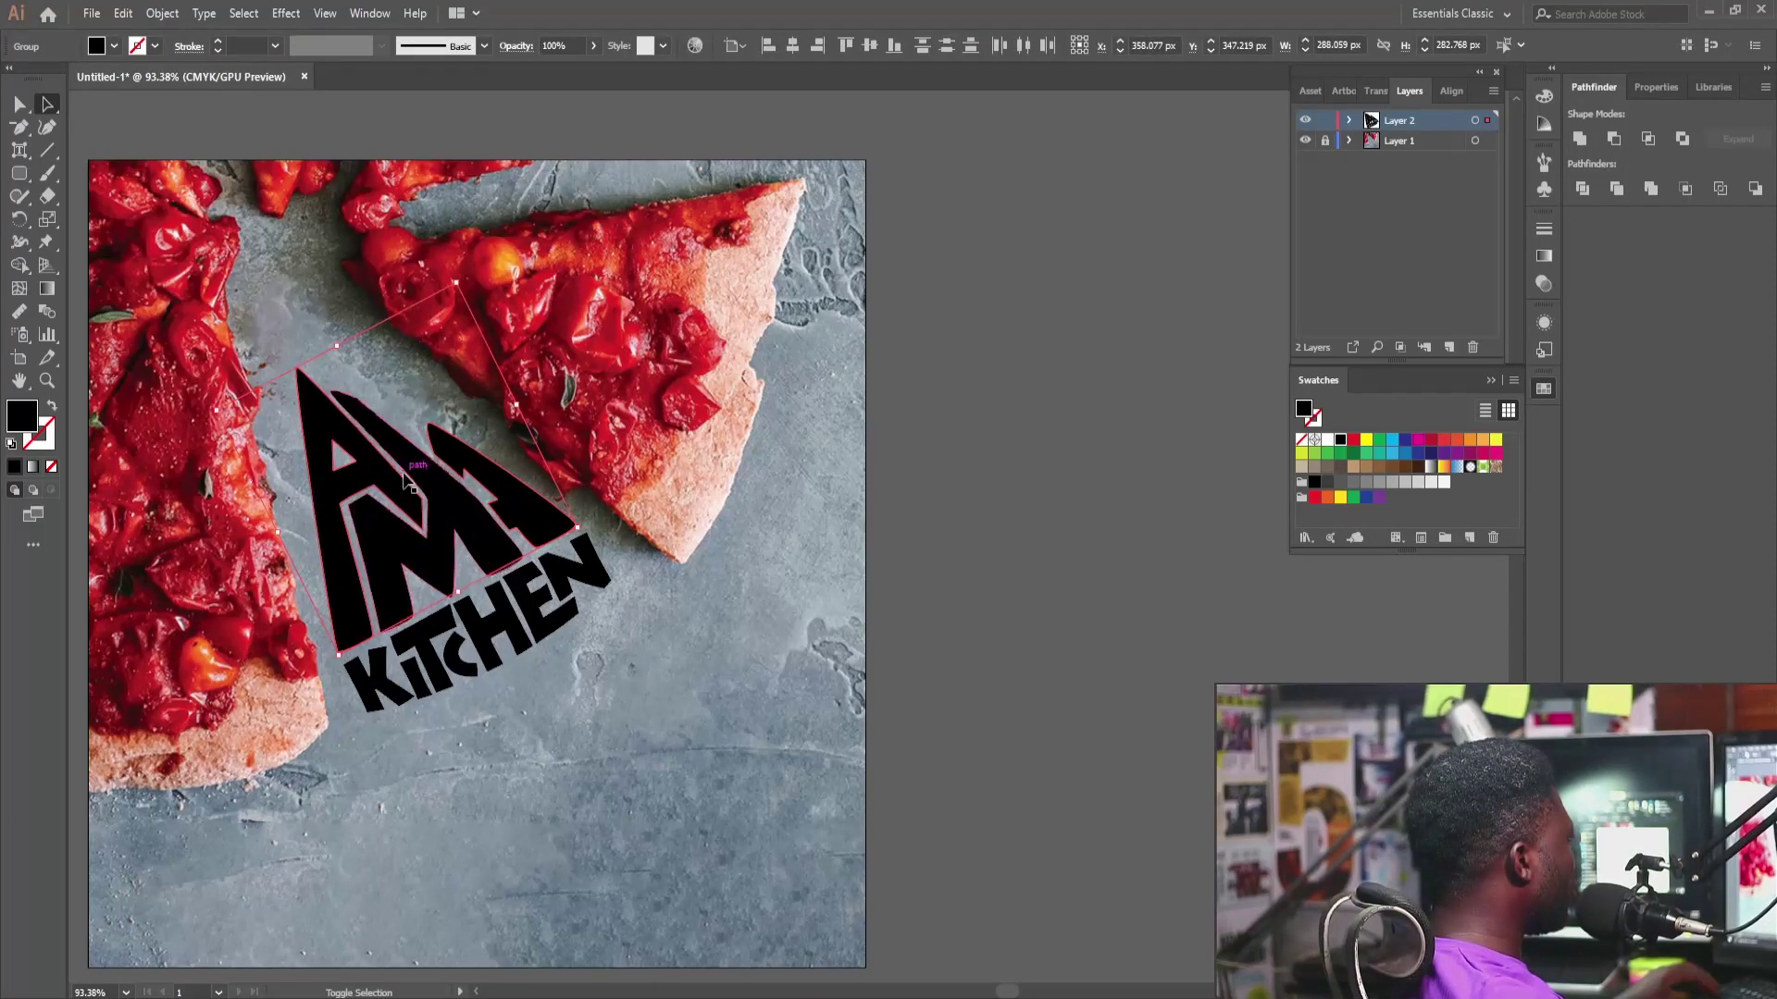
left_click(1430, 442)
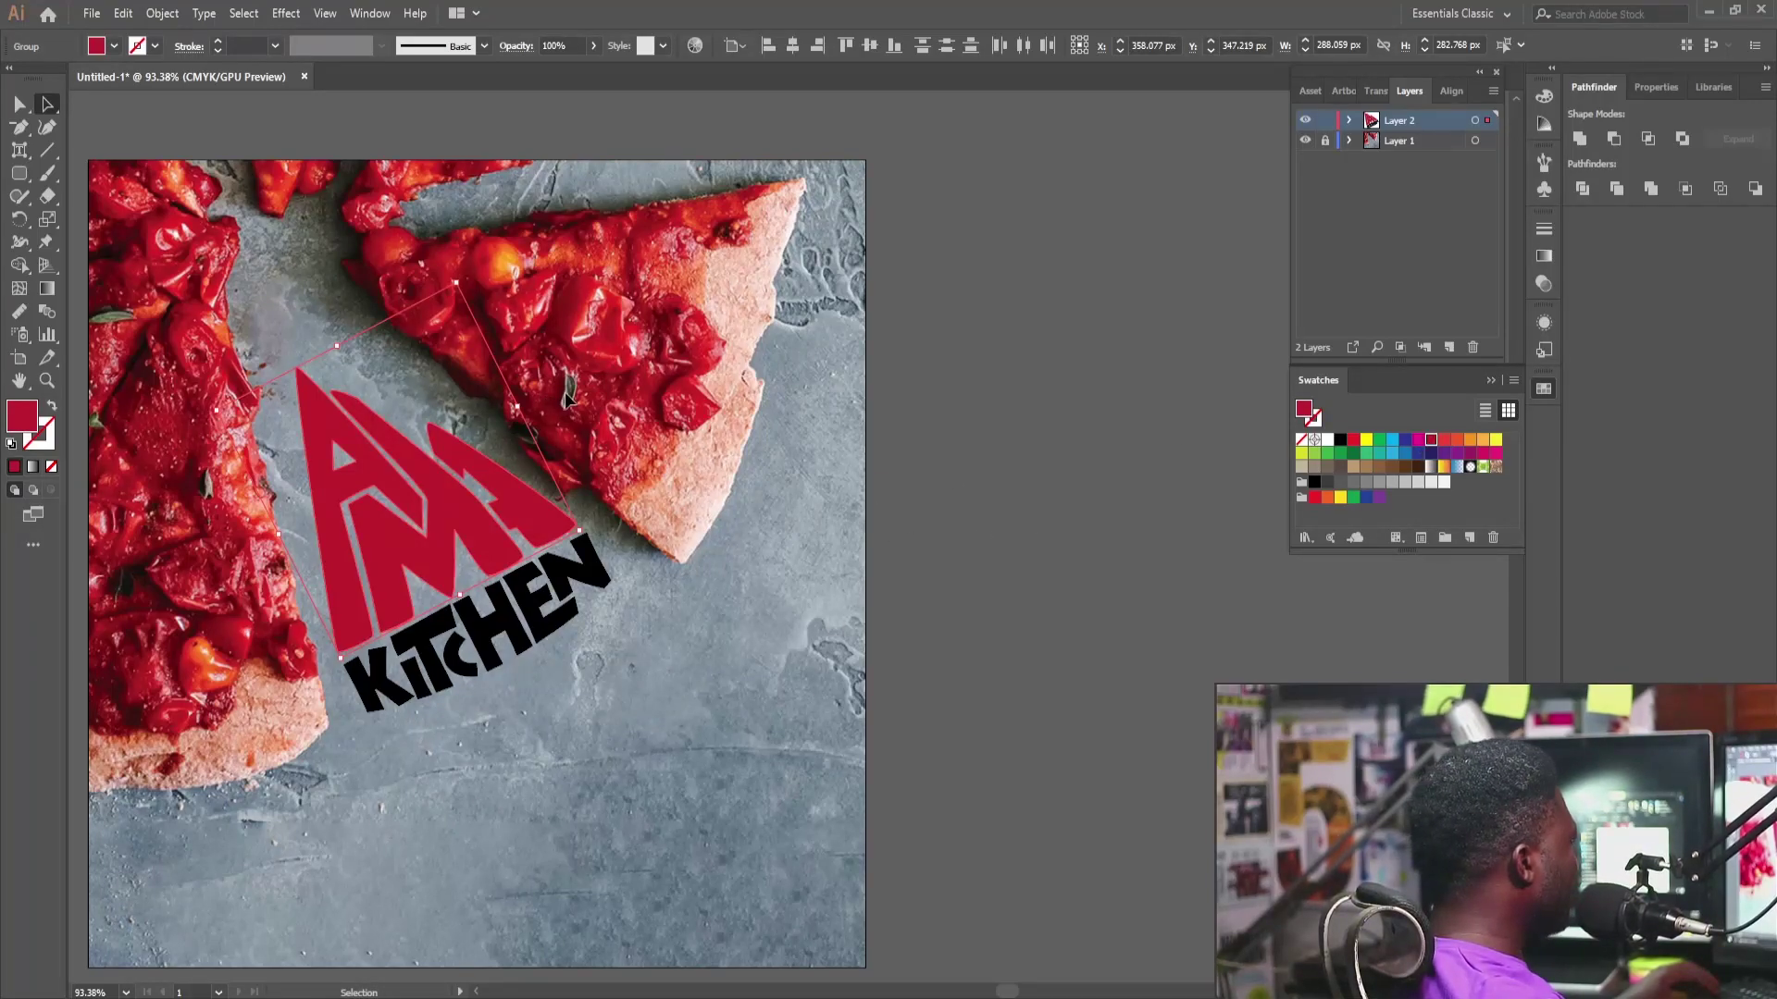
left_click(676, 737)
left_click(544, 633)
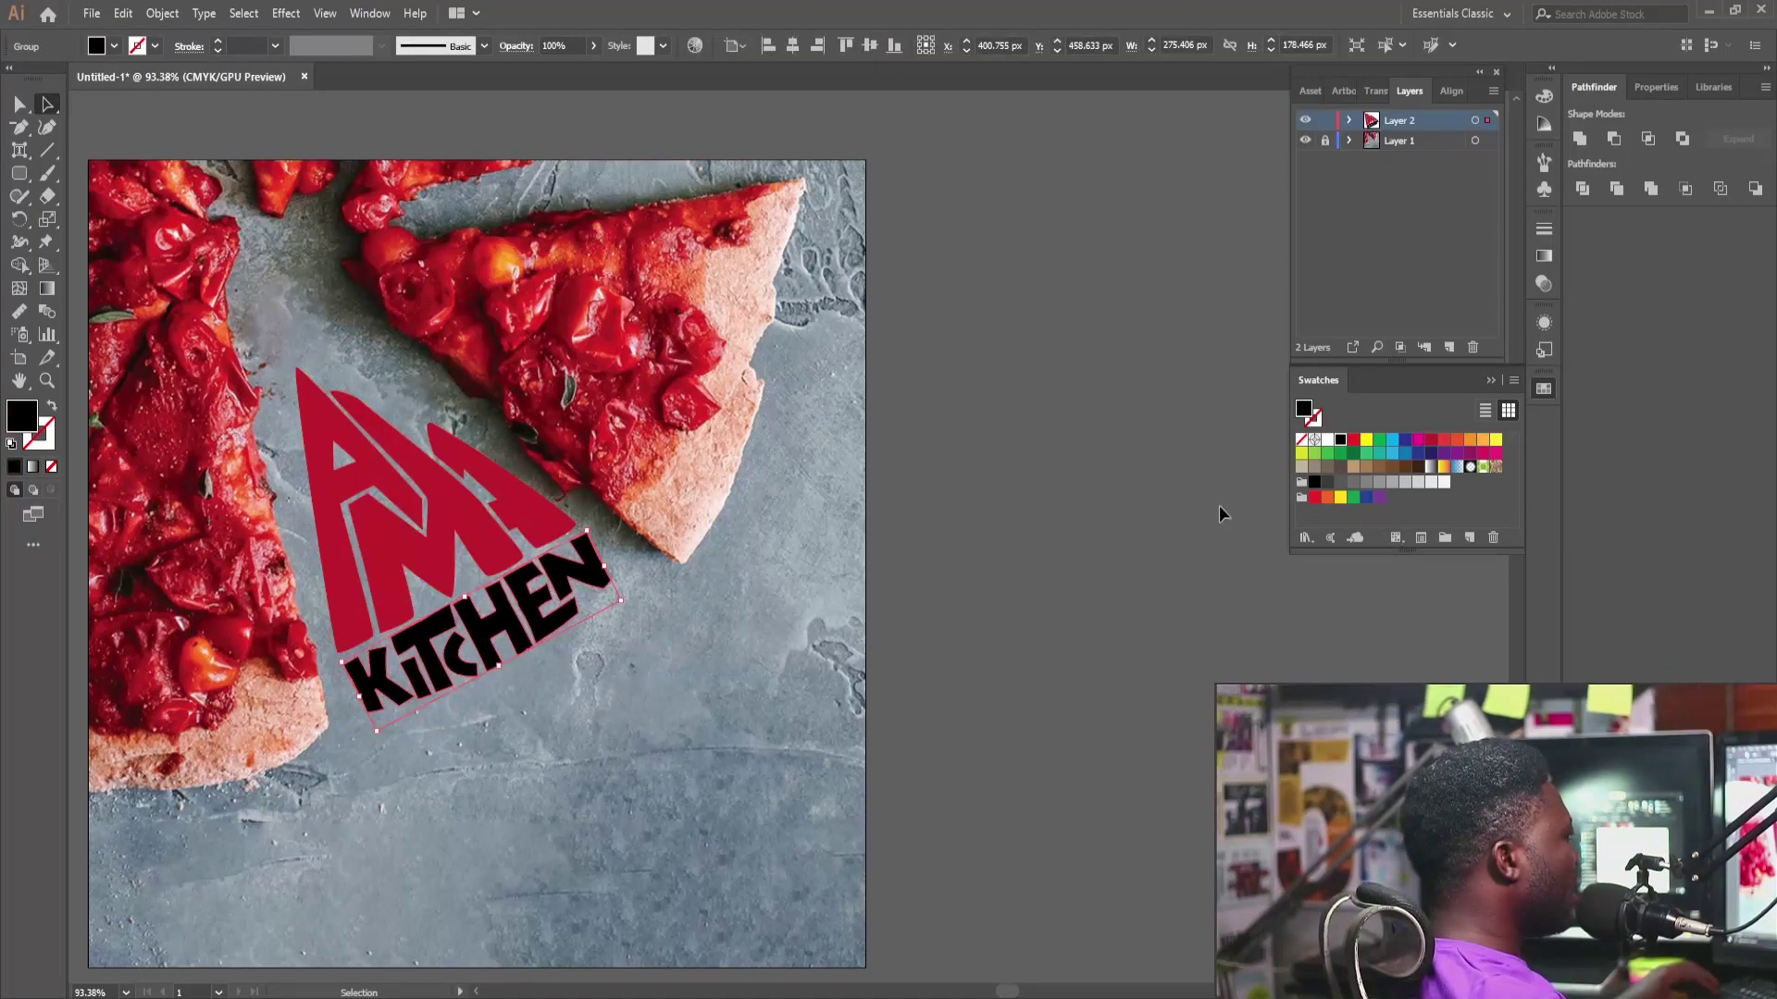
left_click(1314, 453)
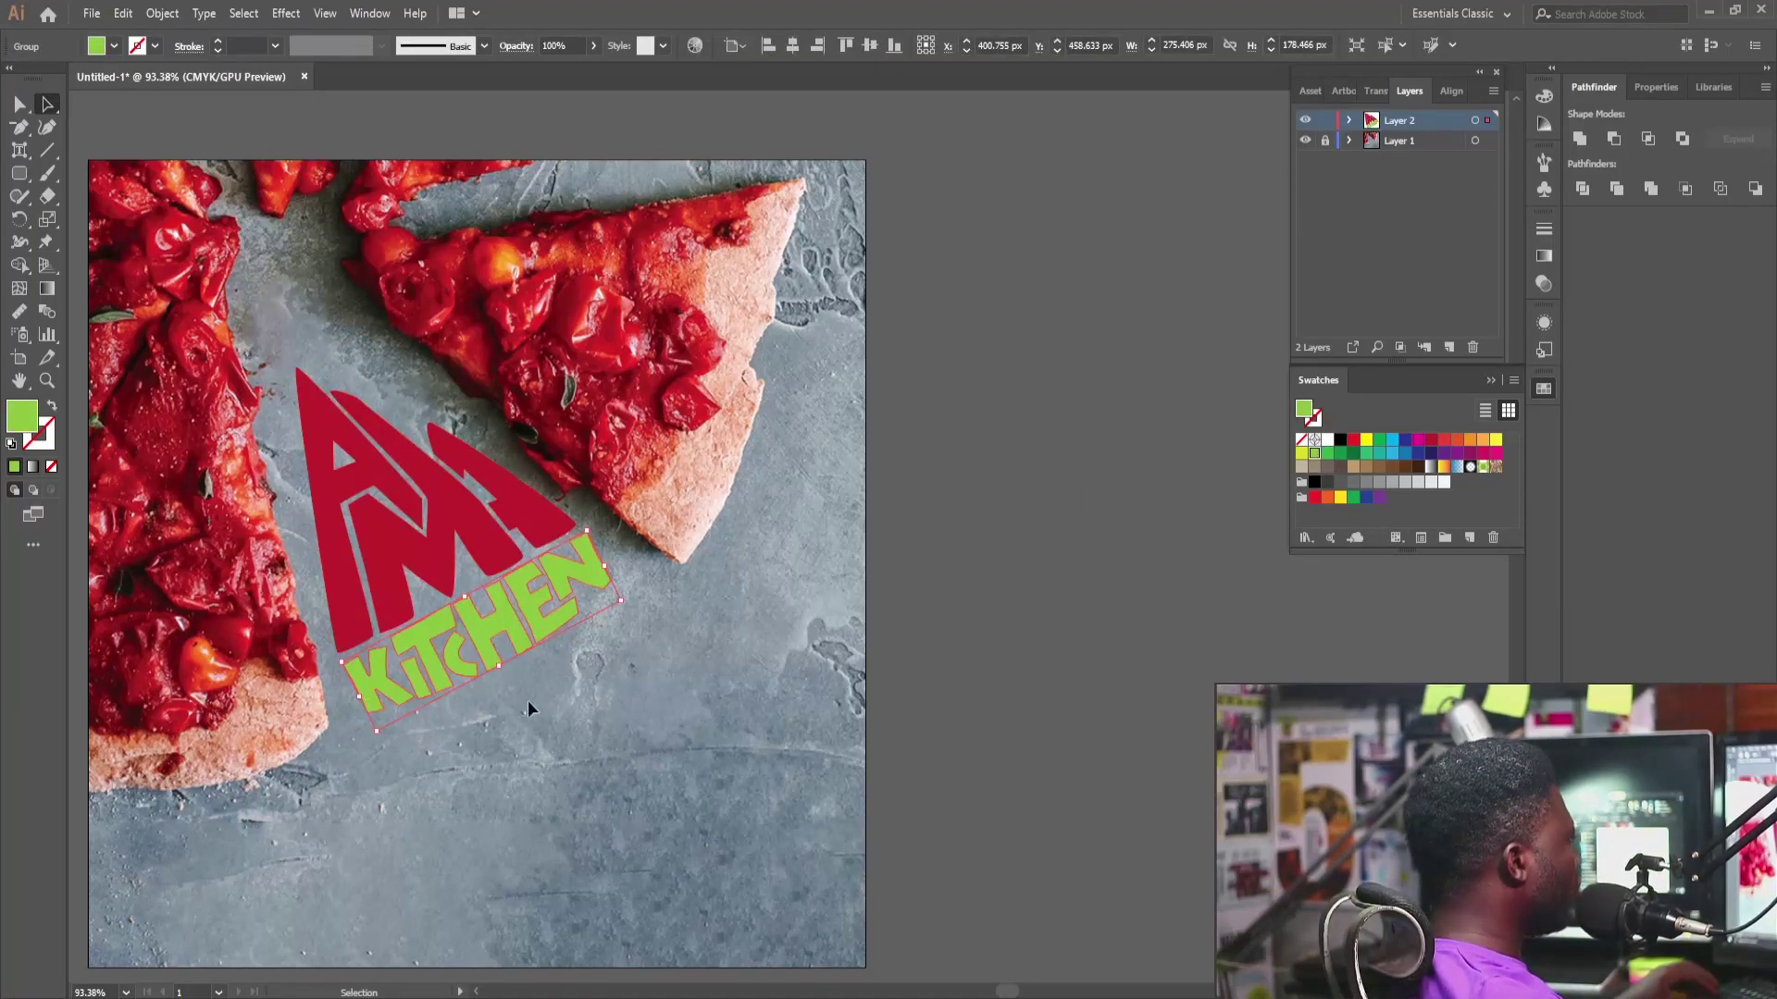
Step: Select the AMA lettering and KITCHEN together and group them into one object
left_click(555, 481)
left_click(502, 469)
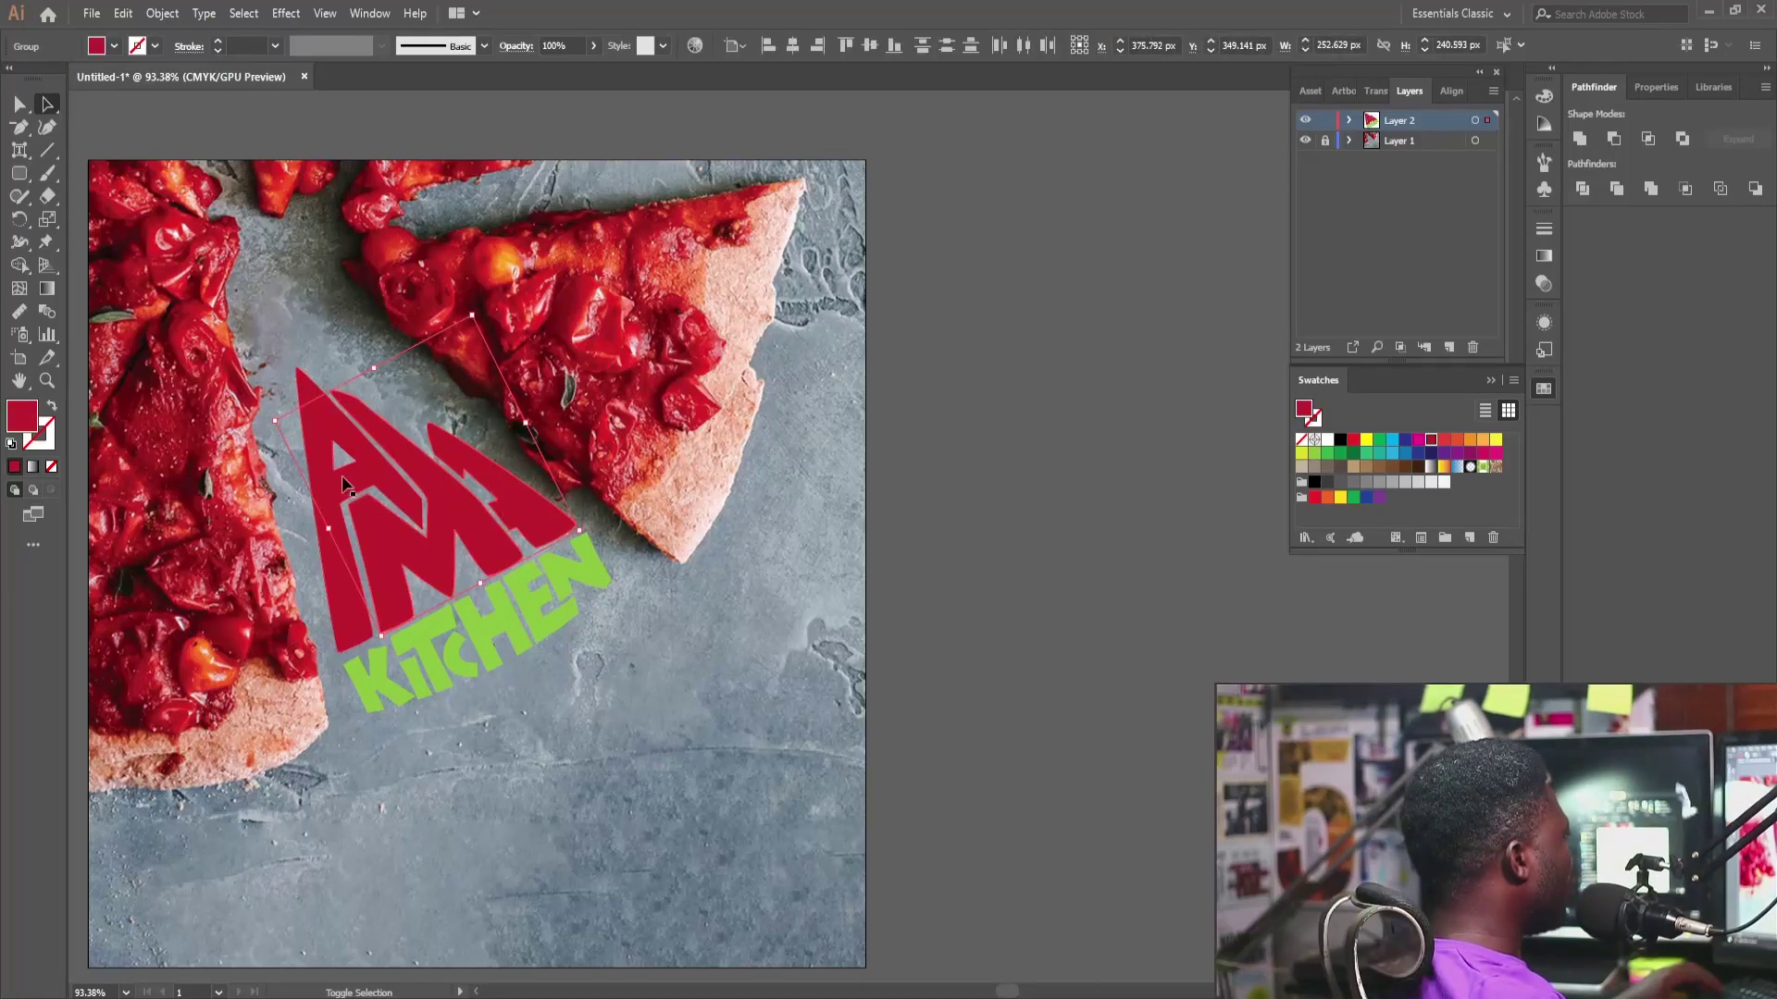
left_click(391, 694, "shift")
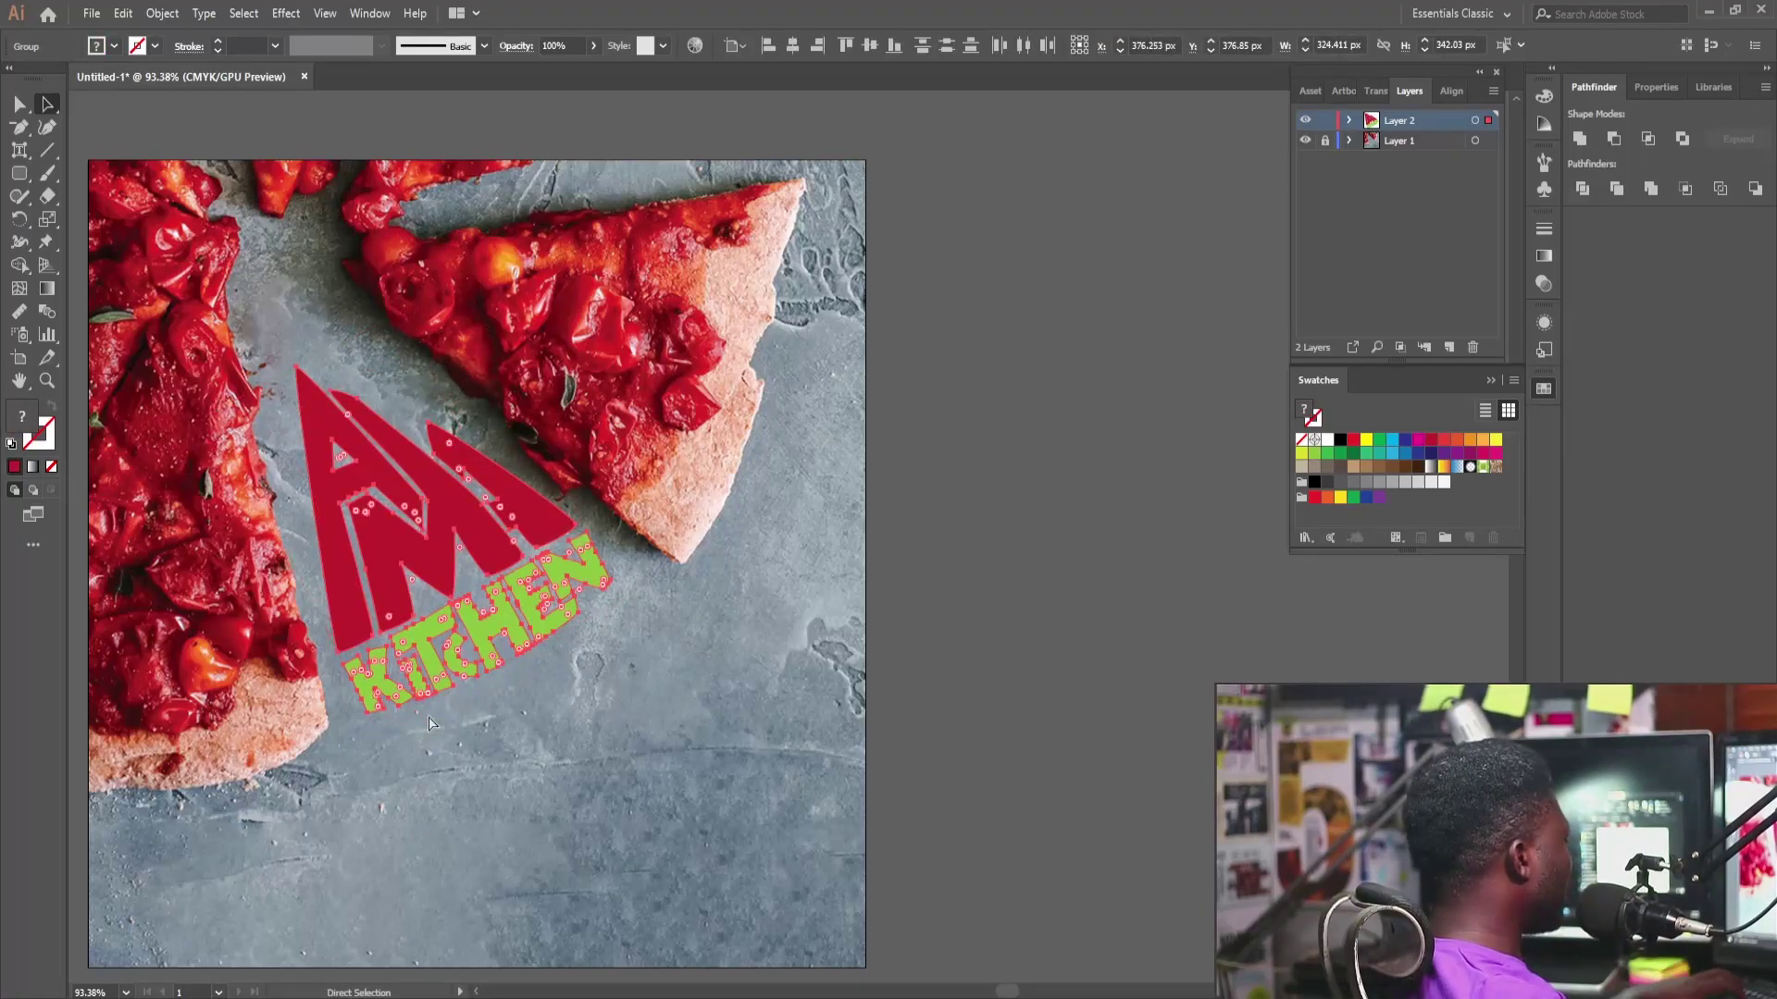
key("ctrl+g")
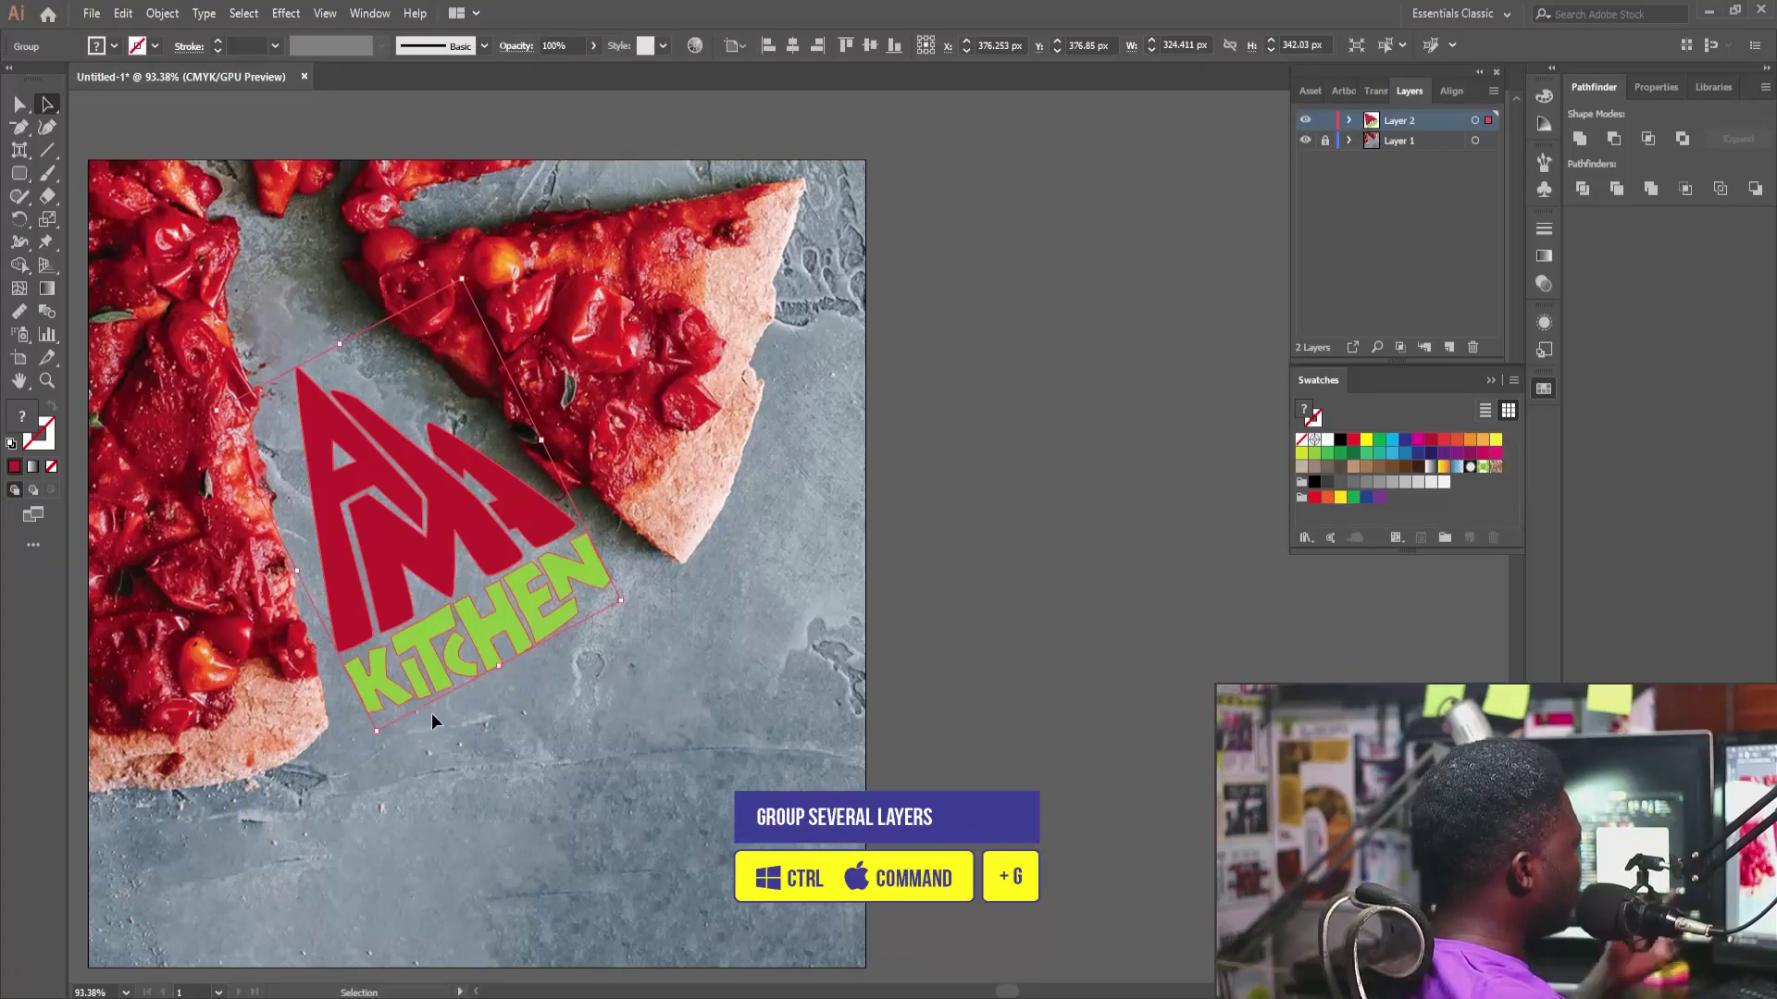
Step: Duplicate the grouped logo onto the empty pasteboard beside the artboard, and reselect the original between the pizza pieces
left_click(426, 715)
left_click(479, 552)
left_click_drag(480, 560, 1141, 660)
left_click(535, 618)
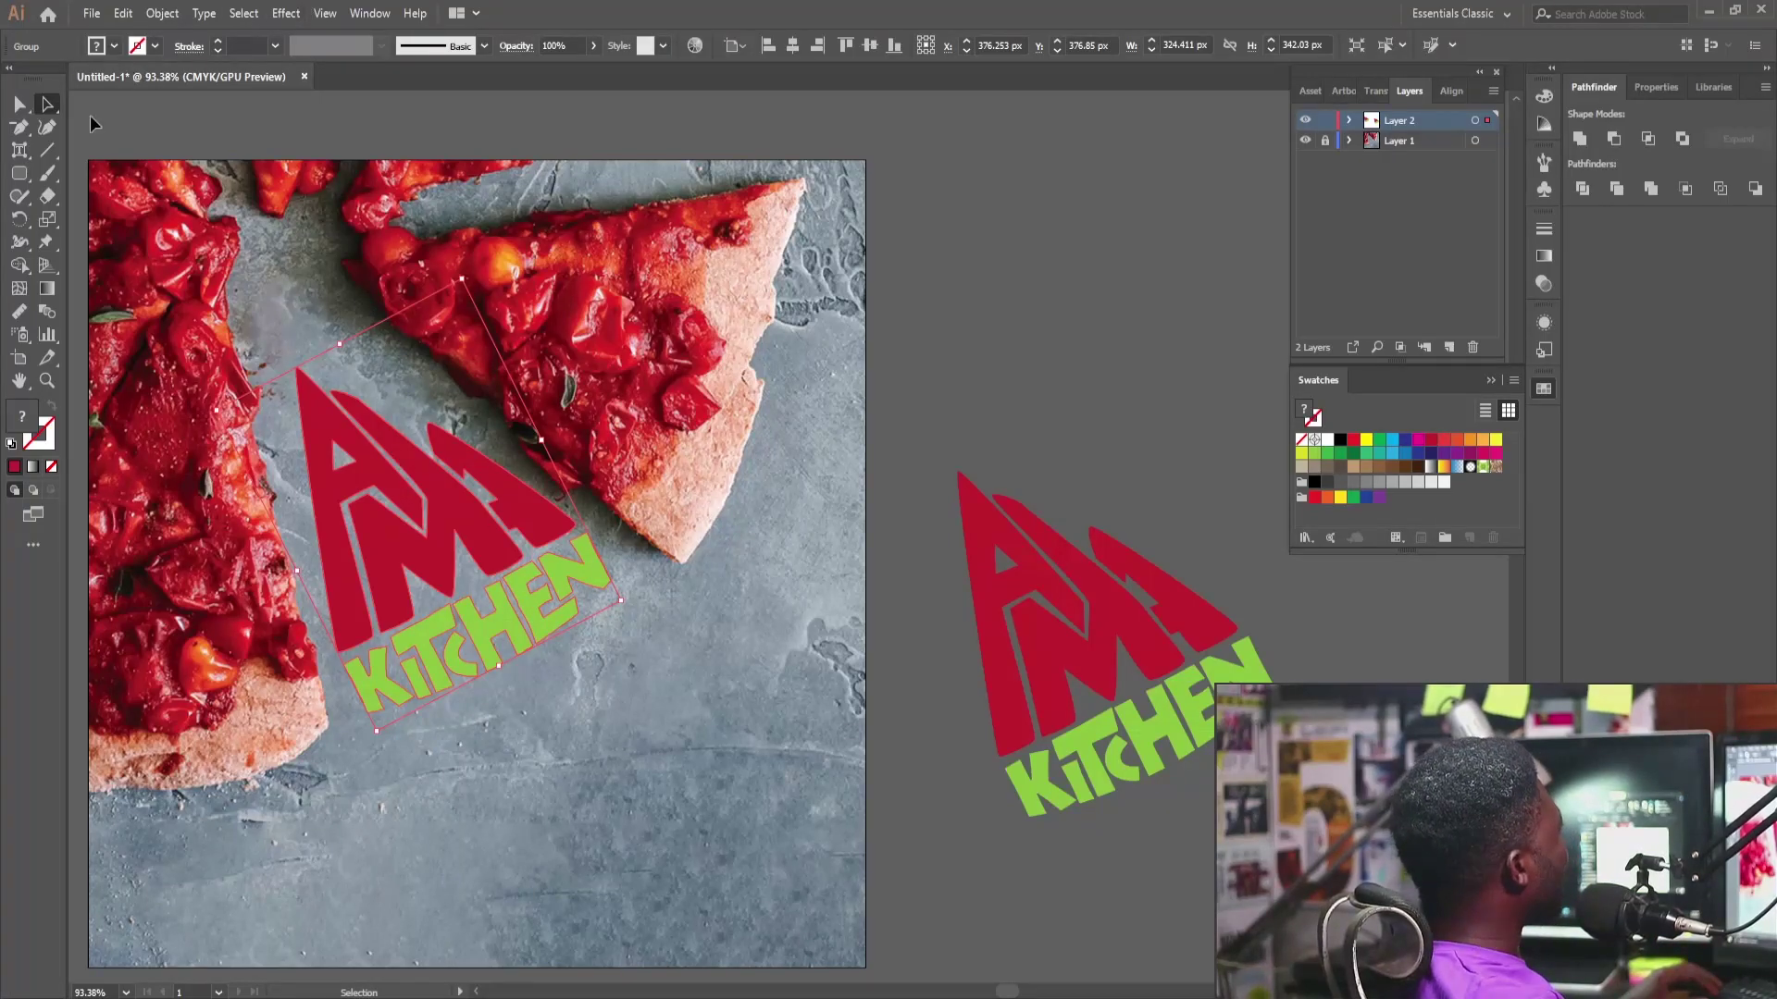
Step: Give the logo on the artboard a 9 pt white stroke
left_click(219, 42)
left_click(219, 42)
left_click(219, 41)
left_click(219, 42)
left_click(219, 42)
left_click(219, 41)
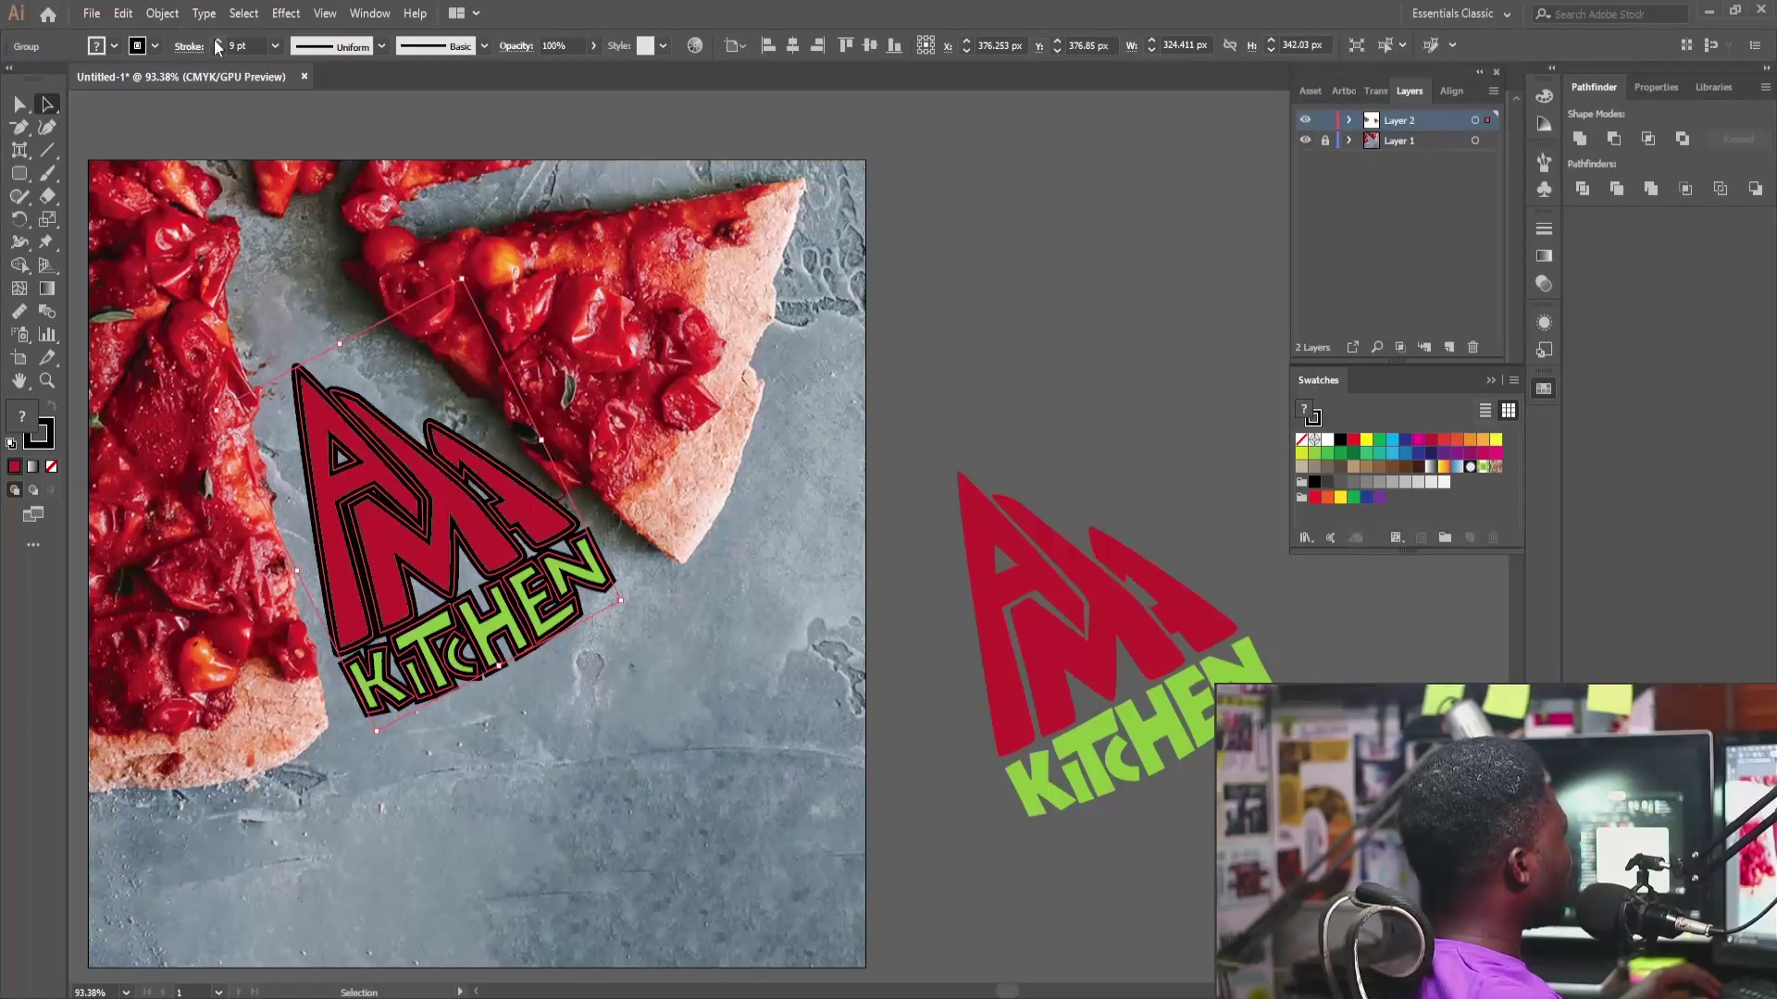
left_click(155, 46)
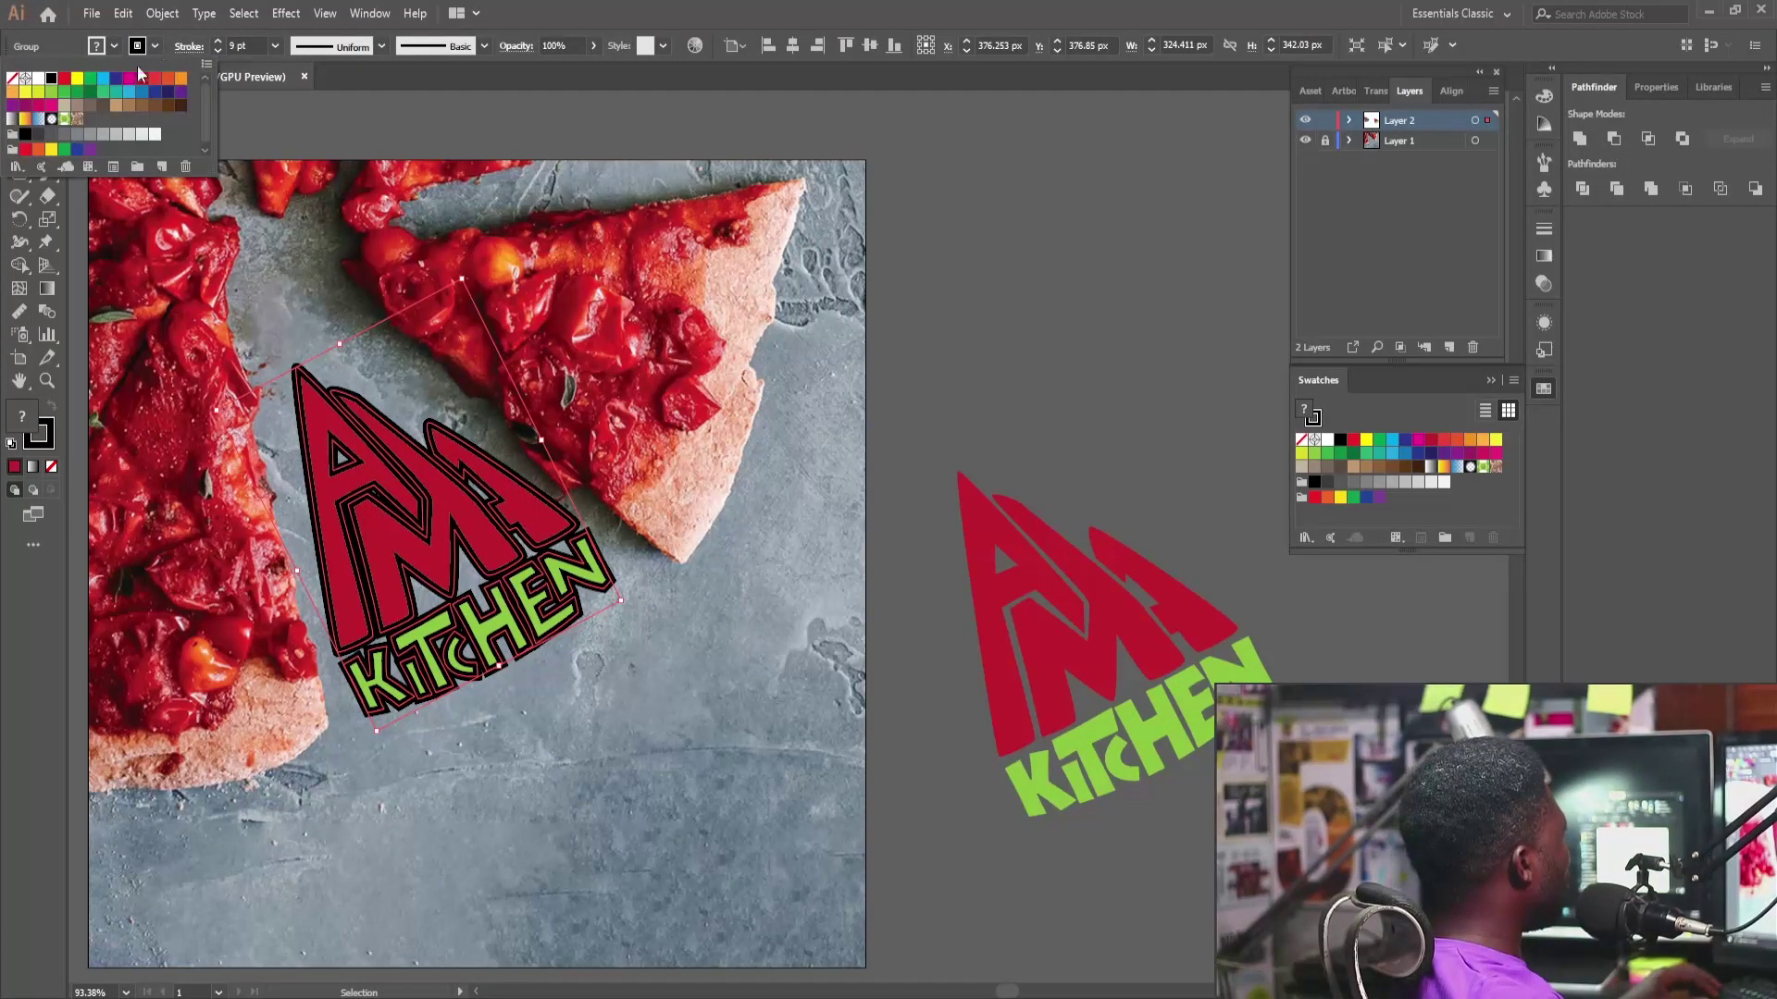
left_click(156, 136)
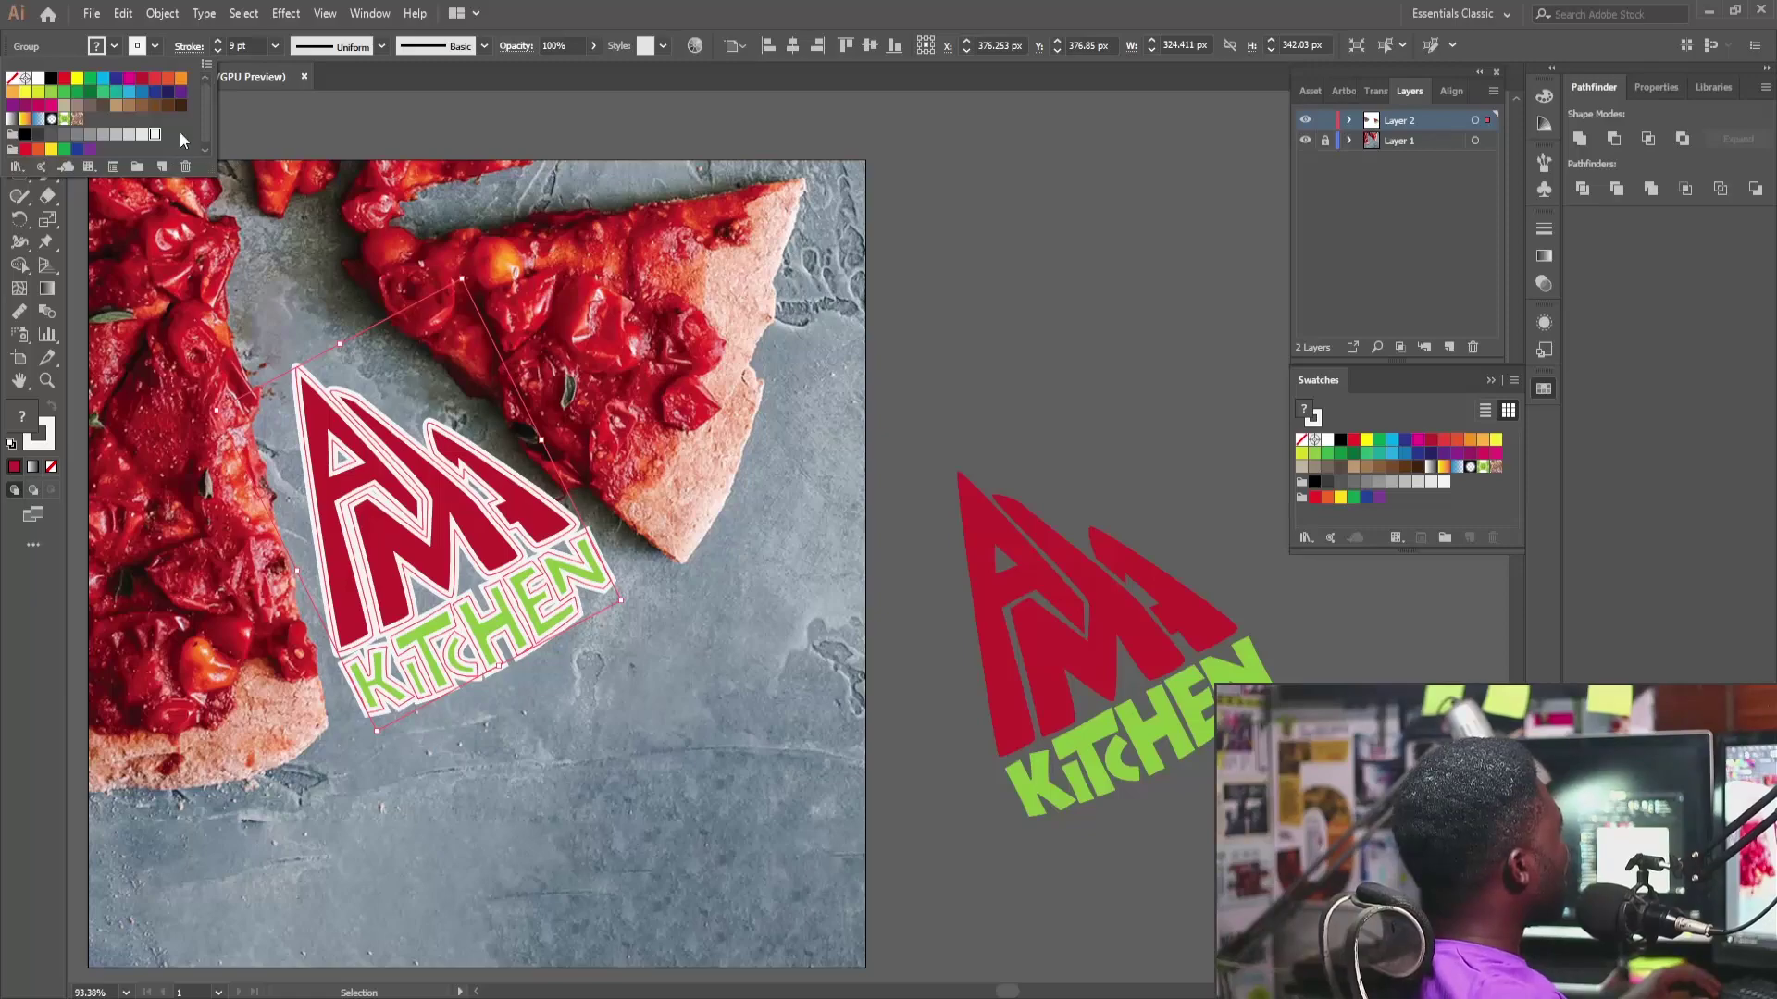
Step: Align the logo's white stroke to the outside and nudge the logo slightly towards the large pizza
left_click(190, 46)
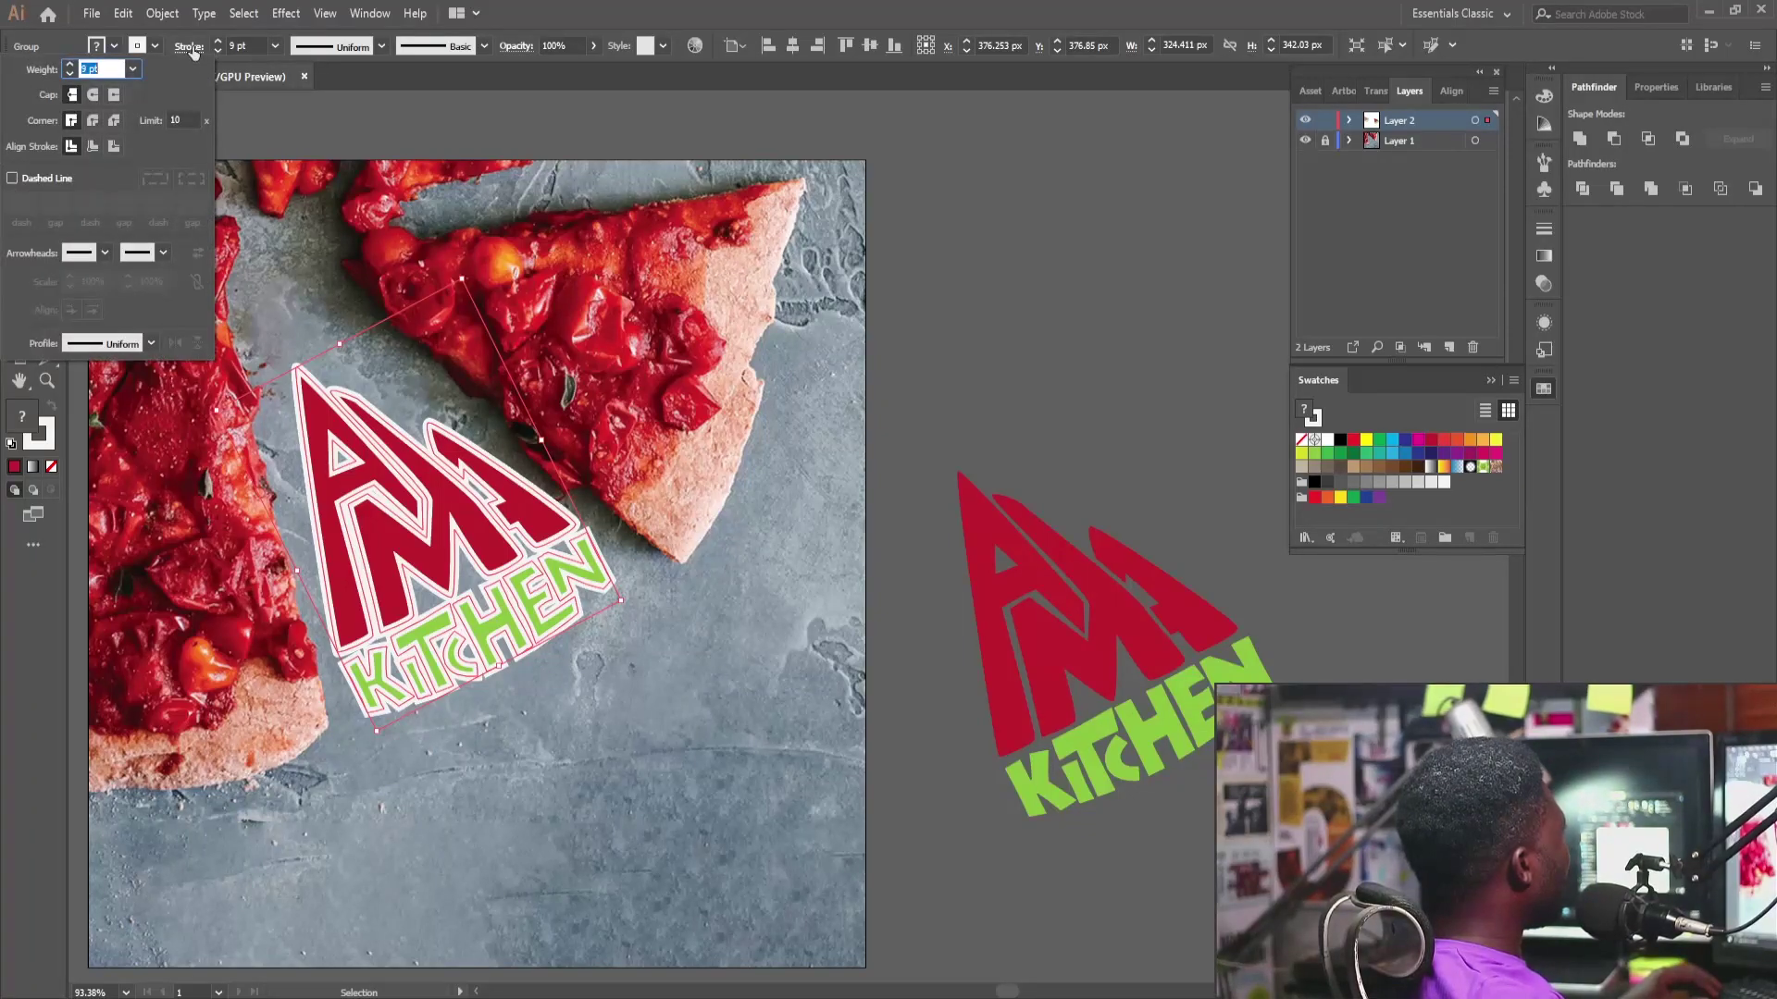
left_click(112, 146)
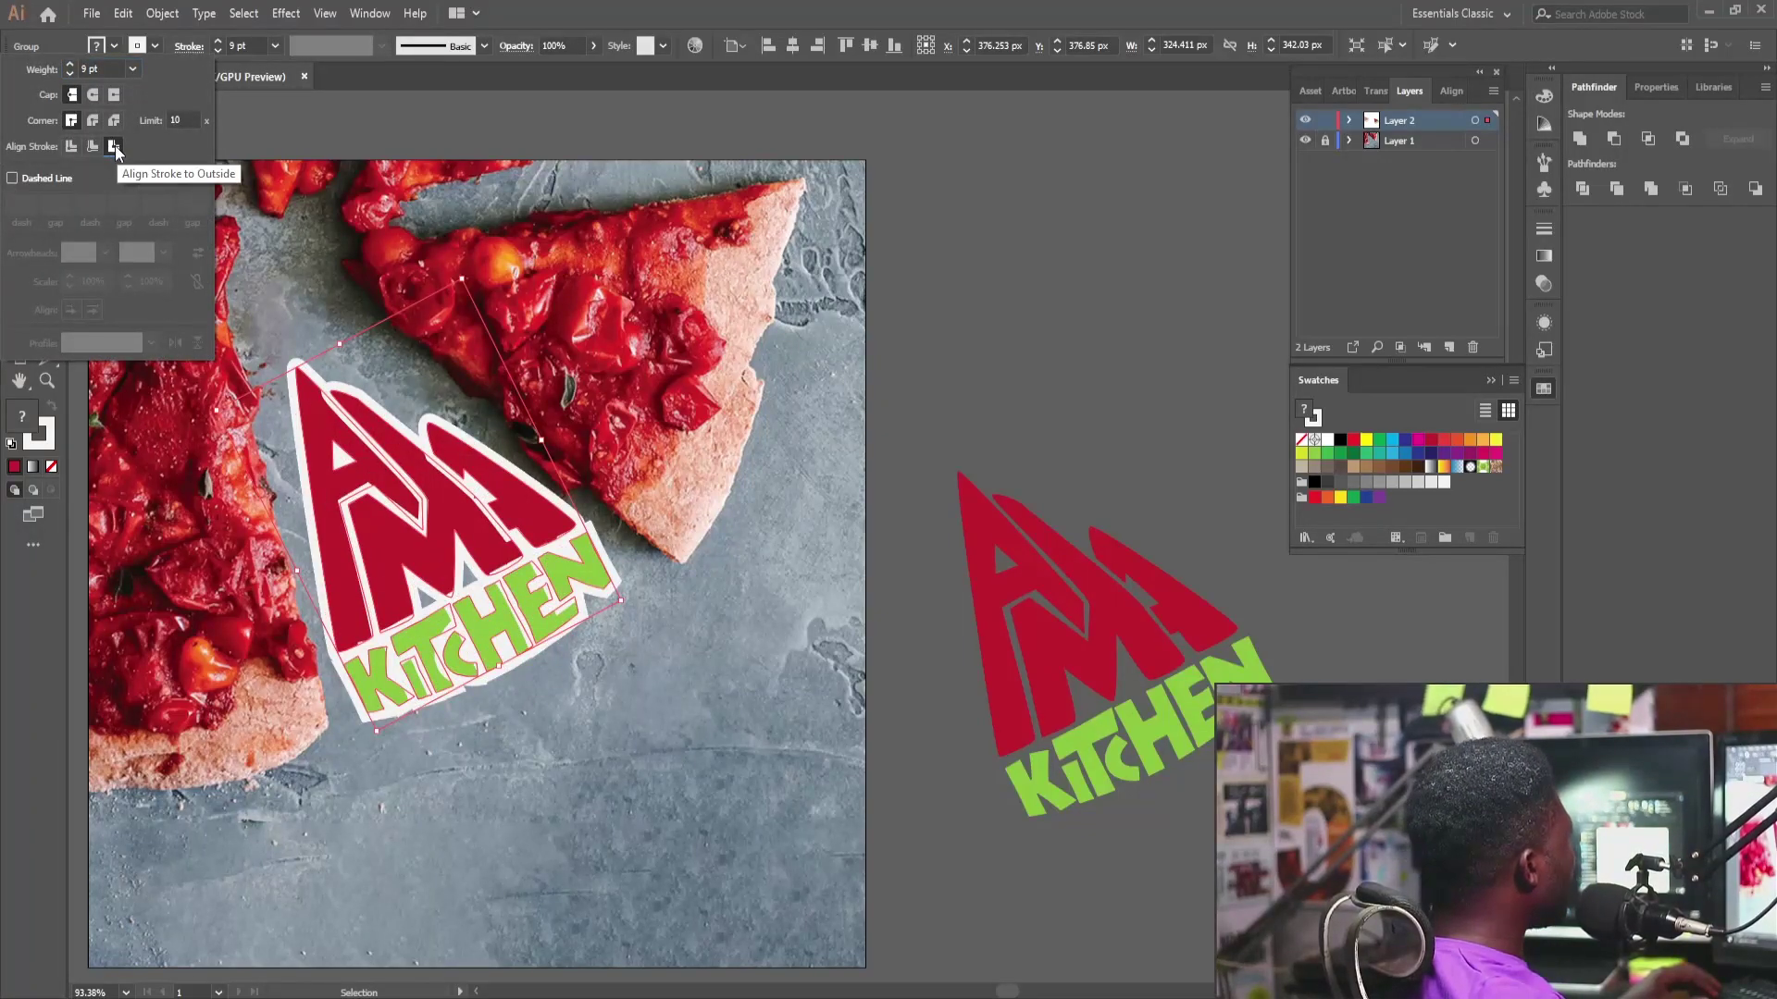
left_click_drag(623, 606, 614, 606)
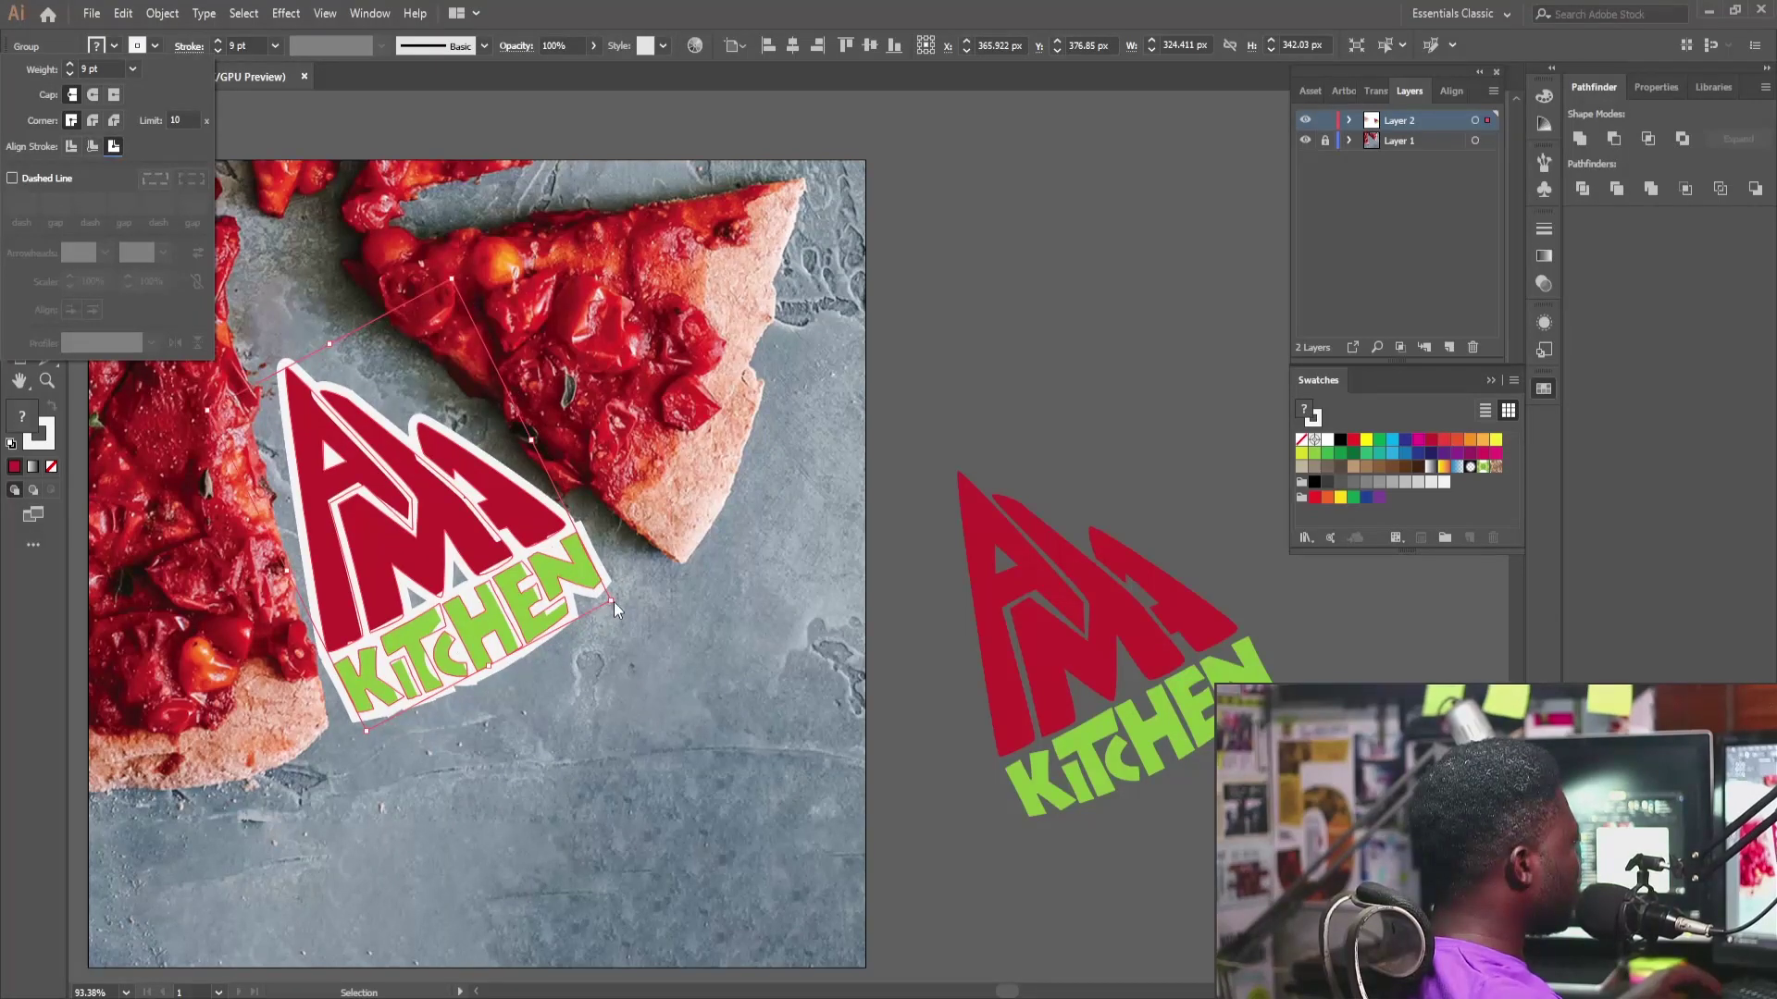
left_click(519, 501)
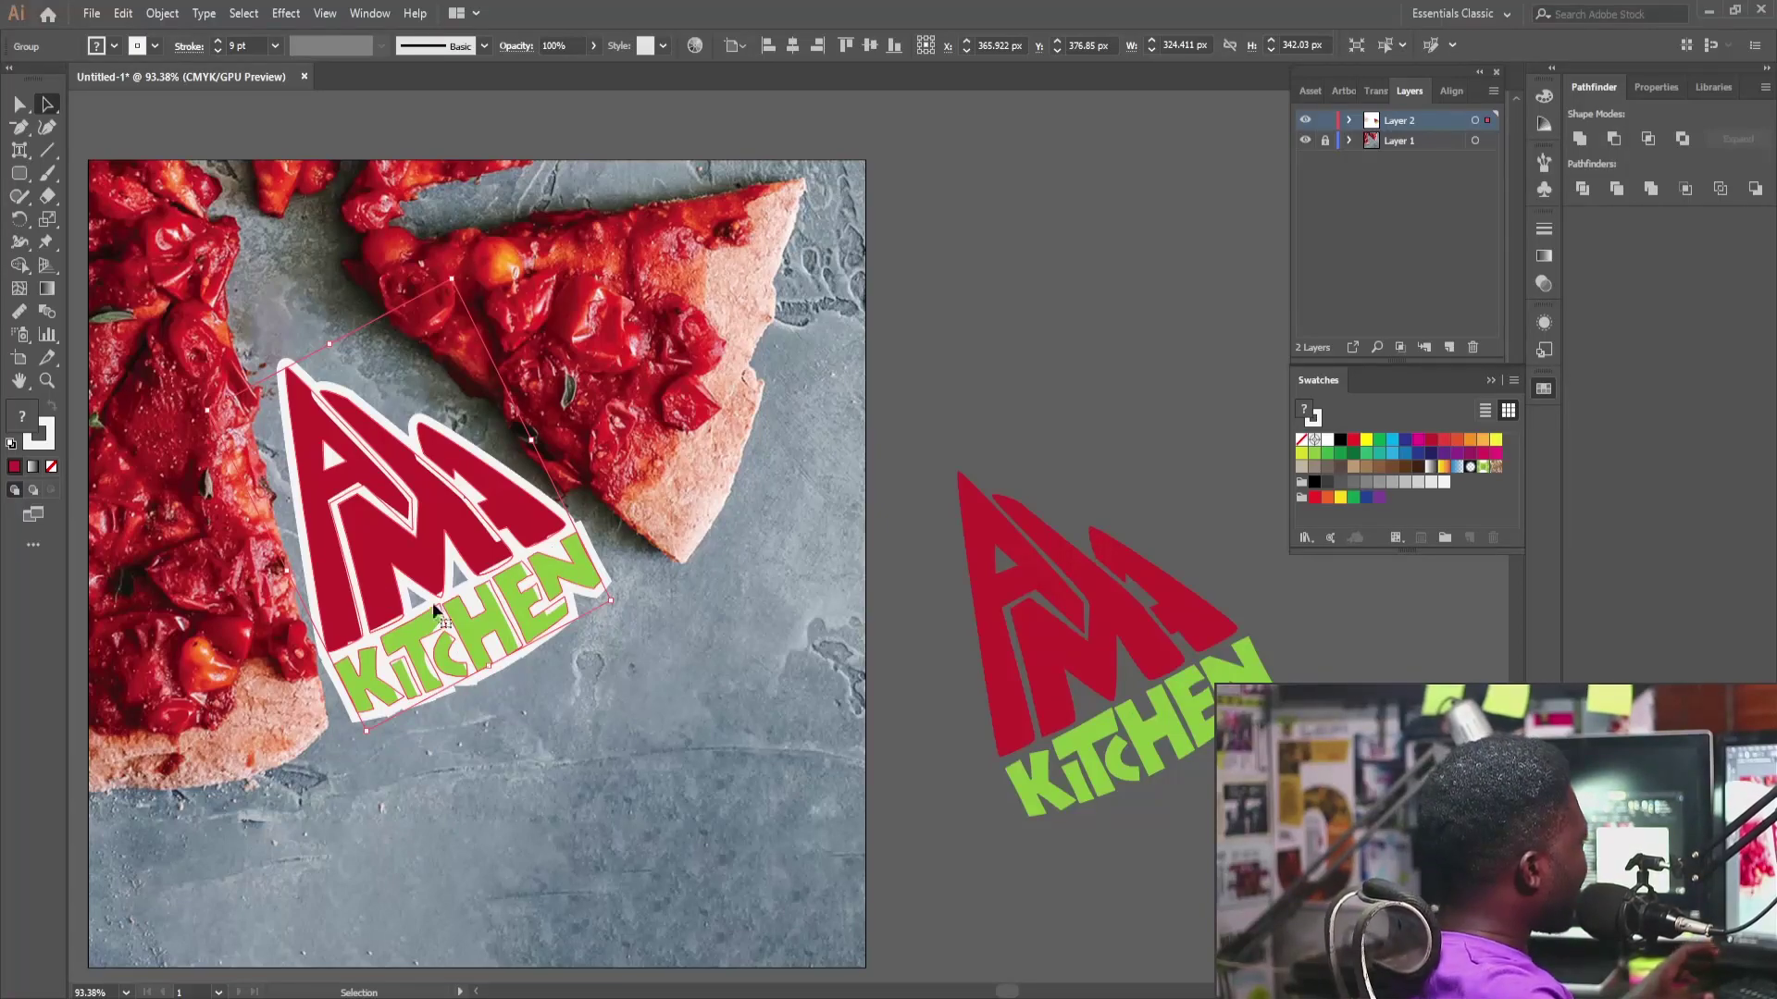
left_click(654, 674)
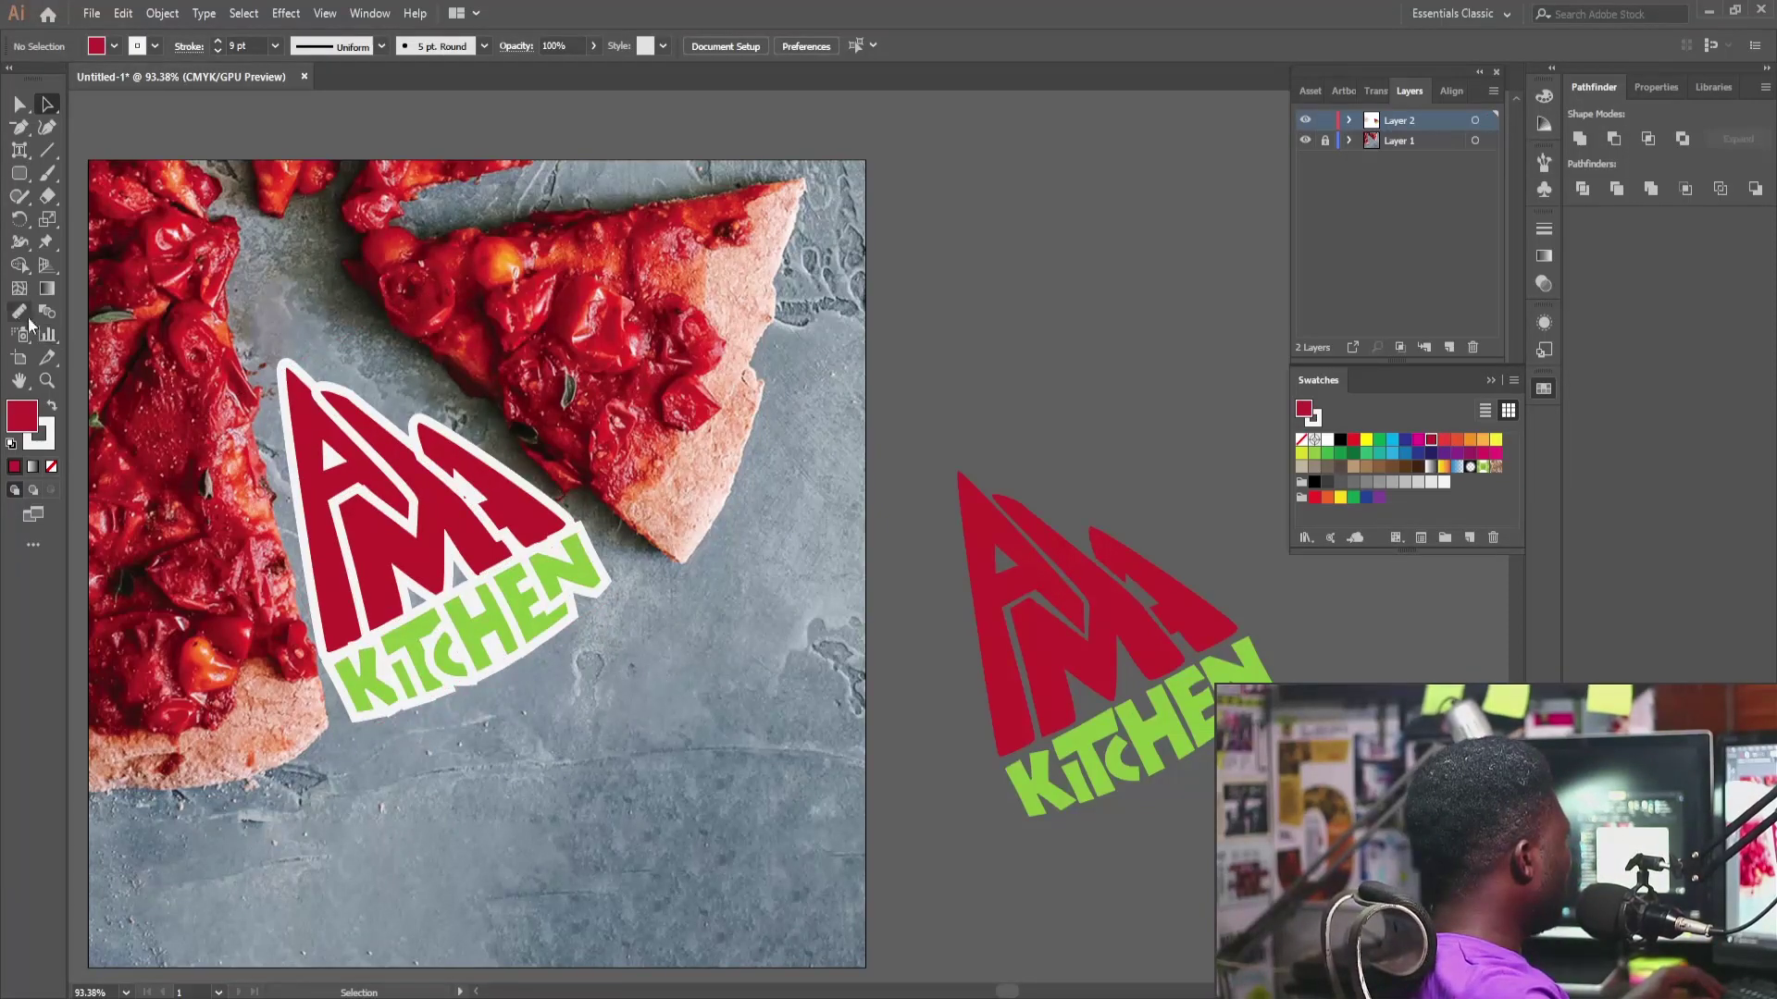
Step: Draw a circle about 76 px across over the logo's upper edge, above the M and the last A
left_click_drag(18, 173, 52, 202)
left_click_drag(370, 355, 449, 432)
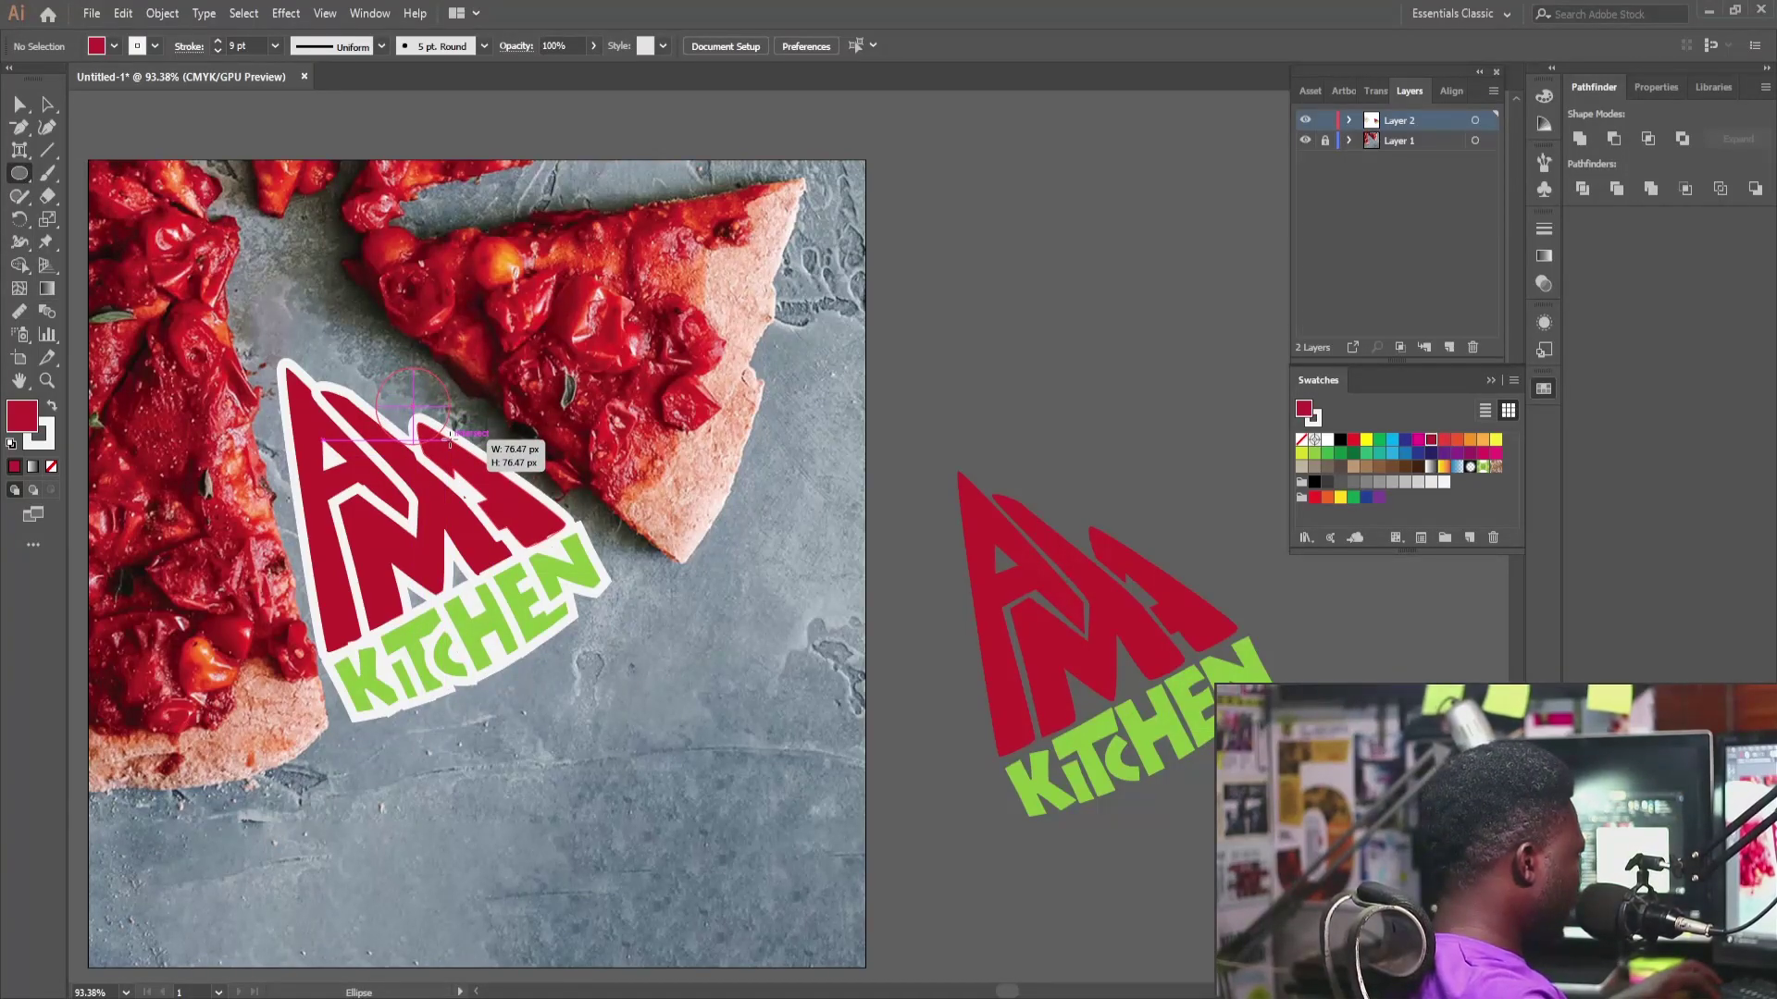
left_click_drag(451, 445, 451, 445)
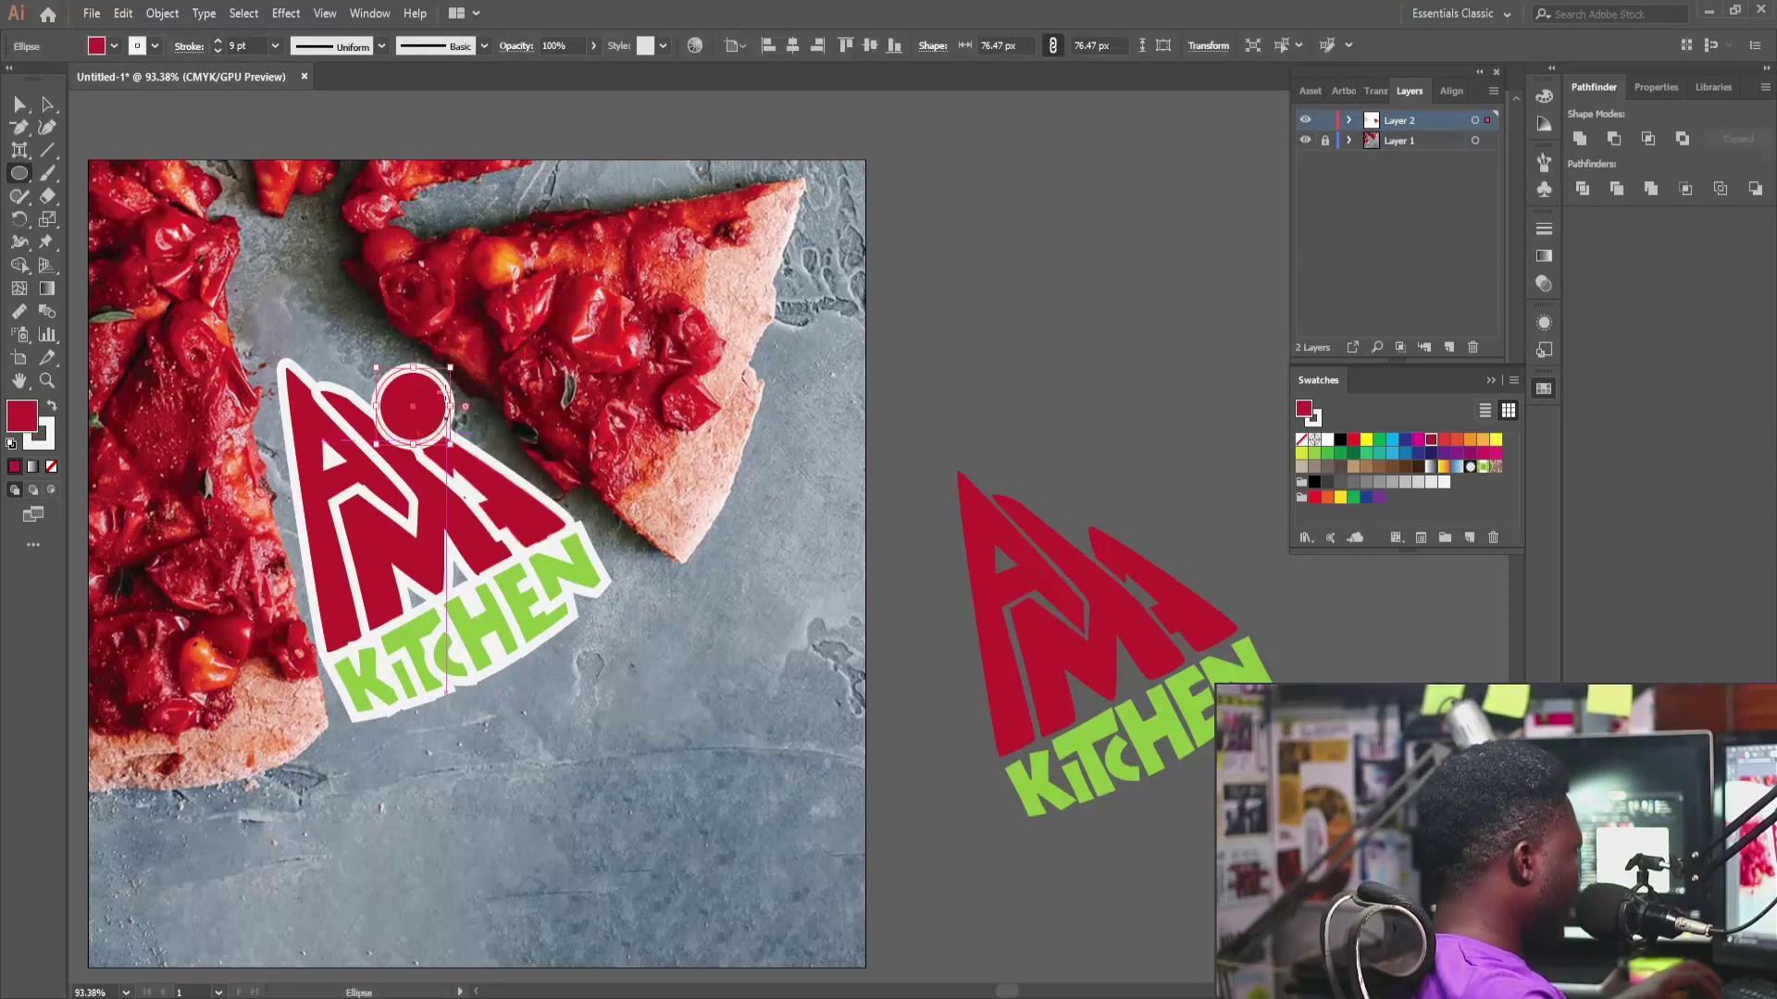
Step: Remove the circle's stroke and fill it with white
left_click(96, 49)
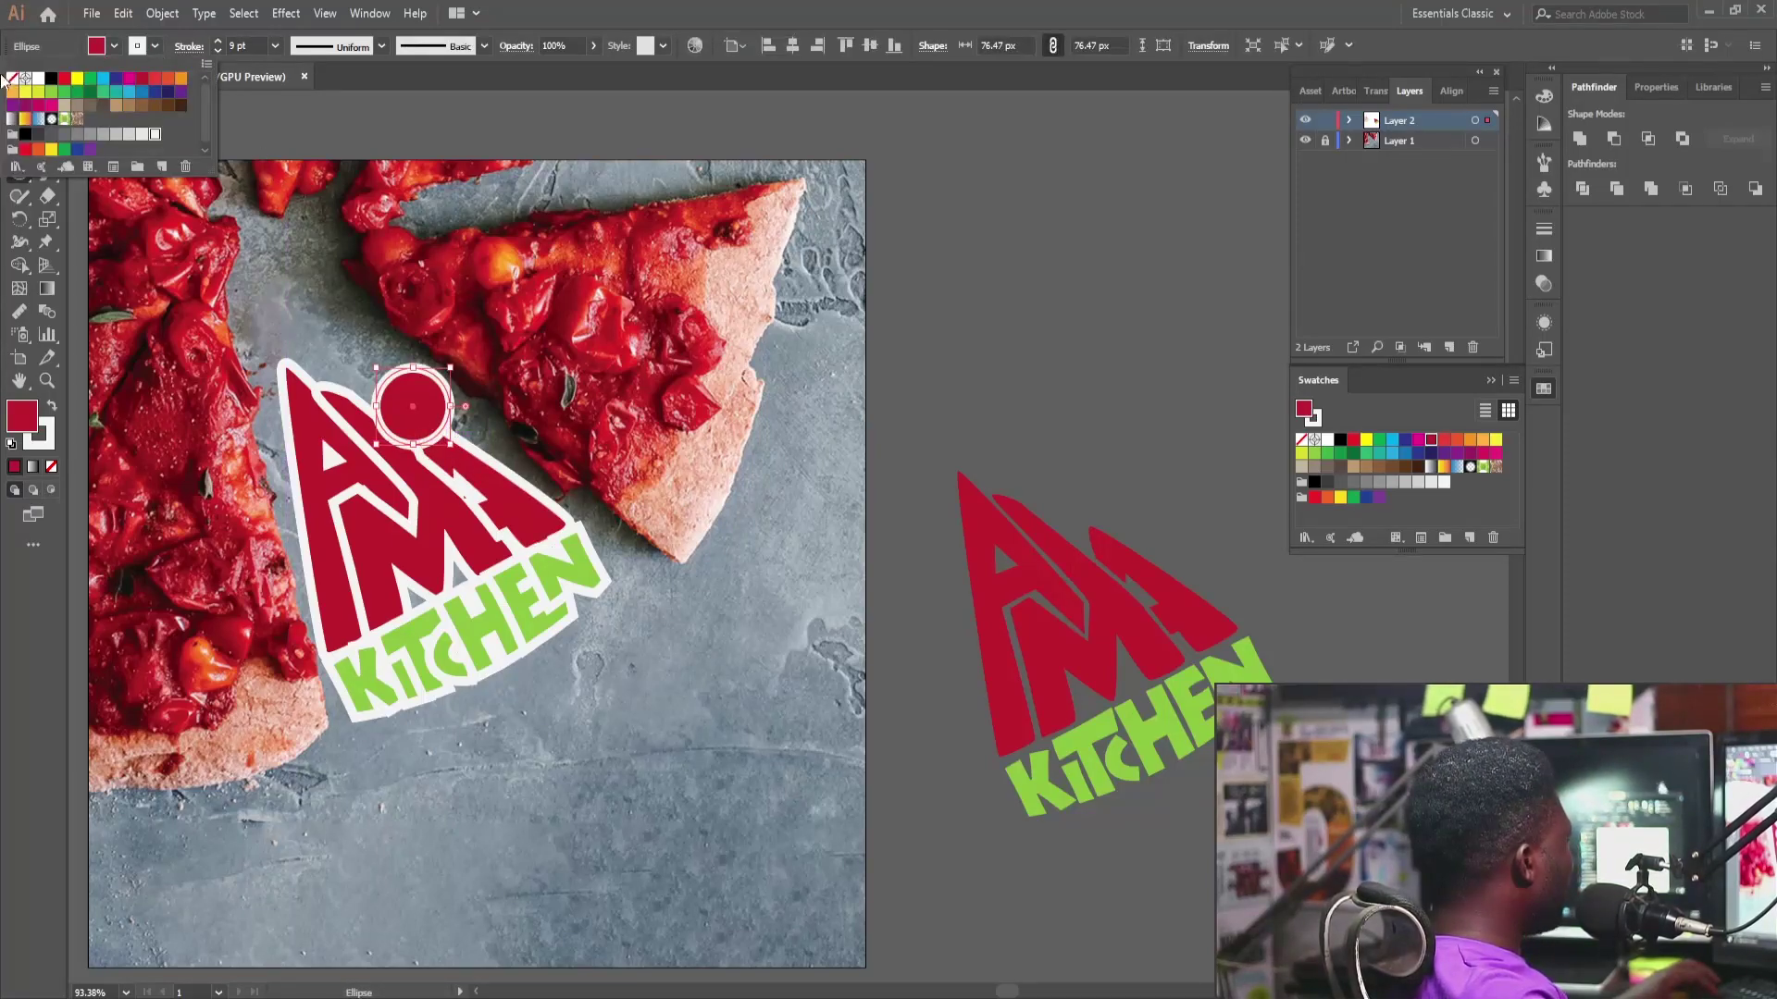
left_click(12, 79)
left_click(114, 46)
left_click(114, 46)
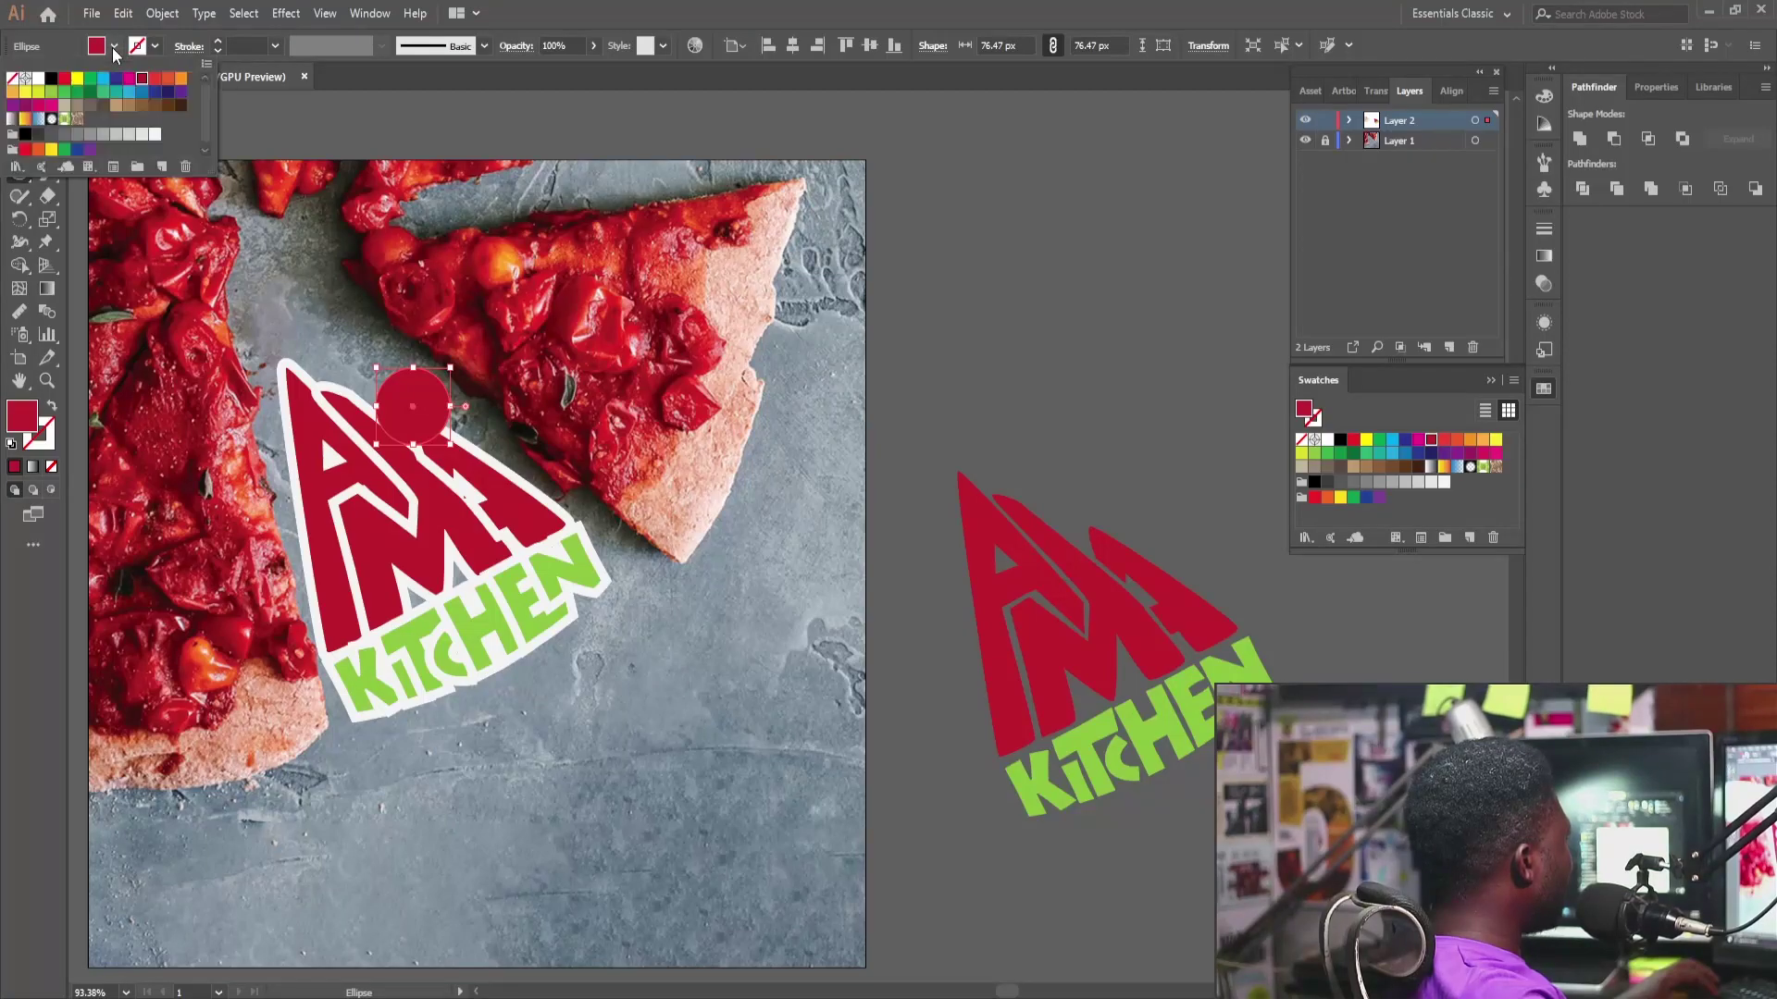
left_click(38, 79)
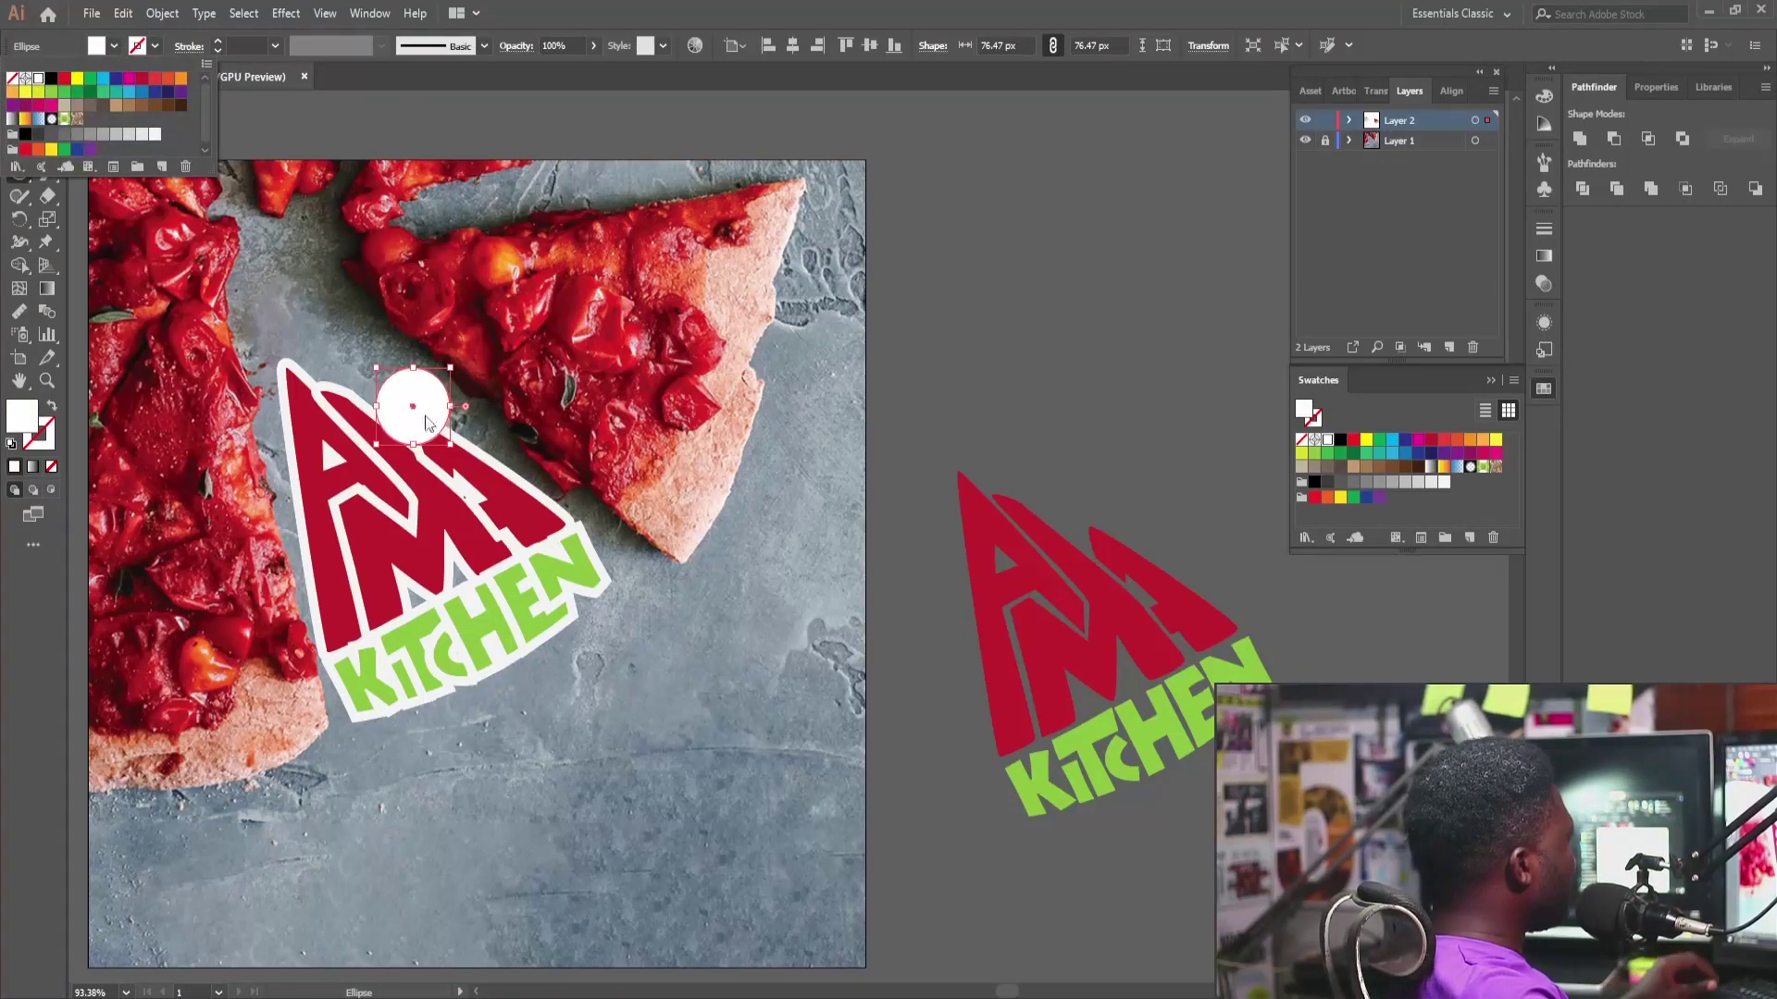
Step: Enlarge the white circle above the logo to about 85 px across
left_click(451, 369)
mouse_move(451, 368)
left_mouse_down()
mouse_move(461, 357)
mouse_move(438, 403)
left_mouse_up()
key("ctrl+z")
key("a")
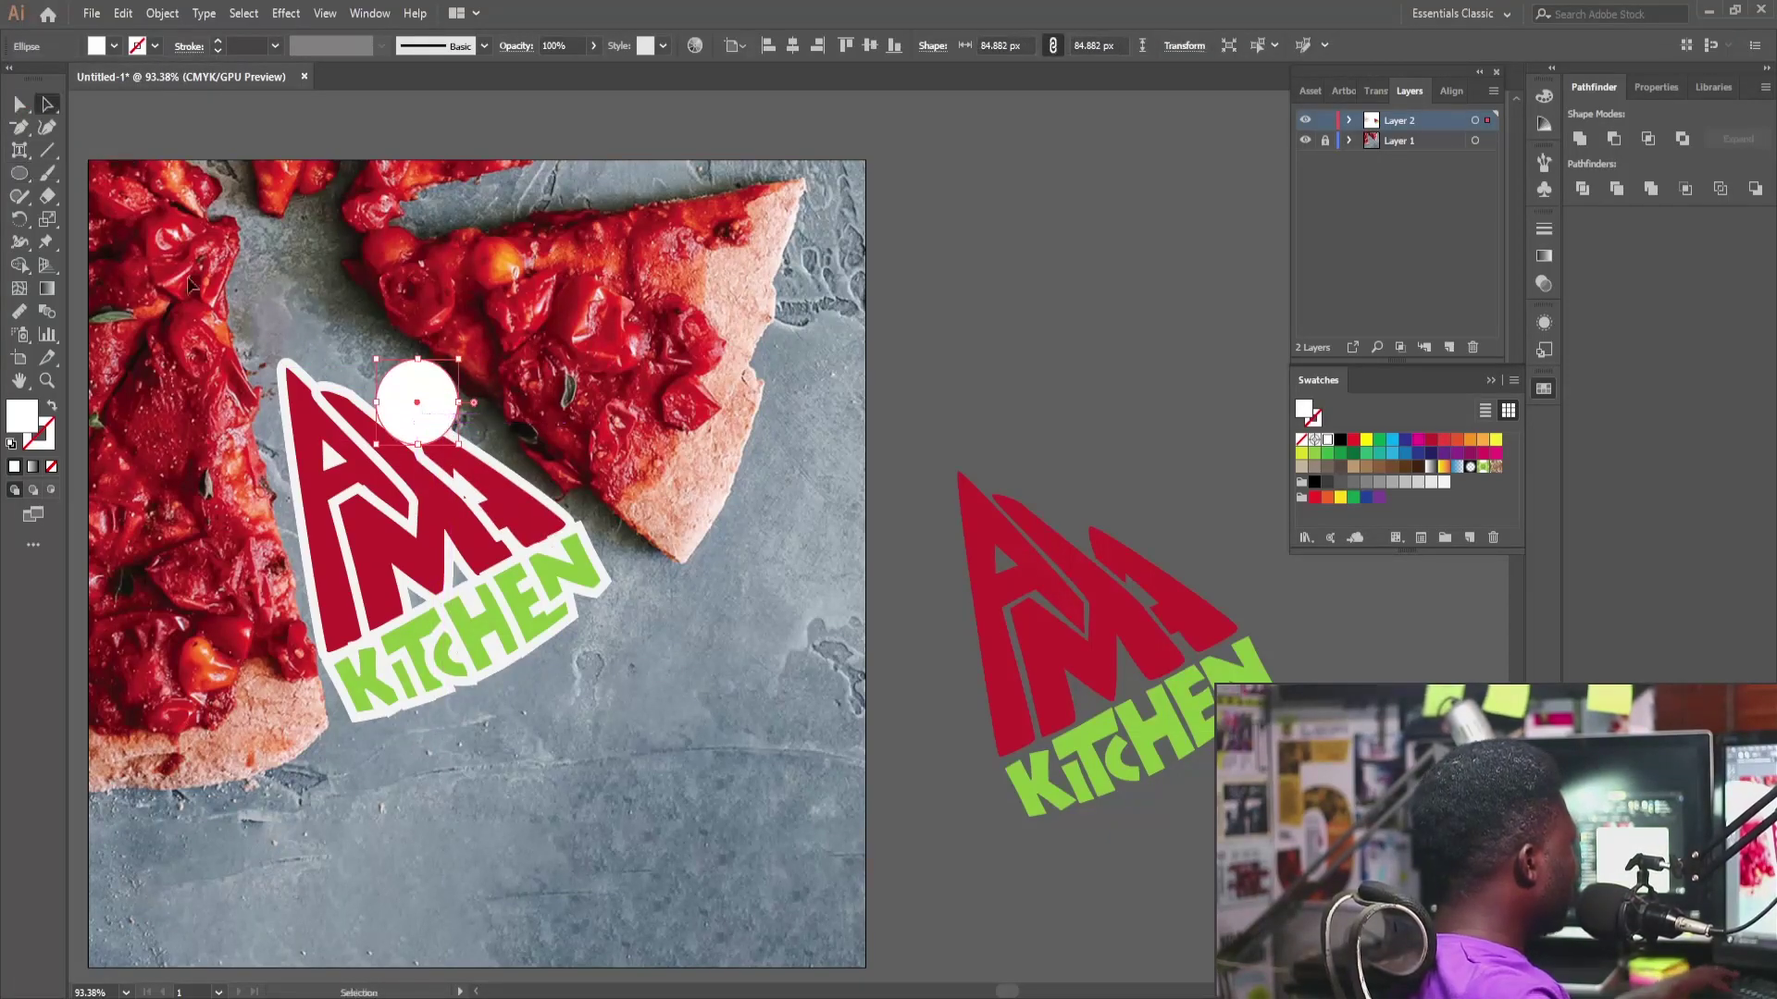
Step: Add a text object with the letter S, enlarge it to about 123 pt and place it just below the KITCHEN lettering
left_click(25, 154)
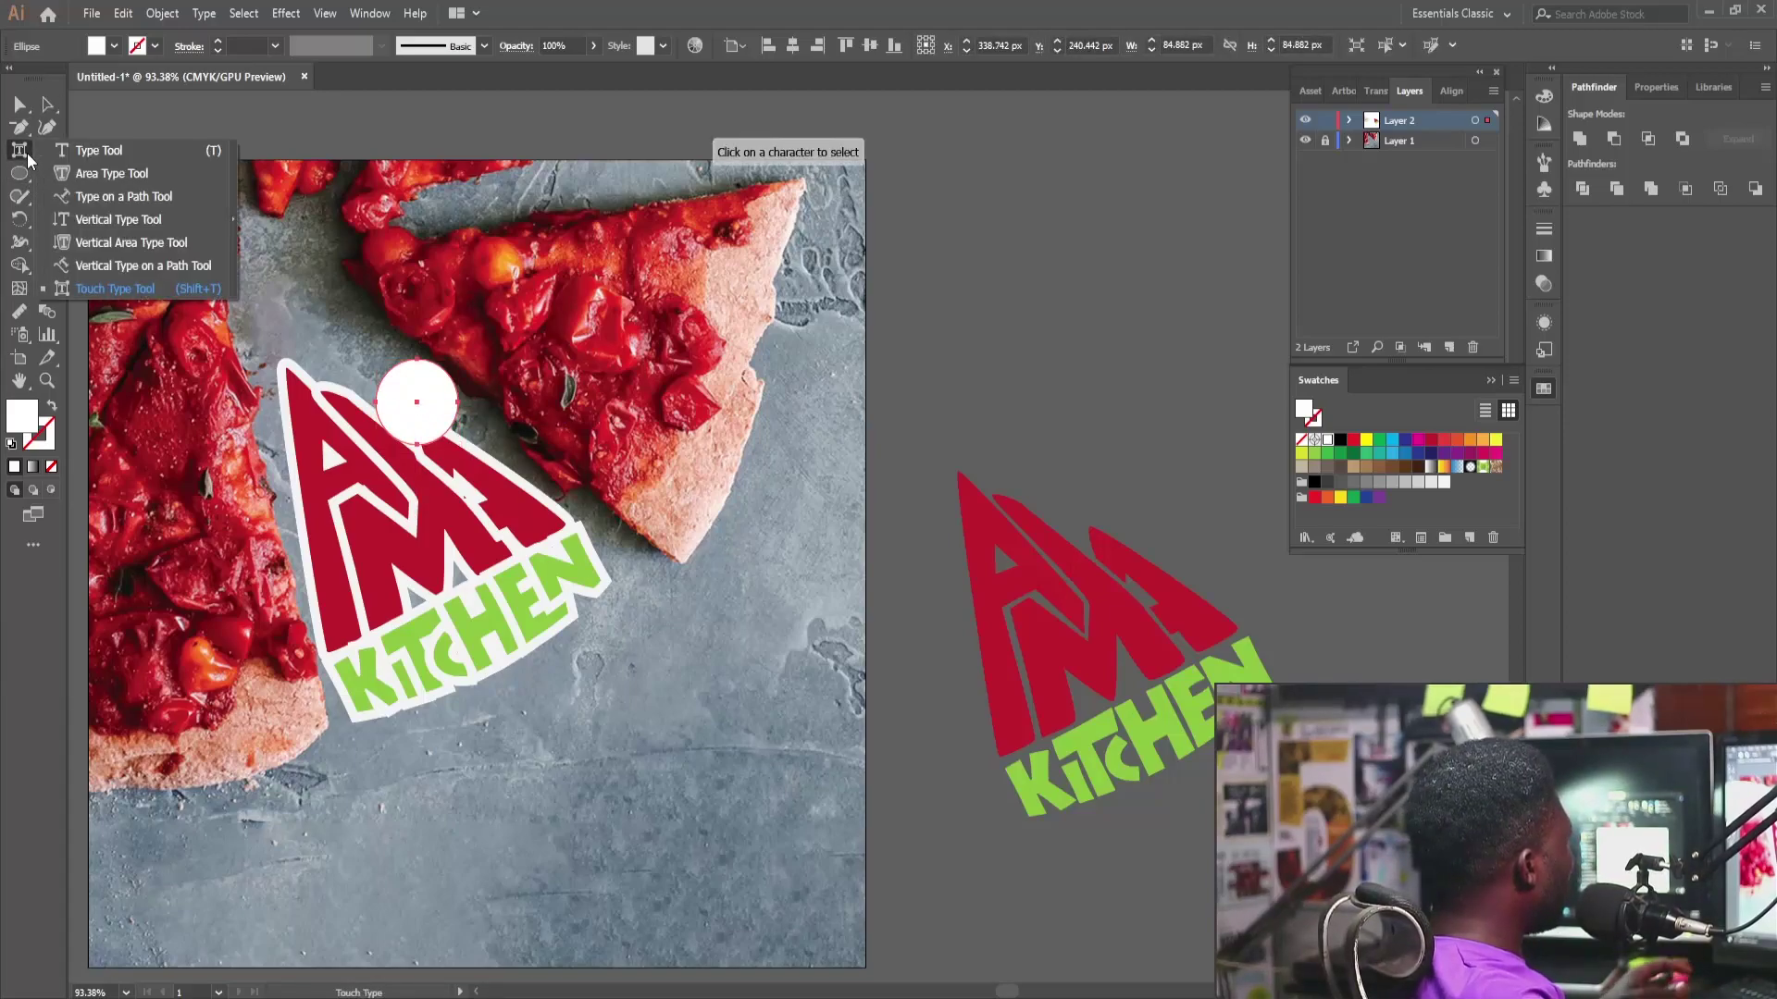
left_click(133, 154)
left_click(778, 857)
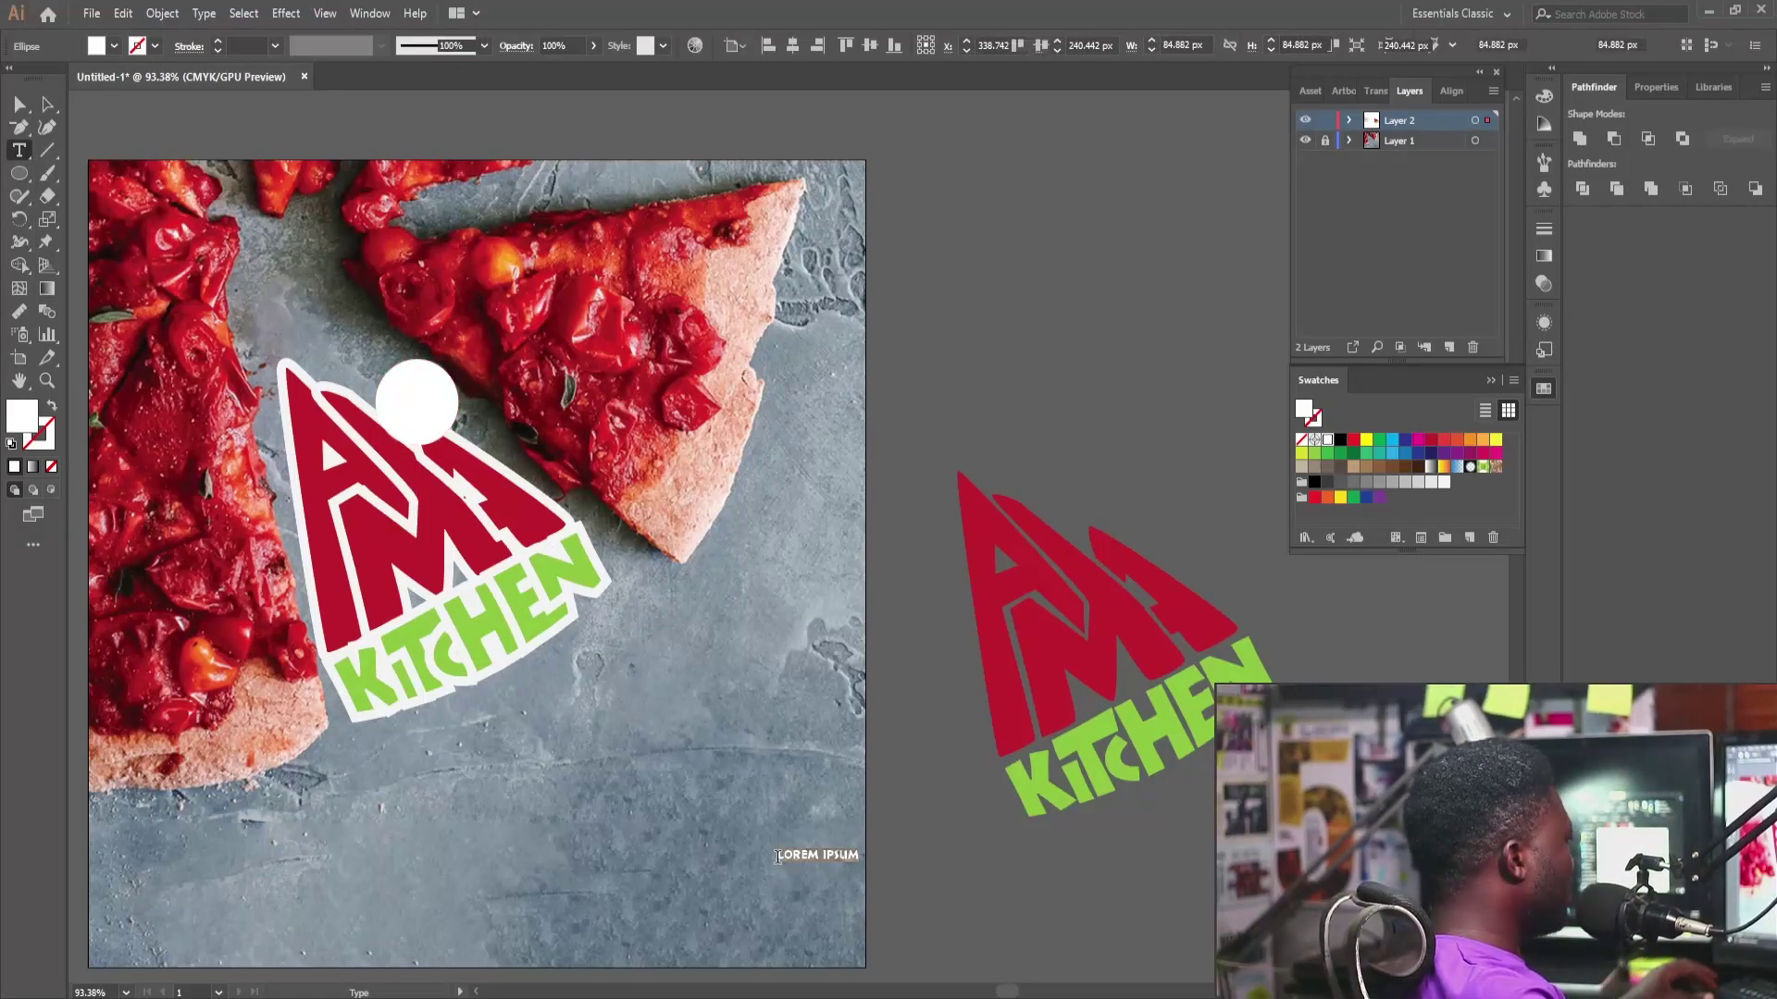
key("BackSpace")
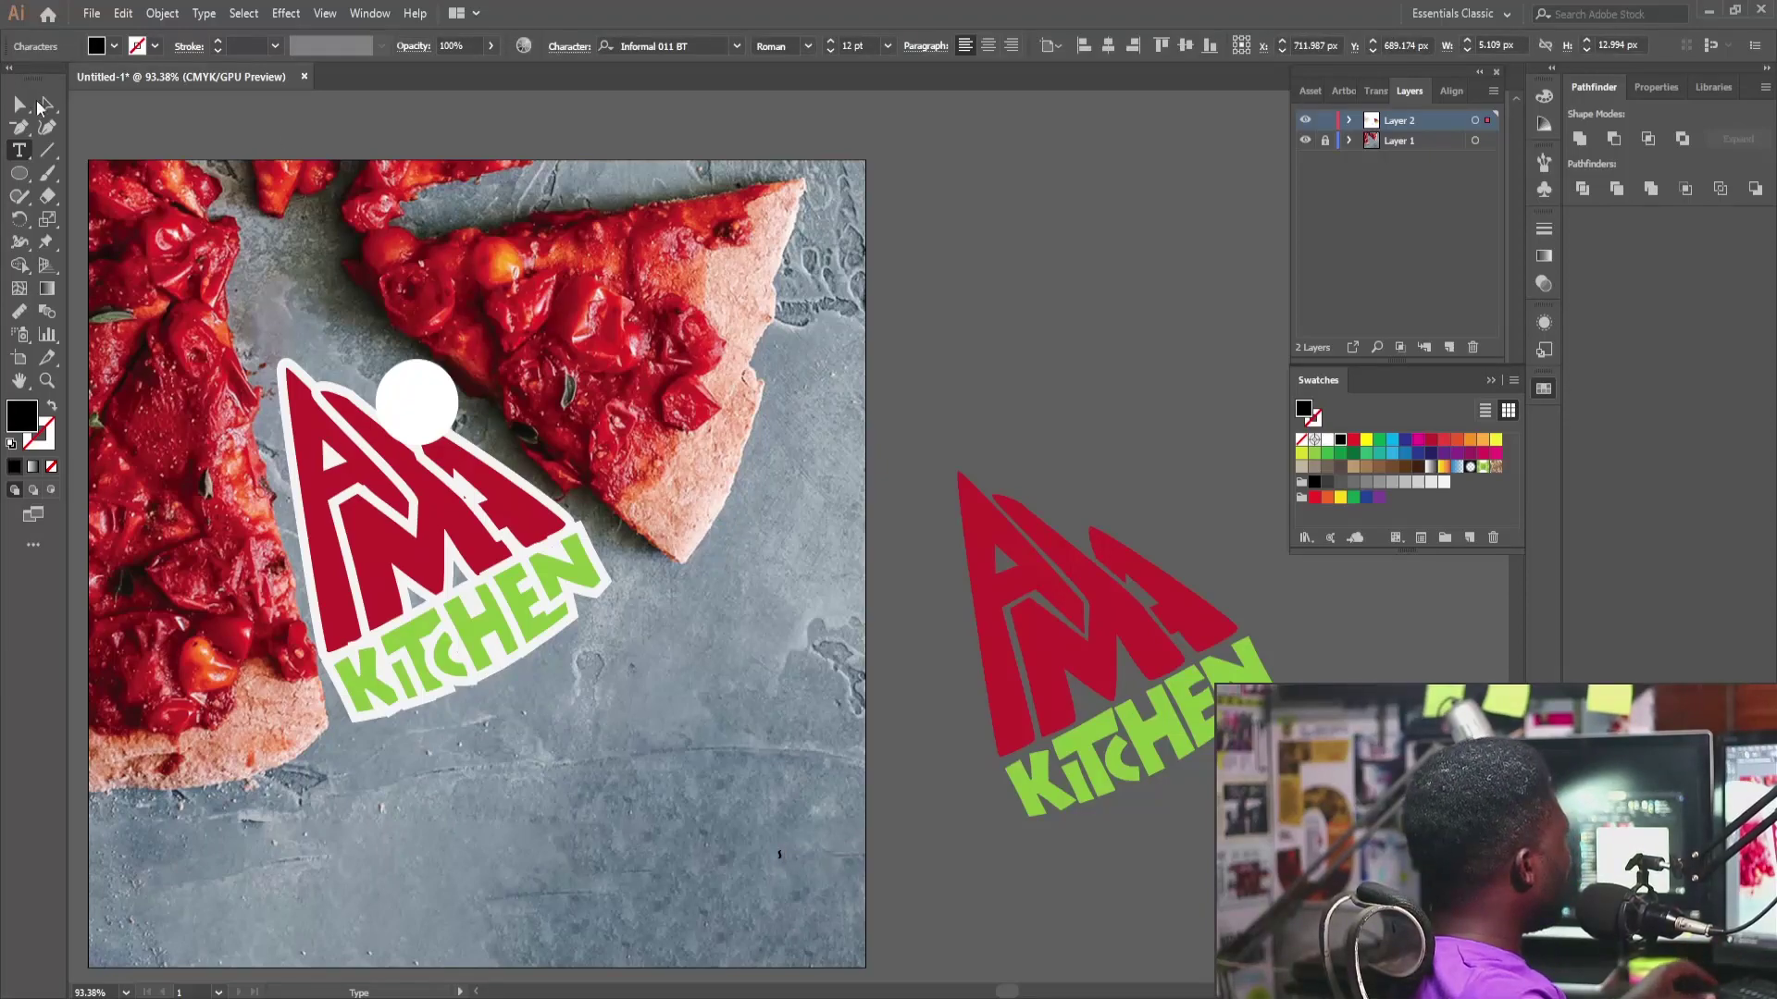
left_click(45, 106)
left_click_drag(785, 847, 932, 706)
left_click_drag(845, 786, 585, 720)
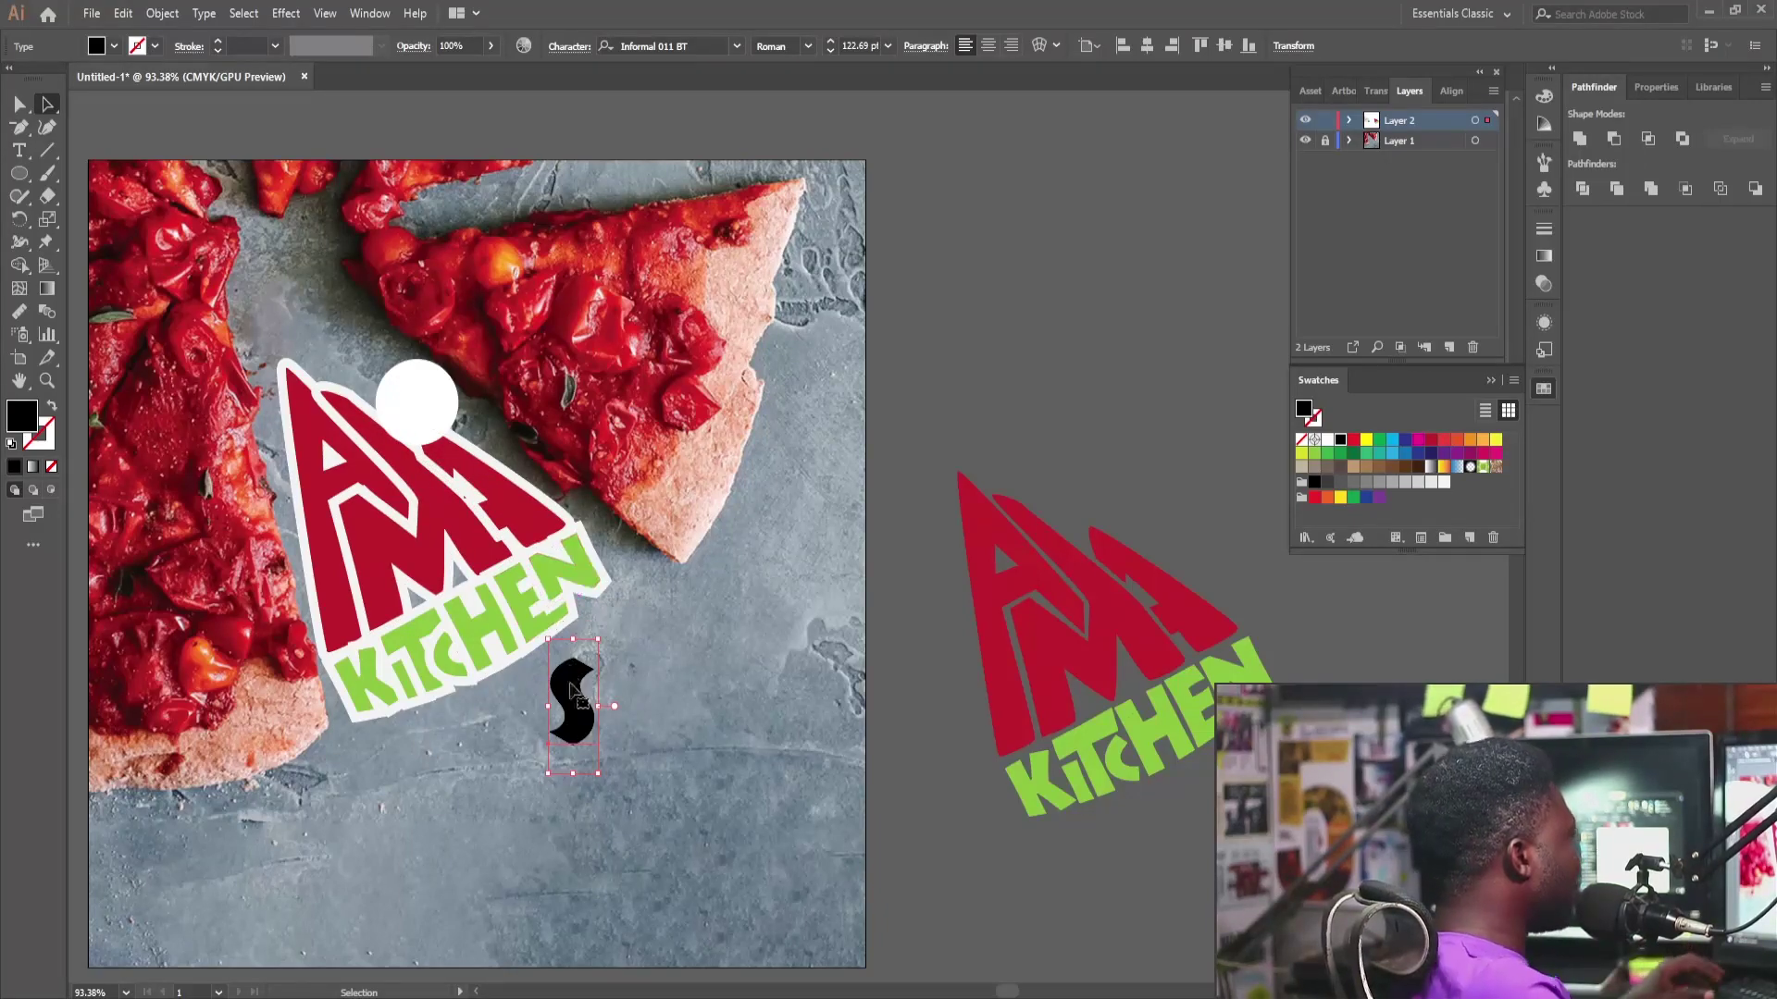
Step: Set the S in Gotham Rounded Bold and reduce it to about 83 pt
left_click(707, 47)
type("go")
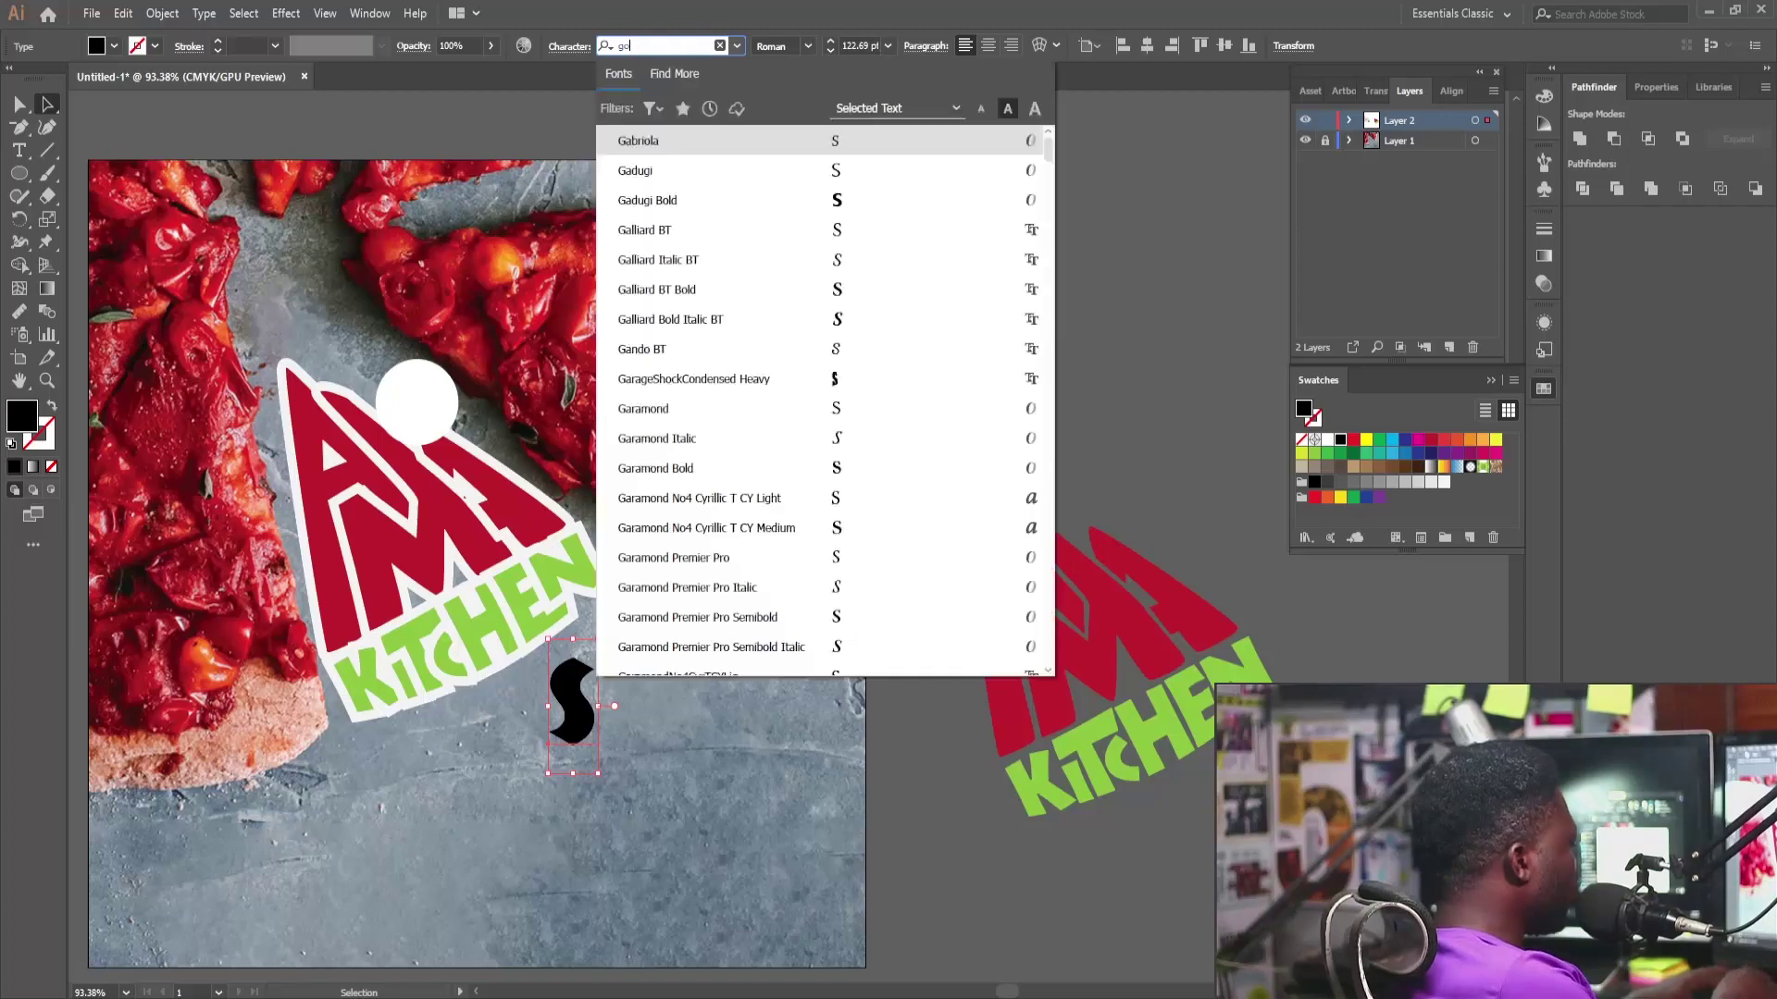
type("tham")
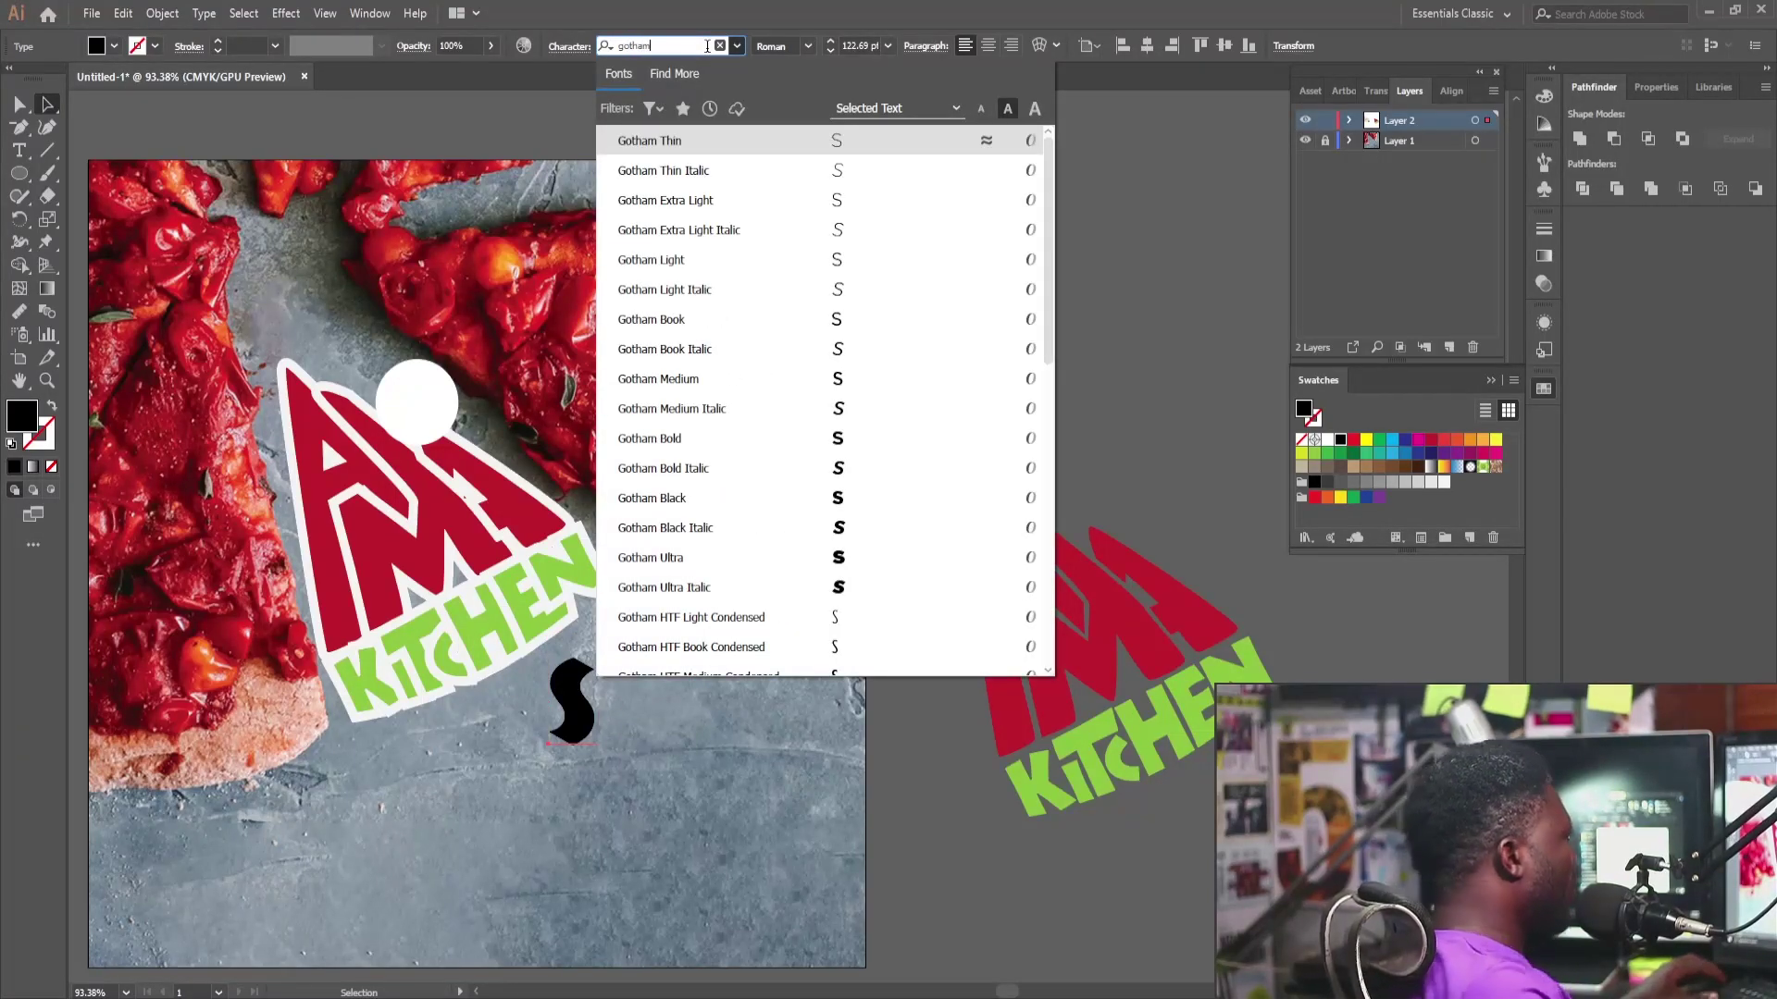
scroll(779, 518, "down", 10)
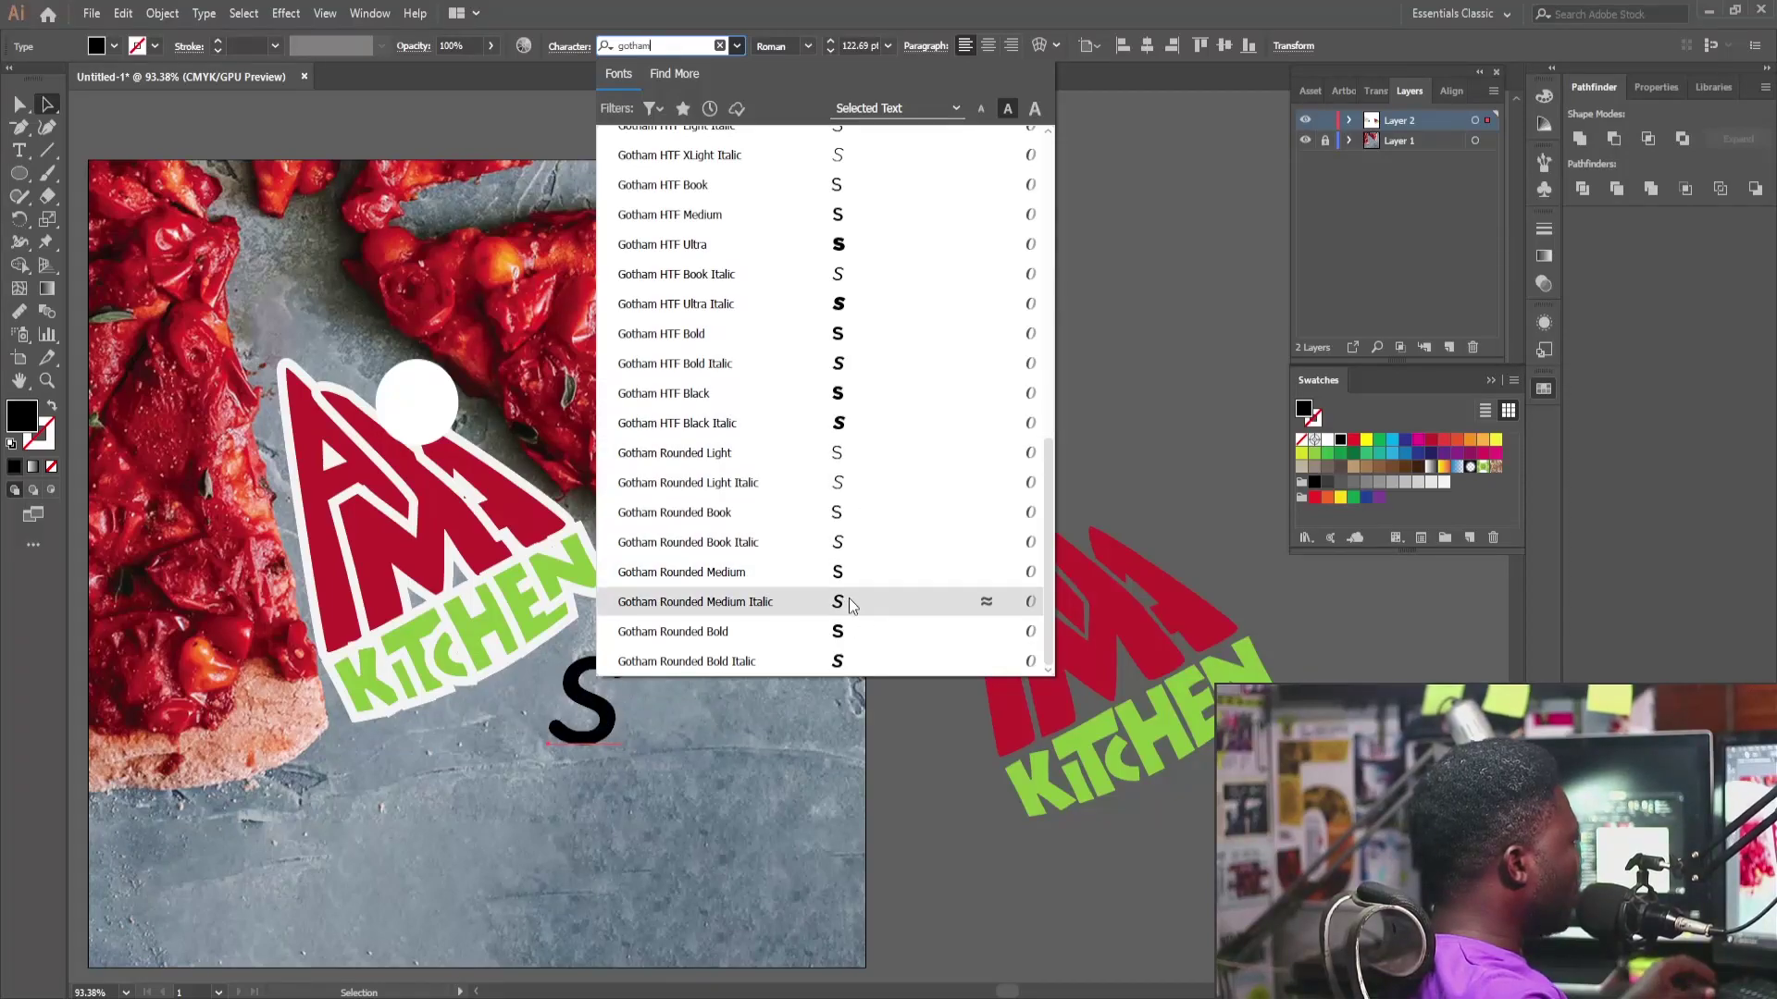
left_click(844, 634)
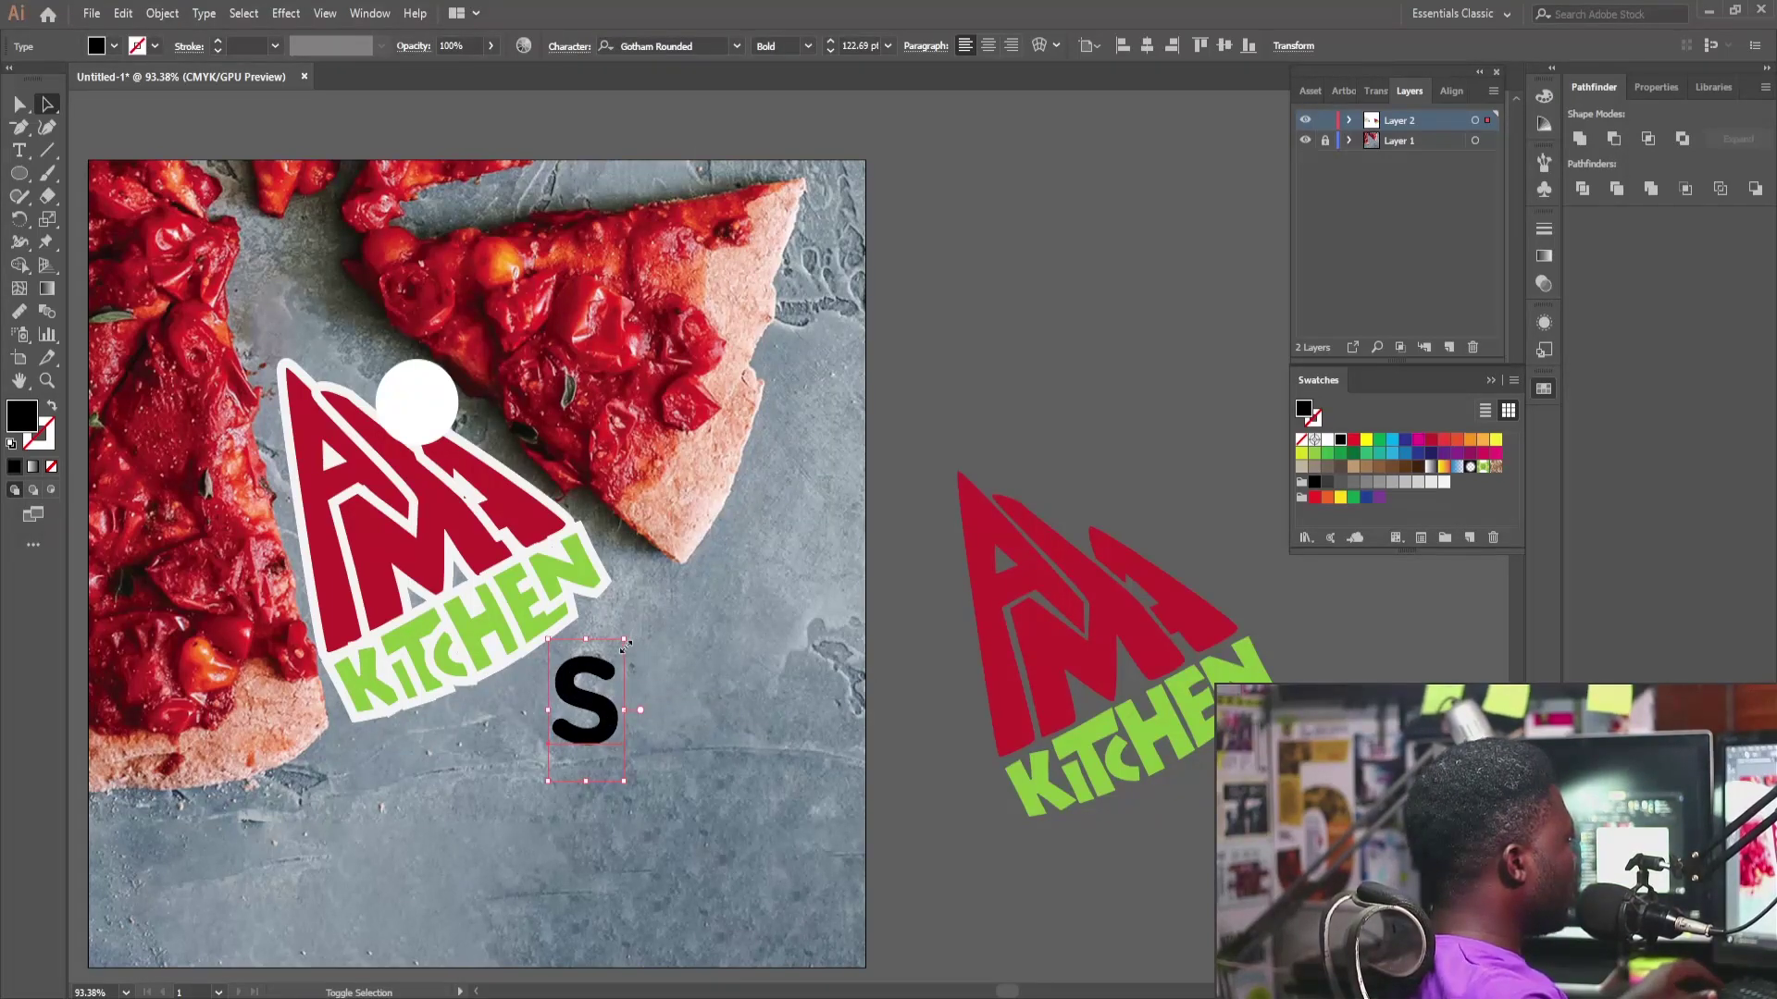
left_click_drag(627, 642, 612, 733)
Step: Duplicate the plain off-artboard logo and place the copy exactly over the white-outlined logo, covering the circle's lower edge
scroll(371, 493, "up", 1)
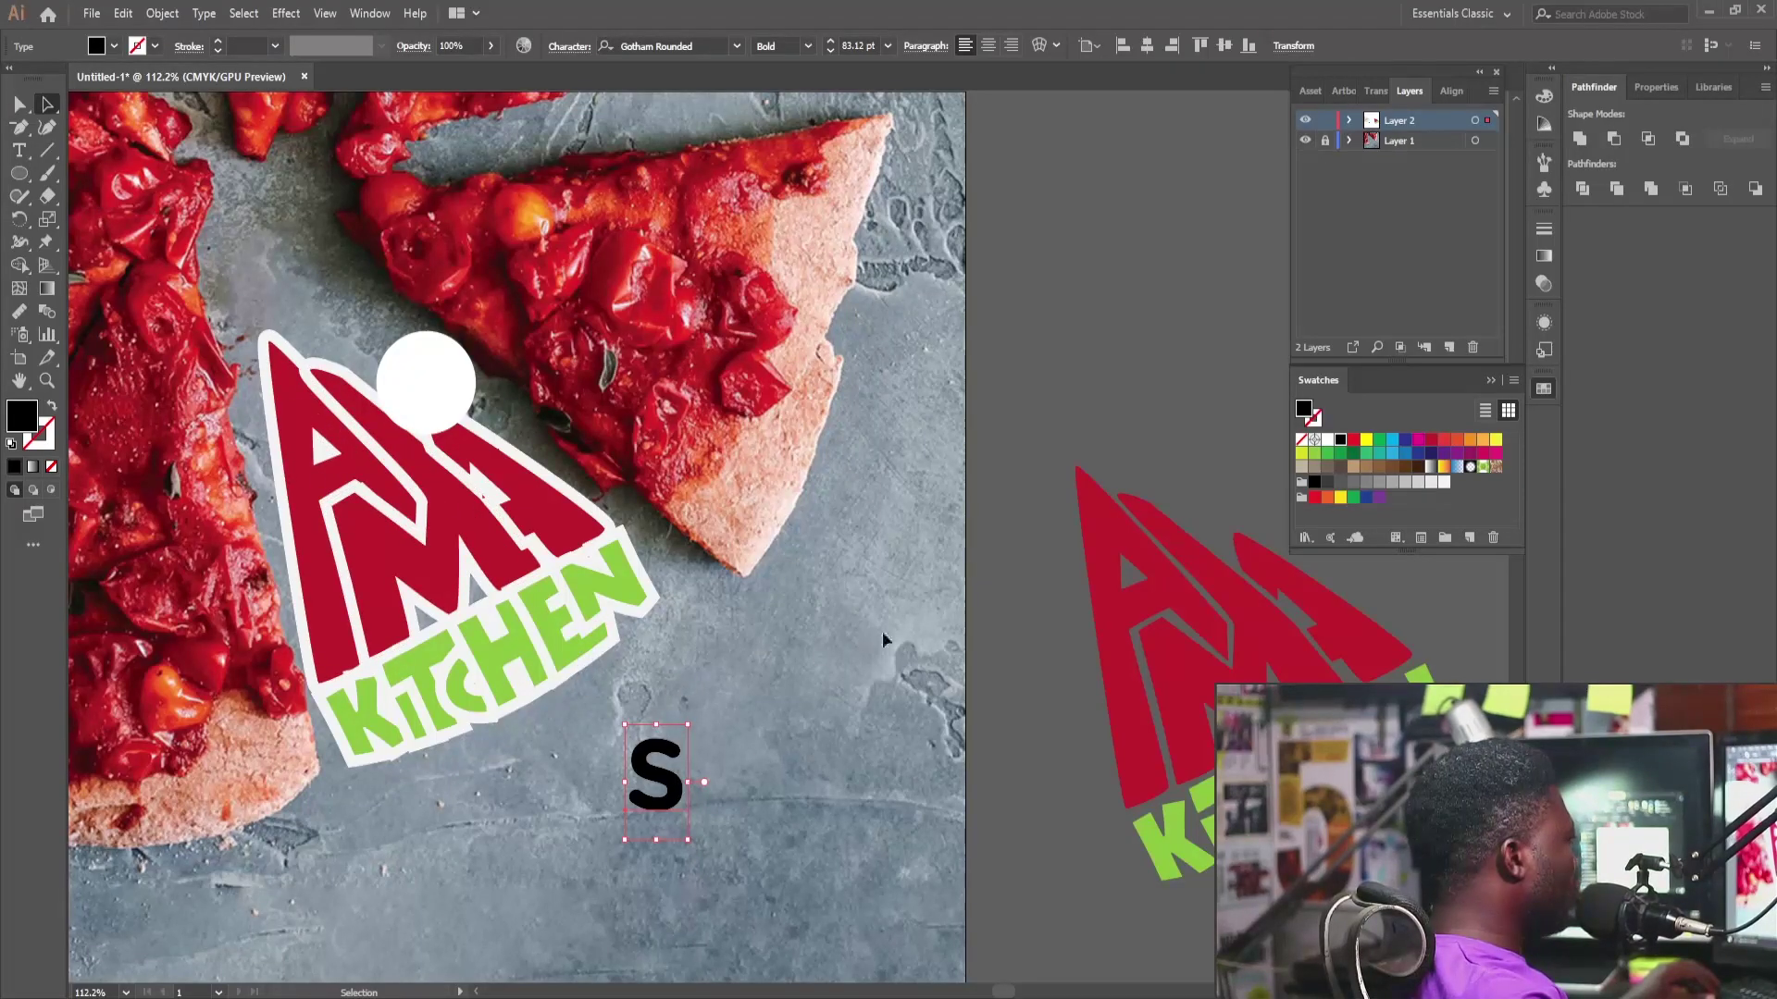
left_click(1123, 592)
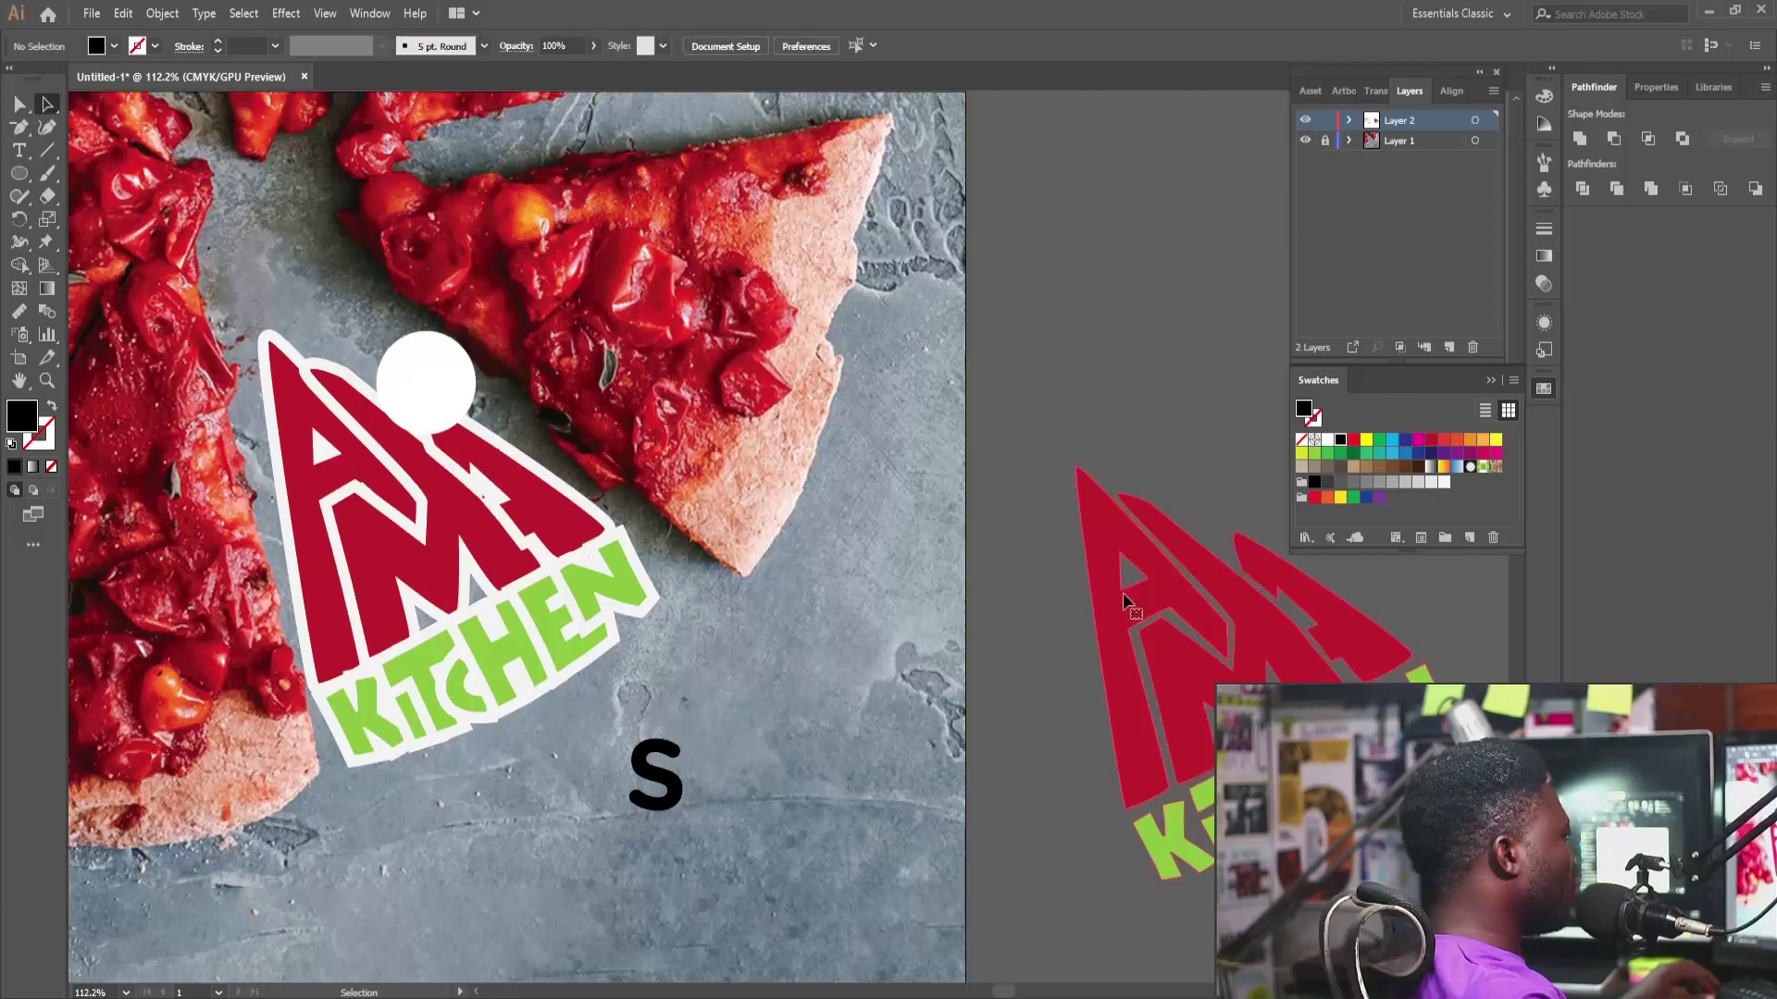
left_click_drag(1284, 655, 473, 532, "alt")
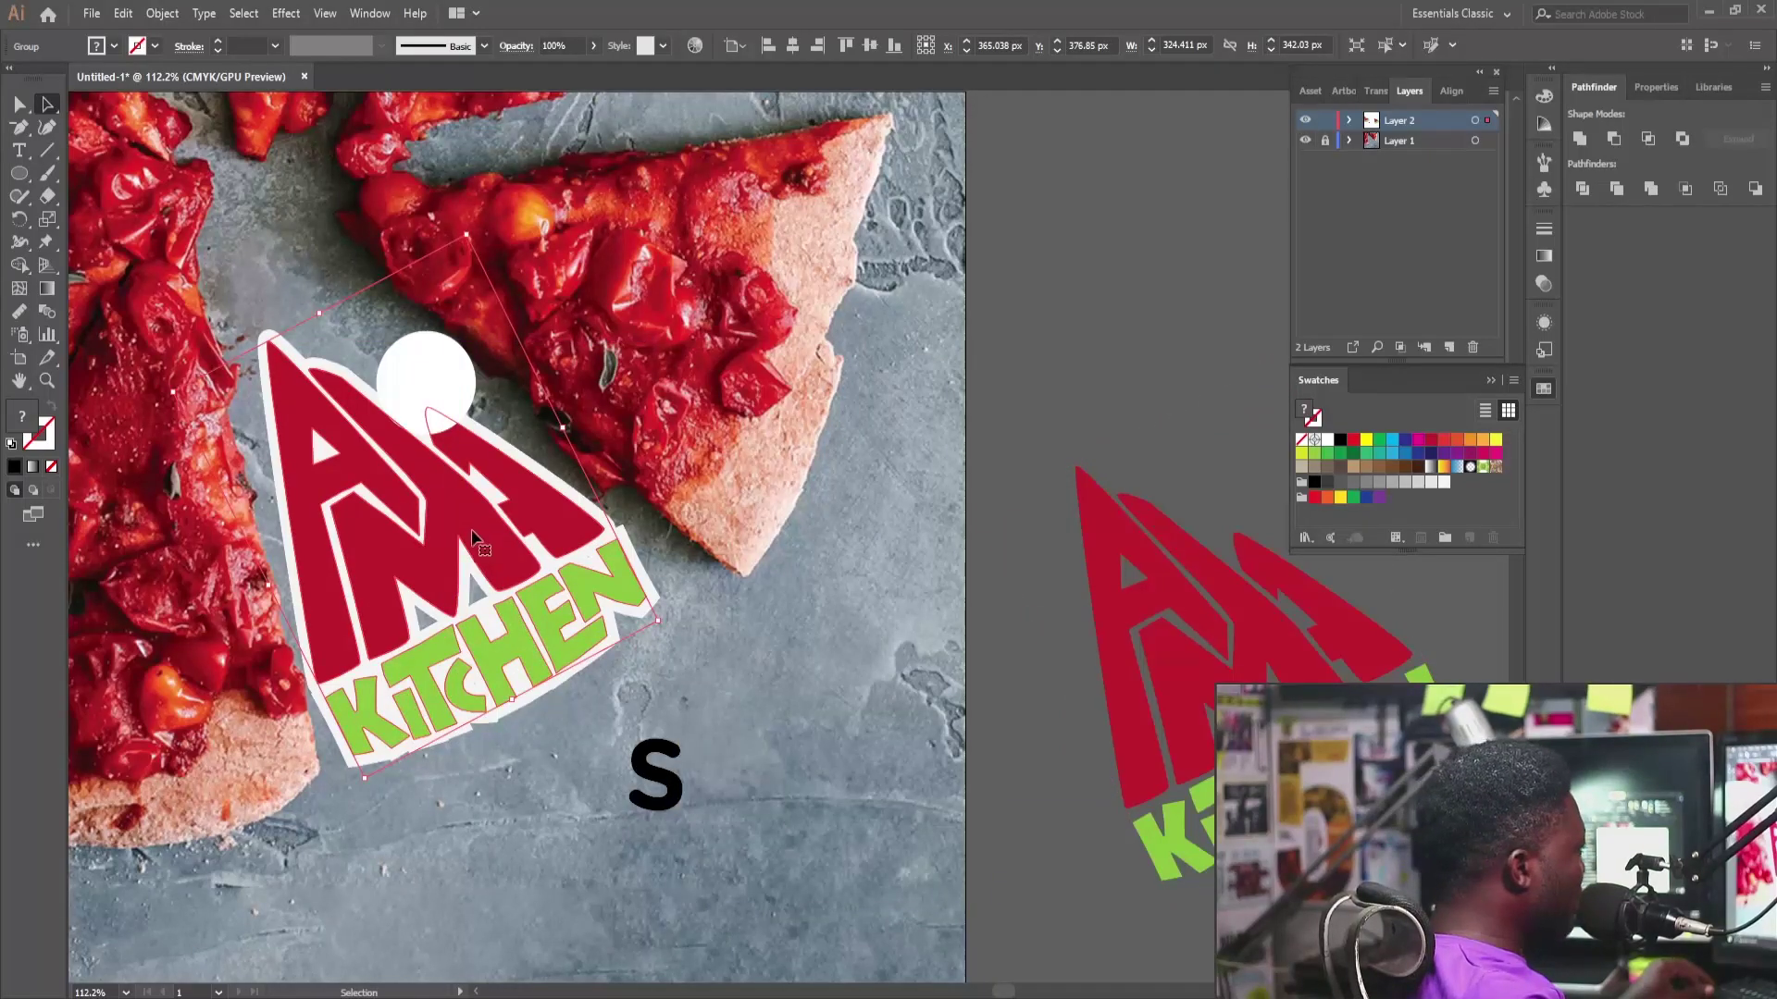
key("a")
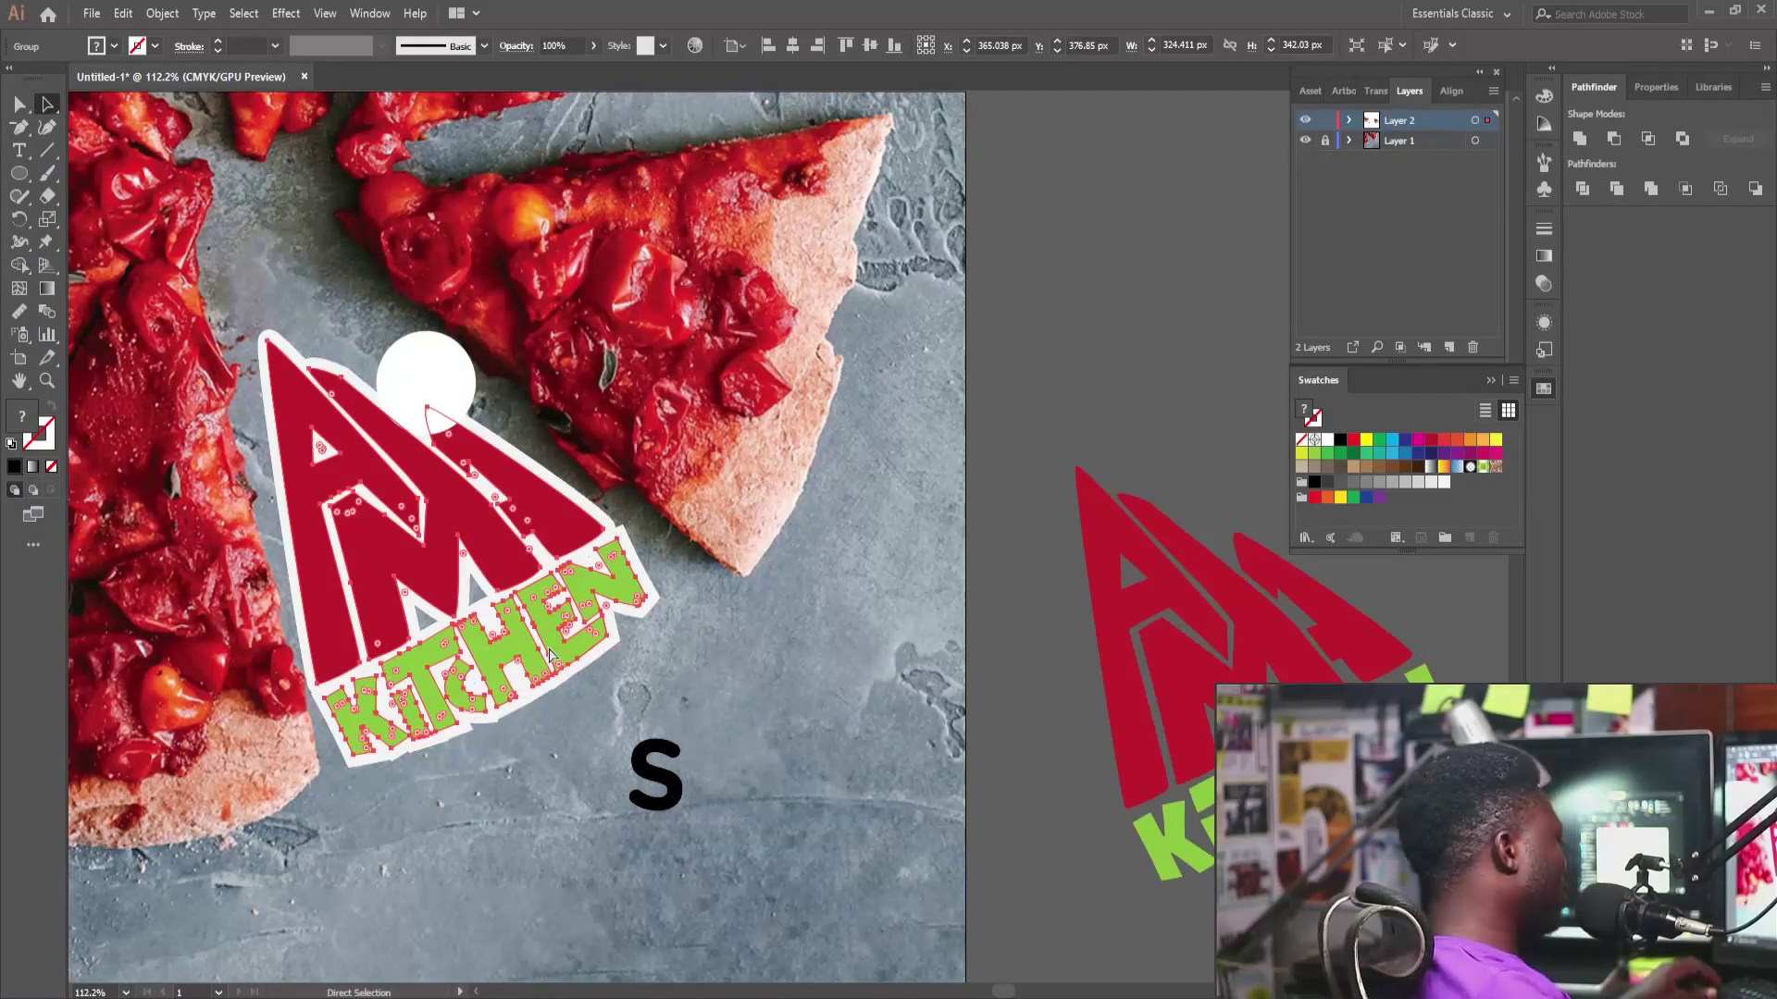
key("v")
Step: Arrange the white circle directly behind the logo lettering, in front of the white outline
key("ctrl")
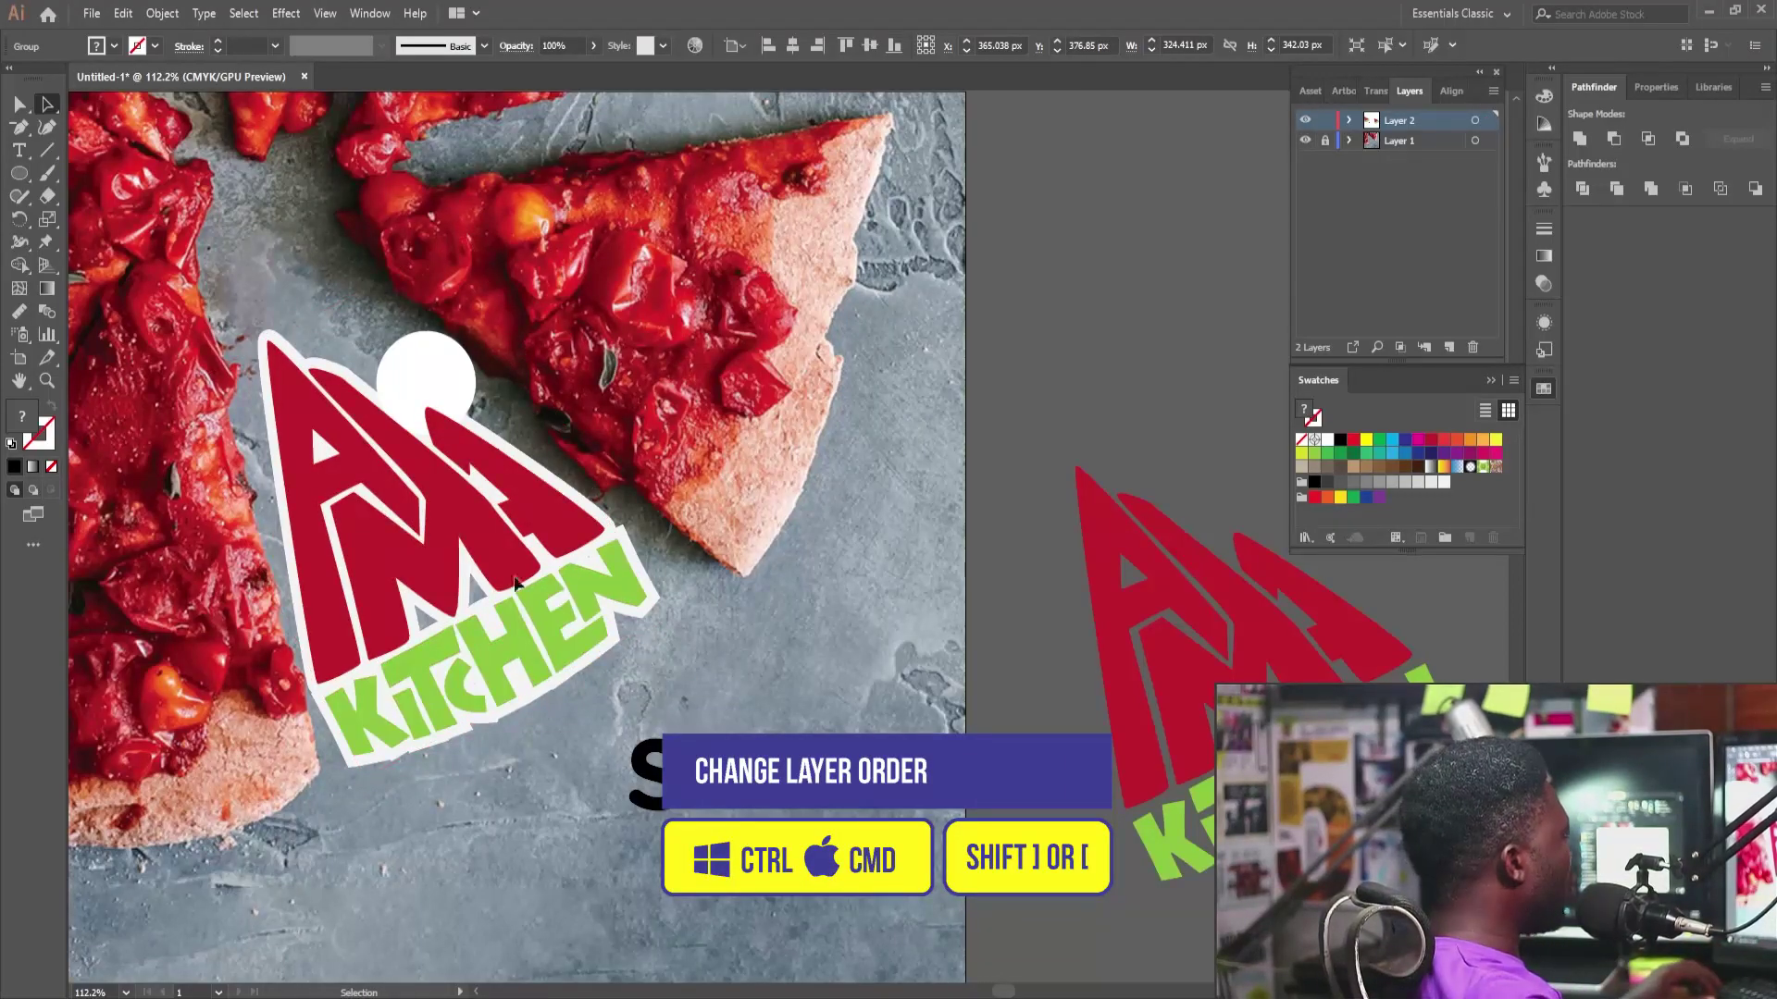
left_click(448, 380, "ctrl")
scroll(448, 407, "up", 1)
key("ctrl+shift+bracketright")
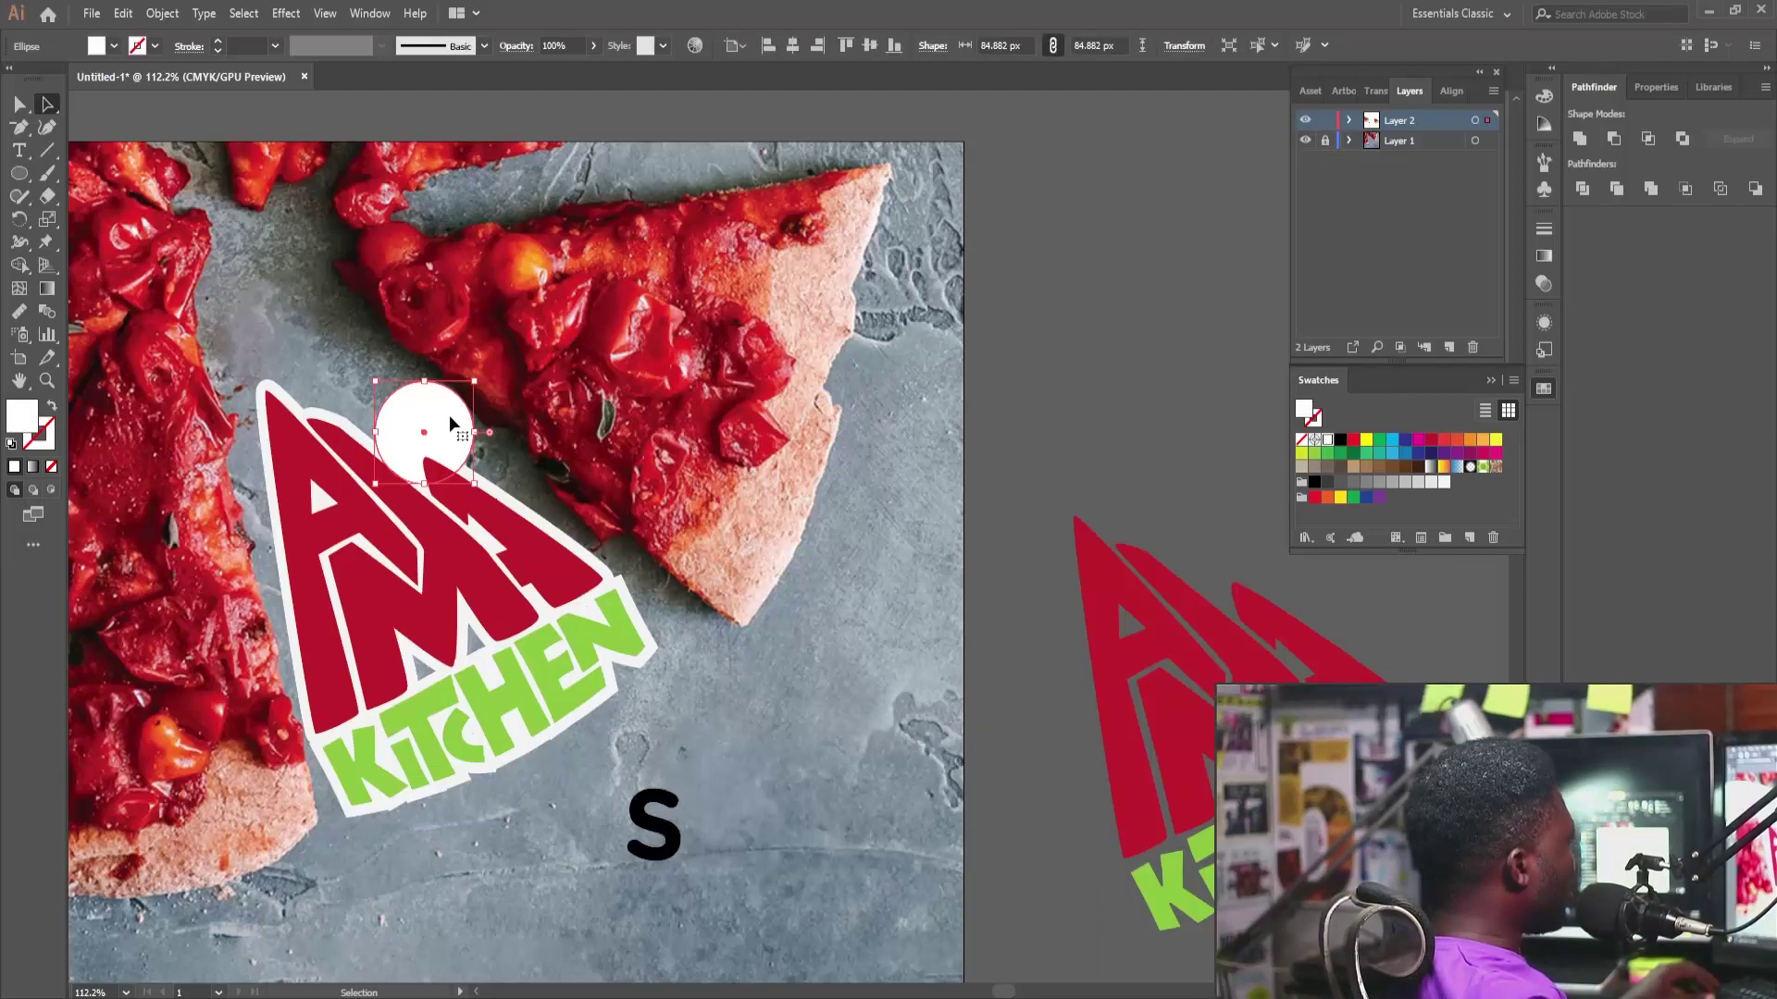
key("ctrl+bracketleft")
left_click(828, 818)
Step: Add a closing apostrophe in front of the S so the text reads ’S
double_click(645, 832)
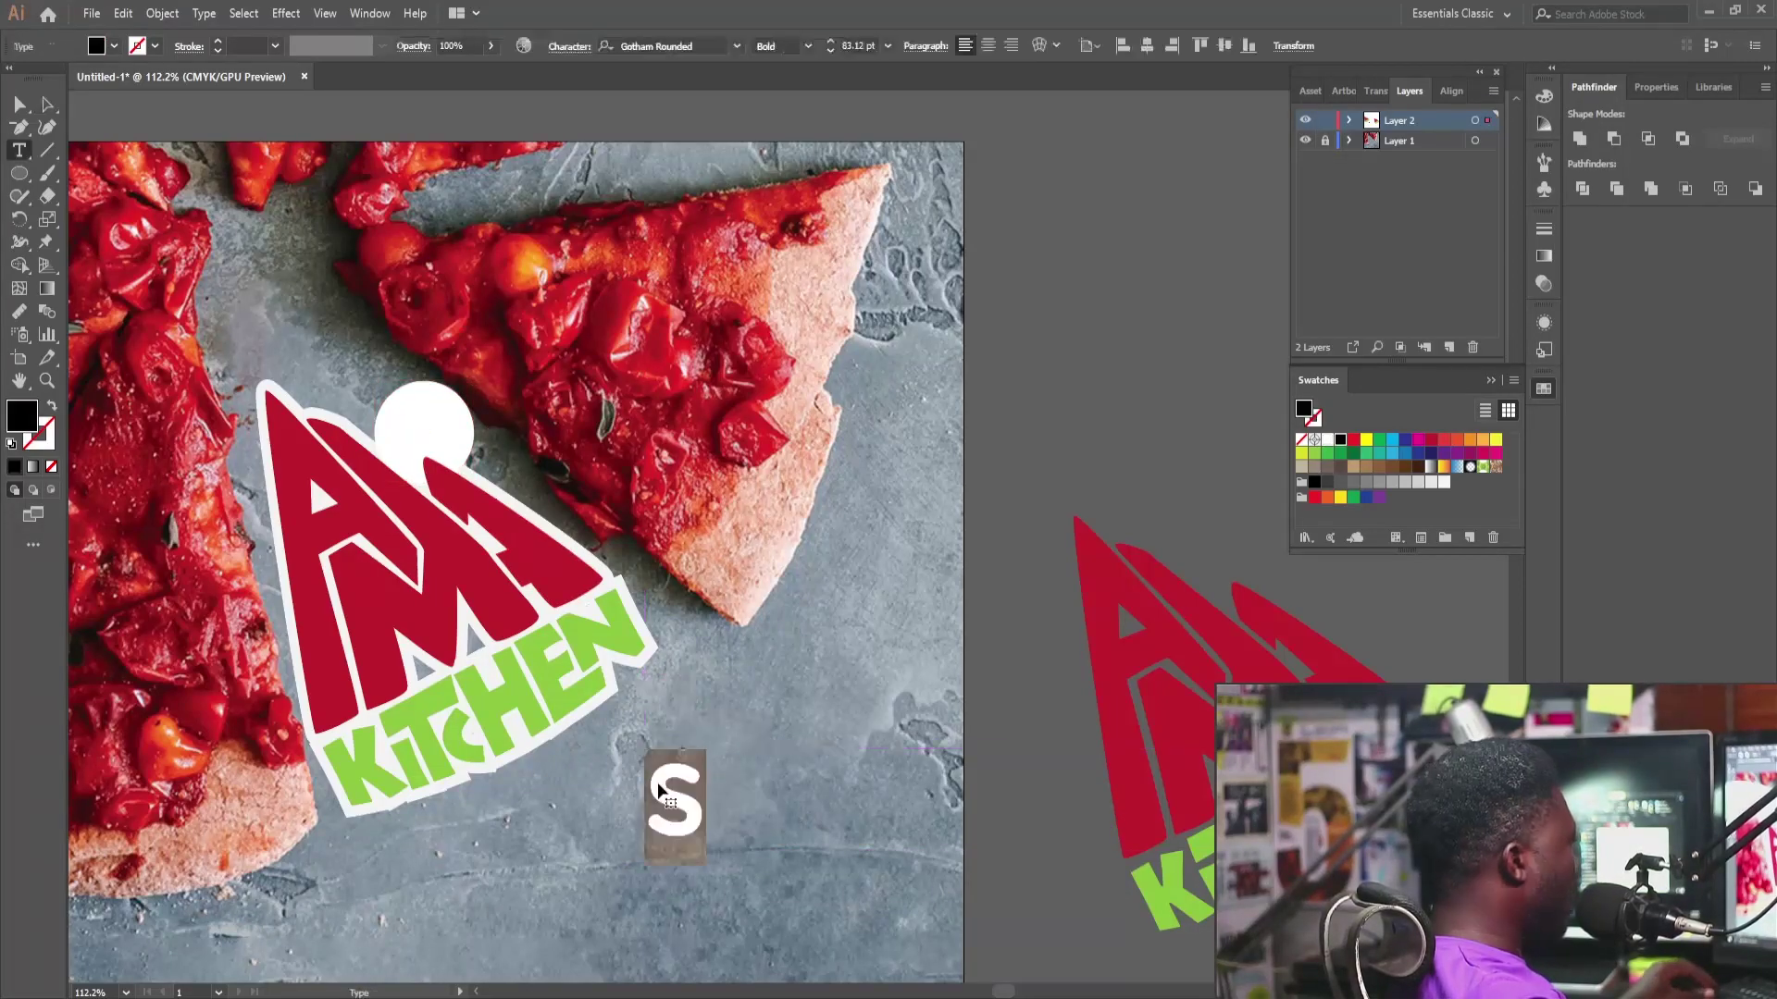
type("'")
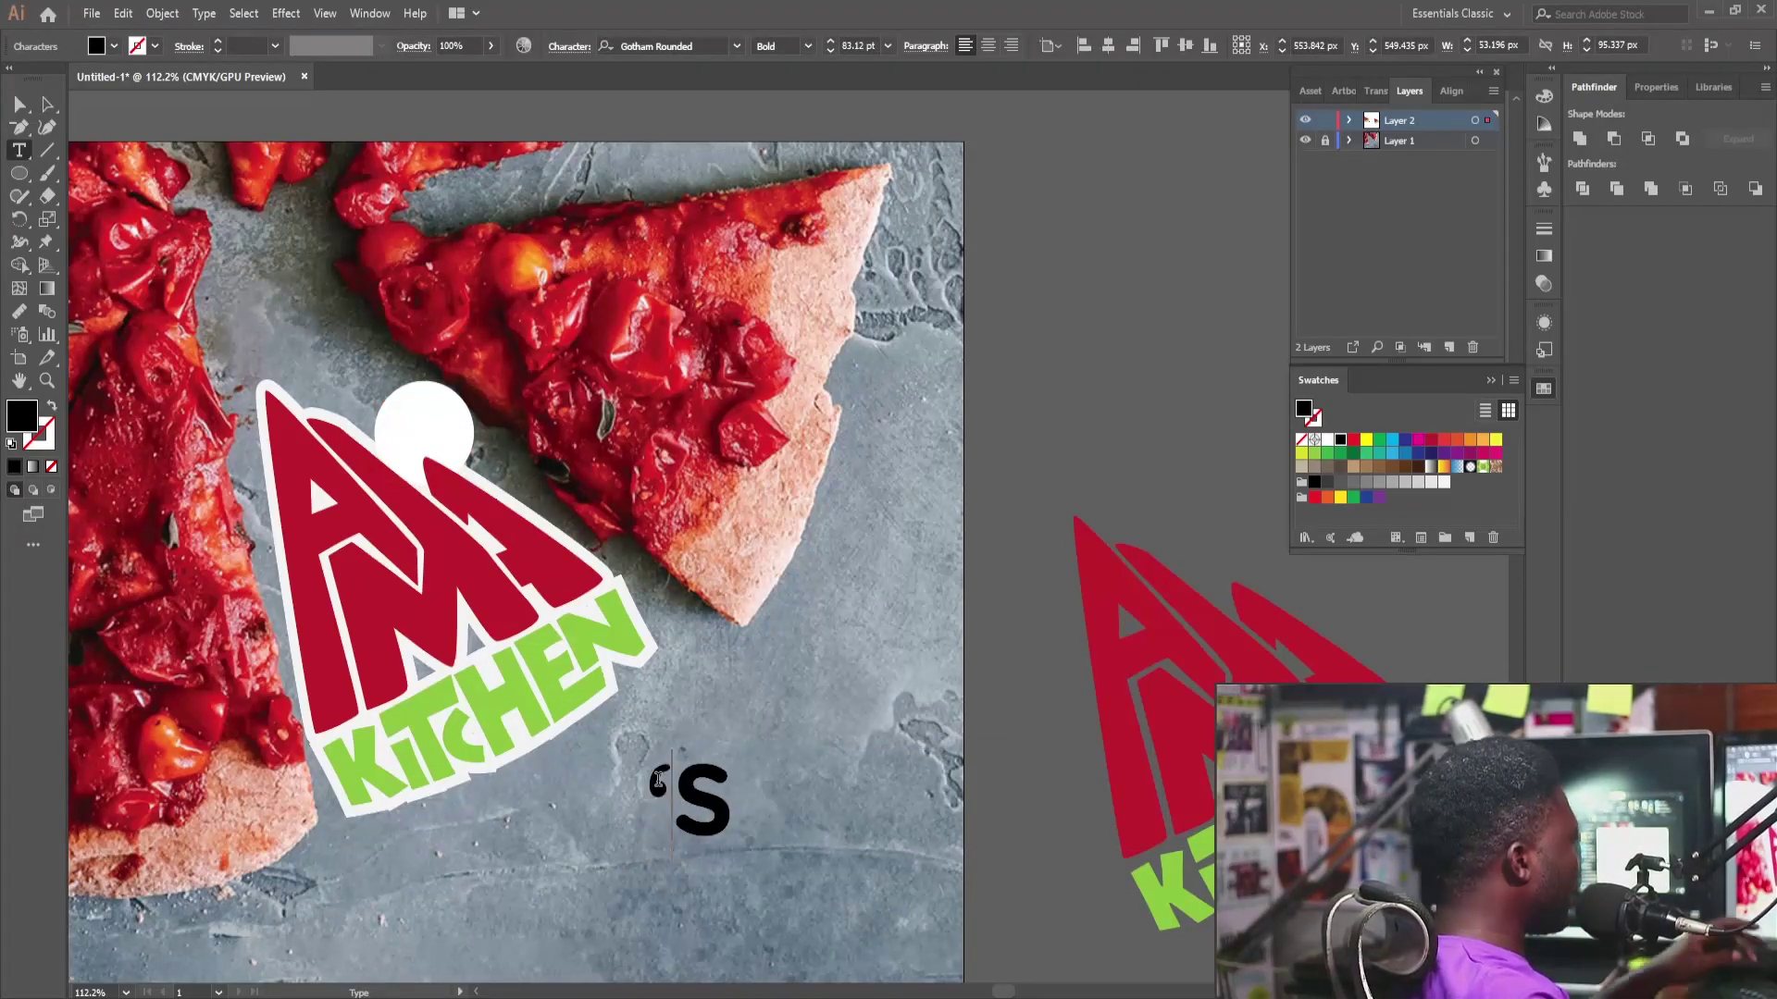
type("'")
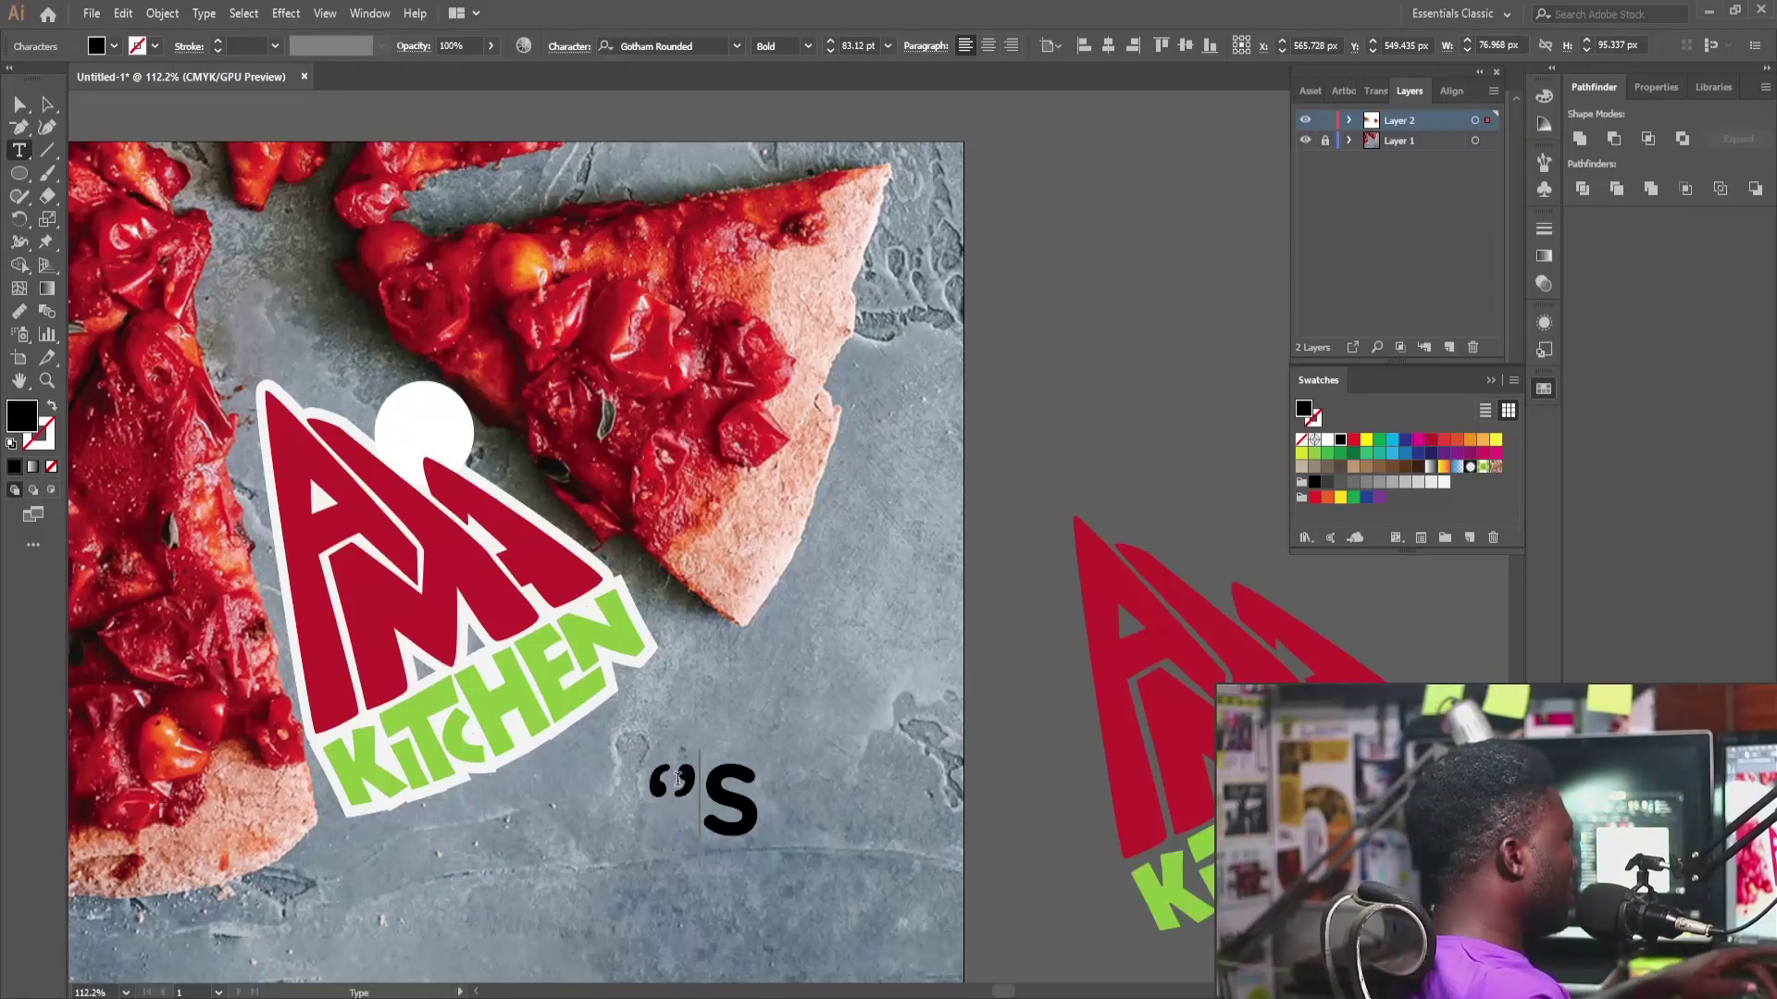
left_click_drag(672, 786, 611, 783)
key("BackSpace")
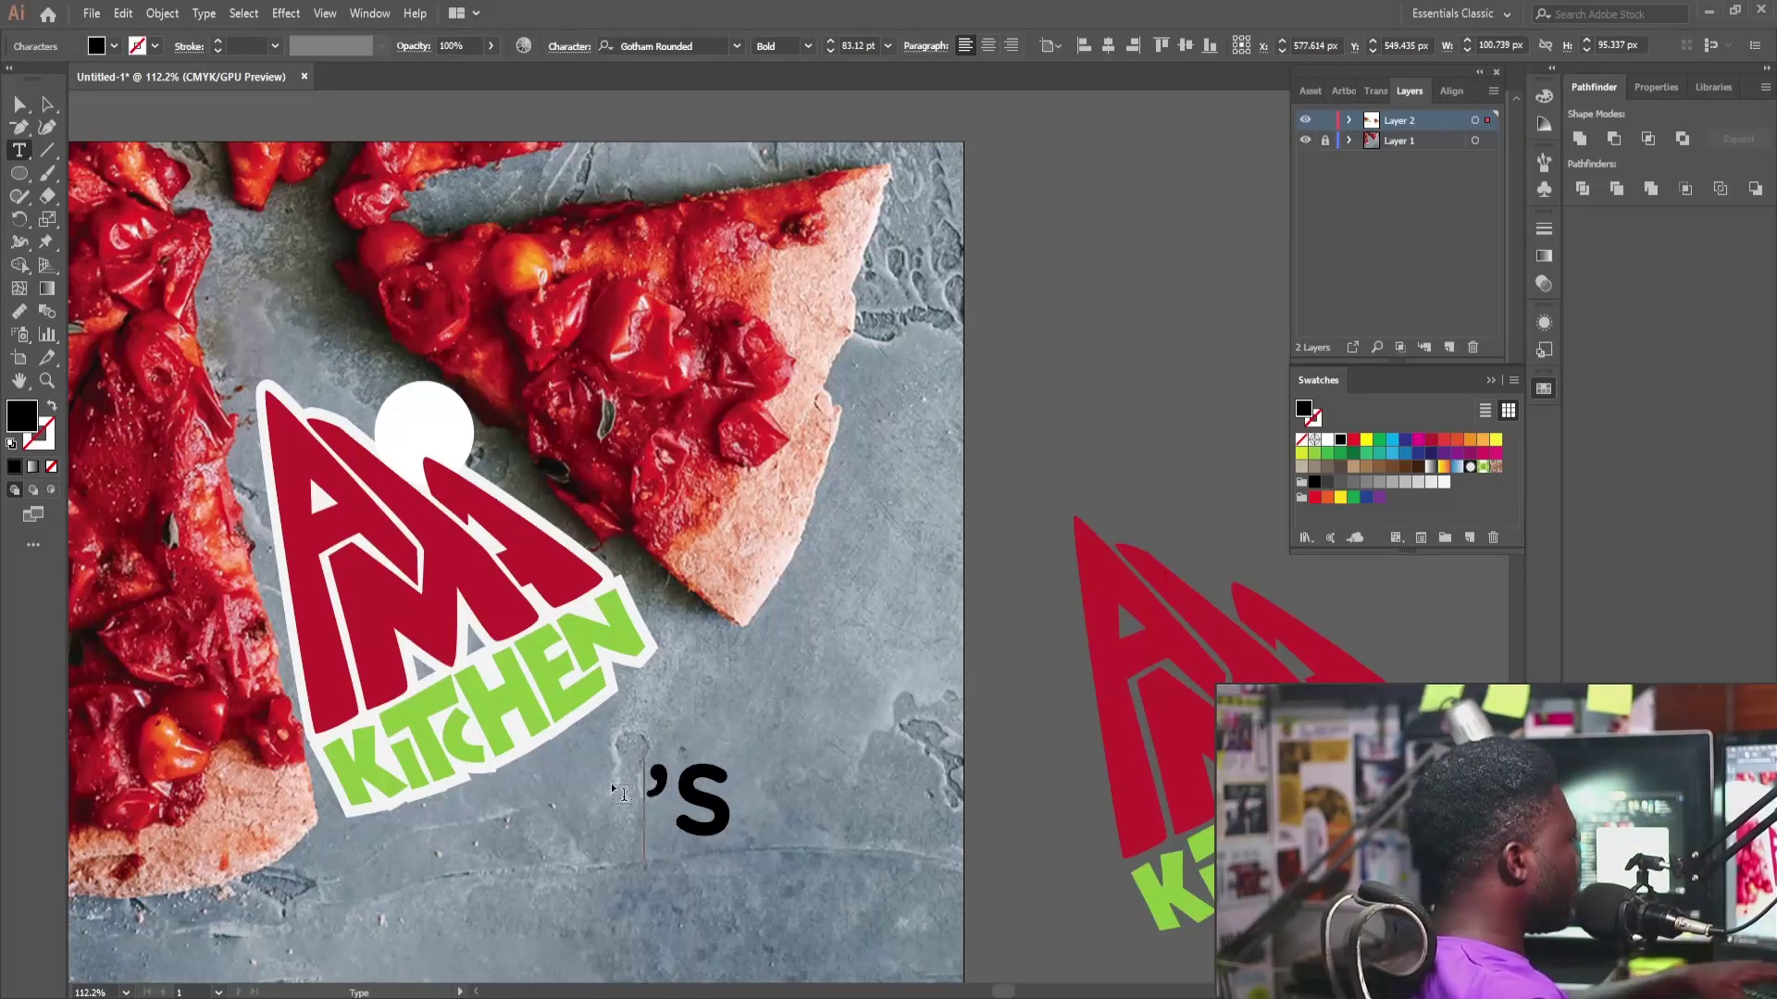
key("Escape")
Step: Convert the ’S text to outlines, then shrink it, tilt it and fit it inside the white circle
left_click(49, 102)
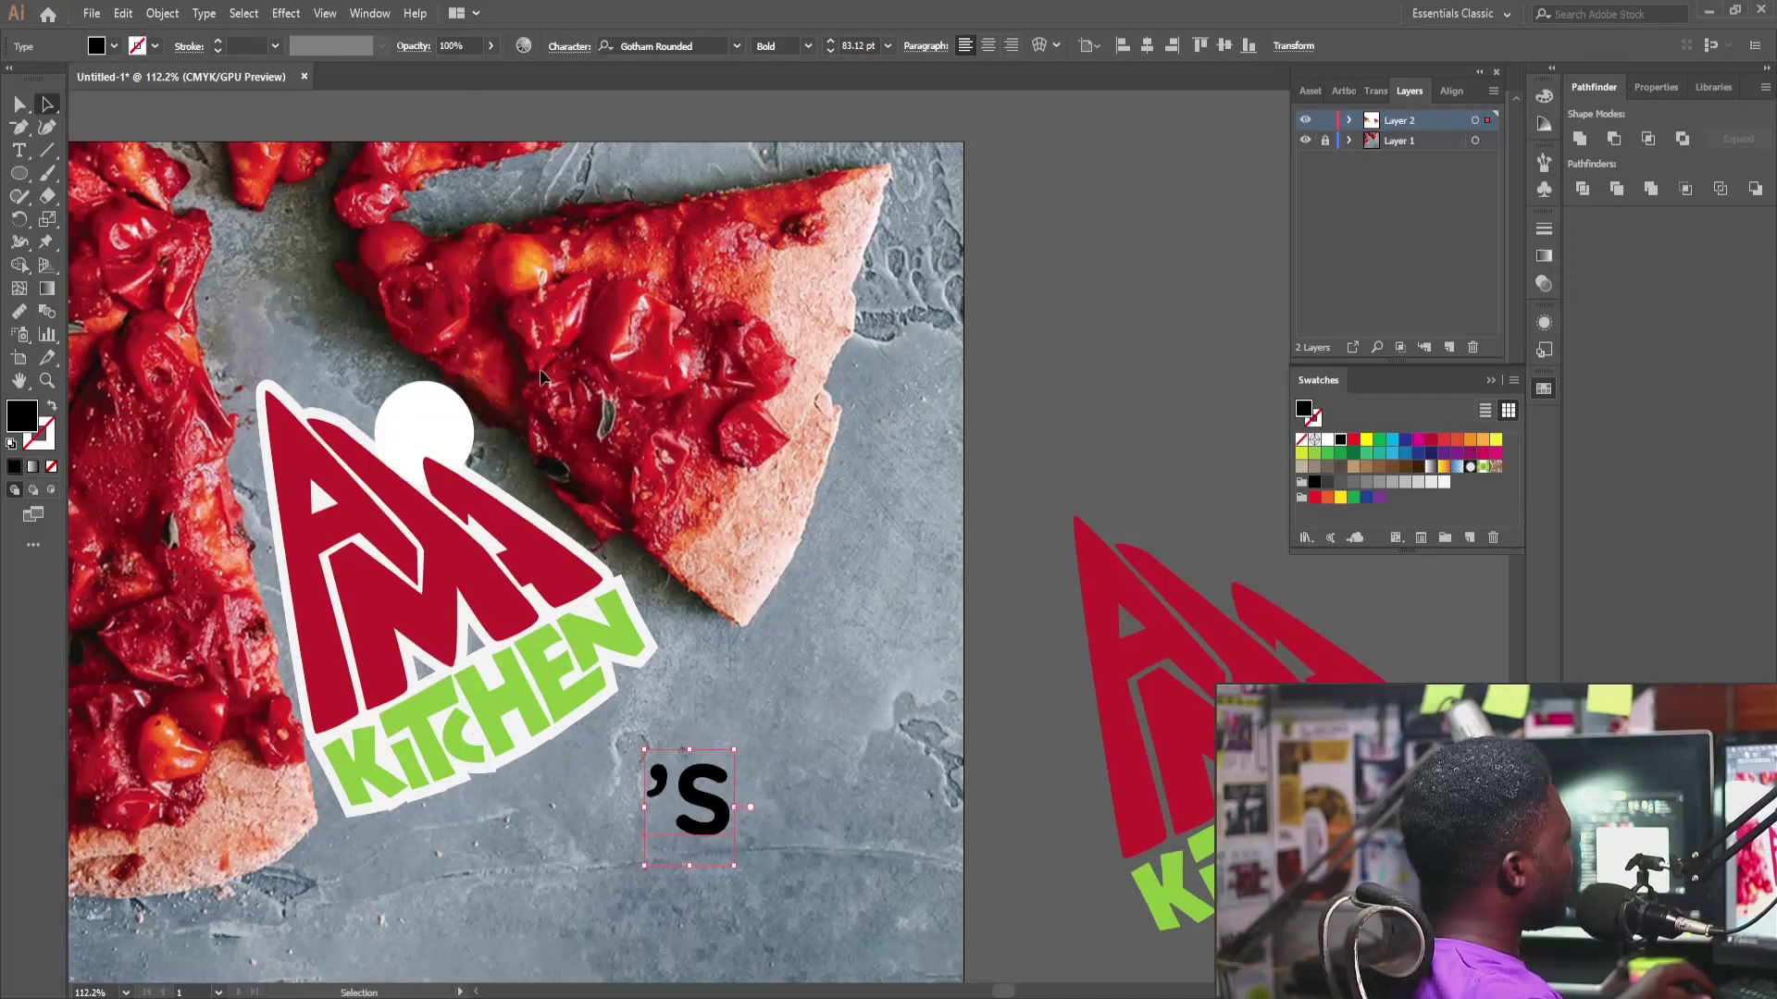
left_click(204, 13)
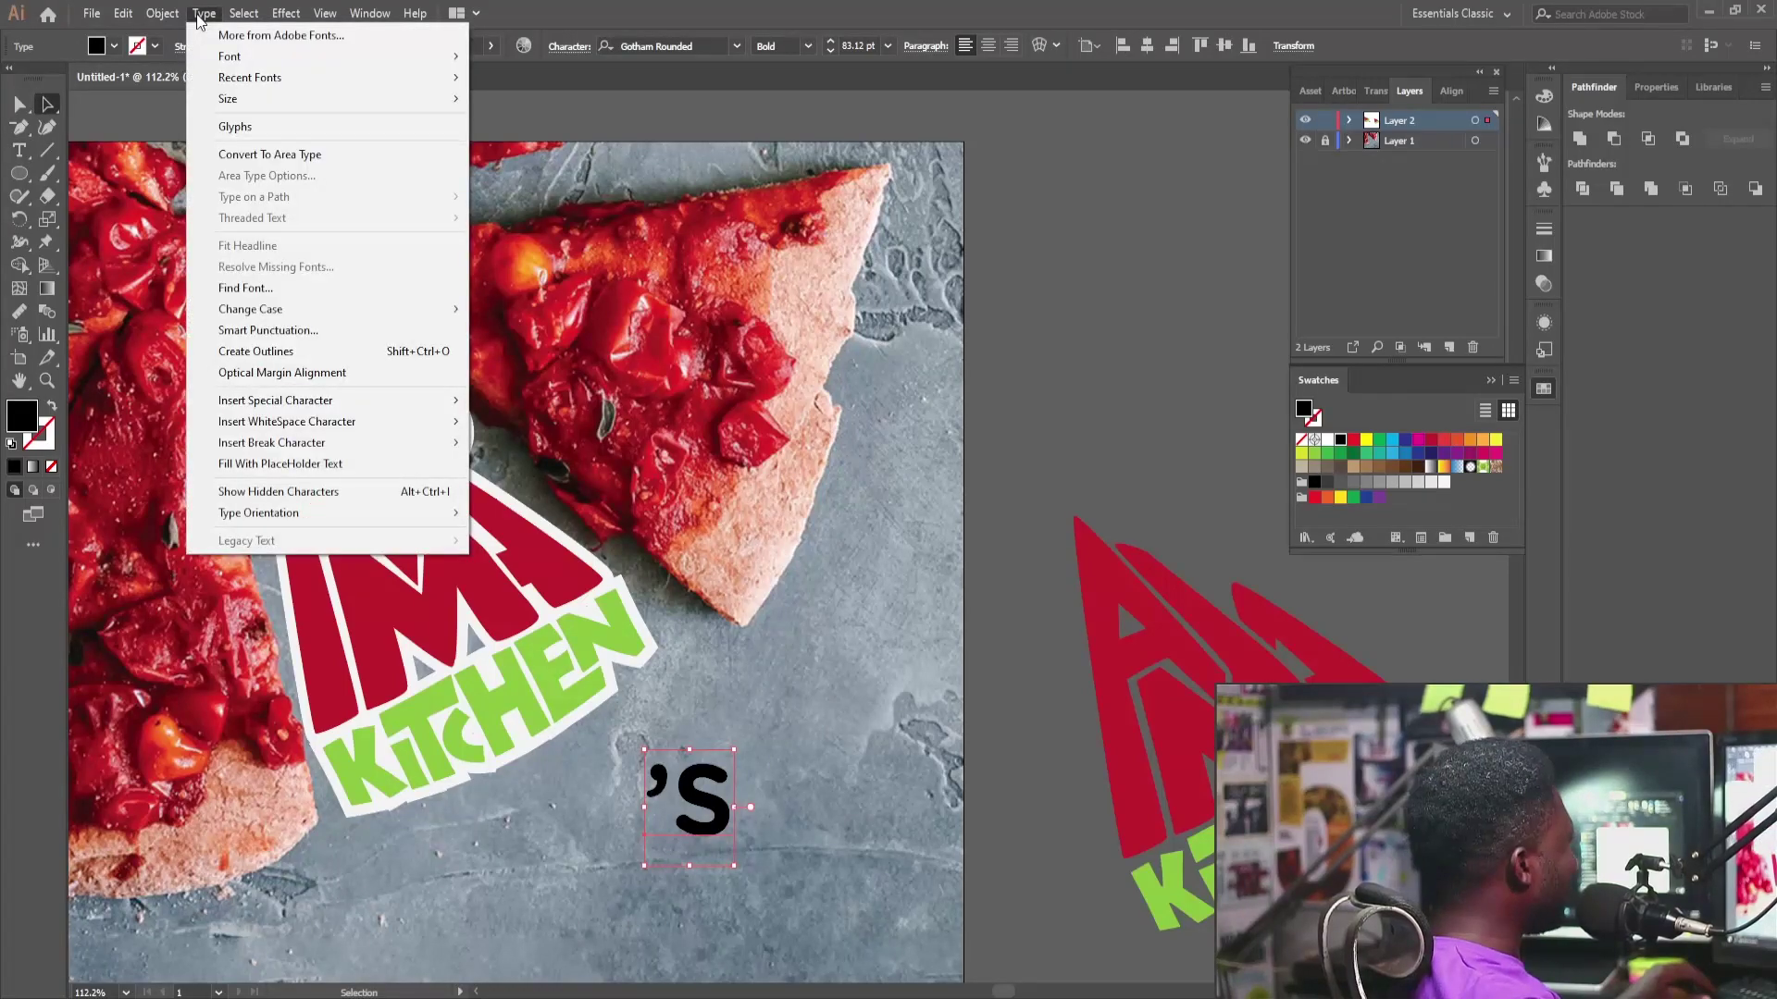
left_click(349, 351)
left_click_drag(685, 786, 426, 419)
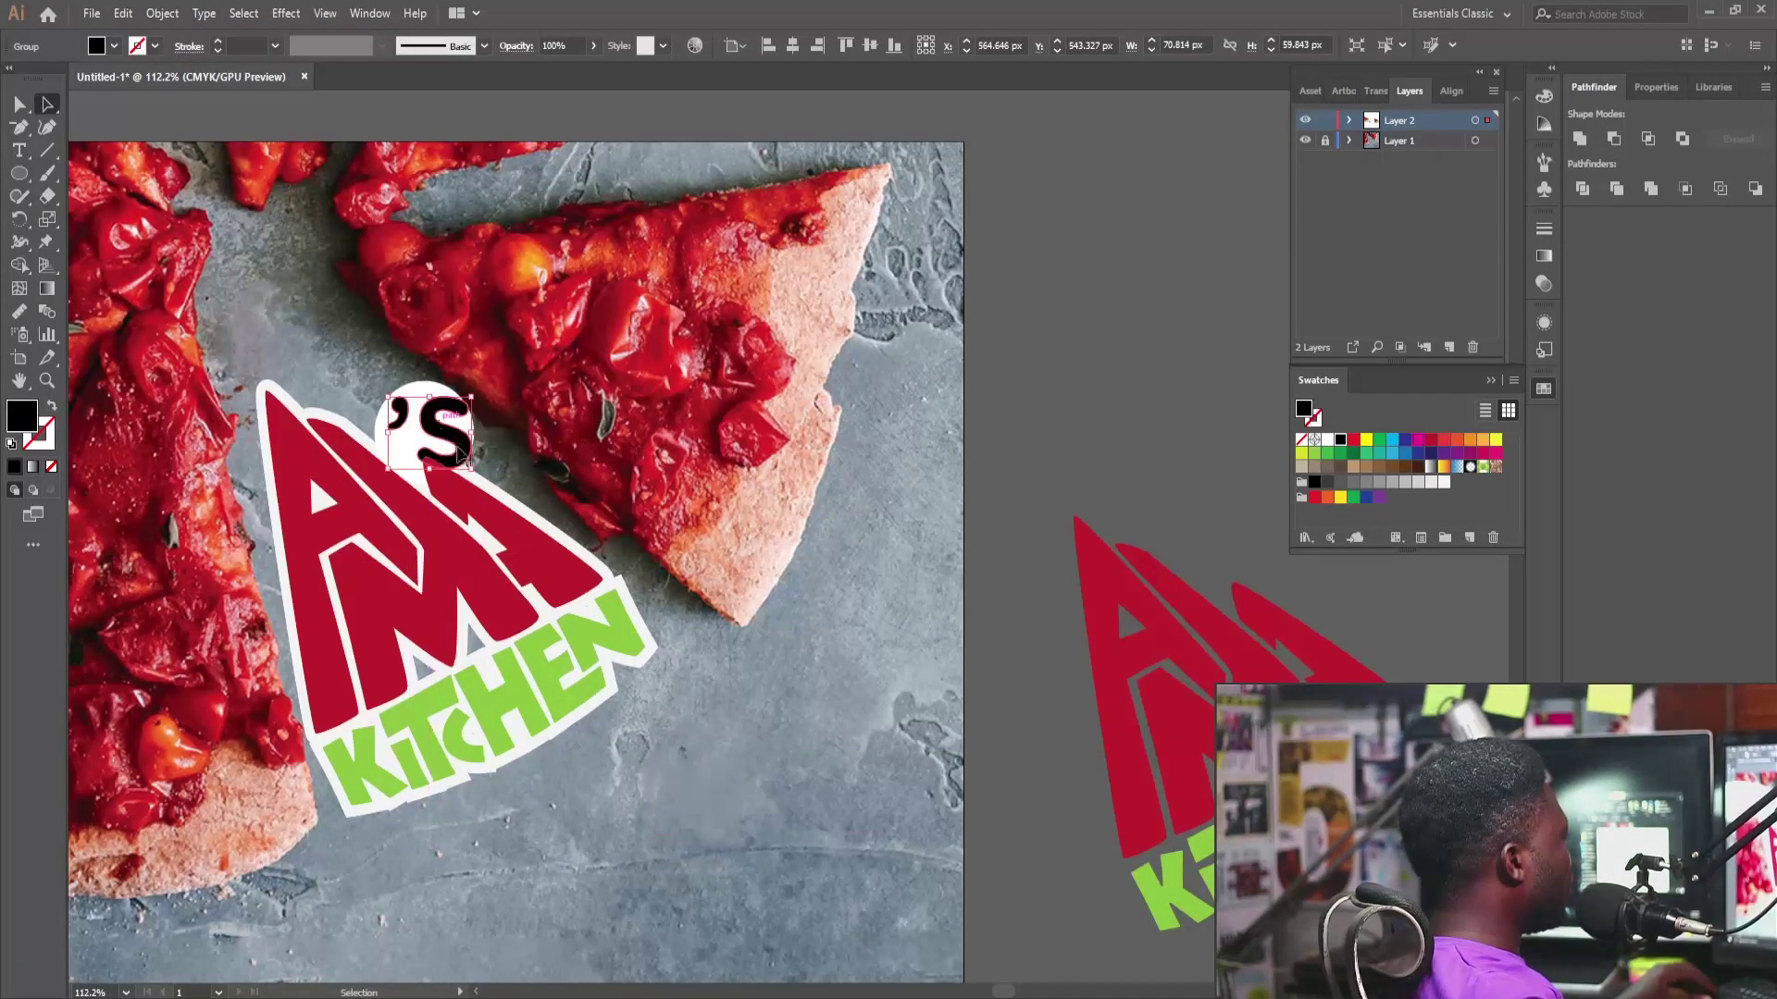
left_click_drag(475, 475, 446, 442)
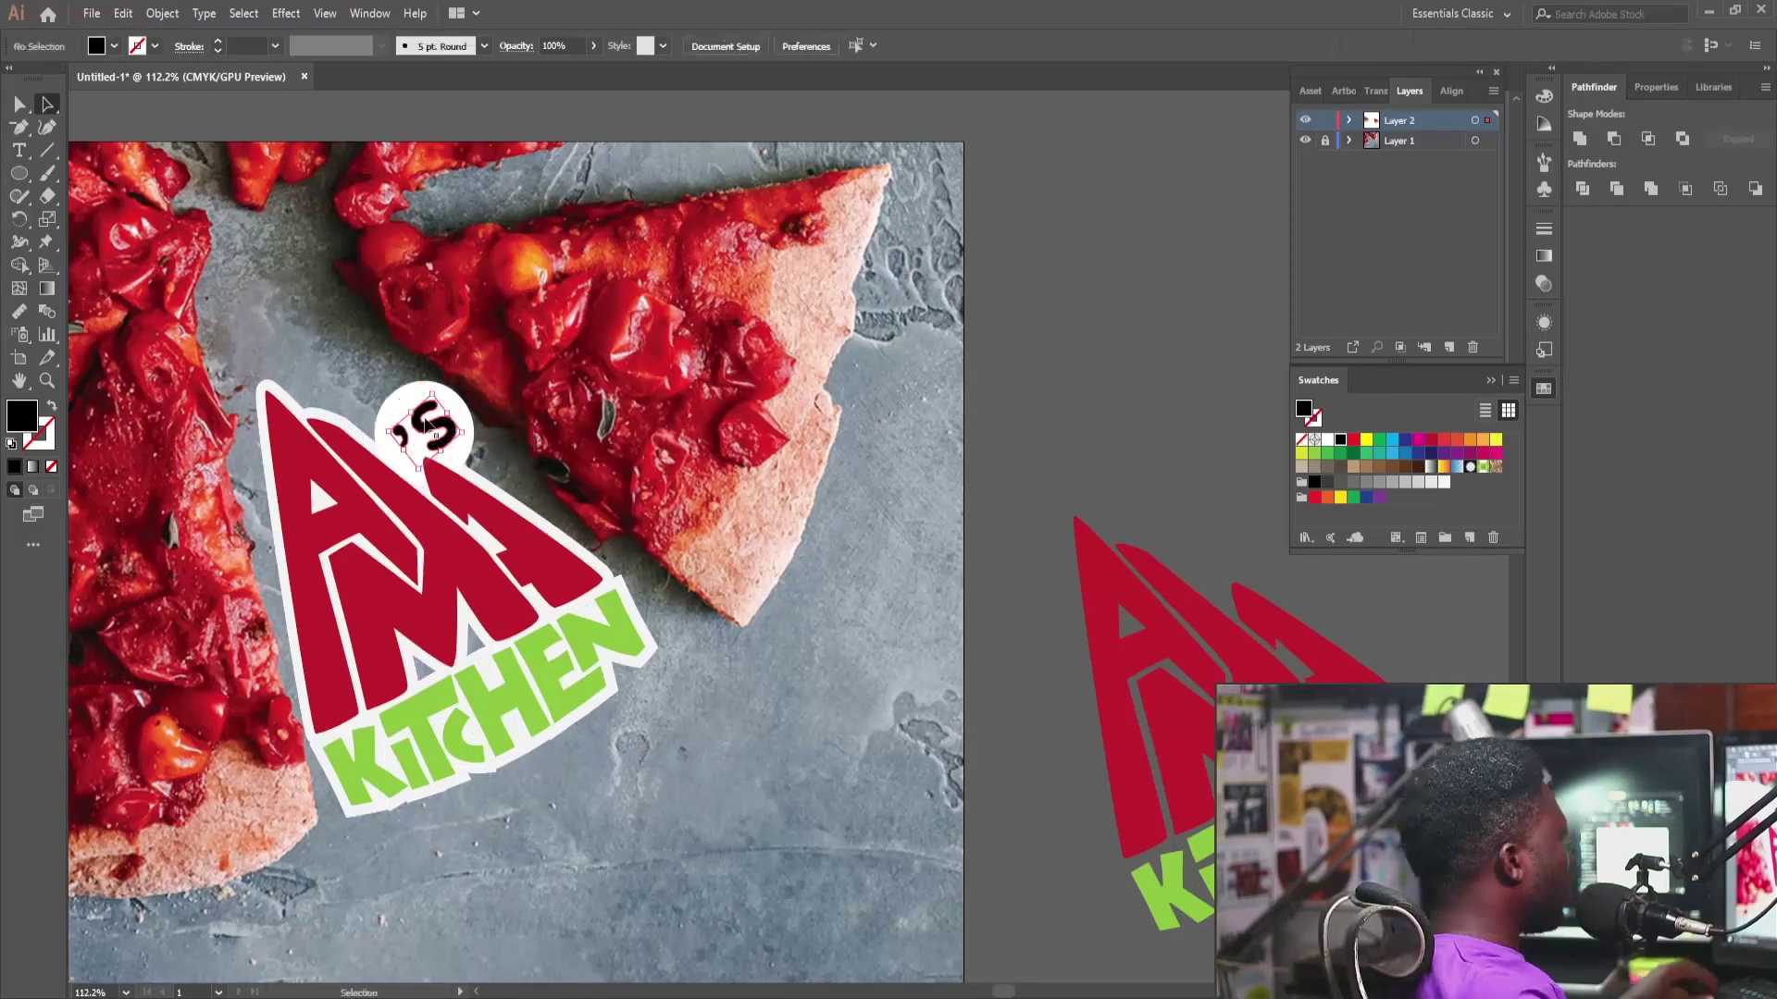
Step: Cut the ’S shapes out of the white circle with the Shape Builder tool
left_click(410, 403, "shift")
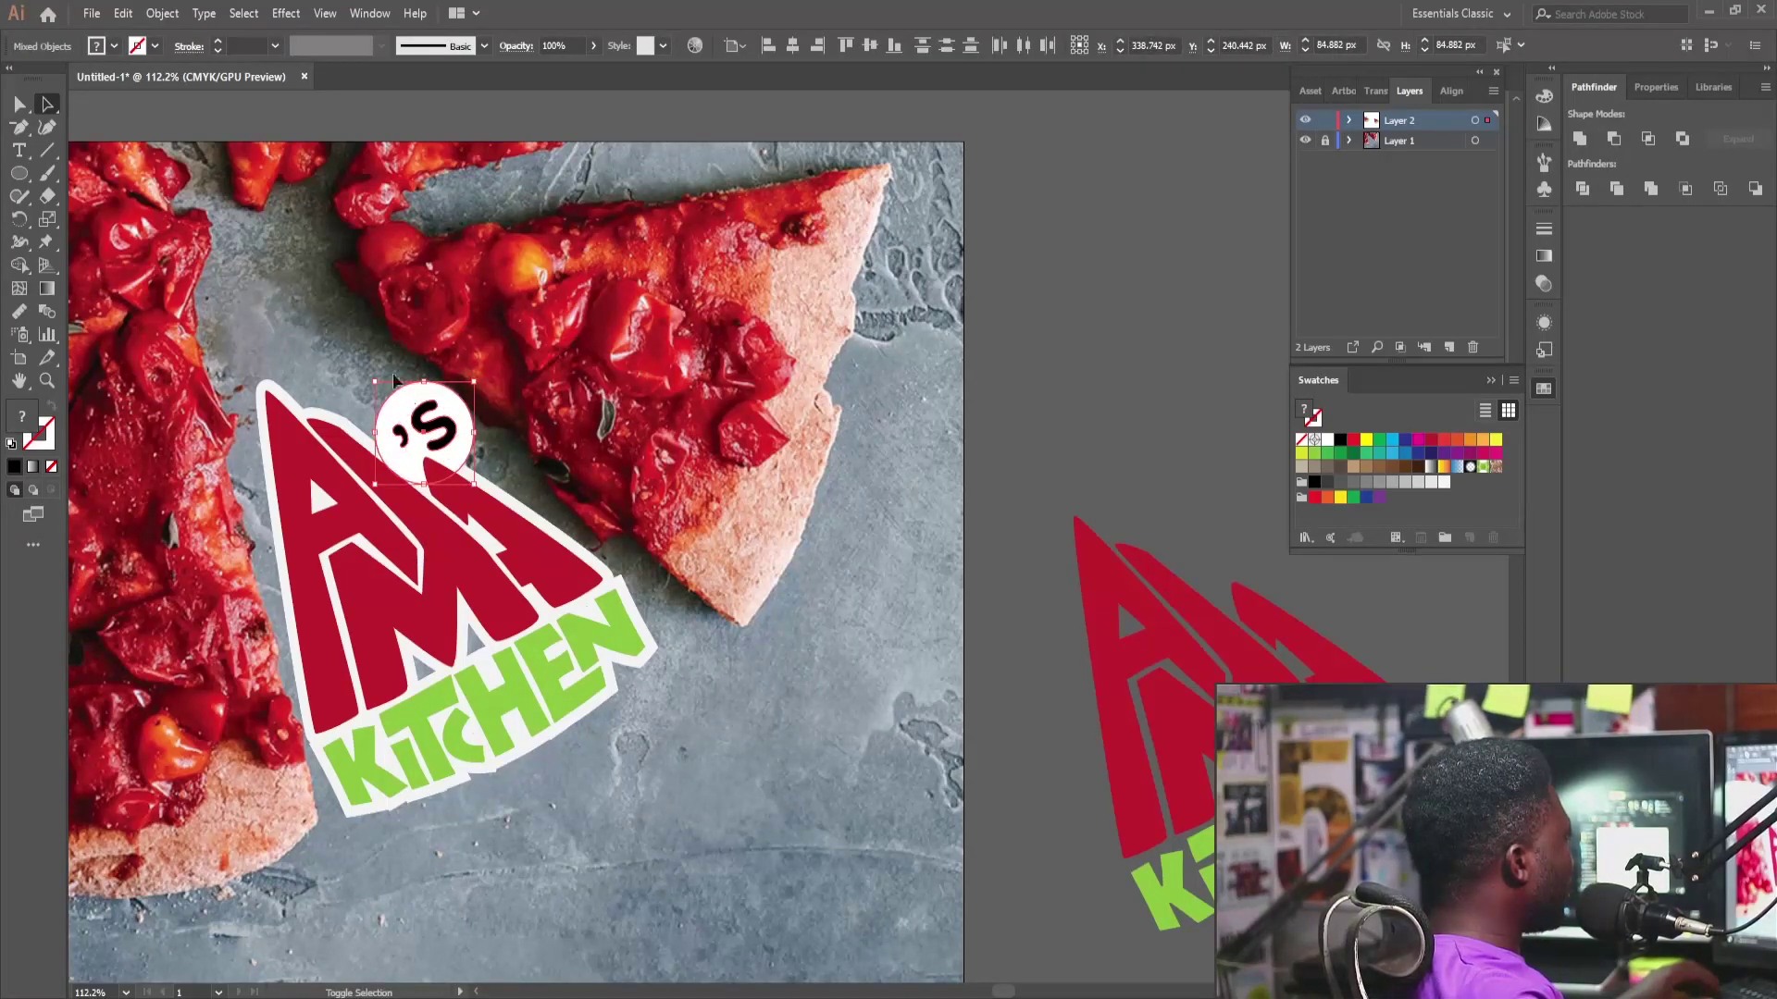
left_click(19, 266)
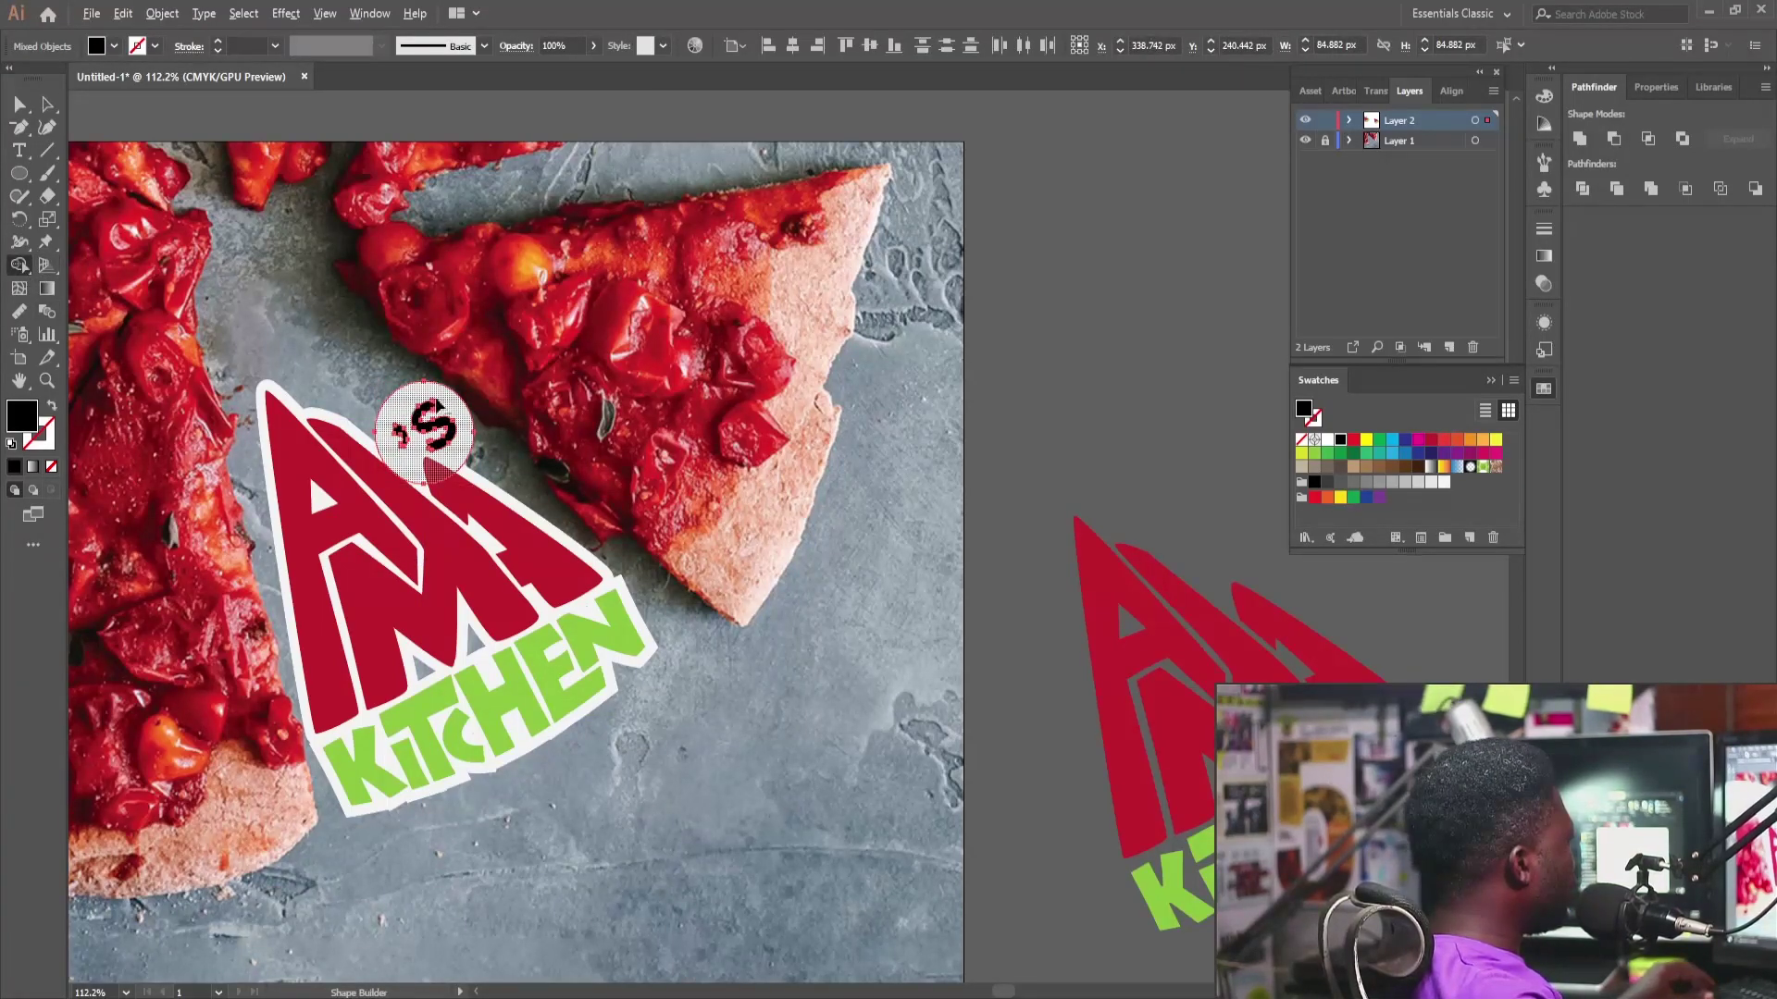
left_click(405, 431)
left_click(400, 432)
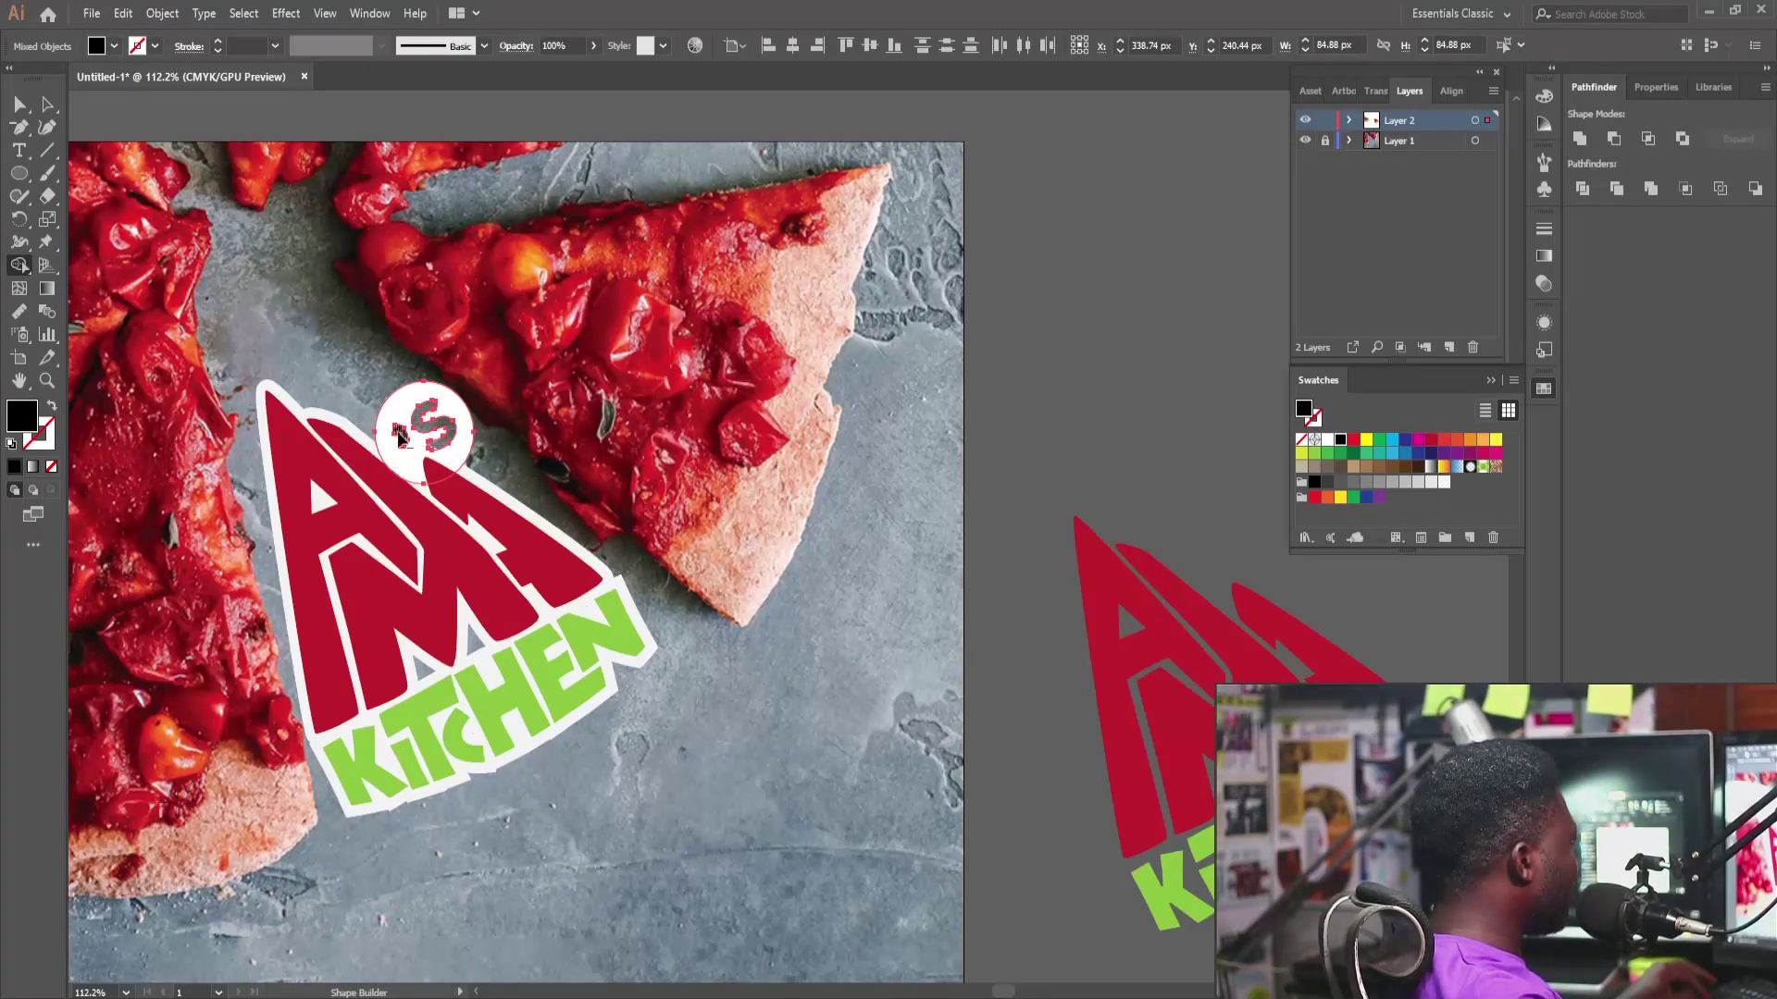
Step: Tilt the cut-out ’S circle further and nudge it slightly up and to the right above the logo
left_click(47, 105)
mouse_move(466, 432)
left_mouse_down()
mouse_move(470, 474)
mouse_move(481, 417)
left_mouse_up()
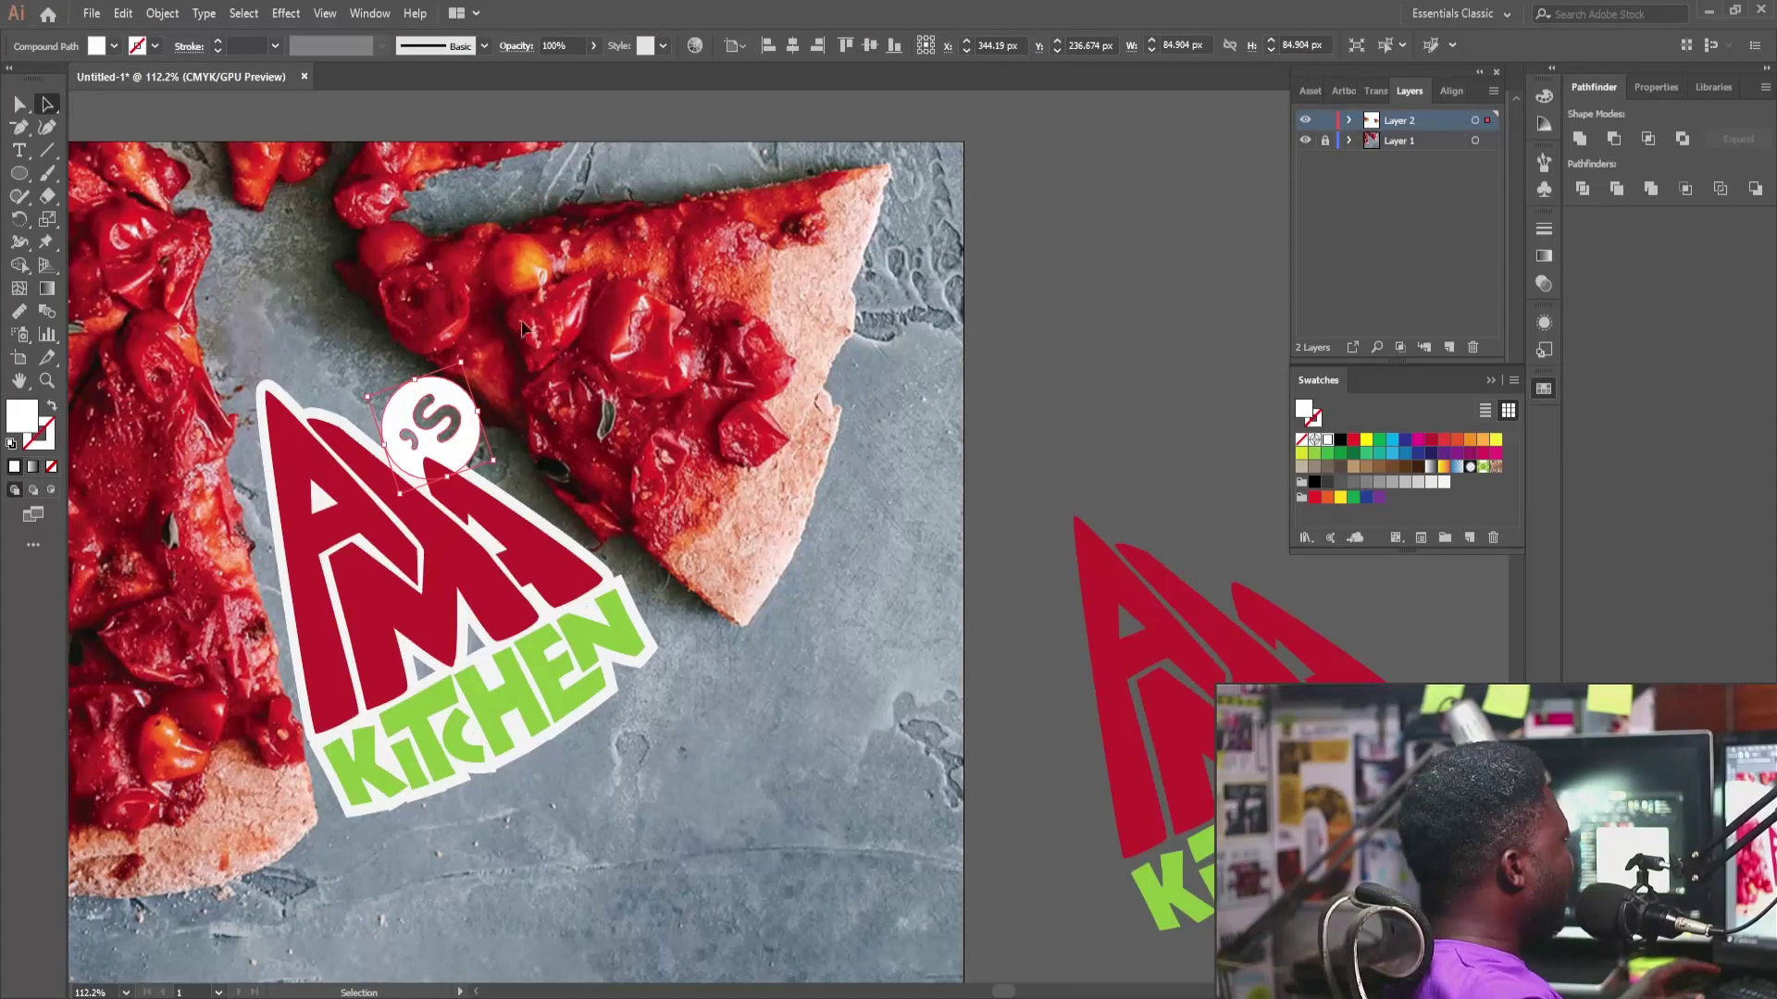
left_click(535, 547)
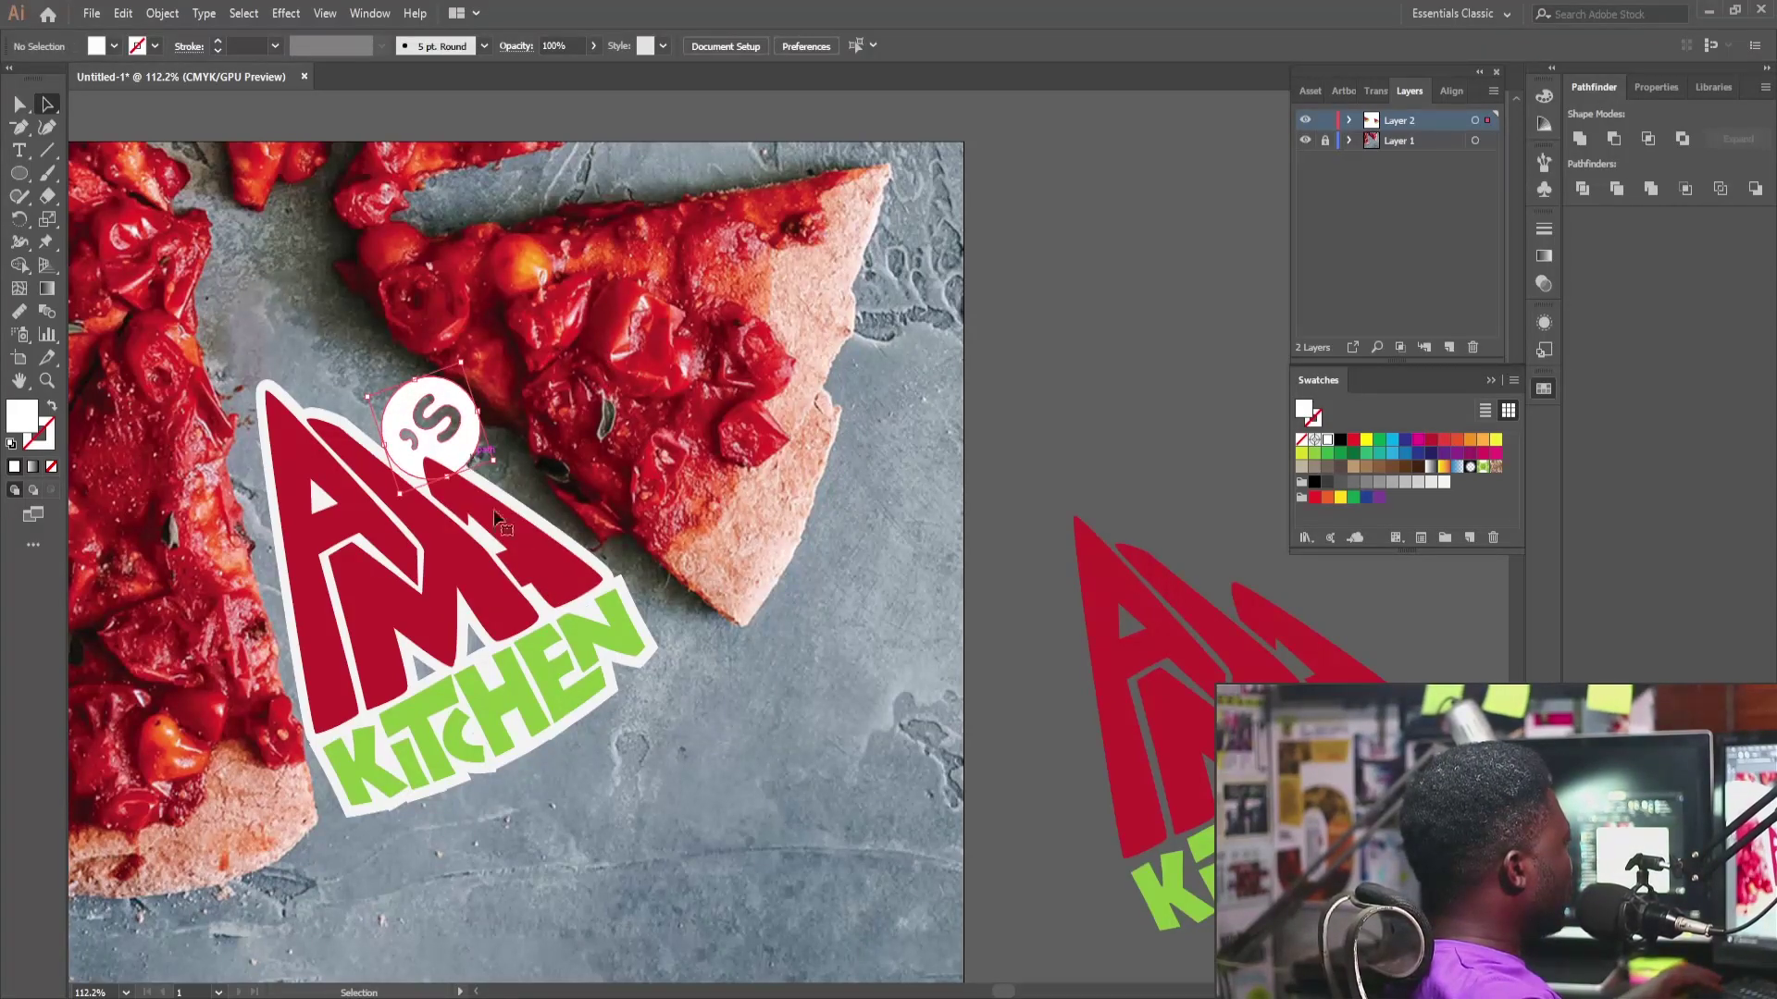
Step: Select the whole logo together with the ’S circle and nudge it slightly down and to the right
left_click_drag(462, 370, 696, 844)
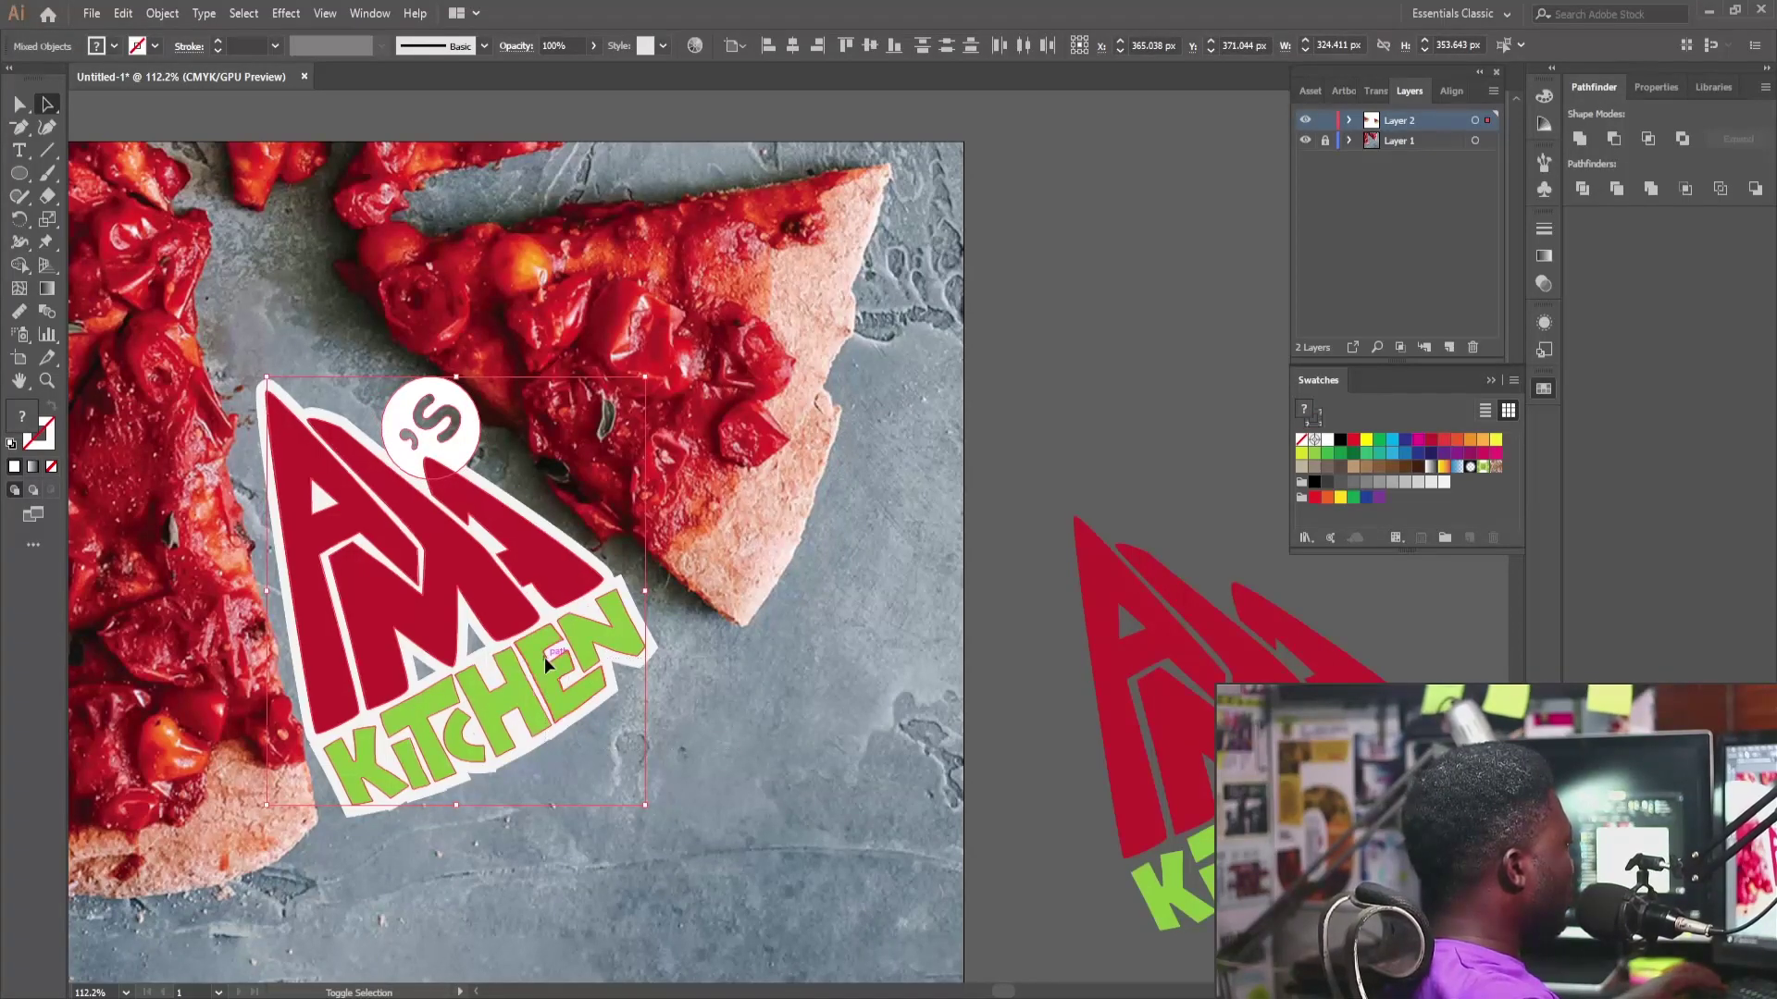
left_click(731, 733)
left_click_drag(587, 692, 584, 706)
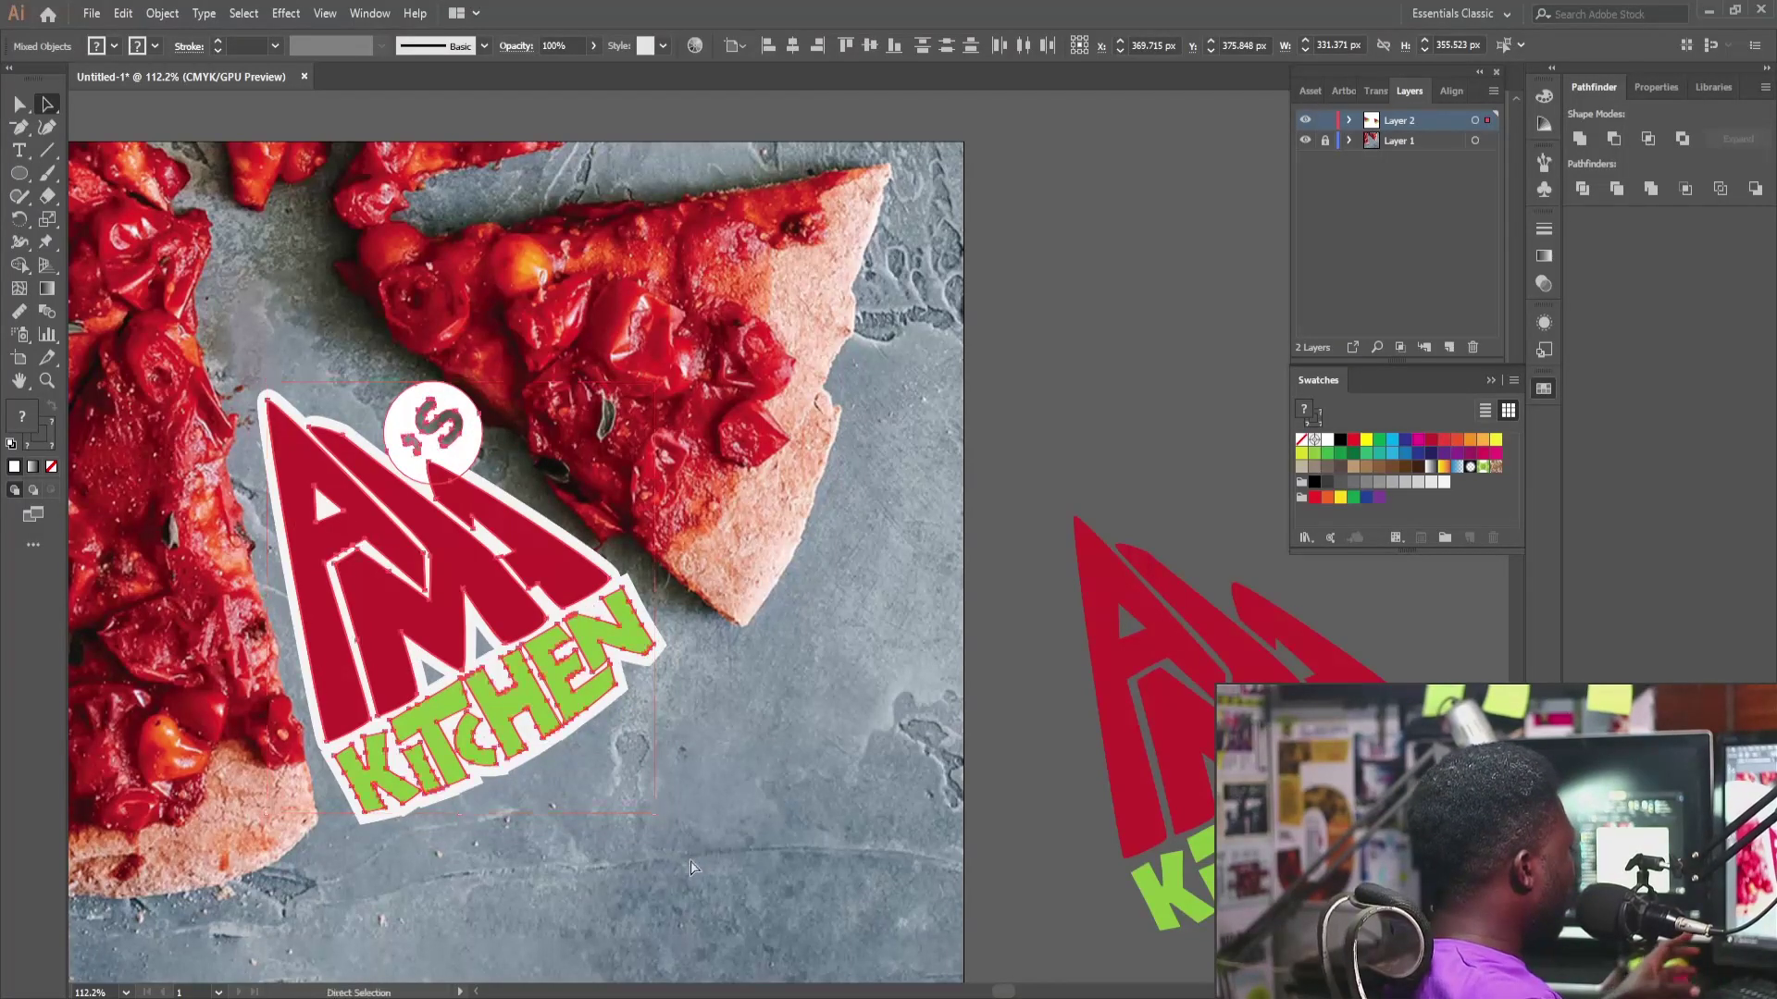
Step: Copy the complete logo and paste it into the Food Poster document in Photoshop as a Smart Object
key("ctrl+c")
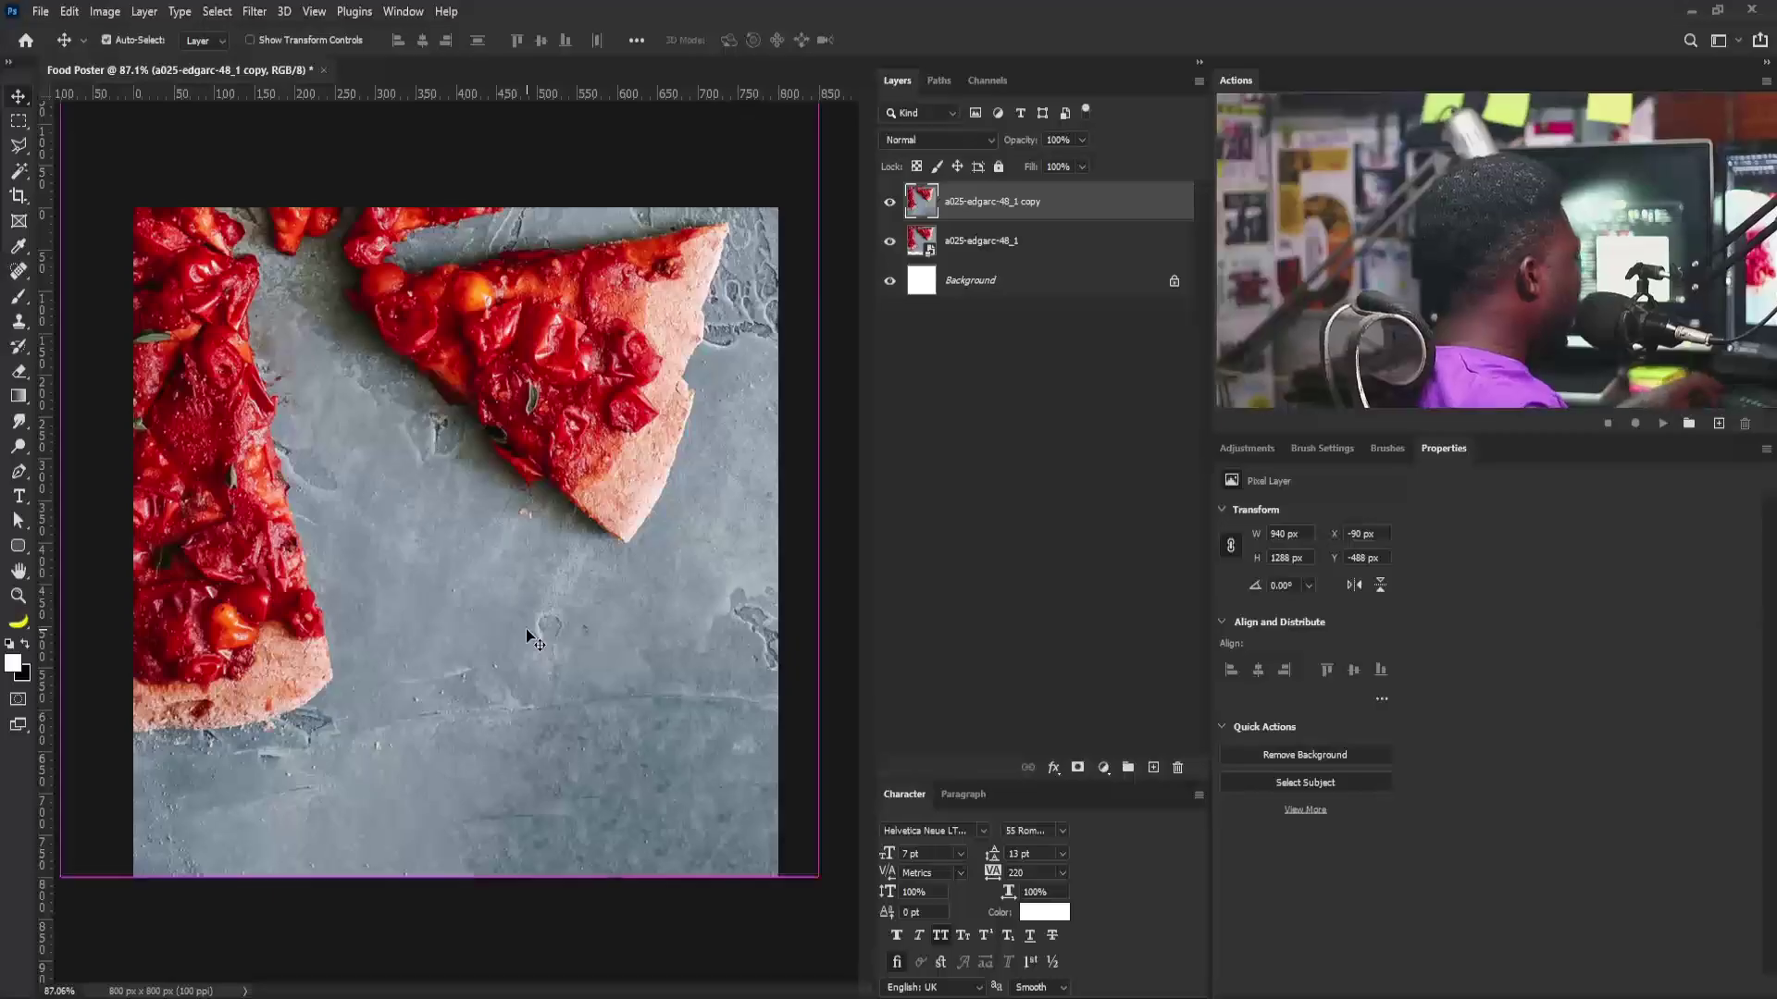
key("ctrl+v")
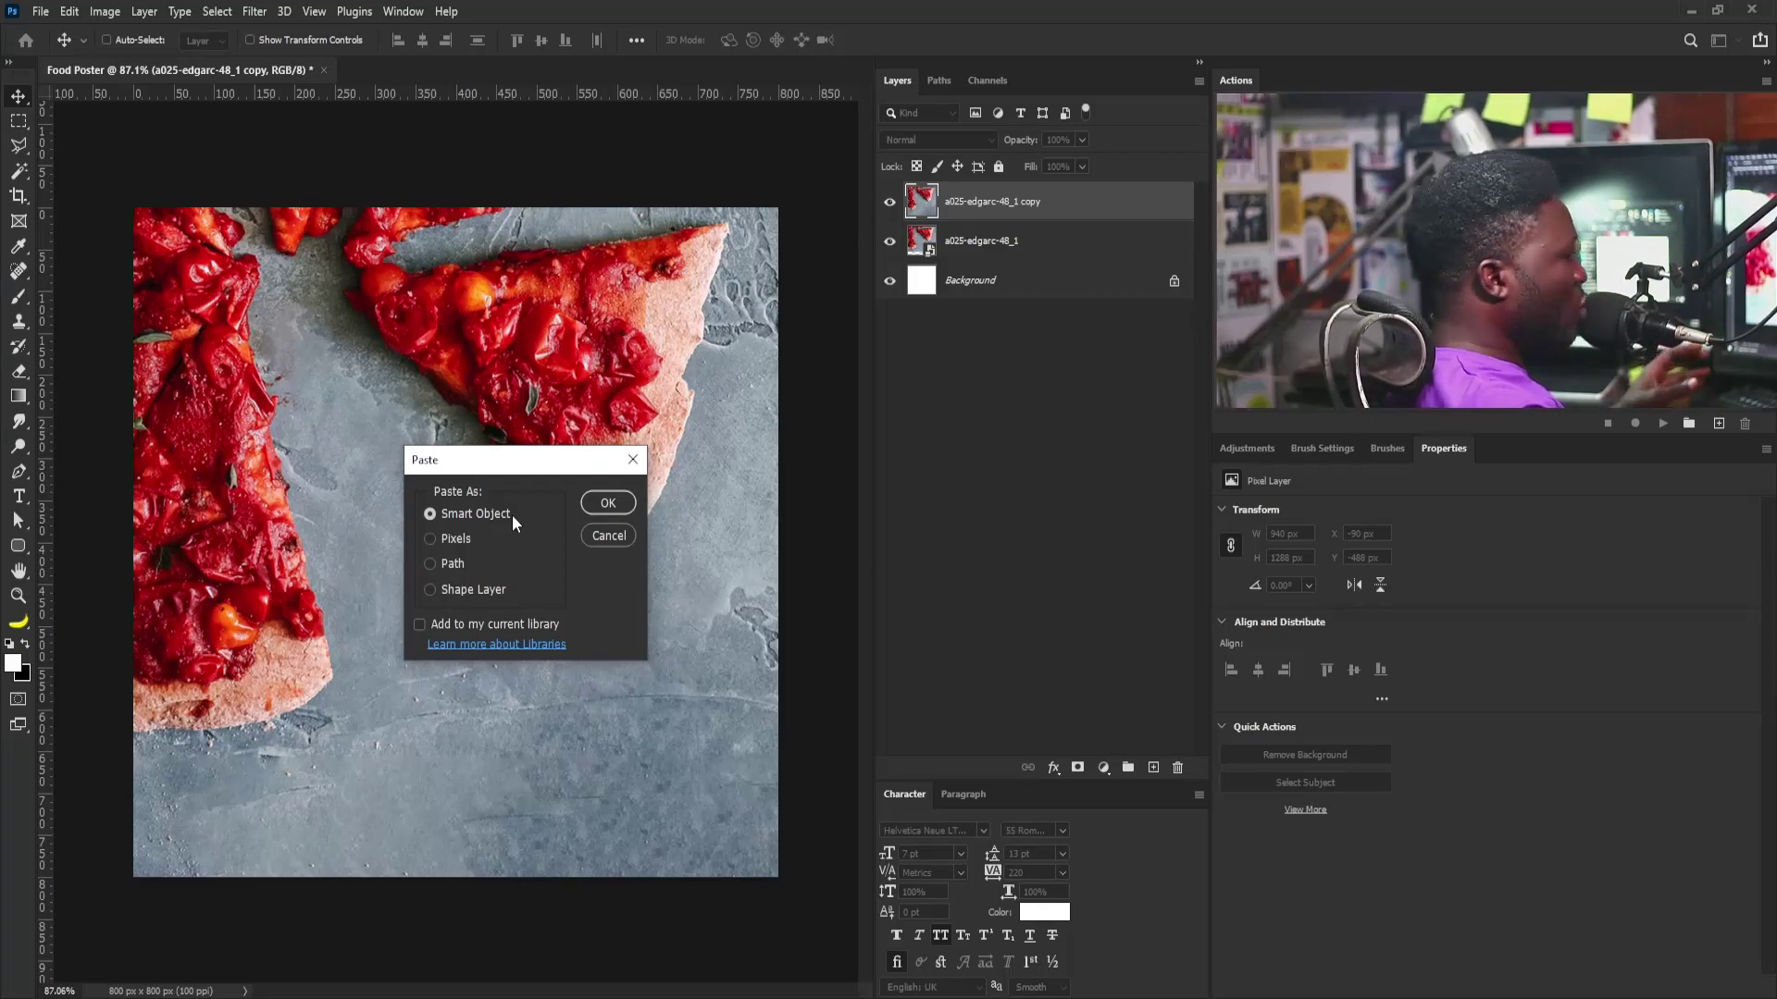
left_click(602, 498)
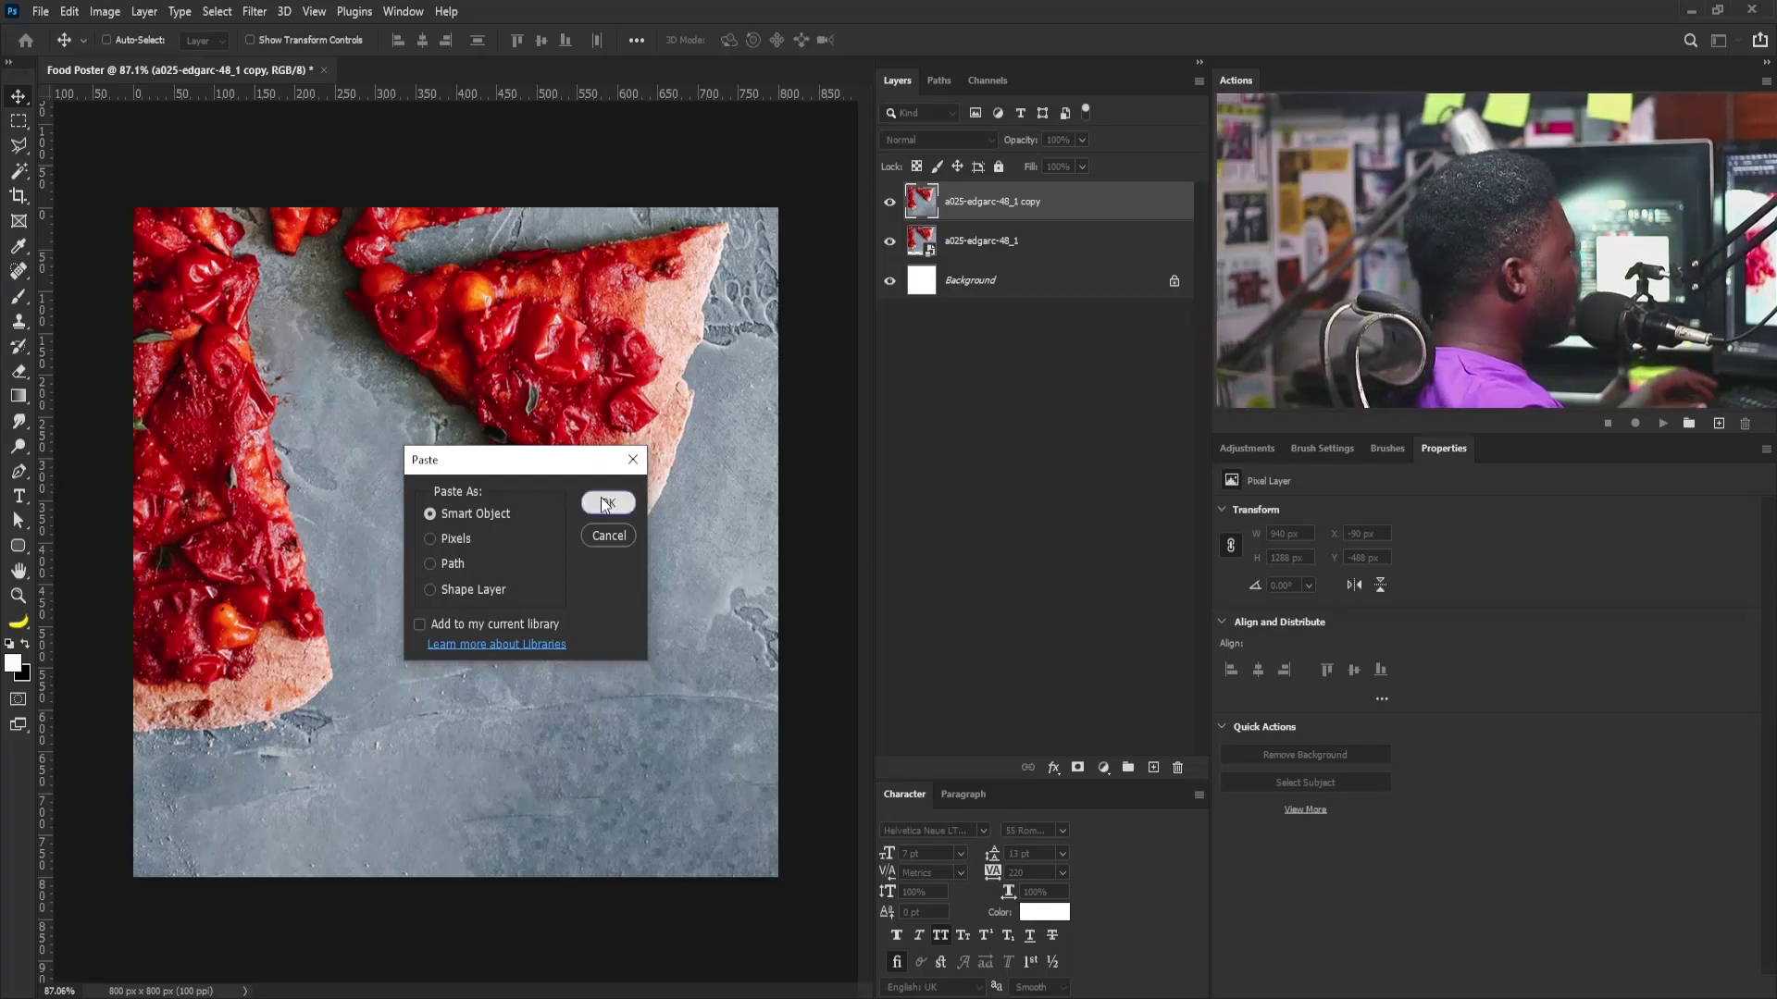
Step: Scale the pasted logo to 74.86%, rotate it -1.35° and position it between the two pizza pieces
left_click_drag(648, 333, 606, 389)
left_click_drag(513, 500, 490, 494)
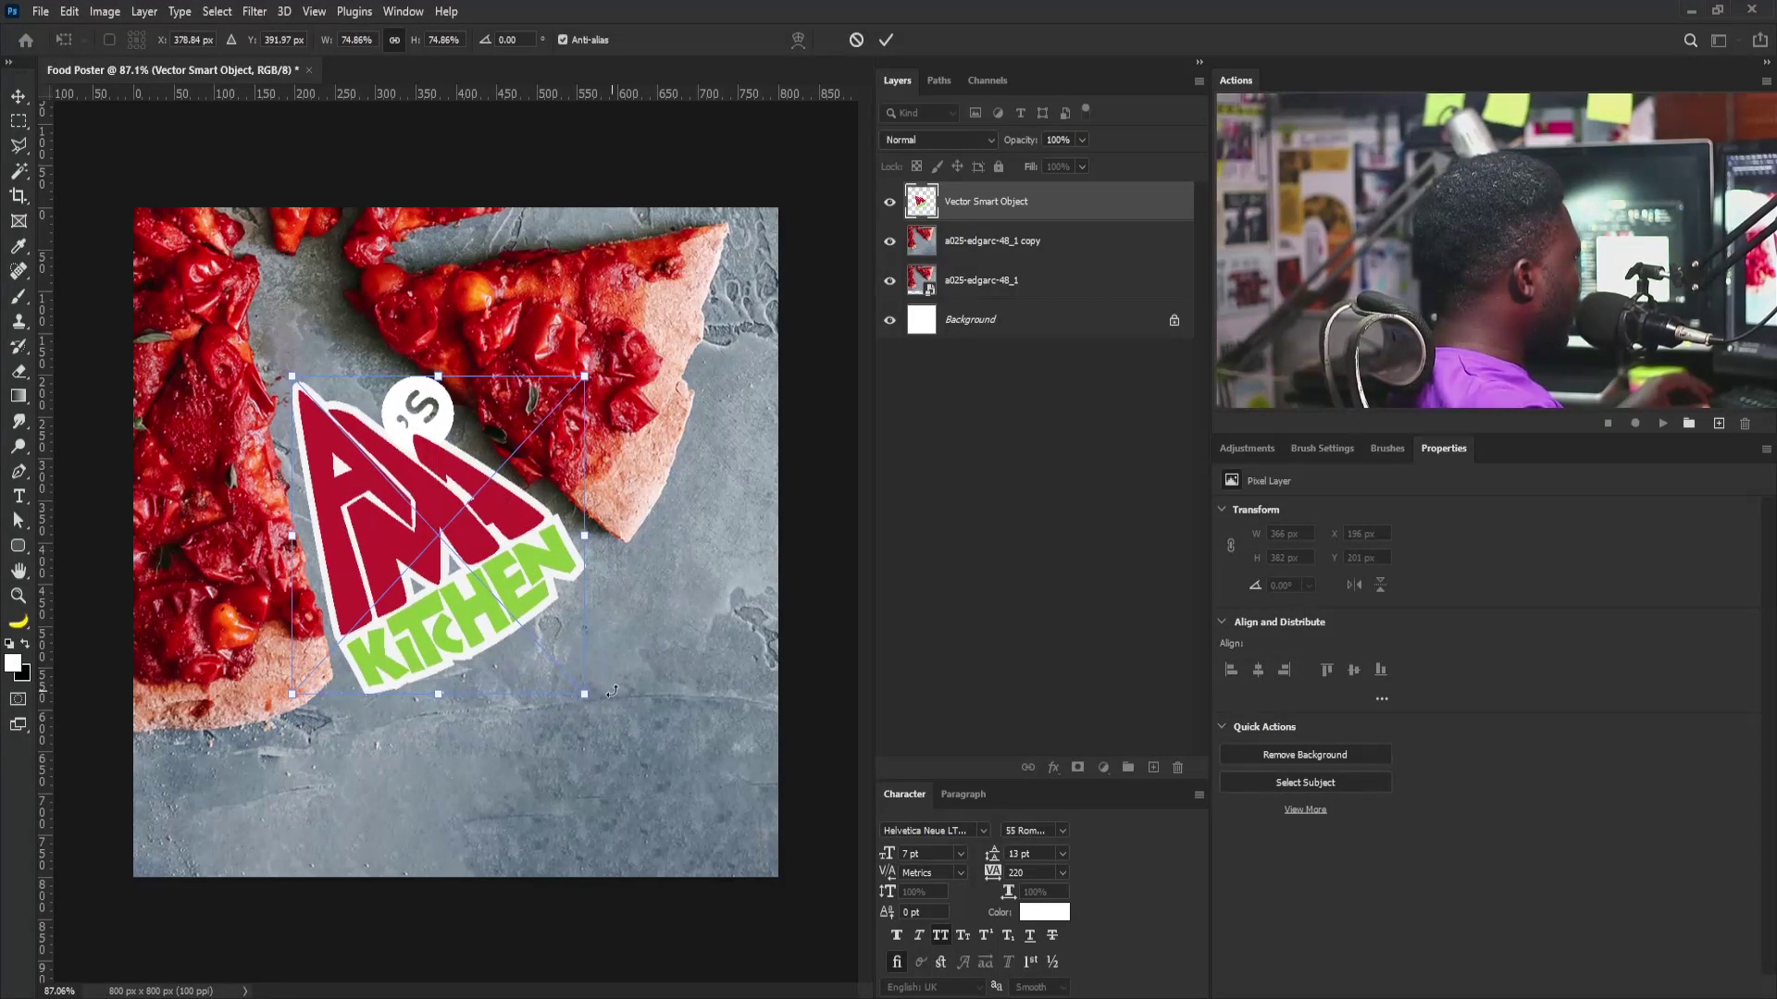
left_click_drag(590, 709, 594, 703)
left_click_drag(471, 623, 469, 609)
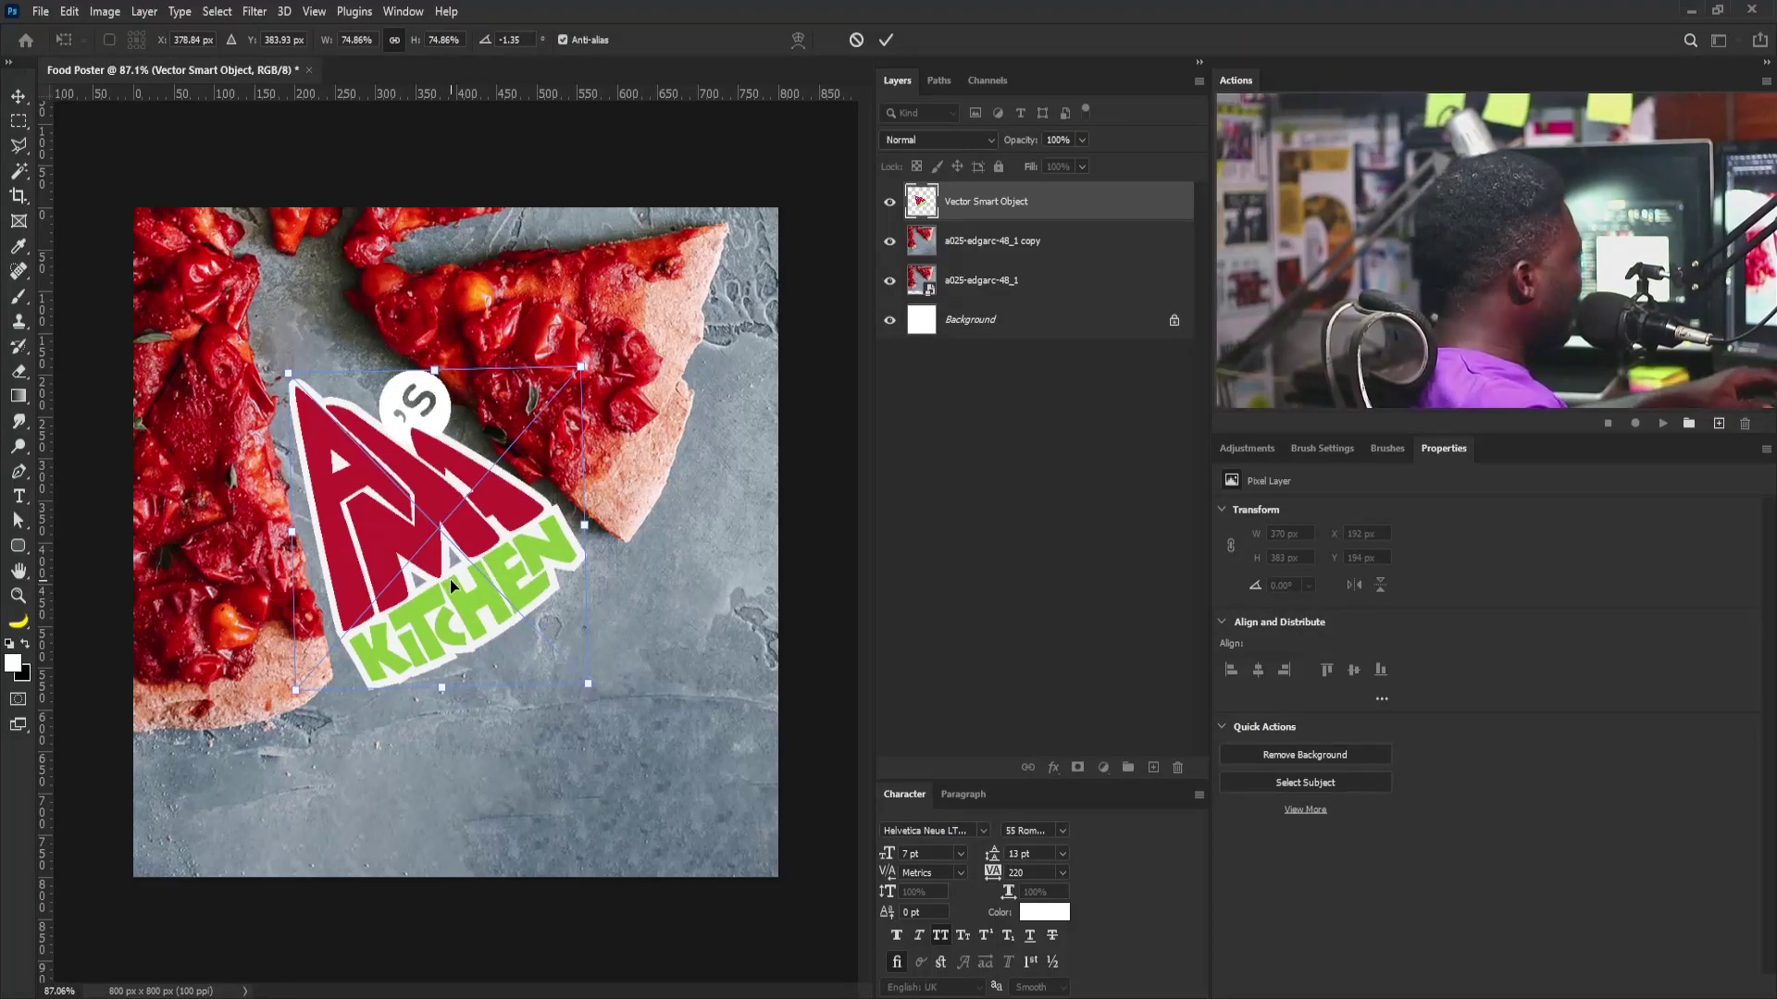
key("Return")
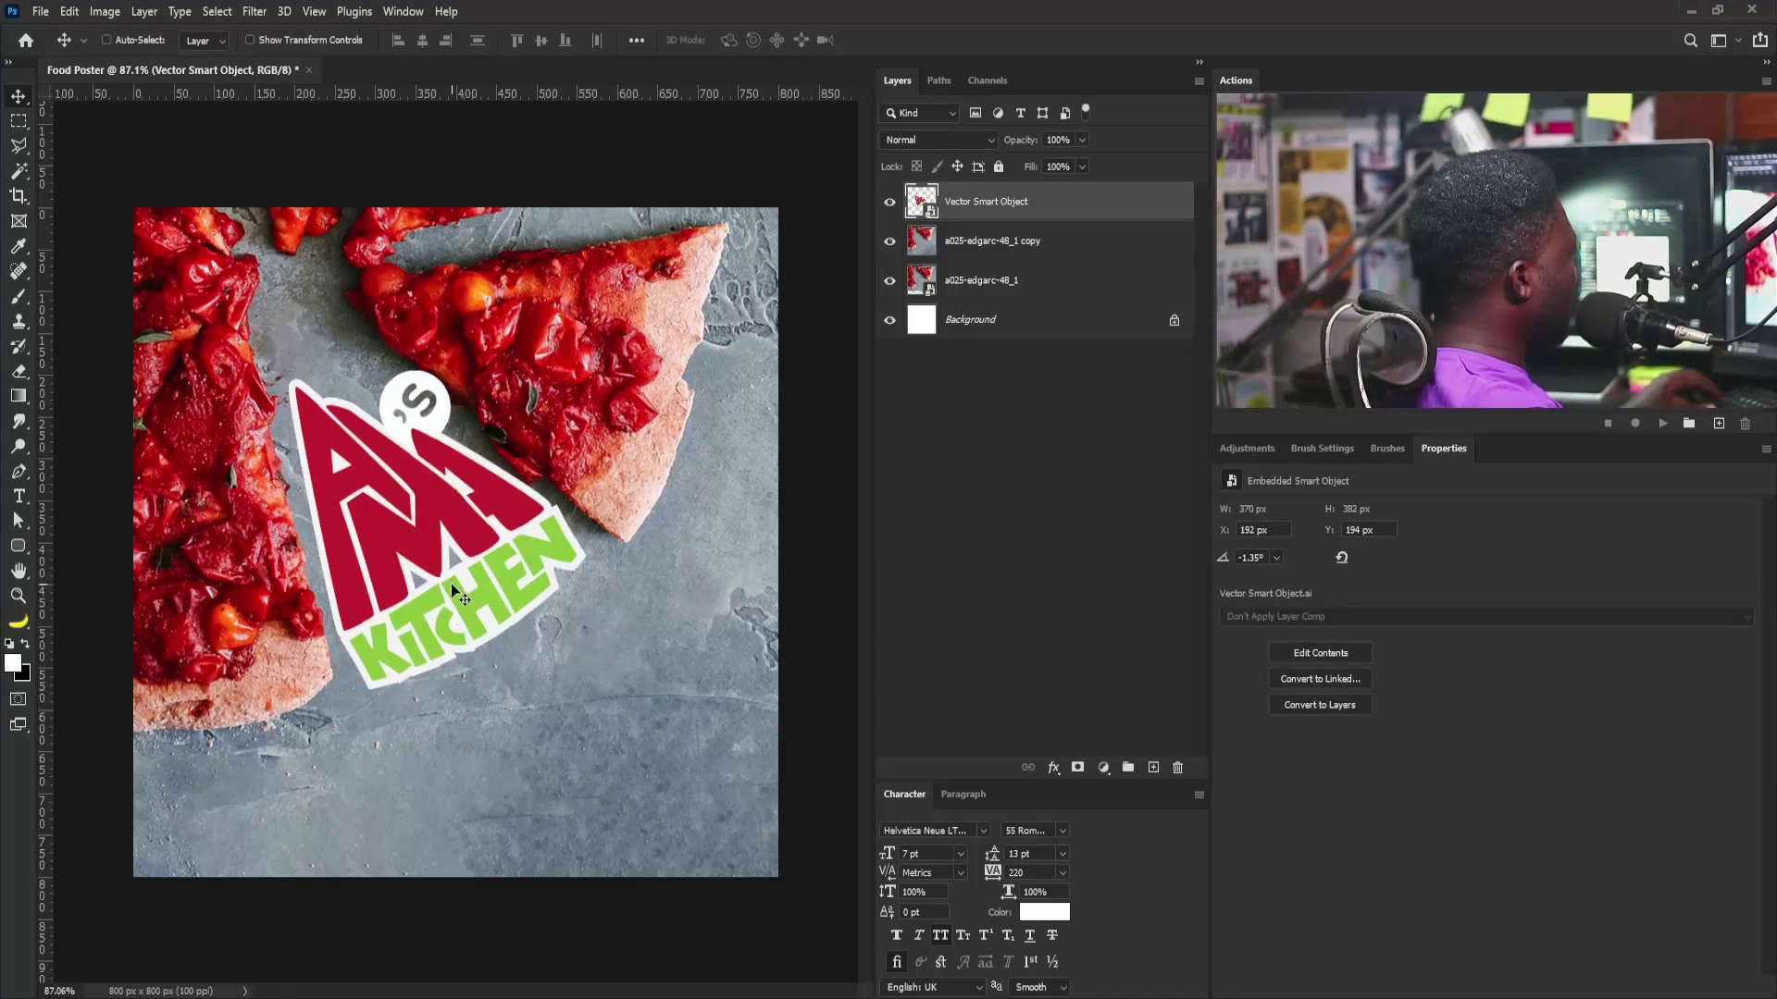
Step: Weather the logo with Blend If by splitting the Underlying Layer's white slider to 150 / 179
left_click(889, 203)
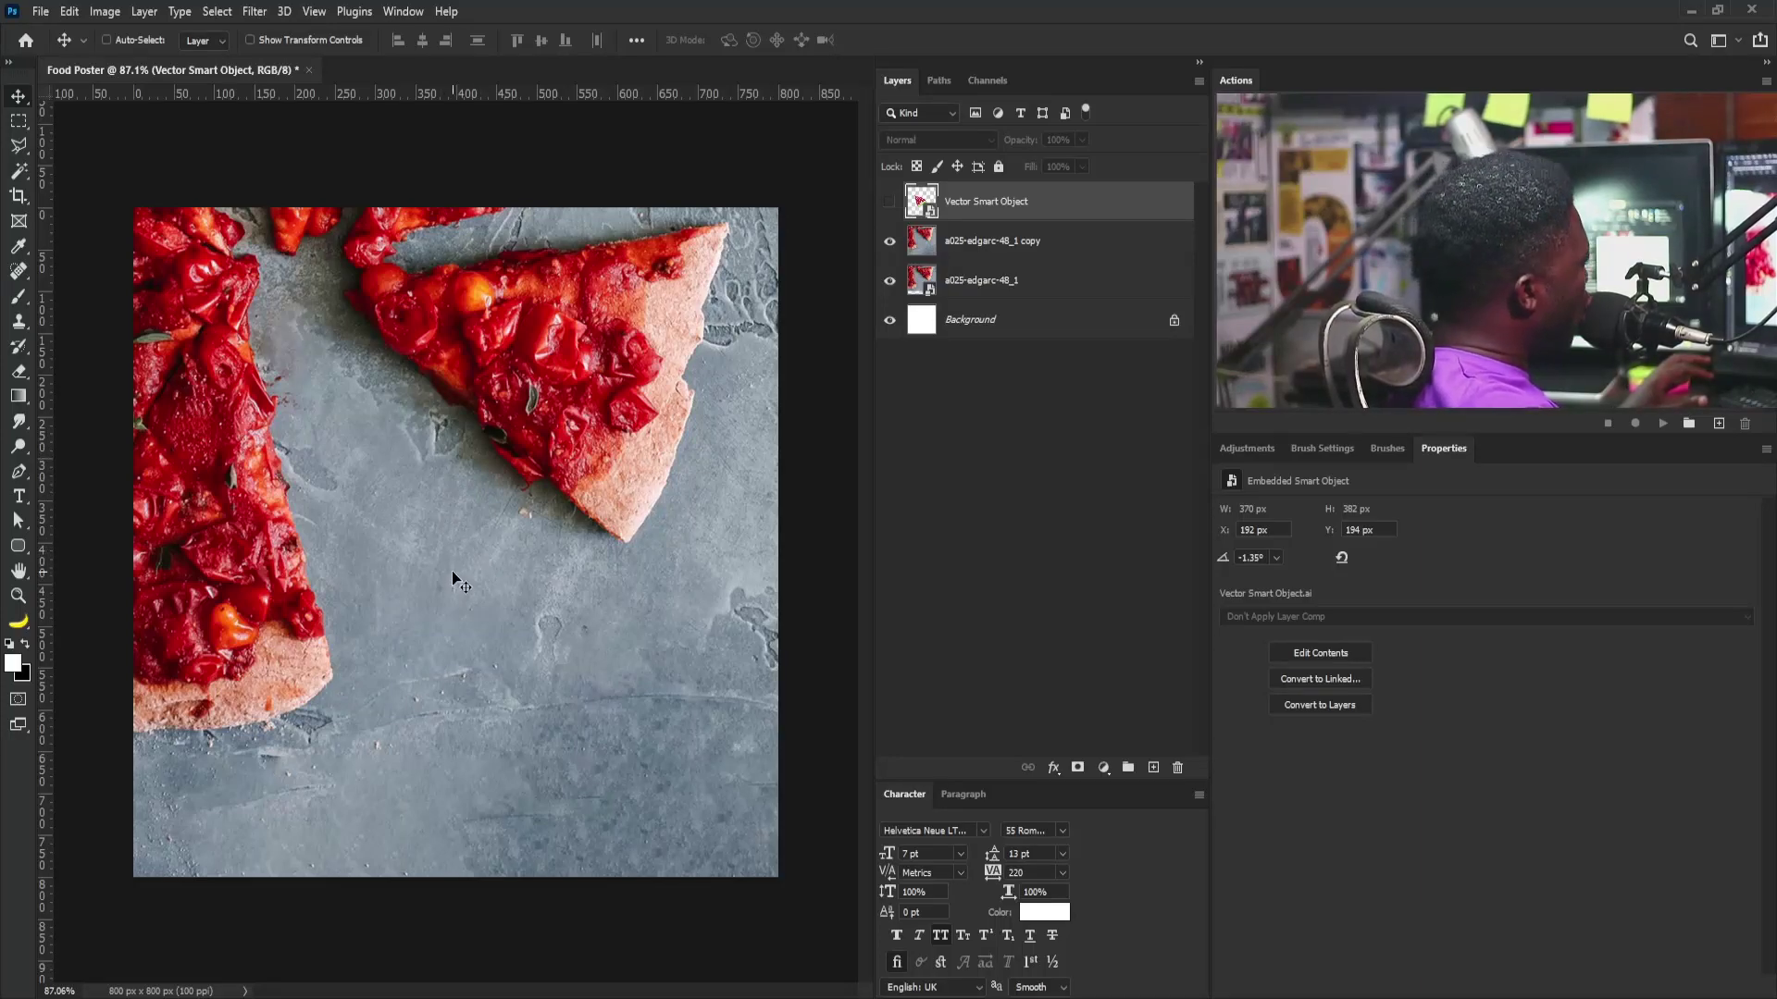
left_click(898, 209)
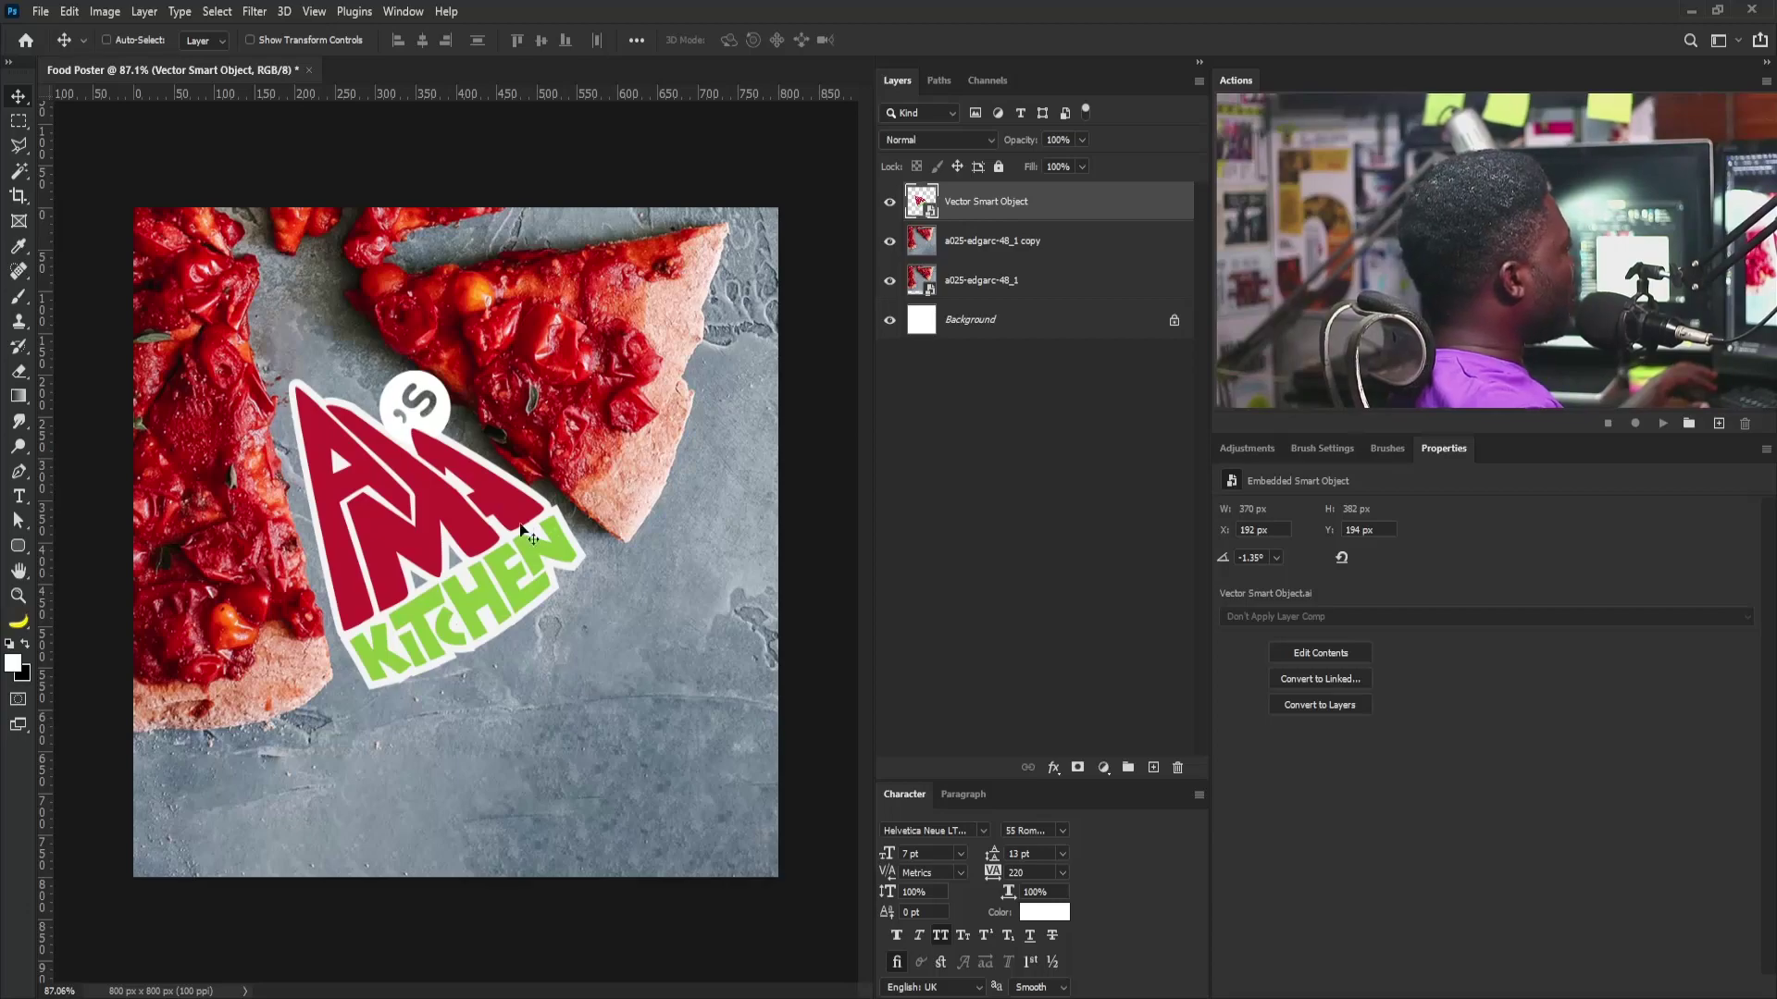
double_click(1170, 205)
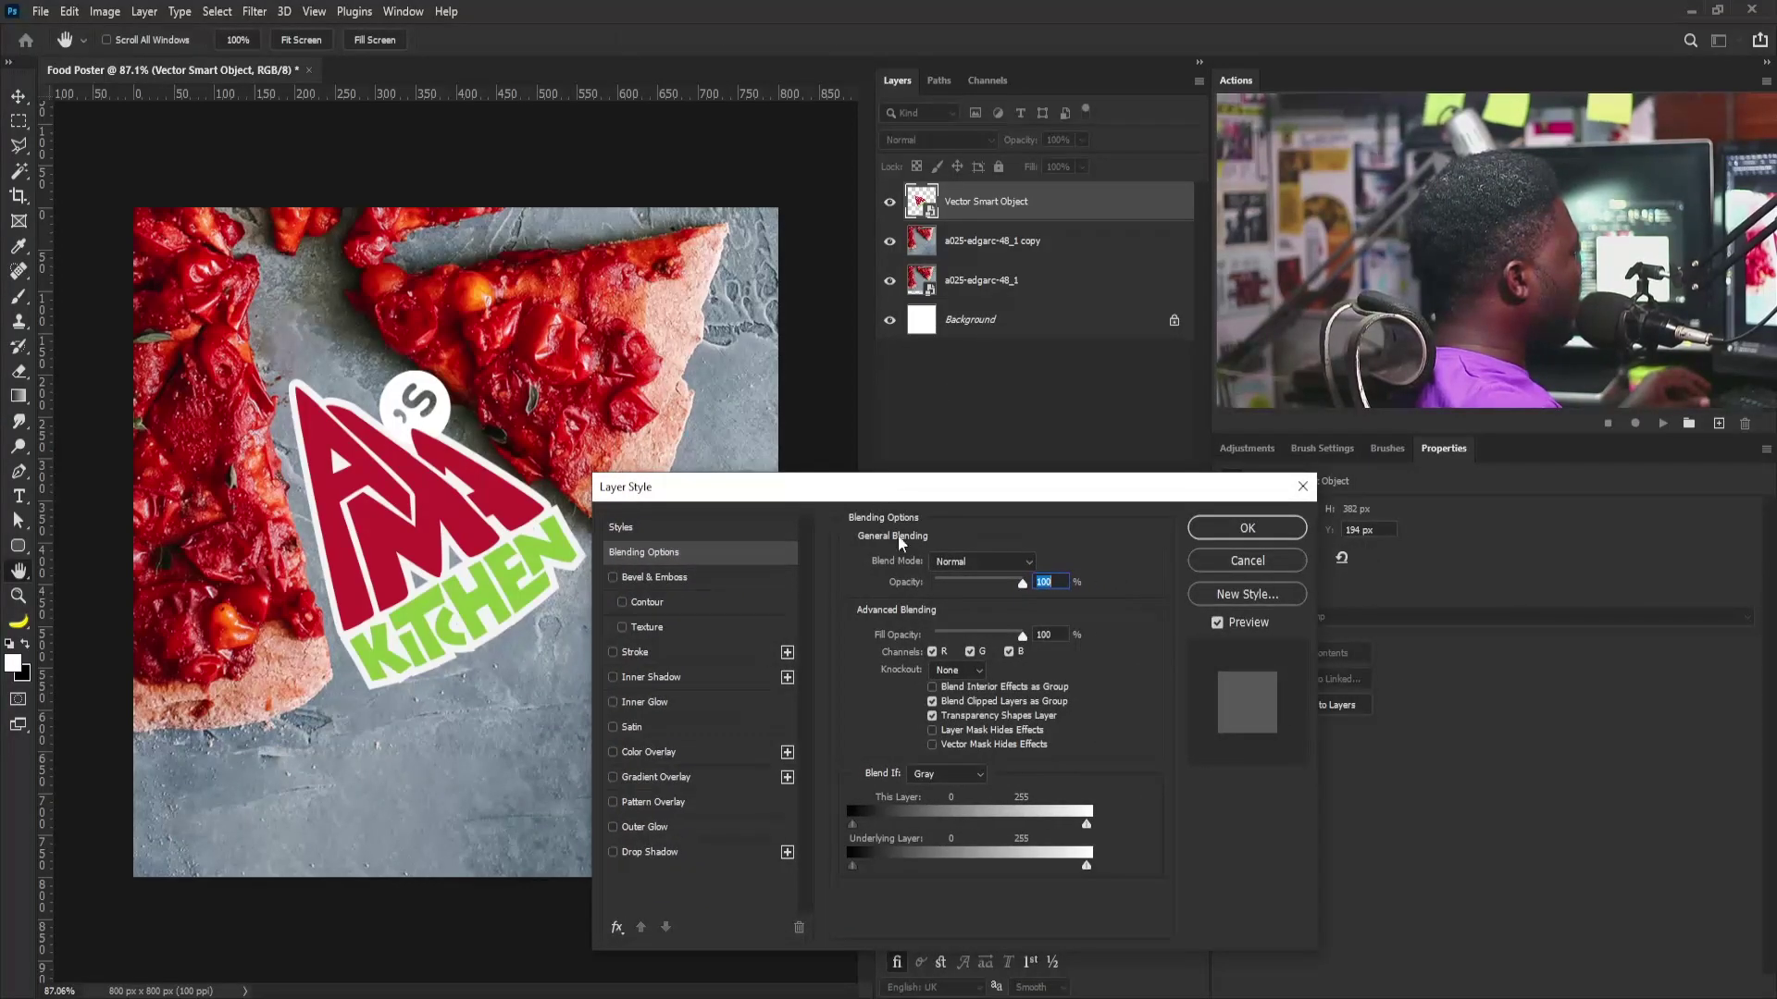
mouse_move(1017, 866)
left_mouse_down()
mouse_move(993, 867)
mouse_move(1046, 867)
left_mouse_up()
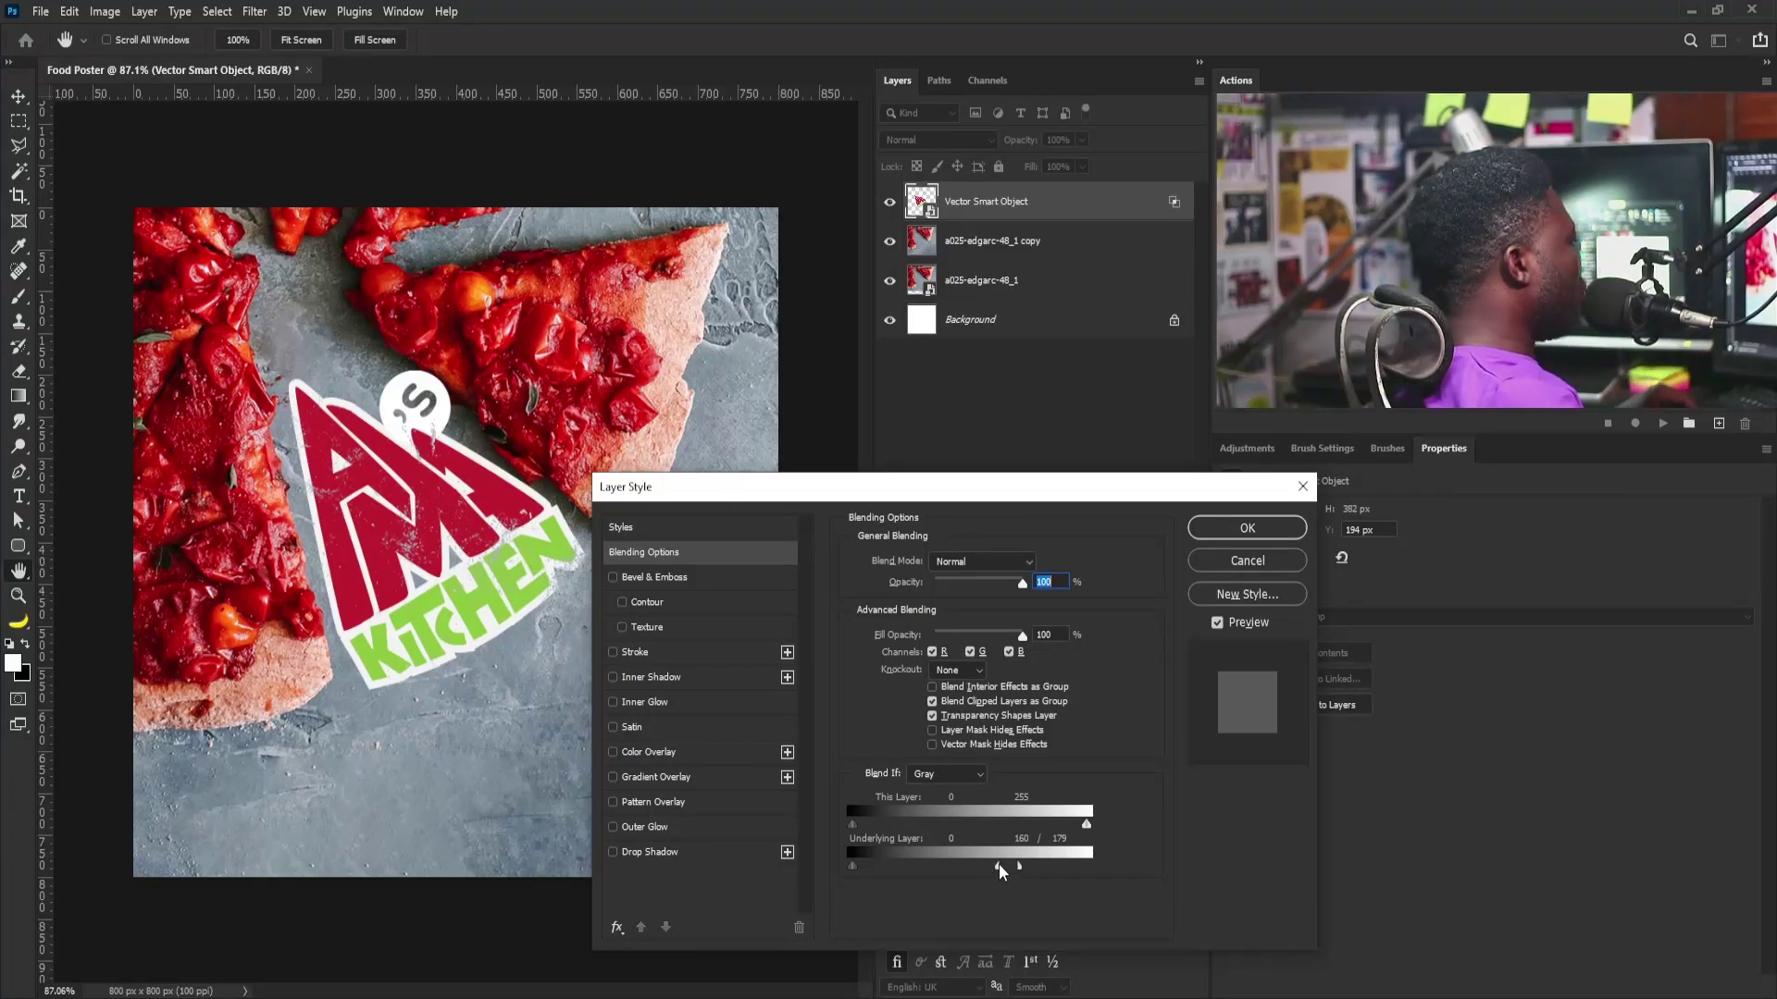
left_click_drag(997, 866, 953, 863)
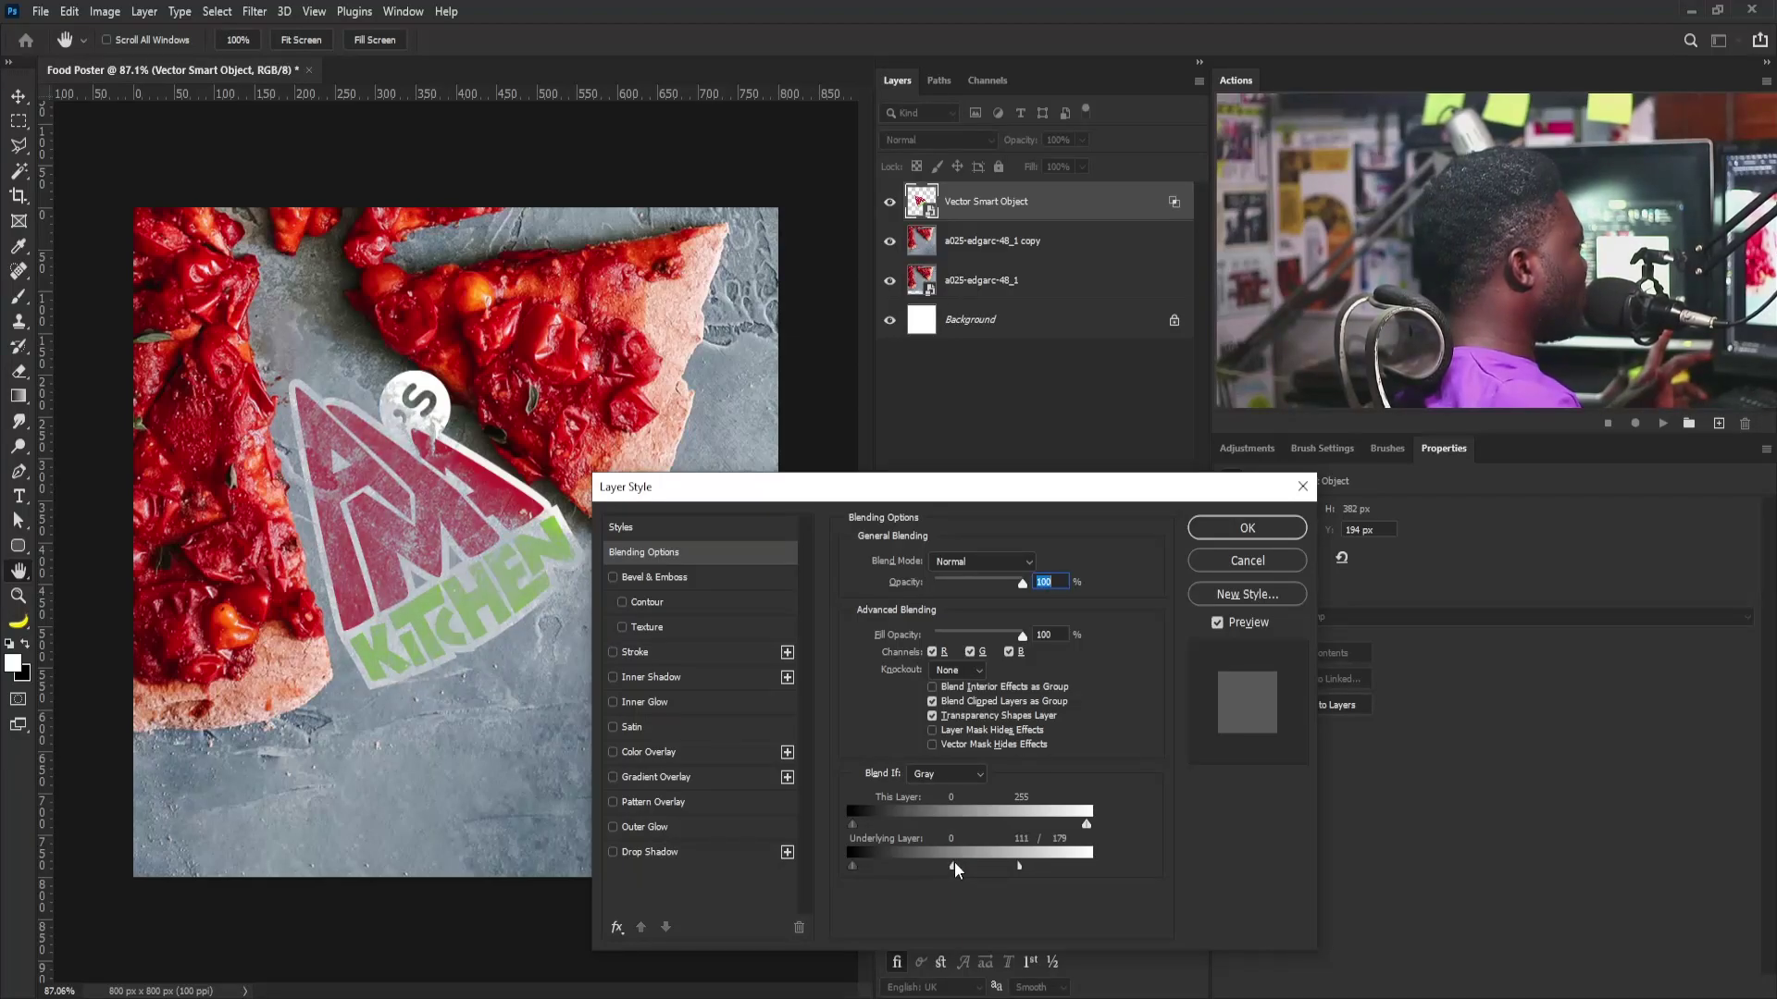
left_click_drag(957, 860, 988, 868)
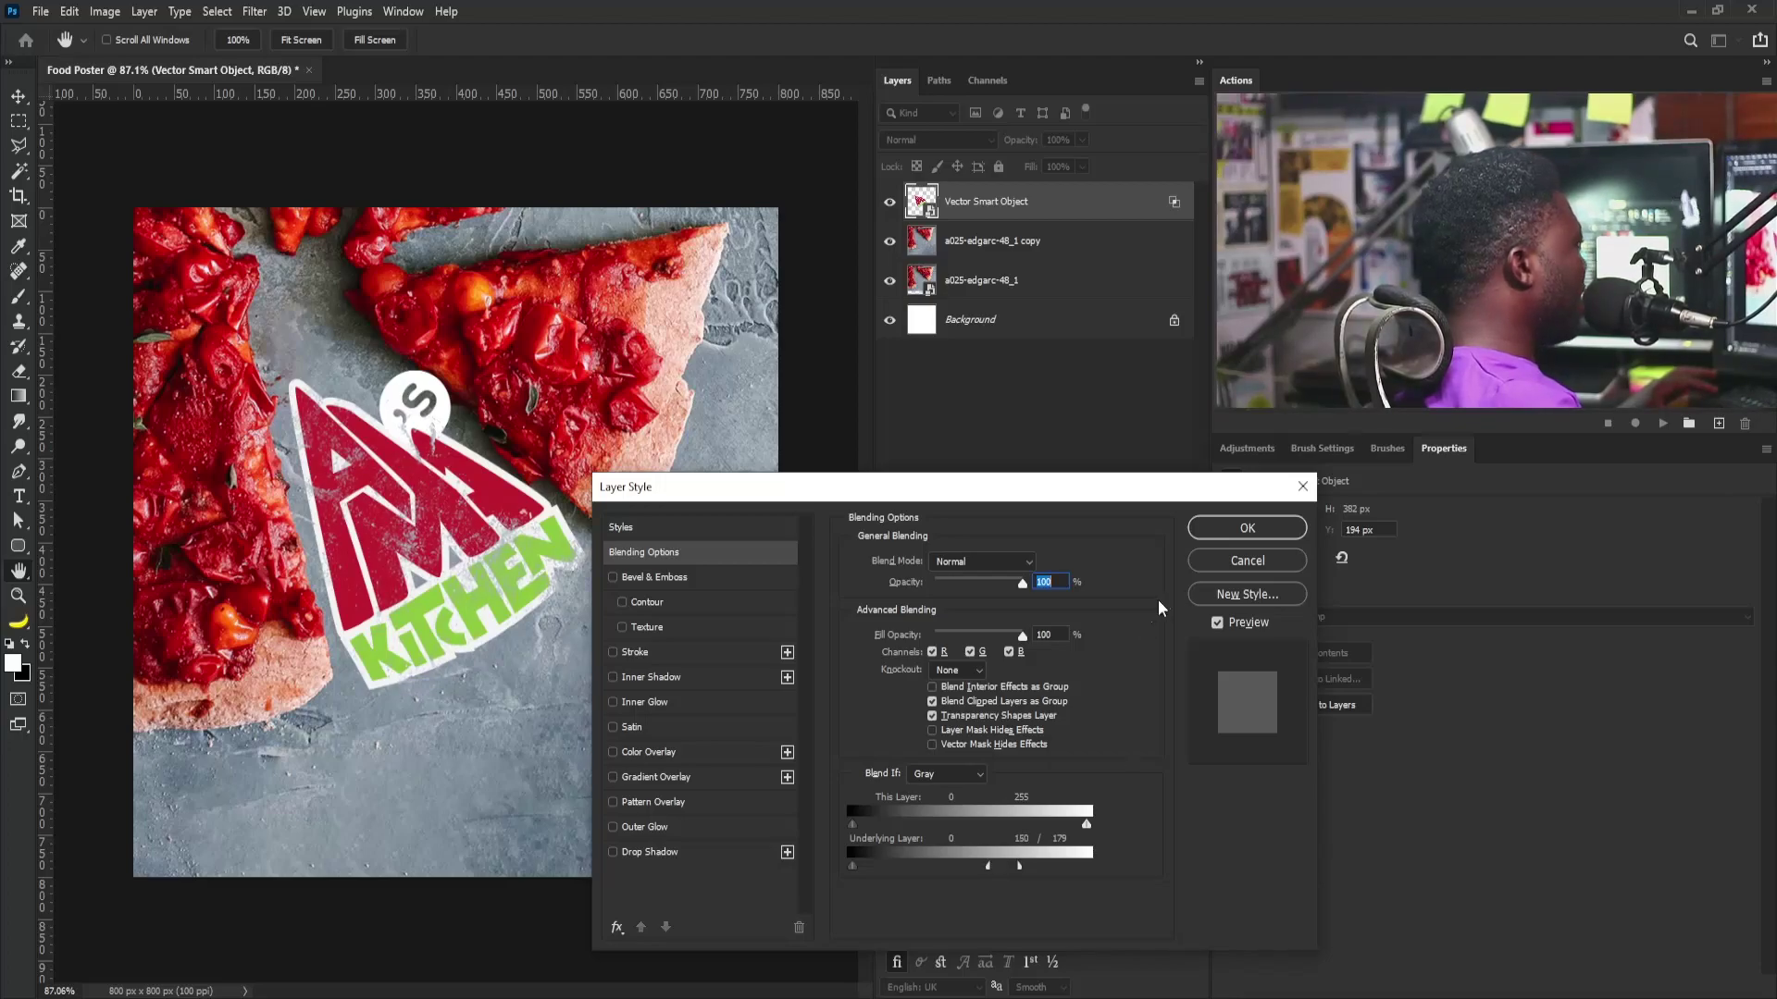
left_click(1253, 524)
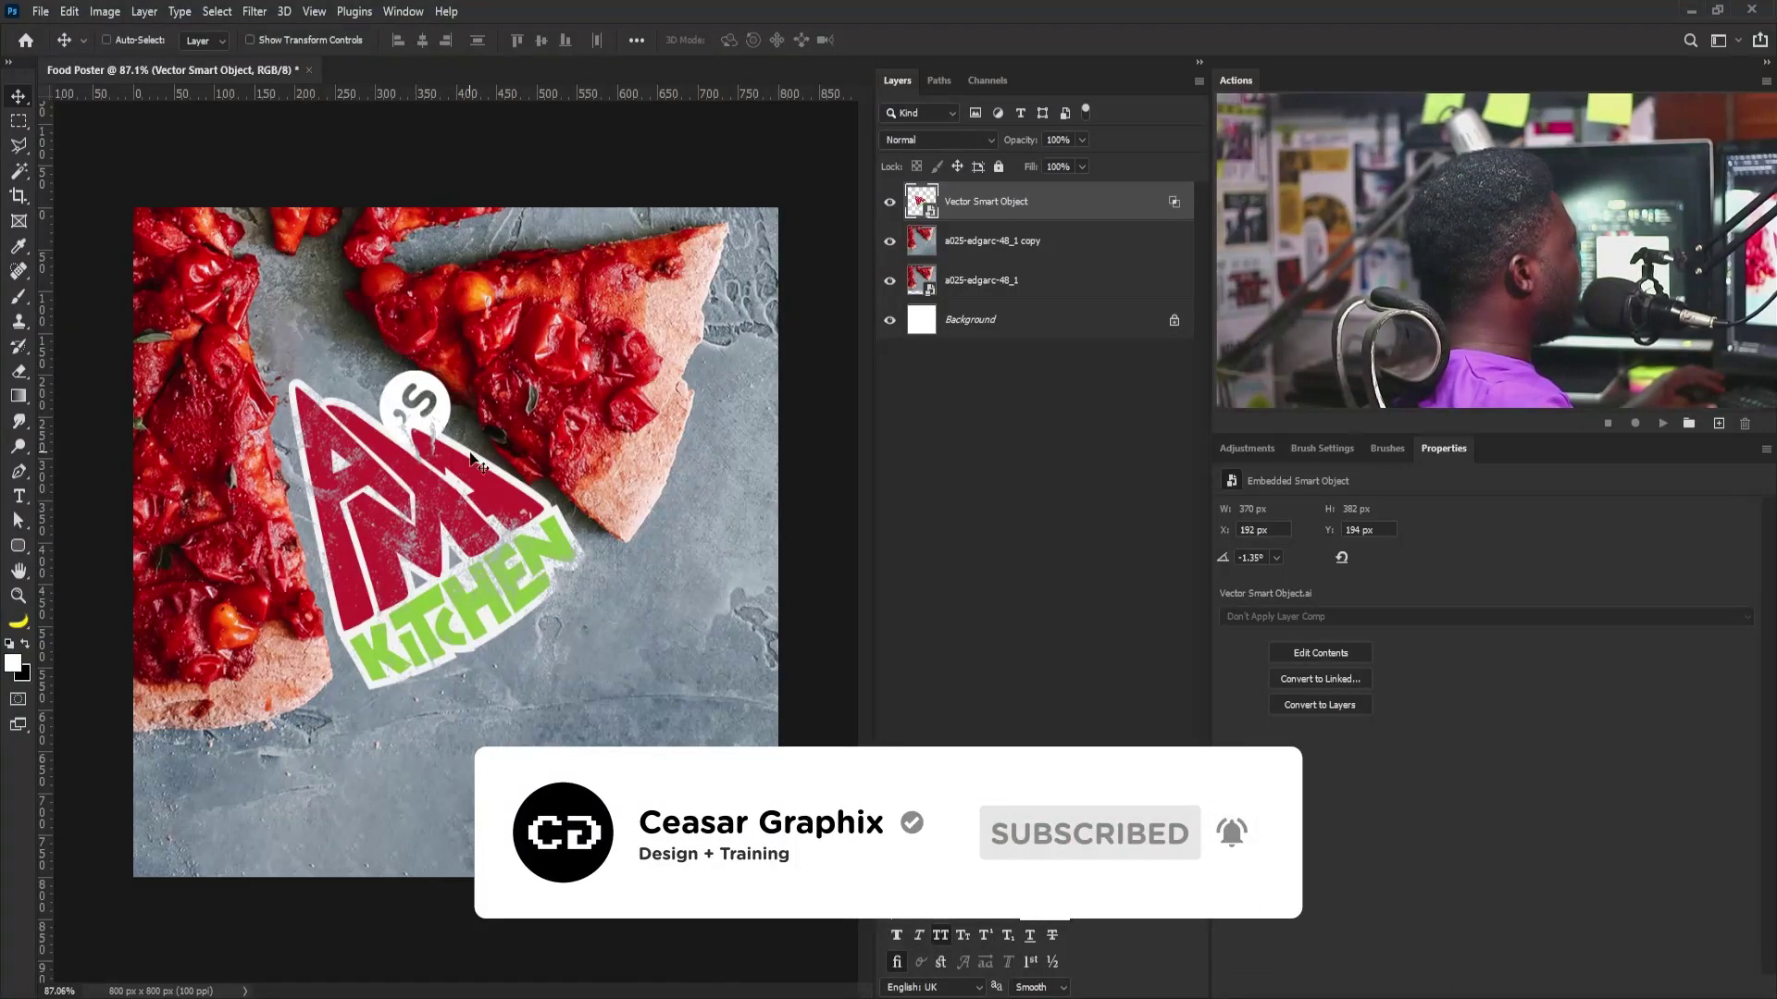
Step: Add a layer mask to the logo layer and ready a soft round brush with black as the foreground colour
key("ctrl+0")
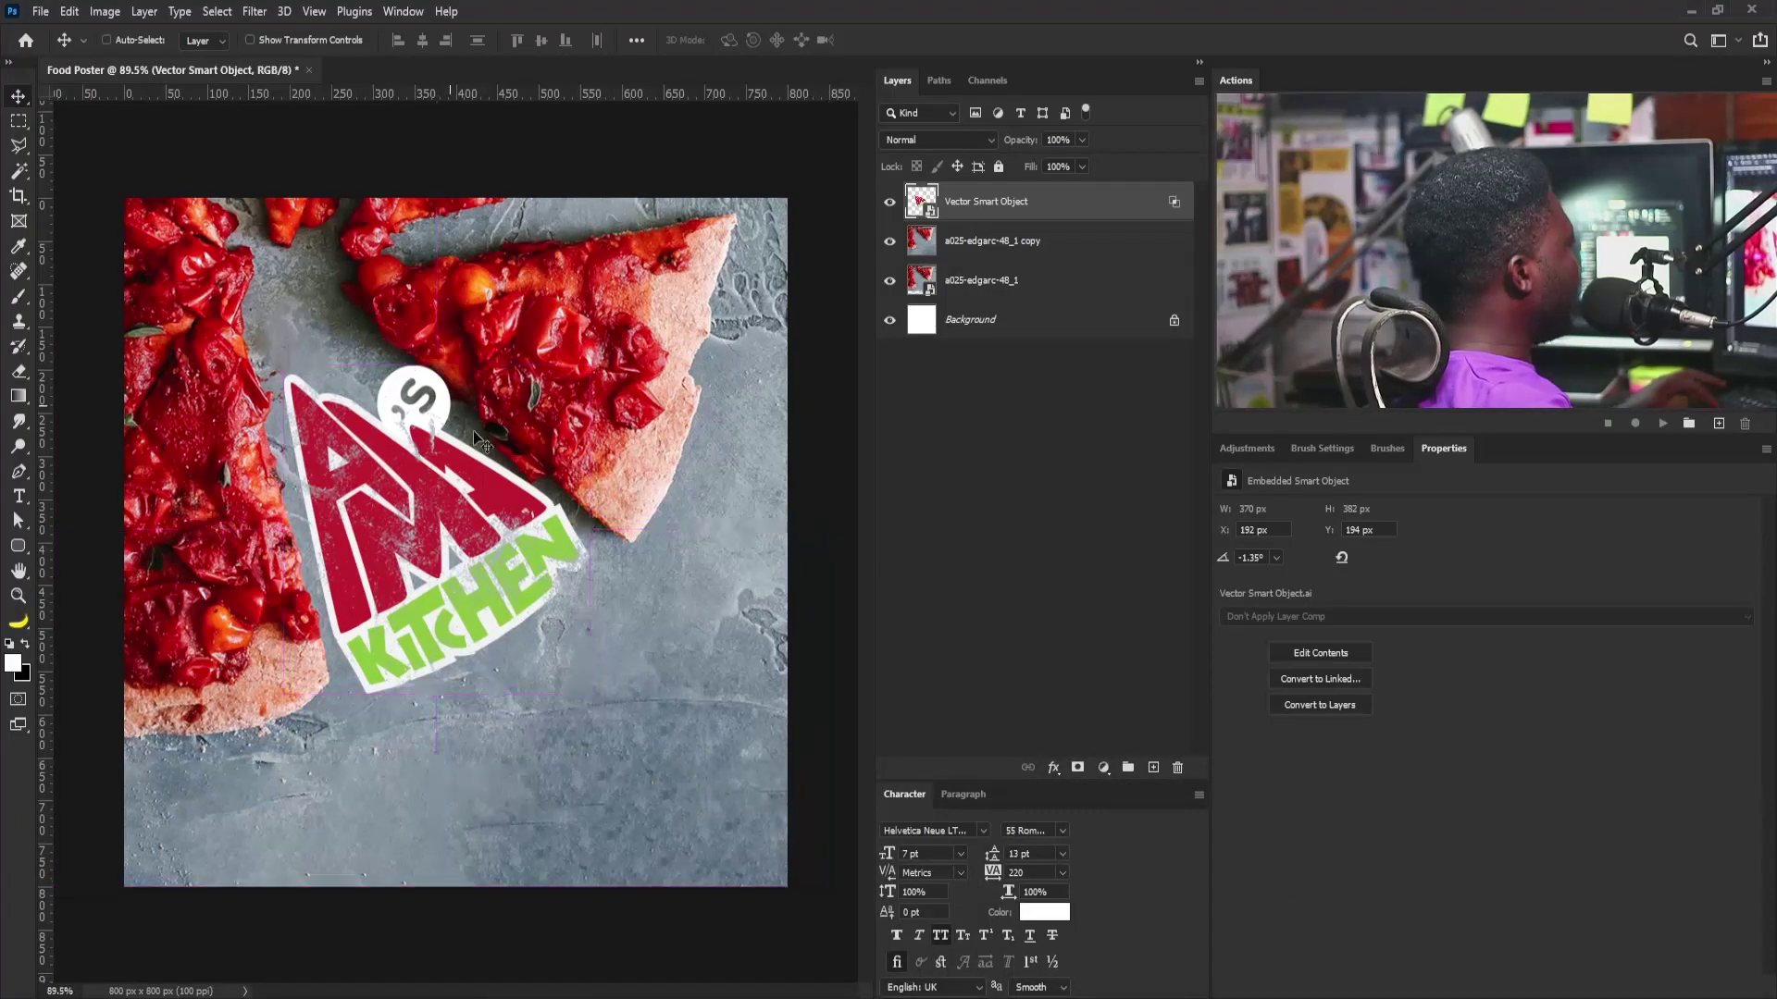
left_click_drag(390, 358, 427, 358)
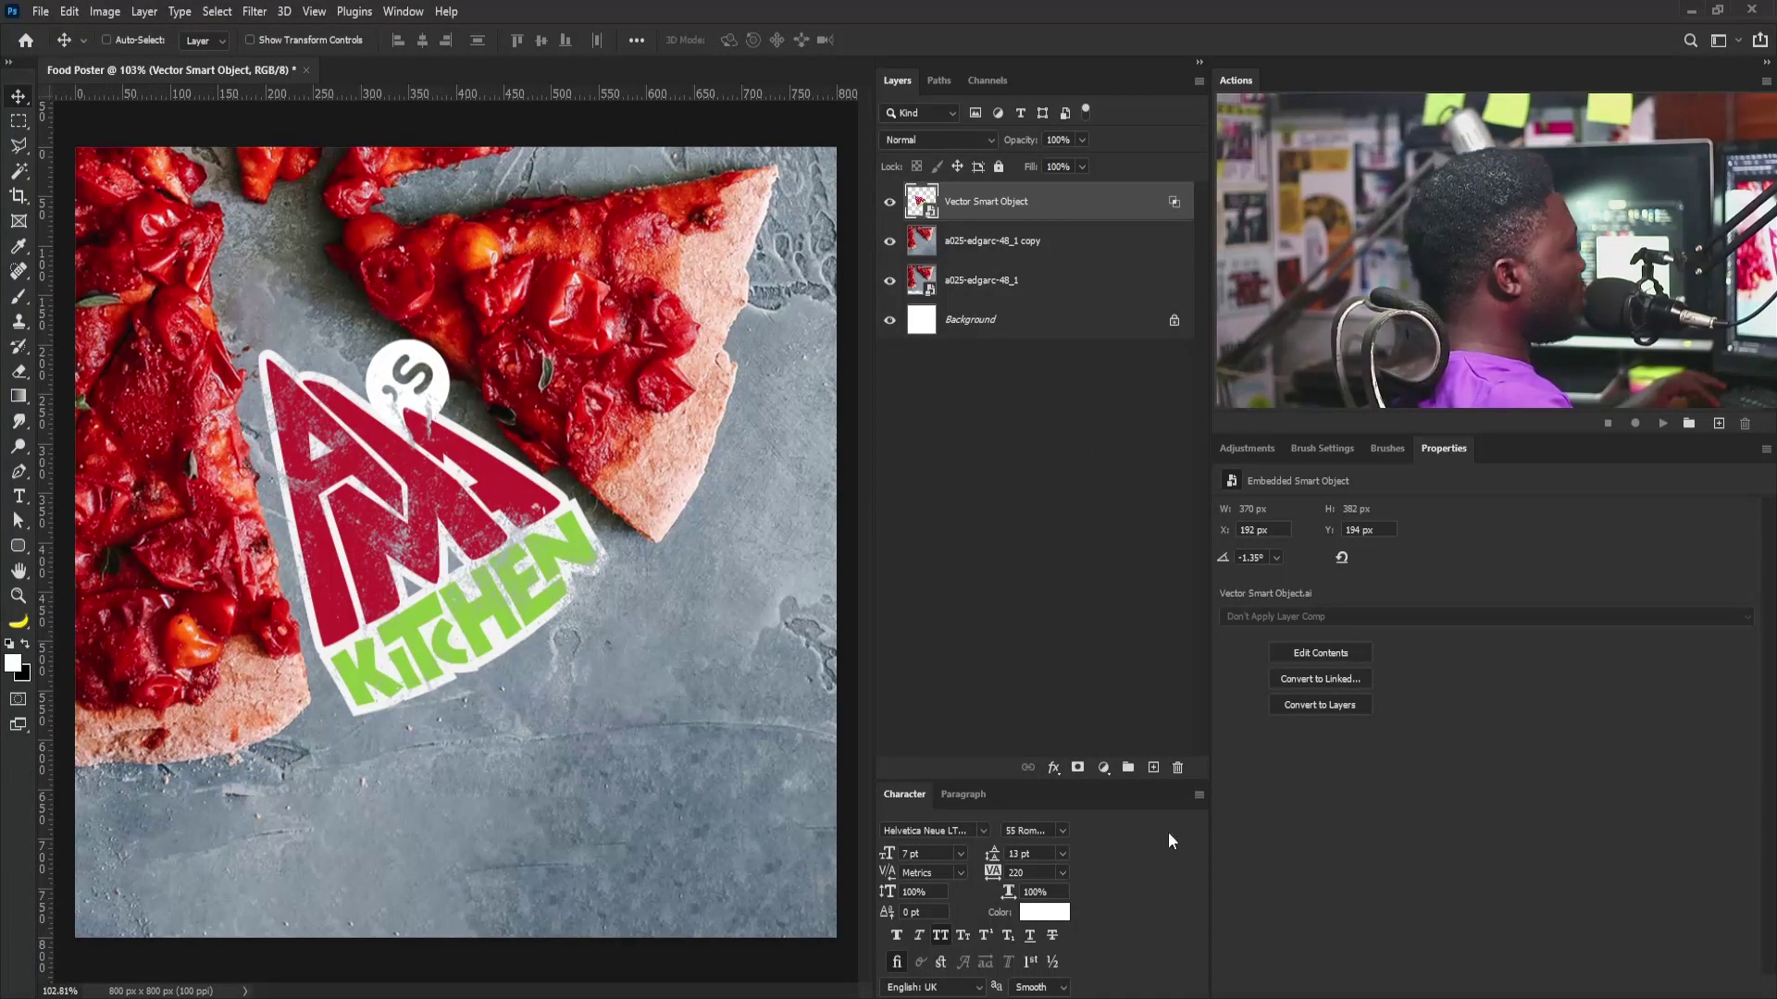
left_click(1079, 769)
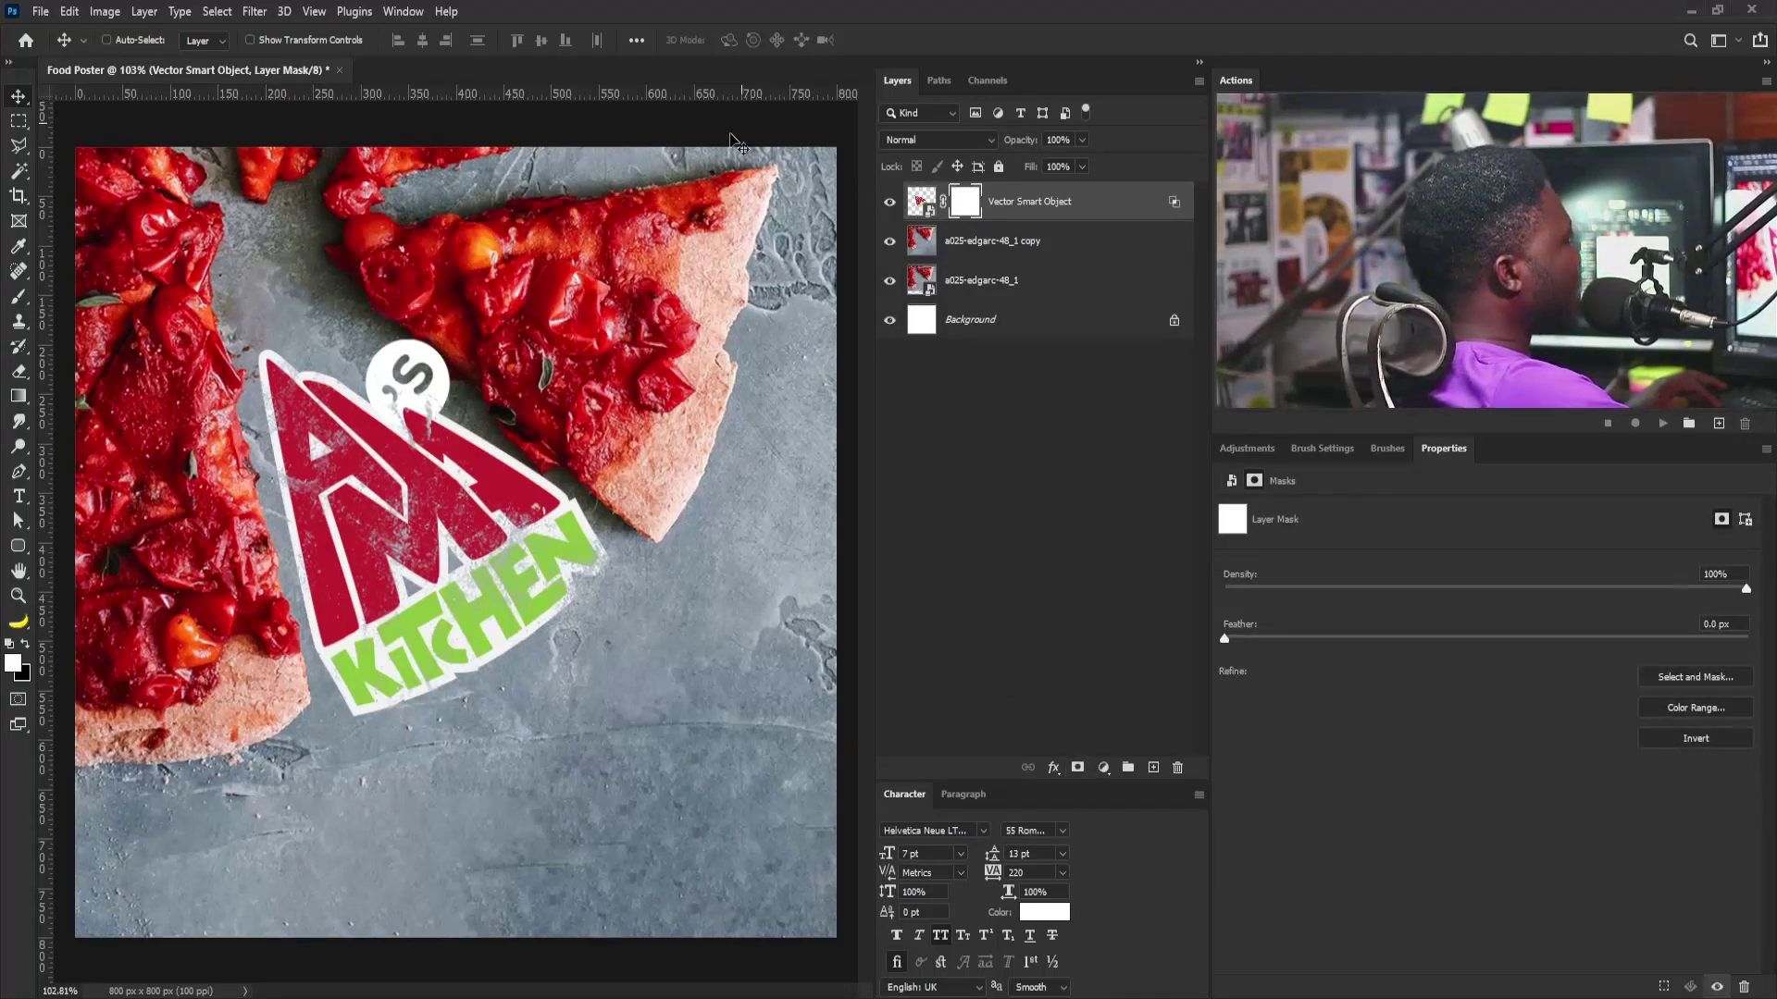
key("b")
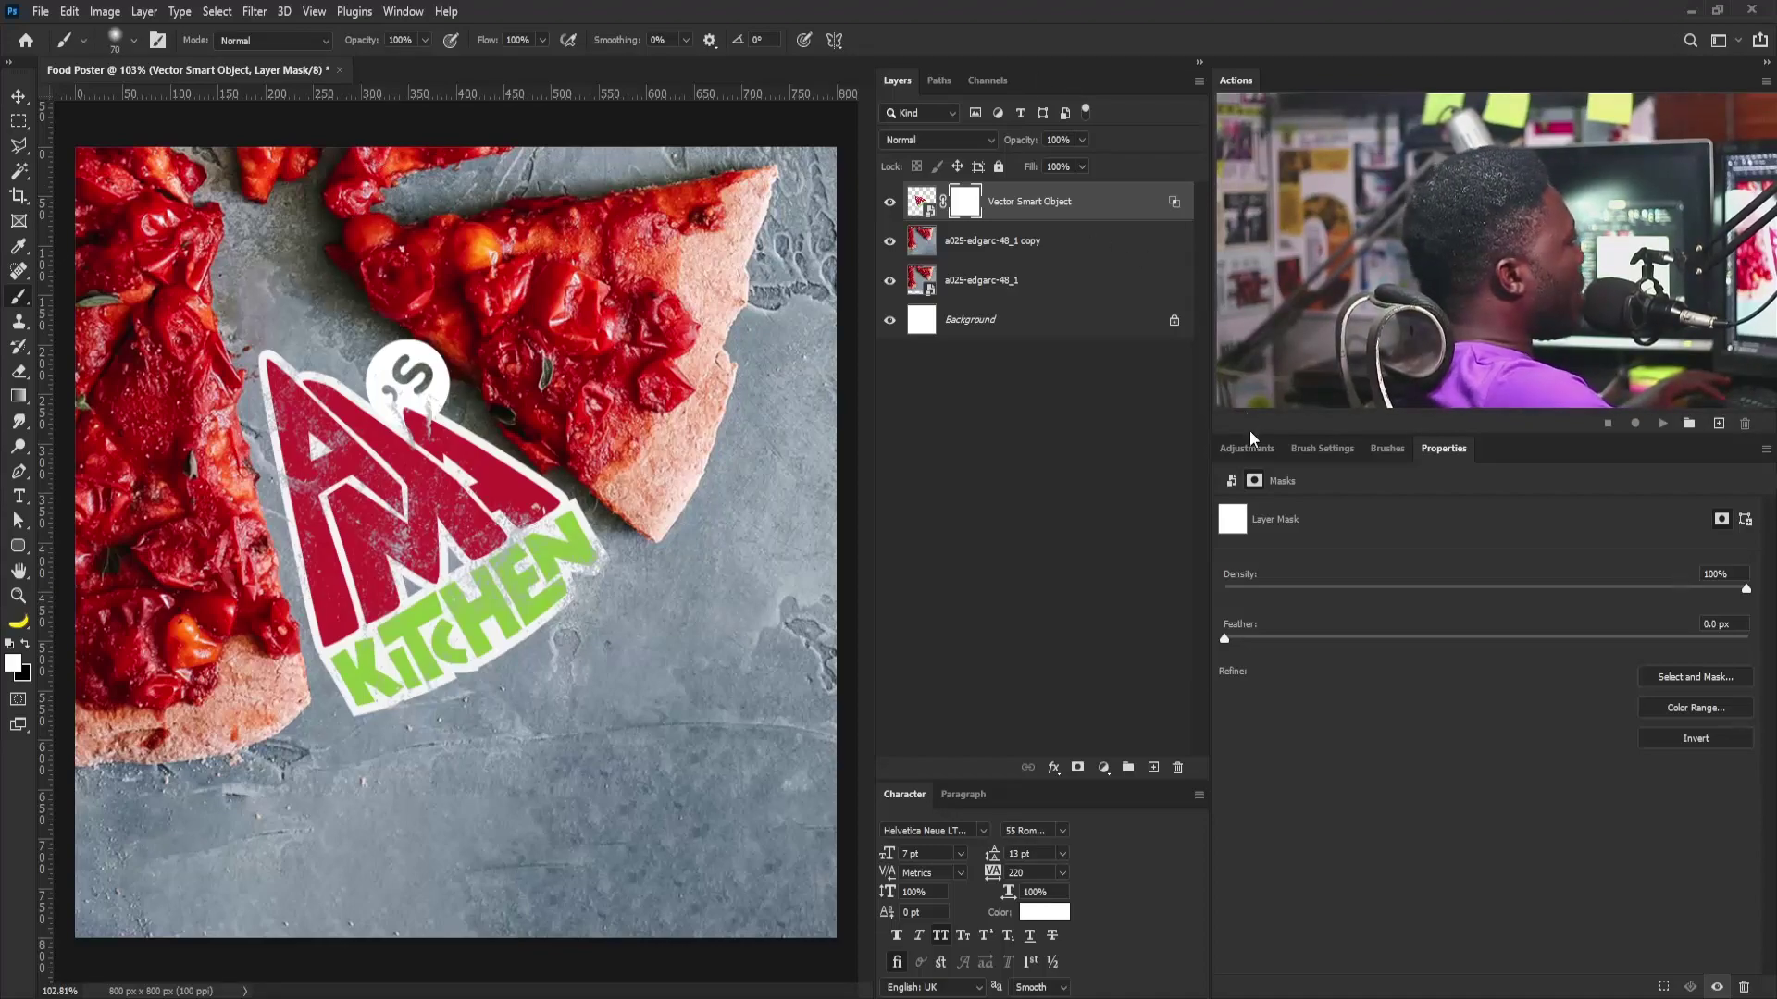
left_click(1313, 447)
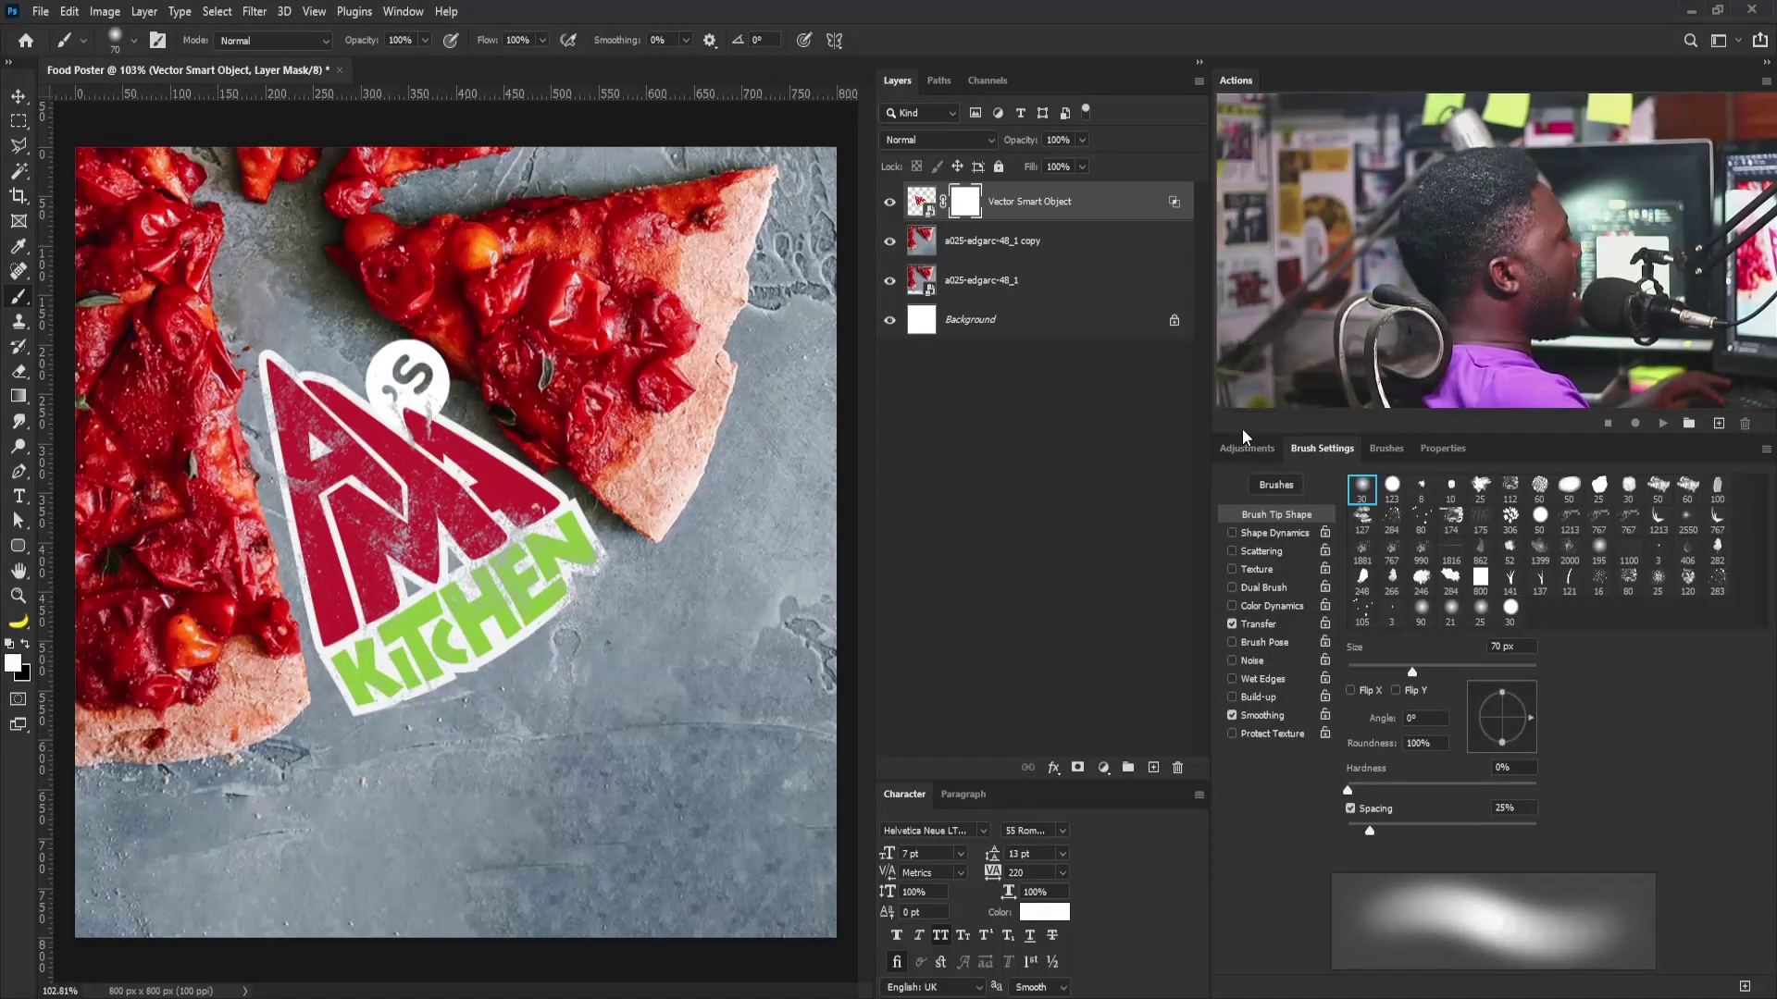
left_click(1232, 625)
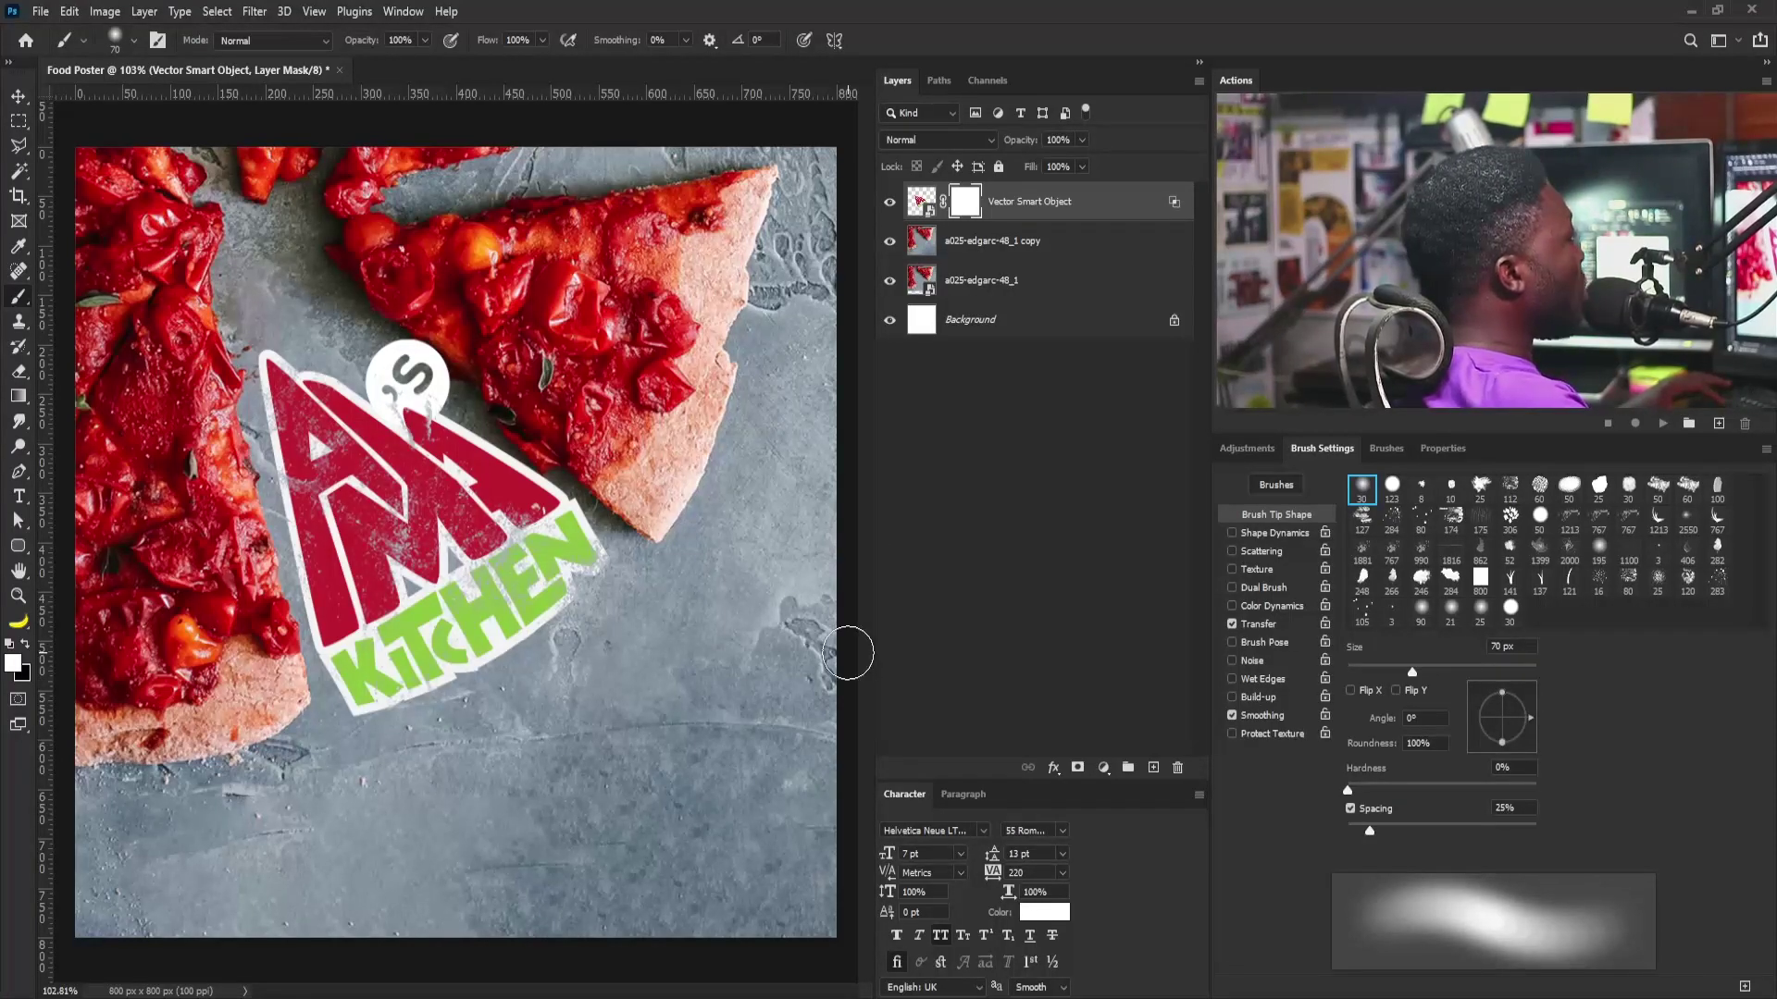
left_click(516, 40)
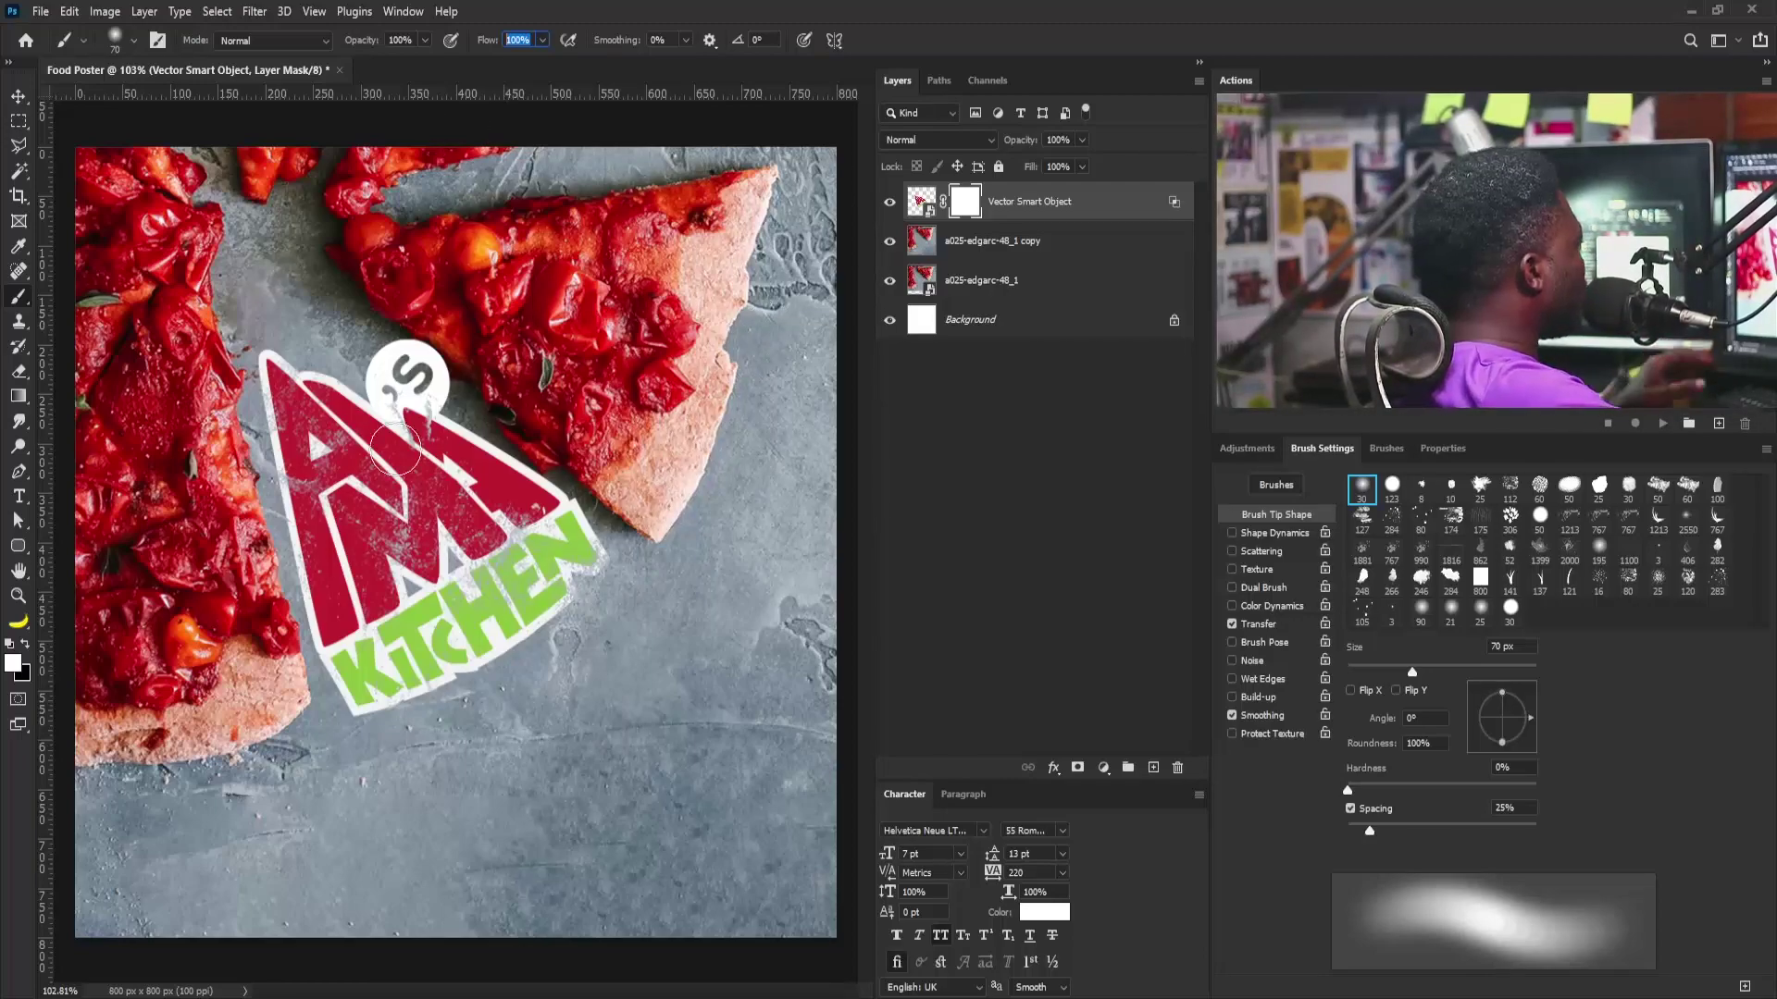
left_click(26, 646)
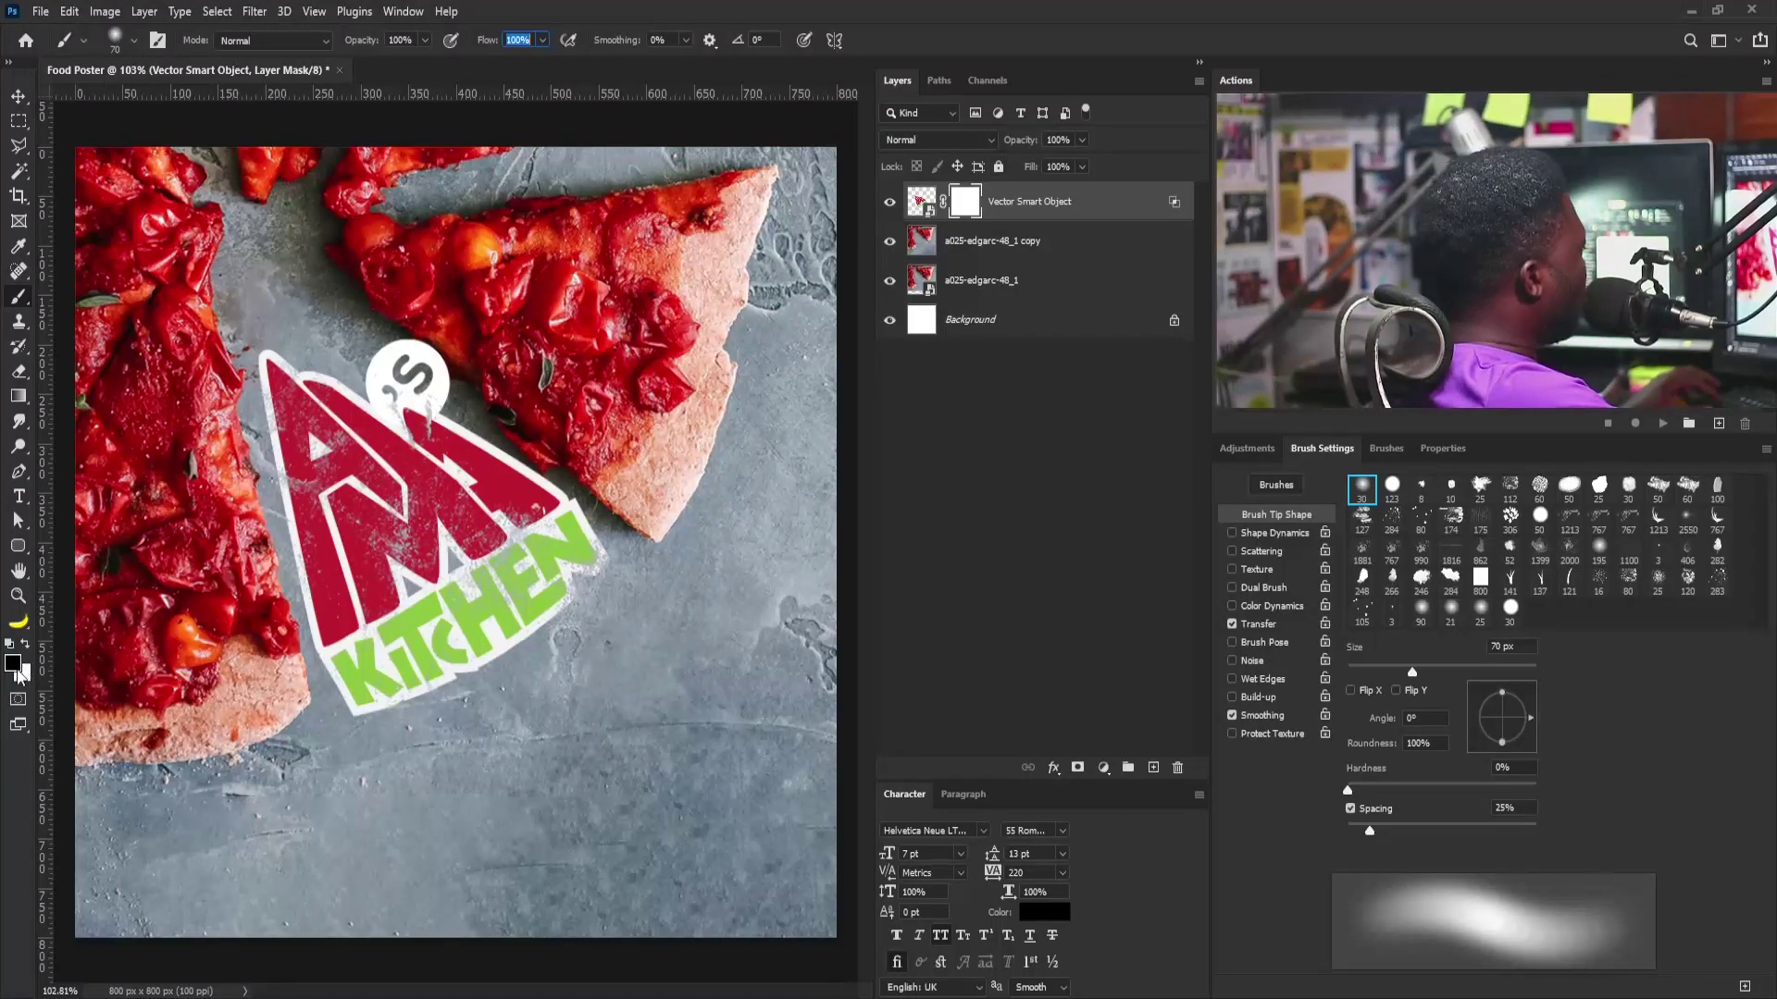
Step: Paint black on the logo's mask to fade the ’S circle's edge beside the pizza, reducing the soft brush to 10 px
scroll(452, 370, "up", 3)
key("bracketleft")
key("bracketleft")
key("bracketleft")
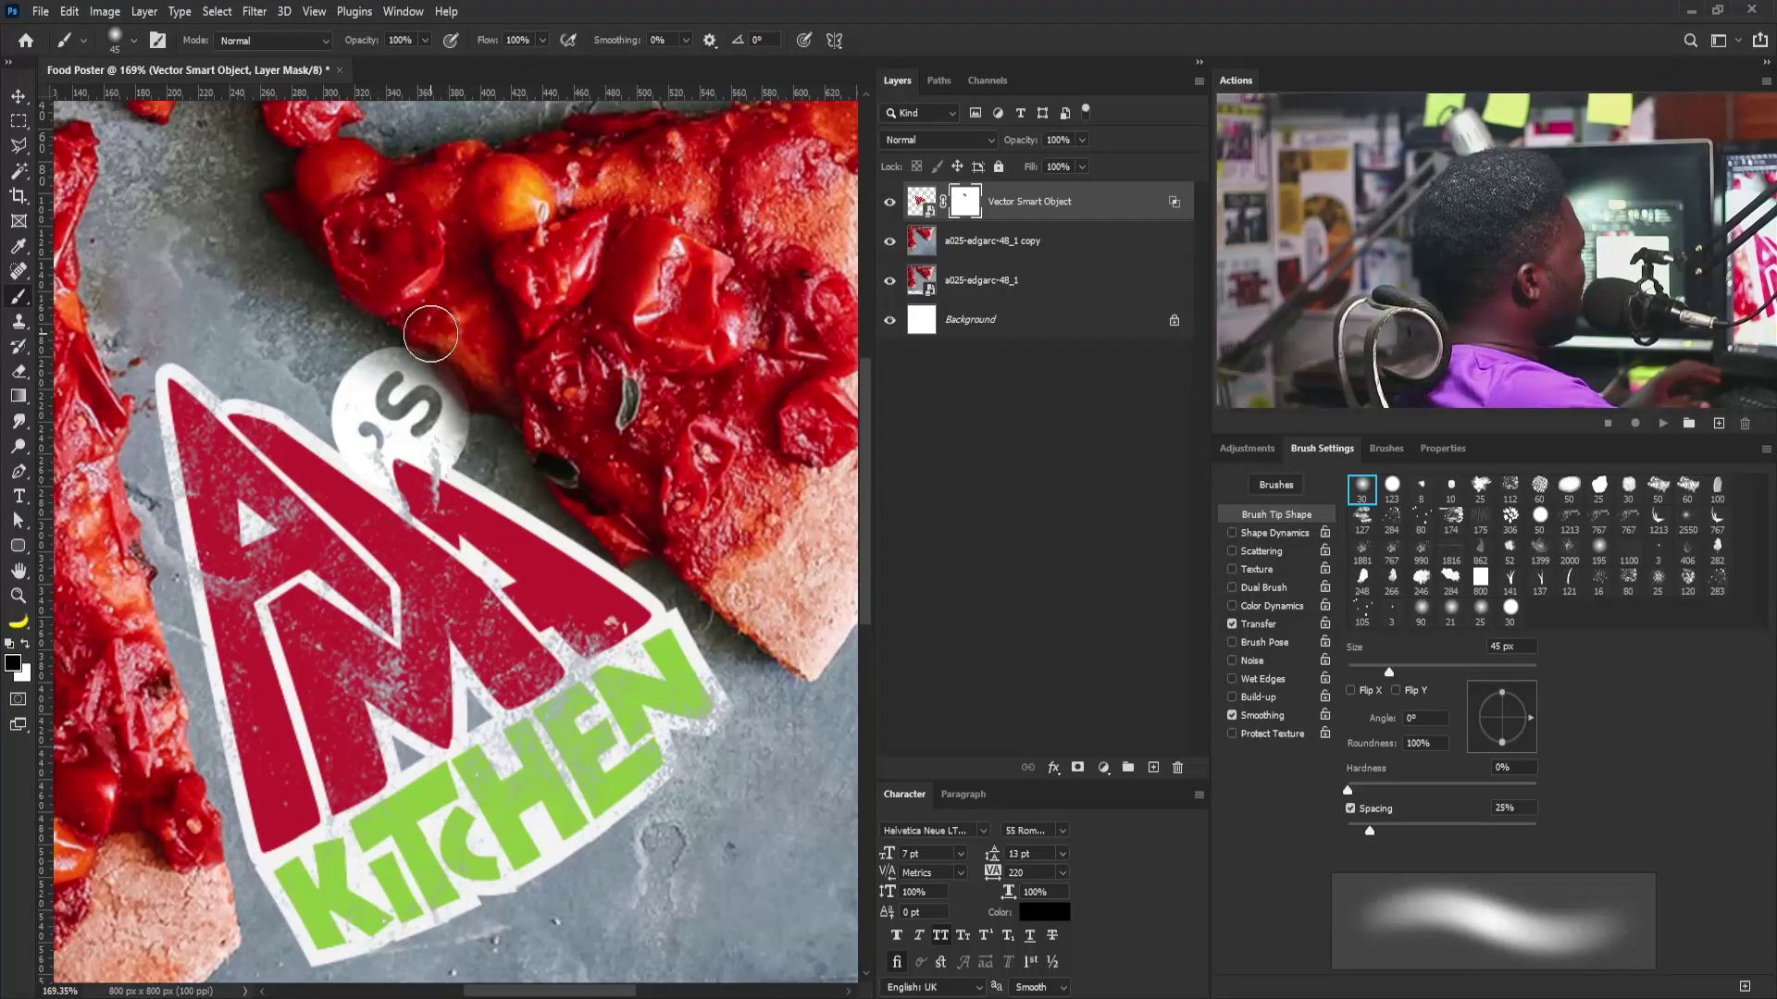
key("bracketleft")
key("bracketleft")
key("bracketleft")
key("bracketleft")
key("bracketleft")
key("bracketleft")
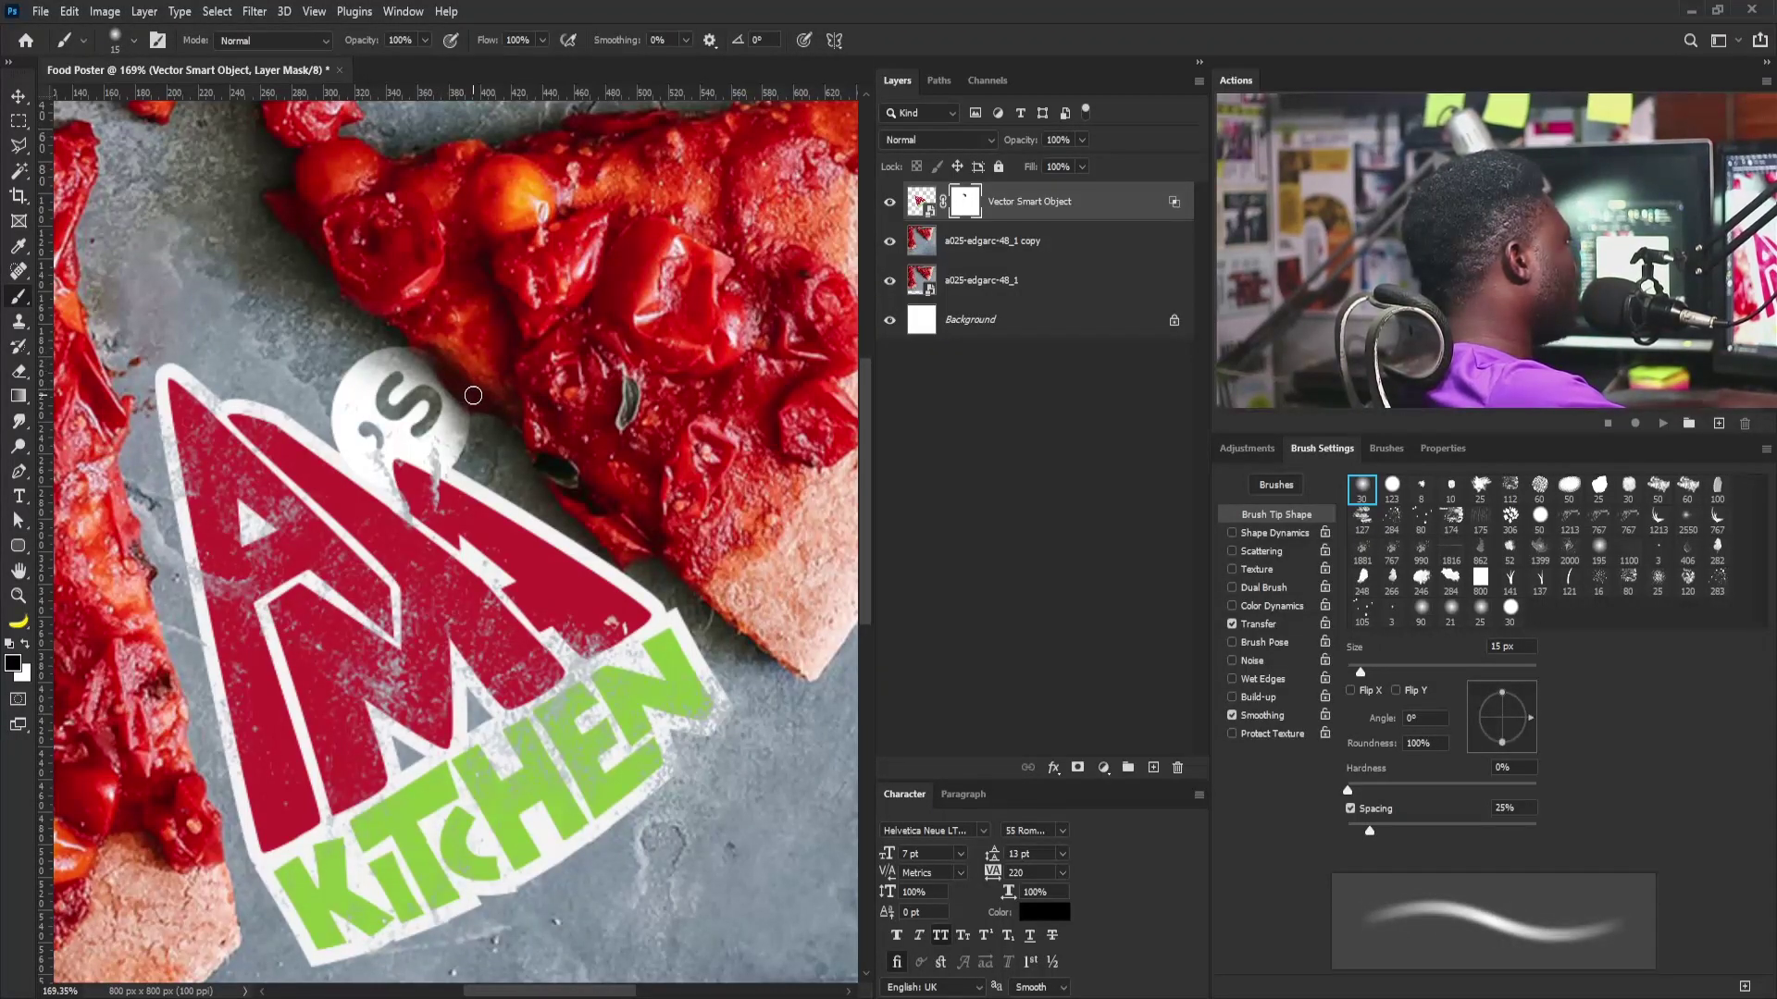
key("bracketleft")
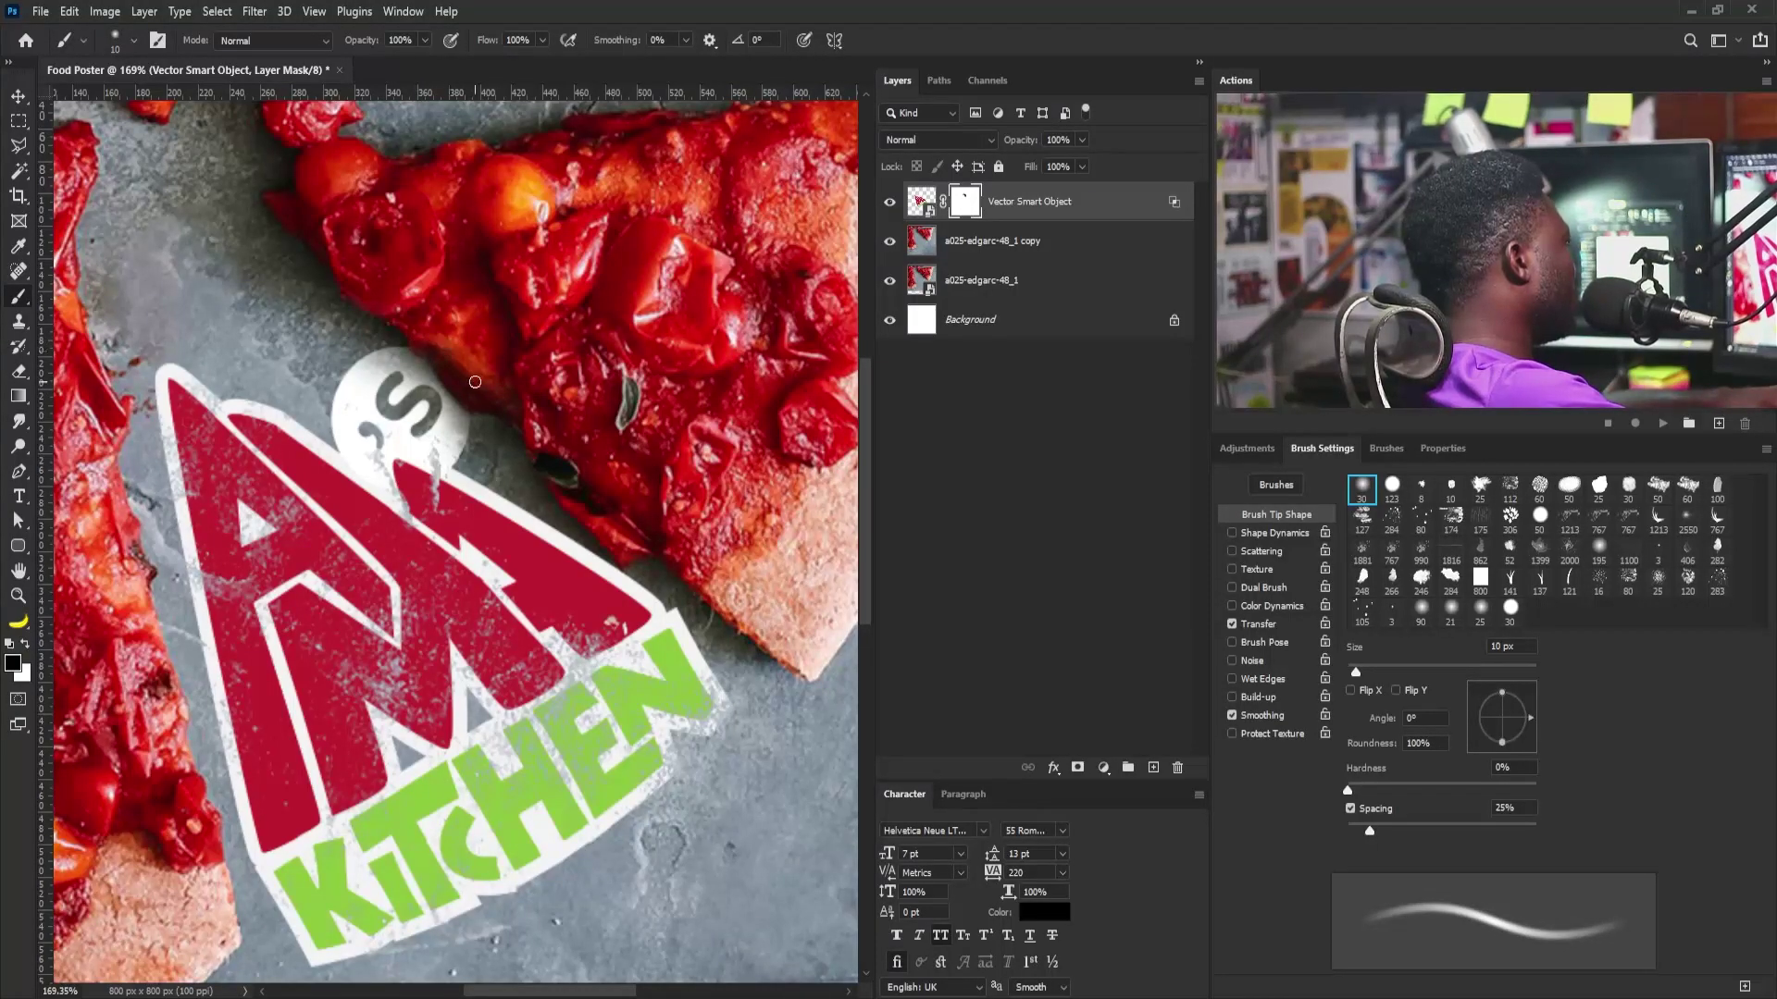
Step: Enlarge the soft brush to 40 px and brush black on the mask over the upper edge of the ’S circle
key("bracketright")
key("bracketright")
key("bracketright")
key("bracketright")
key("bracketright")
key("bracketright")
left_click_drag(467, 289, 395, 333)
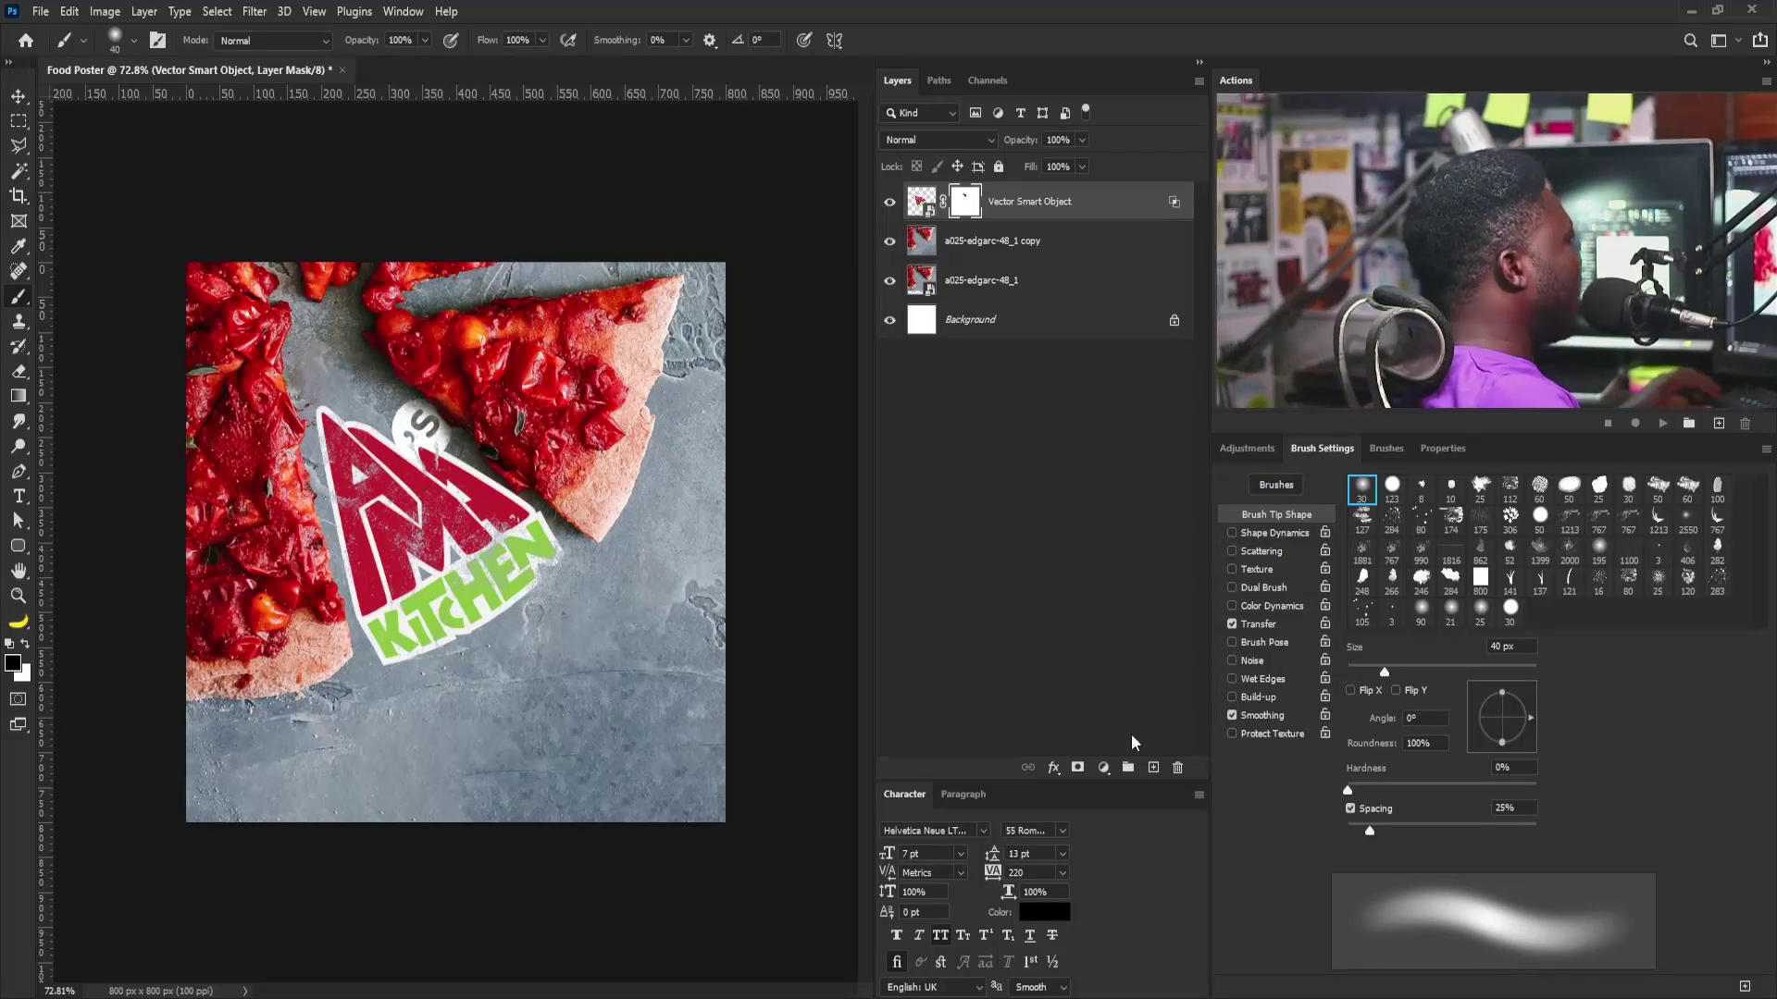
Step: Draw an unfilled ellipse of about 1396 × 1125 px with a white 3 px stroke, curving below the pizza and logo
left_click(1152, 768)
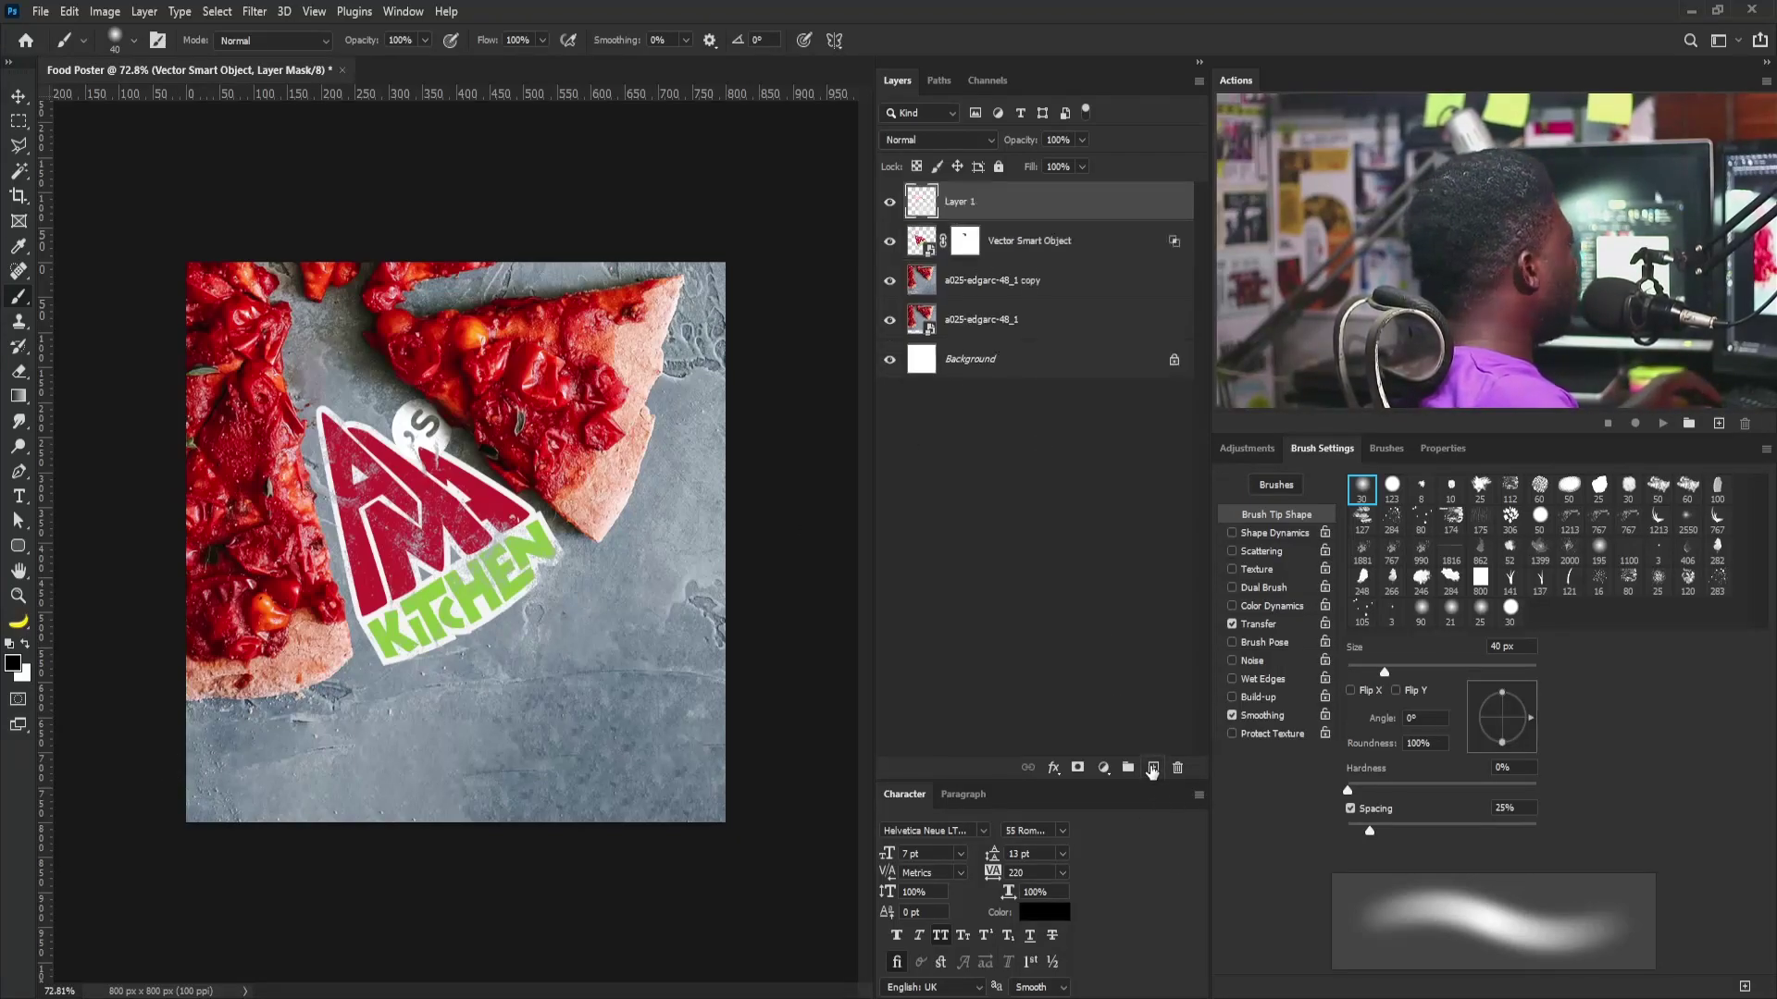
key("x")
right_click(20, 550)
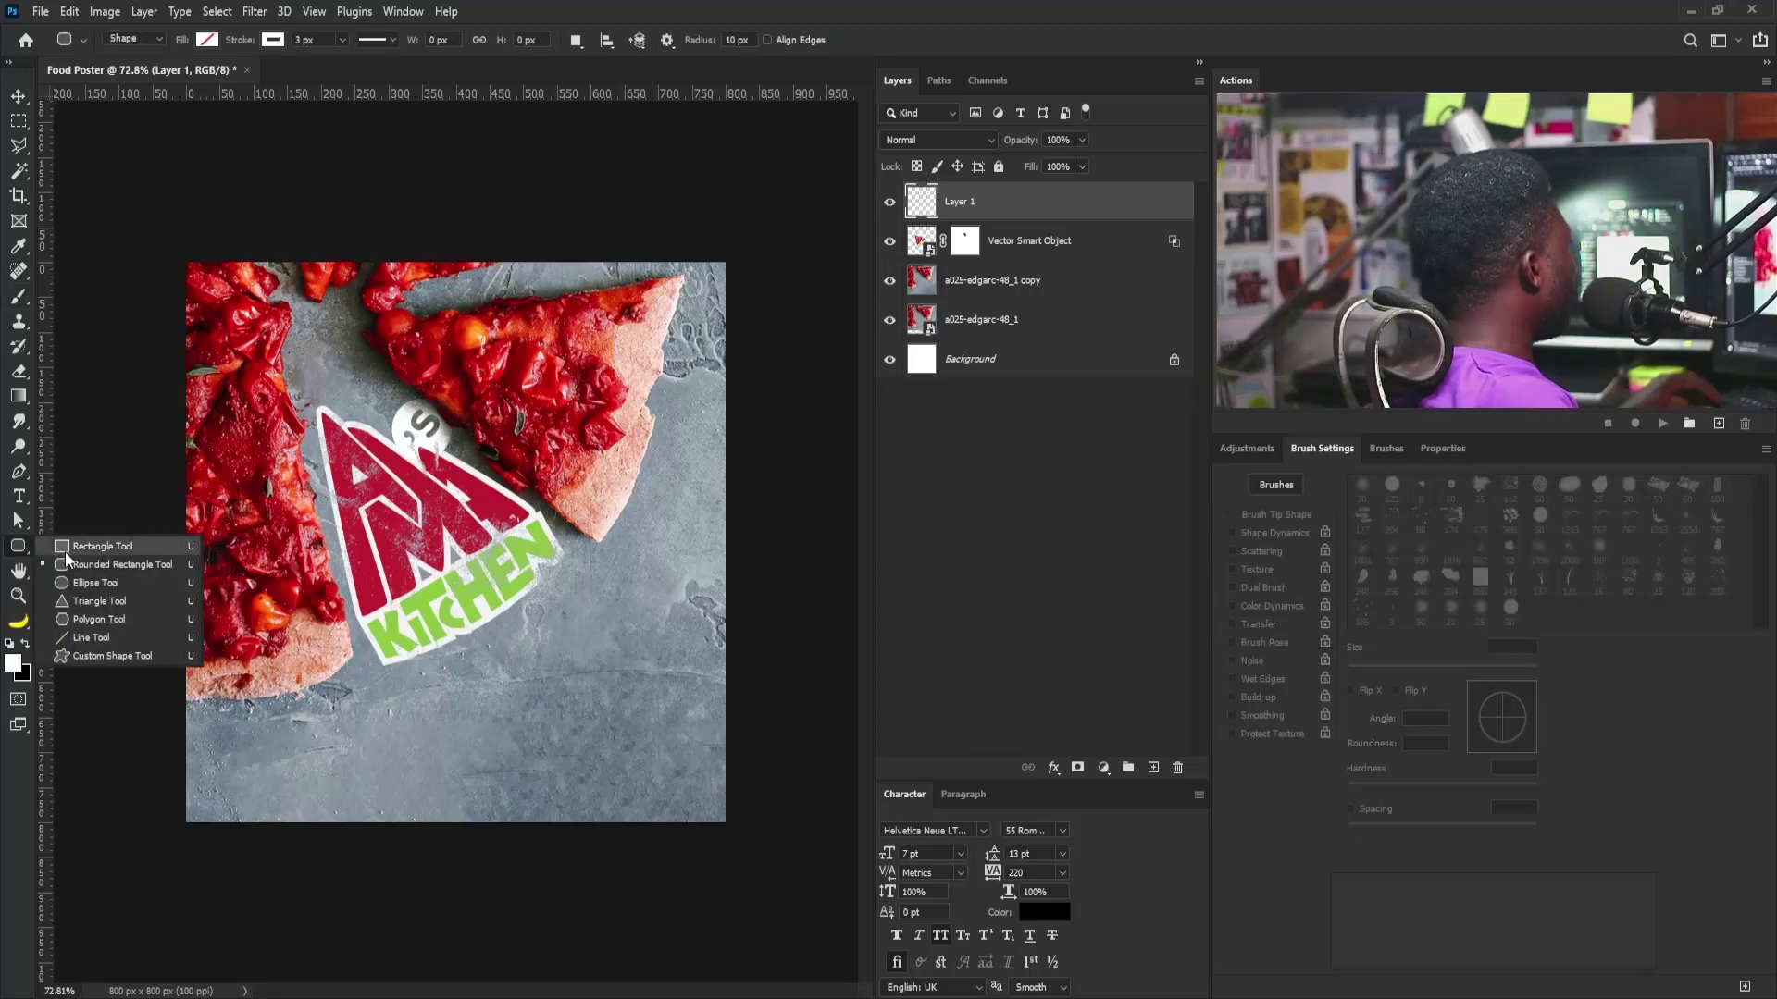
left_click(130, 583)
left_click_drag(283, 328, 711, 735)
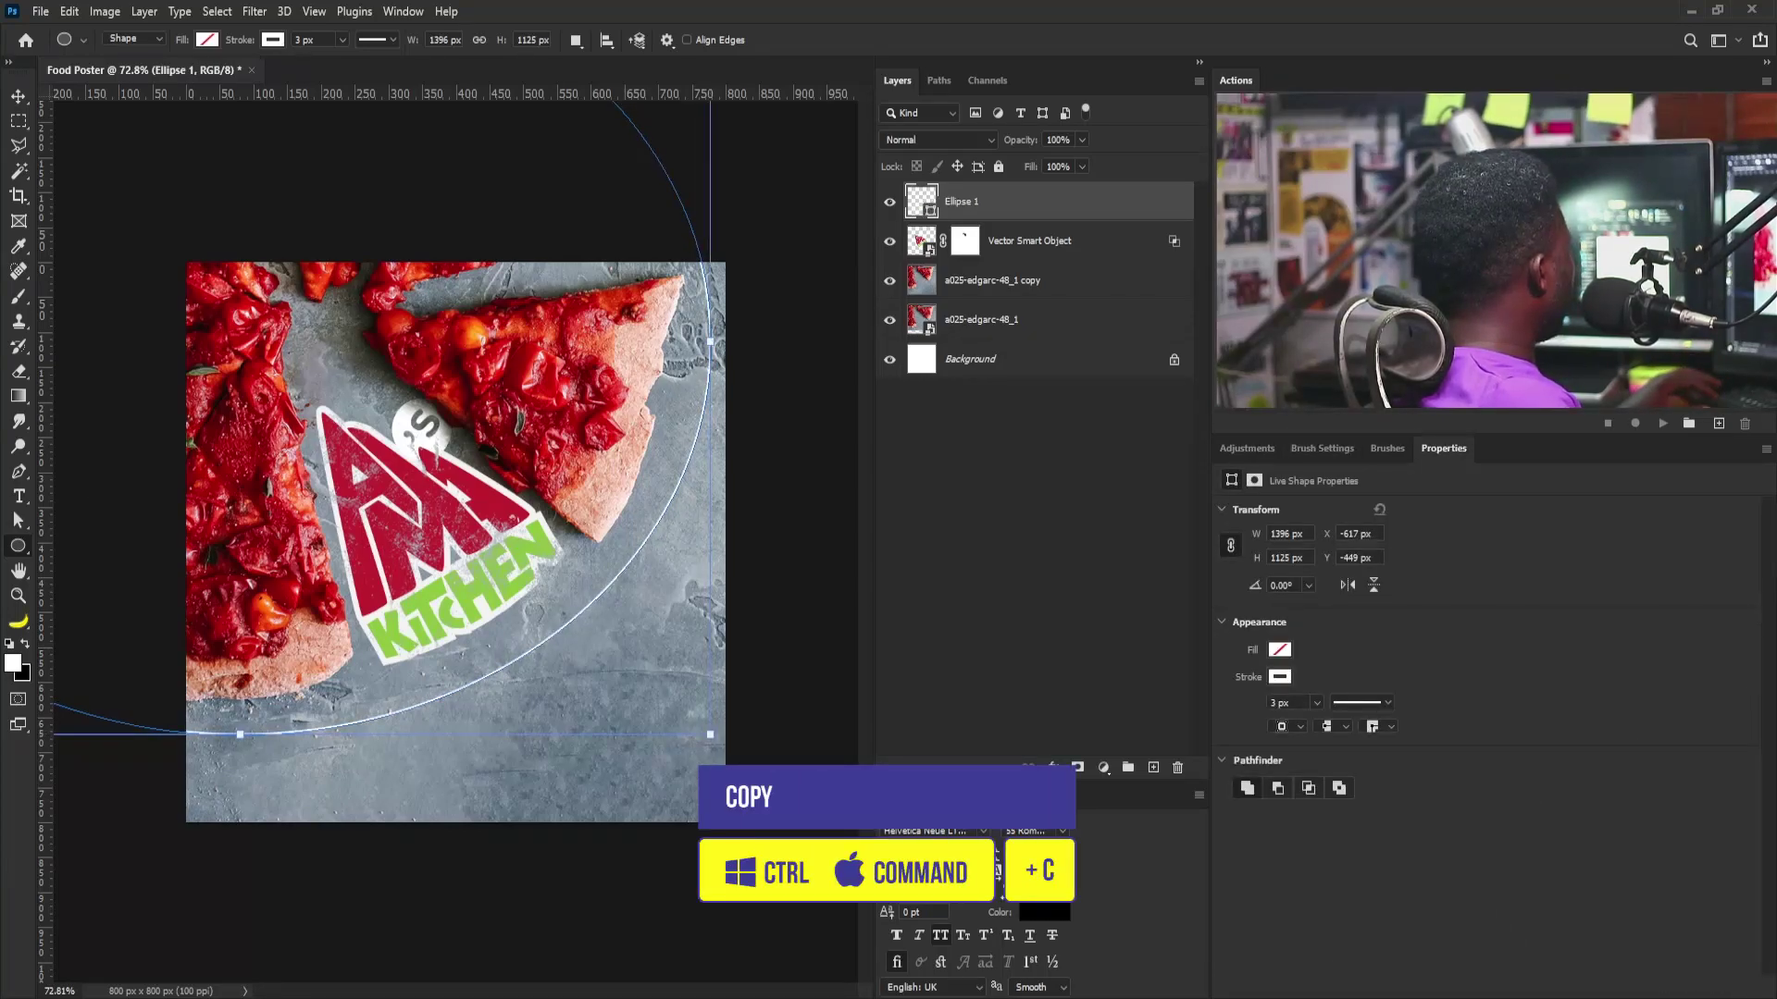
Step: Start horizontal text on the ellipse's lower curve and paste the copied tagline "Quality affordable homemade" along it
left_click(19, 500)
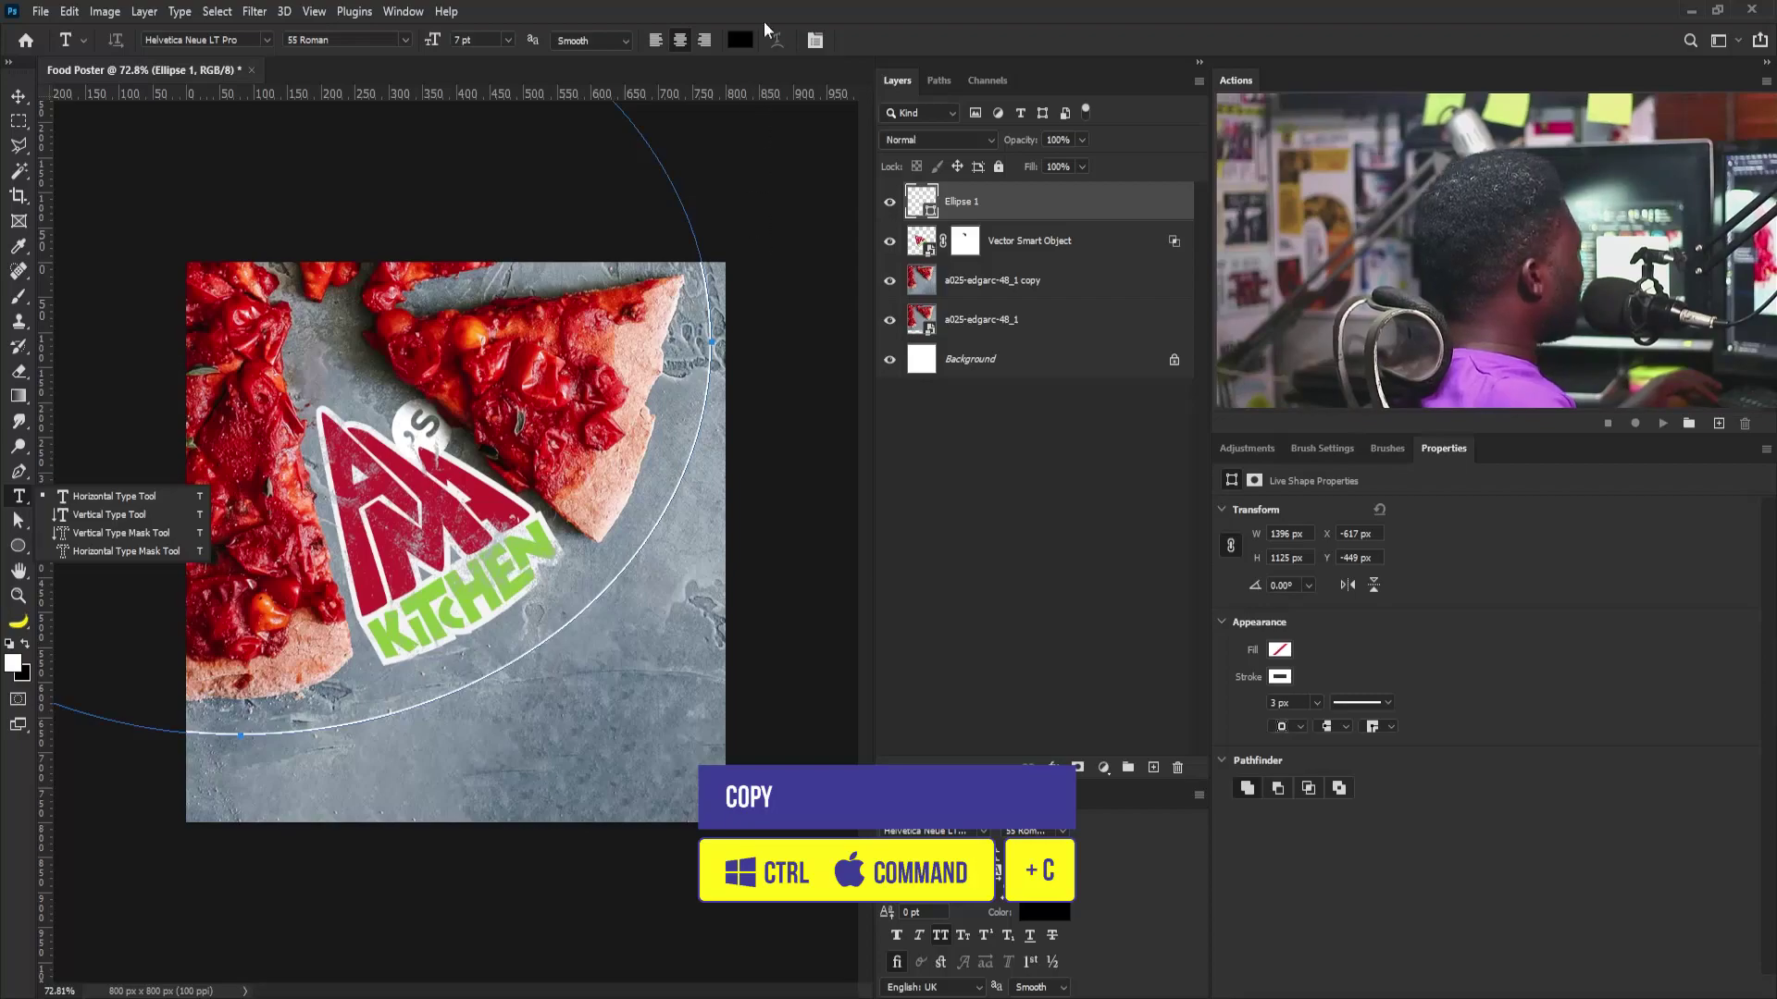
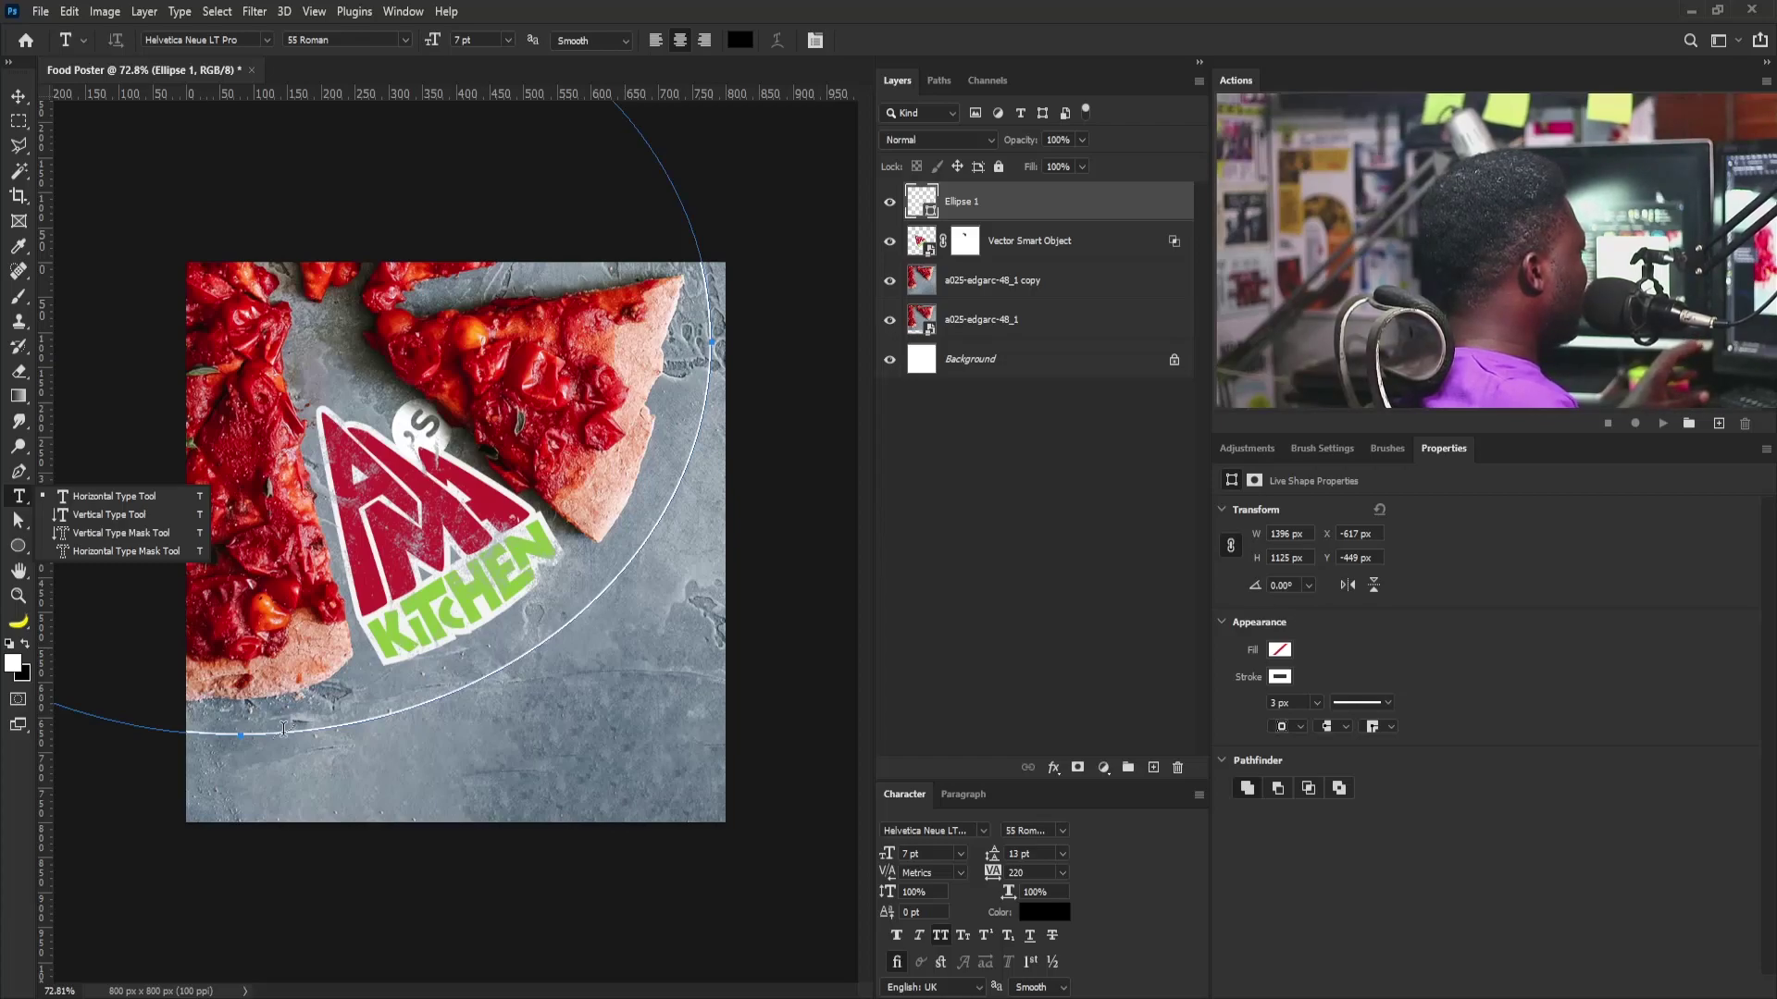
left_click(283, 728)
left_click(283, 729)
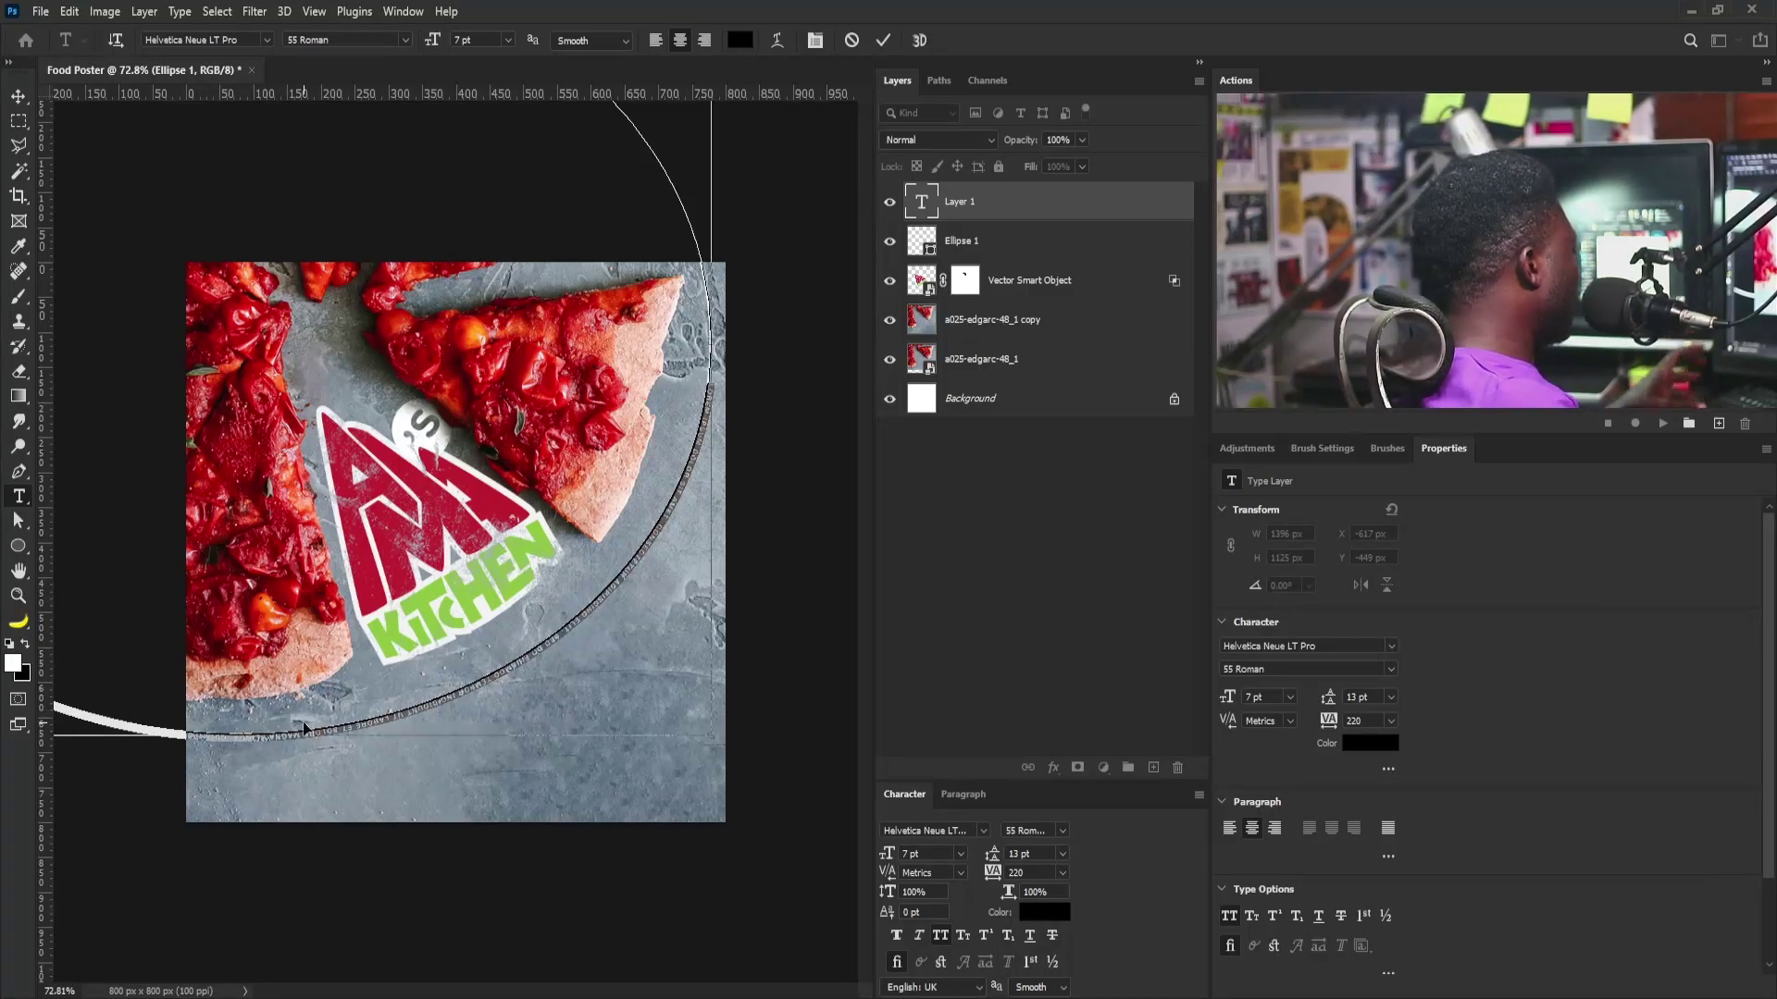
key("ctrl+v")
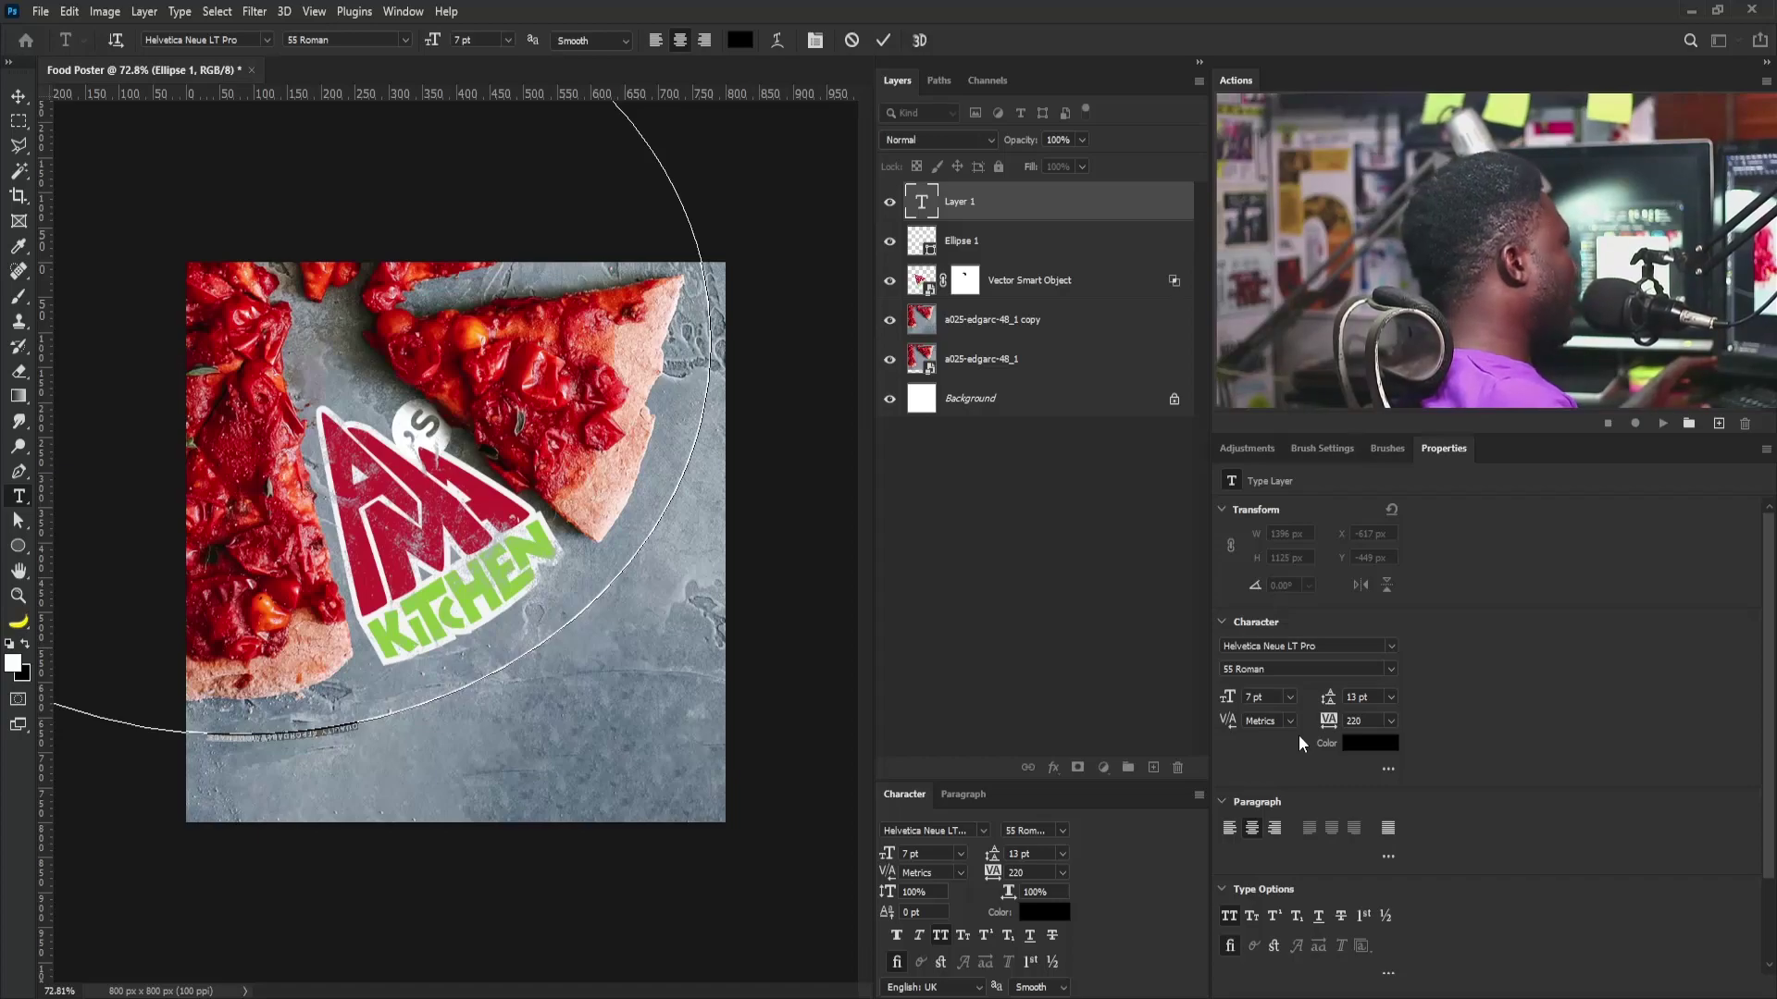
Step: Format the curved tagline in white (ffffff), 30 pt, with the Informal011 BT Roman font
left_click(1373, 746)
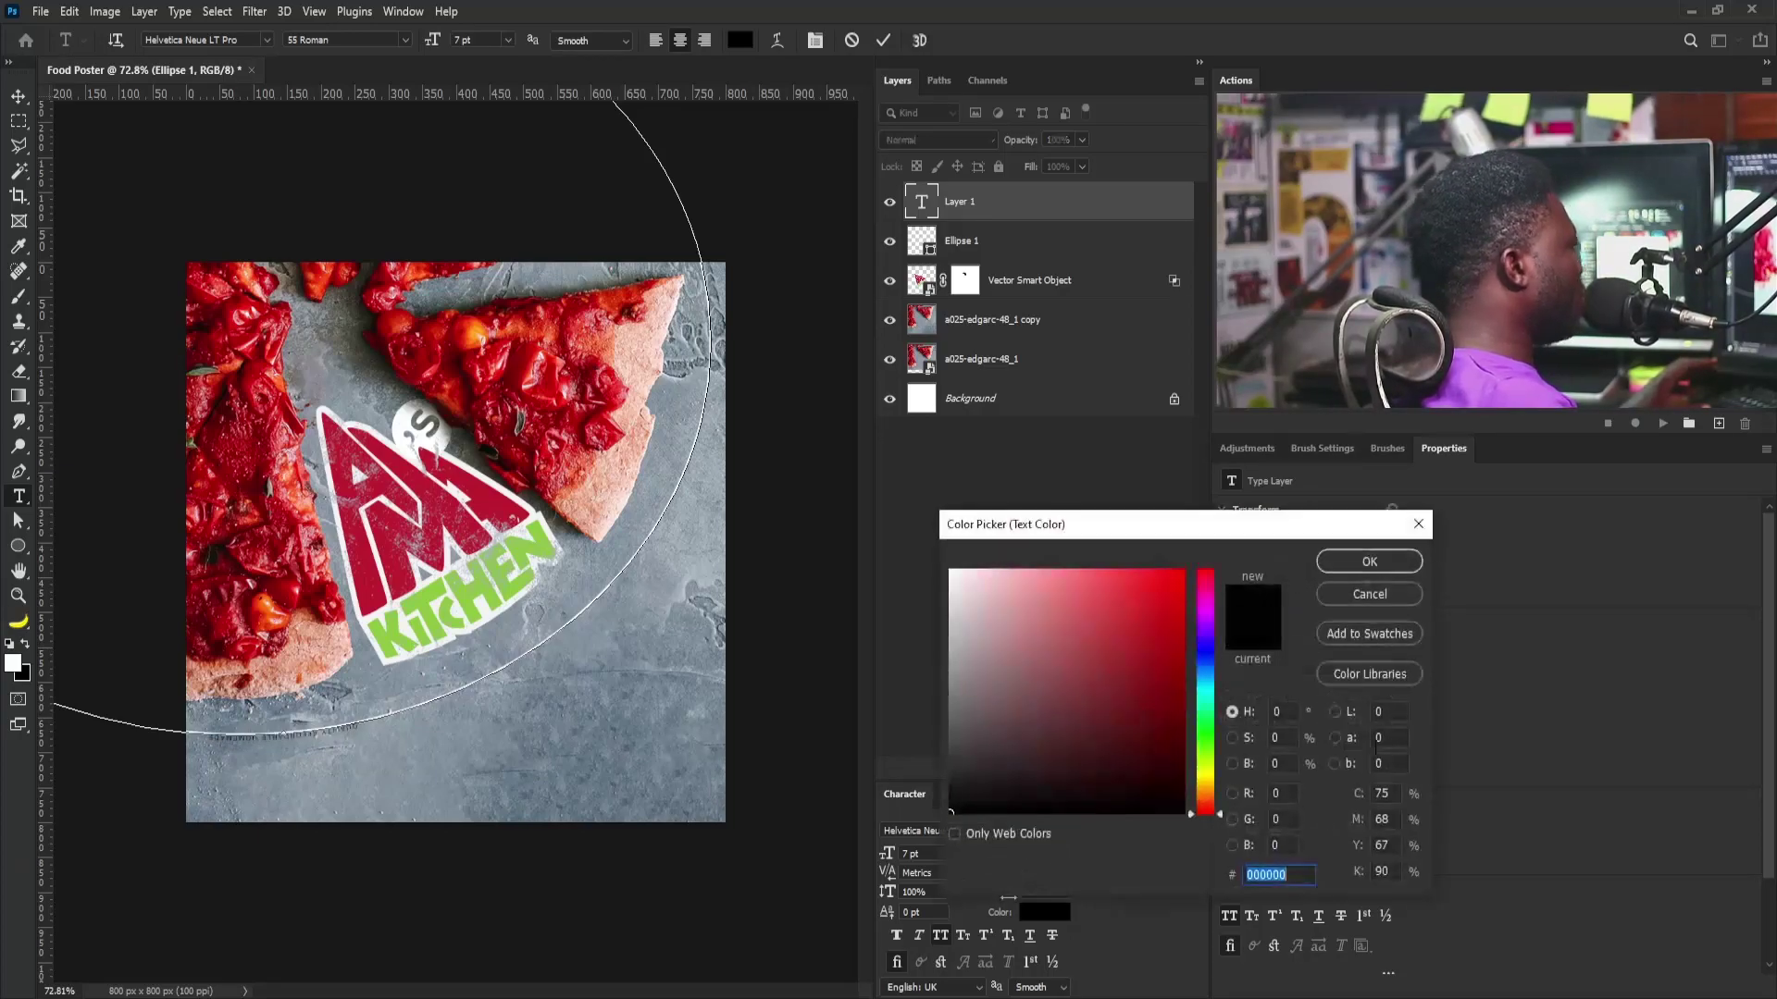
type("ffffff")
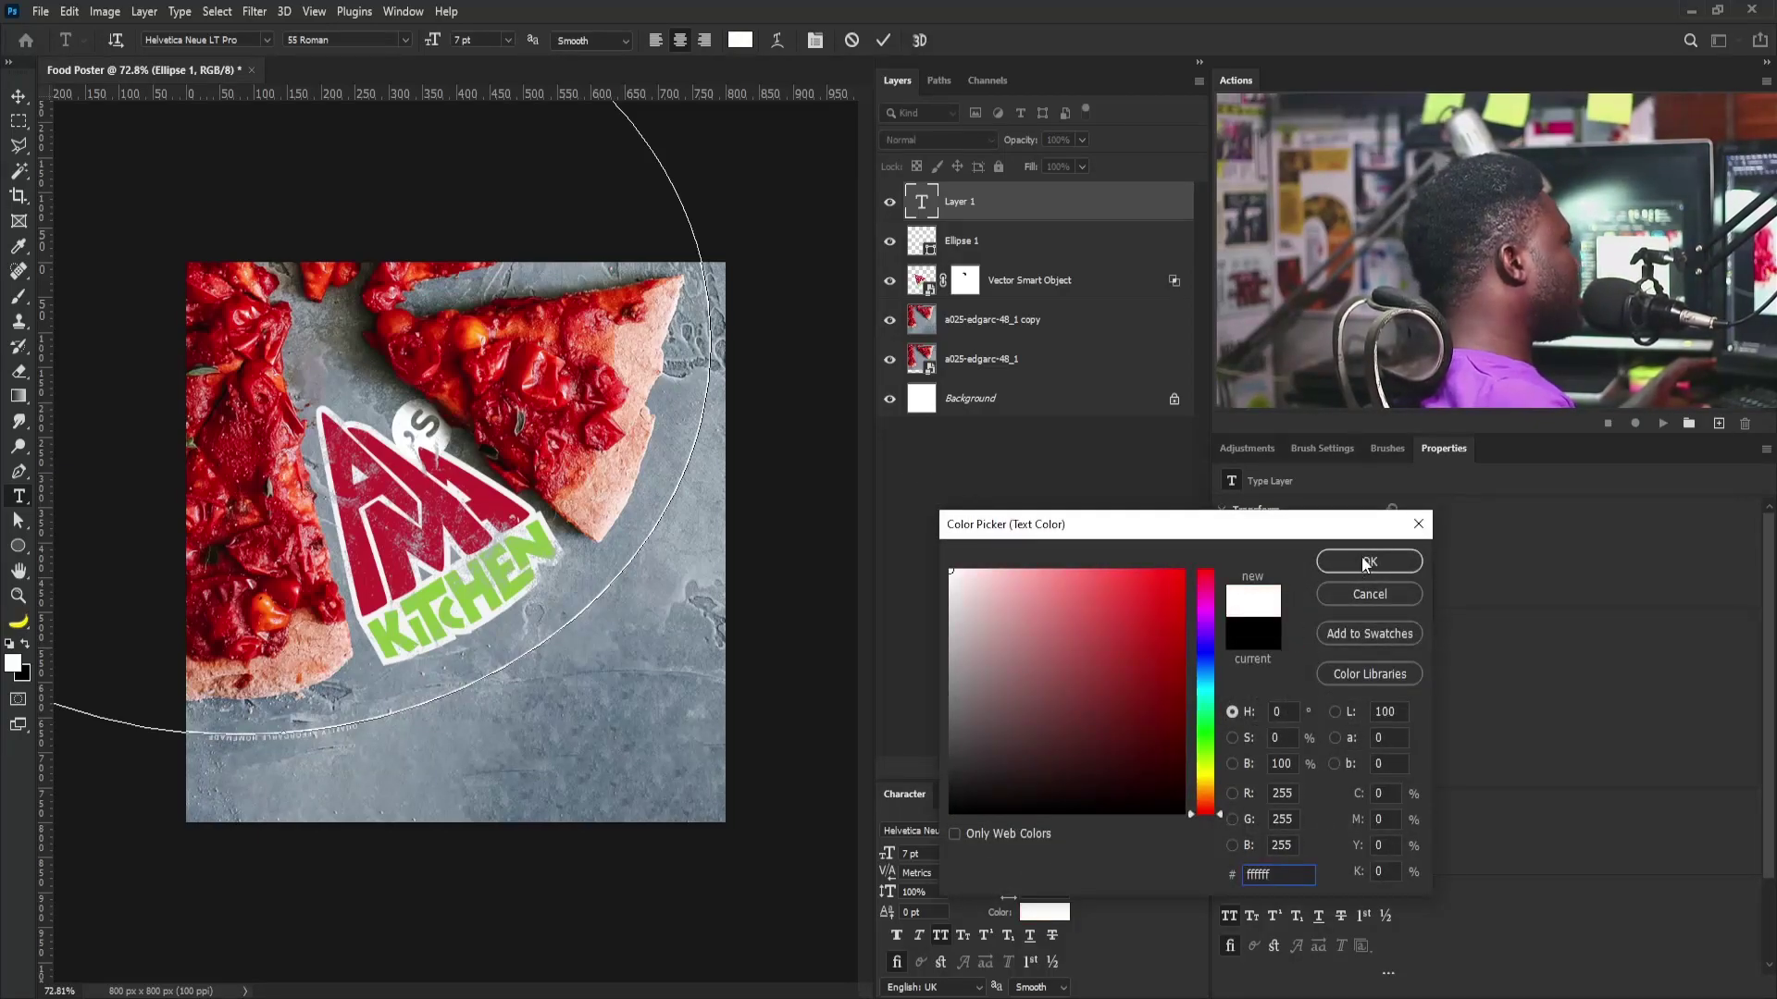
left_click(1367, 562)
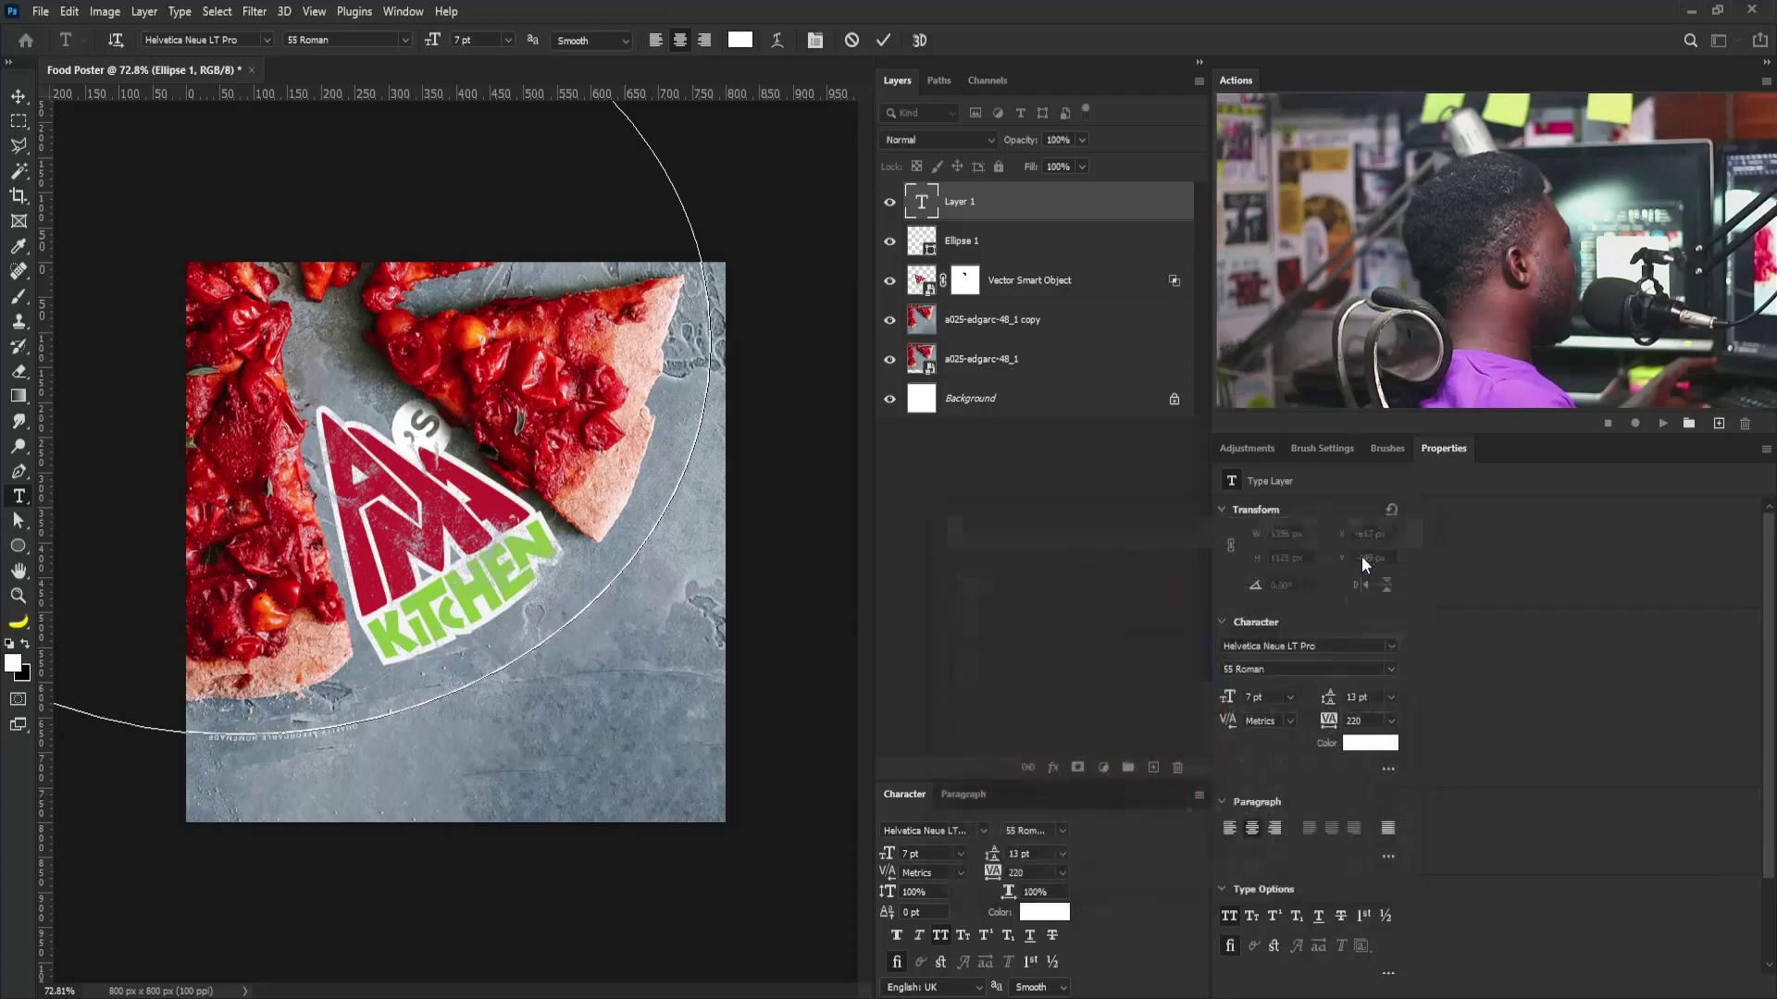
left_click(1290, 698)
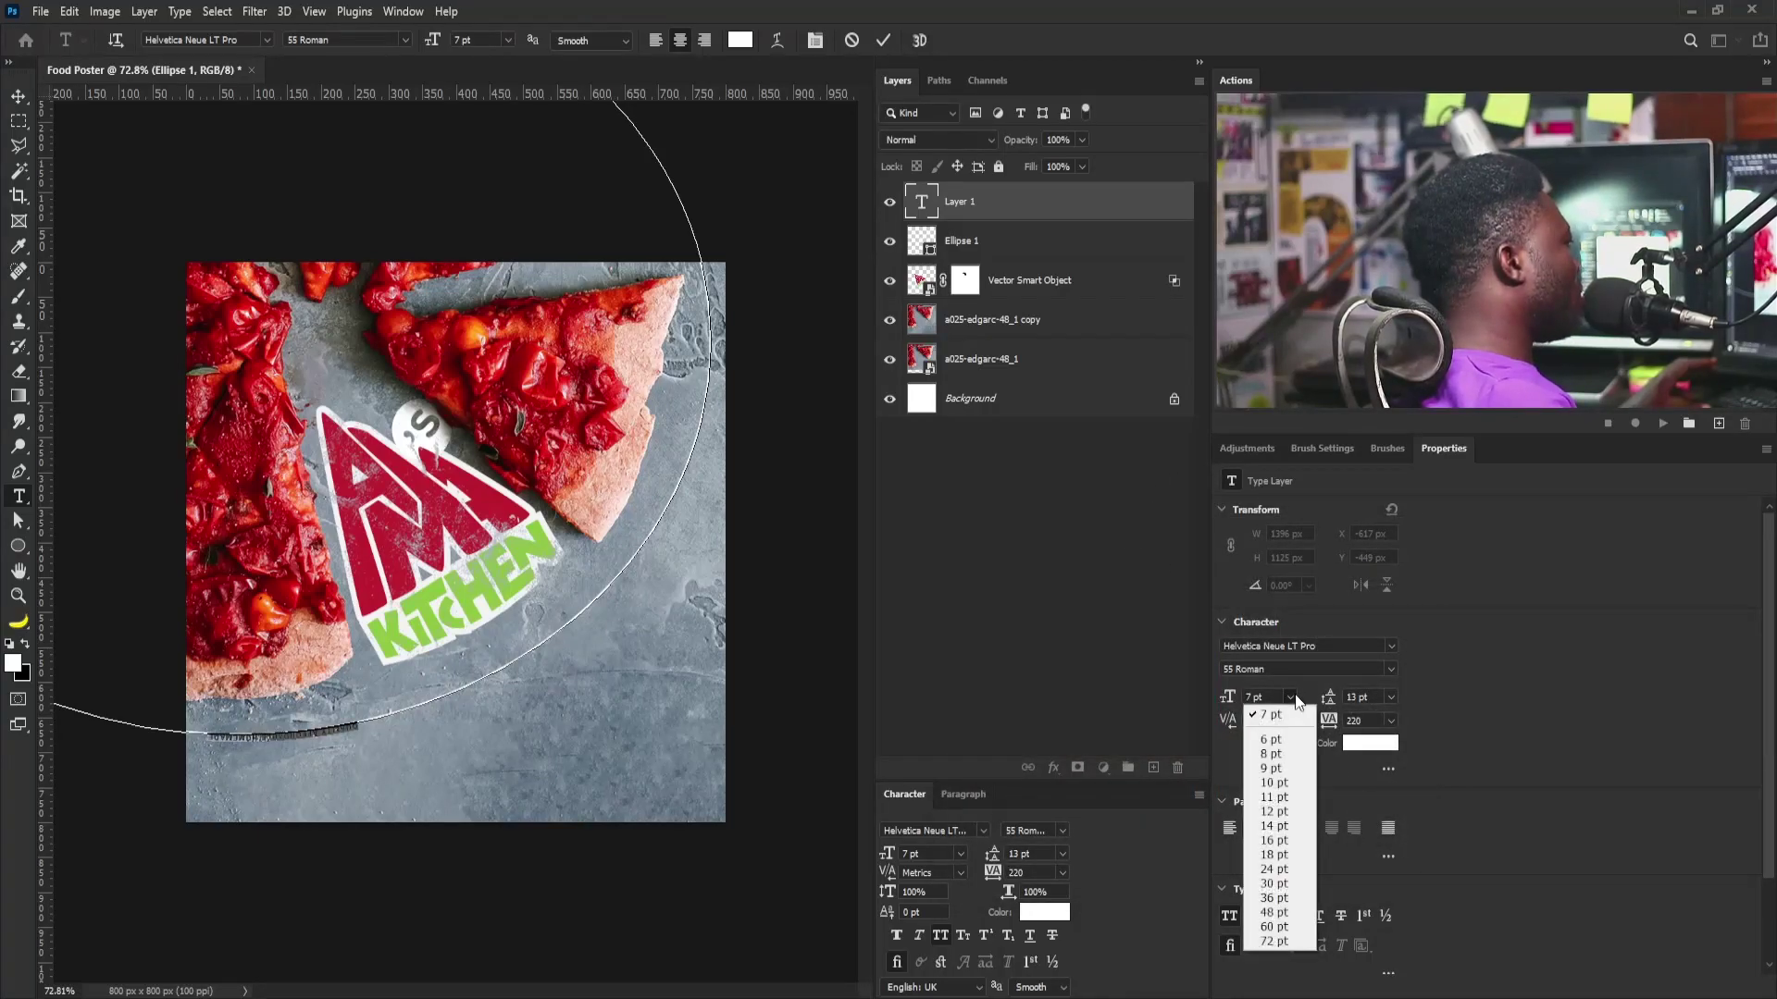
left_click(1288, 882)
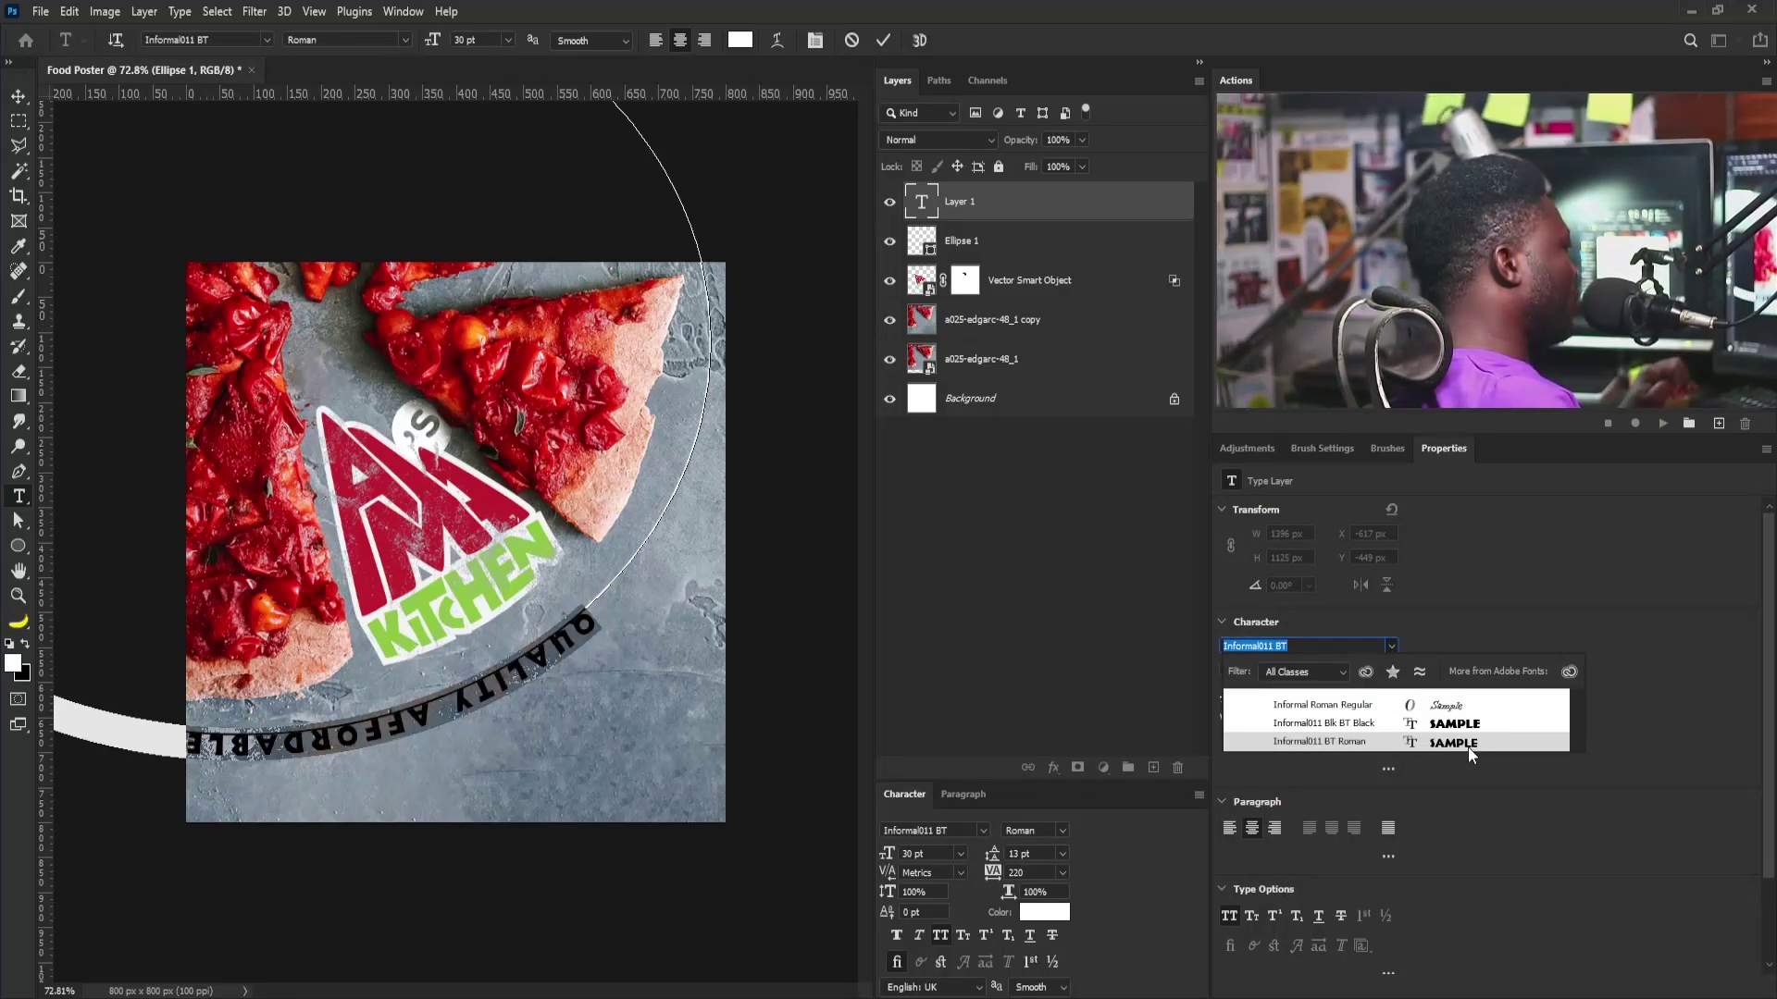
left_click(1469, 747)
Step: Slide the tagline along the ellipse with the Path Selection tool and flip it inside the curve to read upright below the logo
right_click(18, 520)
left_click(111, 544)
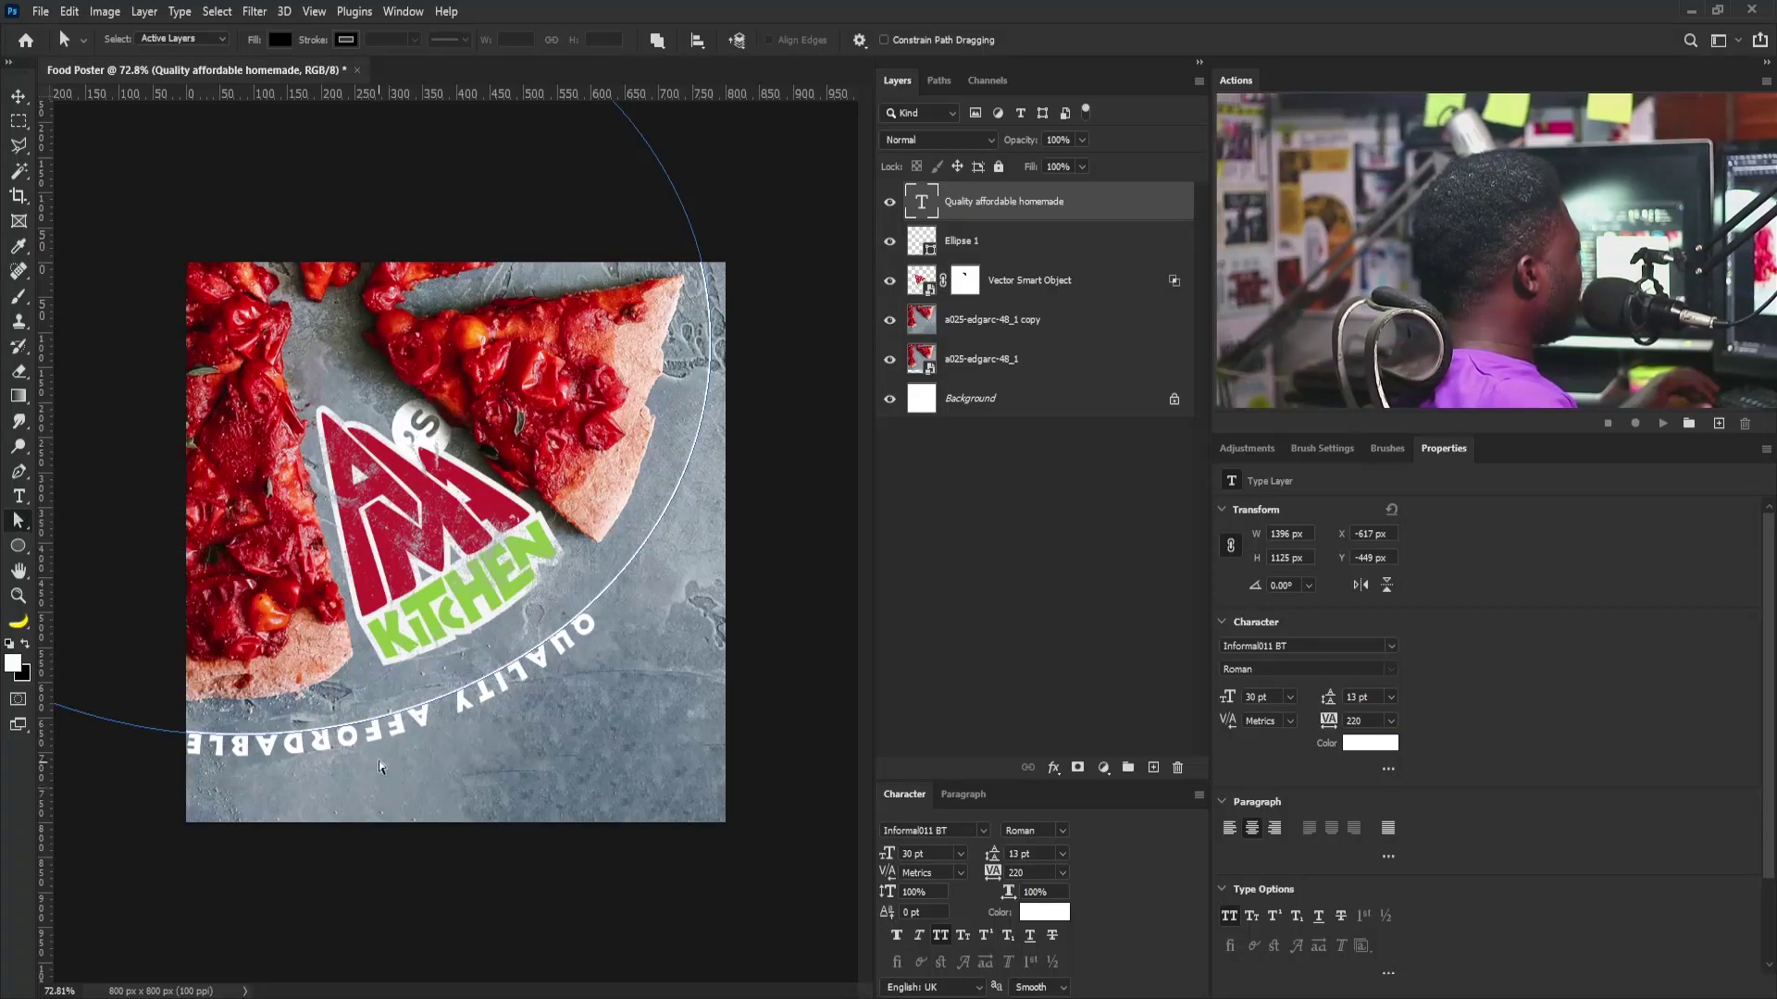
left_click(375, 726)
left_click_drag(445, 719, 524, 657)
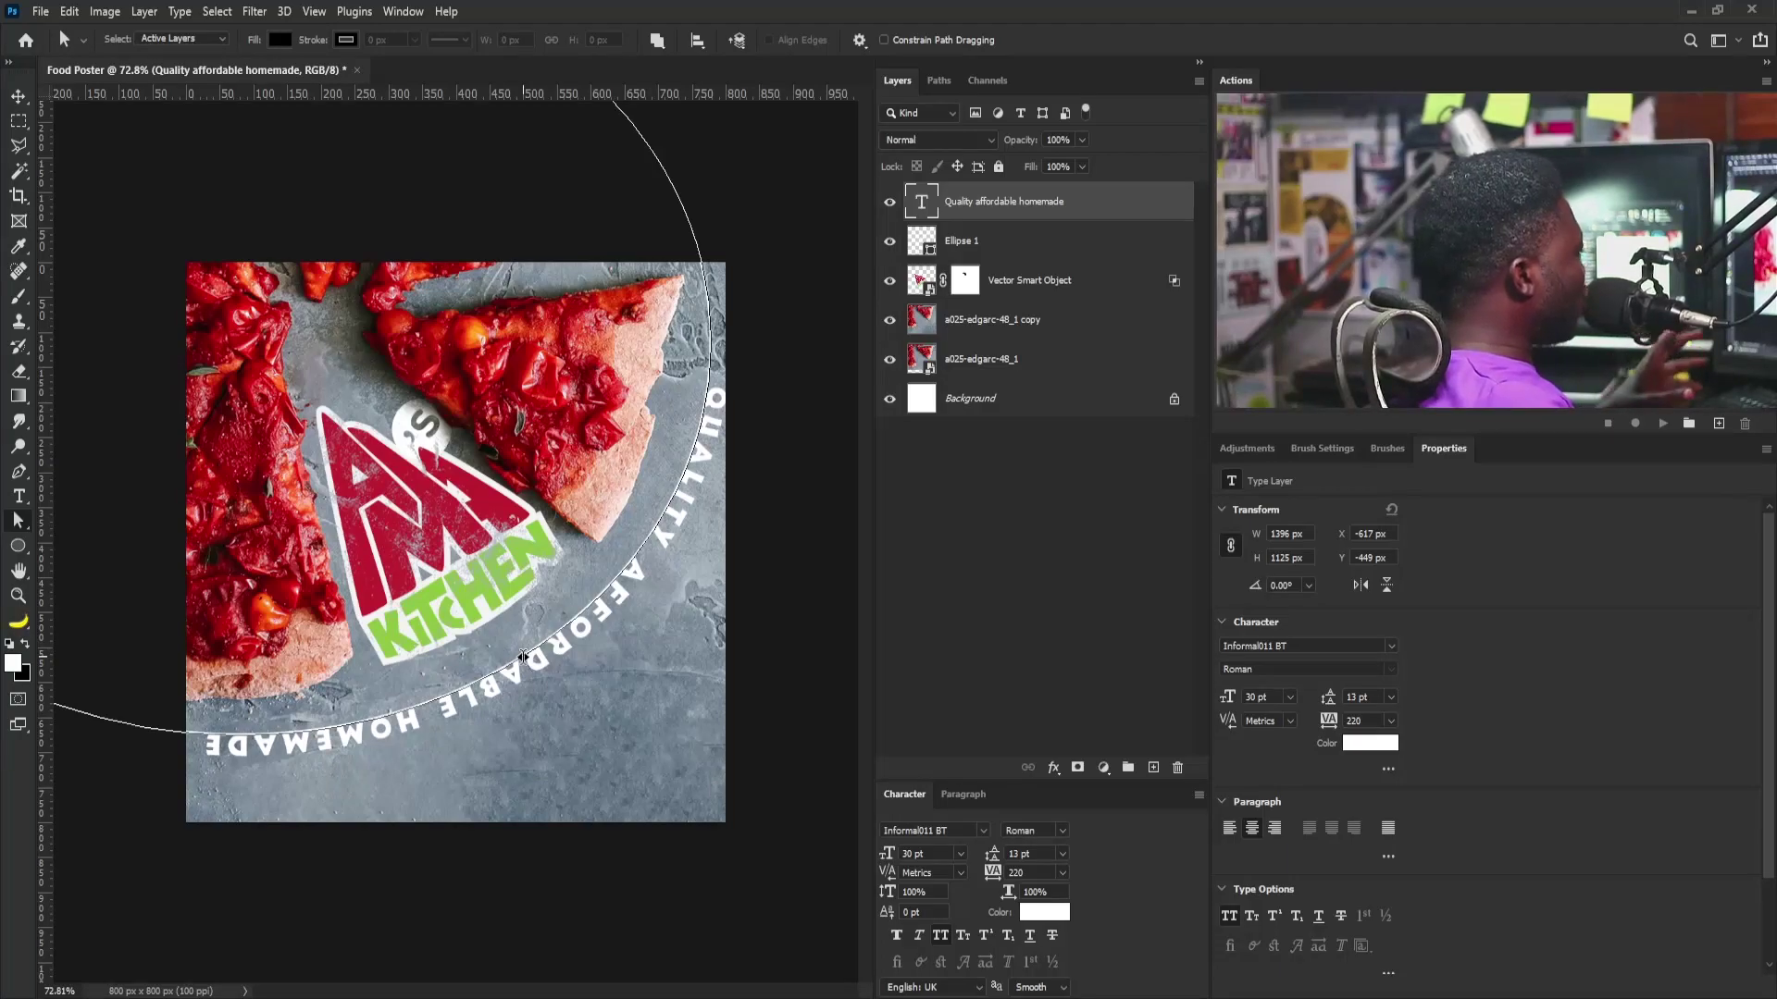
left_click_drag(520, 653, 498, 628)
Step: Reduce the font size of the whole curved tagline to 16 pt
left_click(19, 500)
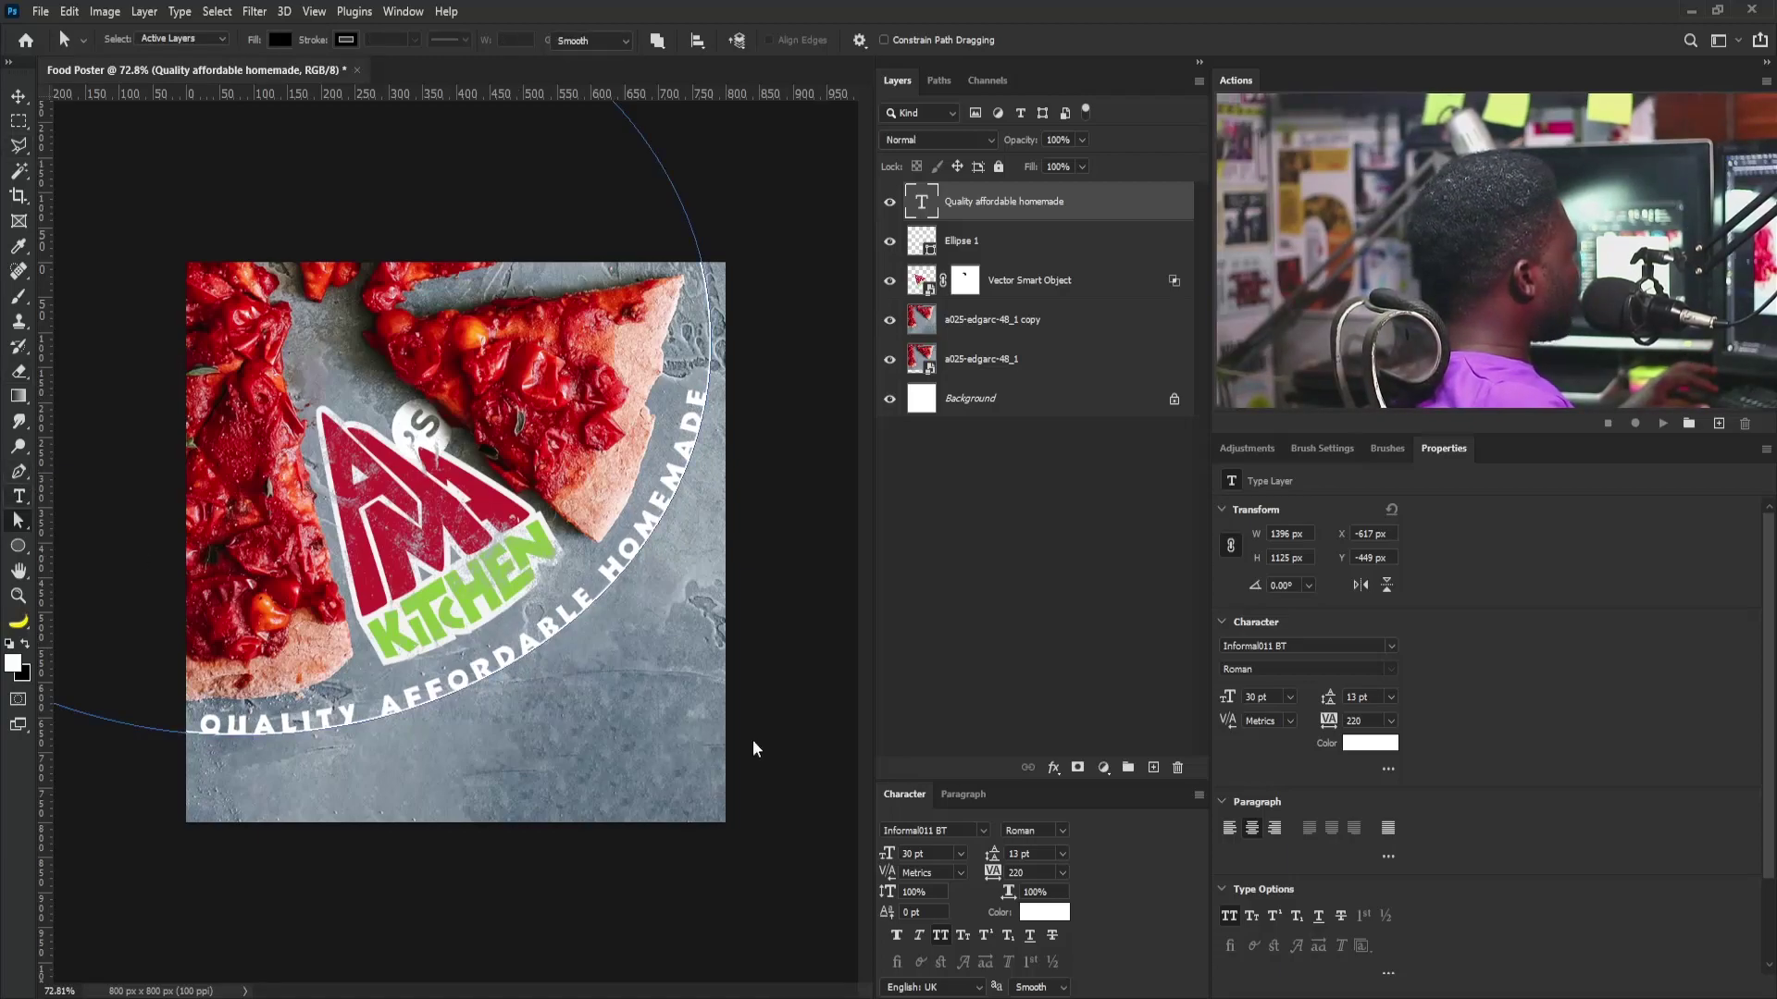
double_click(608, 574)
key("ctrl+a")
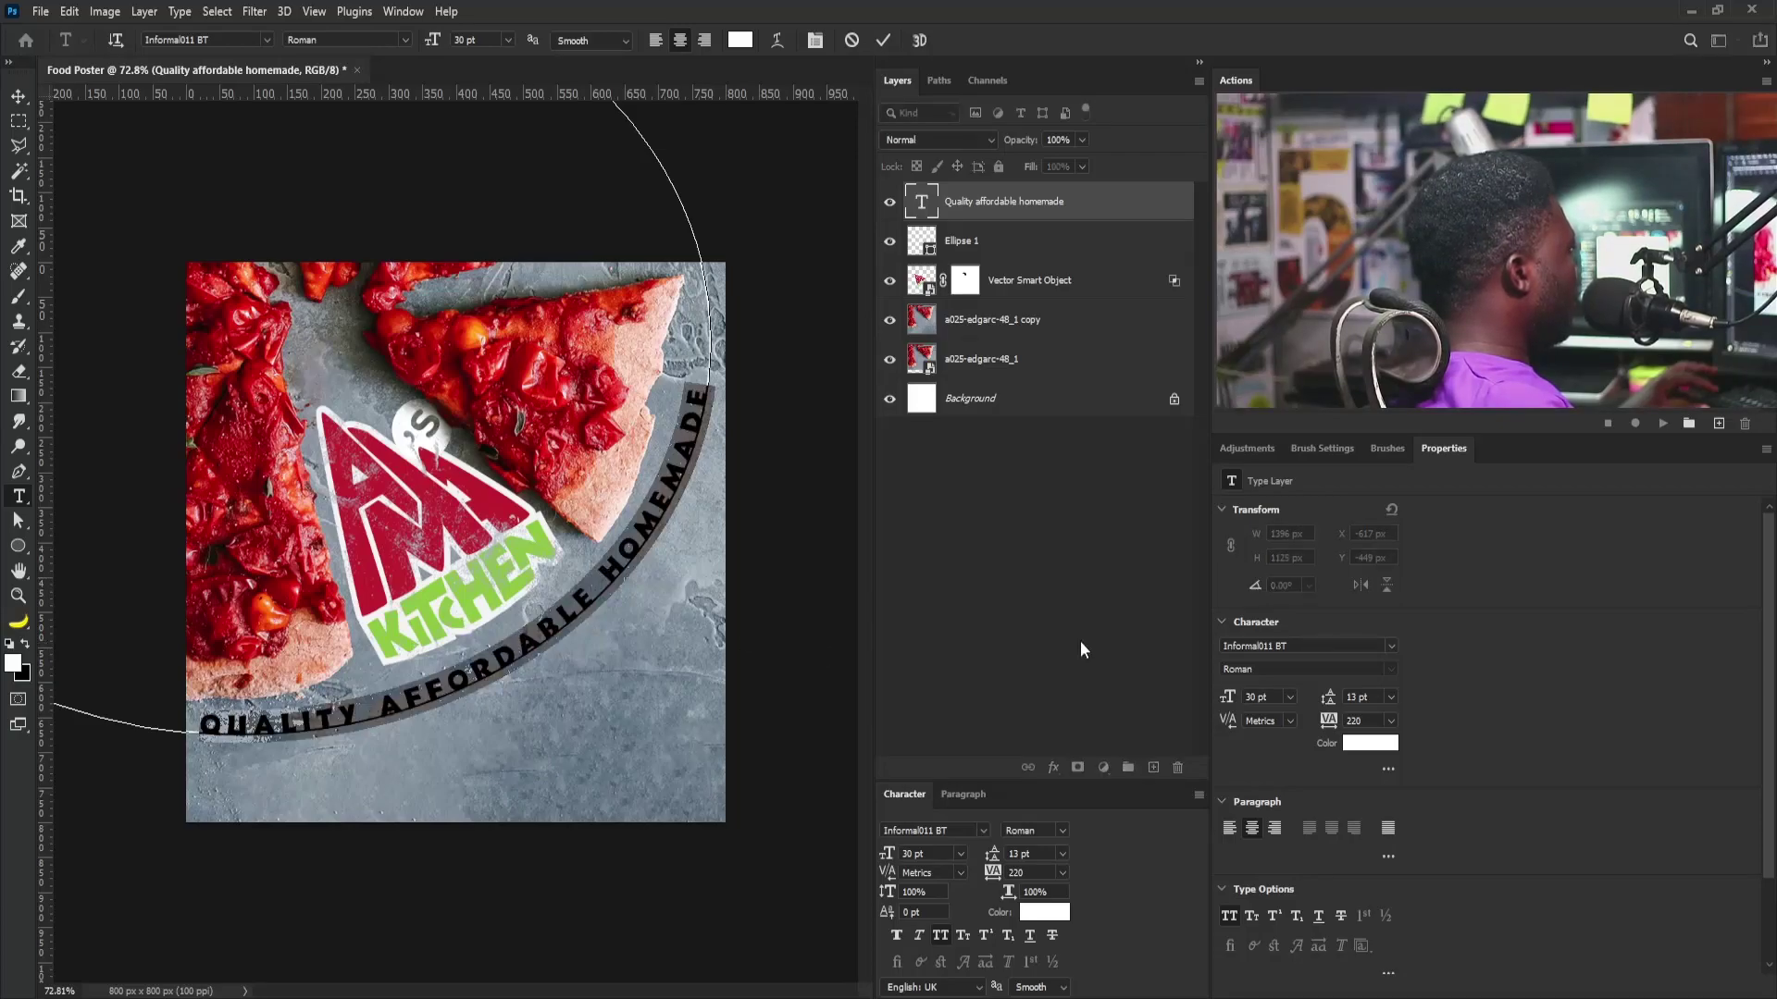
left_click_drag(1276, 697, 1214, 697)
key("Down")
key("Down")
key("Down")
key("Down")
key("Down")
key("Down")
key("Down")
key("Down")
key("Down")
key("Down")
key("Down")
key("Down")
key("Down")
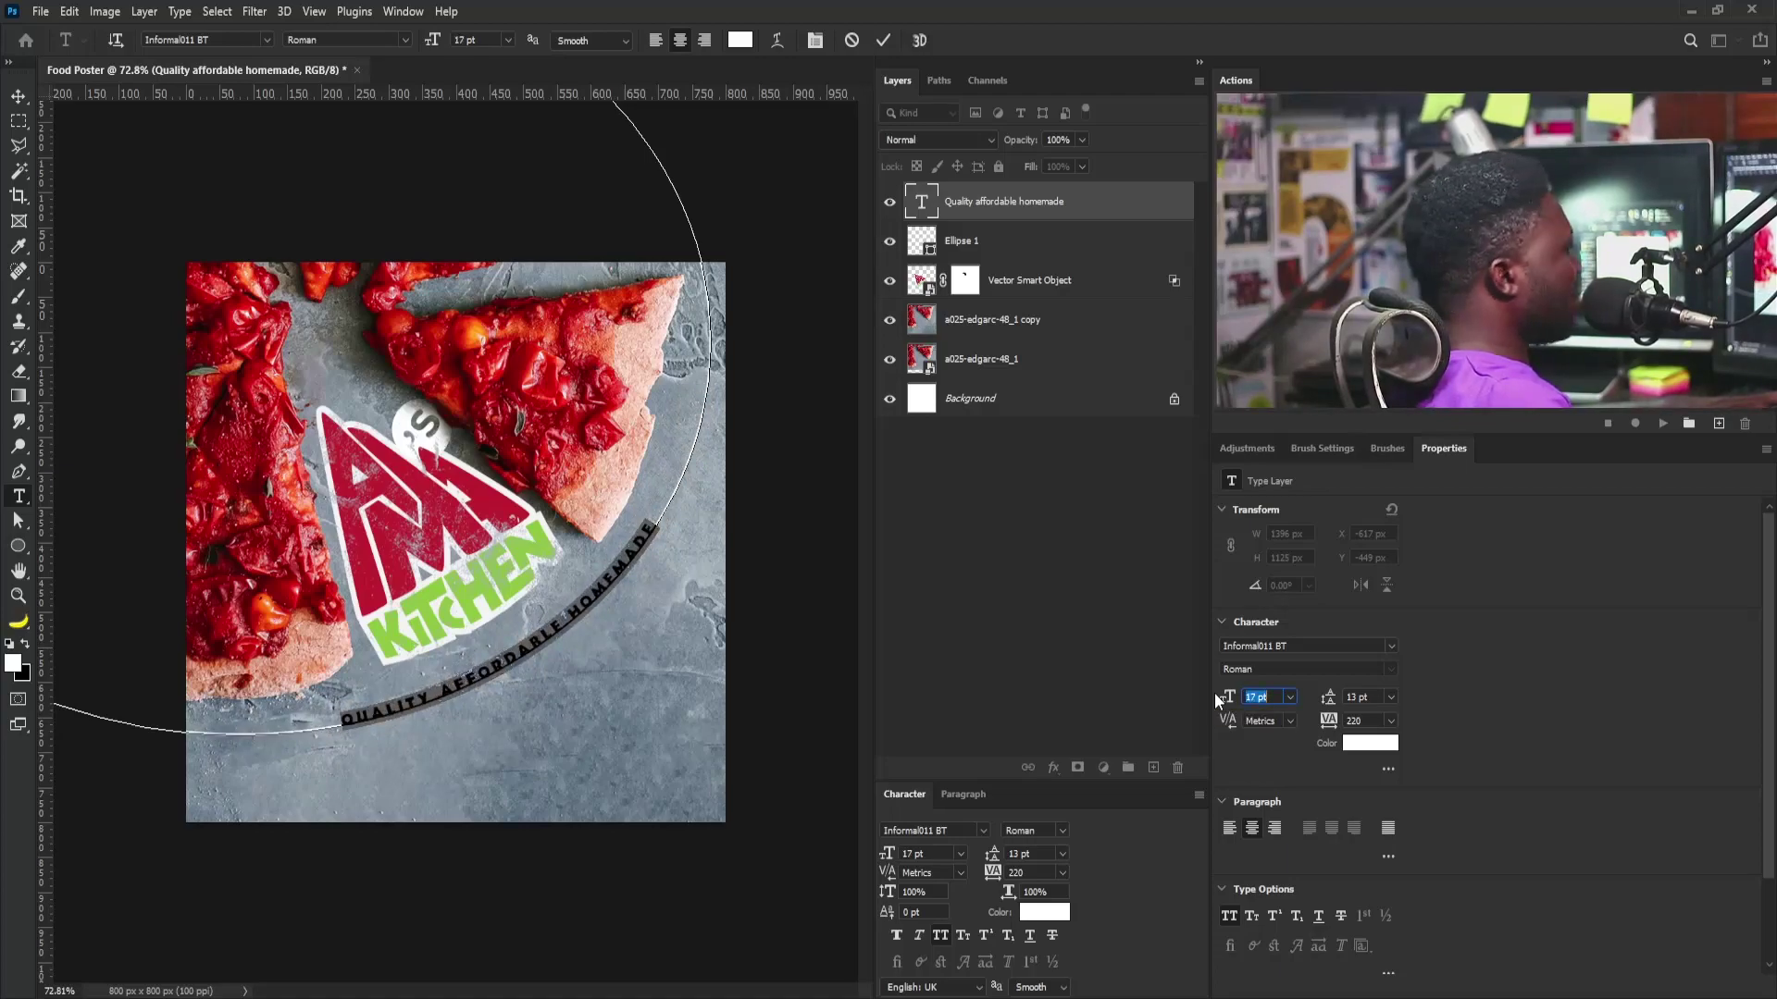
key("Down")
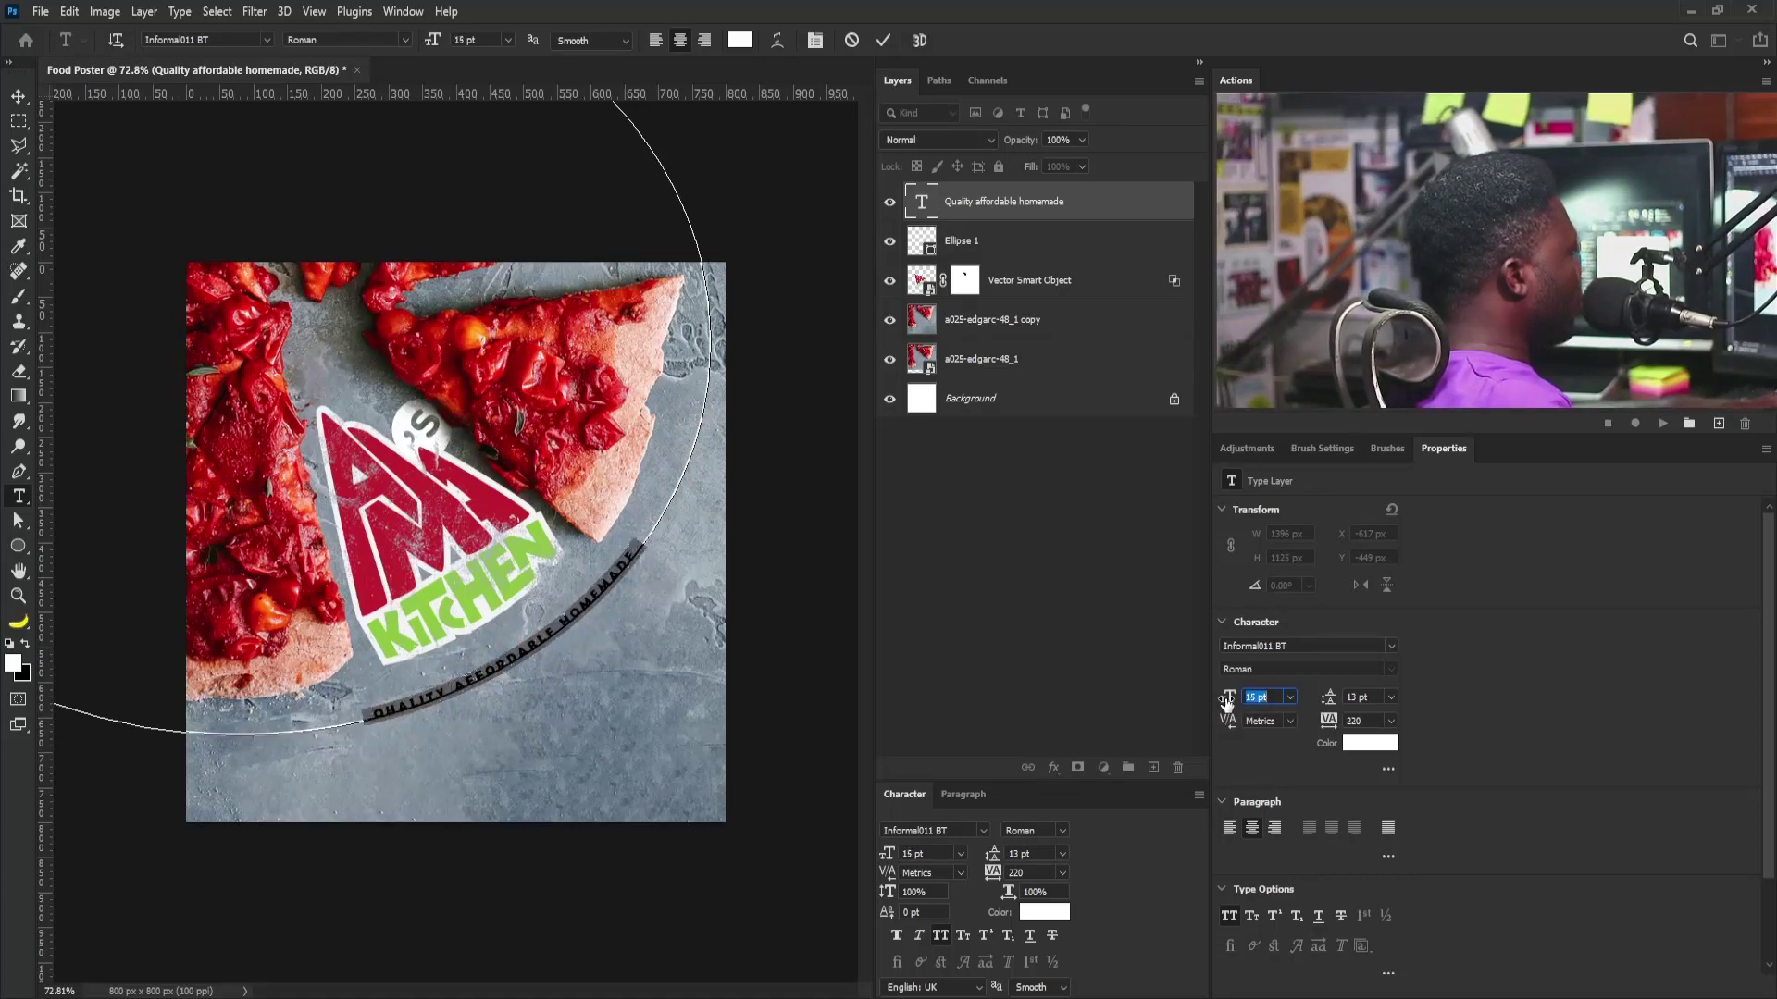
Step: Set the tracking of the curved tagline to 400
left_click_drag(1373, 721, 1308, 718)
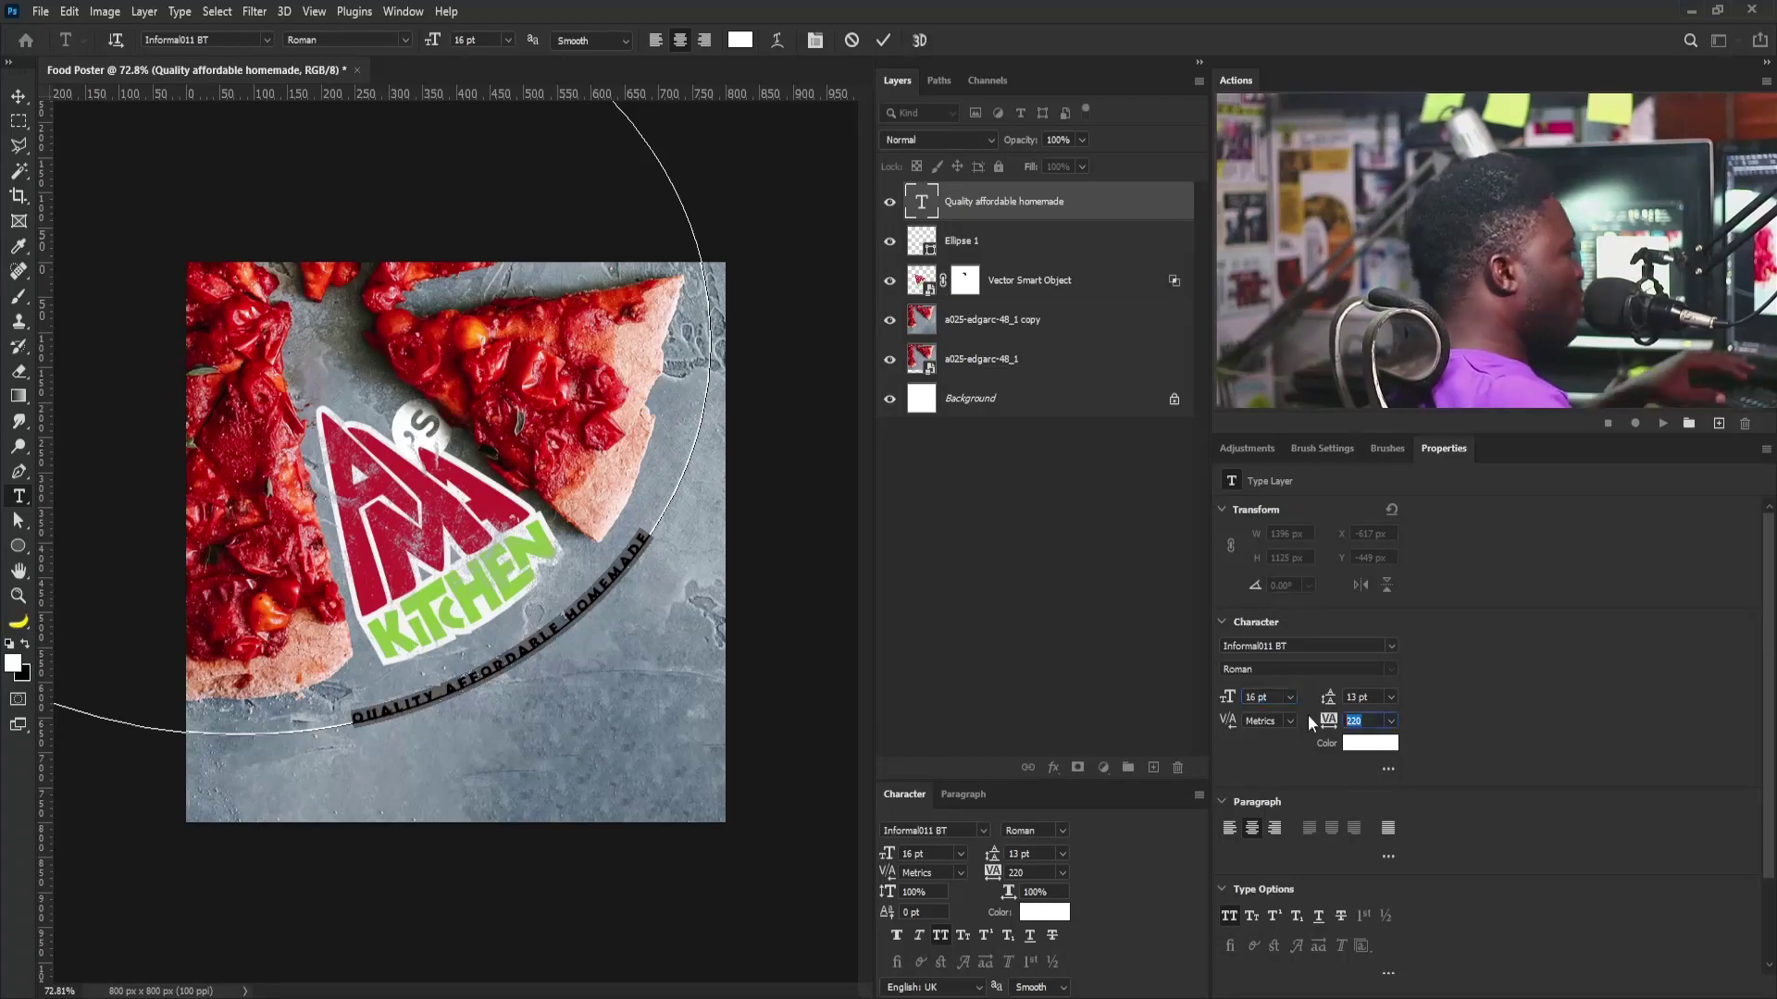
key("Up")
key("Up")
key("Up")
key("Up")
key("Up")
key("Up")
key("Up")
key("Up")
key("Up")
key("Up")
key("Up")
key("Up")
key("Up")
key("Up")
key("Up")
key("Up")
key("Up")
key("Up")
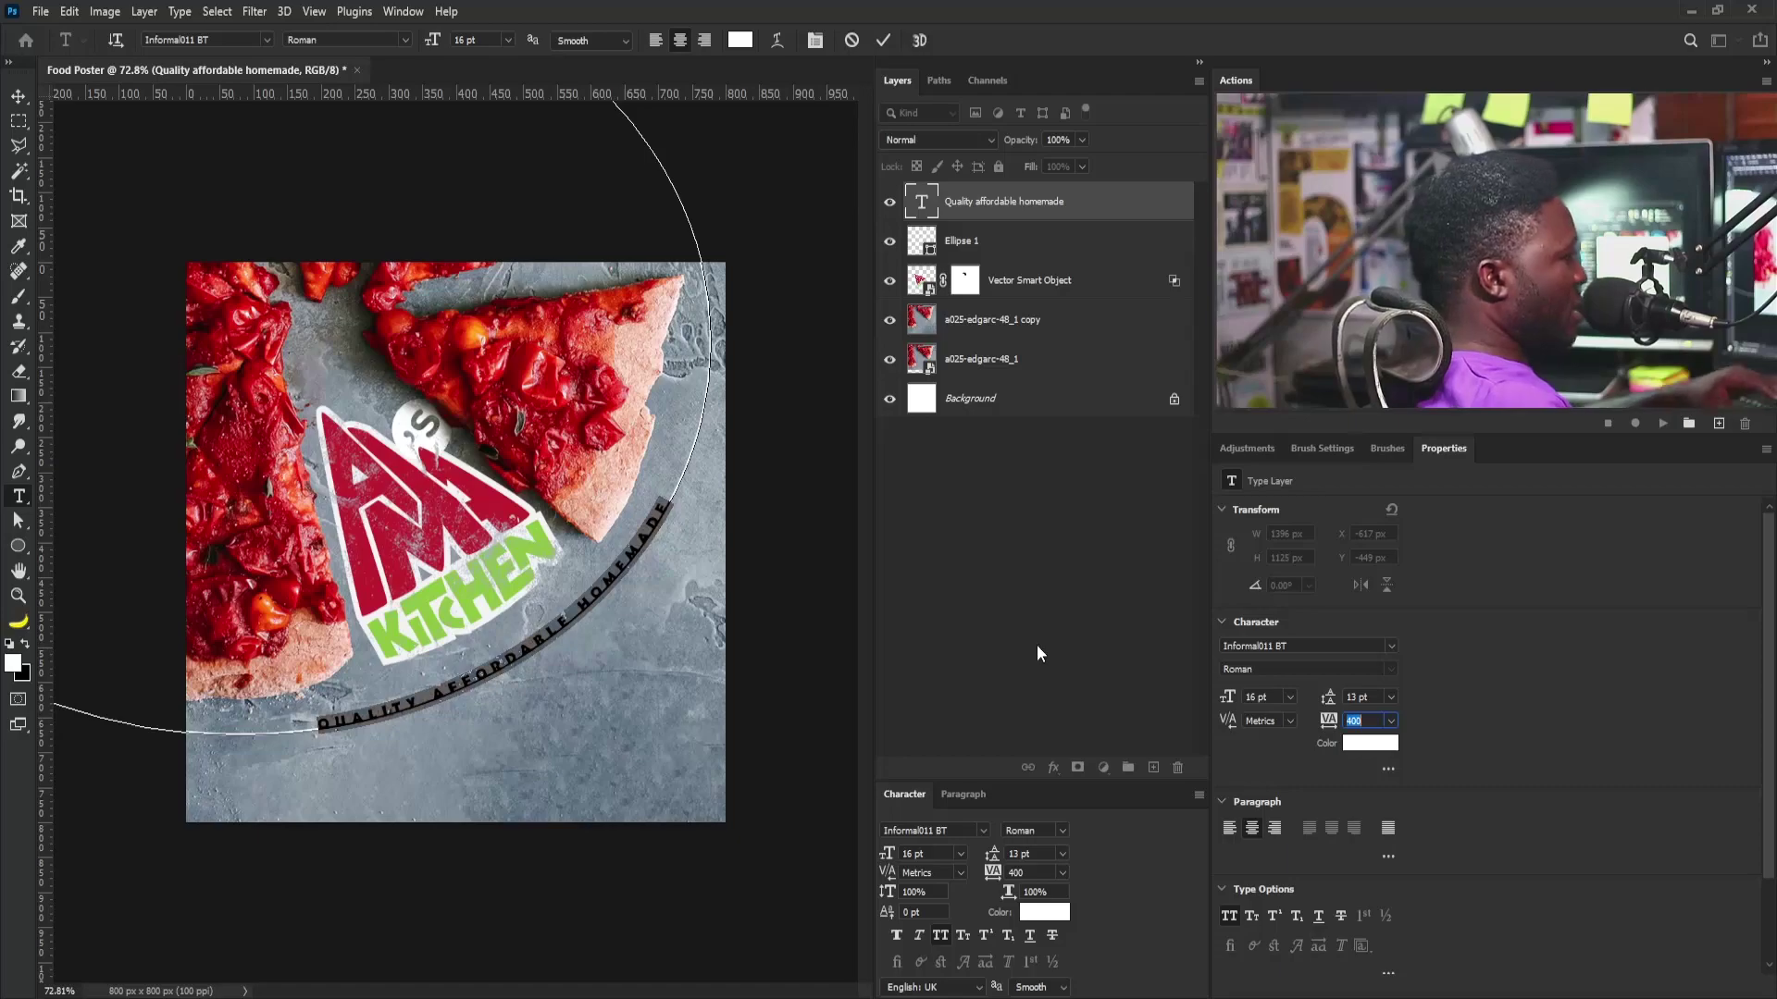
Step: Hide the ellipse and move the tagline about 14 px right and 18 px down, away from the logo
left_click(19, 96)
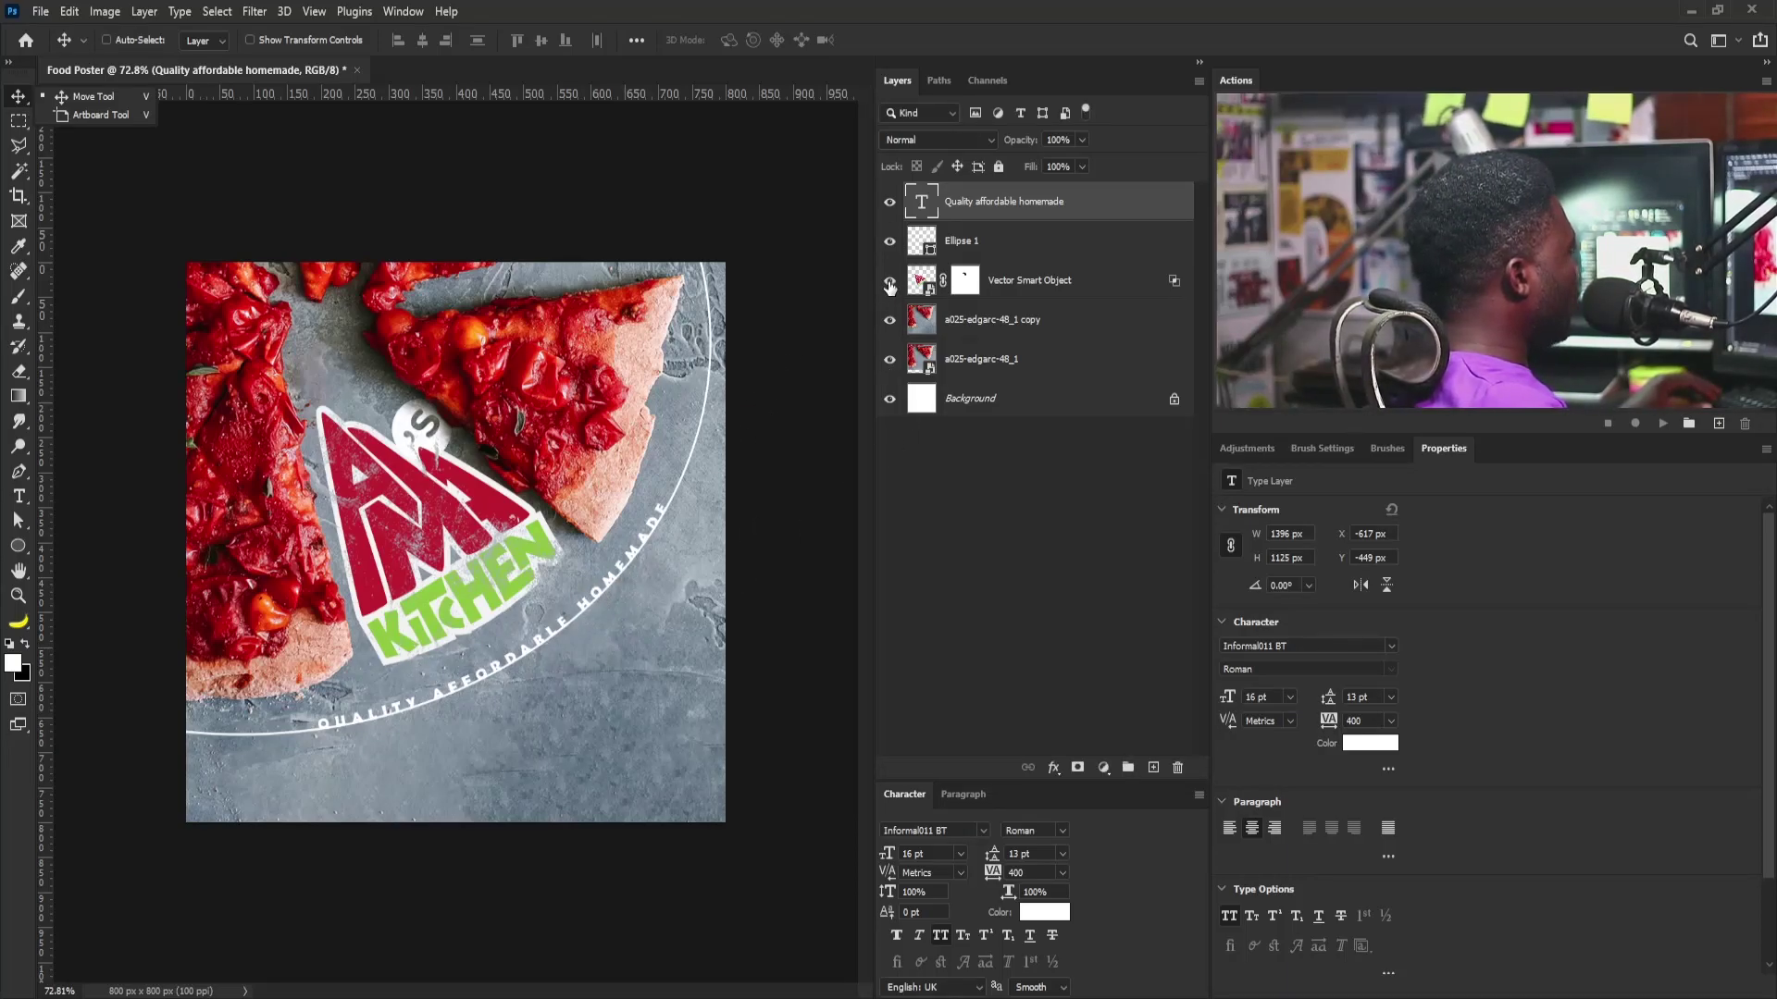
left_click(889, 241)
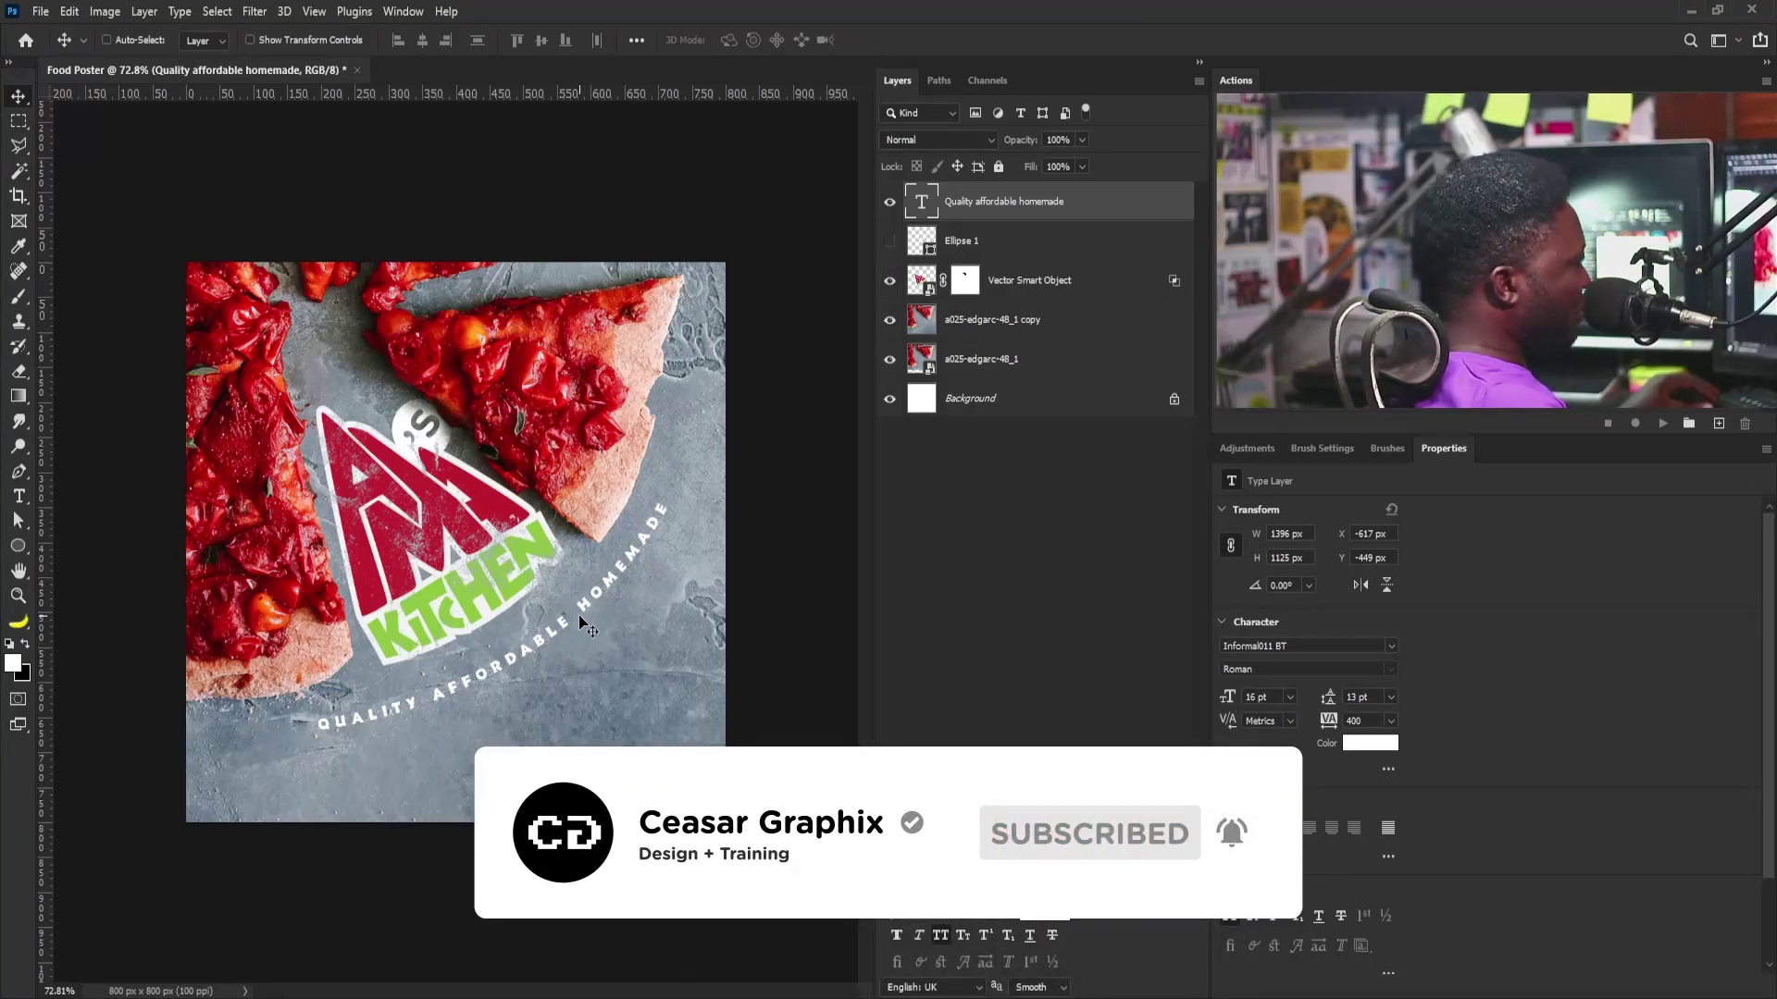
left_click_drag(580, 618, 592, 633)
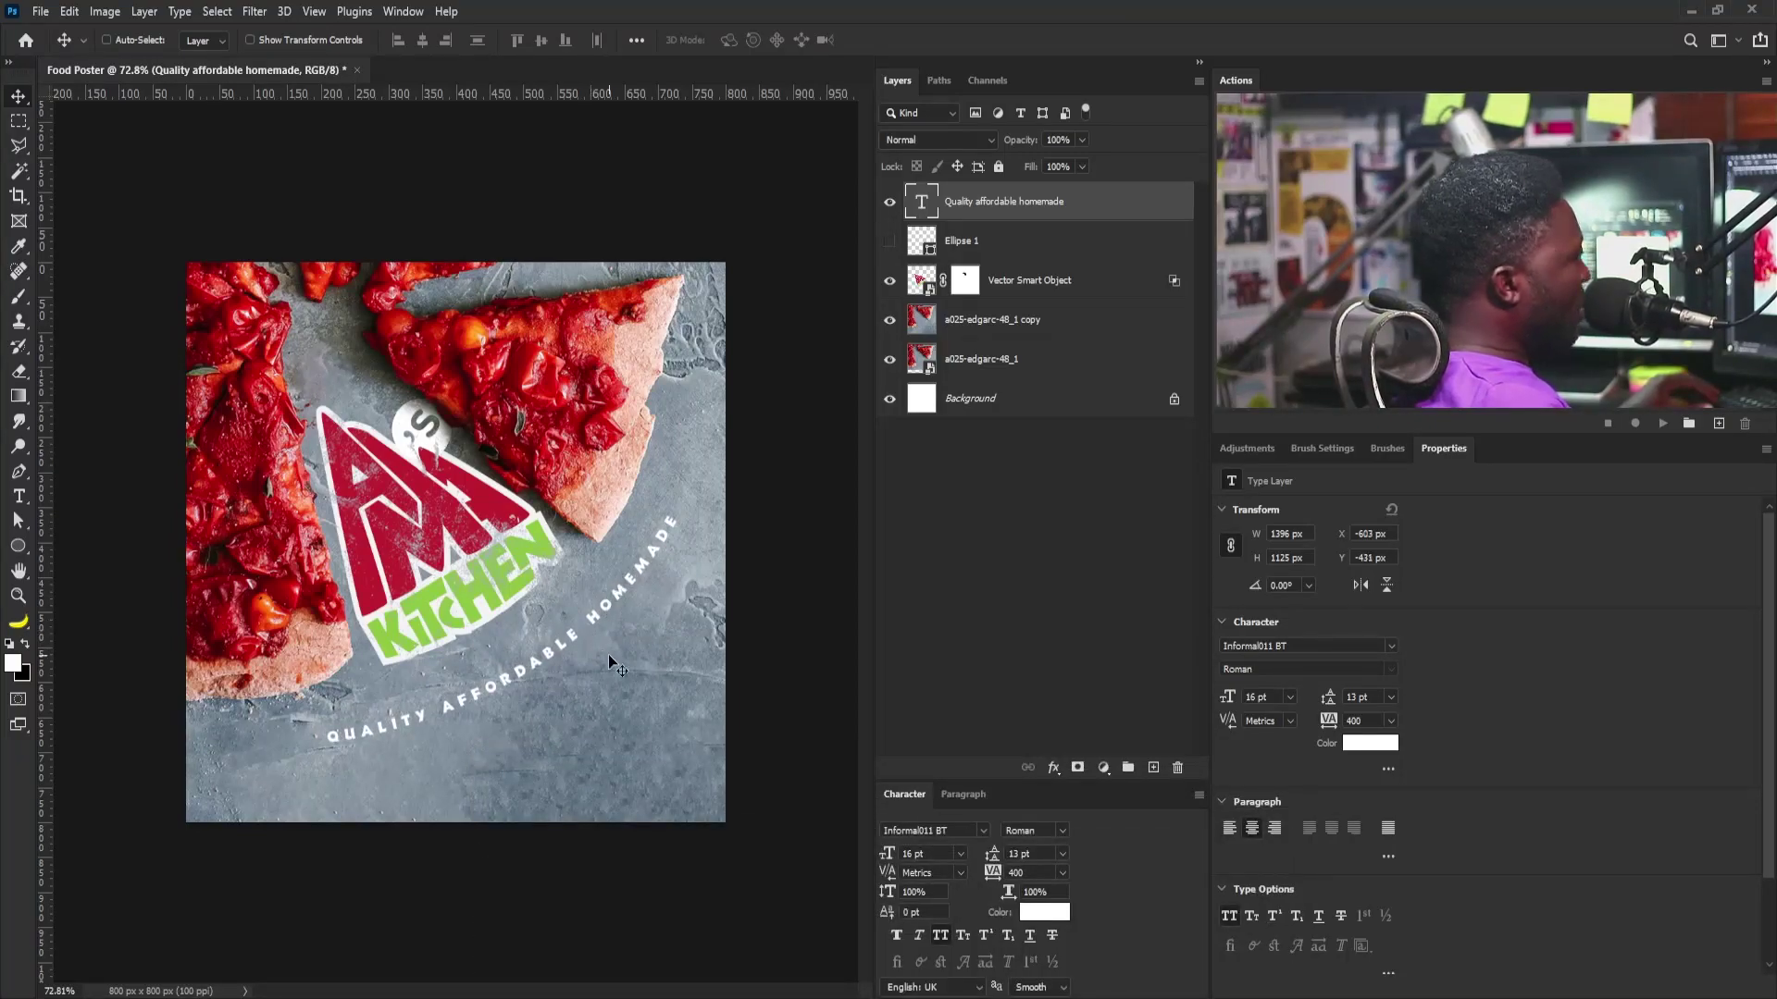
Step: Show the ellipse again, scale it up to about 1596 × 1286 px and nudge it down so it curves below the tagline
left_click(959, 259)
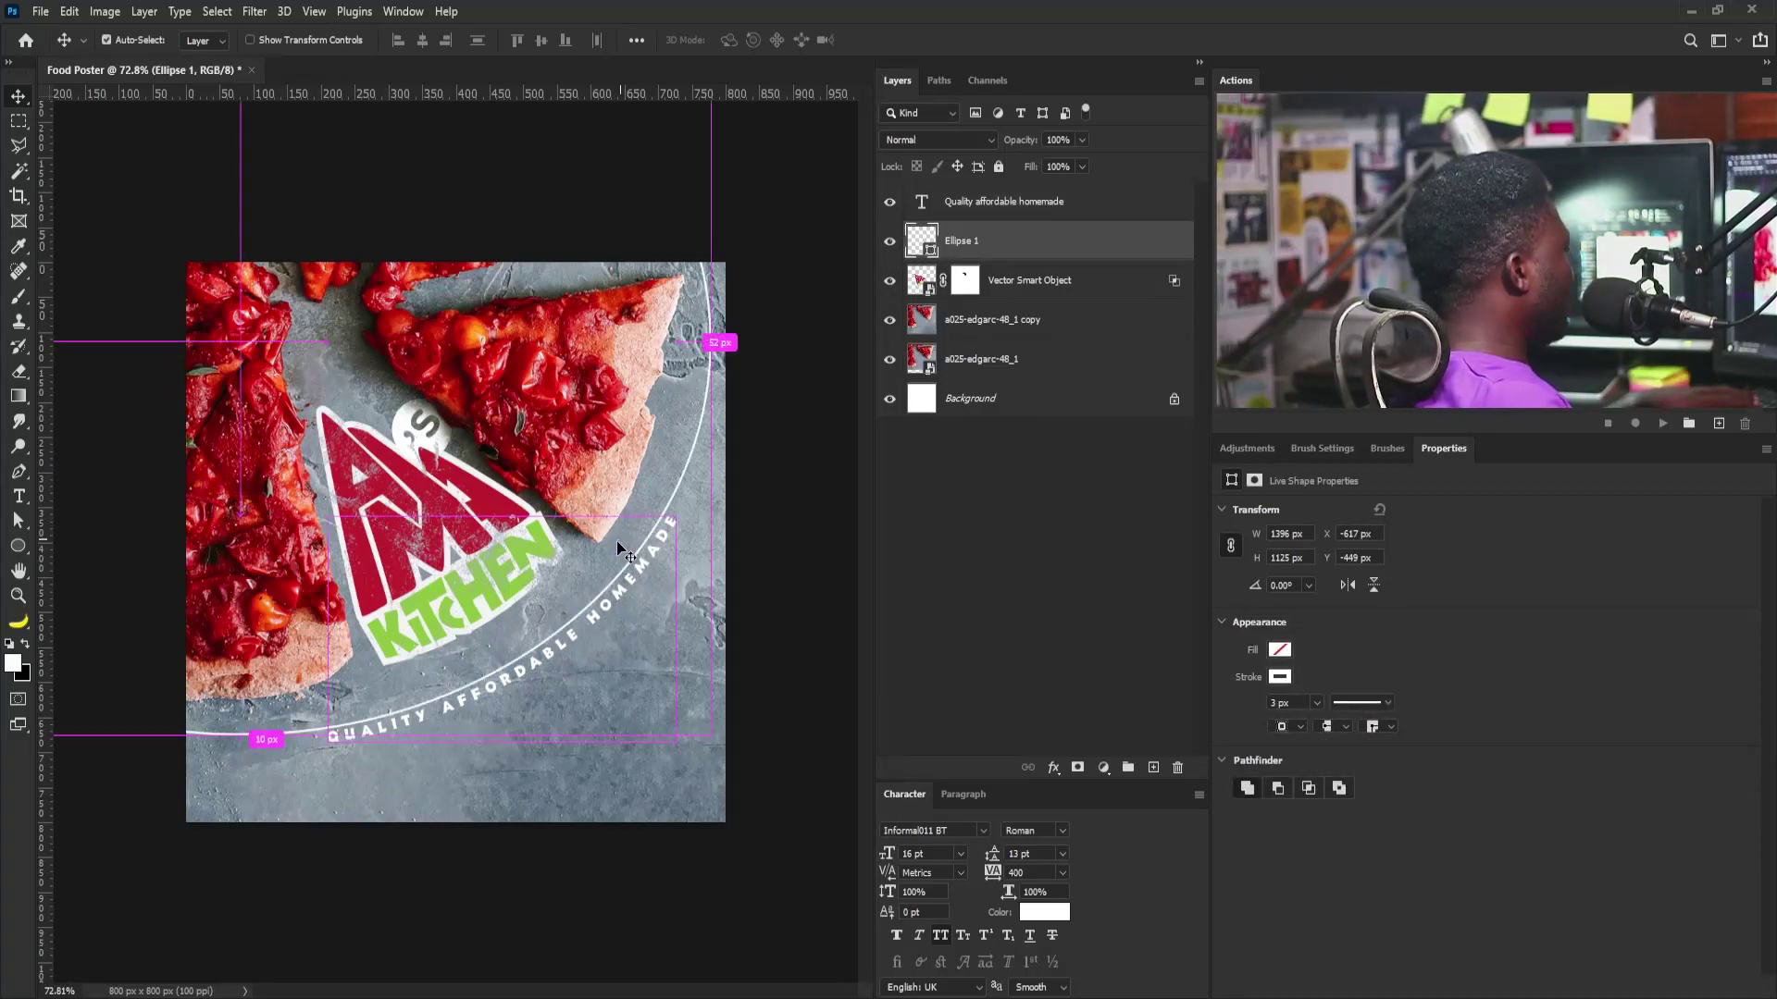
key("ctrl+t")
left_click_drag(710, 734, 778, 791)
left_click_drag(780, 794, 781, 793)
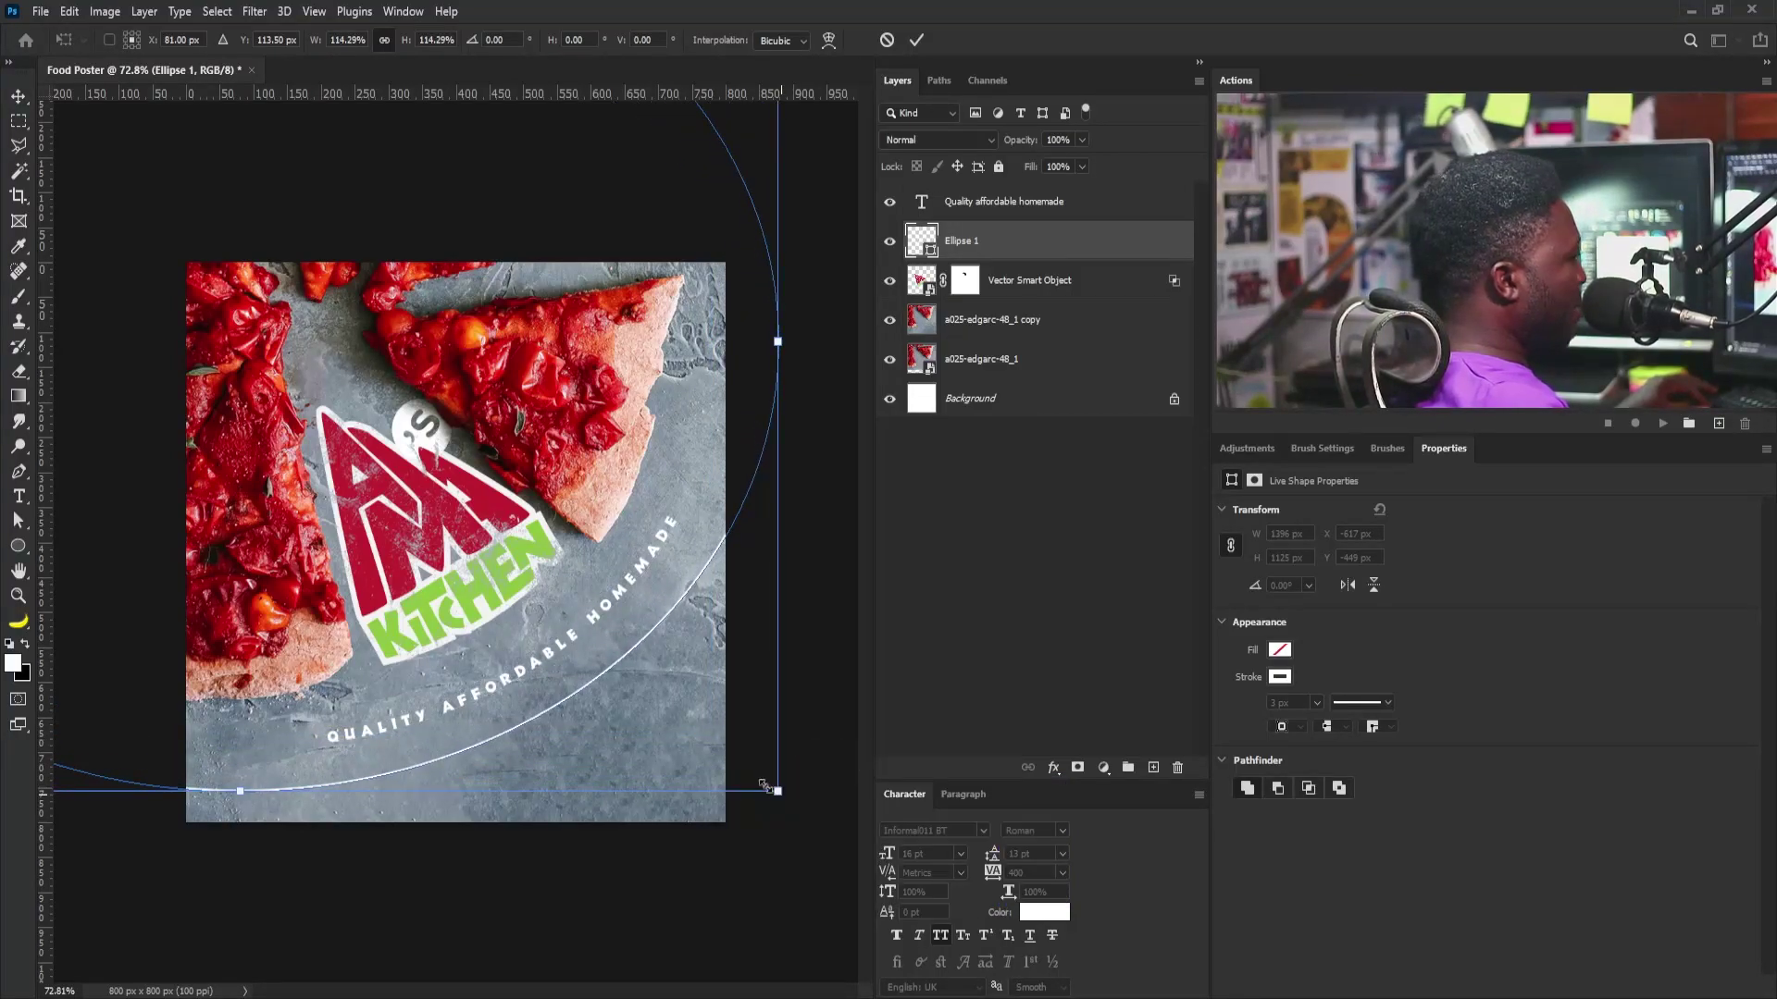
left_click_drag(609, 700, 603, 705)
key("Return")
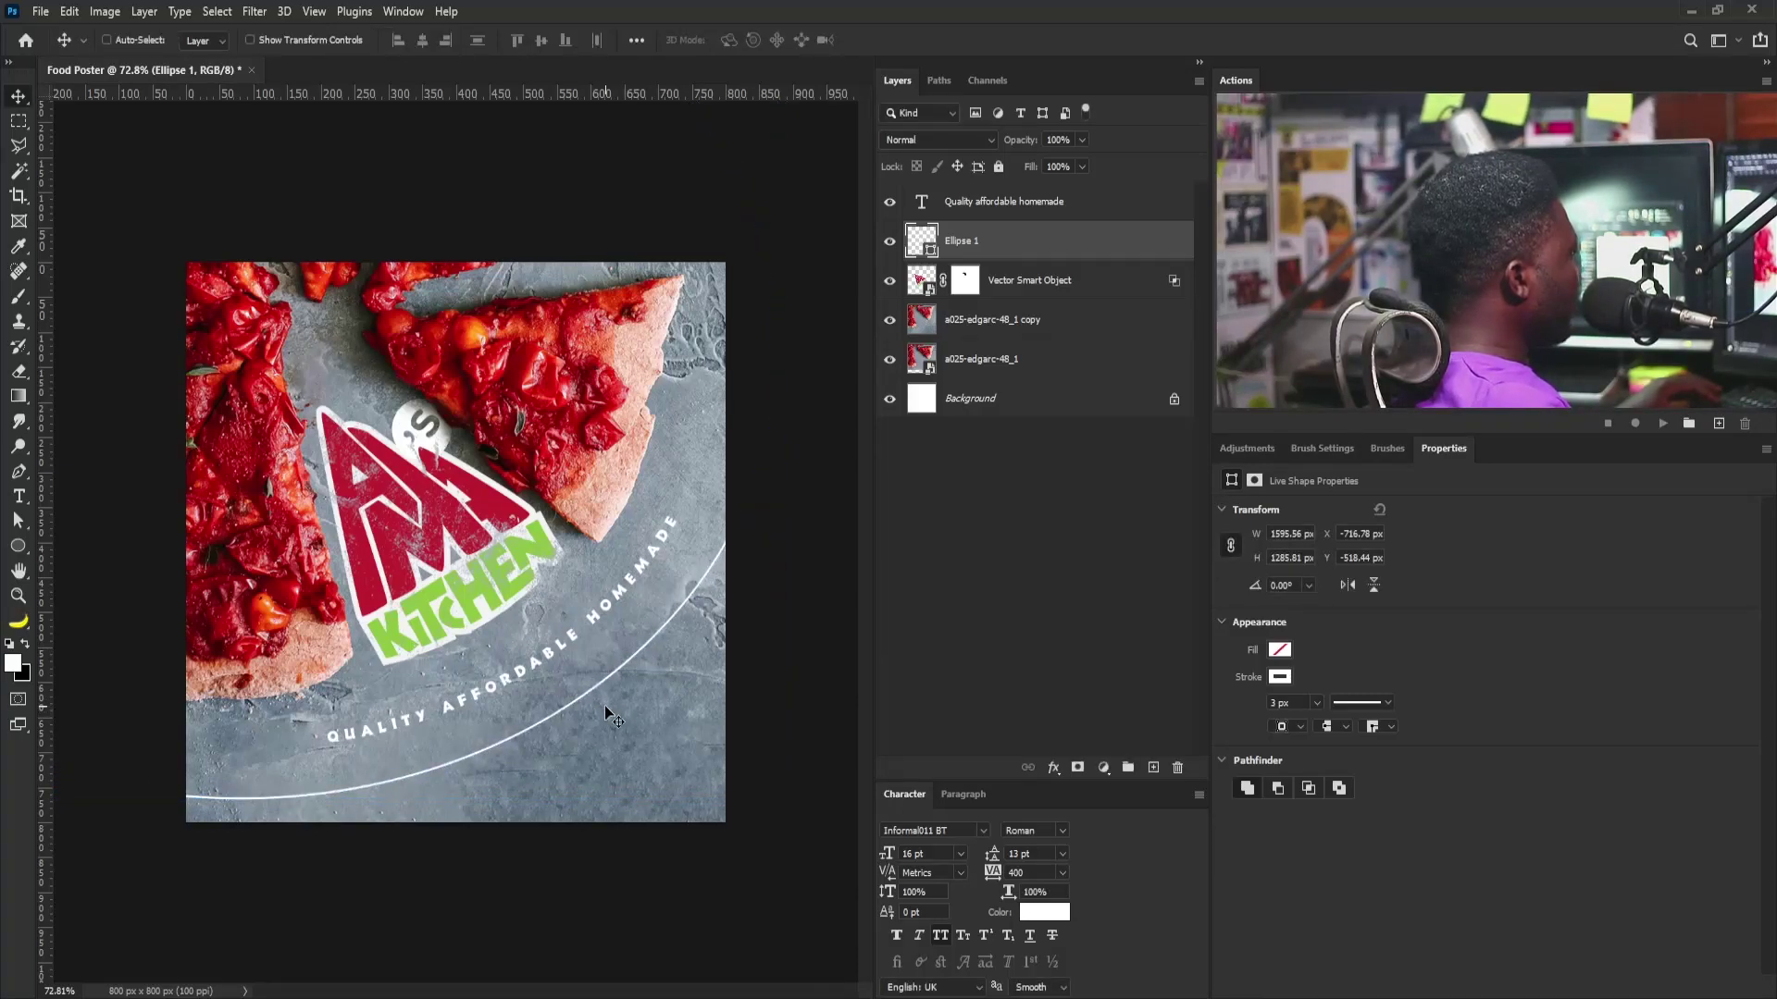
Step: Start text on the enlarged ellipse's lower curve and paste the copied "Order Now:" line with the phone number
left_click(22, 500)
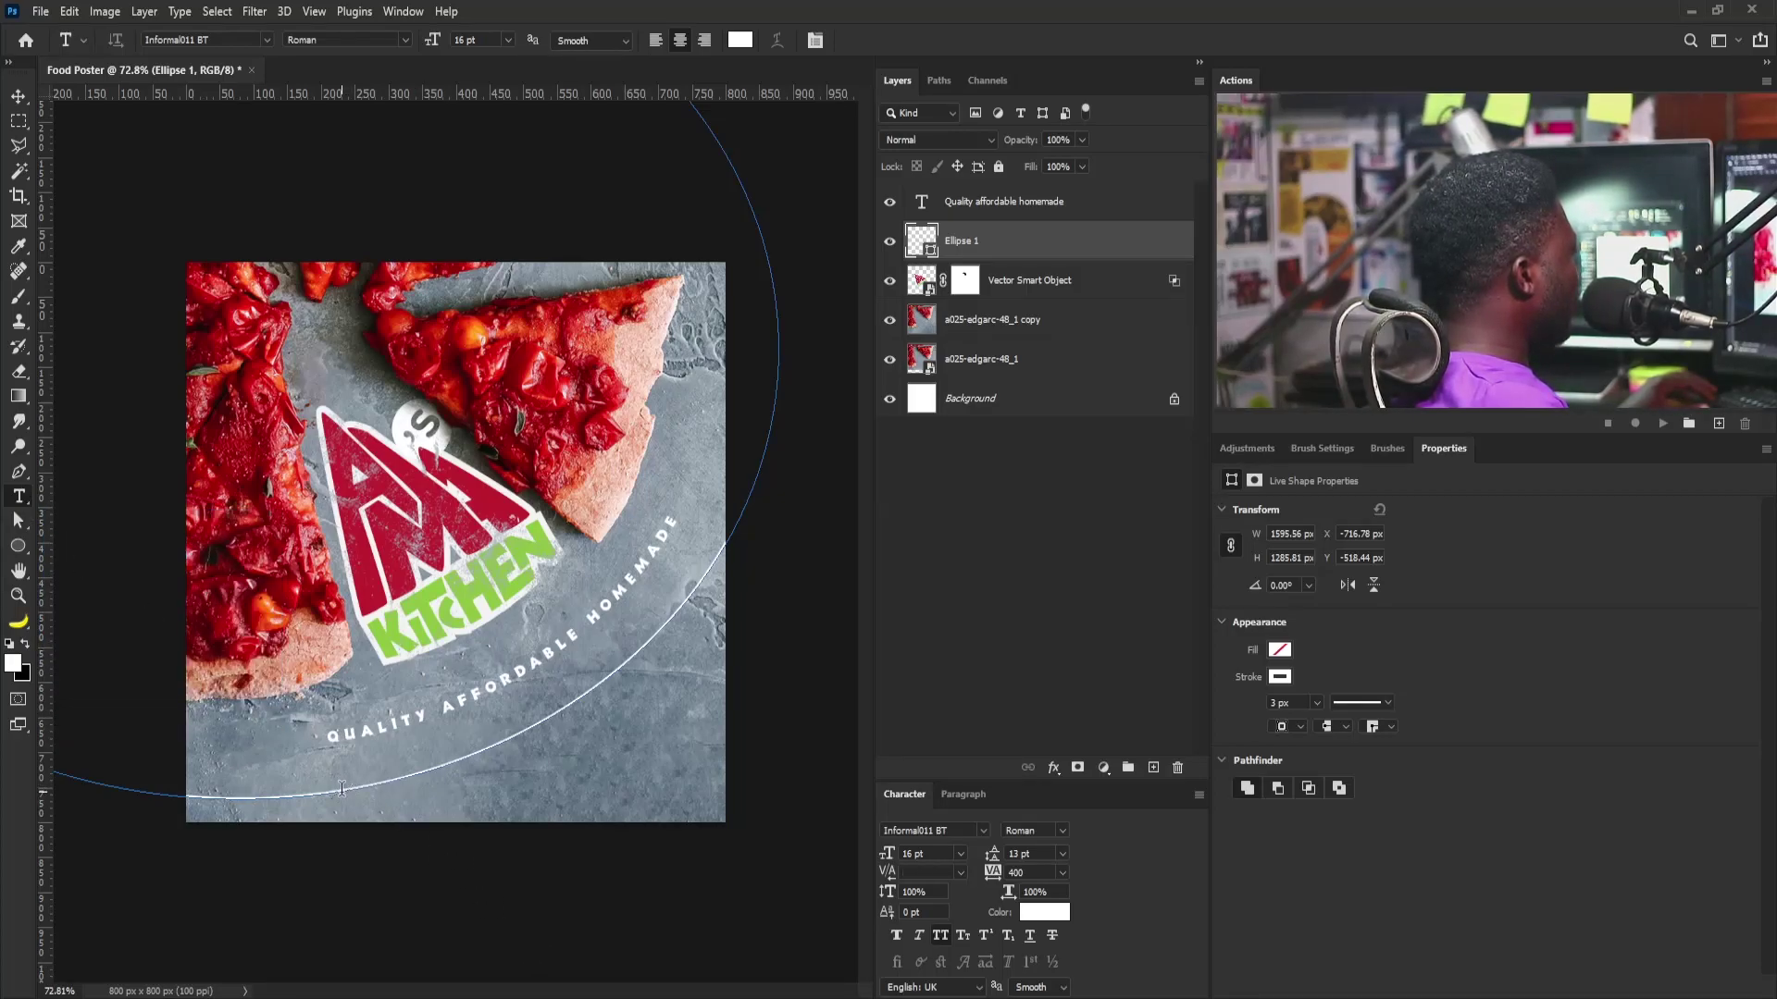
left_click(342, 788)
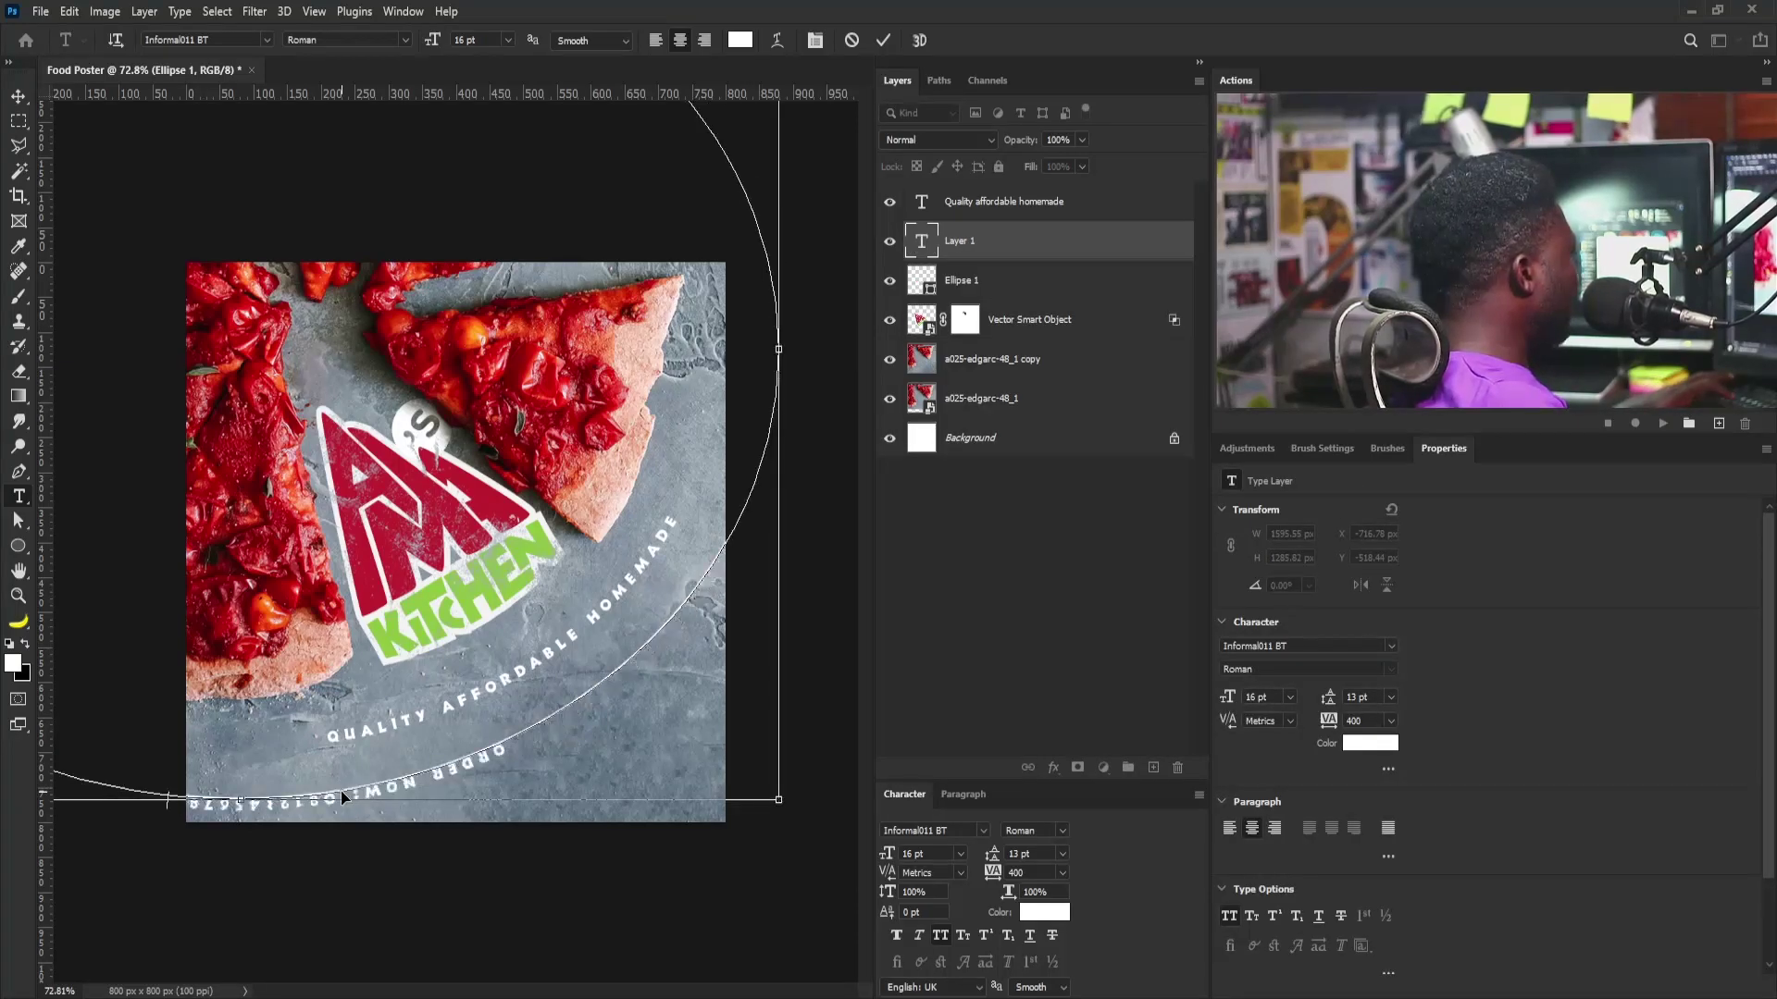
key("ctrl+v")
Step: Format the whole order line in Gotham Rounded Bold at 24 pt with tracking 0
key("ctrl+a")
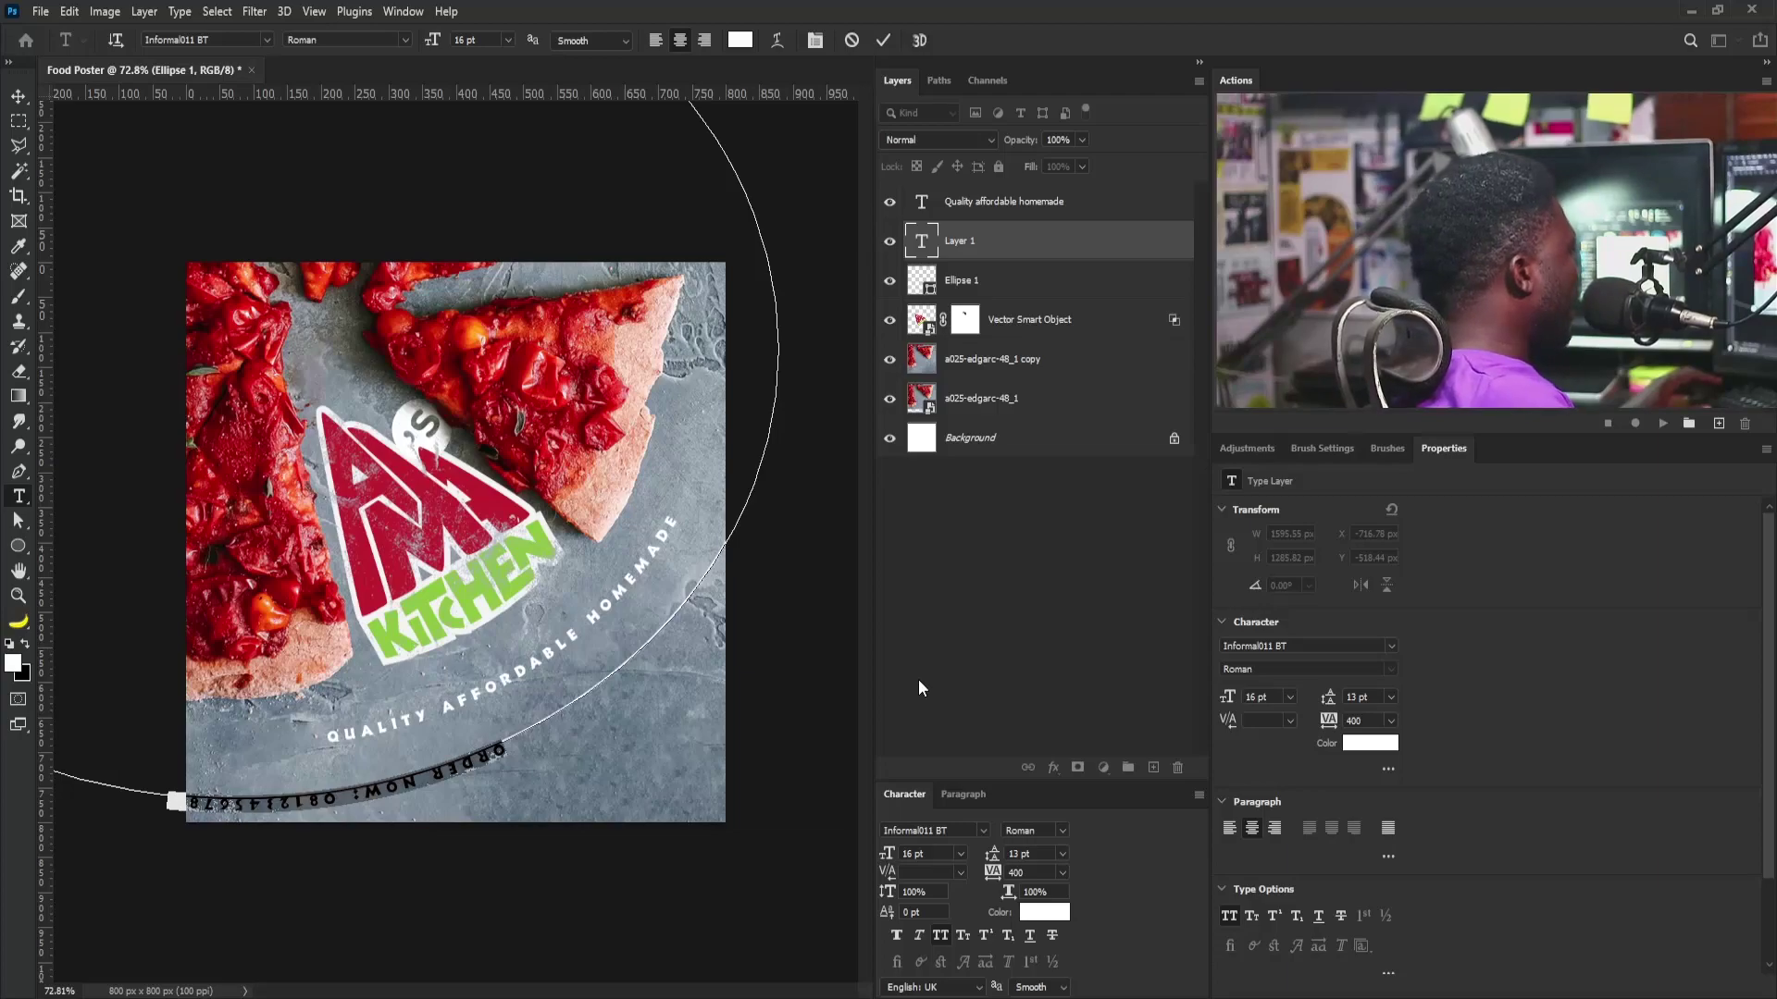
left_click(1324, 646)
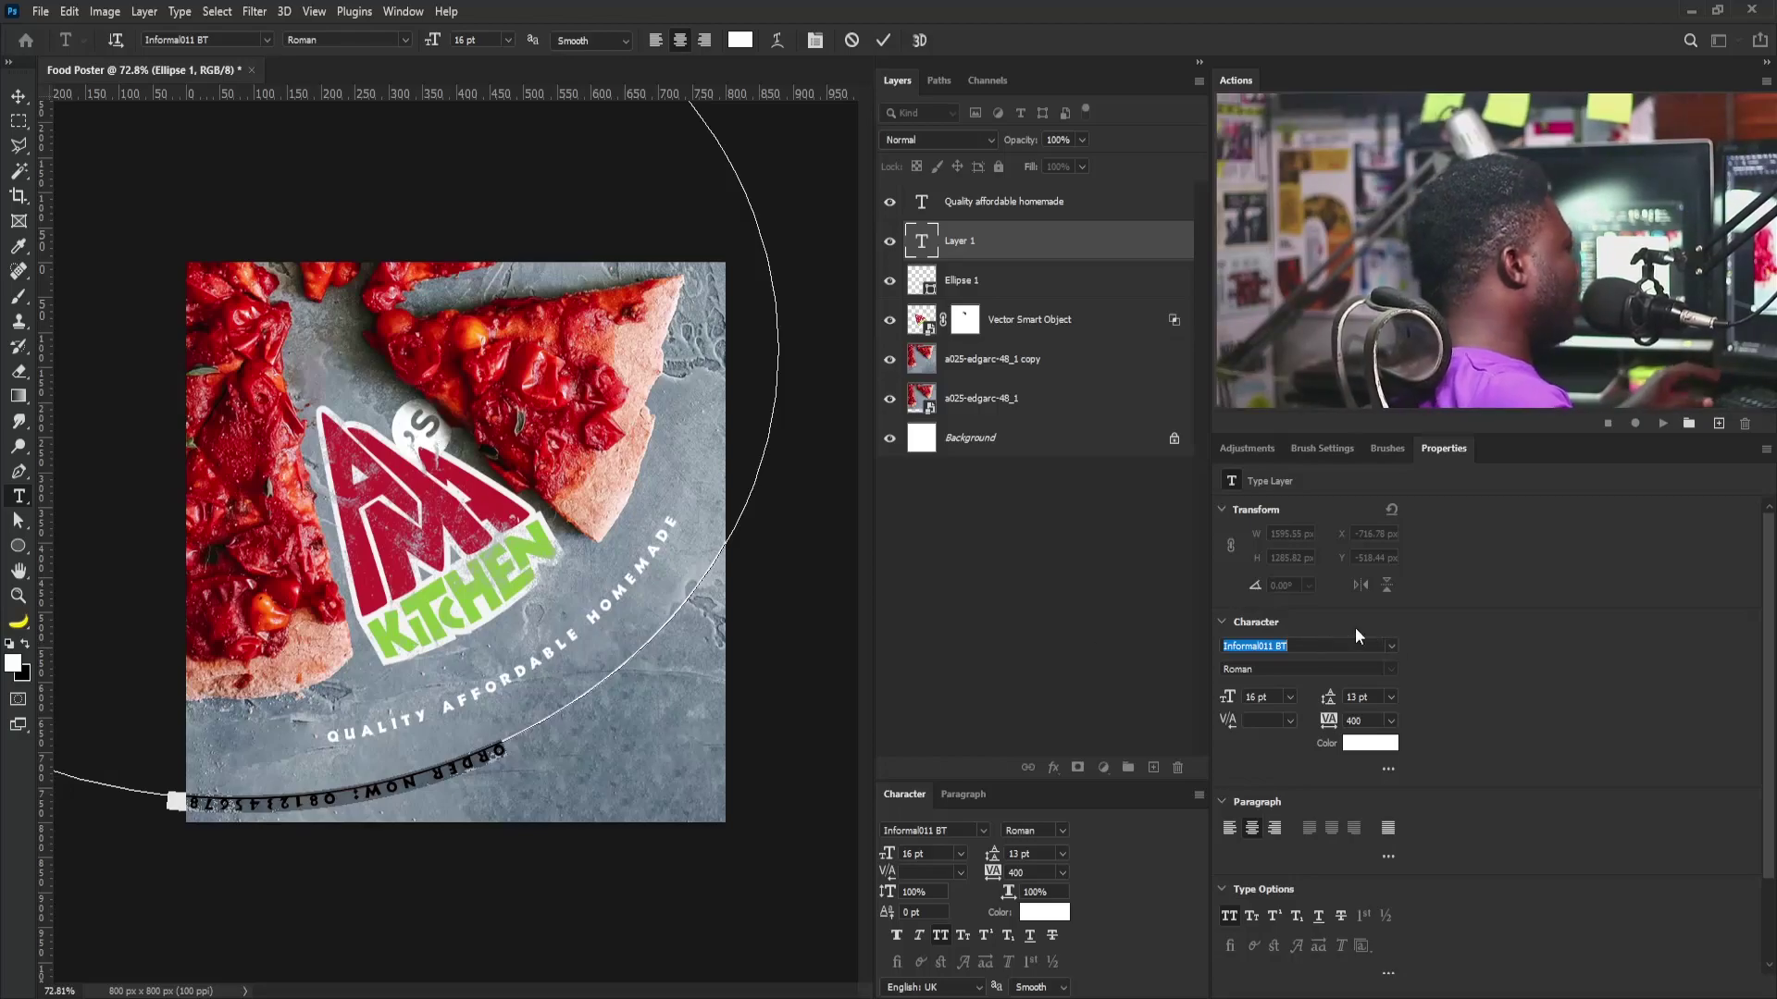
type("t")
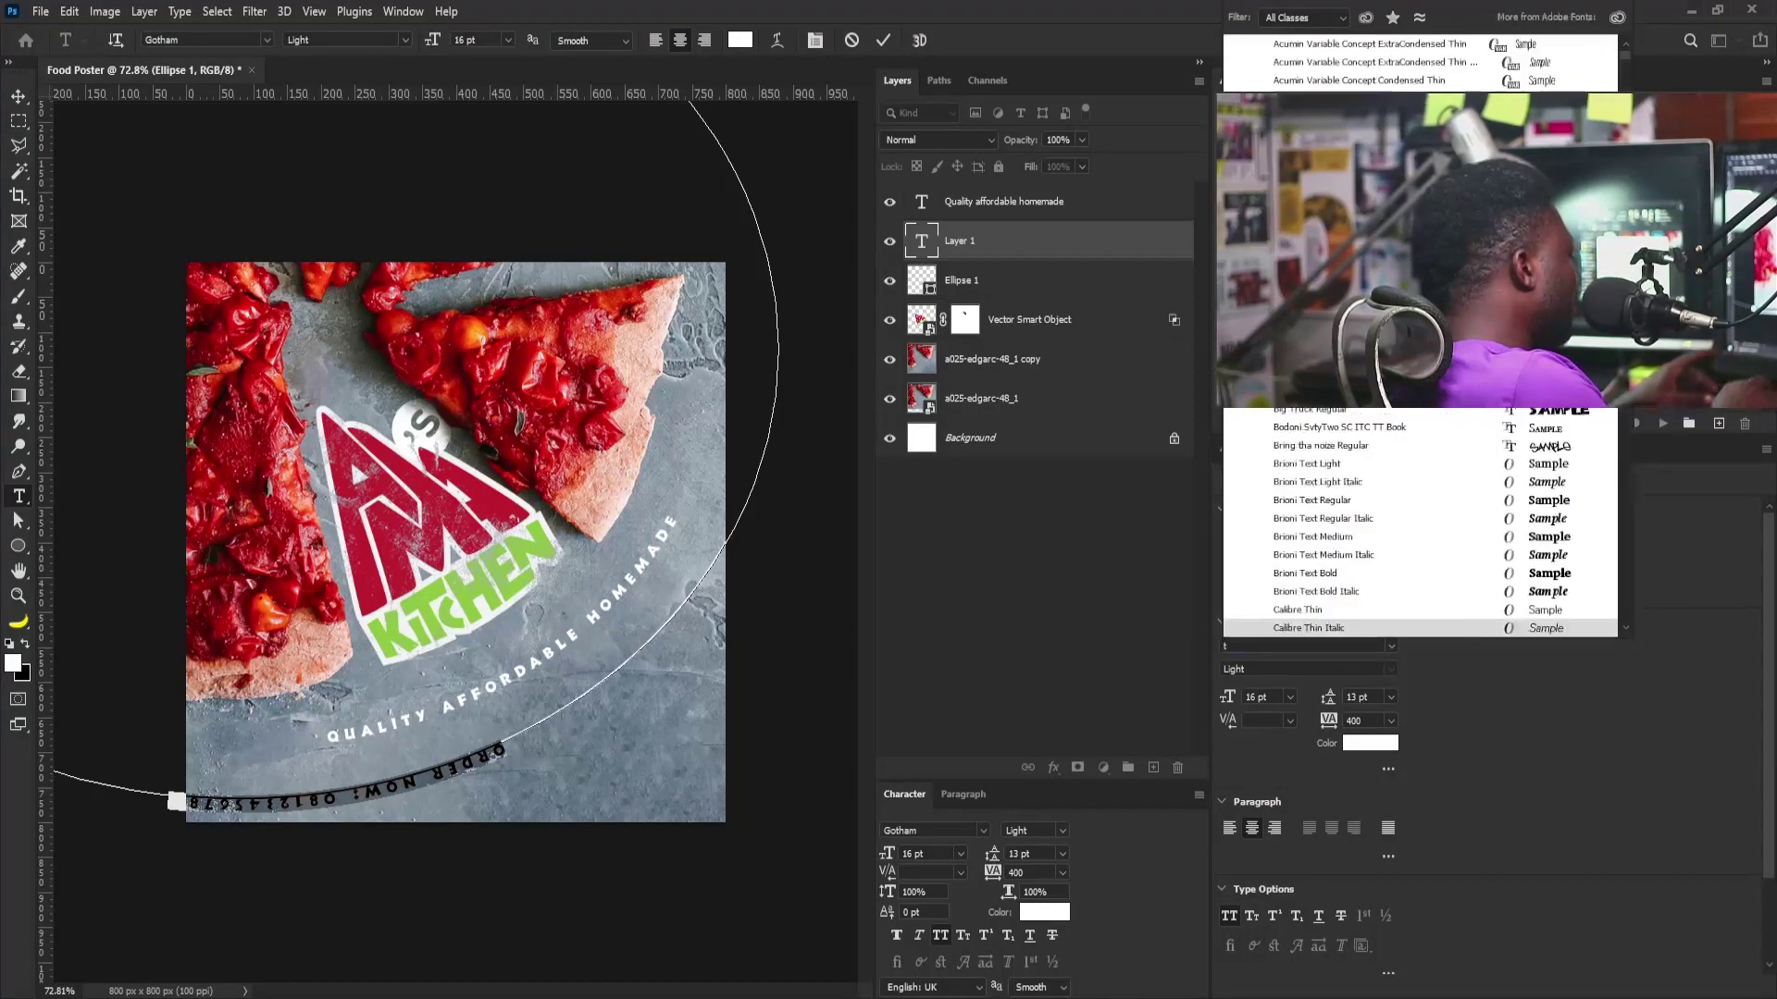
key("BackSpace")
type("rou")
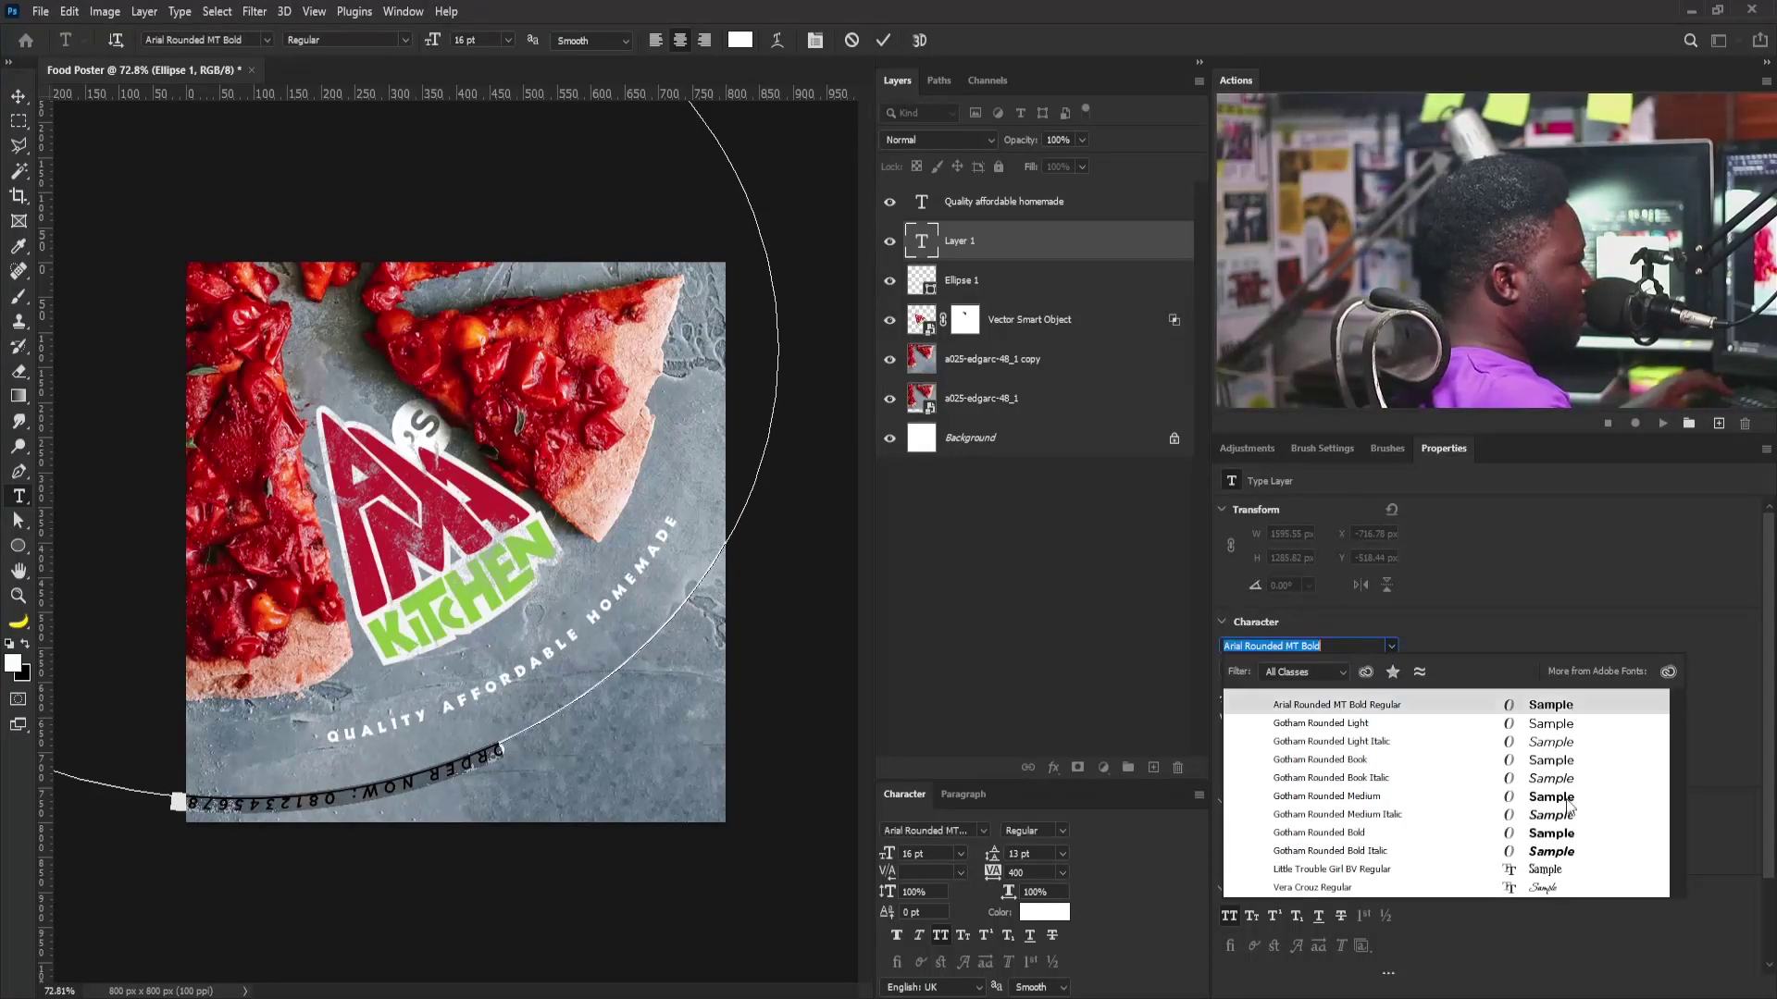
left_click(1567, 839)
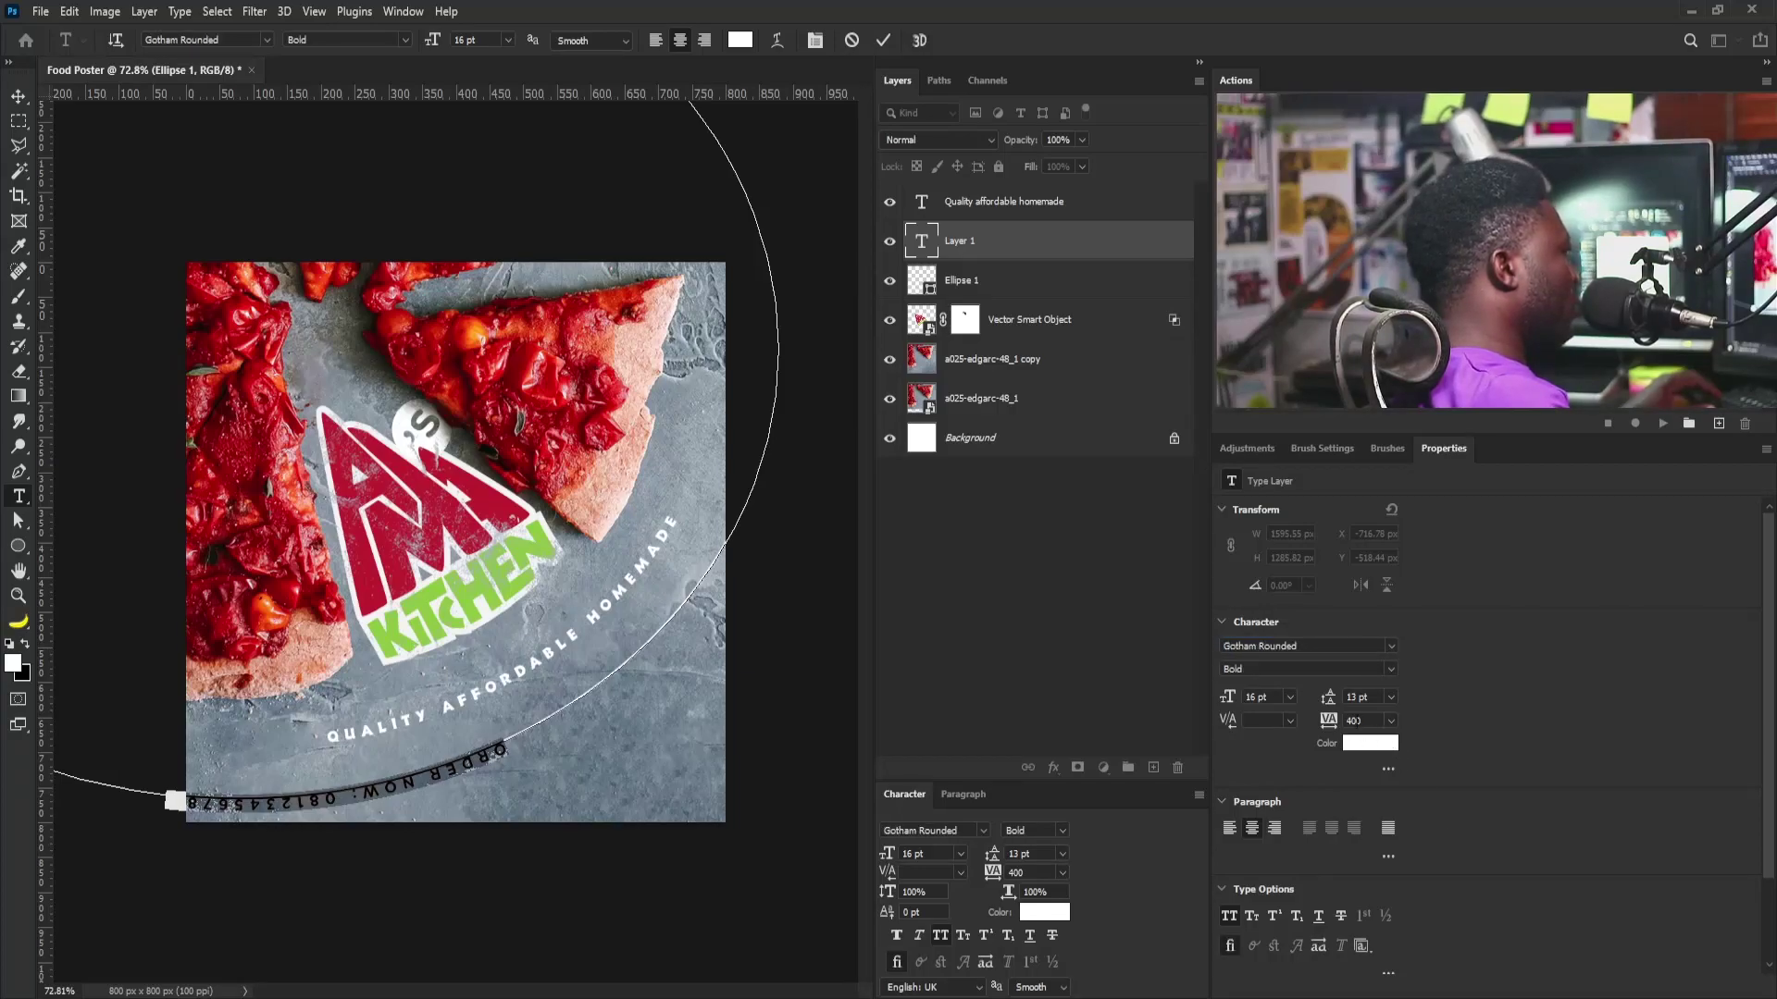
type("0")
key("Return")
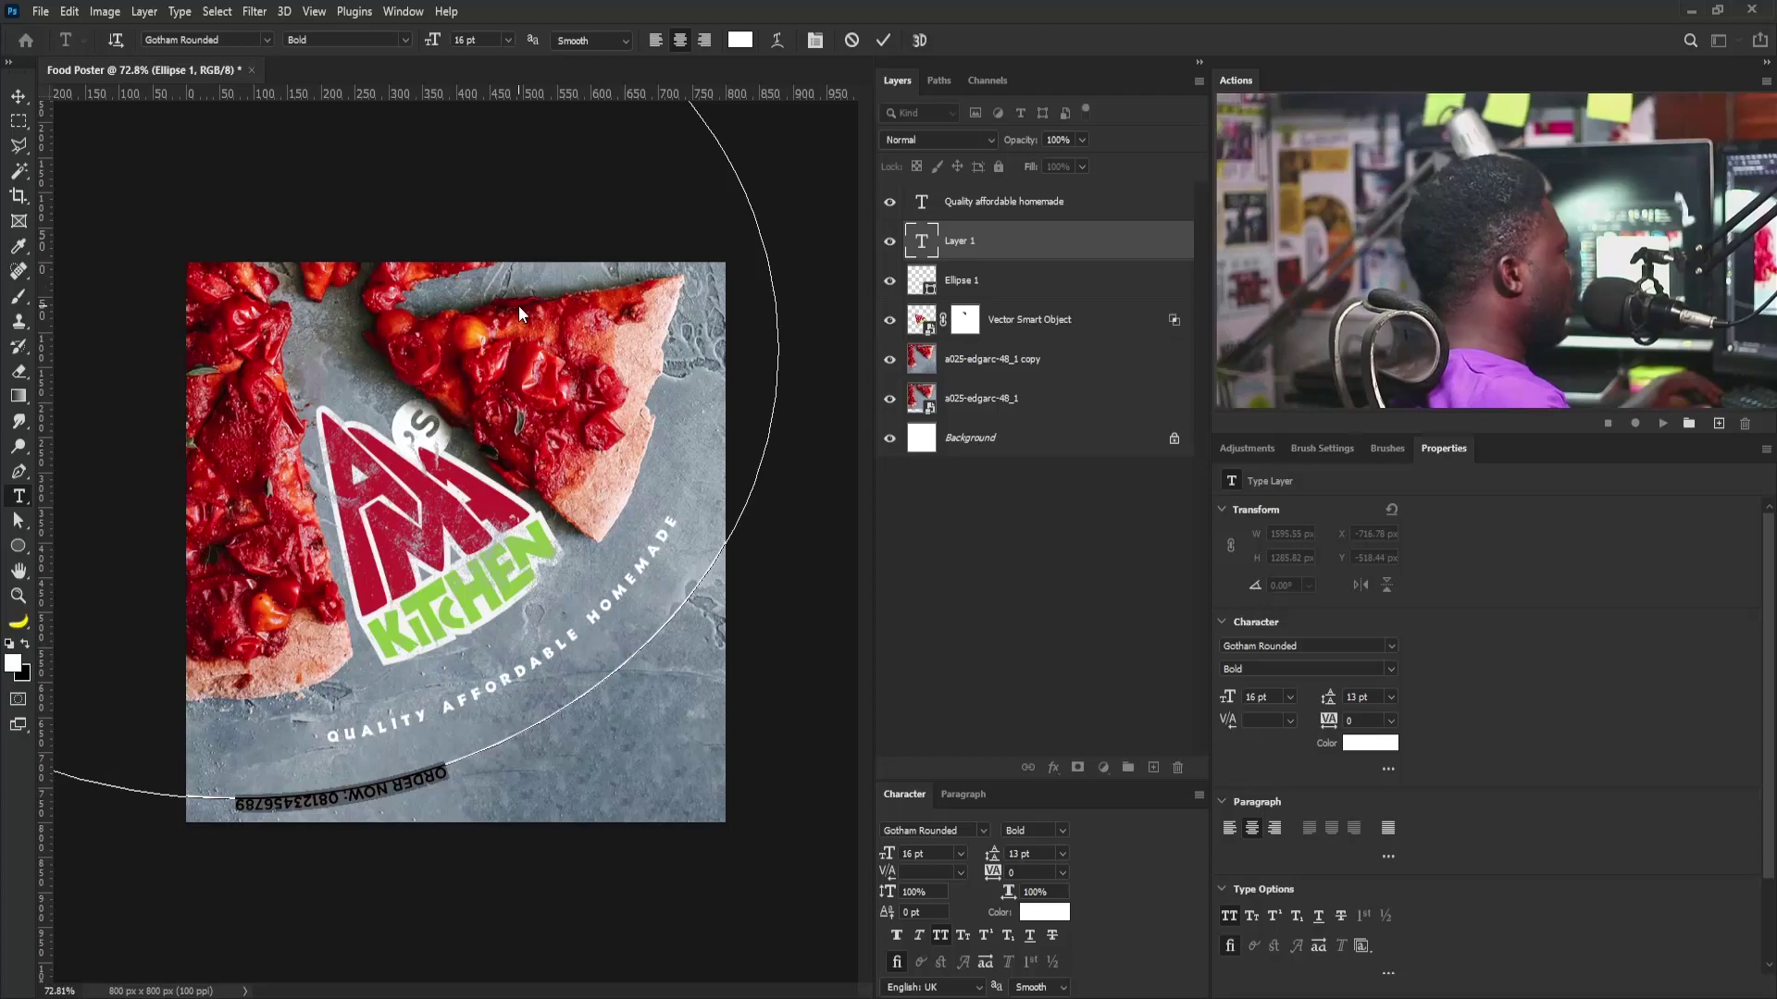
left_click(1290, 698)
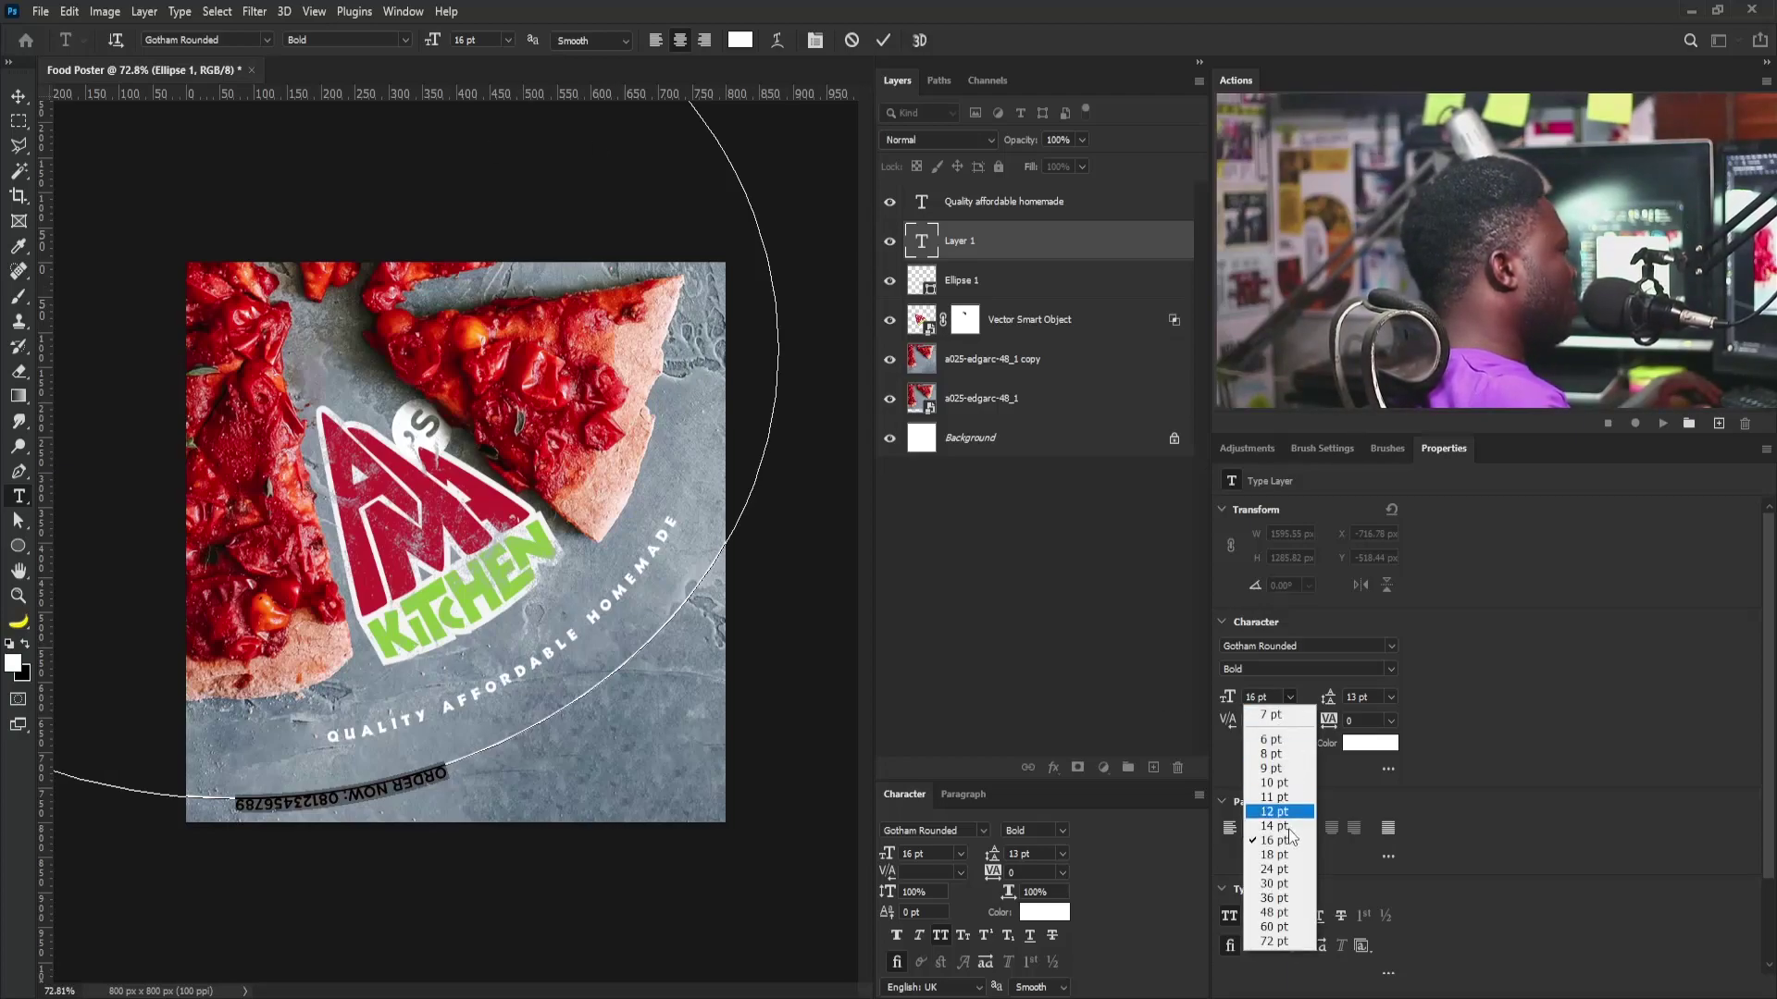
left_click(1287, 875)
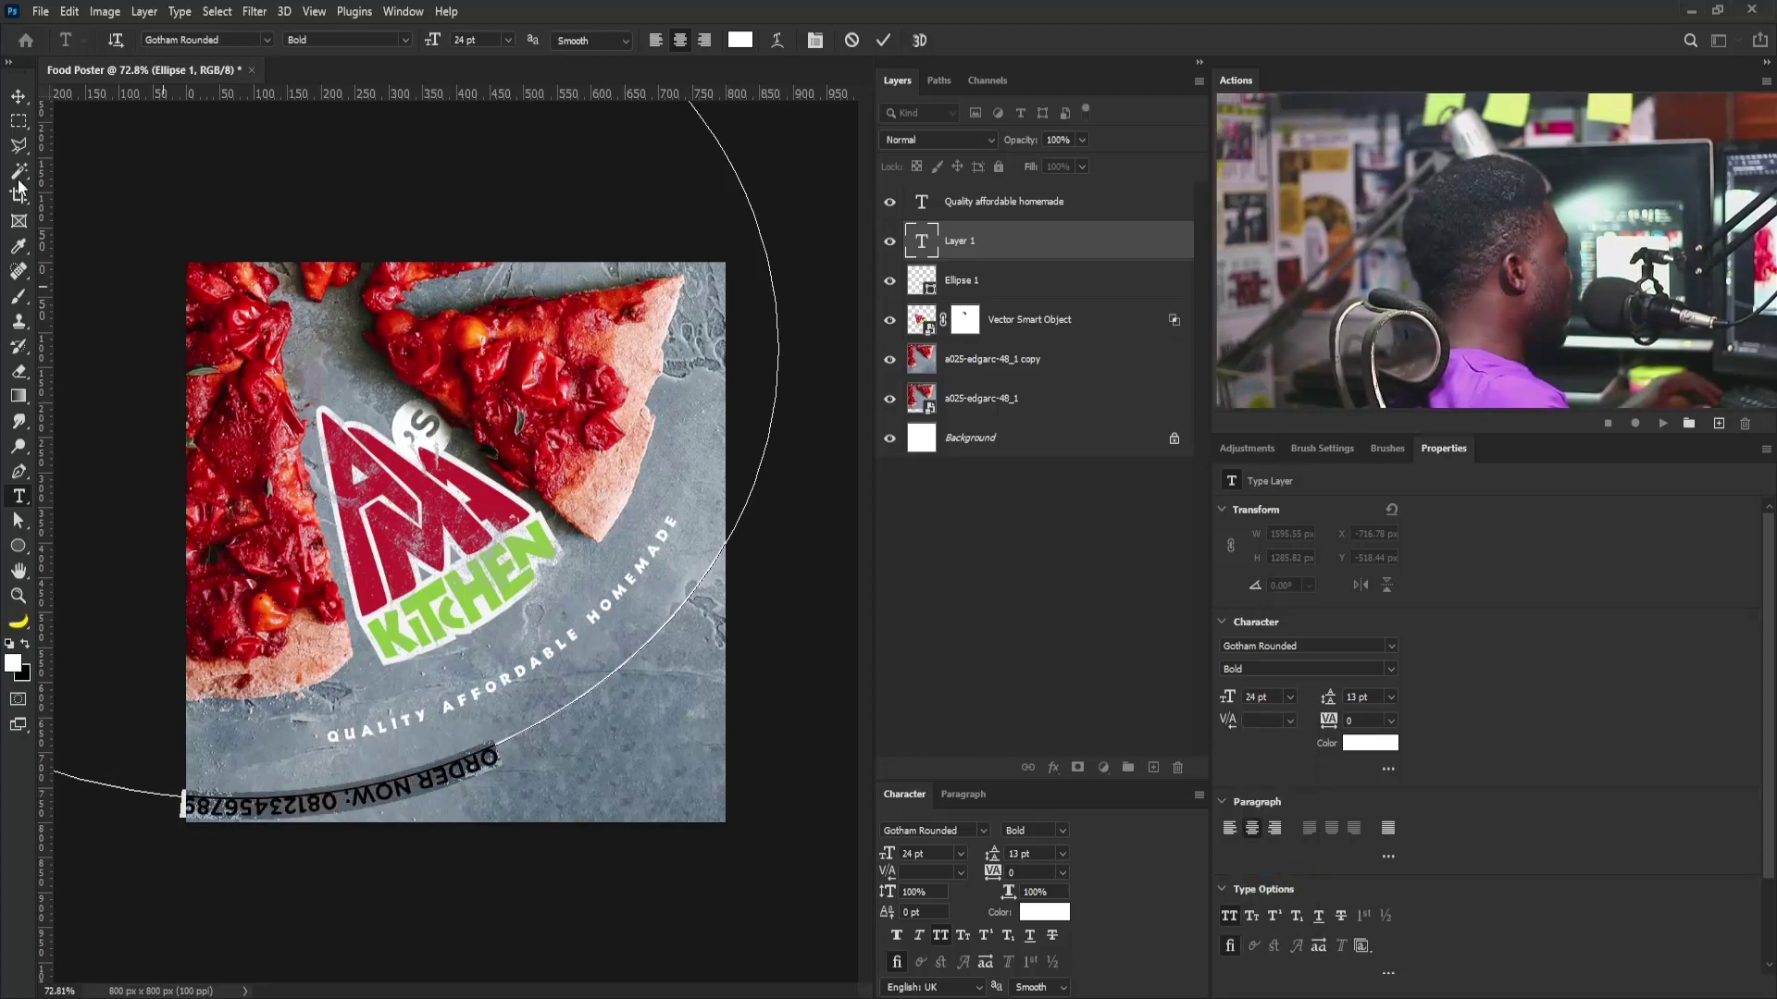
Step: Slide the order line along the ellipse with the Path Selection tool and flip it inside the curve below the tagline
left_click(25, 522)
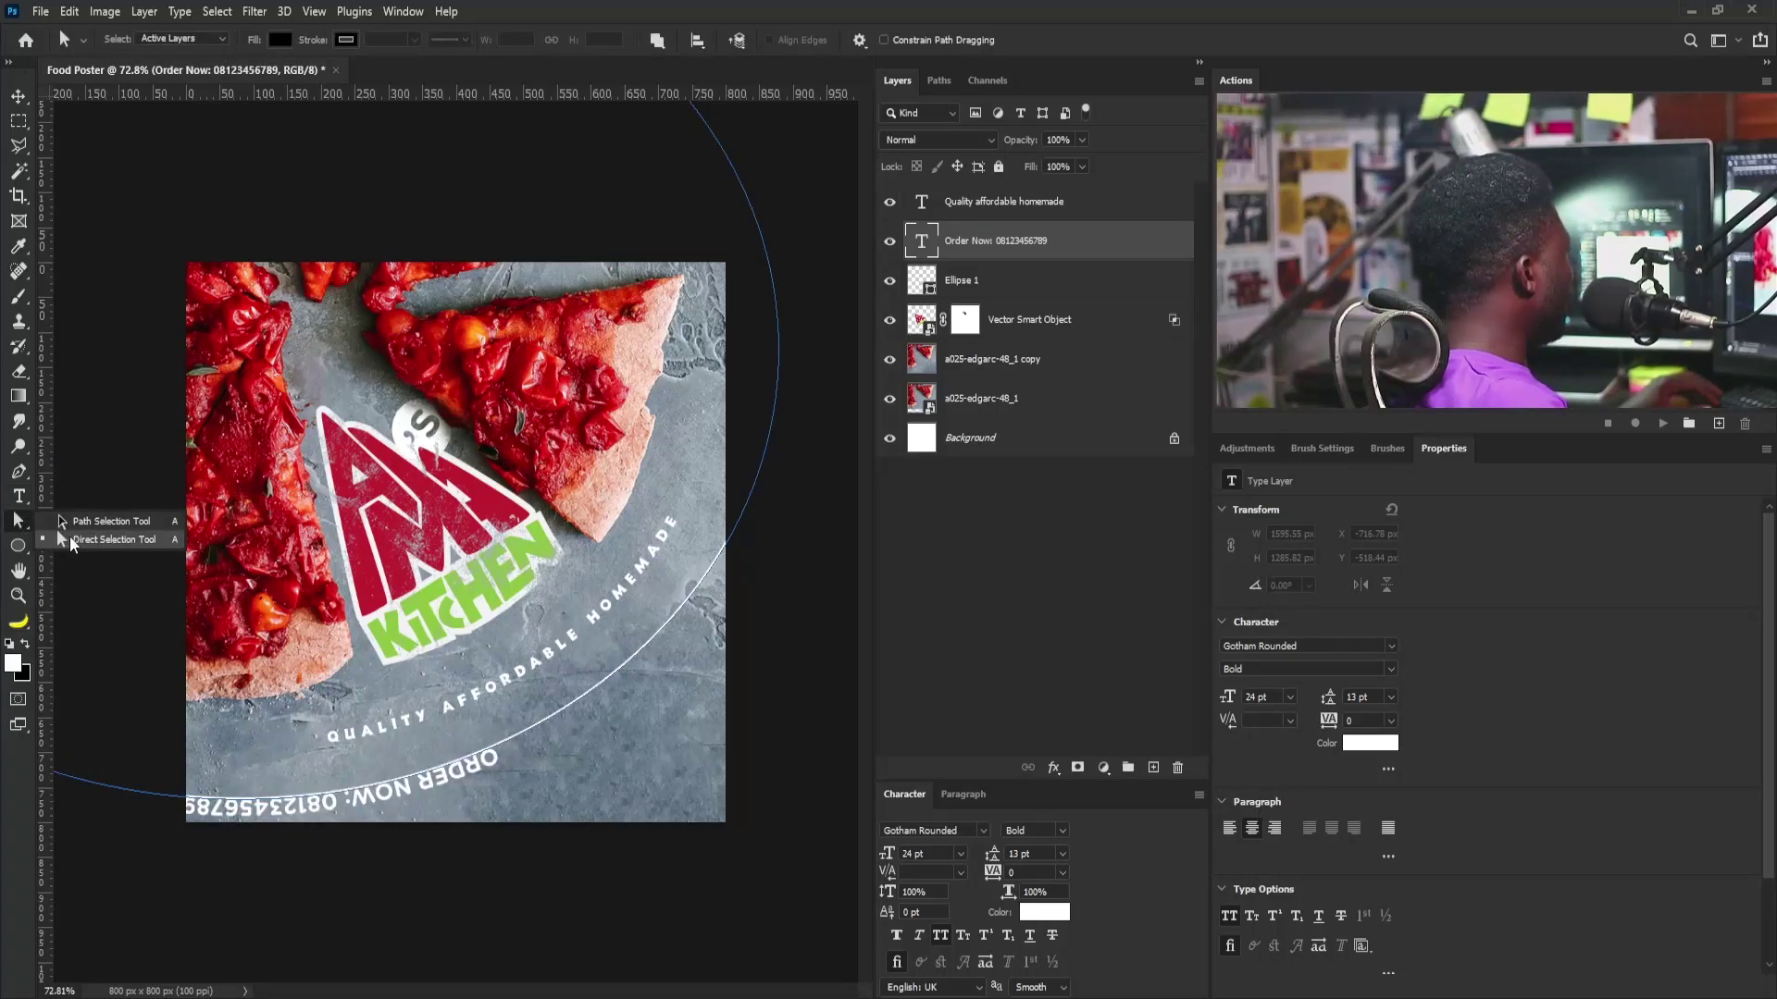
left_click(101, 522)
left_click_drag(346, 800, 540, 676)
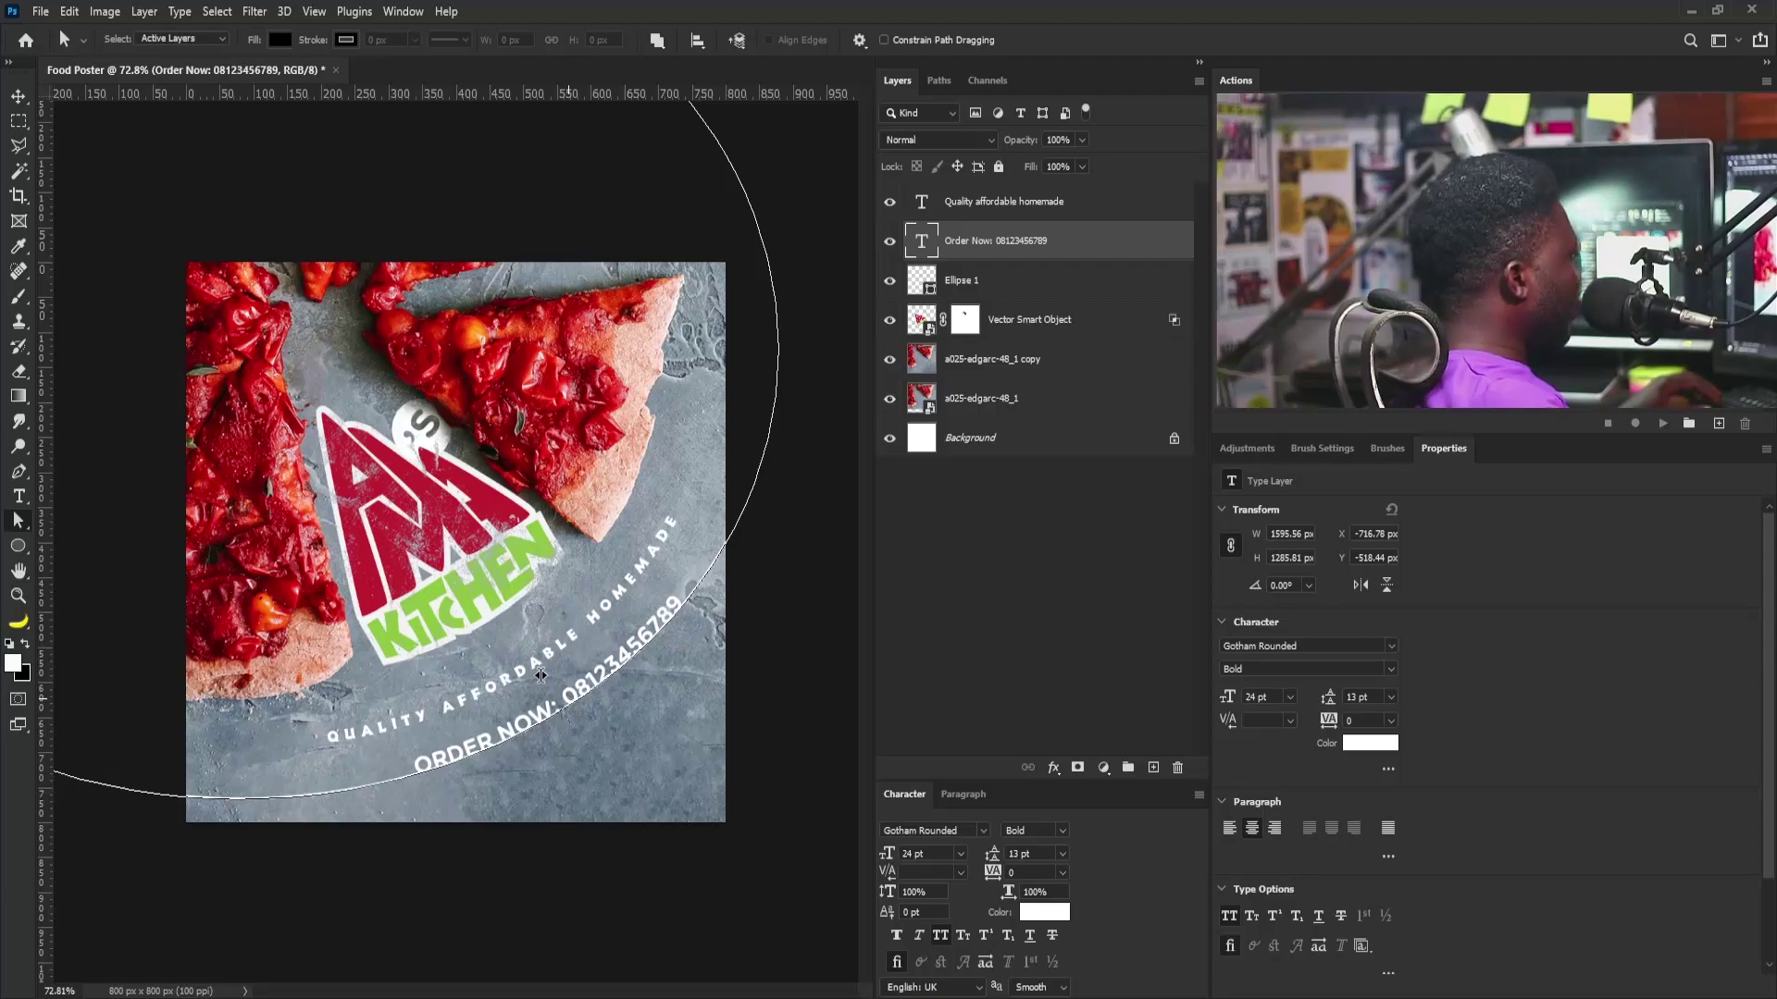
Step: Lock the "Quality affordable homemade" tagline layer so that it cannot be selected while editing the order line
key("t")
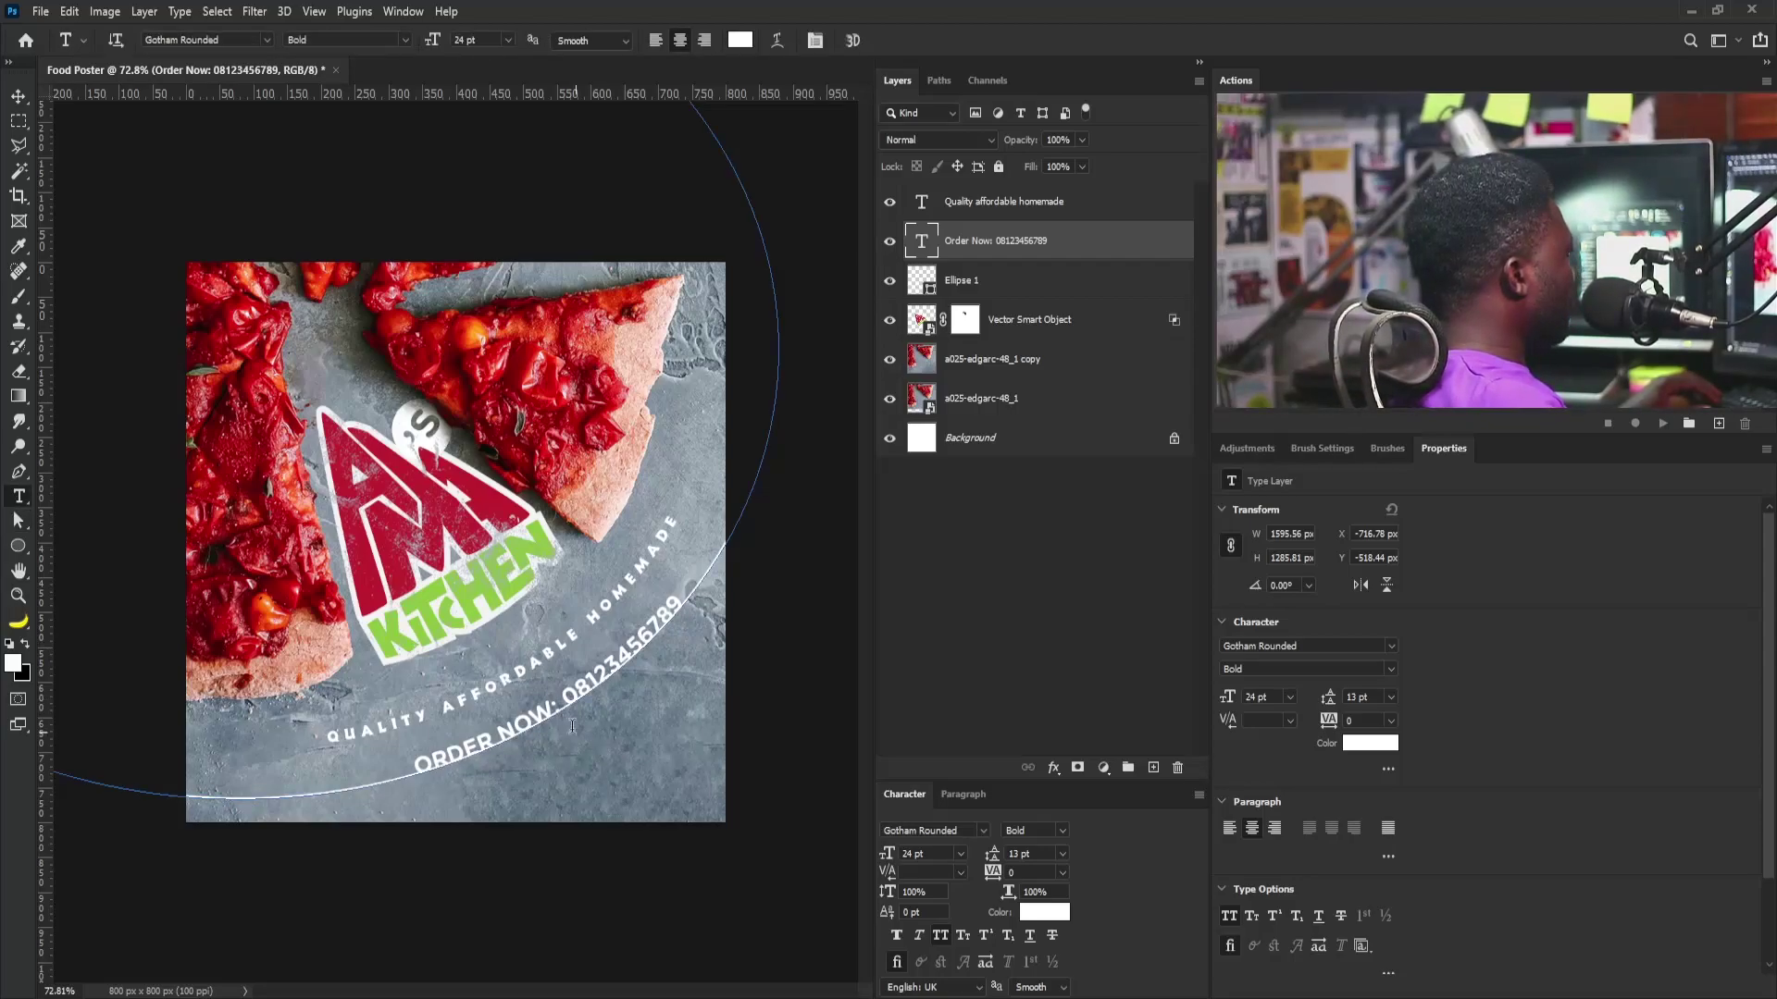
double_click(570, 695)
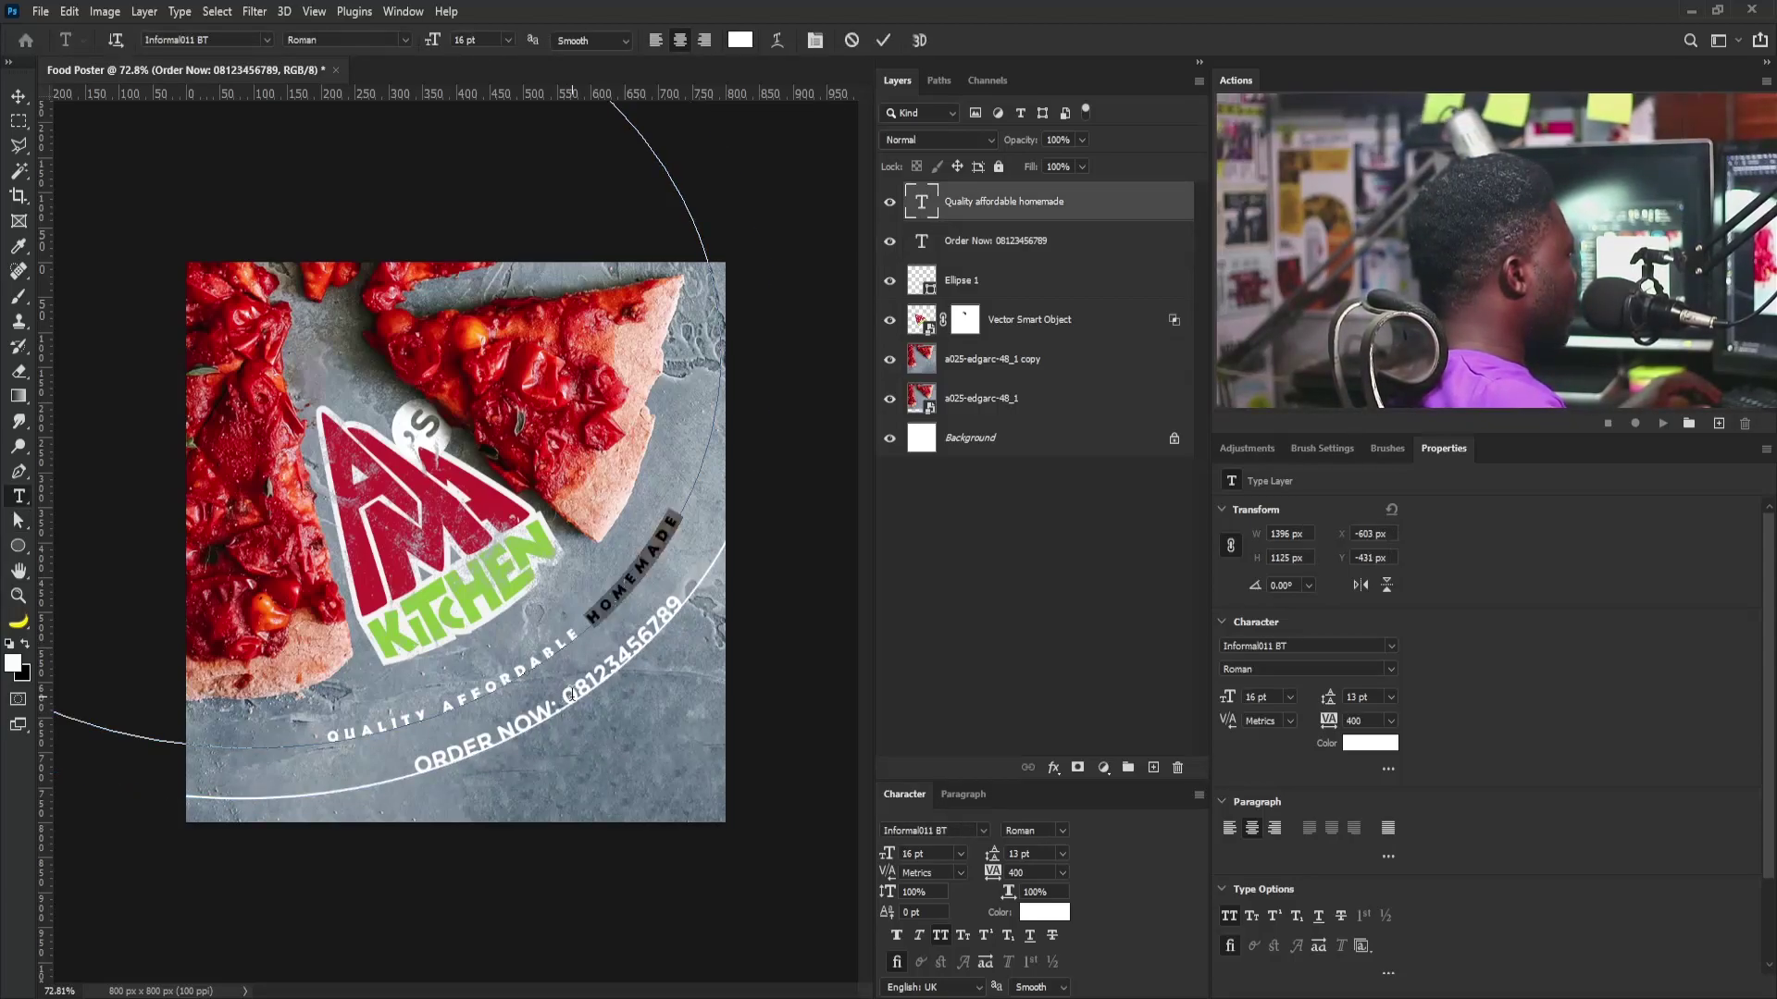
left_click(976, 211)
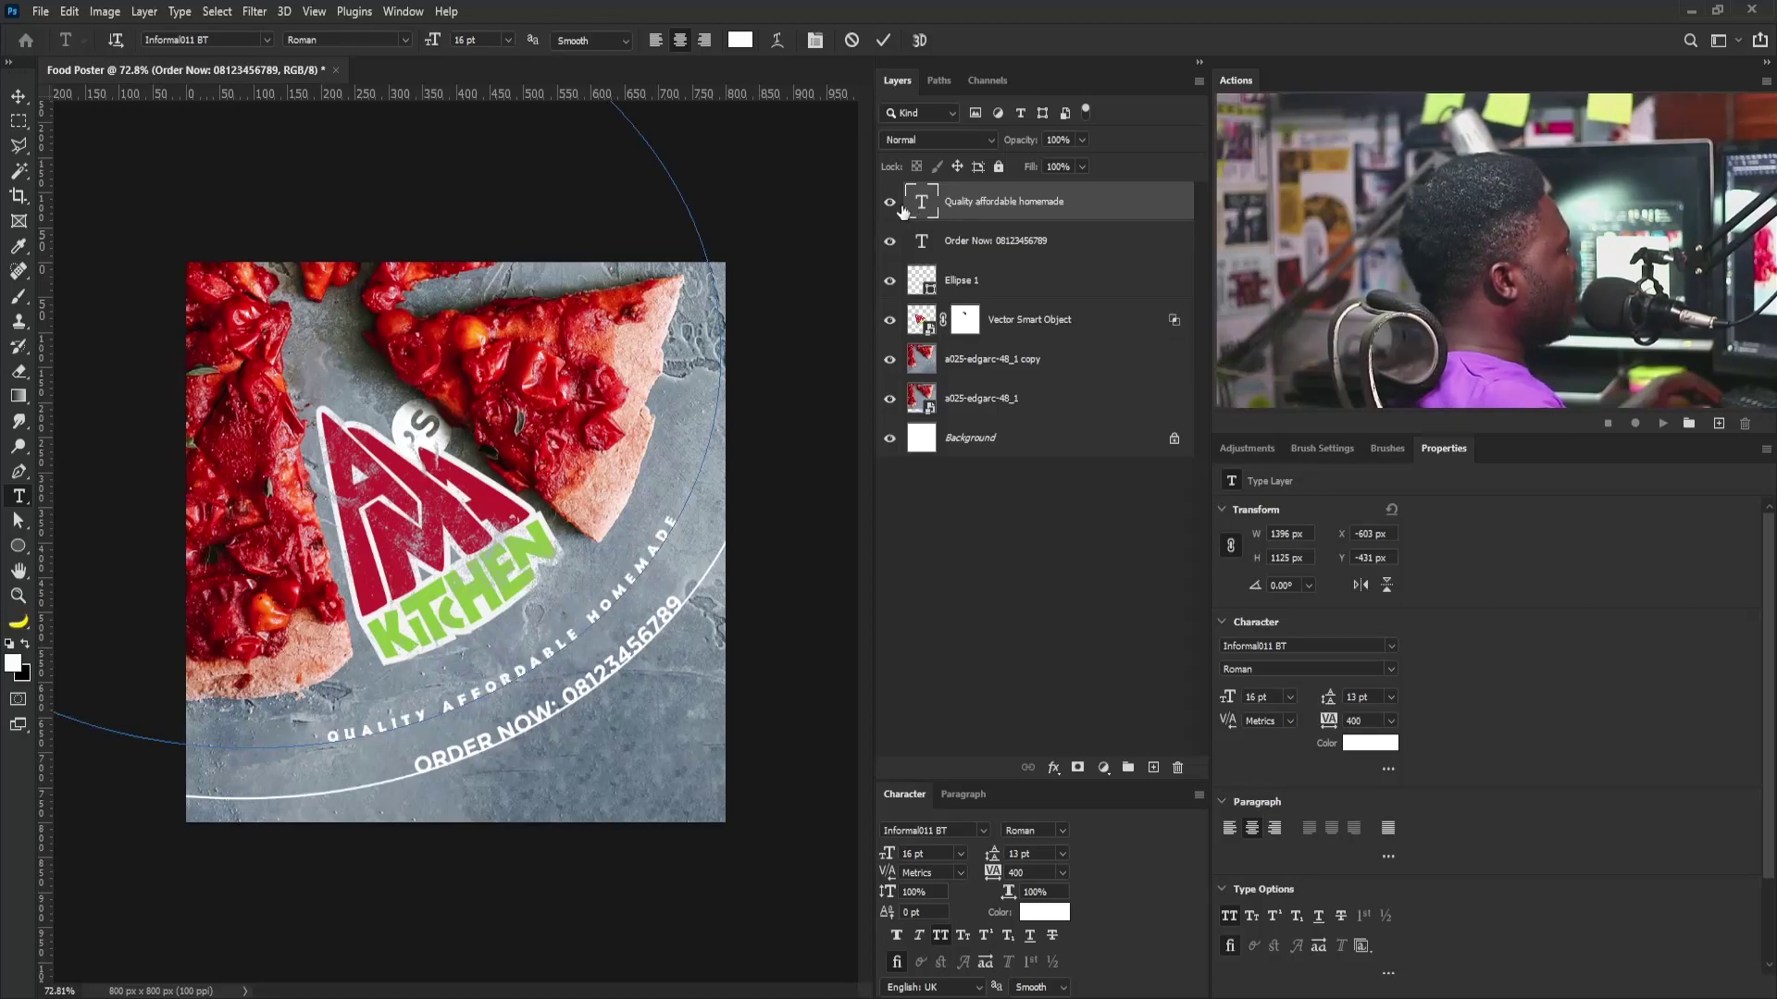
left_click(998, 168)
Step: Turn off All Caps for the curved order line and set its tracking to 40
left_click(924, 240)
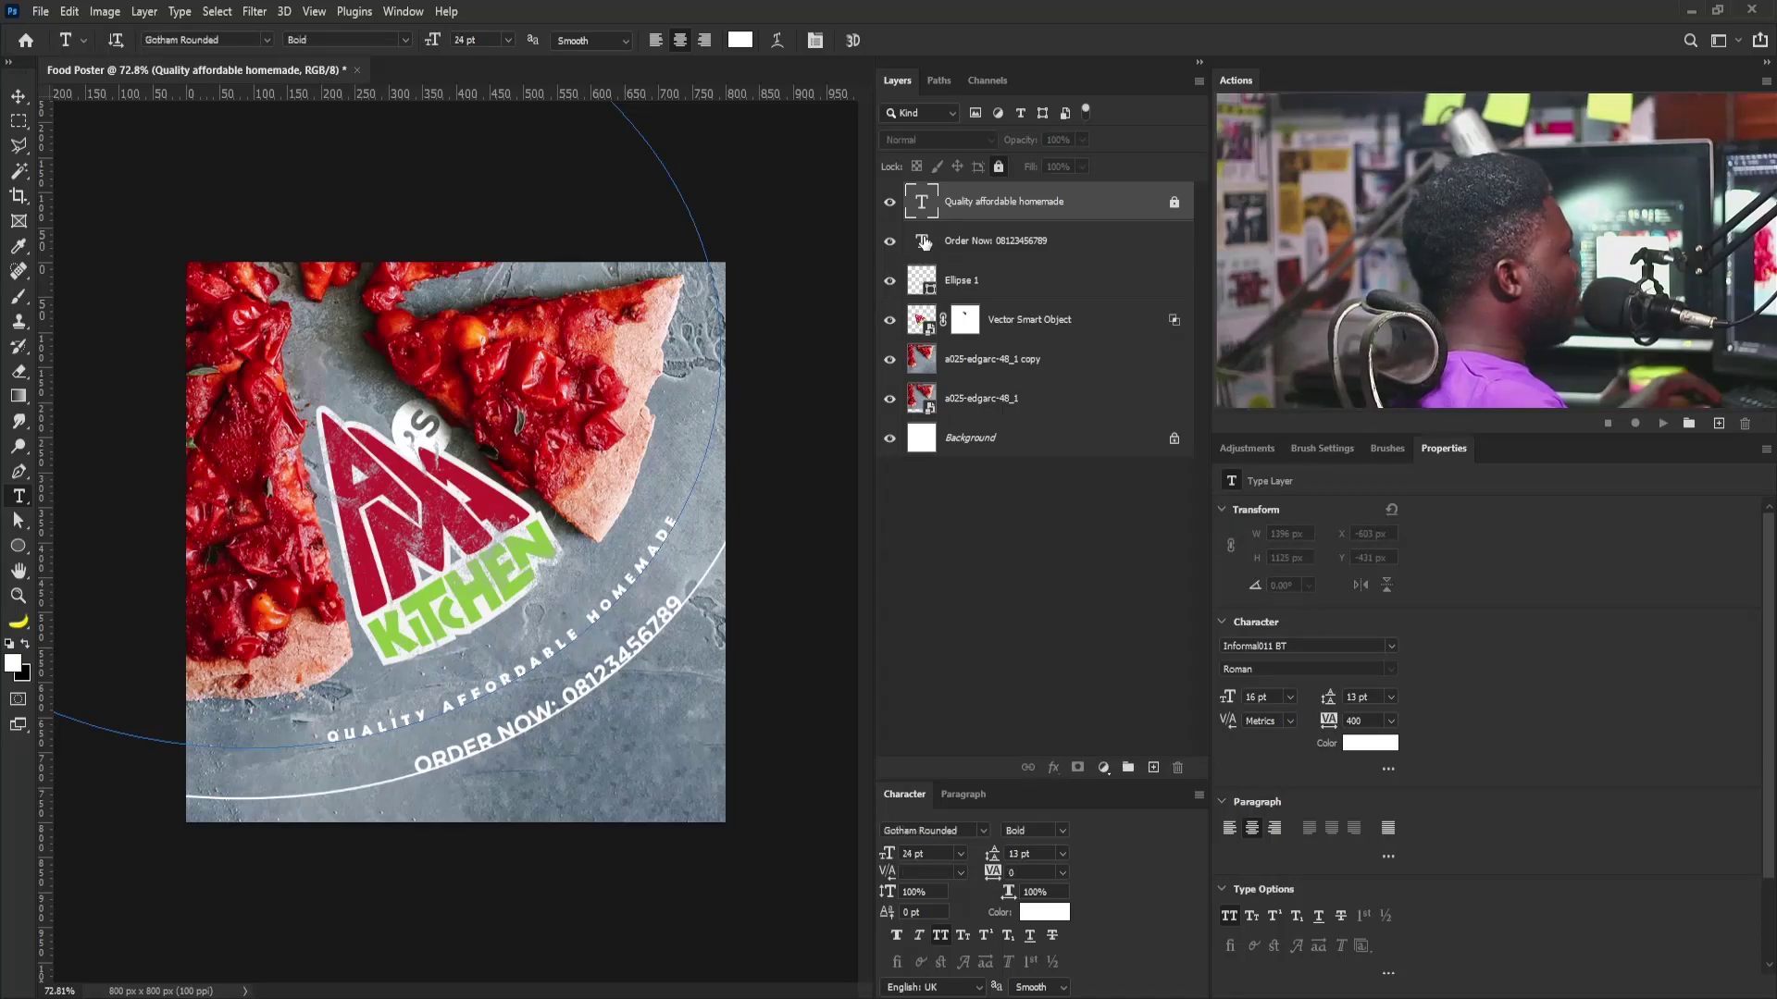
double_click(923, 242)
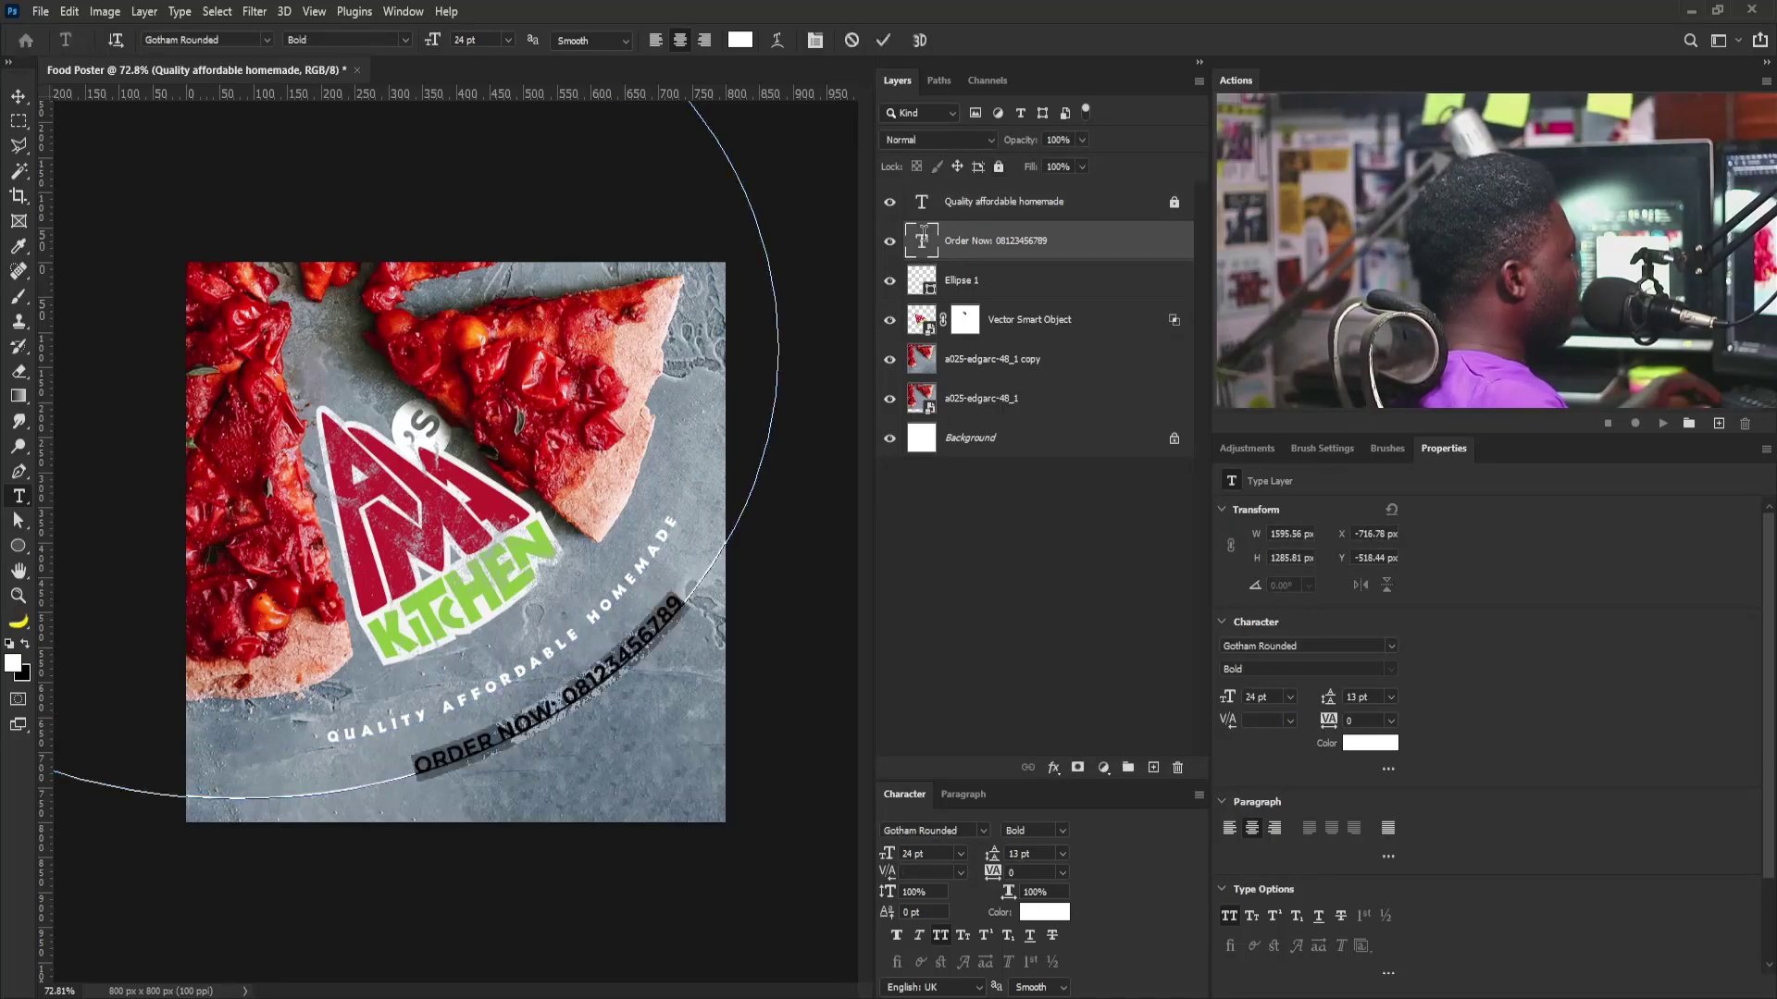
left_click(1228, 915)
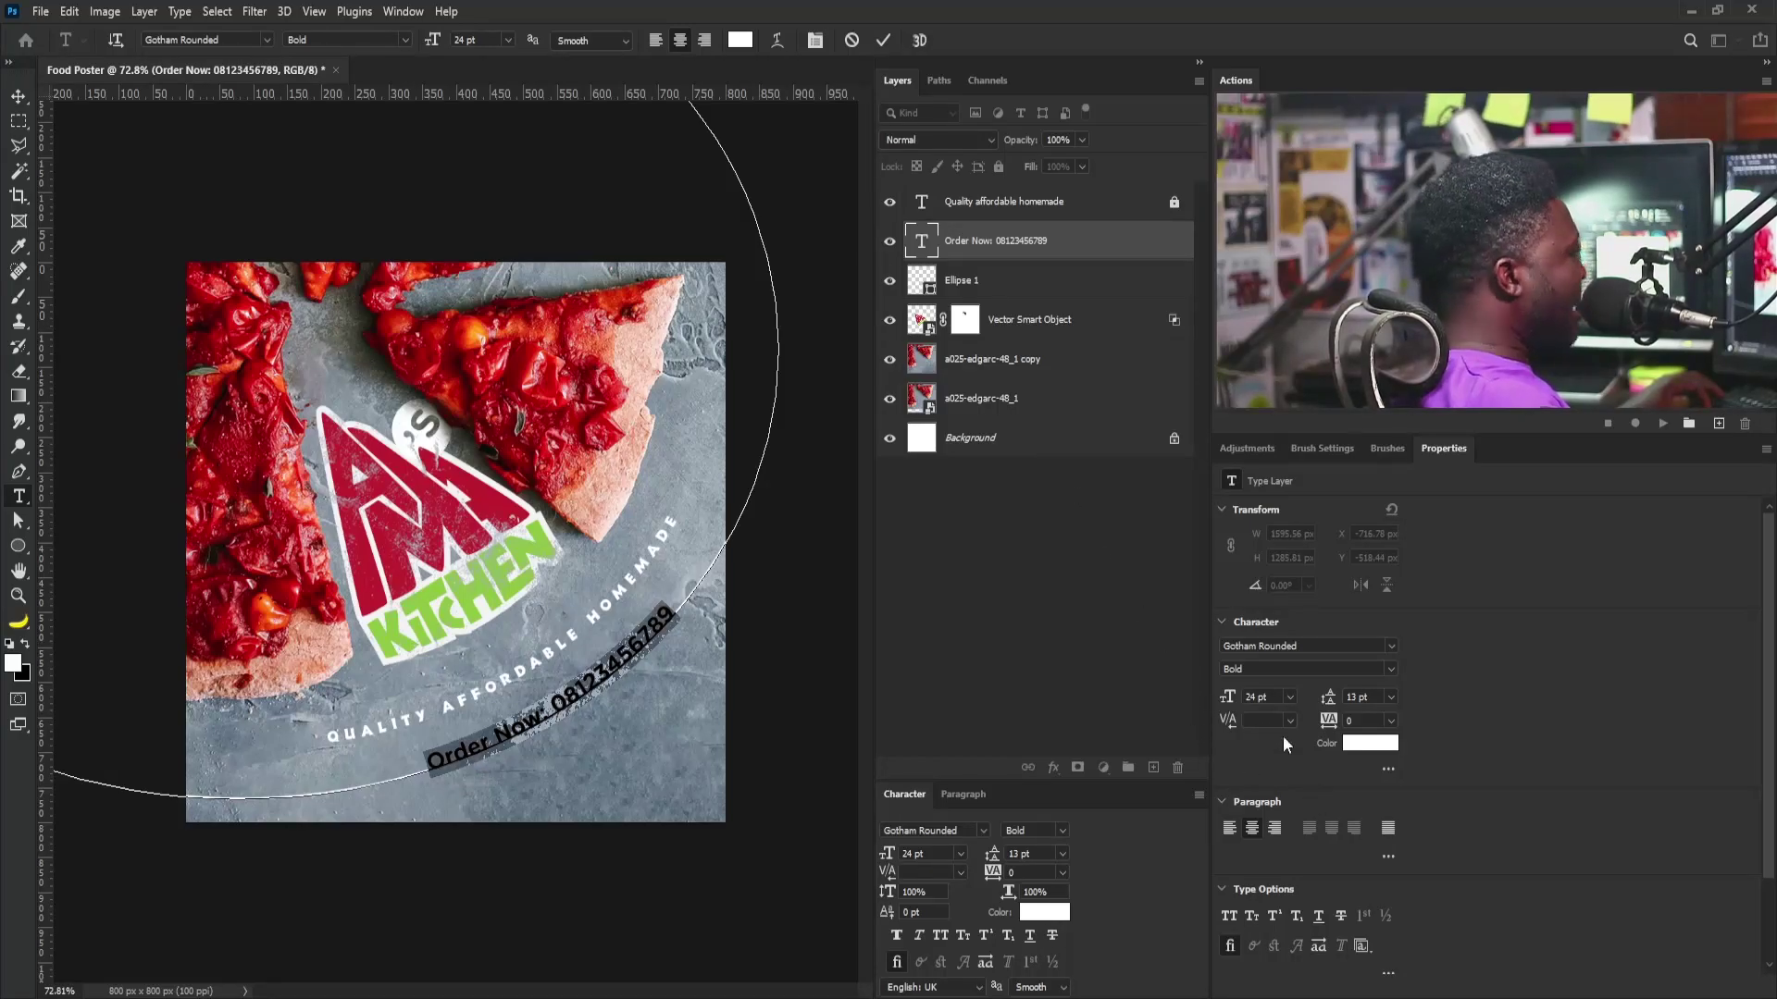
left_click(1329, 727)
key("shift+Up")
key("shift+Up")
key("shift+Up")
key("shift+Up")
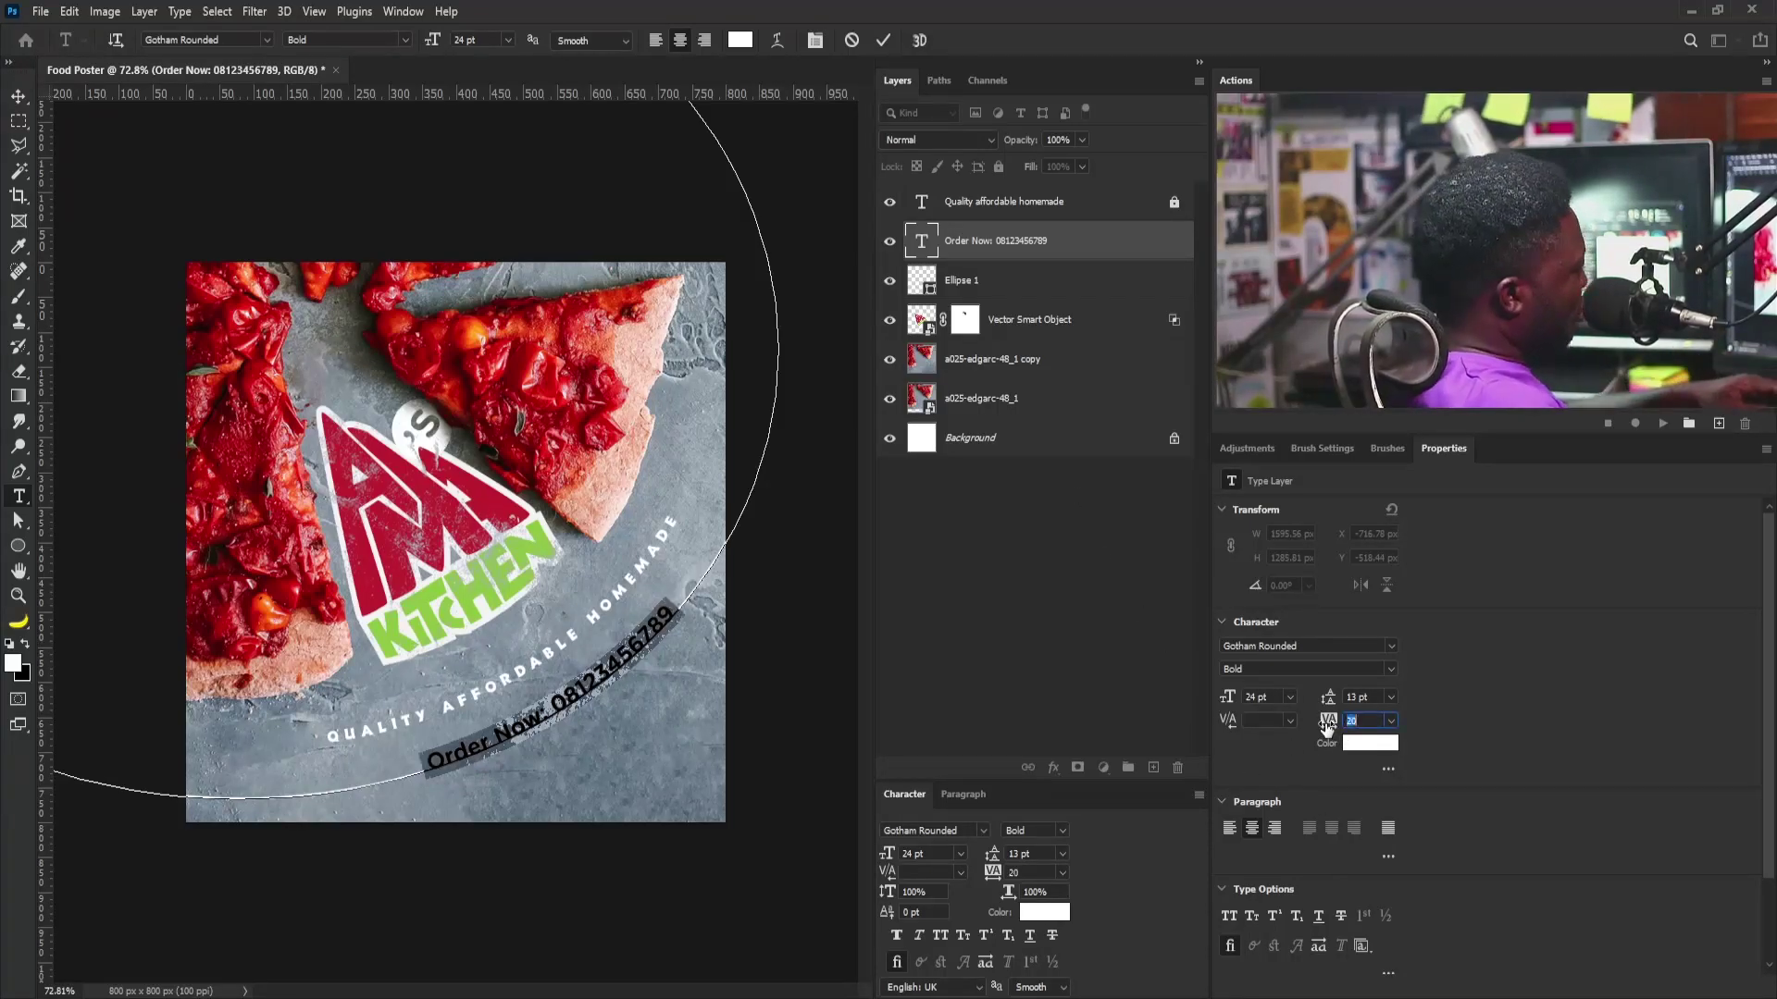
left_click(550, 705)
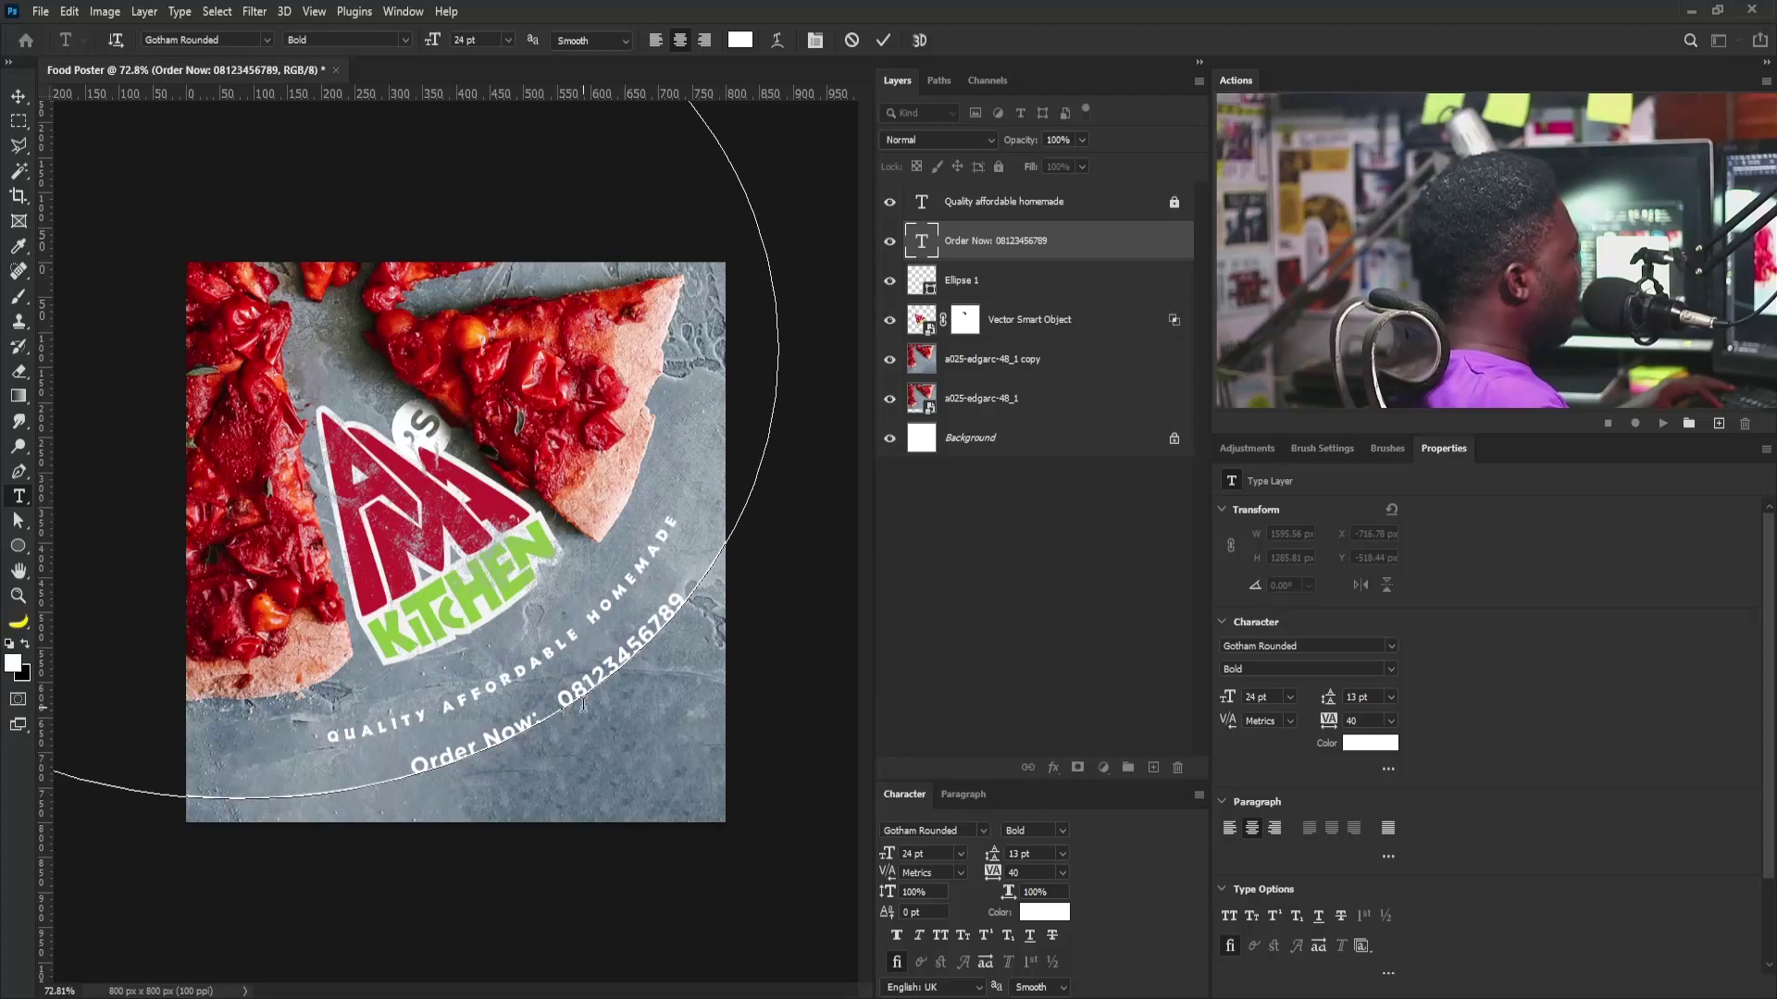
key("ctrl+Return")
key("v")
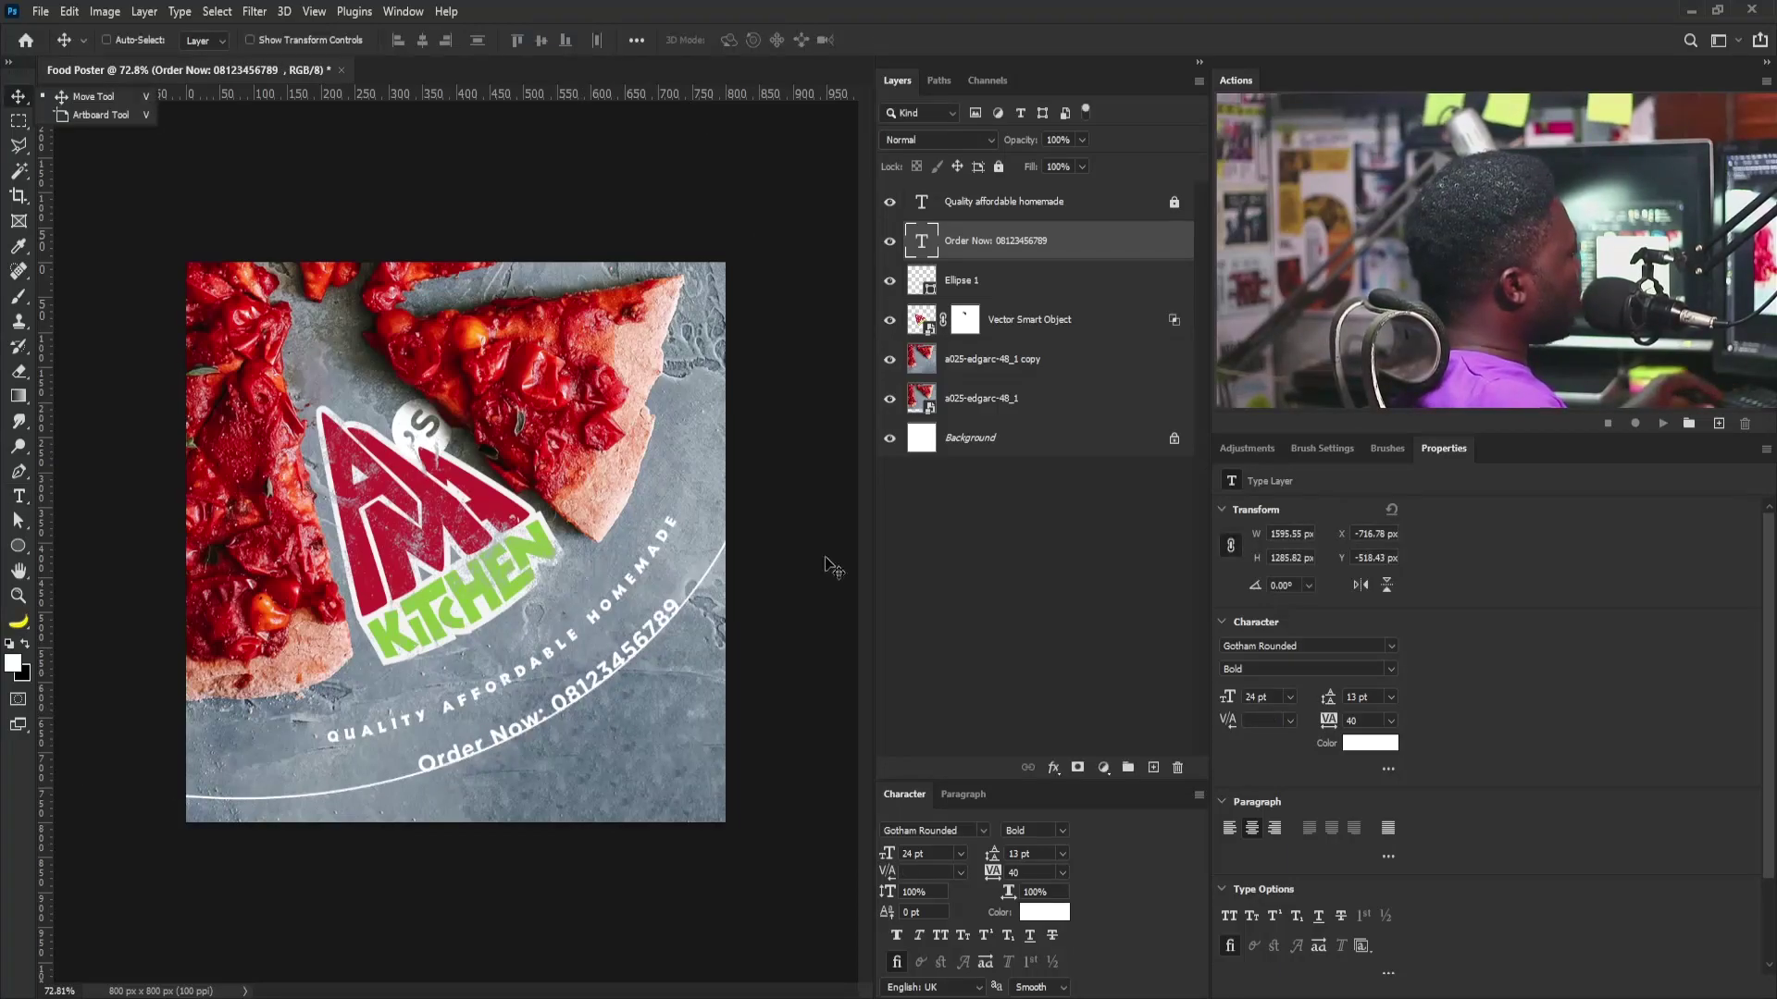
Step: Scale the Ellipse 1 shape up evenly to about 106.6% so its curve sits below the order line
left_click(968, 287)
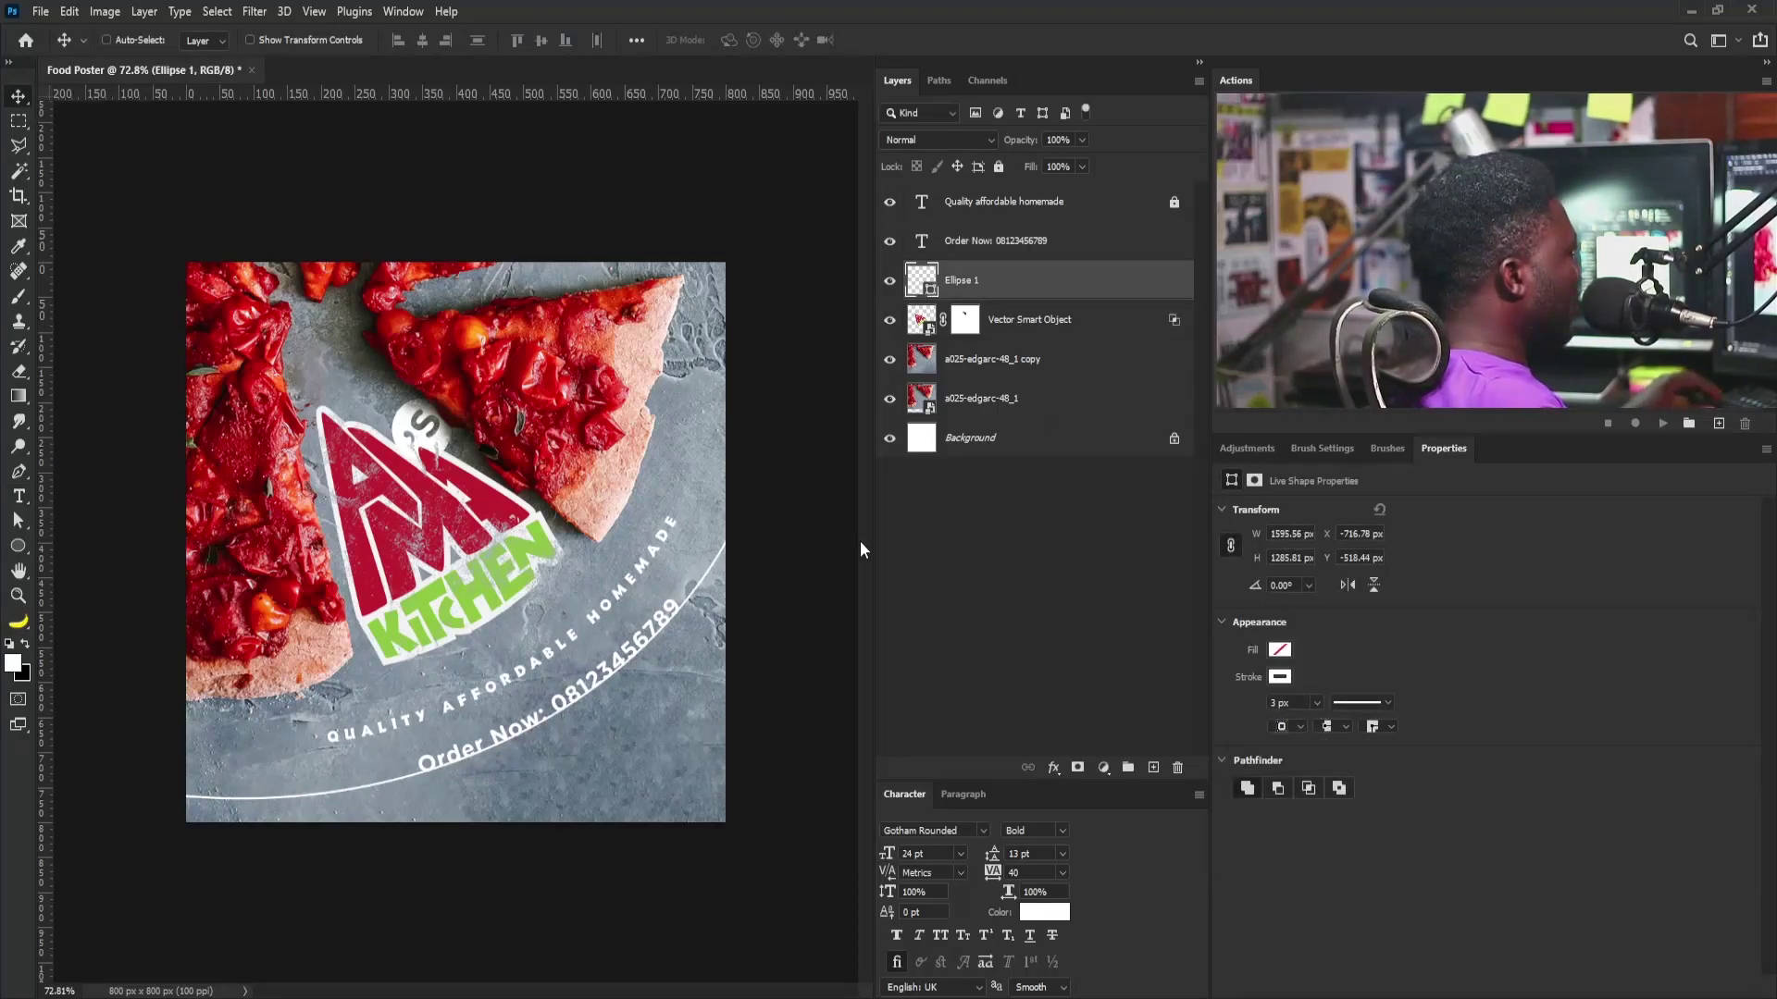
key("ctrl+t")
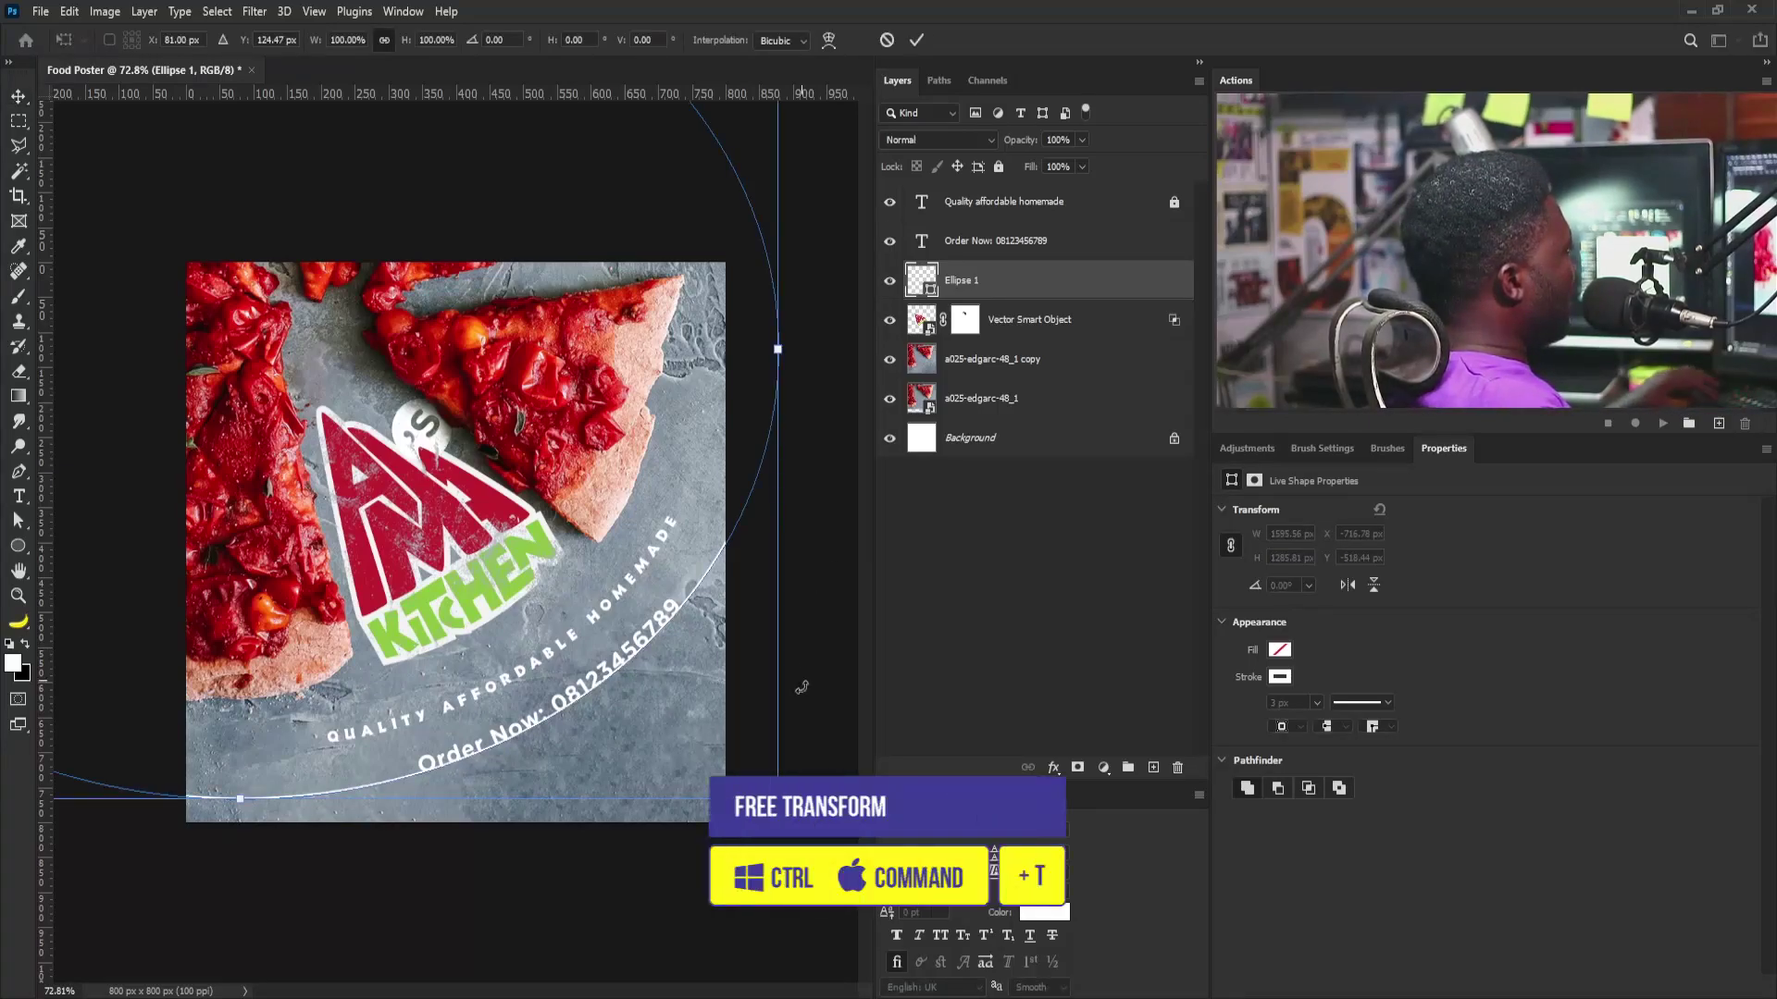
left_click_drag(778, 798, 812, 830)
key("Return")
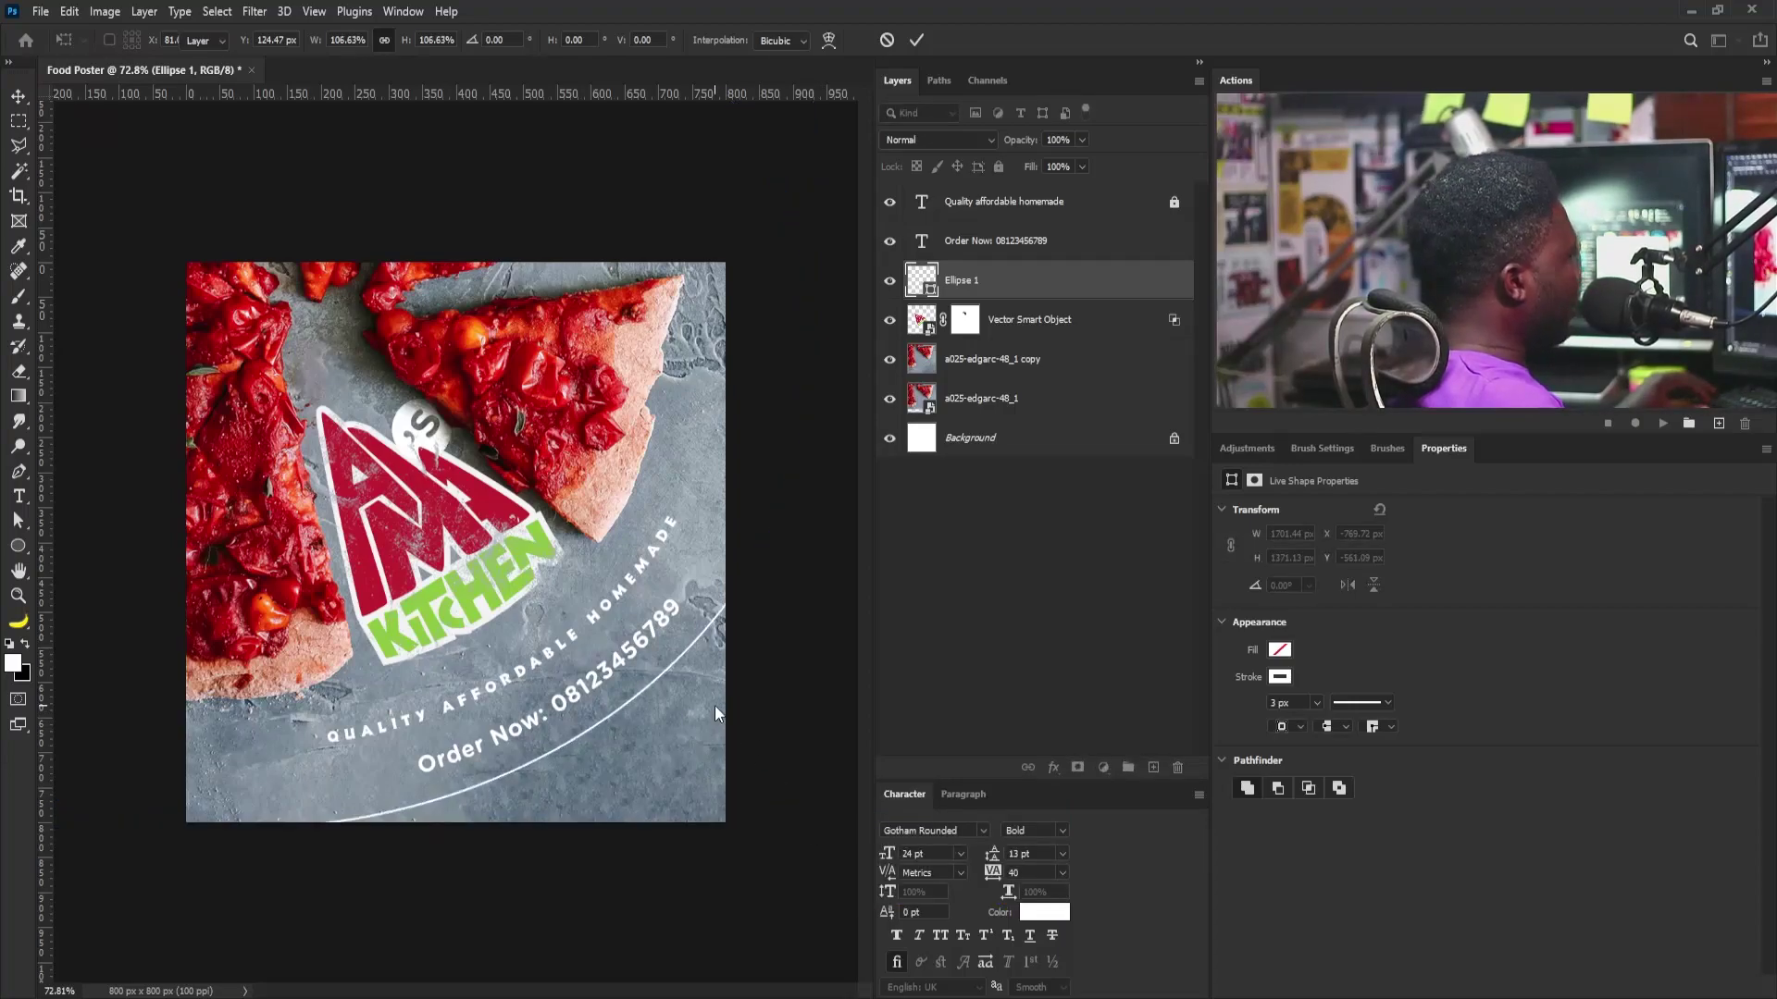
Step: Lock the curved order line text layer so that it cannot be selected while adding text on the ellipse
left_click(18, 497)
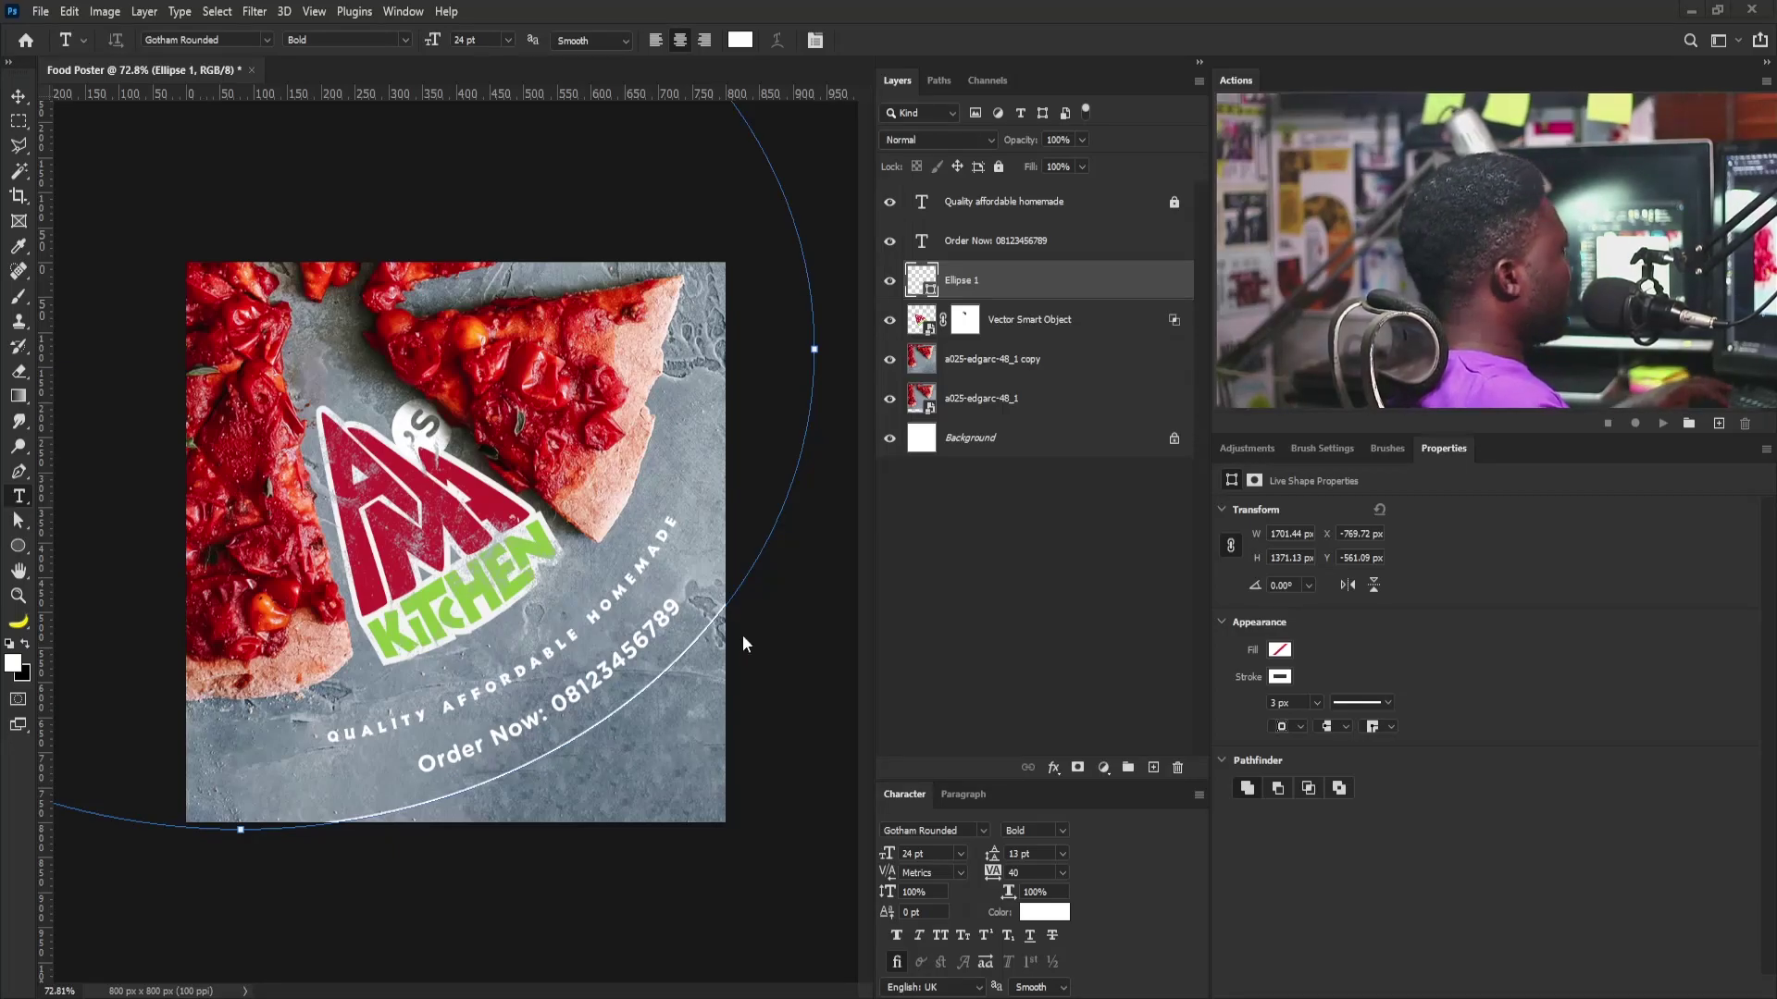
left_click(676, 616)
left_click(1001, 166)
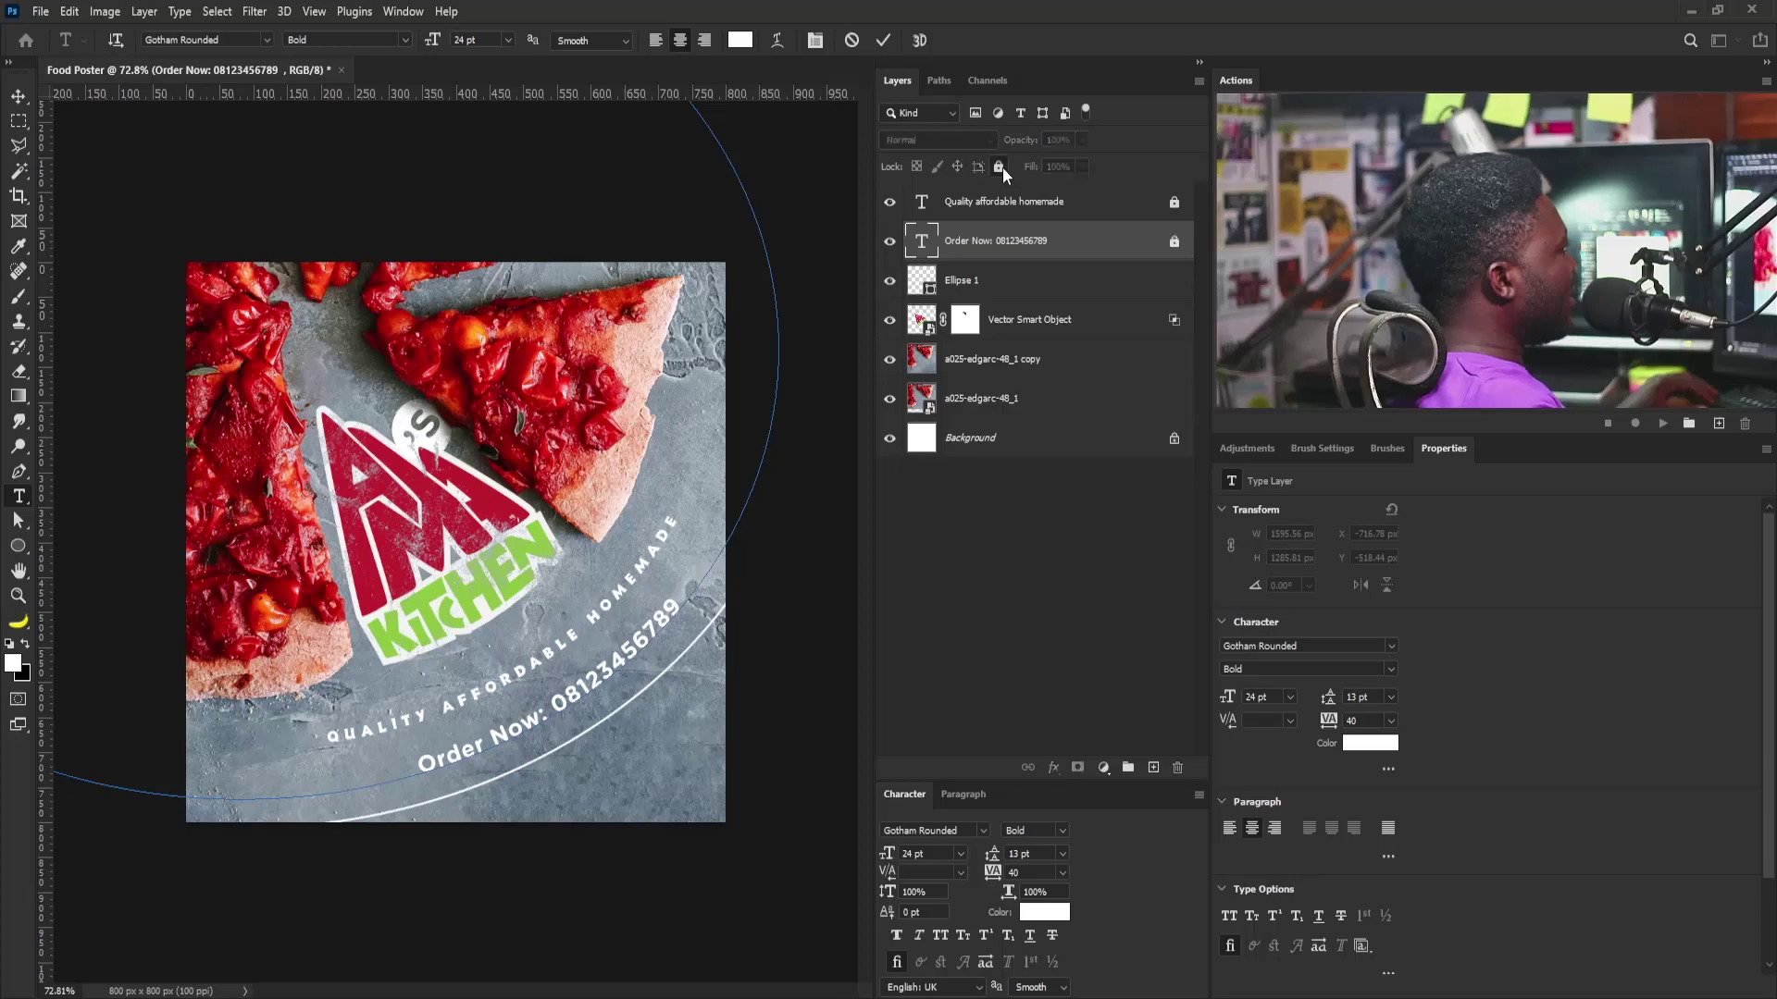
left_click(951, 285)
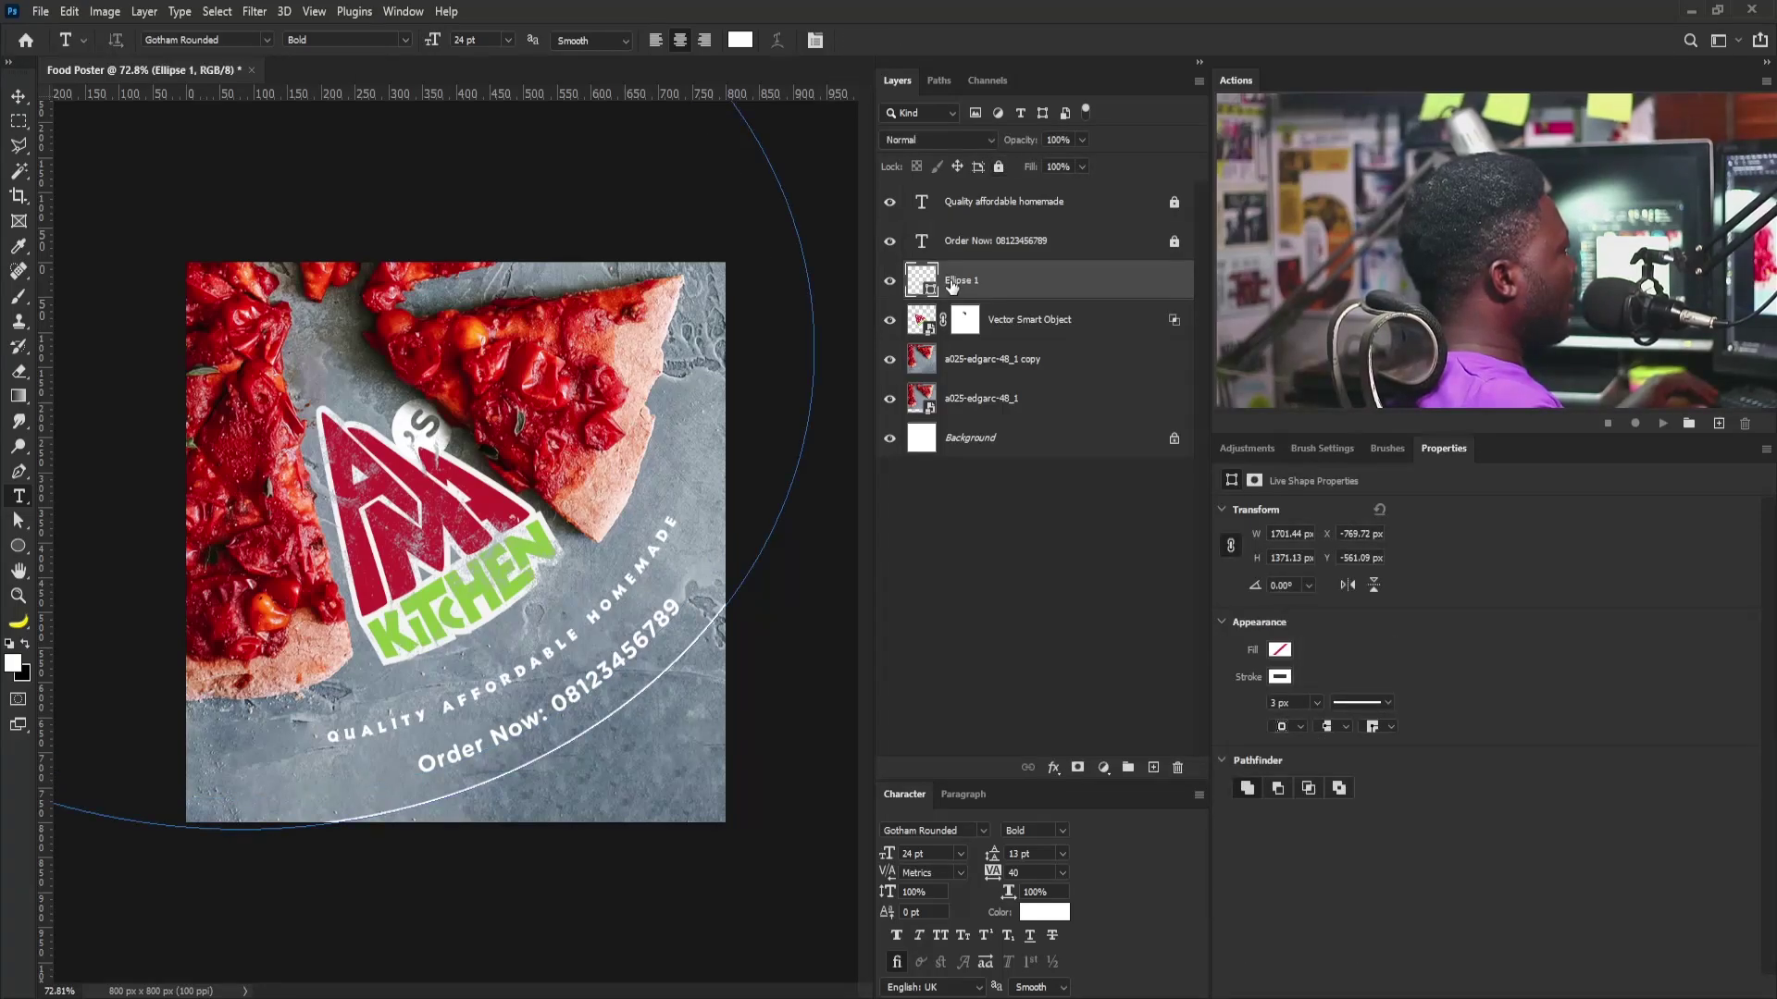
left_click(496, 775)
type("@amaskitchen")
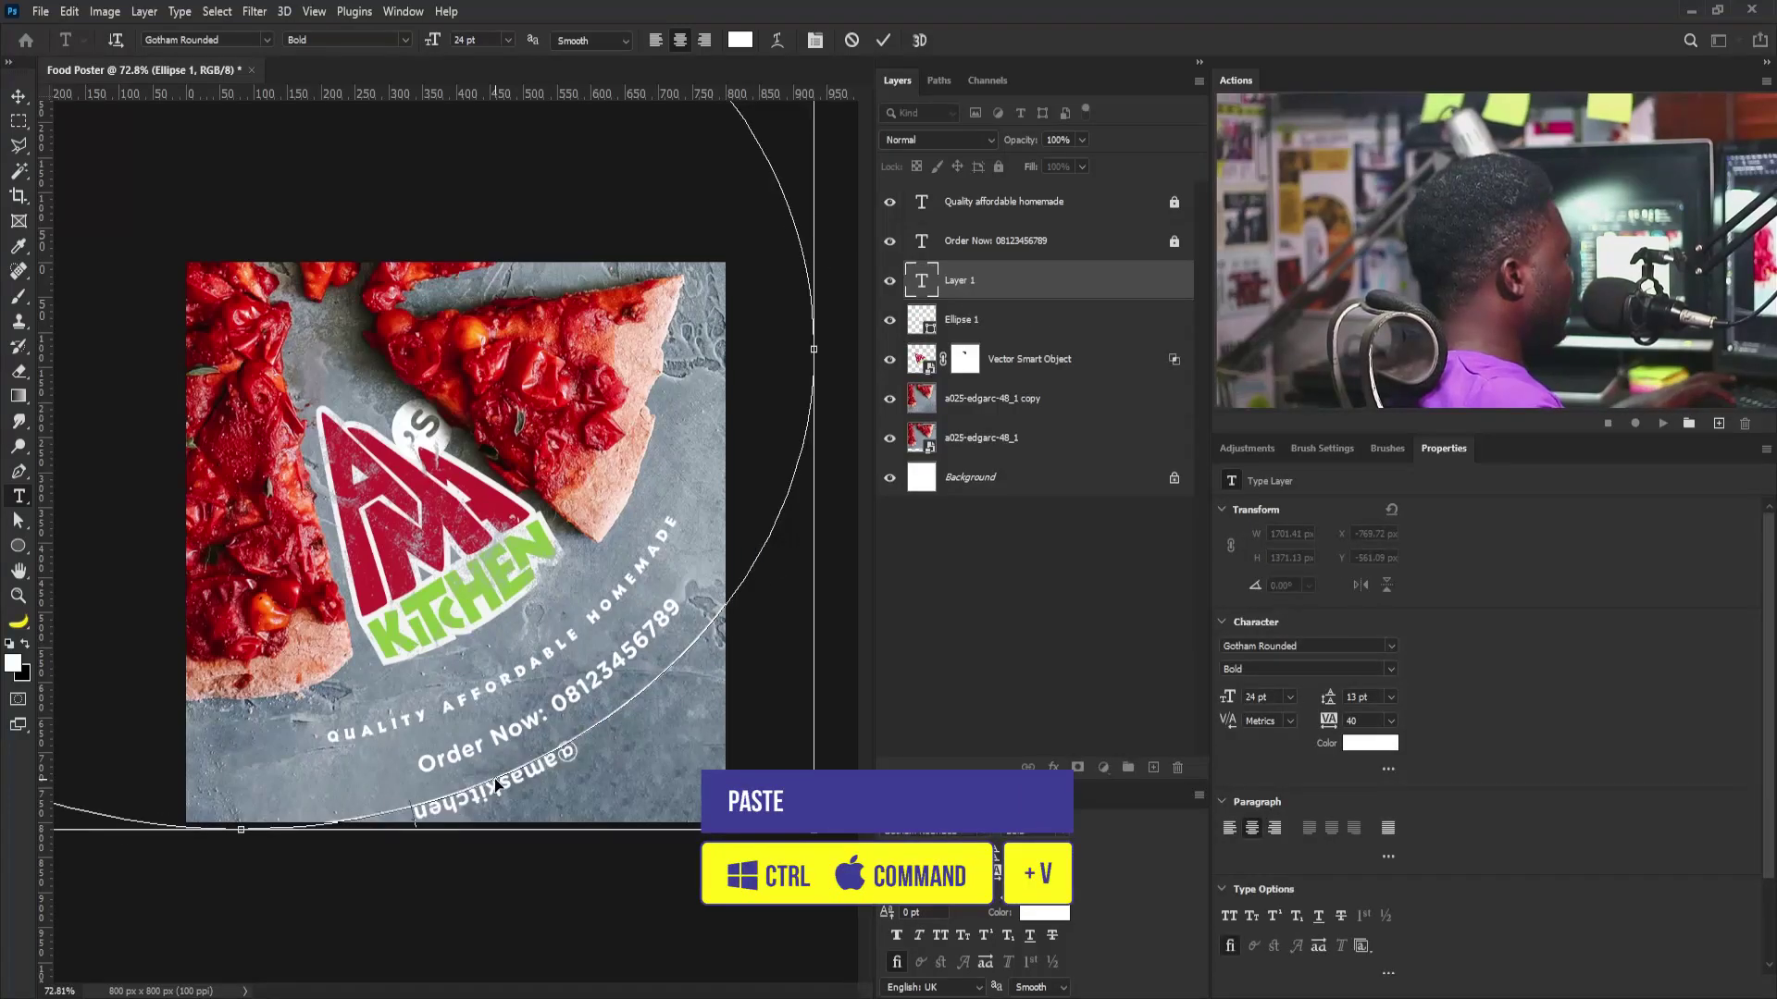
key("ctrl+a")
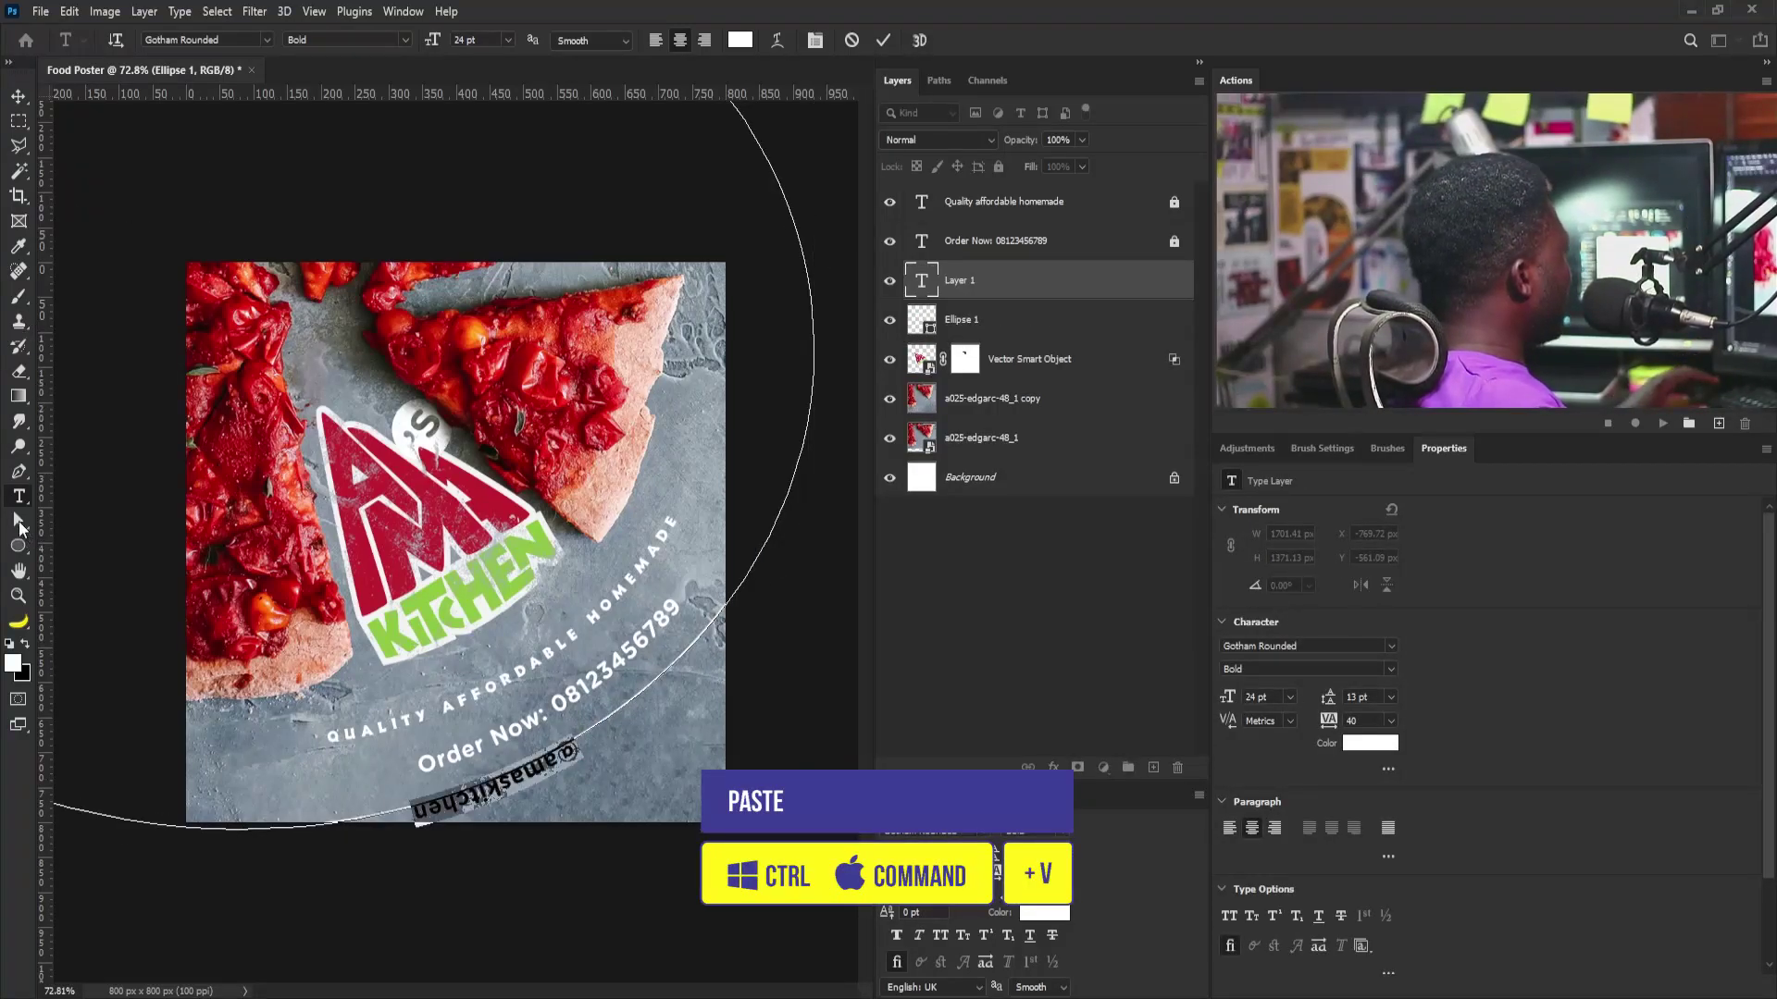
right_click(20, 525)
left_click(137, 539)
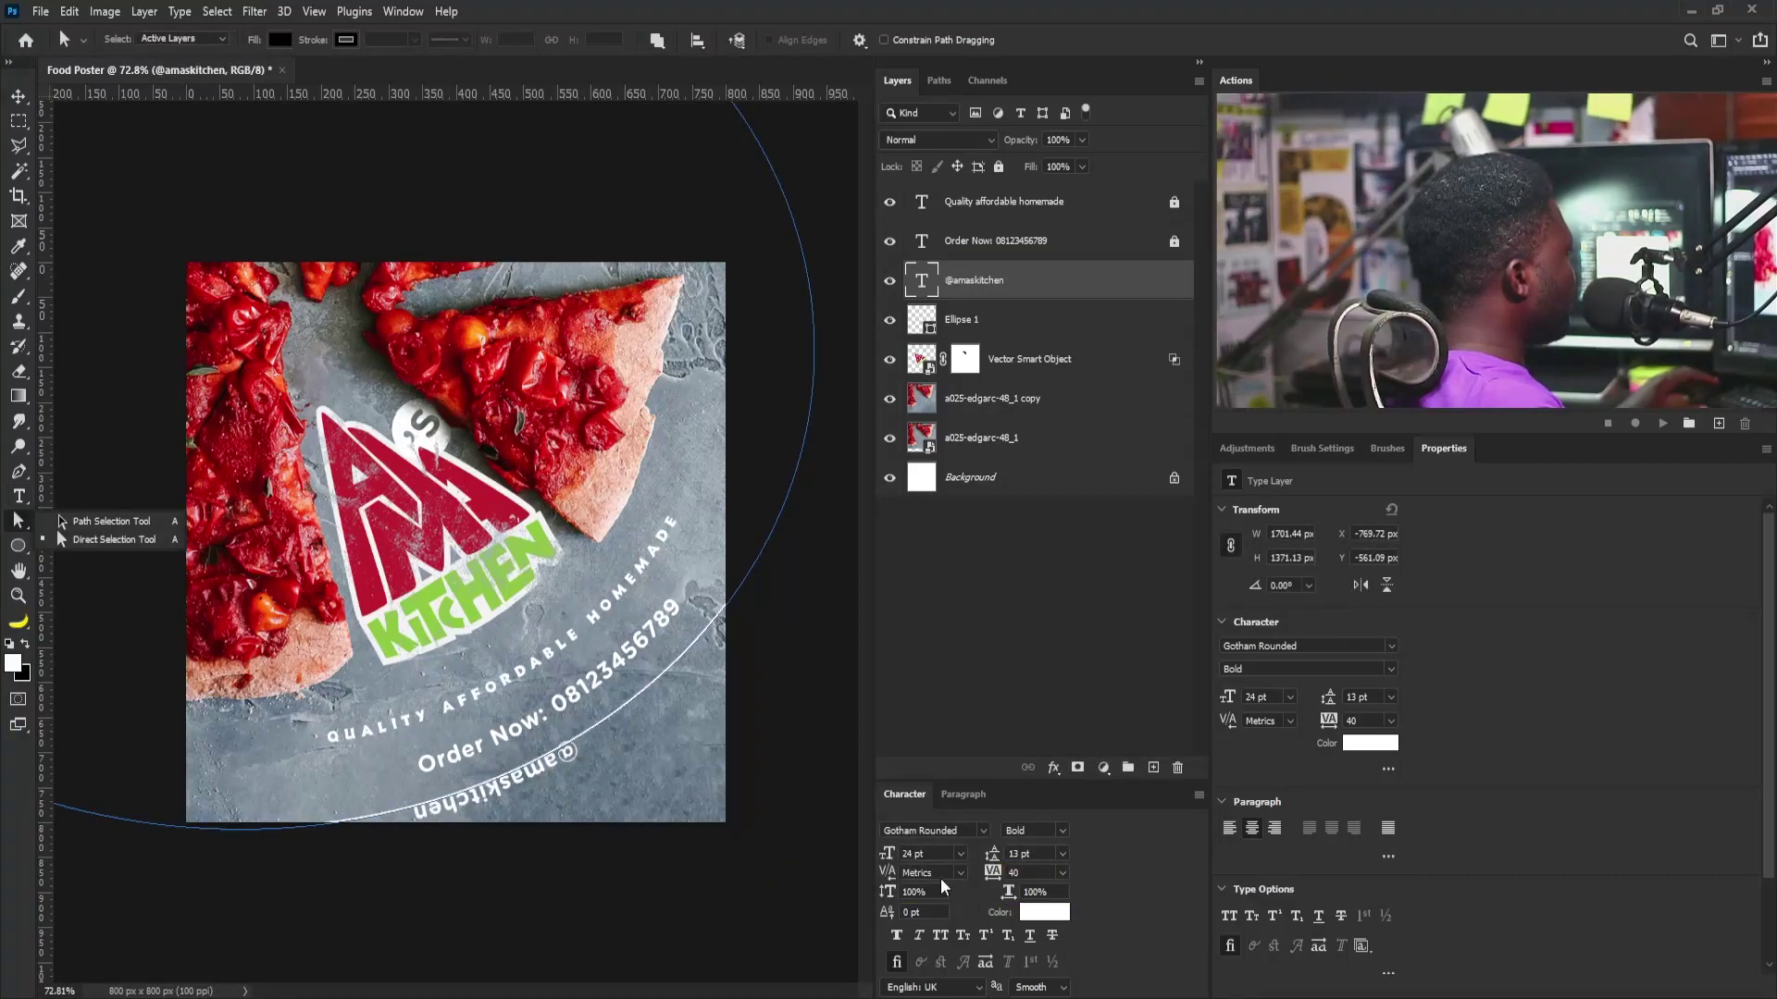
left_click(22, 532)
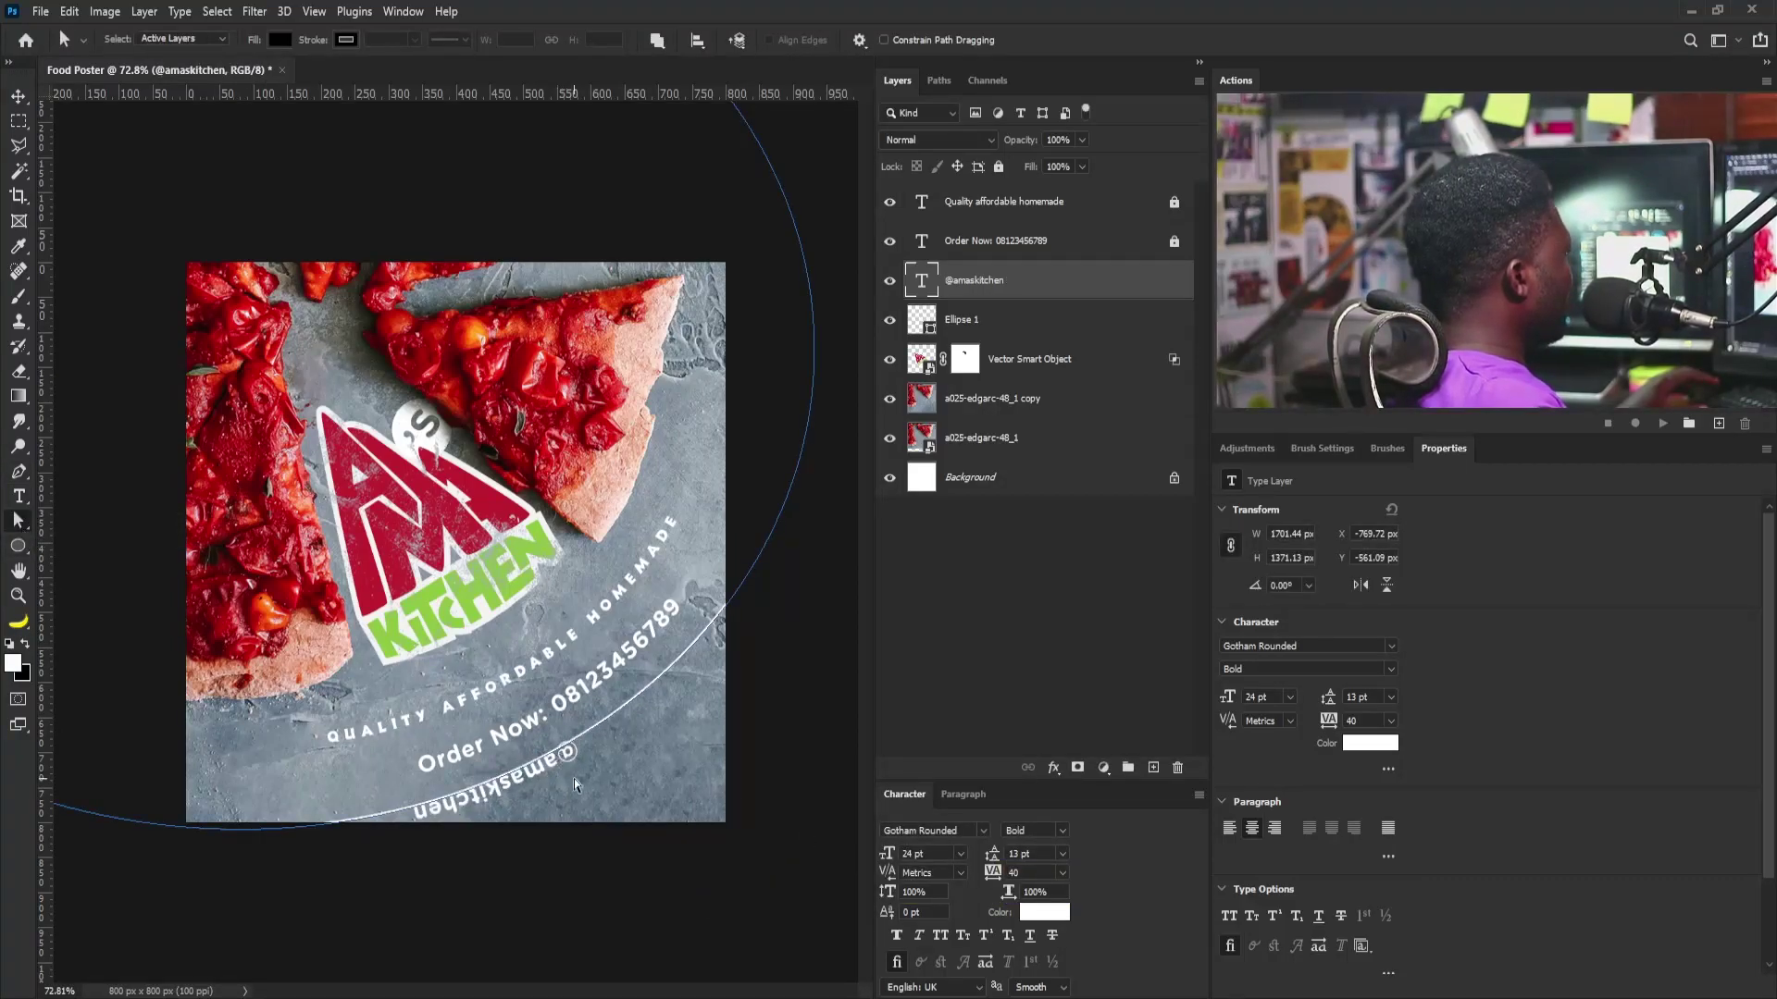
left_click_drag(548, 772, 581, 711)
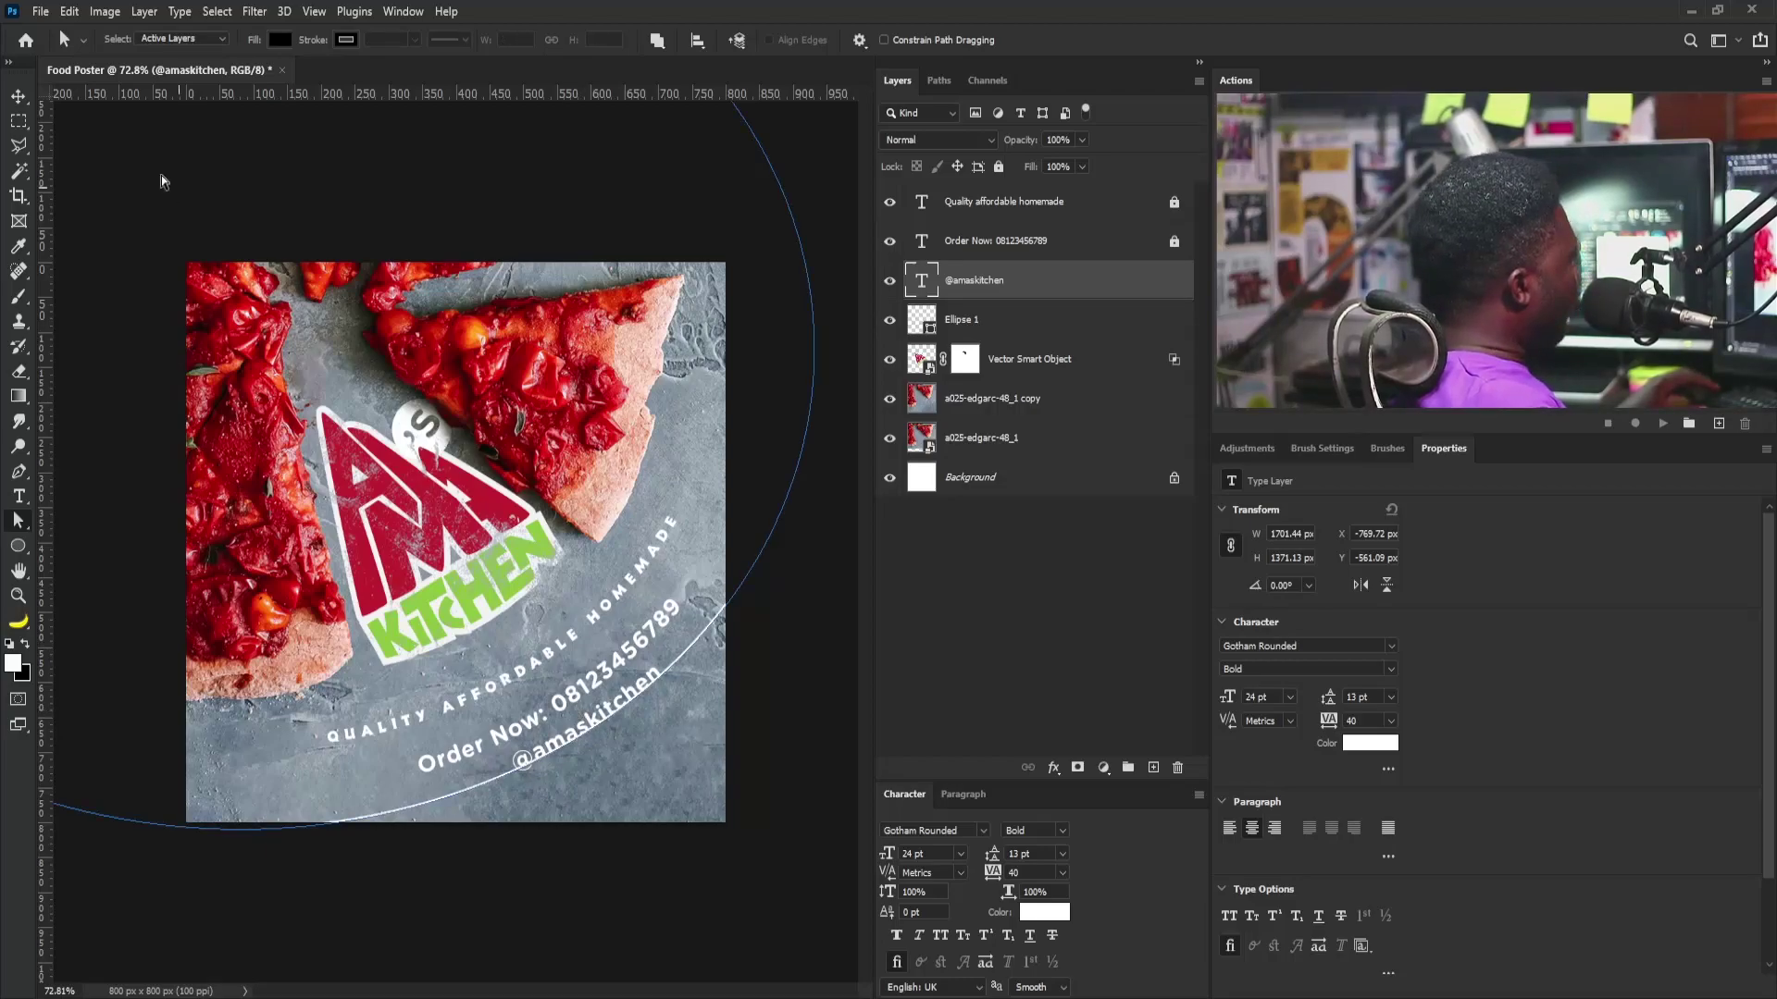
left_click(20, 98)
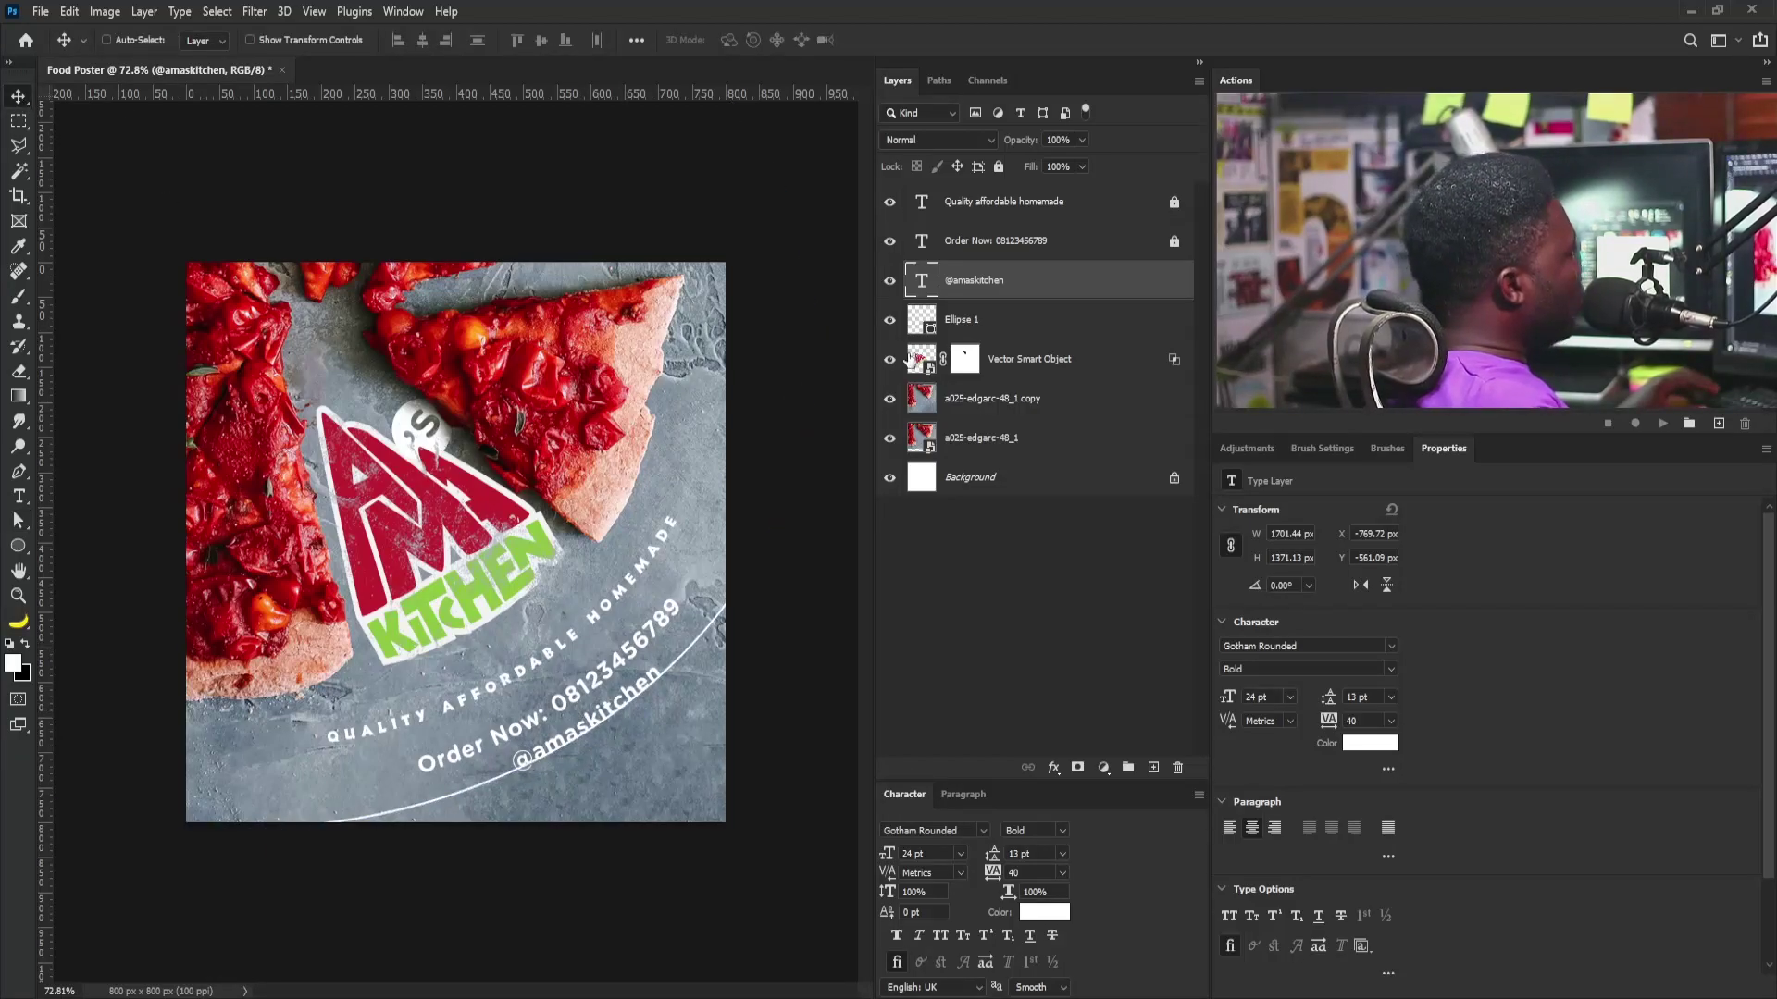
left_click(888, 324)
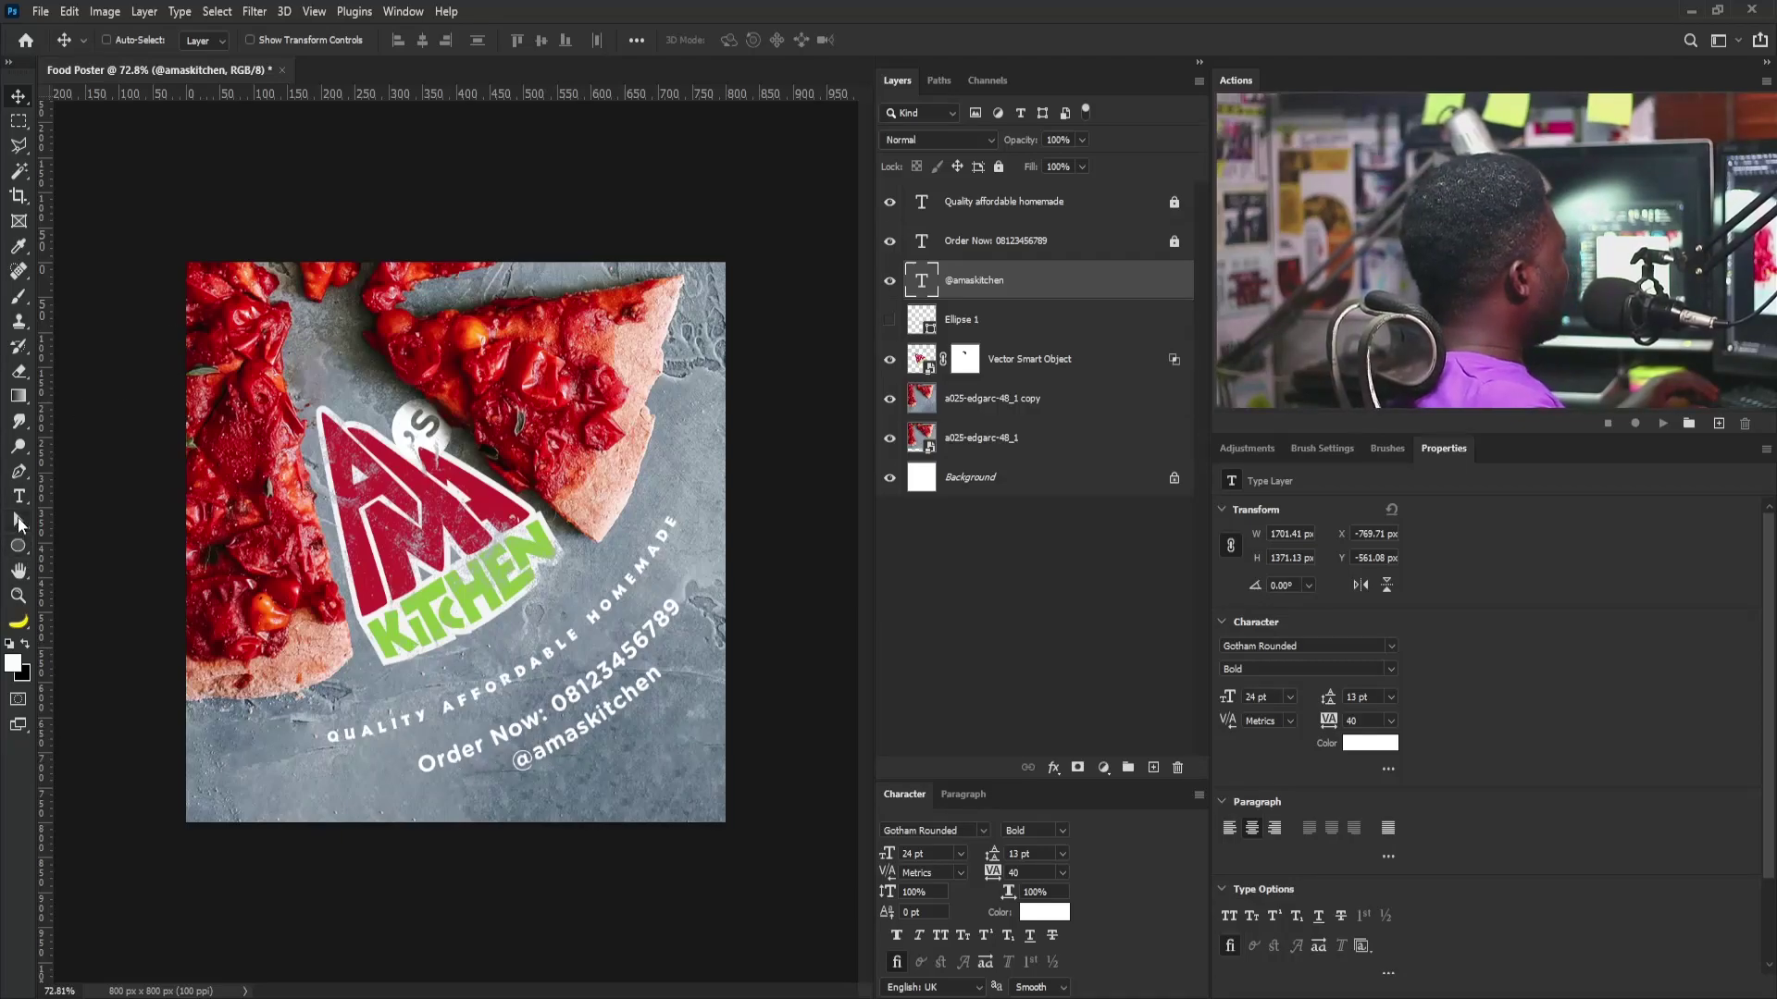
left_click(18, 472)
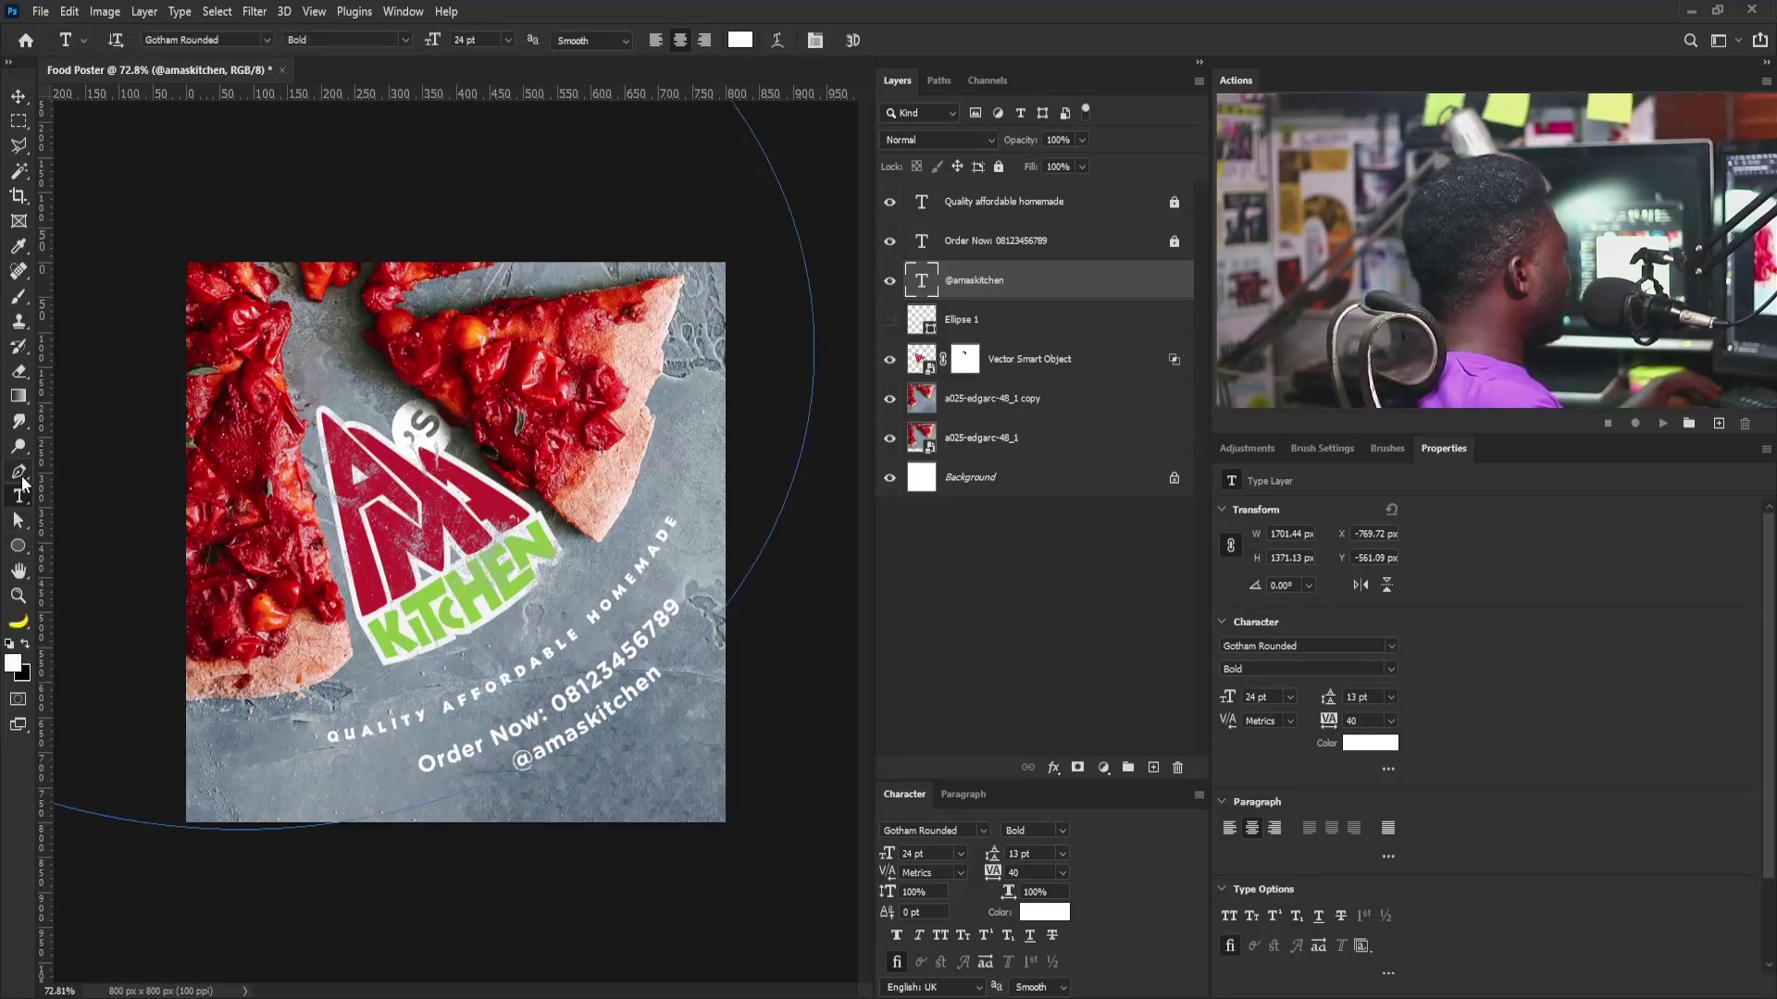
left_click(1178, 285)
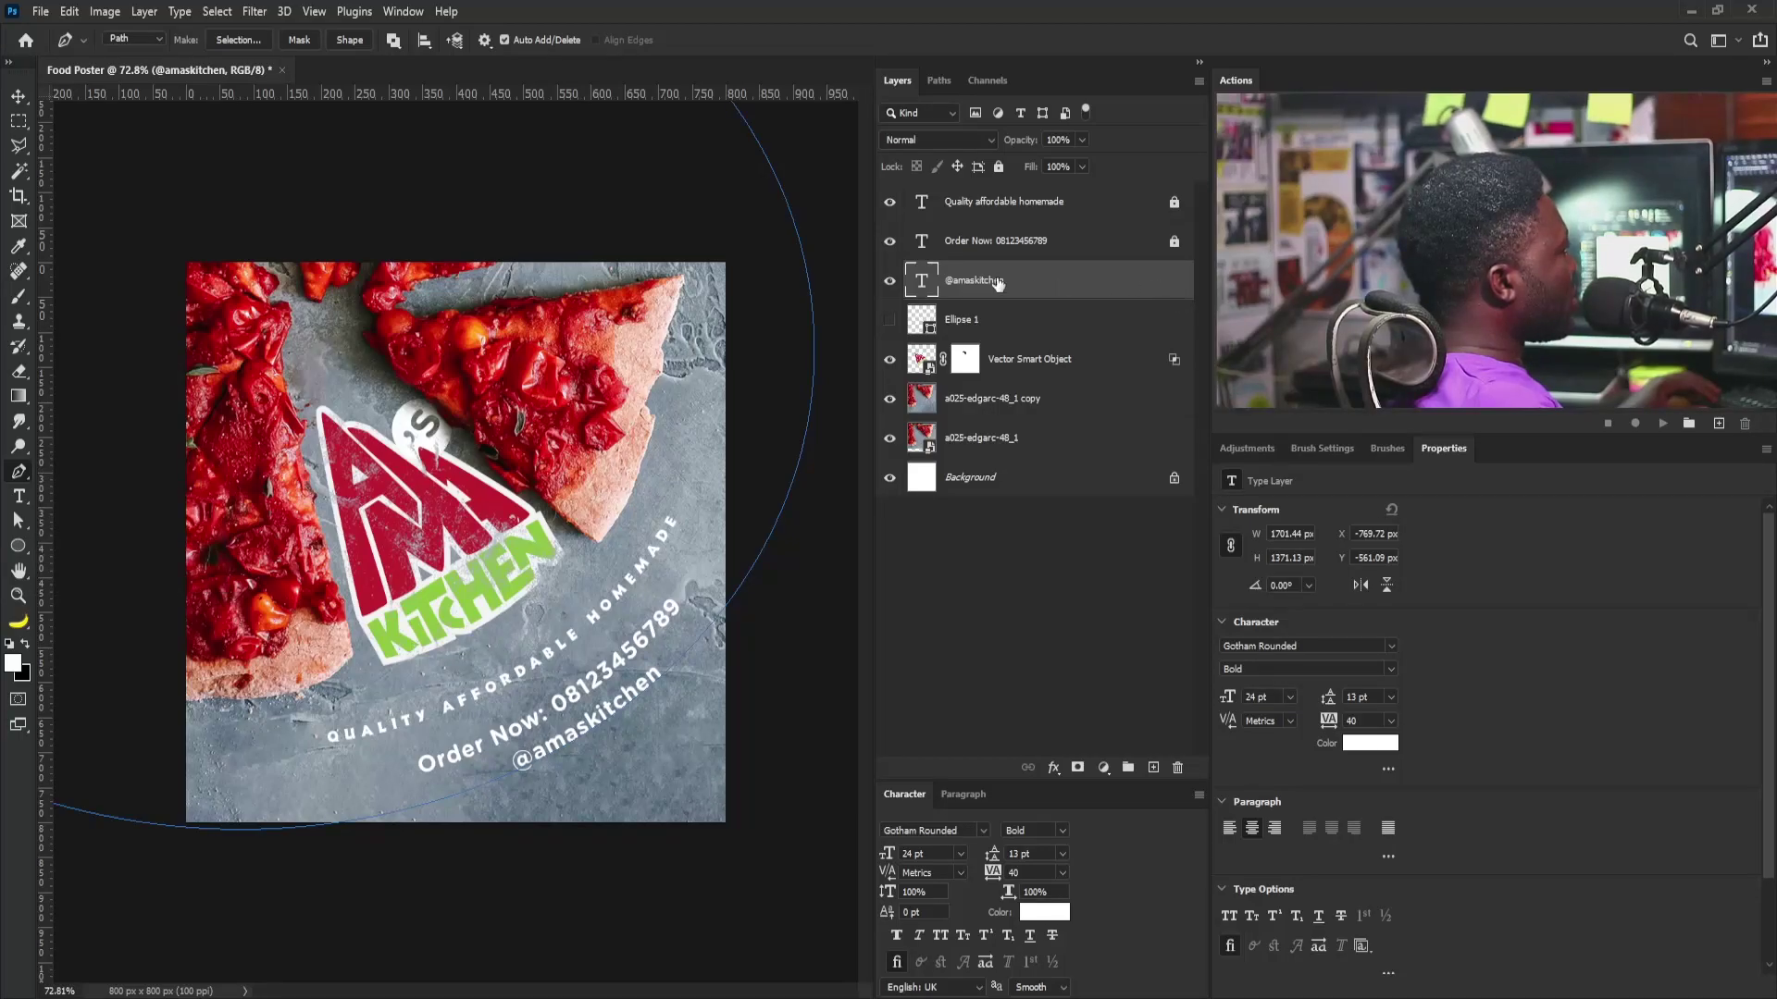
left_click(997, 166)
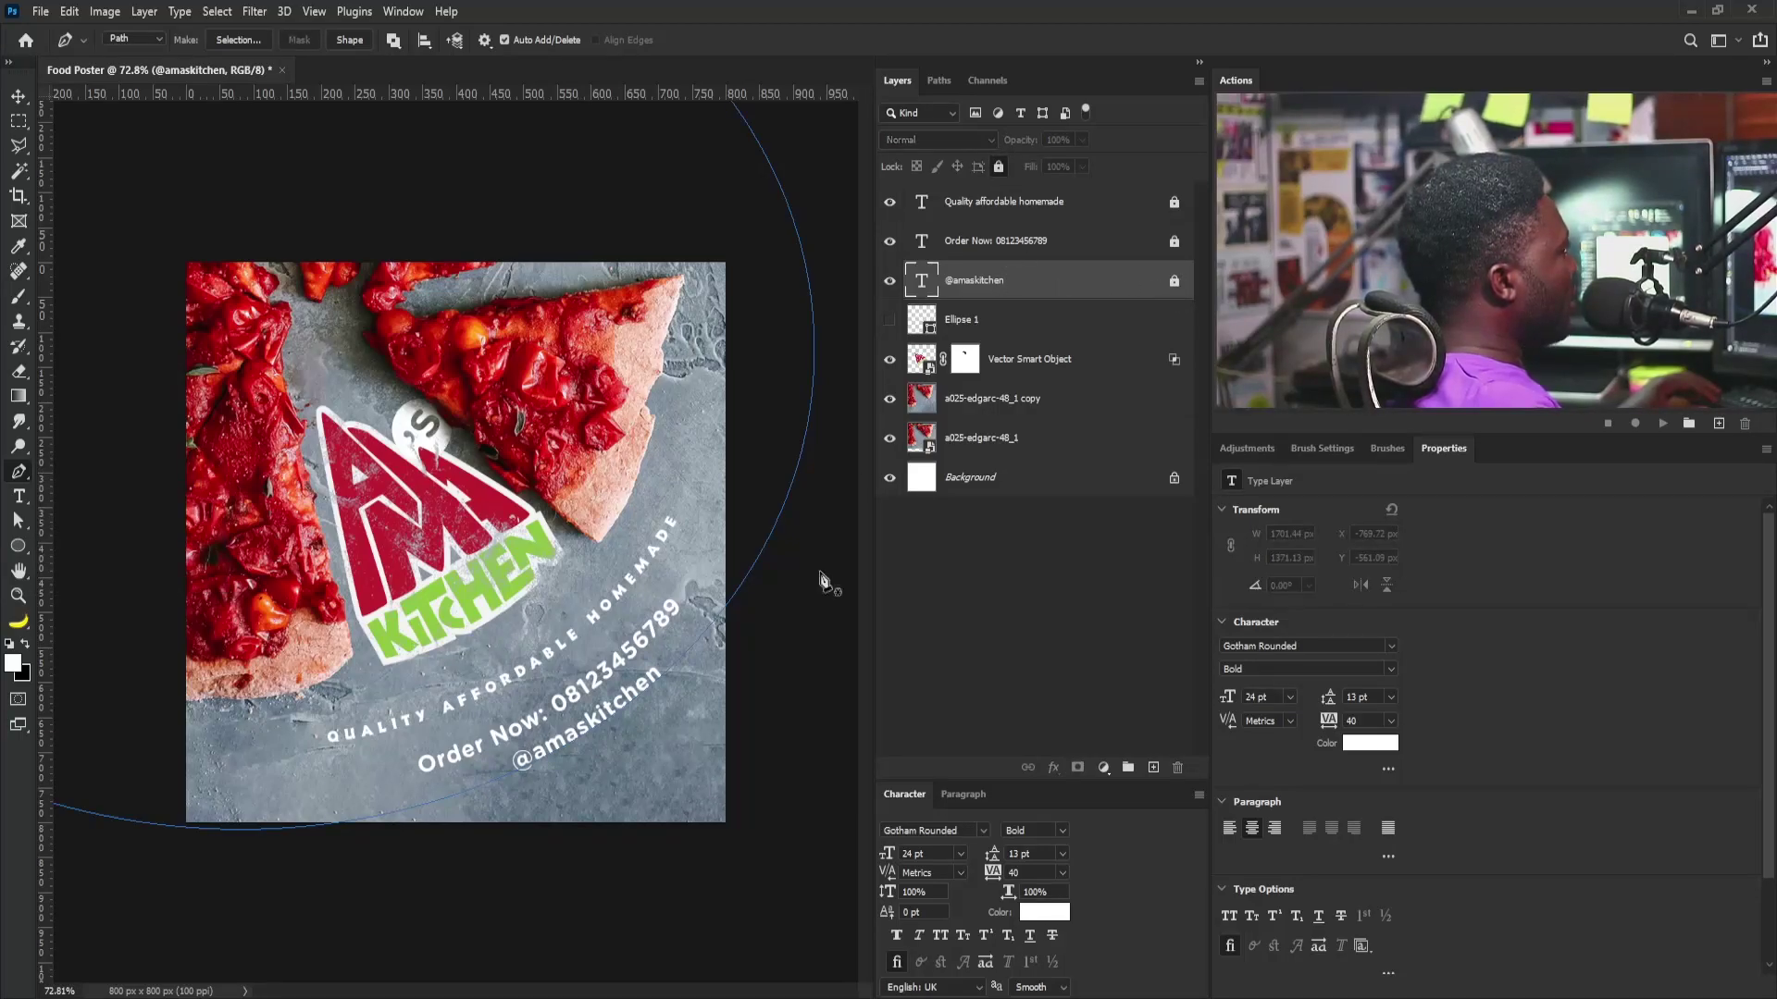
Step: Draw a closed, rounded curved banner about 214 by 121 px around "Order Now:" with the Pen tool in Shape mode
key("ctrl+plus")
key("ctrl+plus")
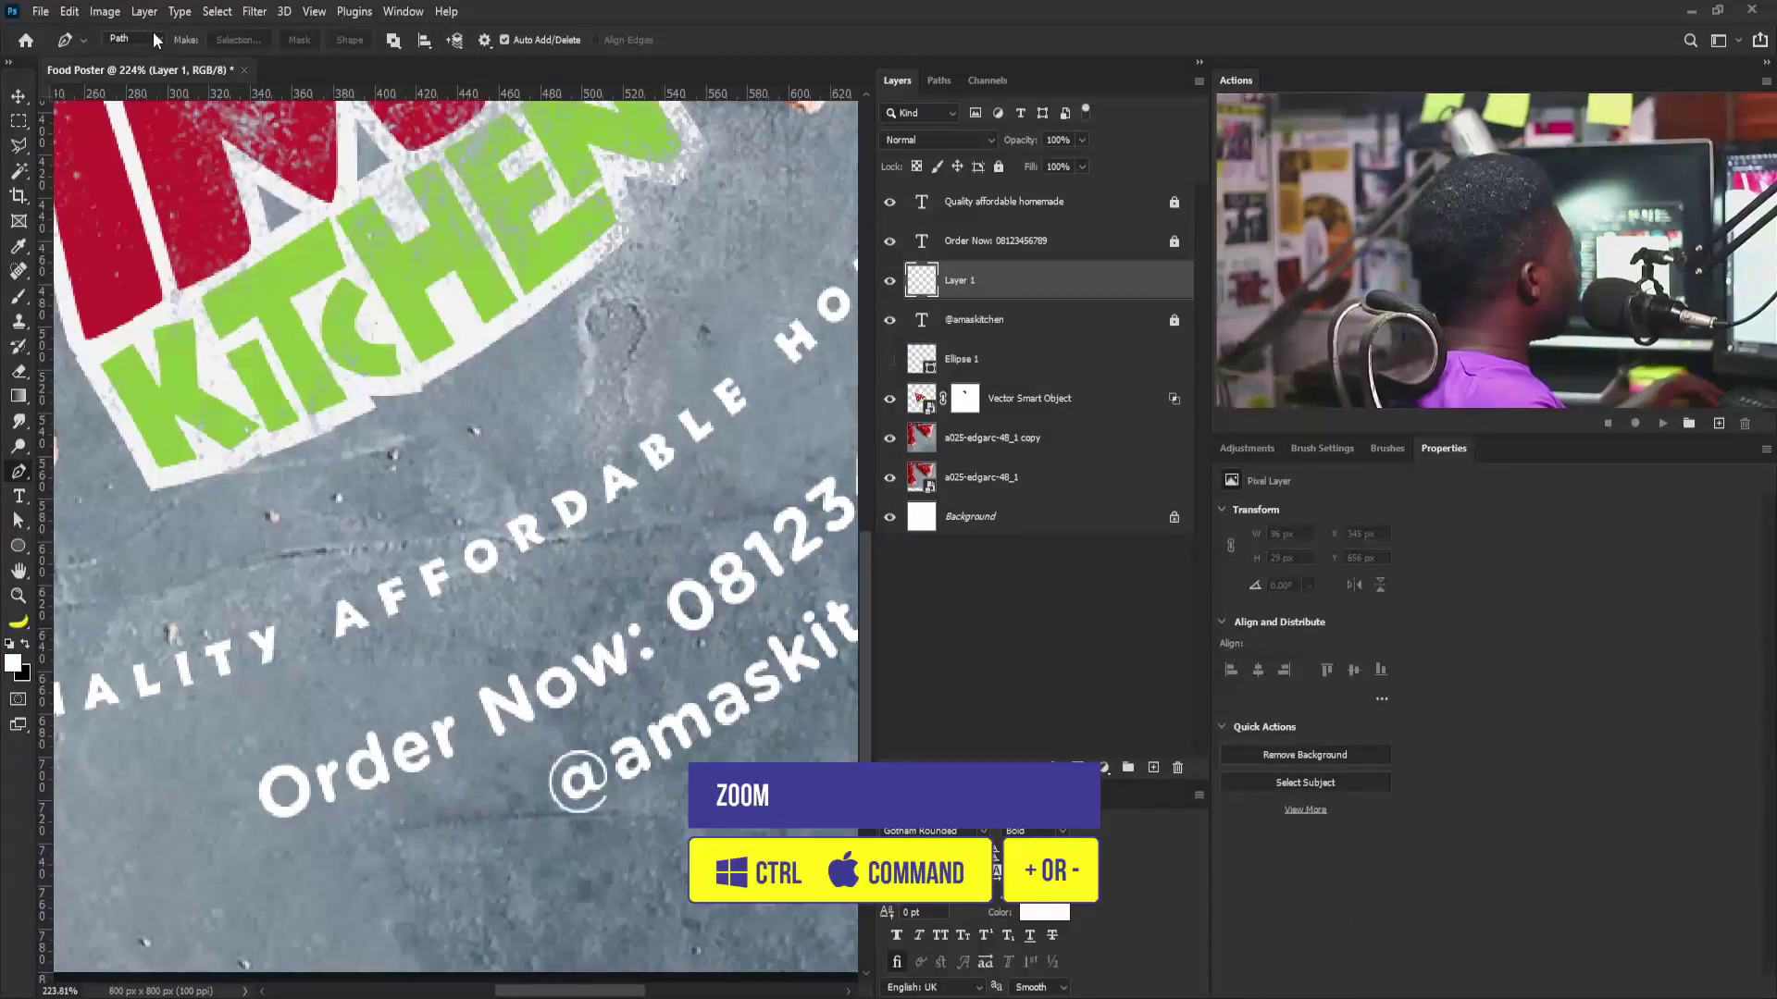
left_click(136, 38)
left_click(131, 55)
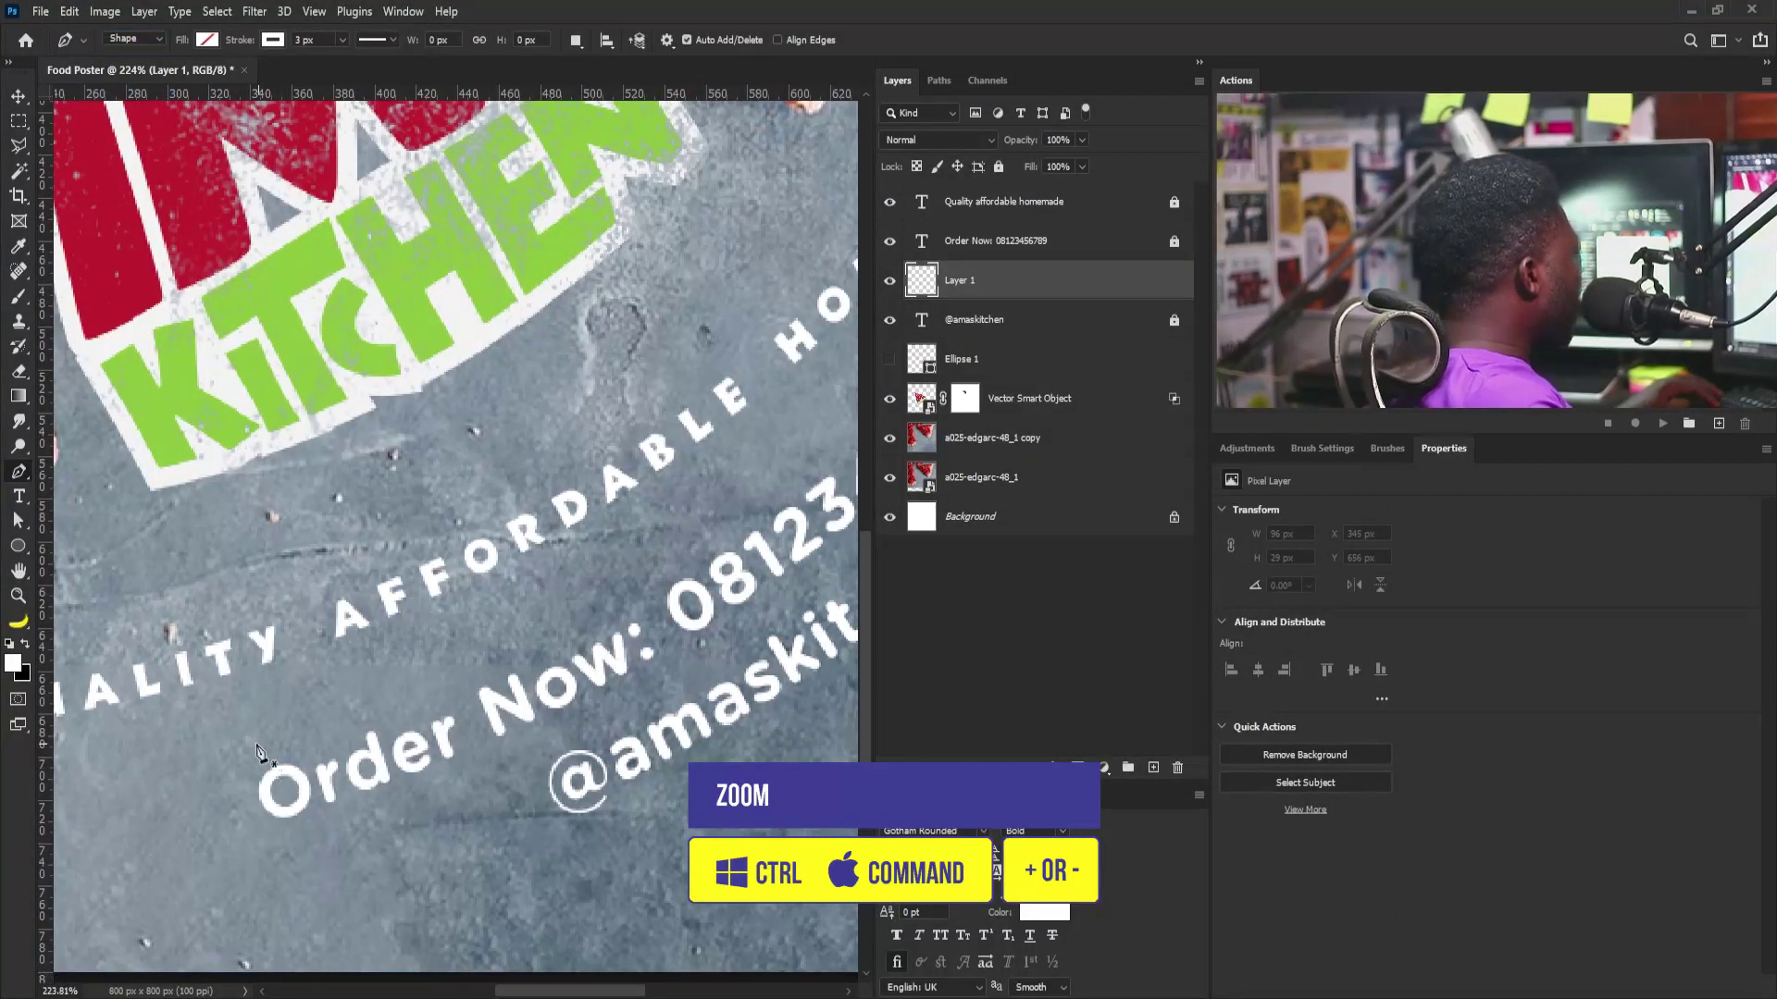
left_click_drag(268, 733, 269, 728)
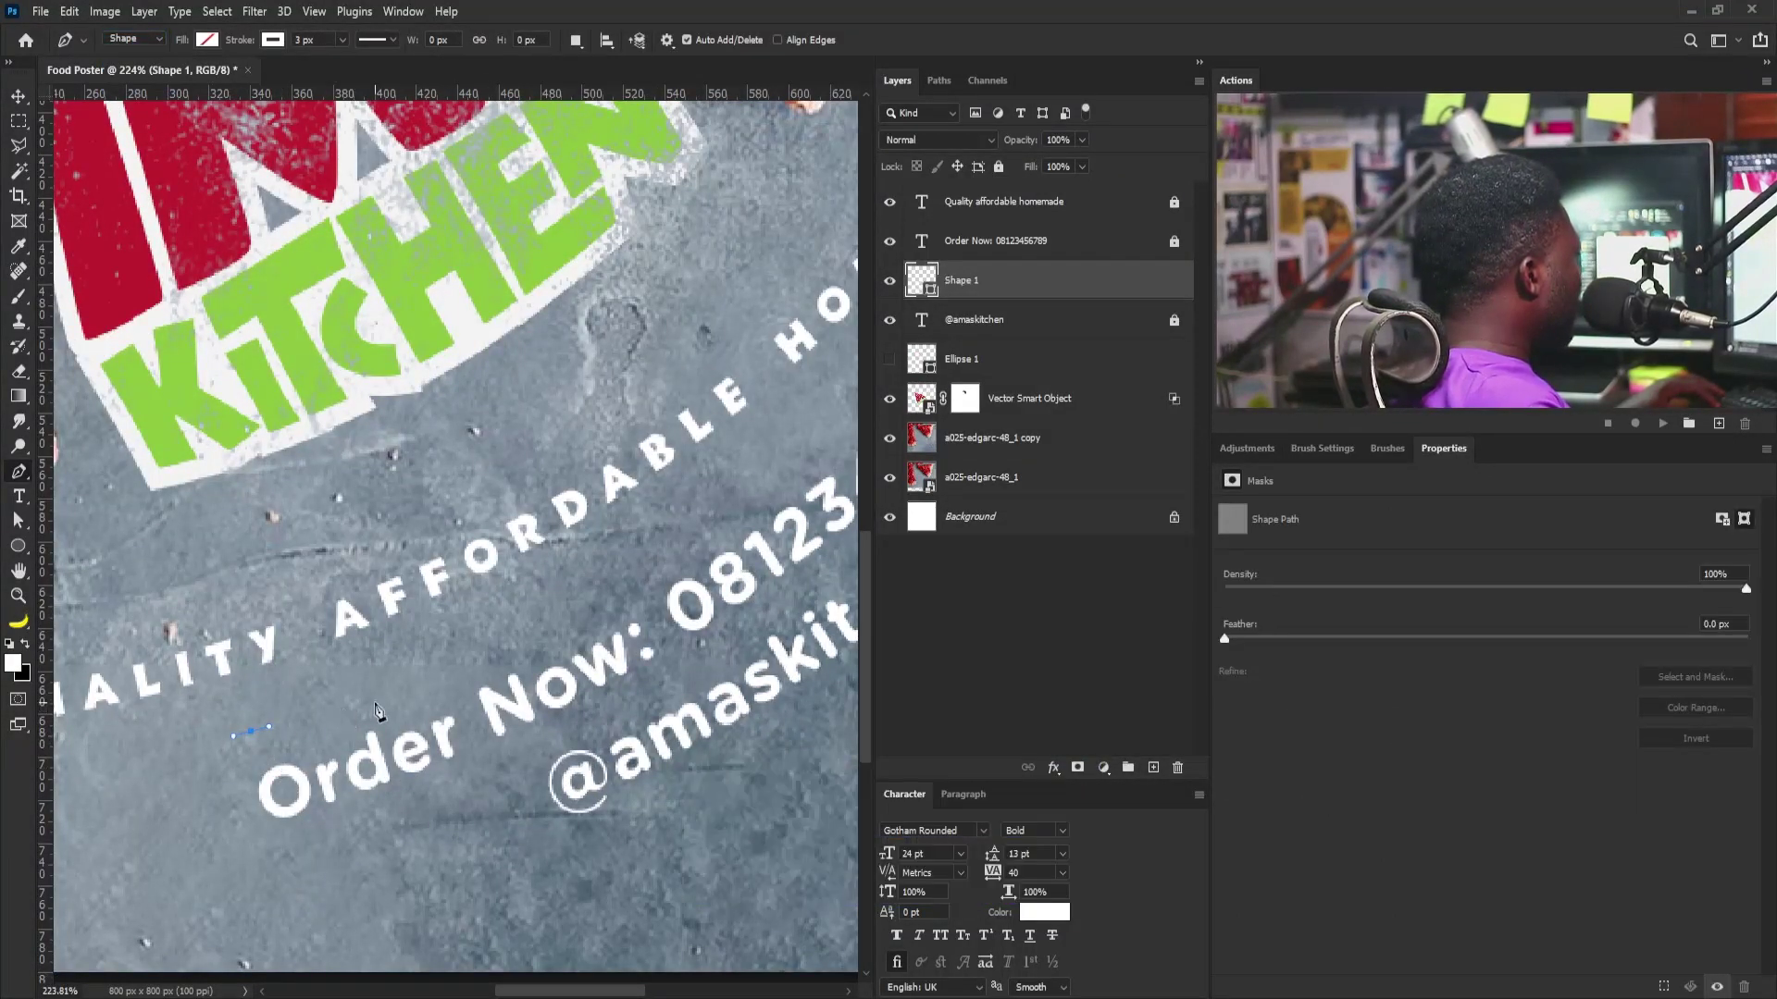
left_click_drag(403, 688, 408, 689)
left_click_drag(538, 623, 617, 608)
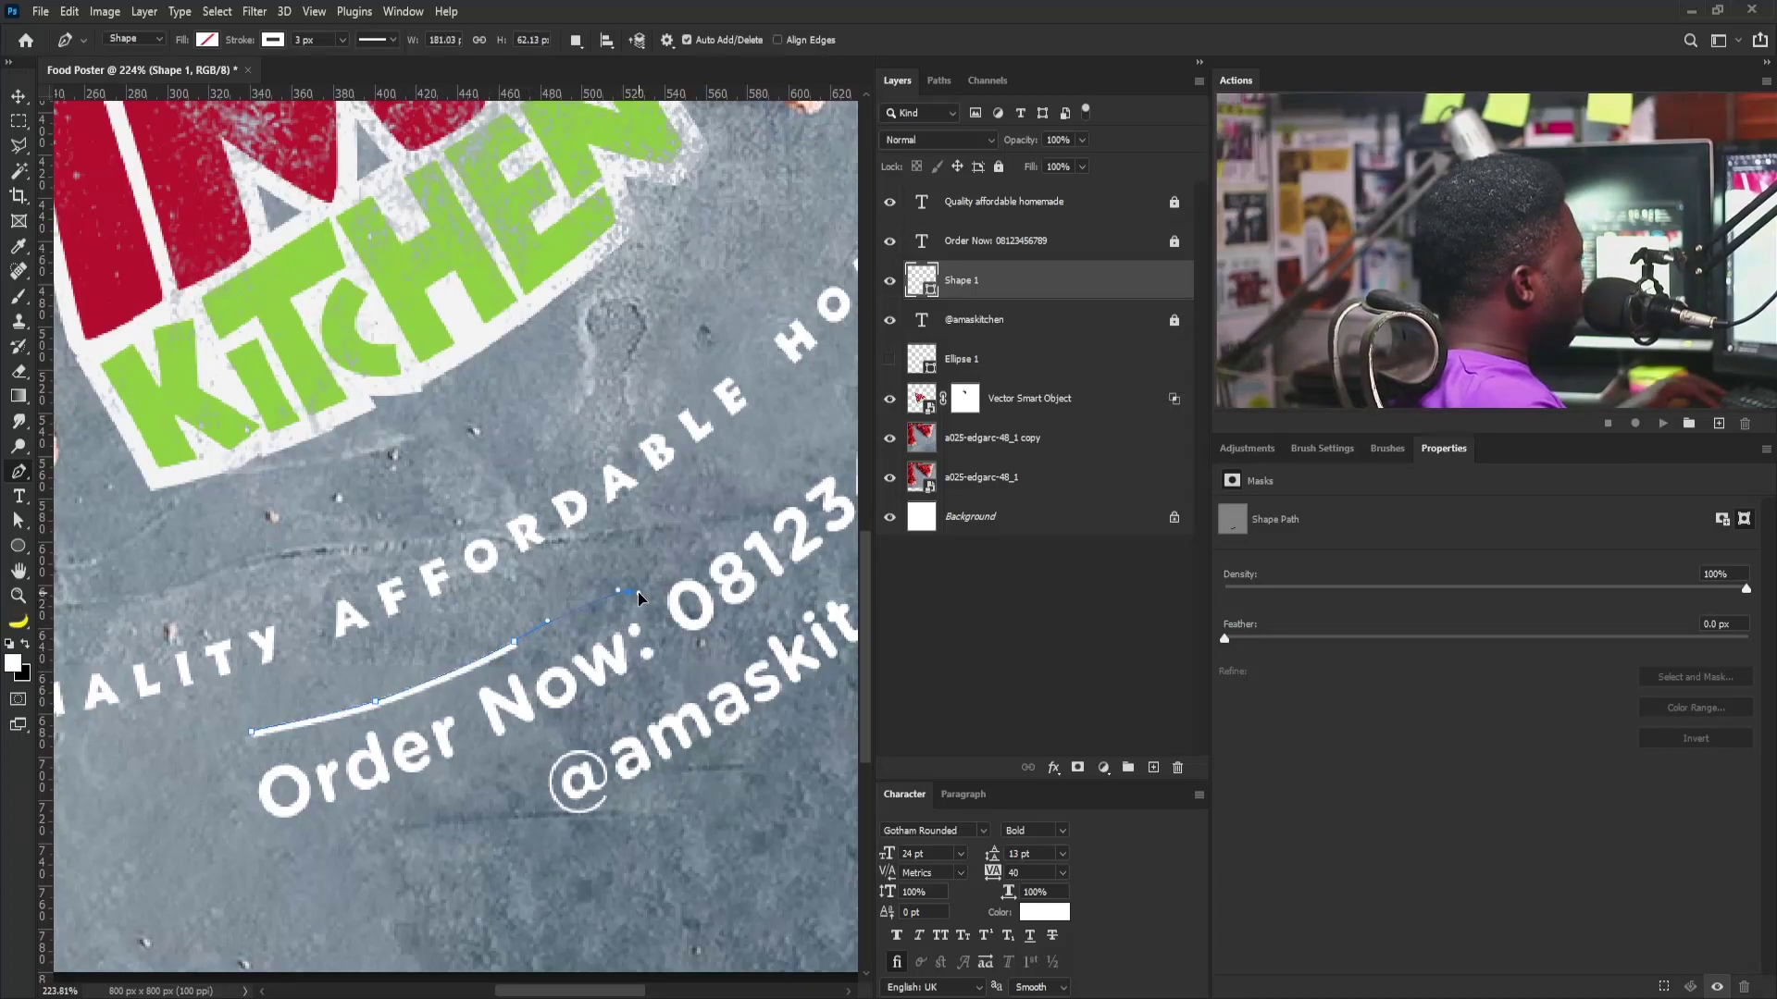
left_click_drag(653, 602, 653, 603)
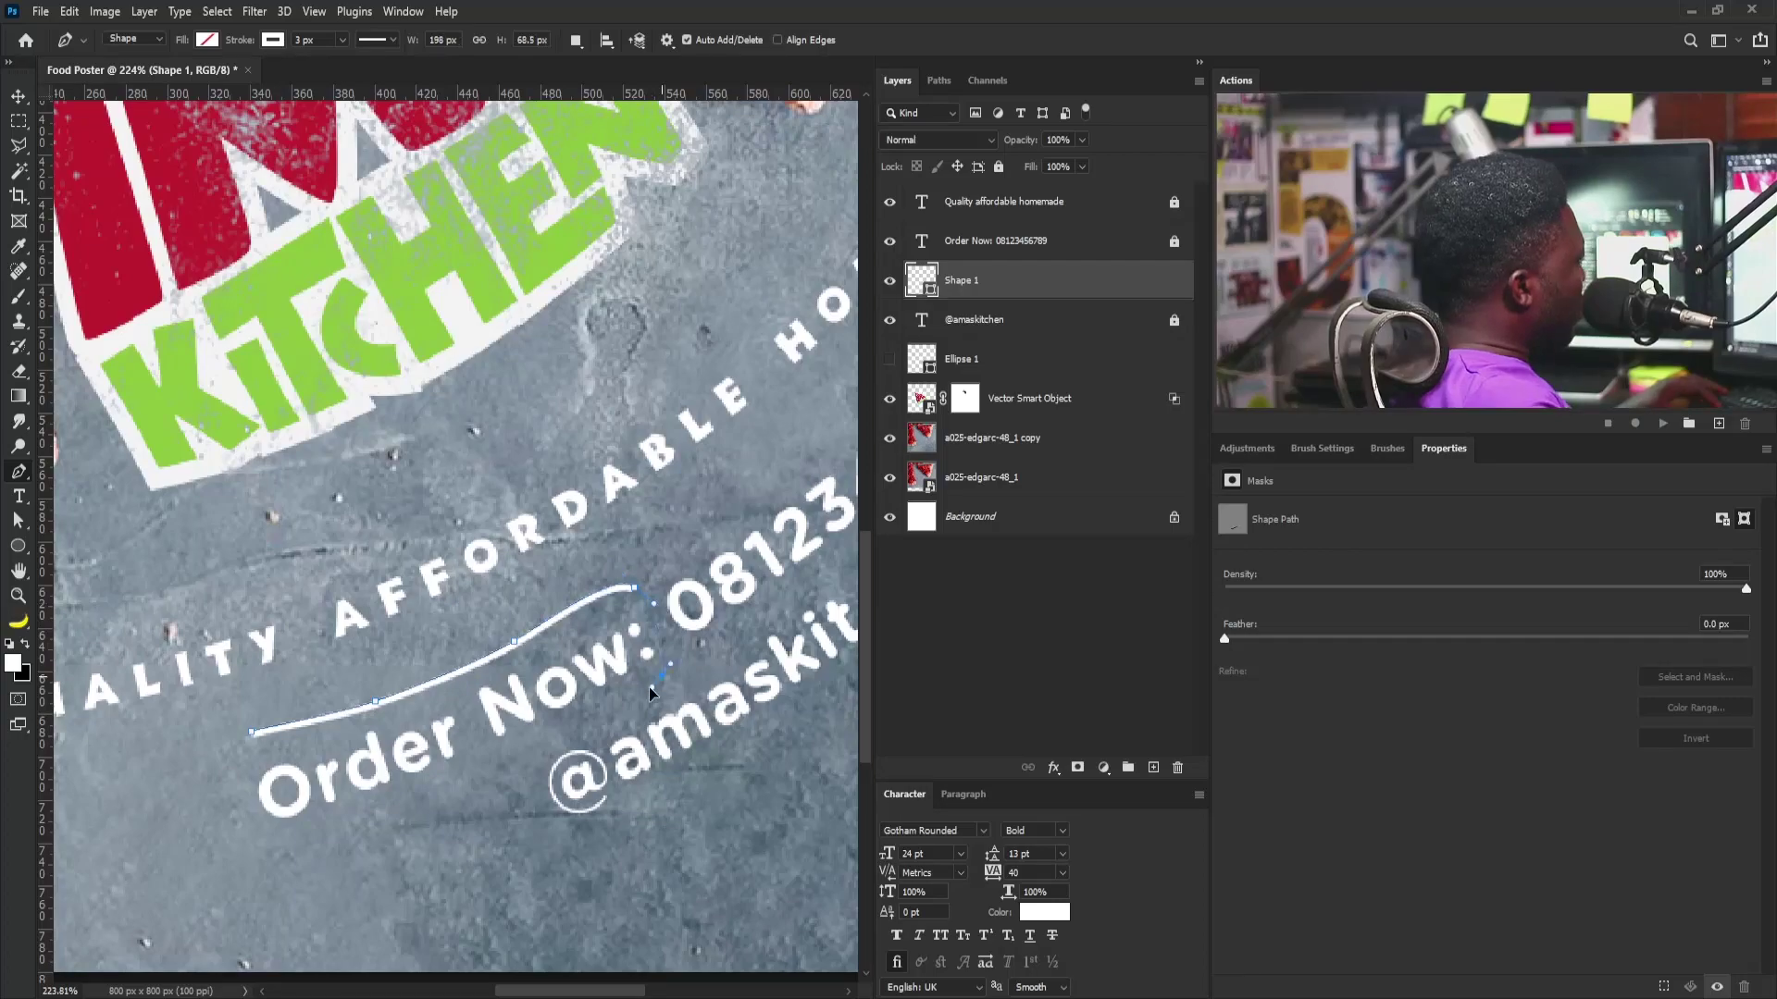
left_click_drag(635, 710, 634, 703)
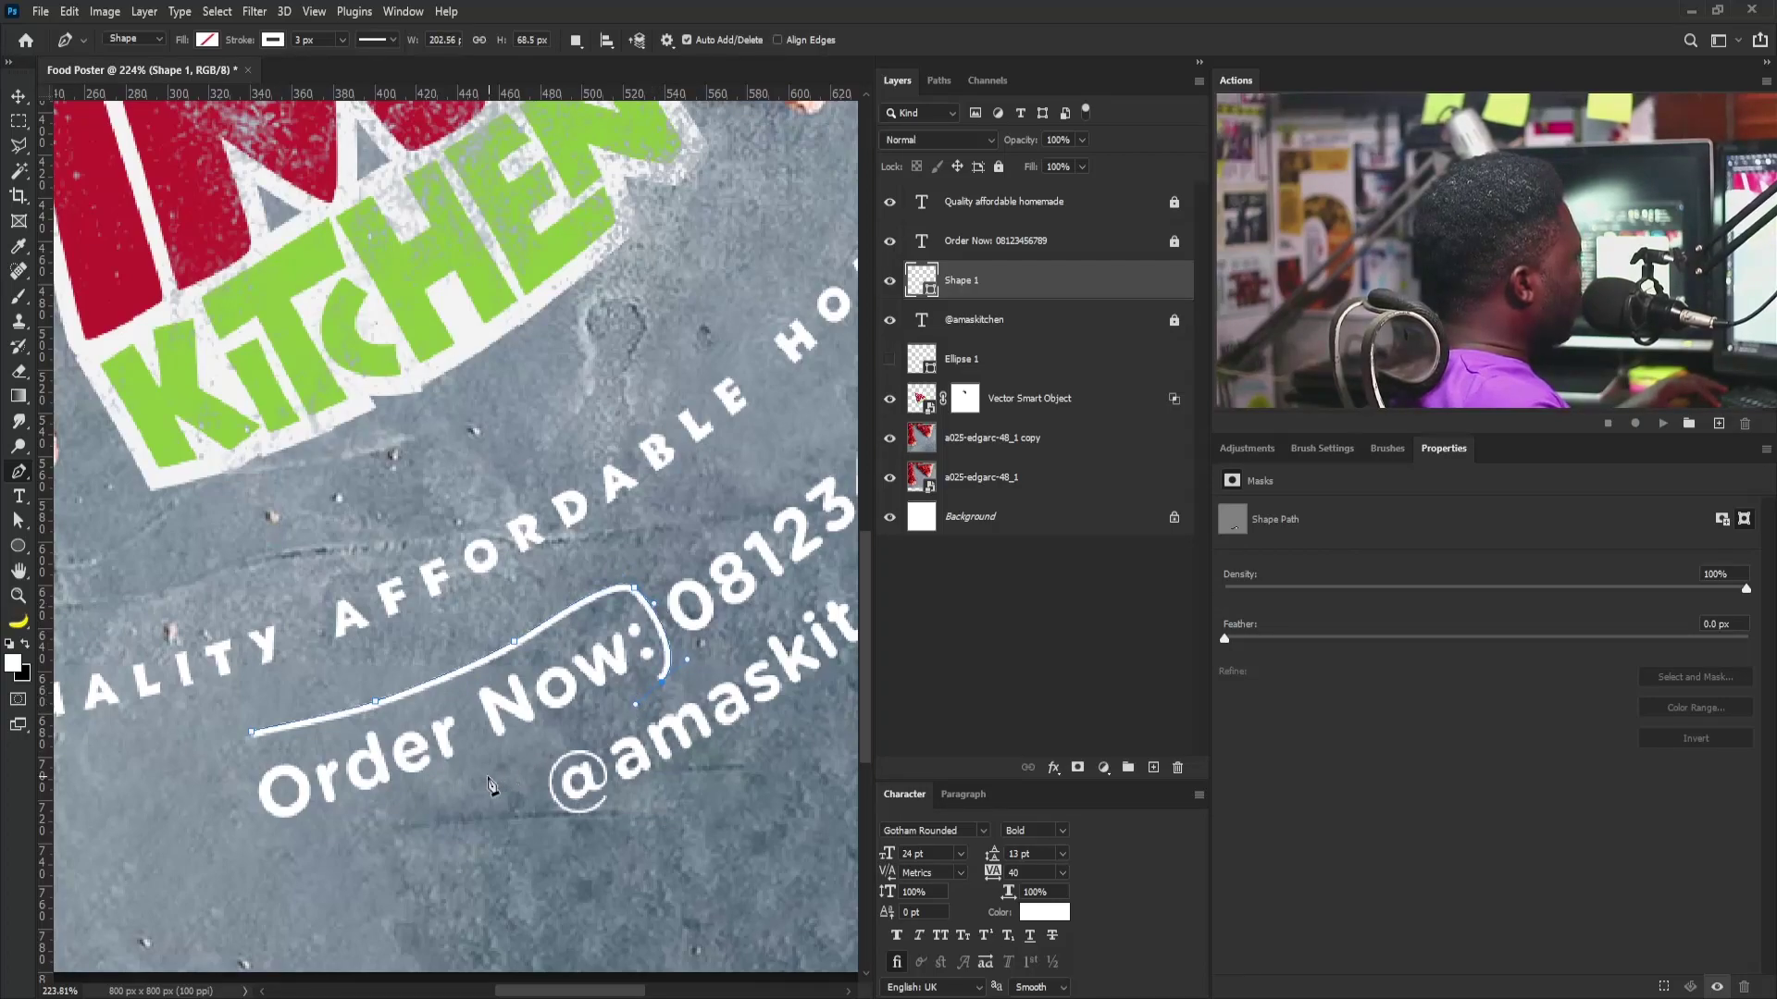
left_click_drag(431, 783, 419, 792)
left_click_drag(230, 818, 230, 812)
left_click_drag(252, 732, 292, 692)
Step: Fill the banner shape around "Order Now:" with white and remove its stroke
scroll(296, 685, "down", 6)
scroll(434, 511, "up", 3)
scroll(434, 512, "down", 1)
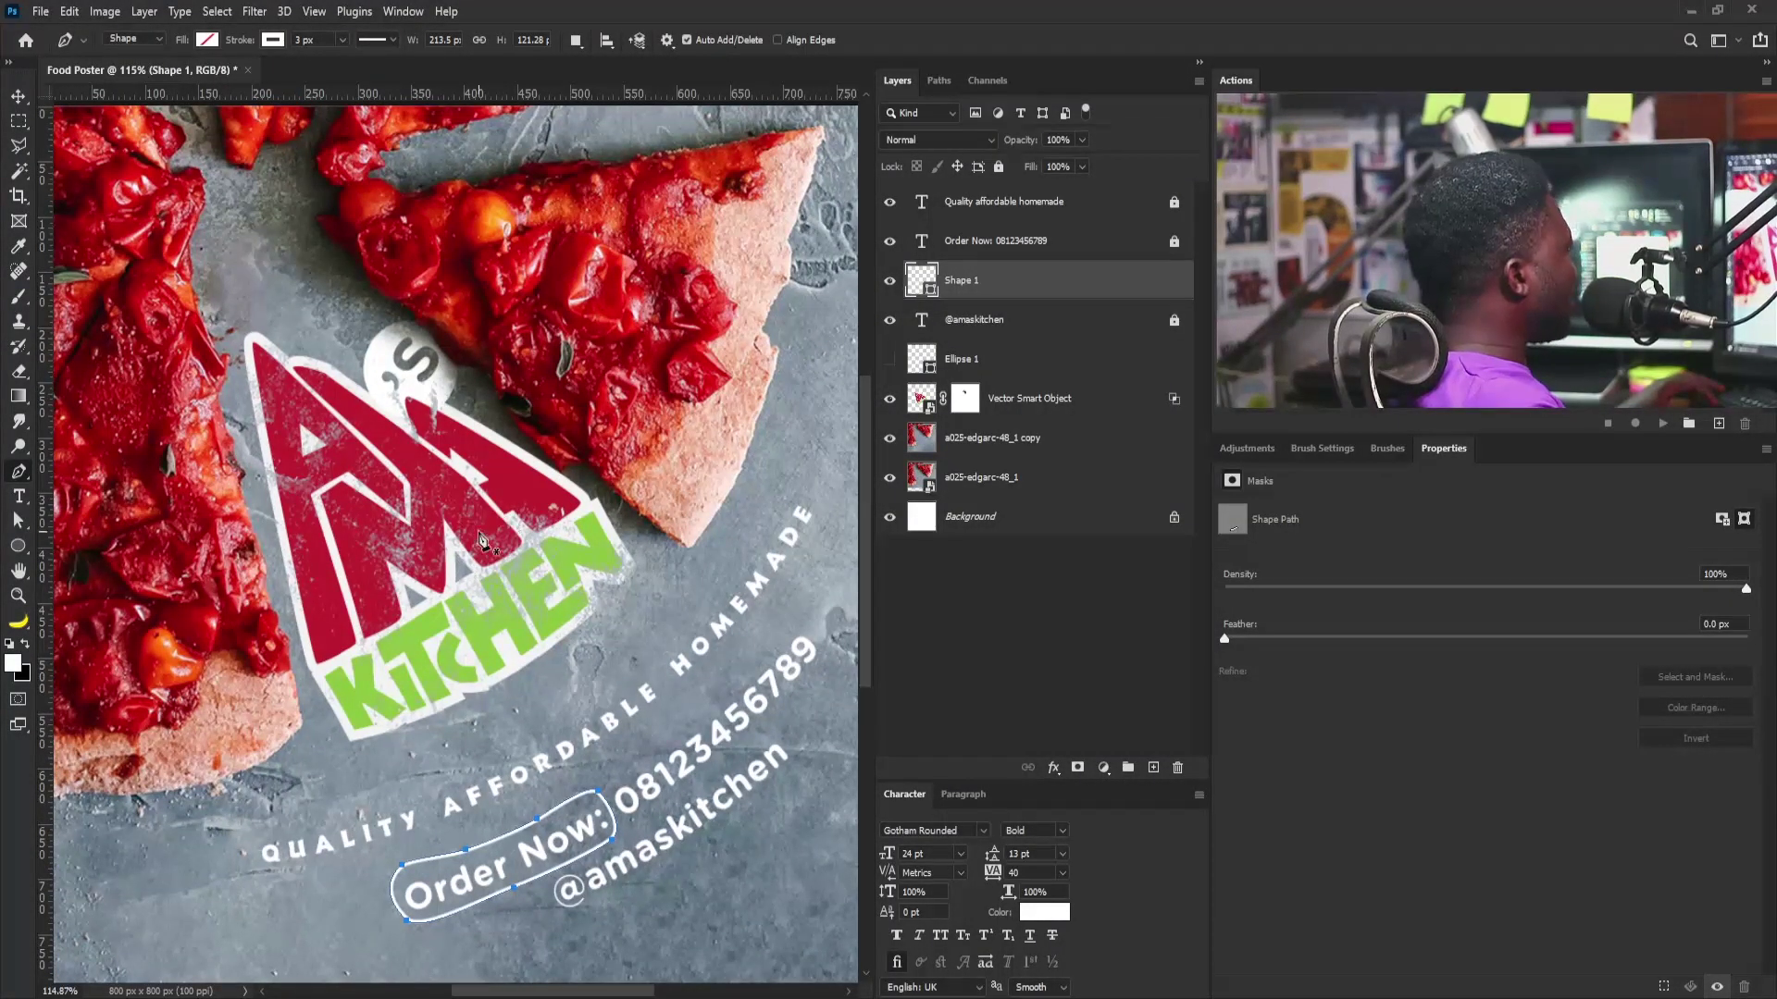
scroll(447, 512, "down", 3)
scroll(446, 512, "right", 2)
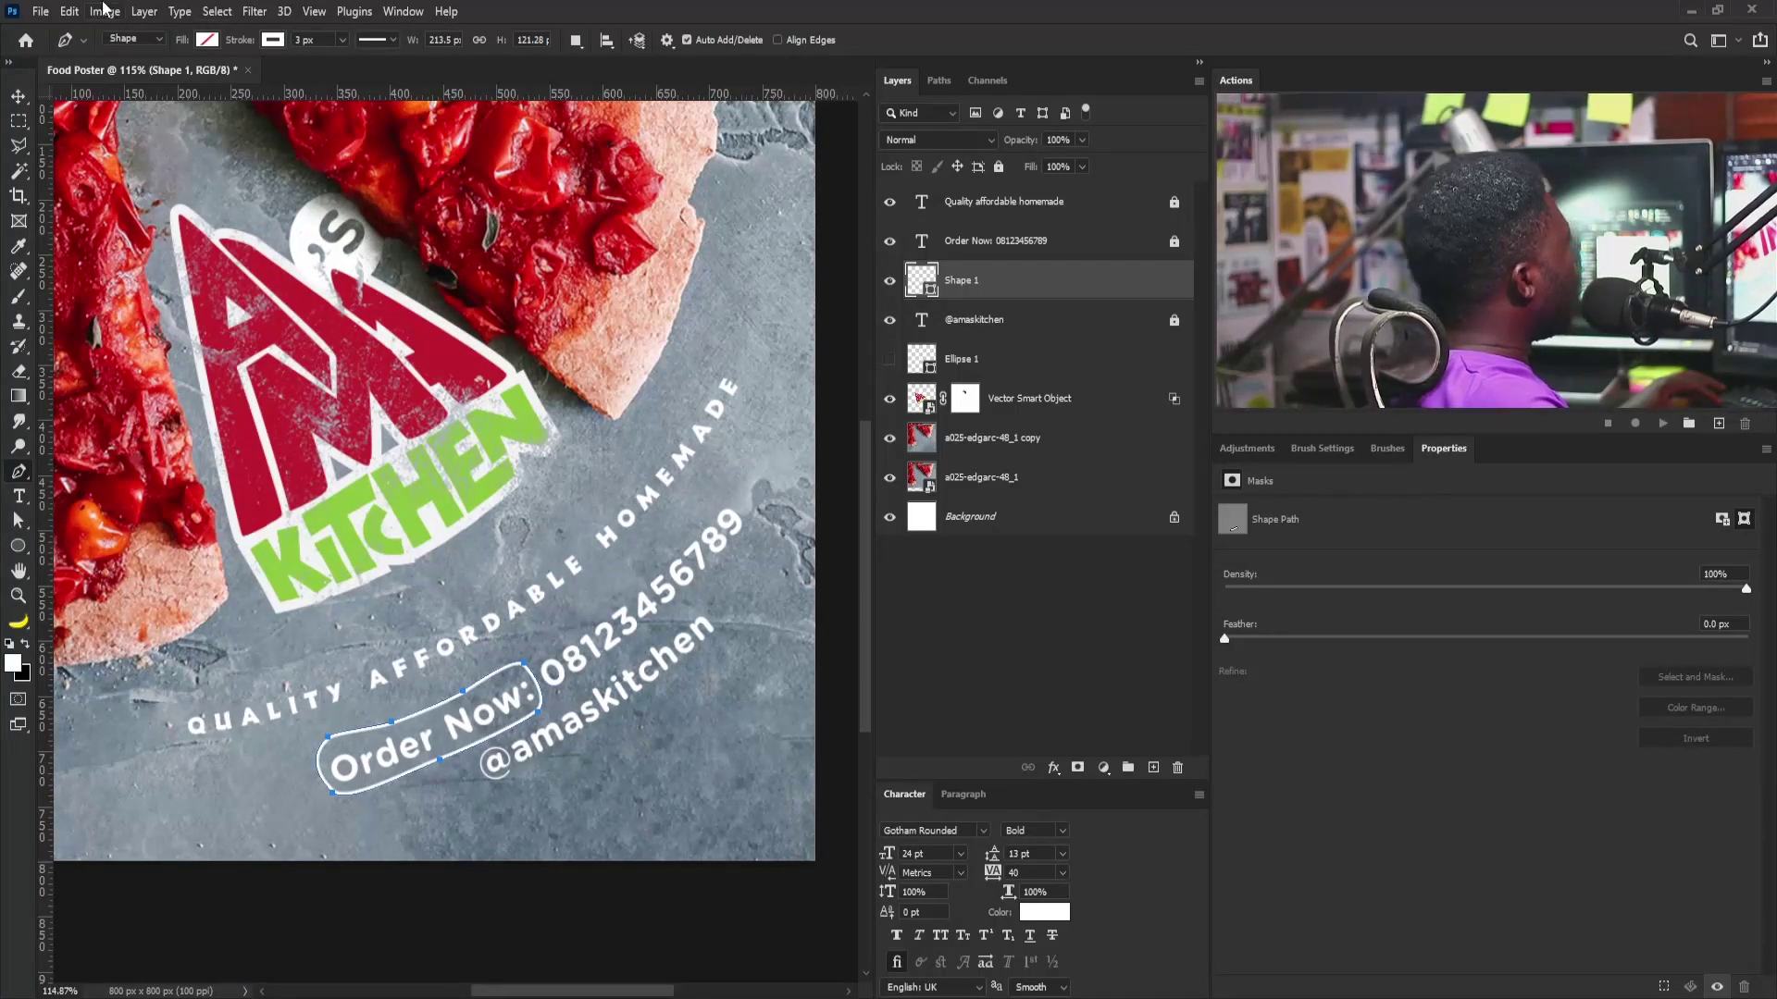
left_click(205, 40)
left_click(93, 141)
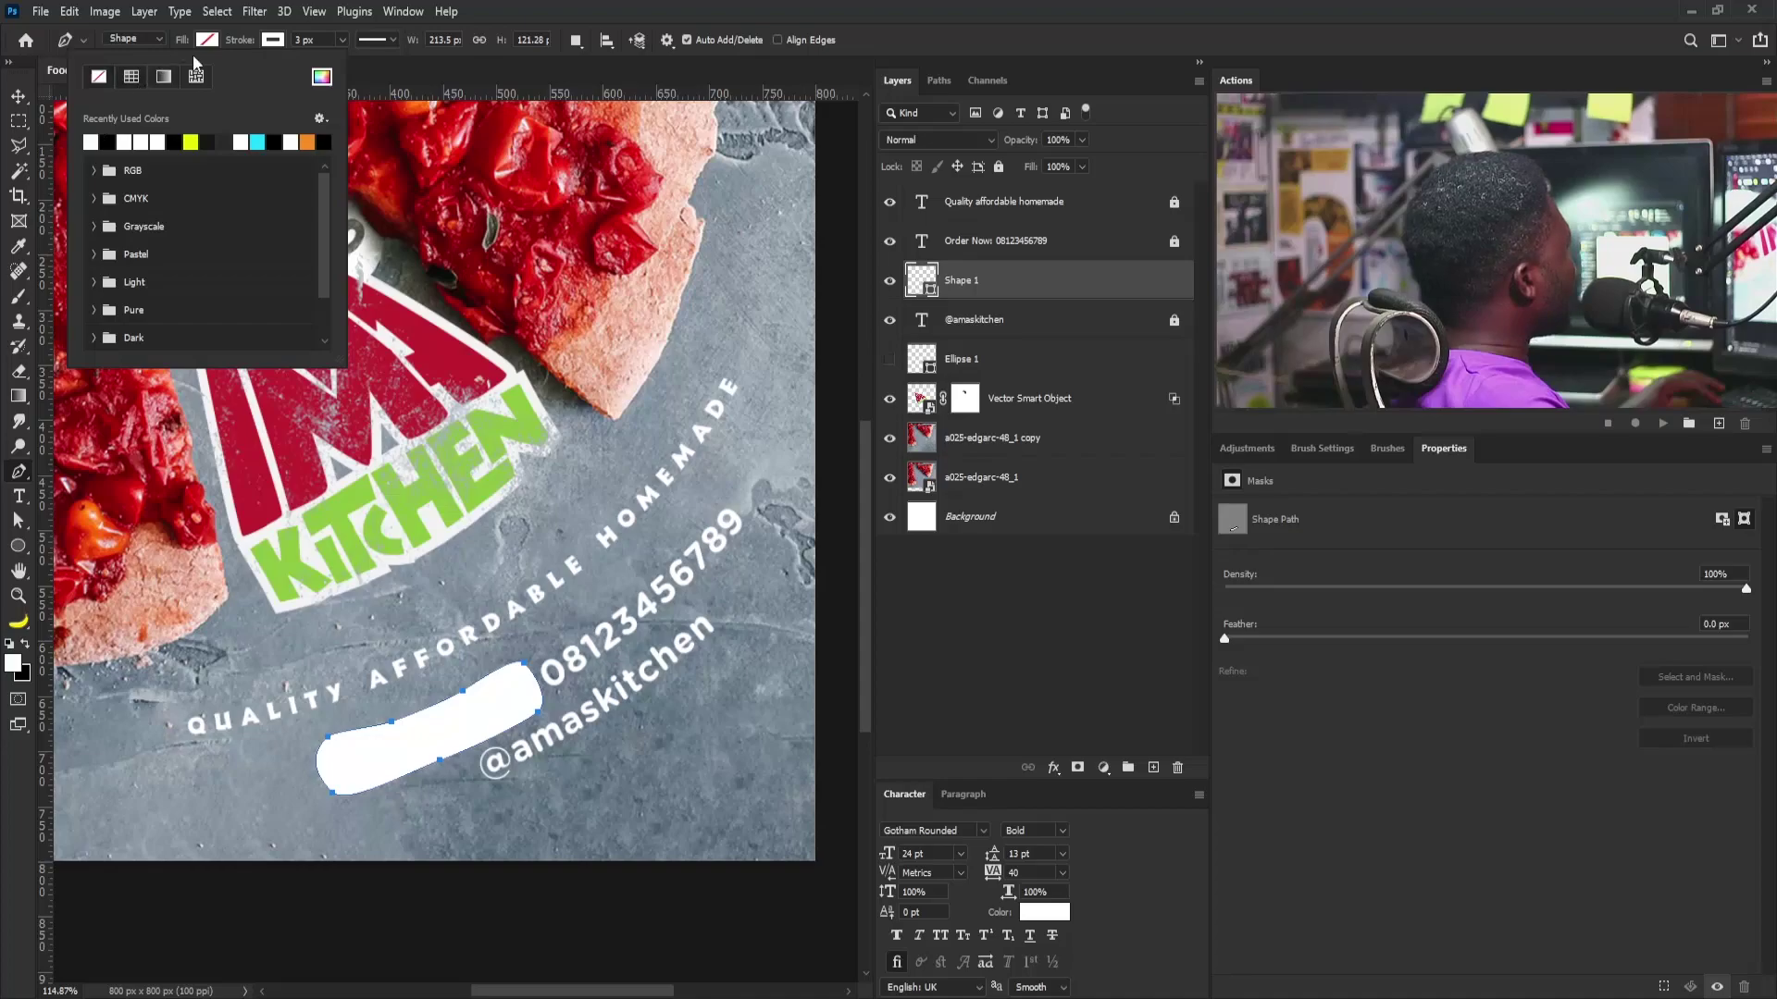
left_click(267, 41)
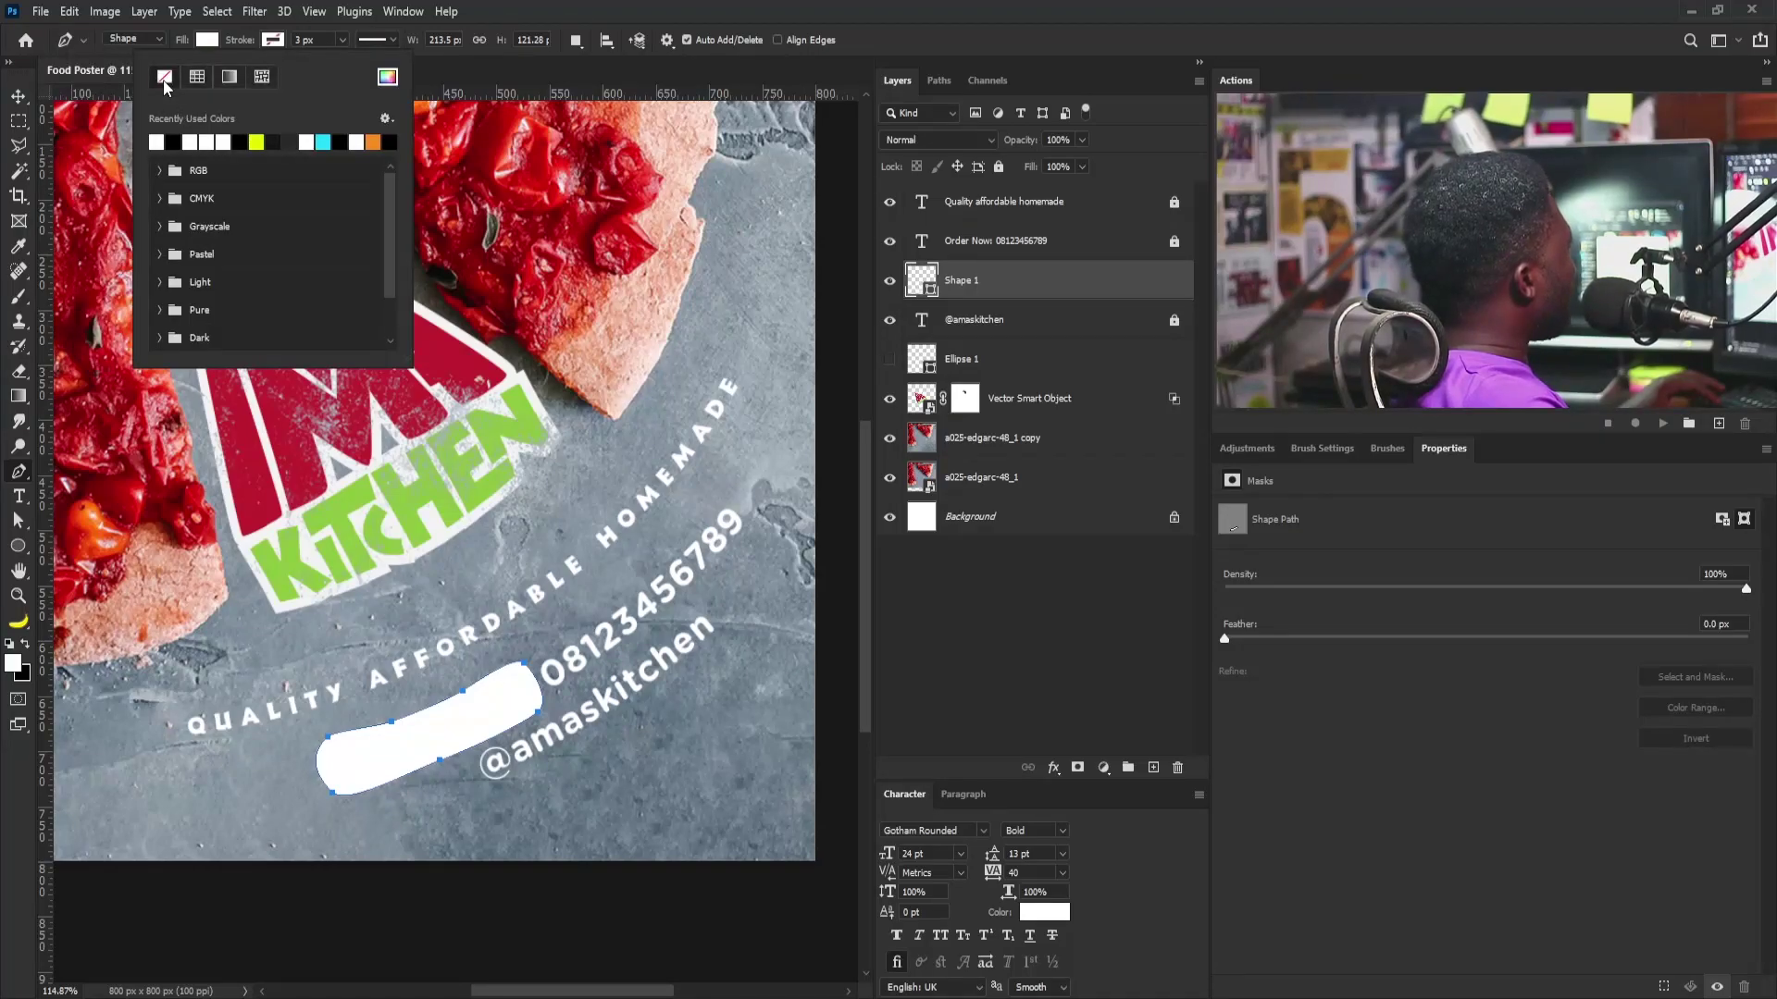
Step: Load the order line's letters as a selection and mask them out of the white banner shape
left_click(18, 95)
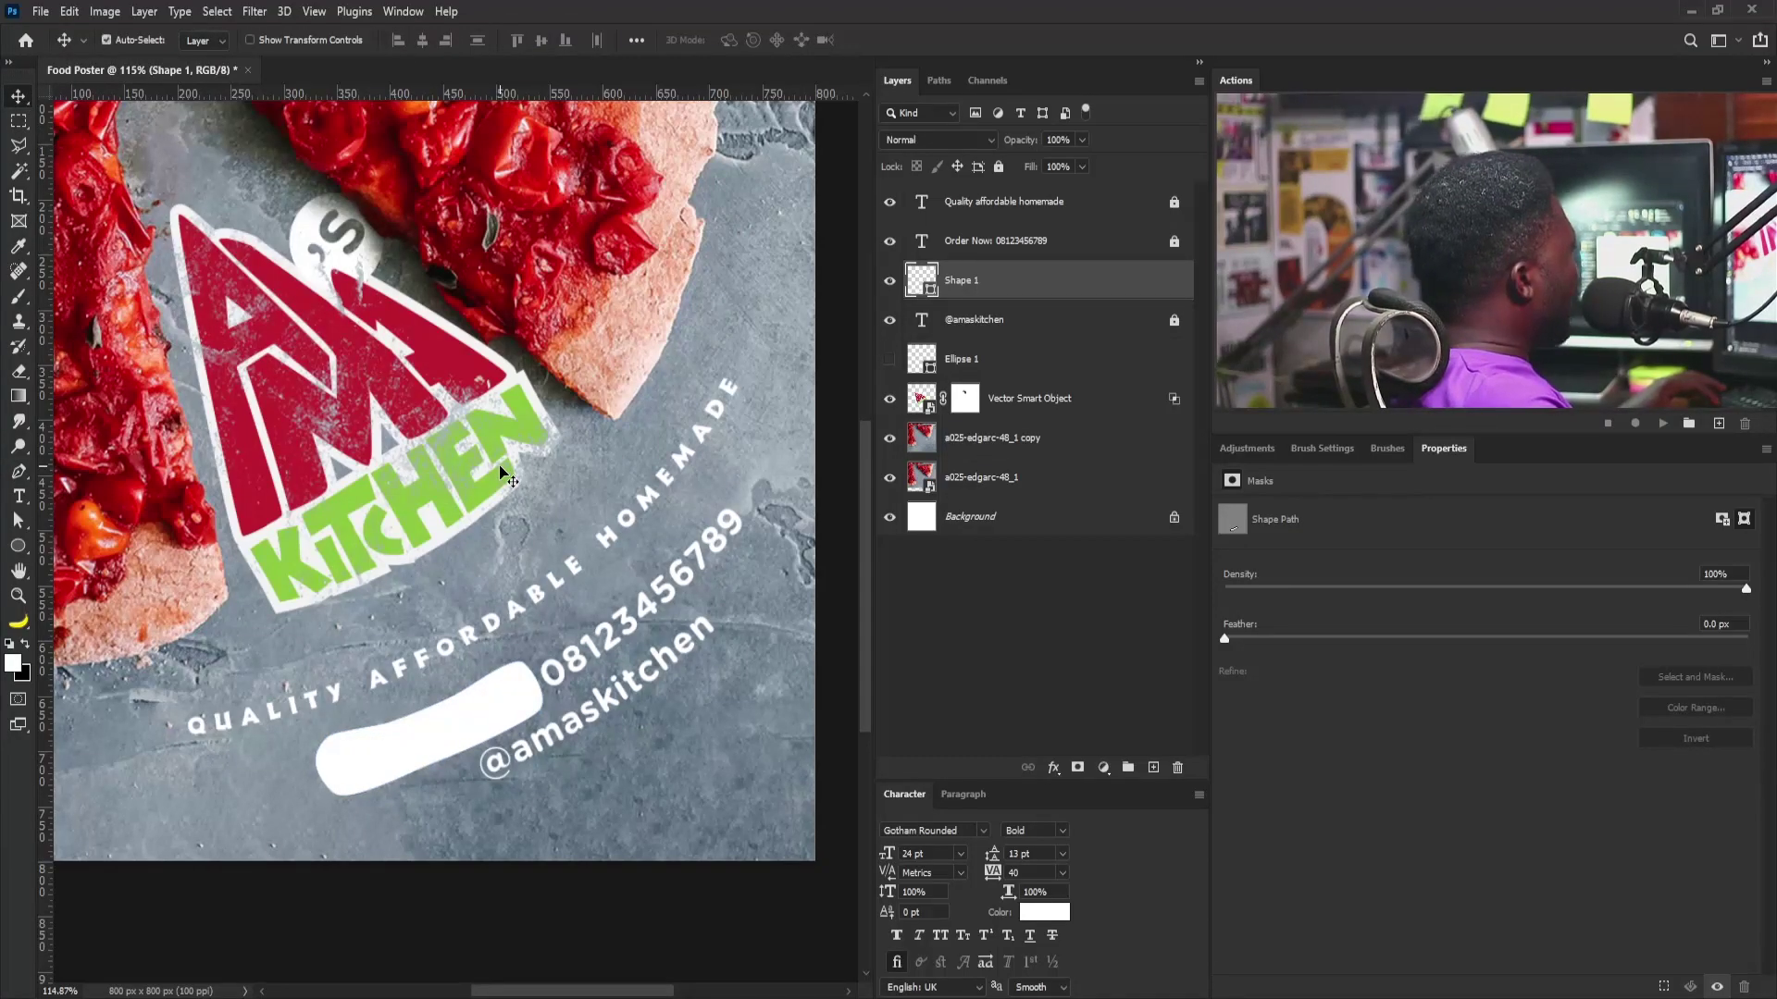
scroll(454, 869, "up", 2)
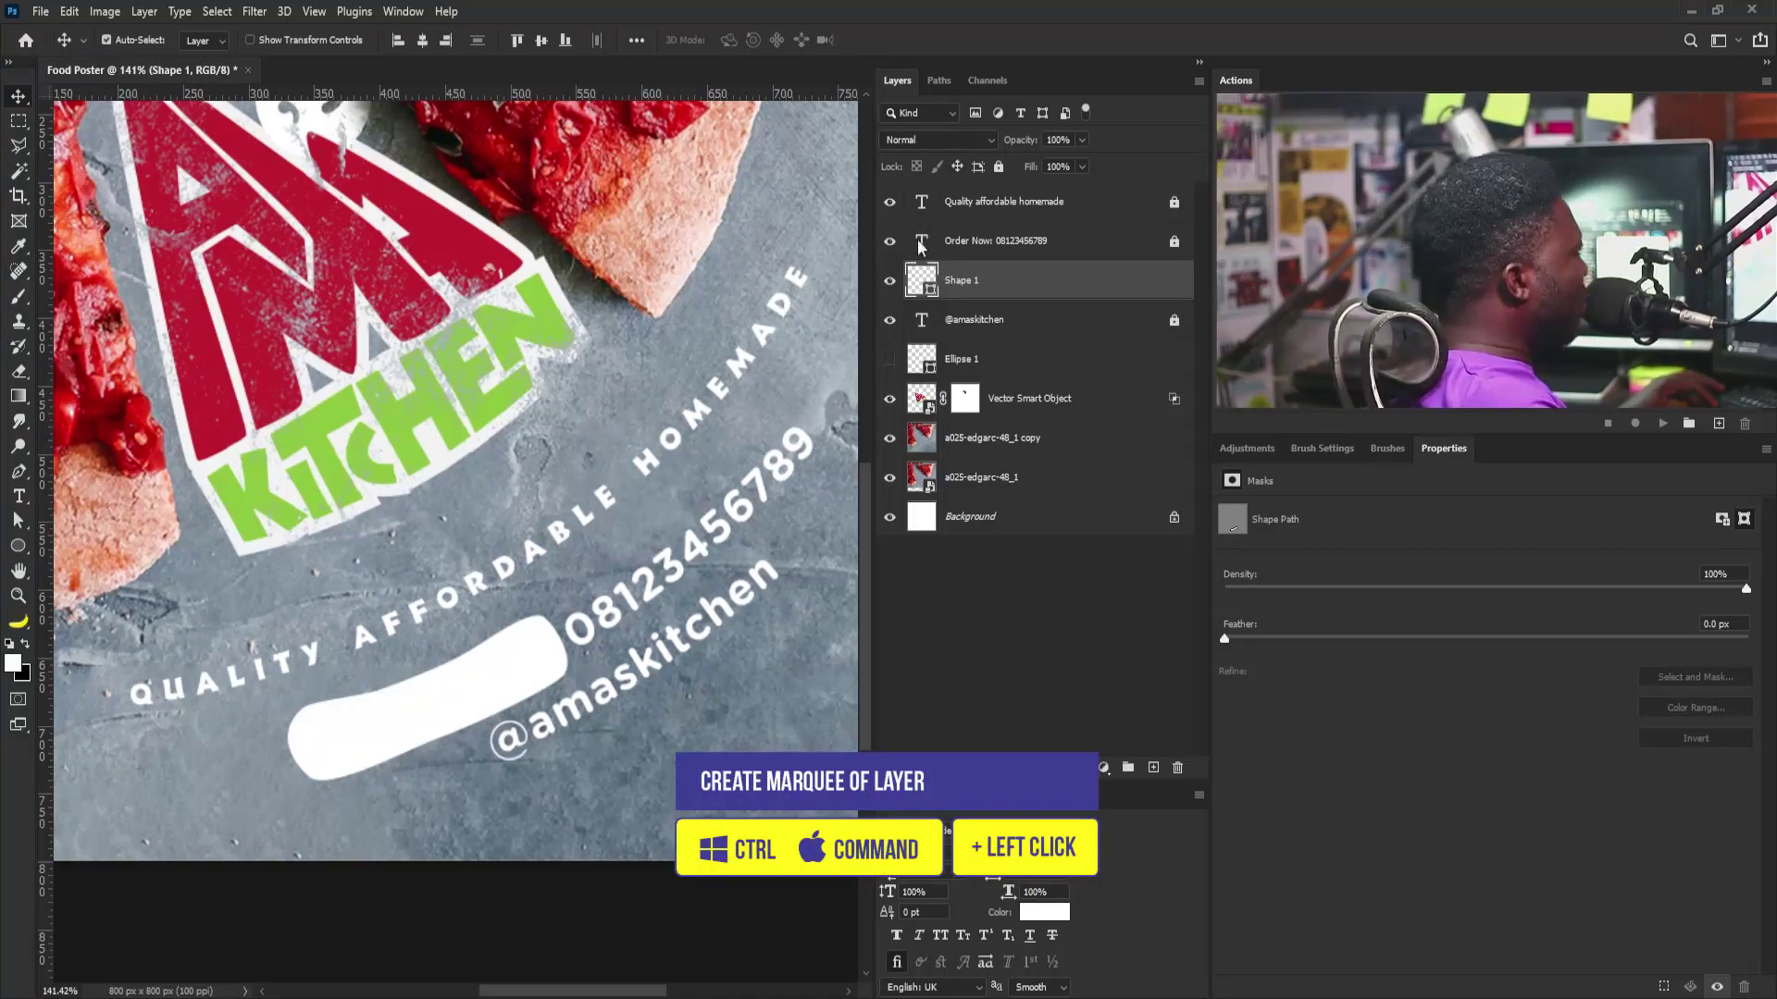
left_click(922, 246, "ctrl")
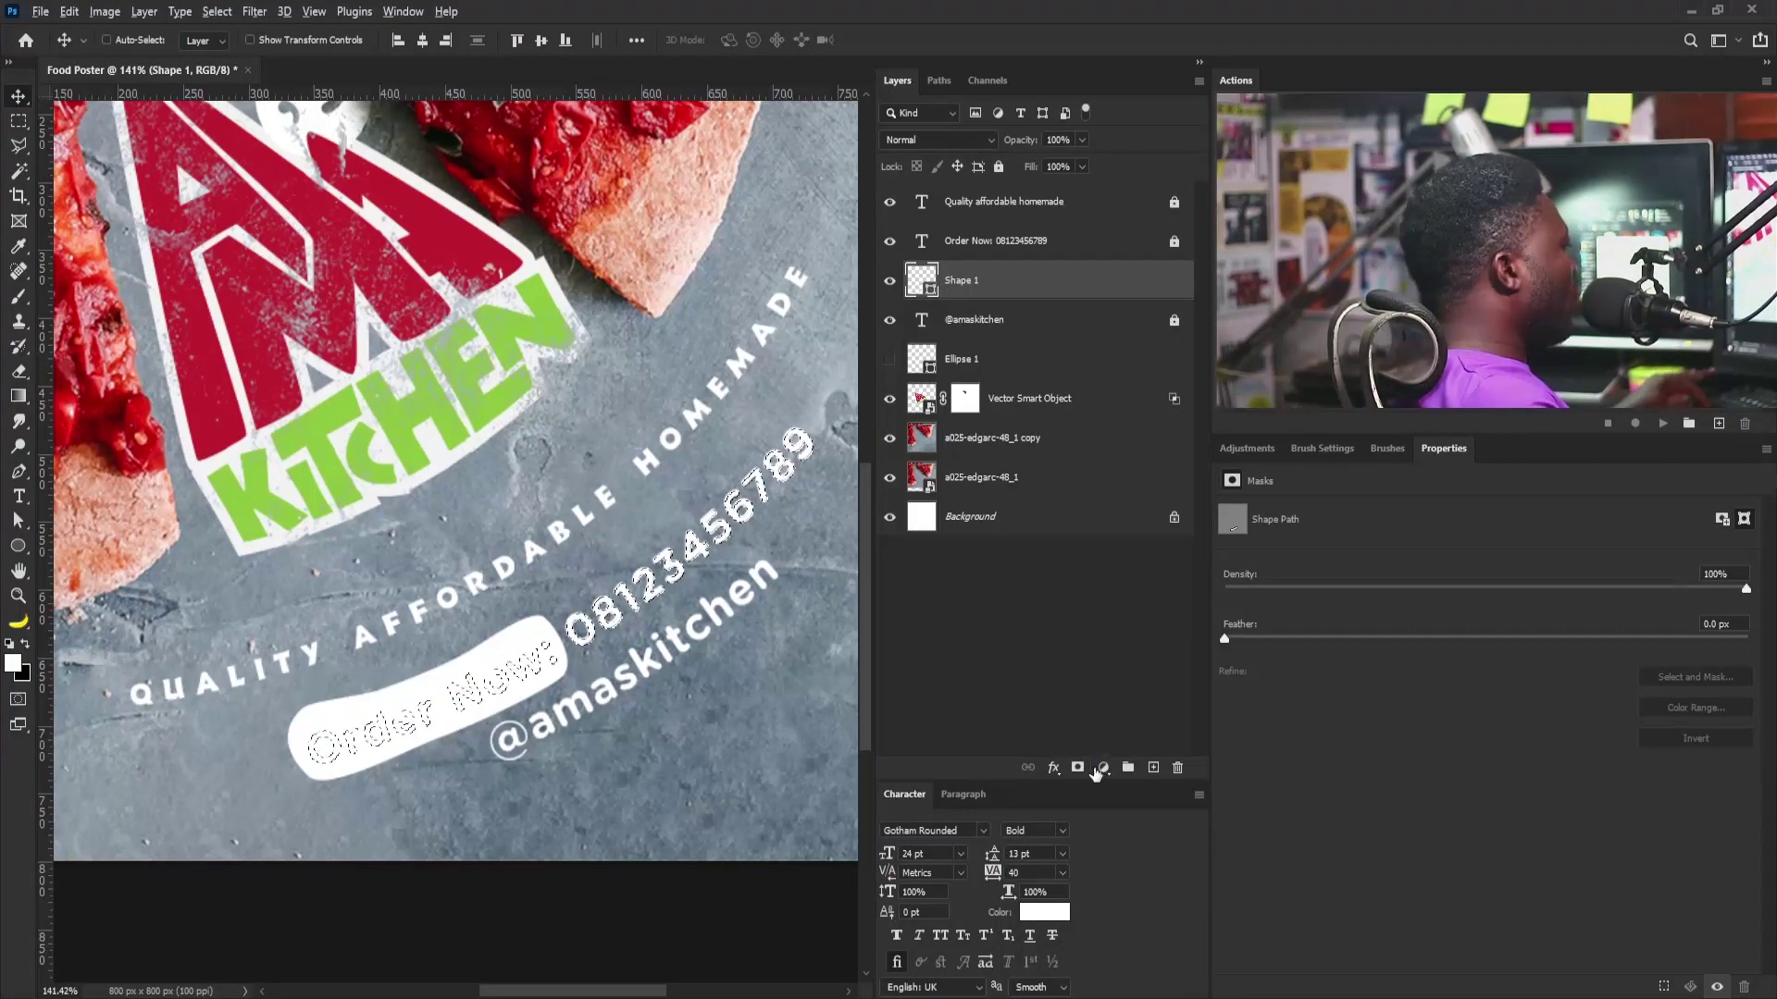
left_click(1077, 767)
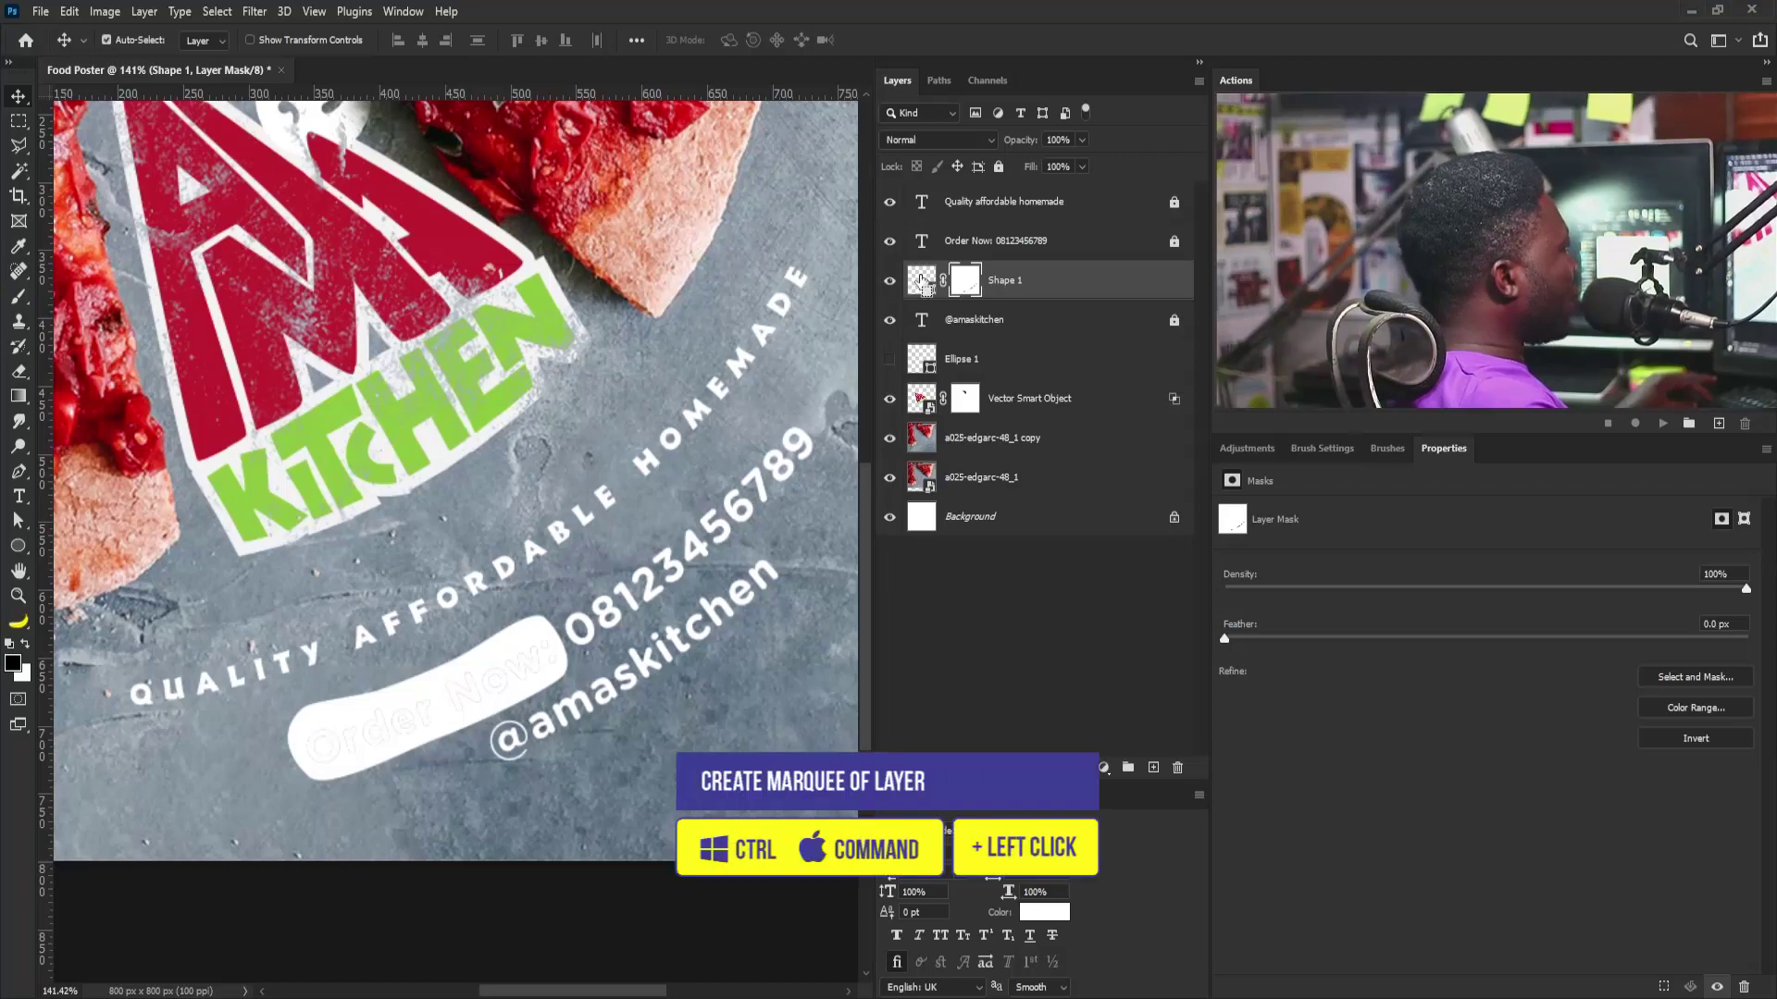
Step: Unlock the order line layer and mask out its part inside the banner's outline, using the Shape 1 layer as the selection
left_click(923, 282, "ctrl")
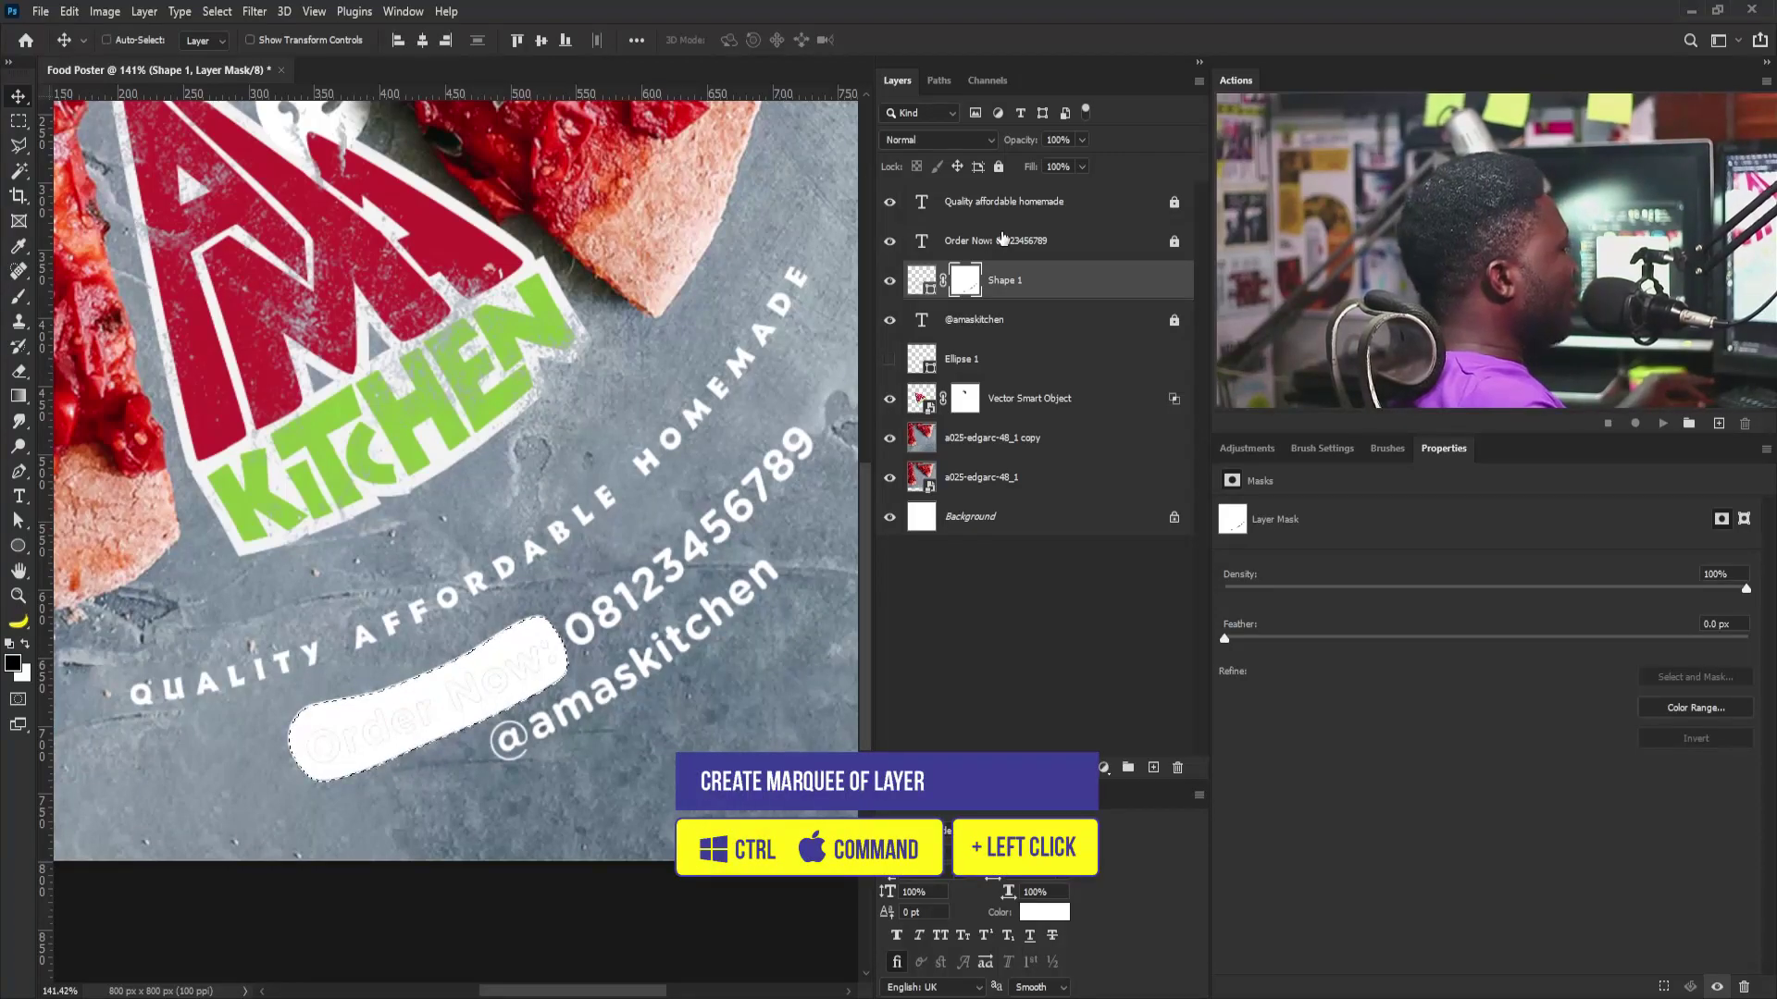
left_click(1000, 242)
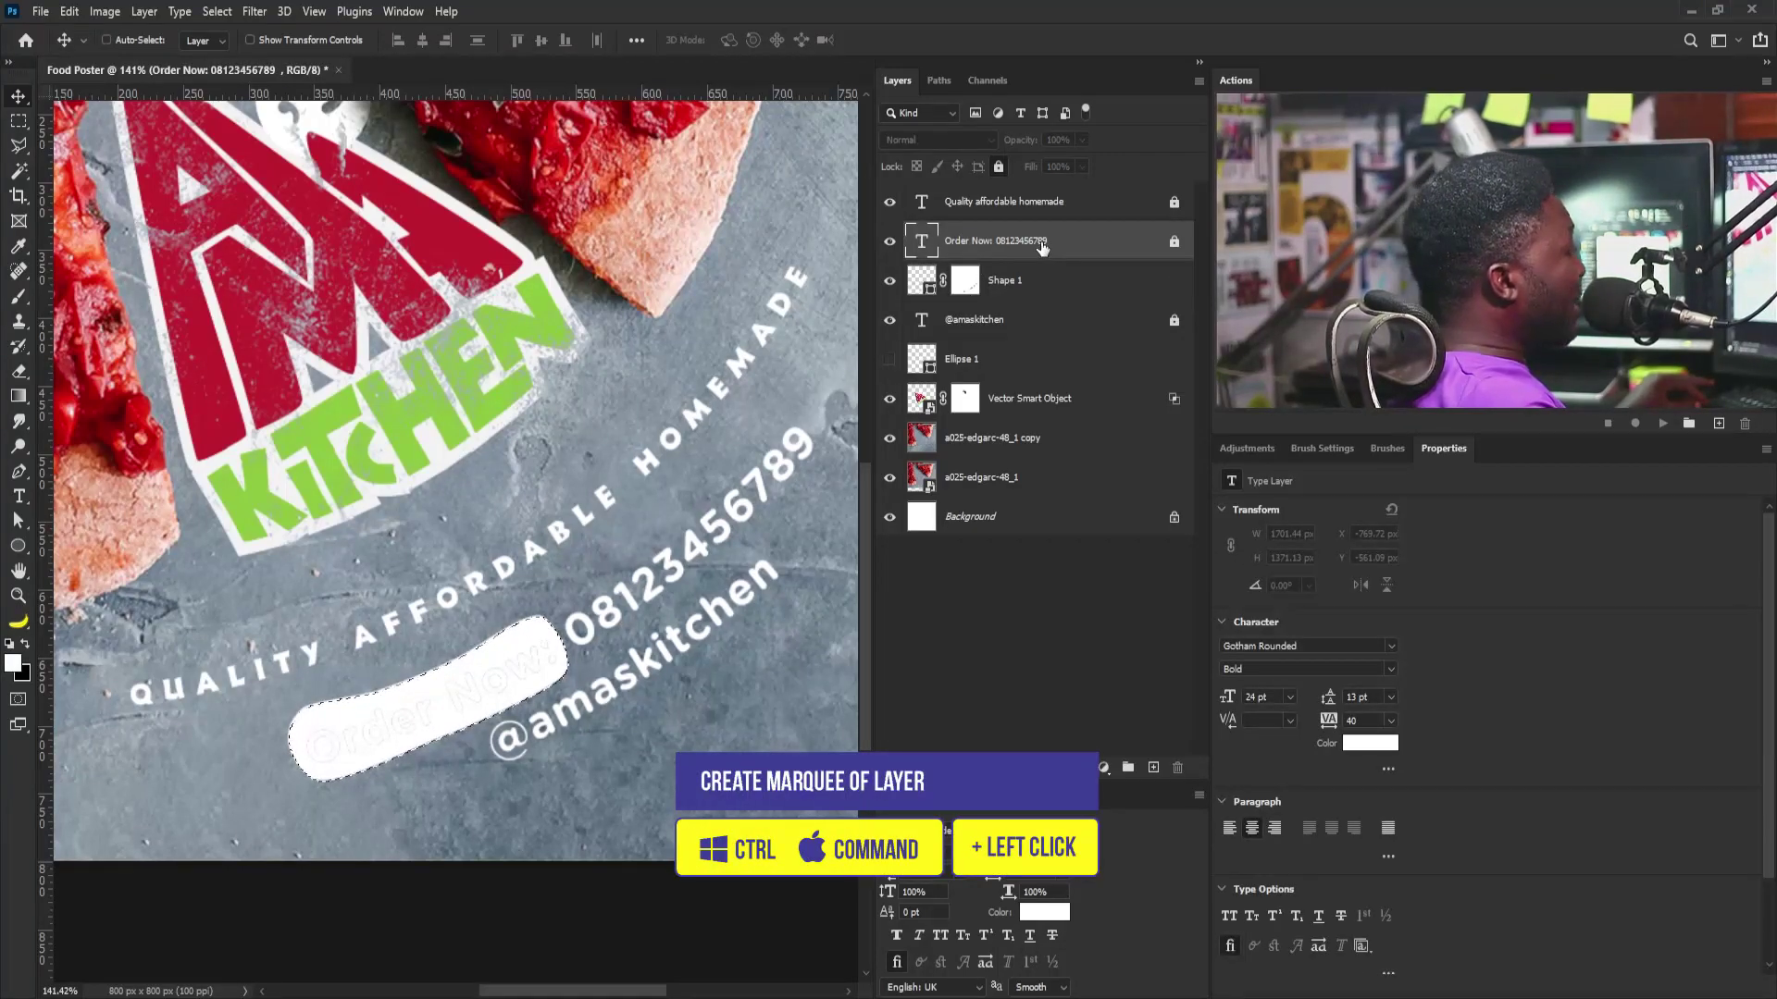
left_click(998, 167)
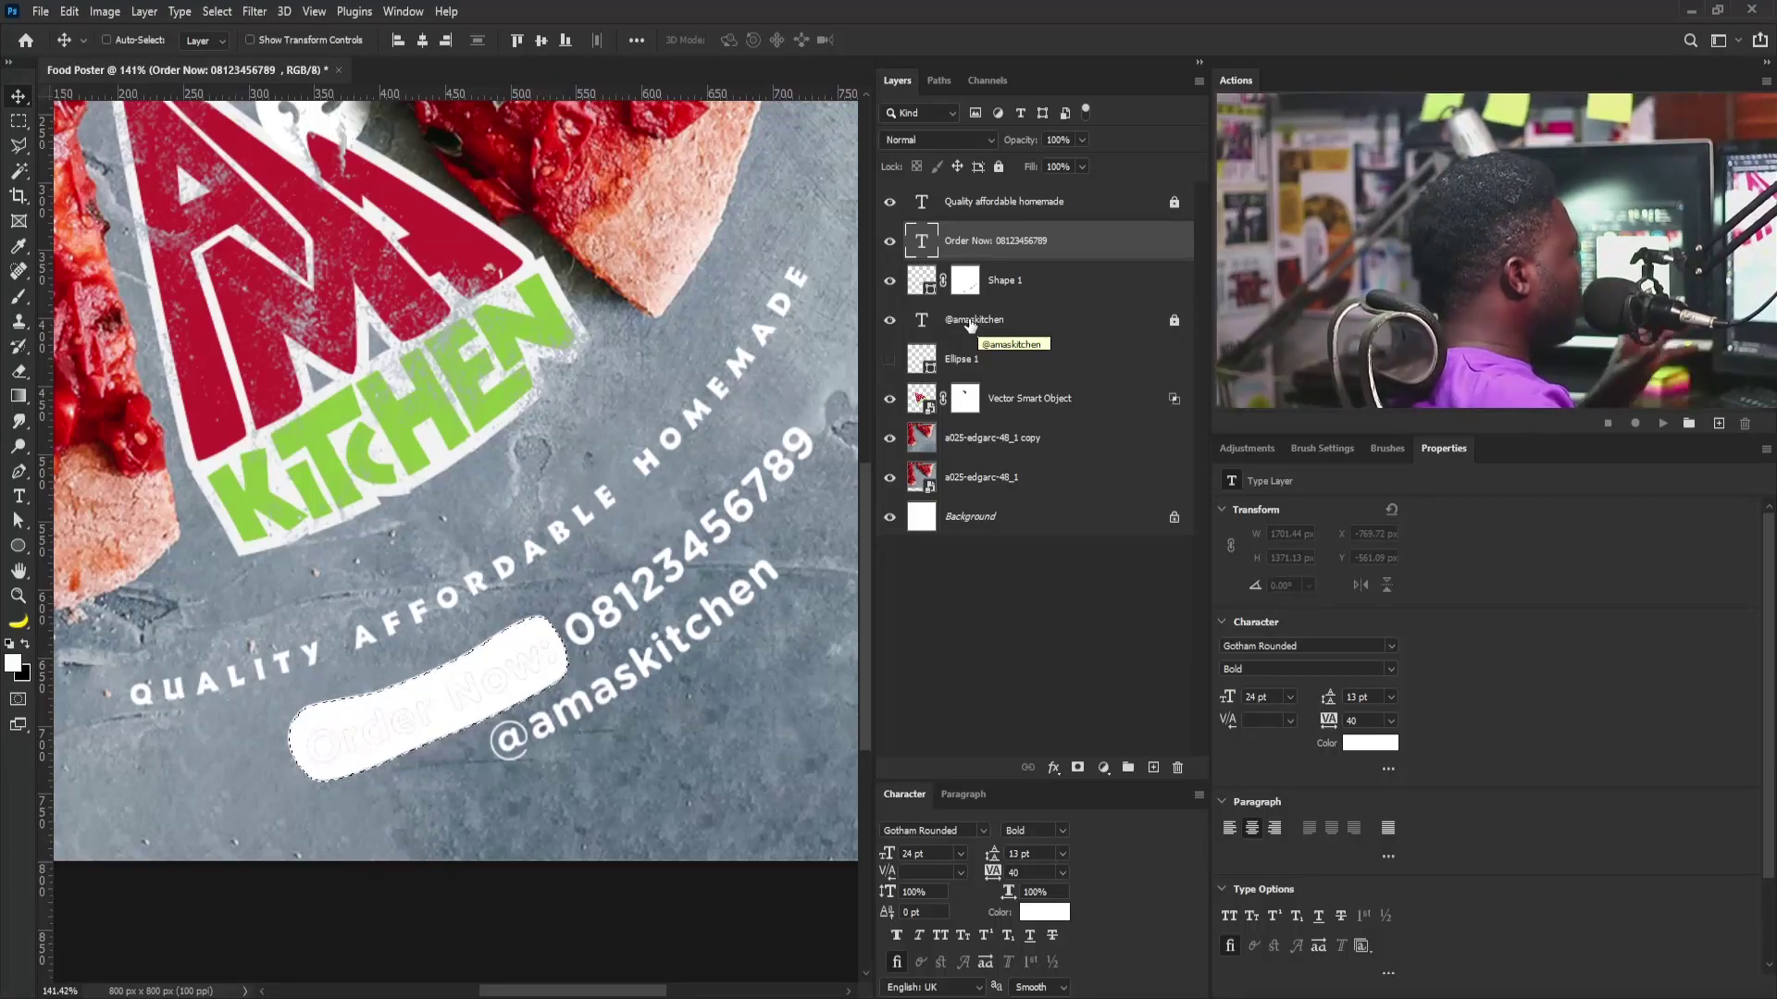
left_click(1077, 767)
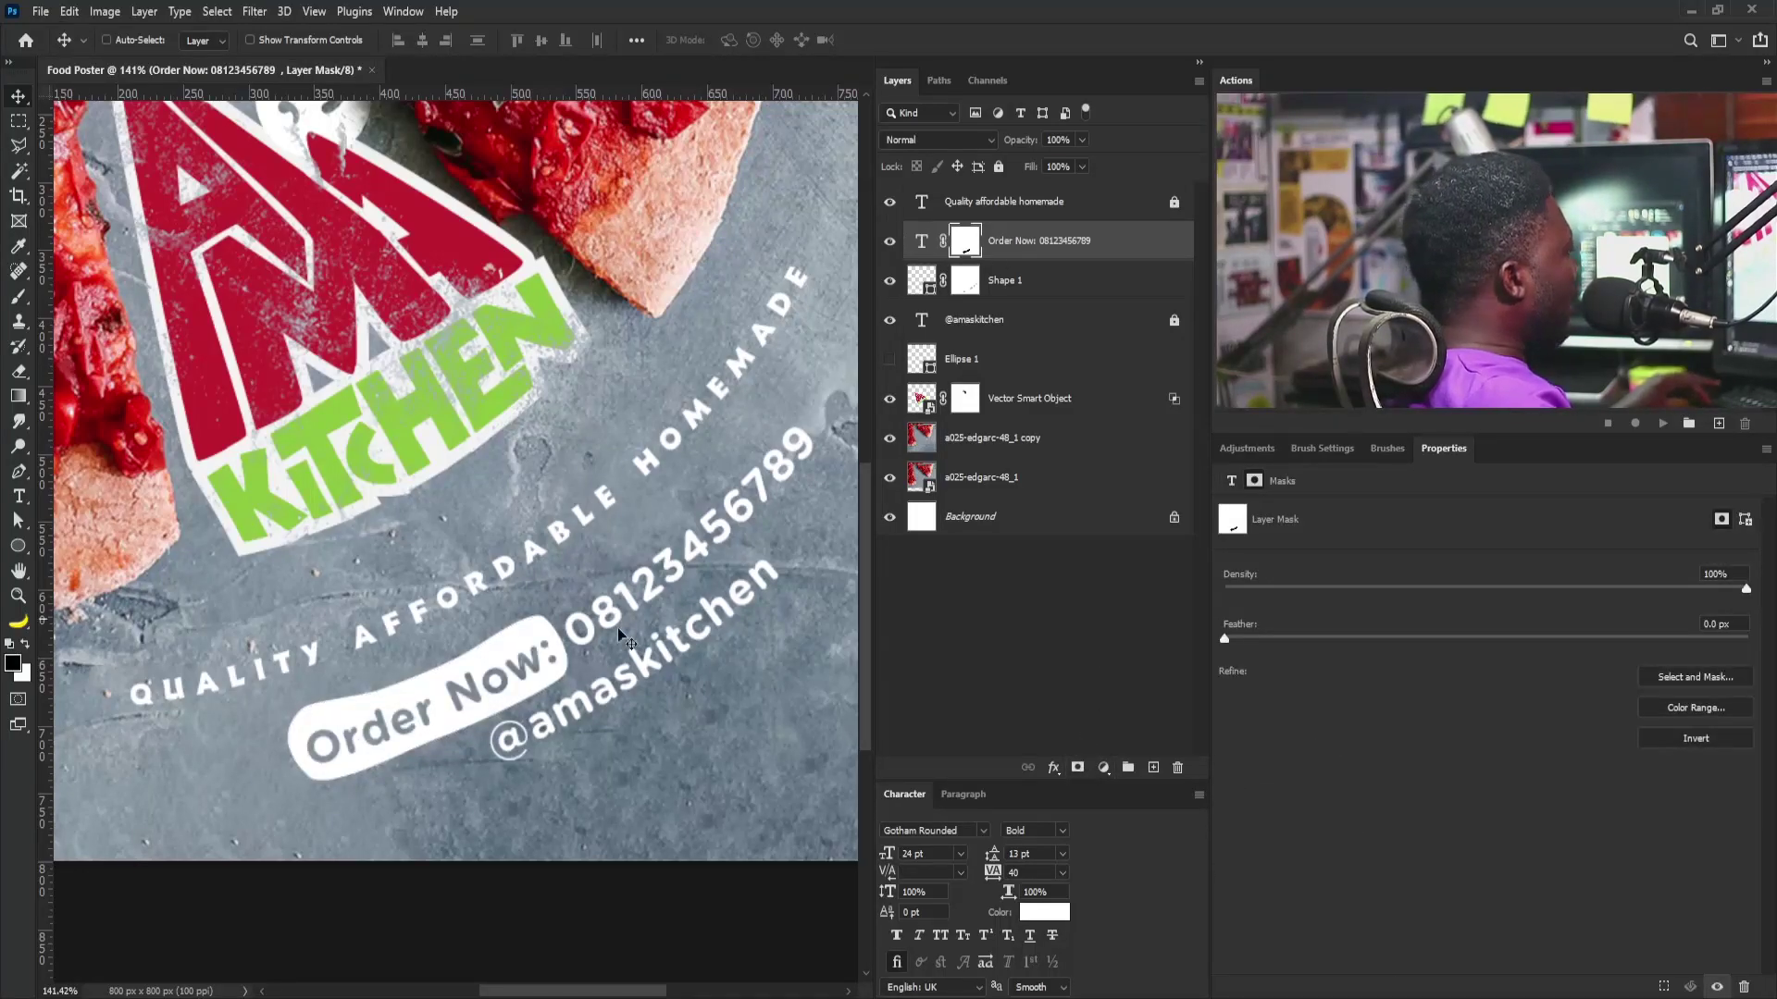
scroll(619, 585, "down", 3)
scroll(619, 585, "up", 1)
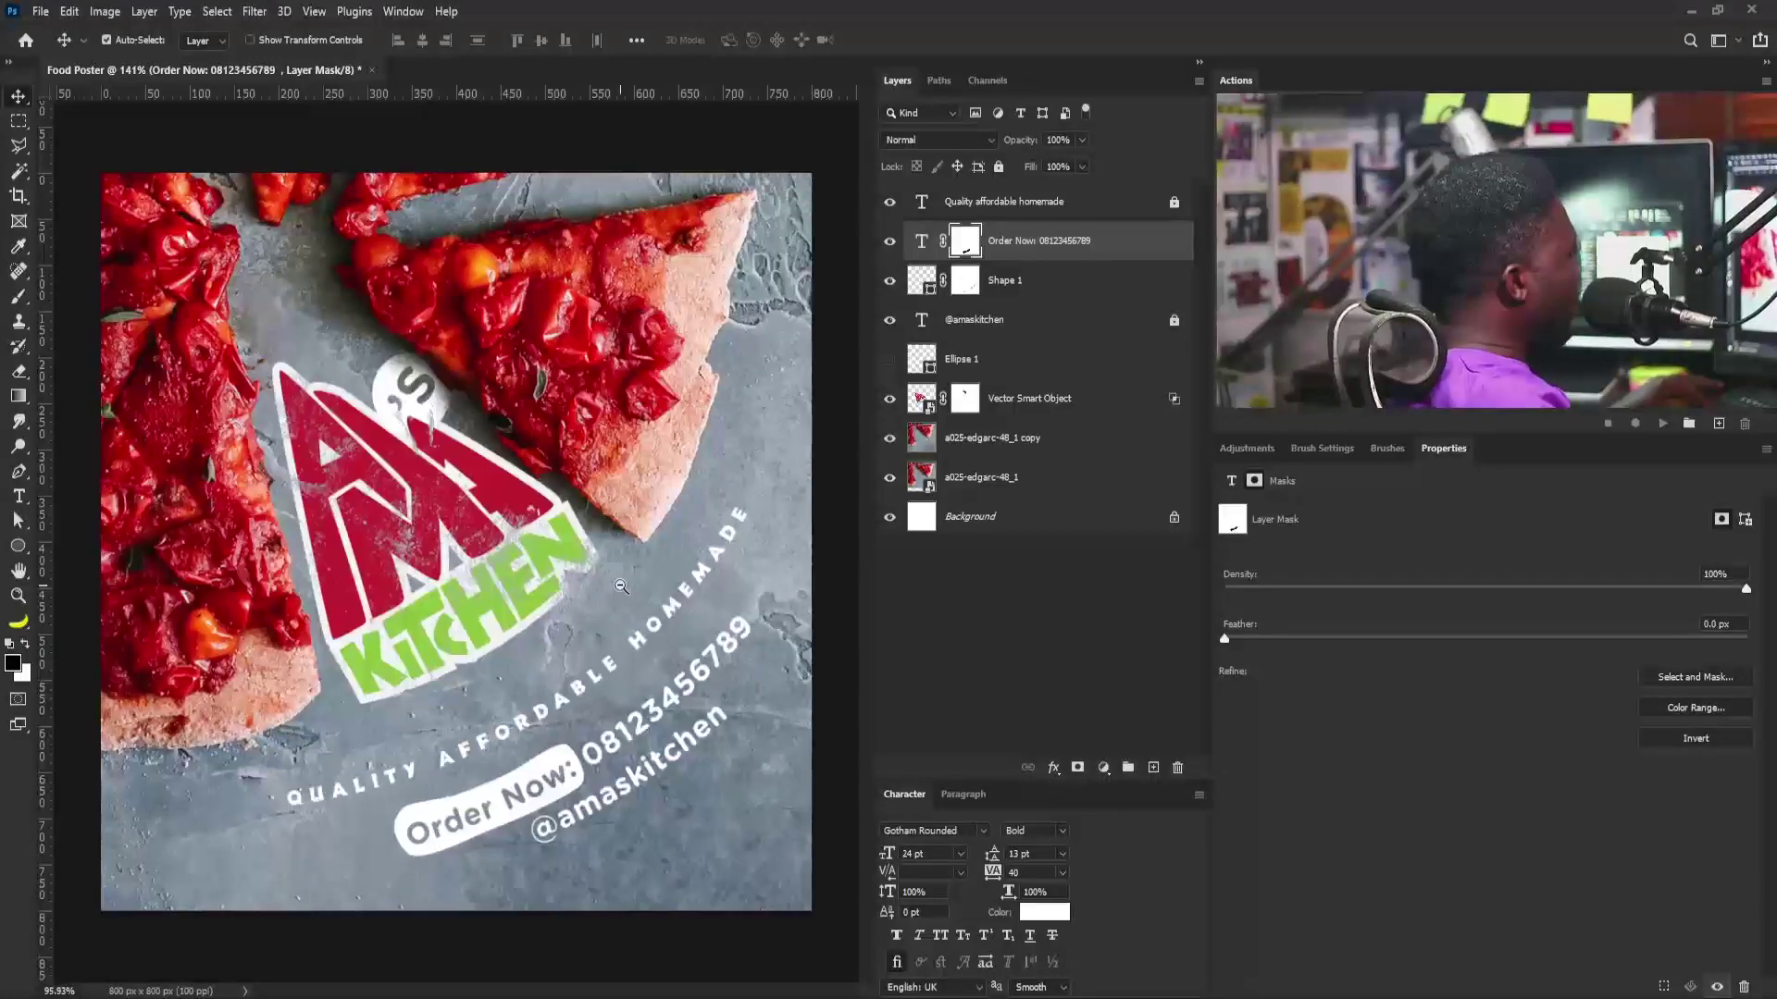
Step: Give the Shape 1 banner a worn texture using Blend If, splitting the Underlying Layer highlights at 134 / 166
scroll(698, 620, "down", 1)
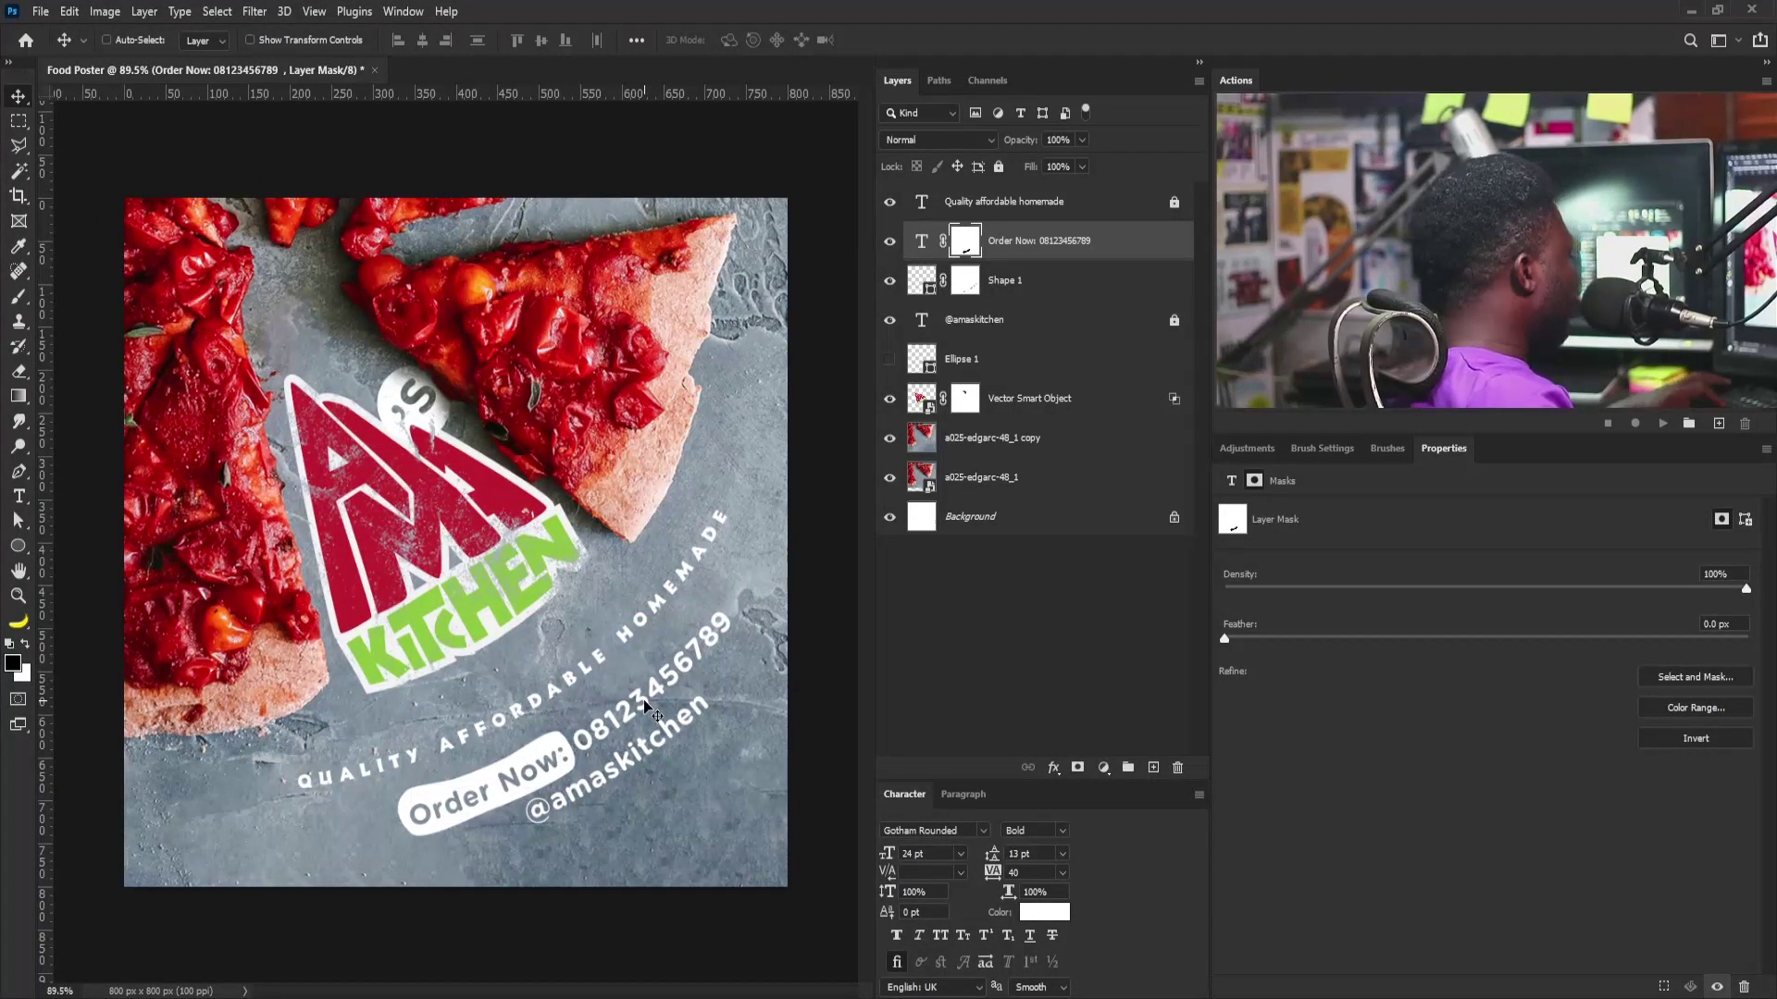
scroll(576, 768, "up", 2)
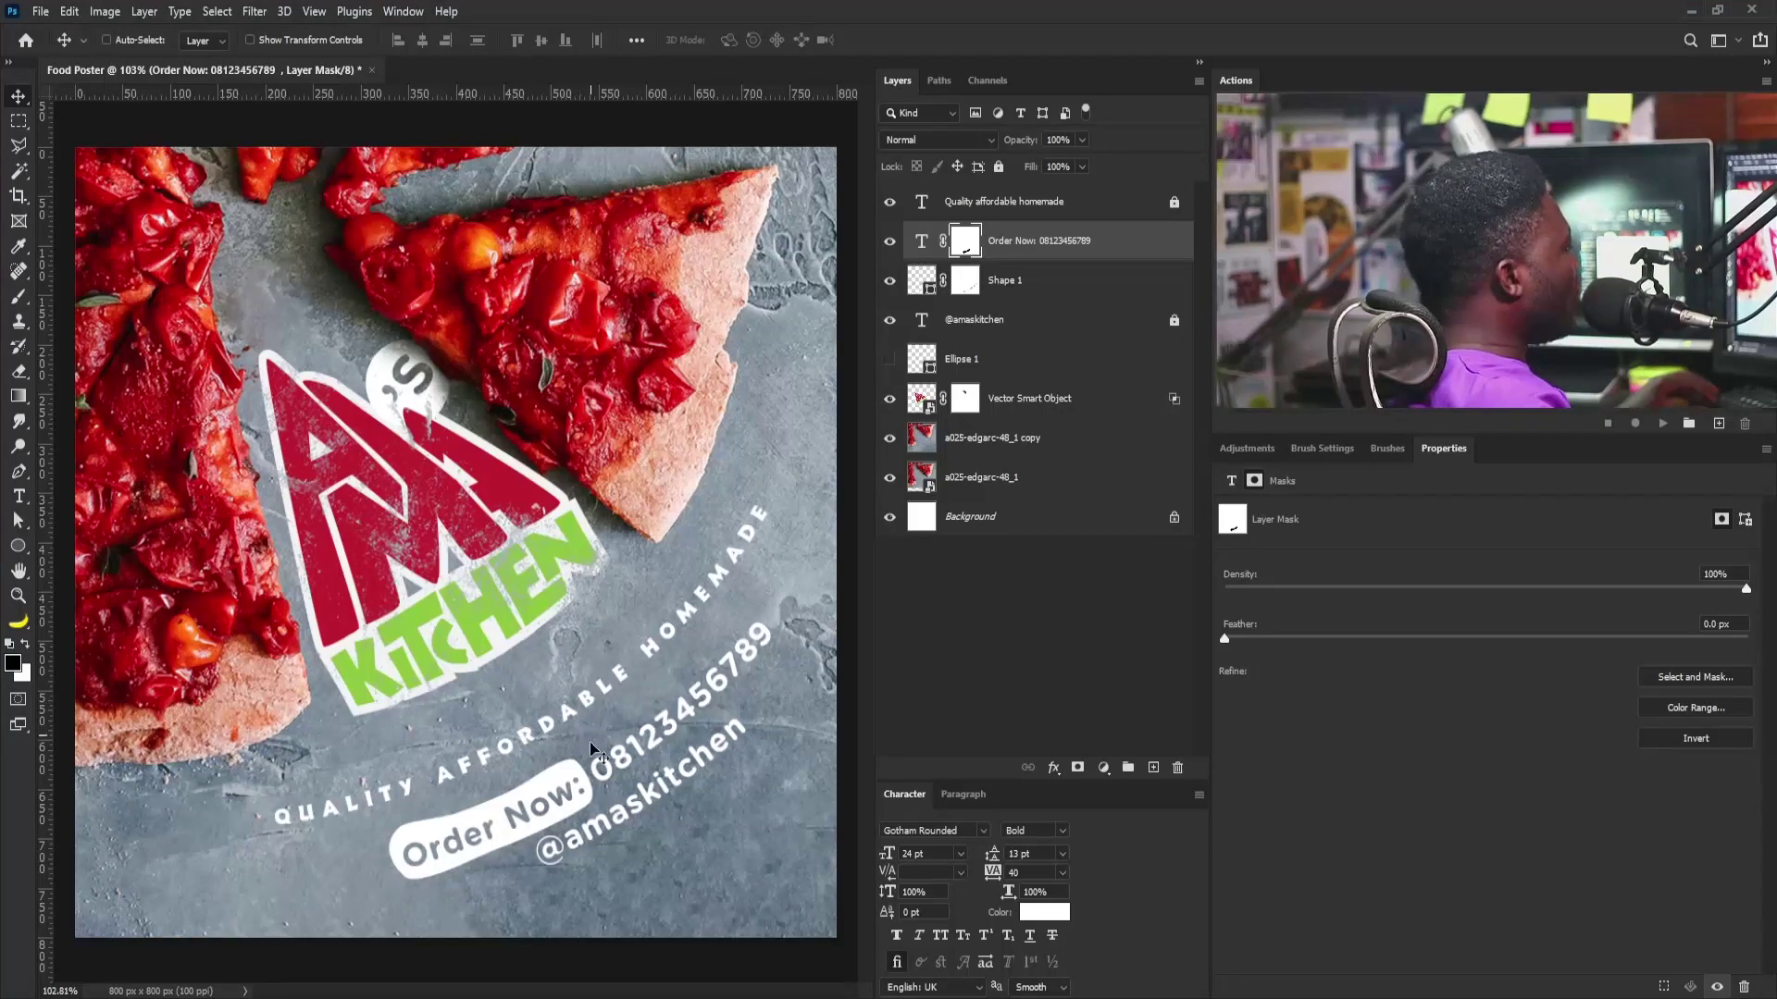
left_click(1148, 282)
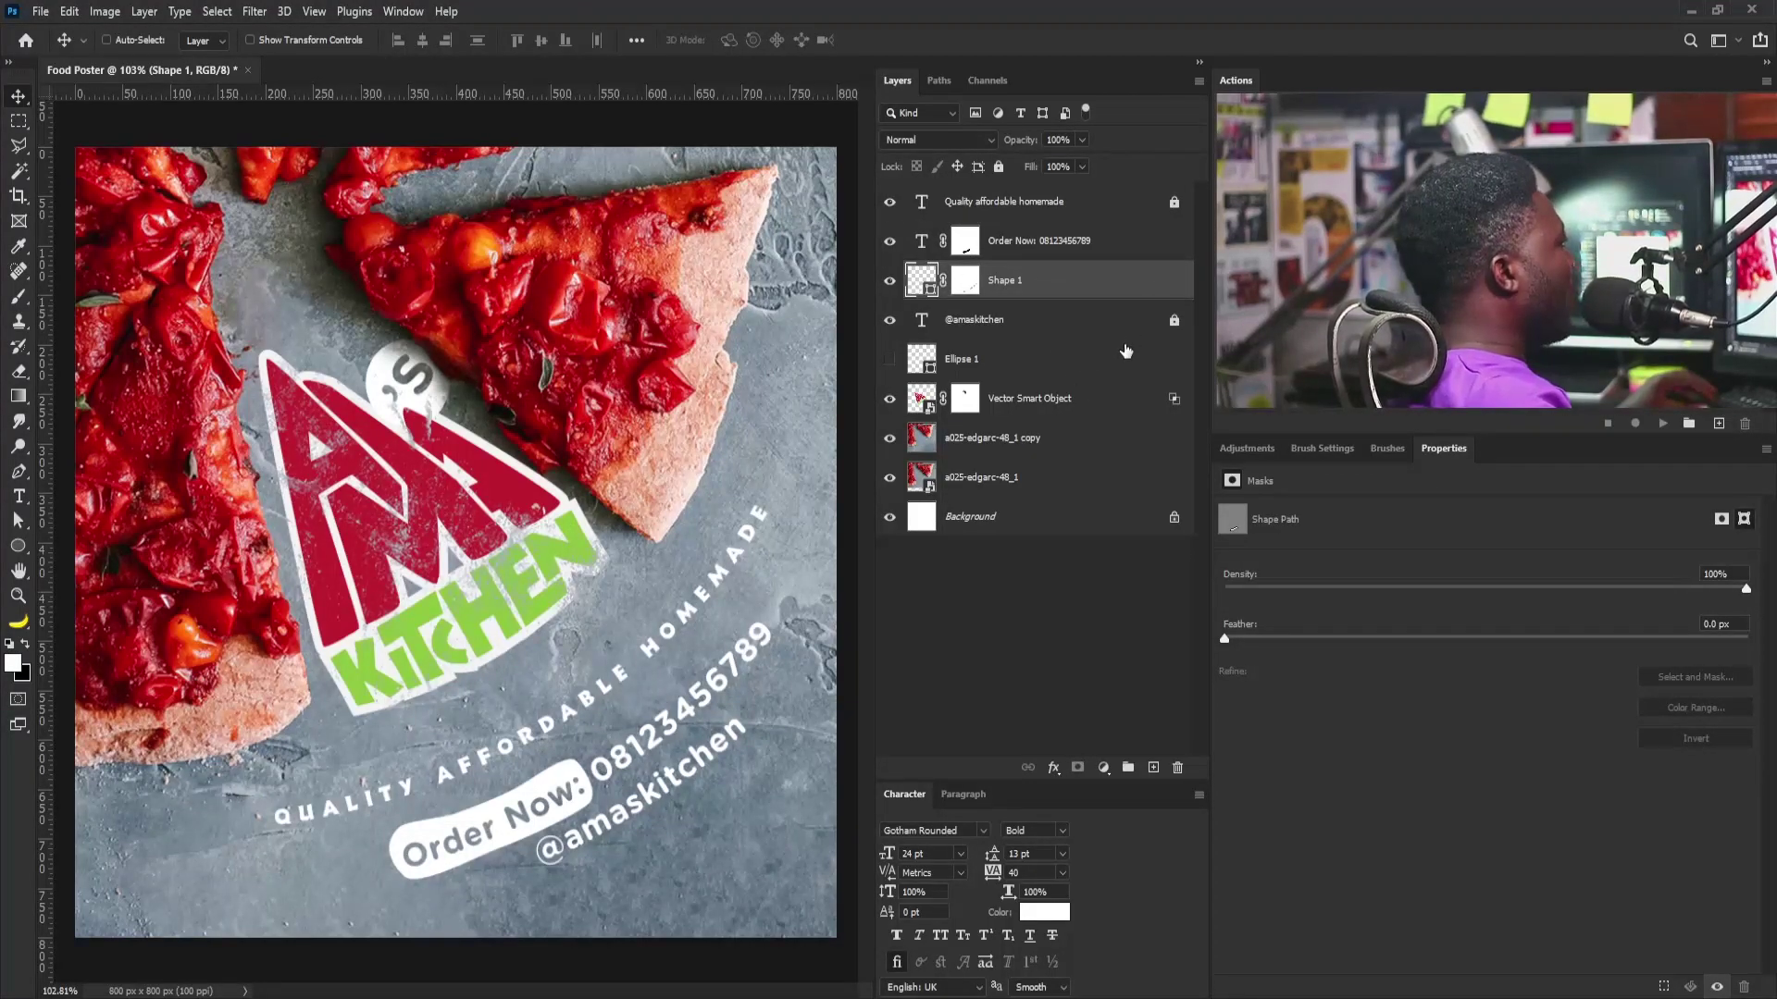
double_click(1128, 282)
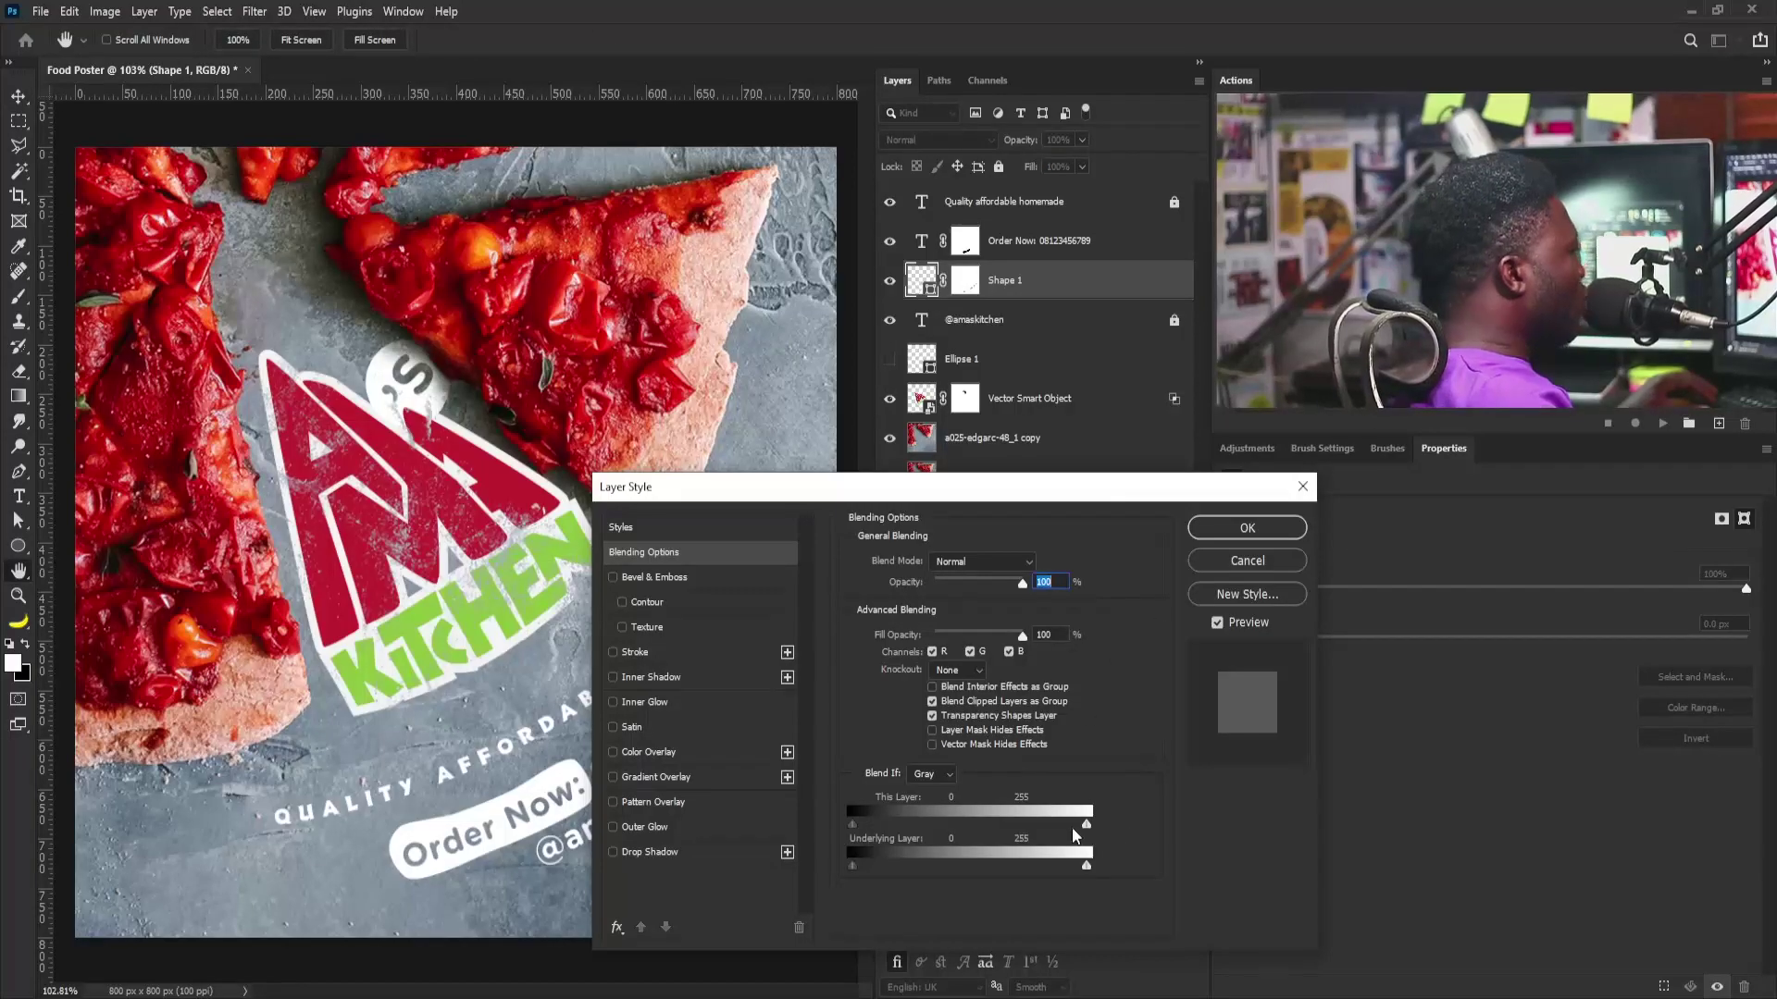
left_click_drag(1031, 868, 990, 870)
key("alt")
mouse_move(990, 868)
left_mouse_down()
mouse_move(1007, 868)
mouse_move(975, 867)
left_mouse_up()
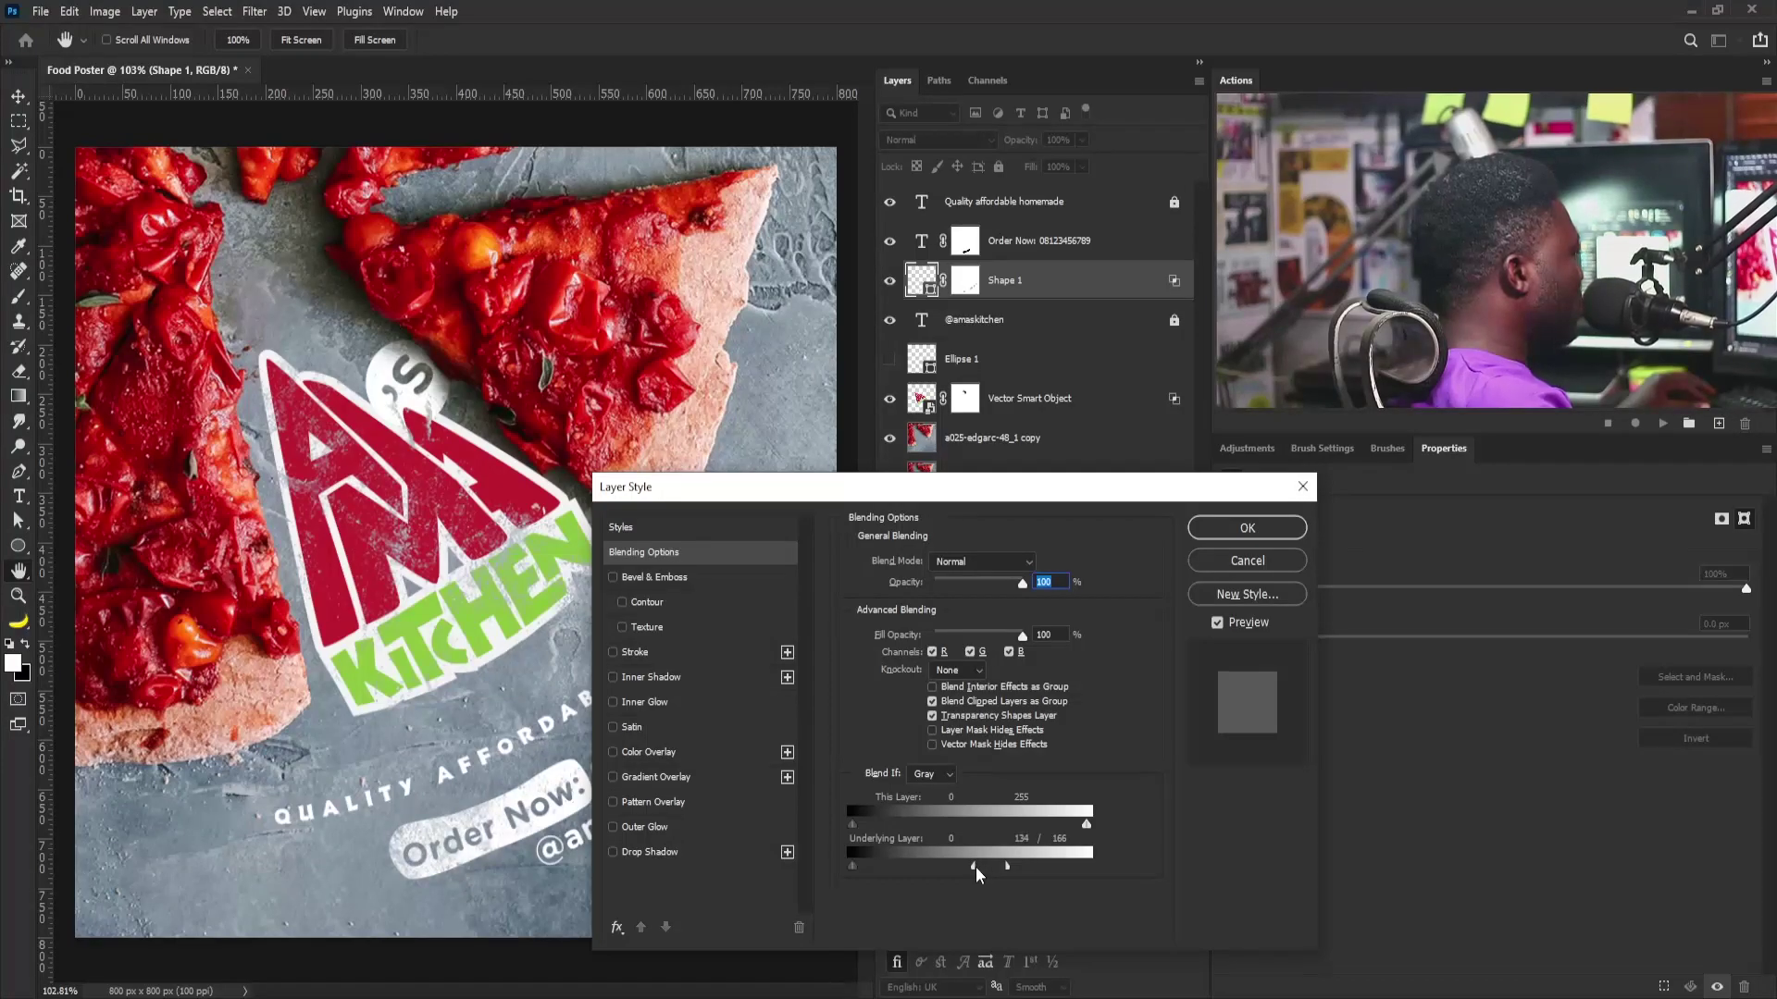
left_click(1208, 524)
key("ctrl")
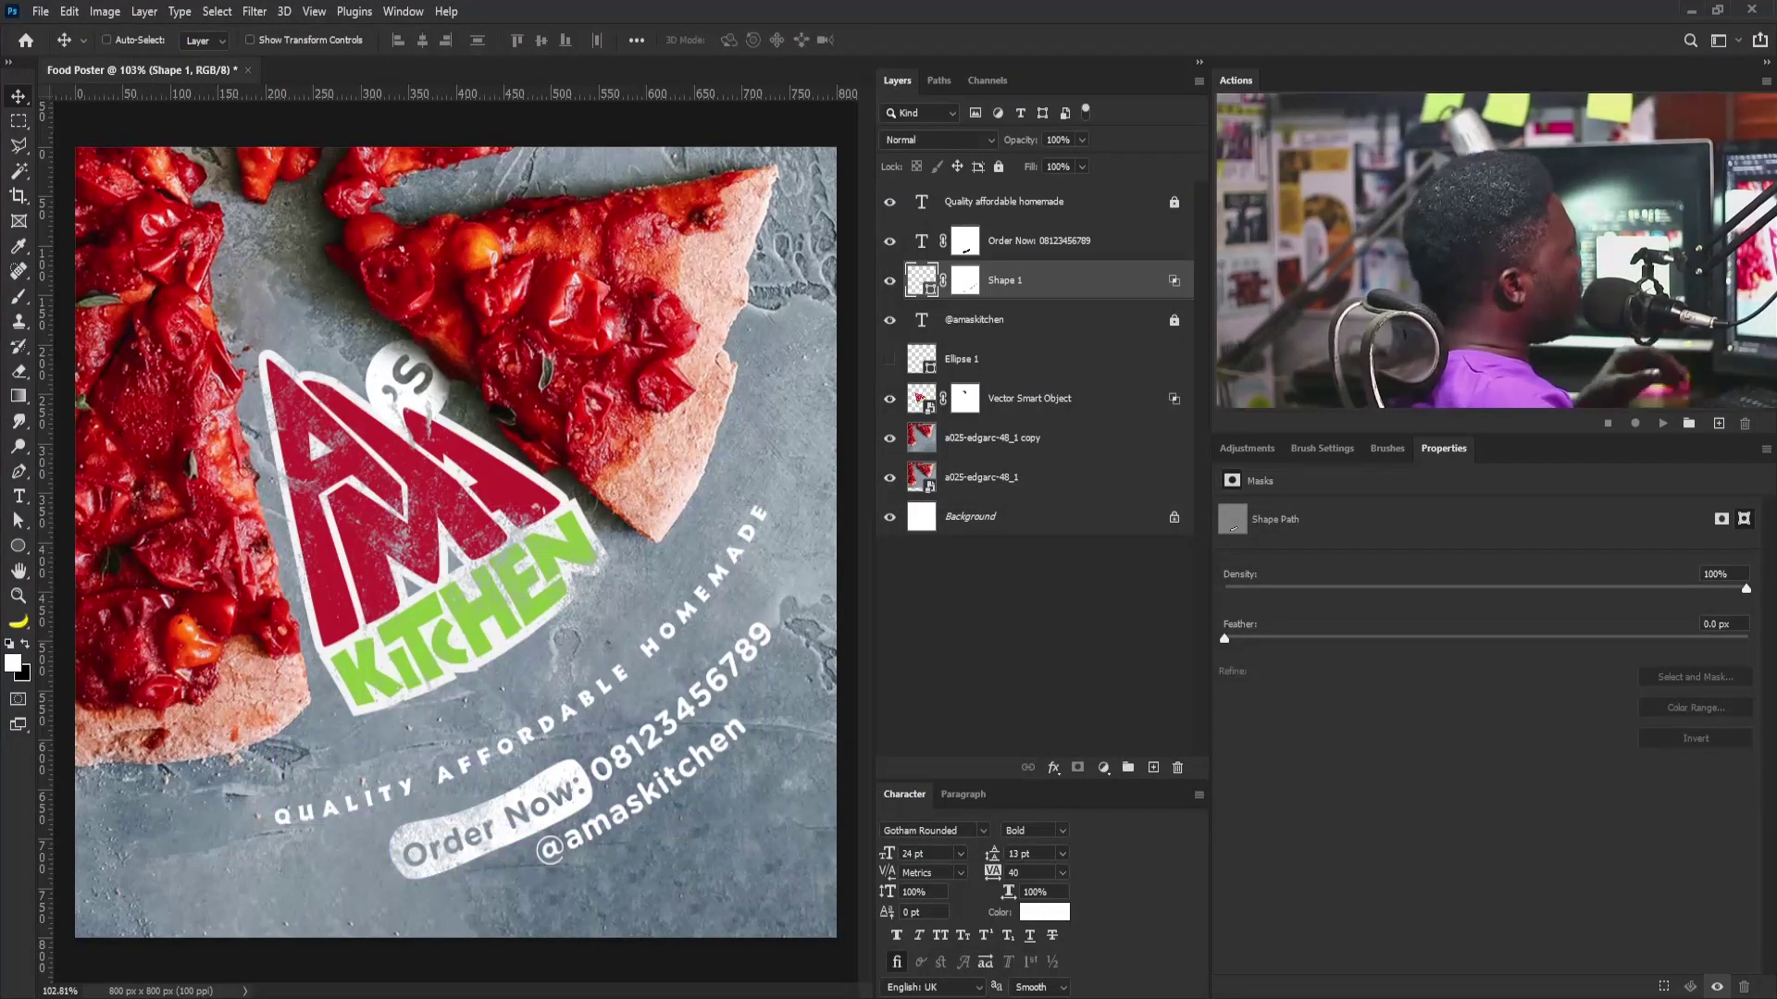